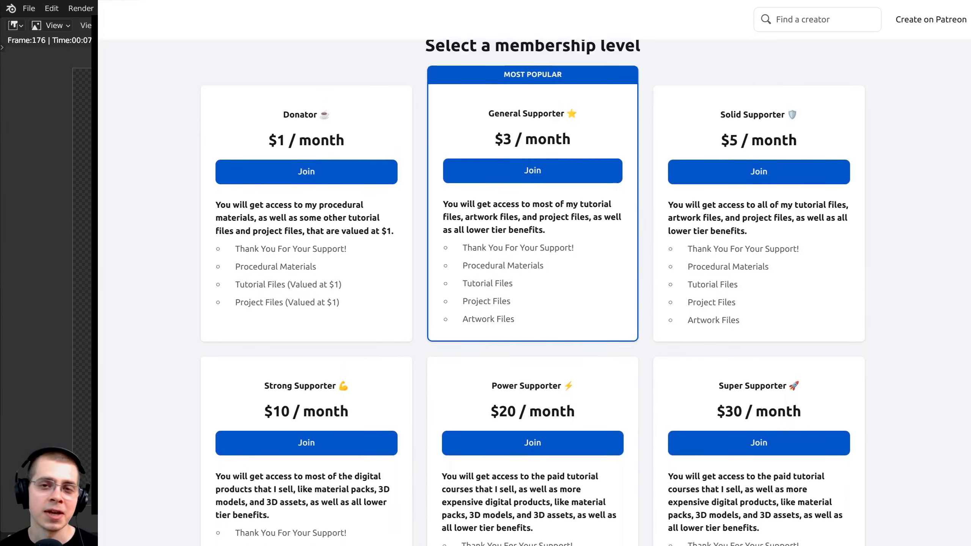
{"action": "scroll", "coordinate": [532, 292], "scroll_direction": "down", "scroll_amount": 5}
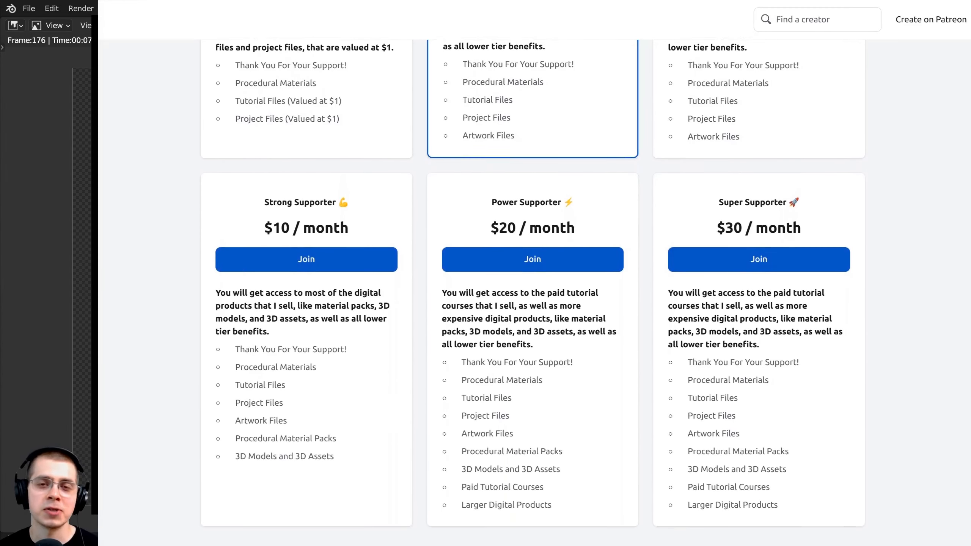
{"action": "scroll", "coordinate": [532, 293], "scroll_direction": "down", "scroll_amount": 5}
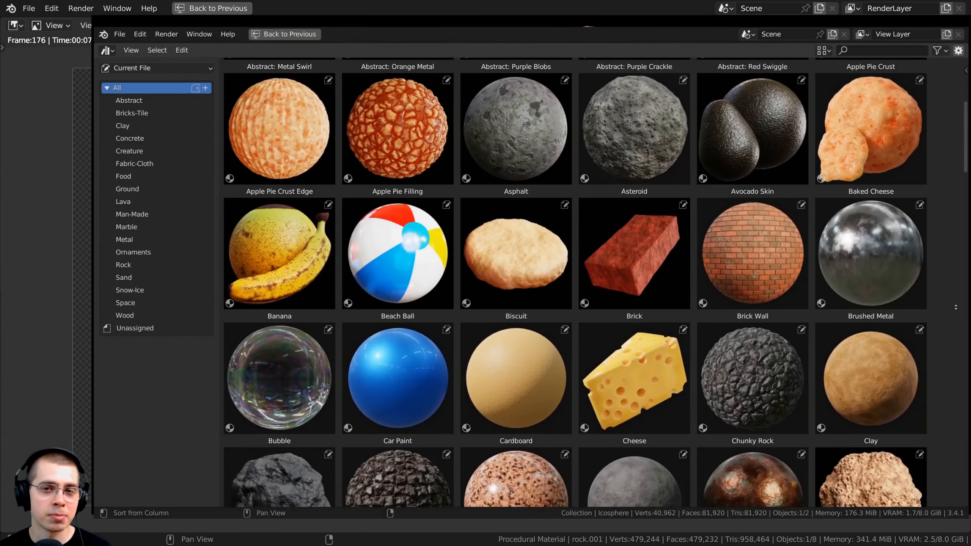
{"action": "scroll", "coordinate": [573, 283], "scroll_direction": "down", "scroll_amount": 6}
{"action": "scroll", "coordinate": [573, 283], "scroll_direction": "down", "scroll_amount": 8}
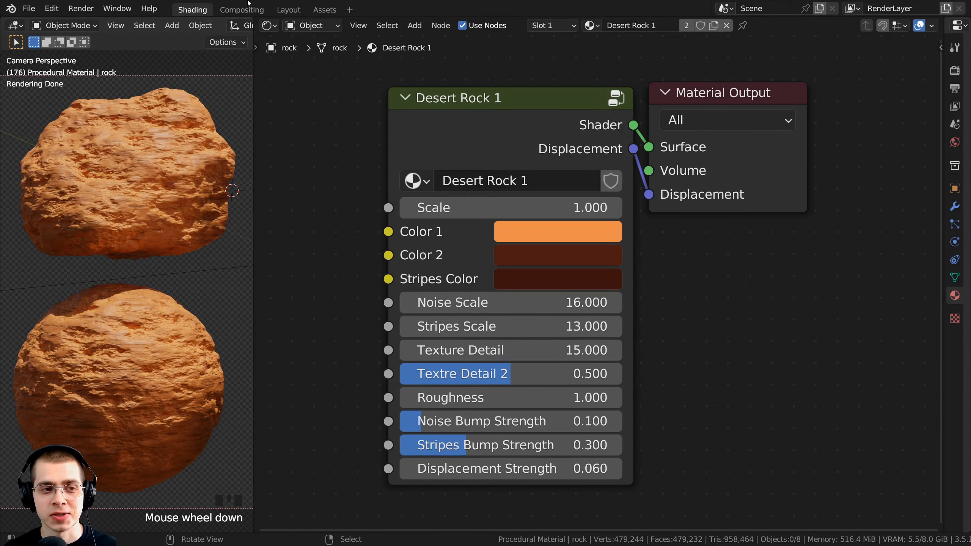
- Create a new material on the upper rock object and name it Desert Rock 2
{"action": "mouse_move", "coordinate": [202, 164]}
{"action": "middle_mouse_down", "text": "shift"}
{"action": "mouse_move", "coordinate": [105, 156]}
{"action": "mouse_move", "coordinate": [231, 157]}
{"action": "mouse_move", "coordinate": [197, 161]}
{"action": "middle_mouse_up", "text": "shift"}
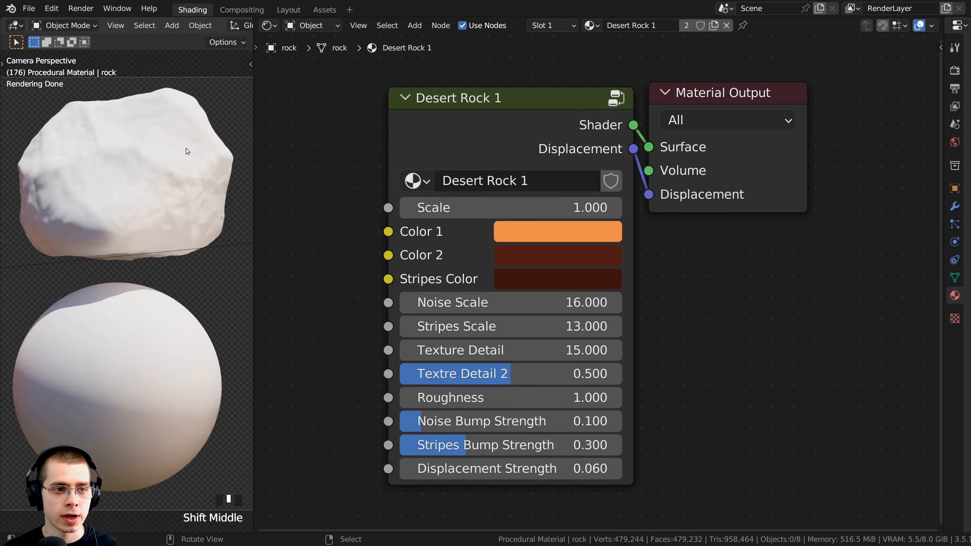
{"action": "right_click", "coordinate": [116, 161]}
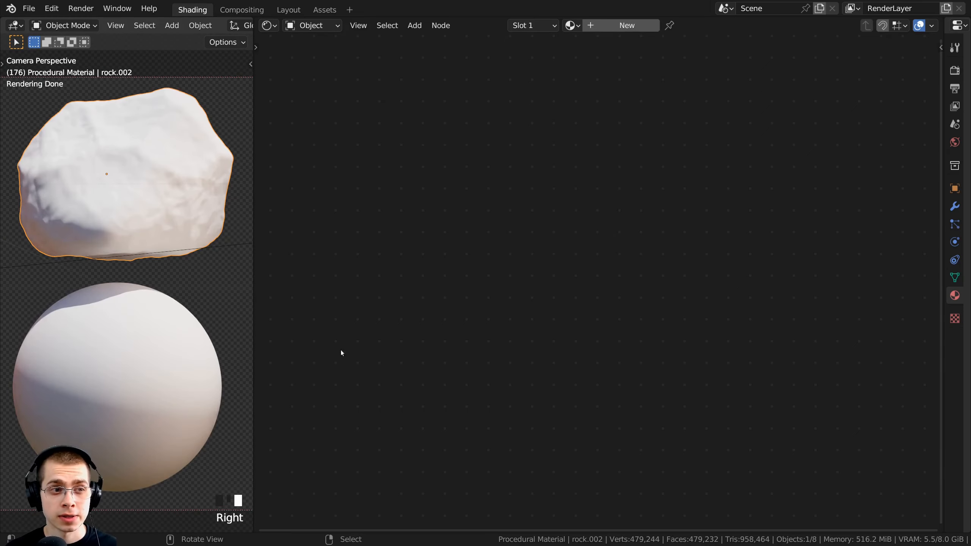
{"action": "left_click", "coordinate": [599, 29]}
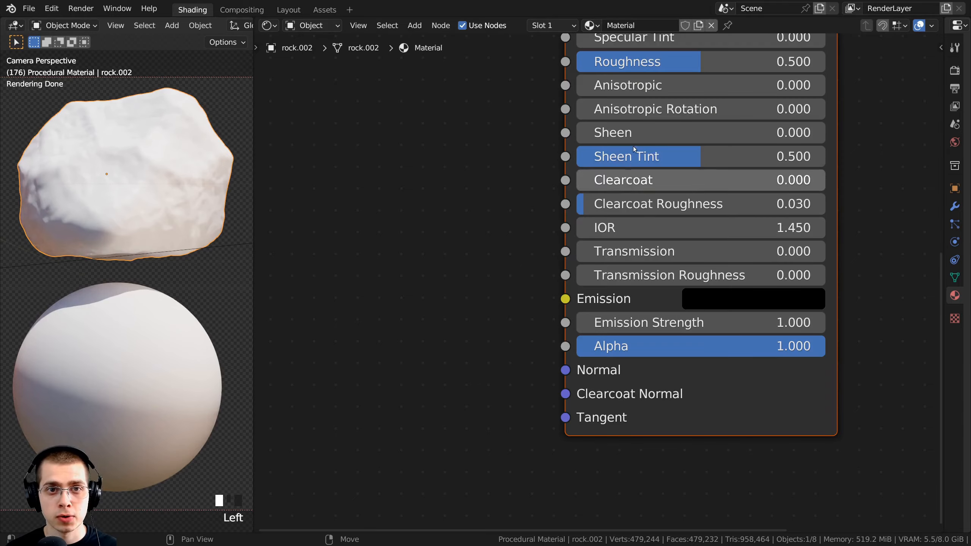
{"action": "key", "text": "Home"}
{"action": "double_click", "coordinate": [624, 26]}
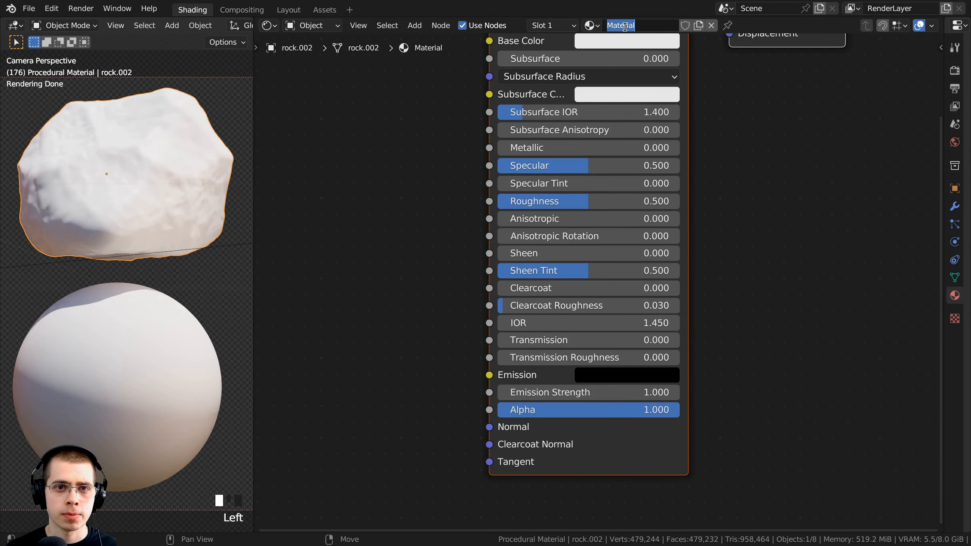
{"action": "type", "text": "Desert Rock 2"}
{"action": "key", "text": "Return"}
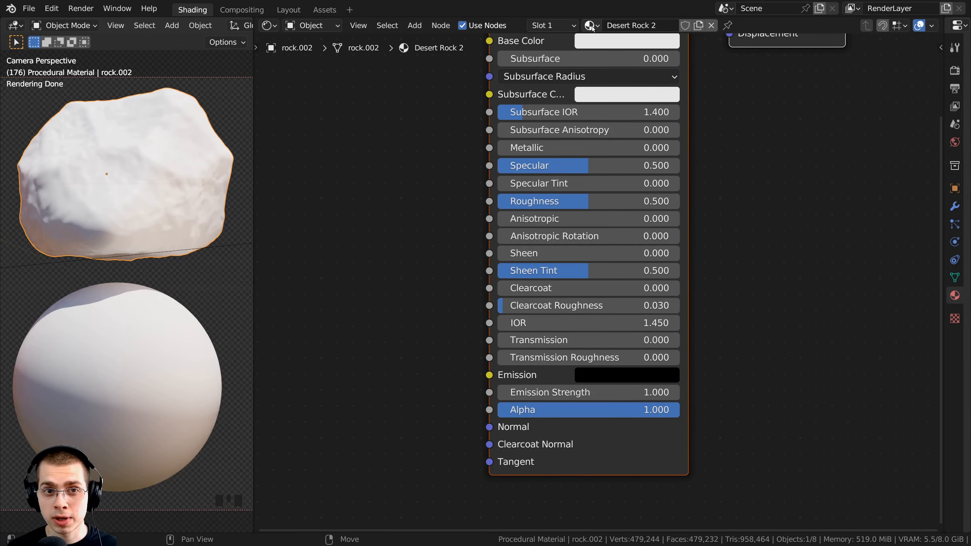
- Assign the Desert Rock 2 material to the lower sphere as well, and reselect the rock
{"action": "left_click_drag", "start_coordinate": [591, 28], "coordinate": [128, 355]}
{"action": "right_click", "coordinate": [127, 344]}
{"action": "right_click", "coordinate": [138, 237]}
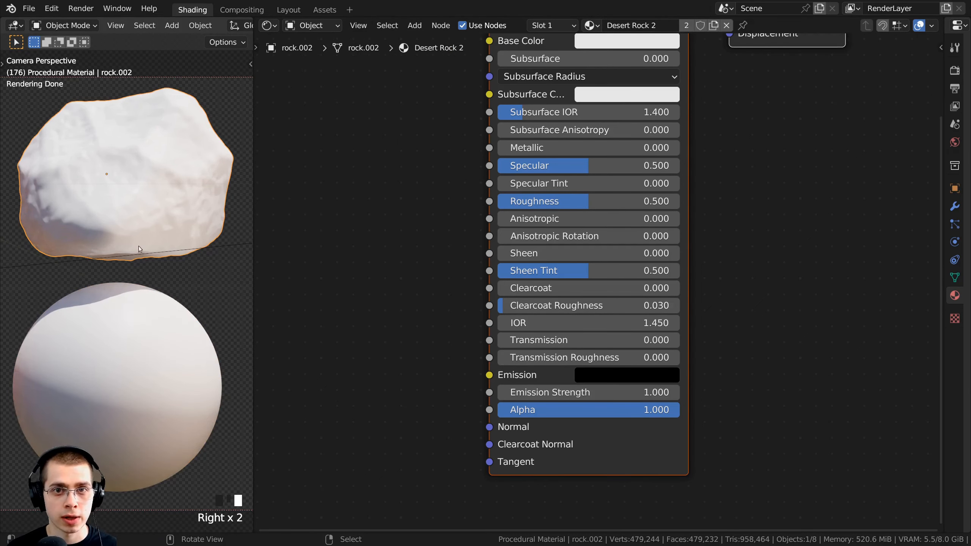
{"action": "right_click", "coordinate": [135, 313]}
{"action": "right_click", "coordinate": [140, 207]}
{"action": "key", "text": "Home"}
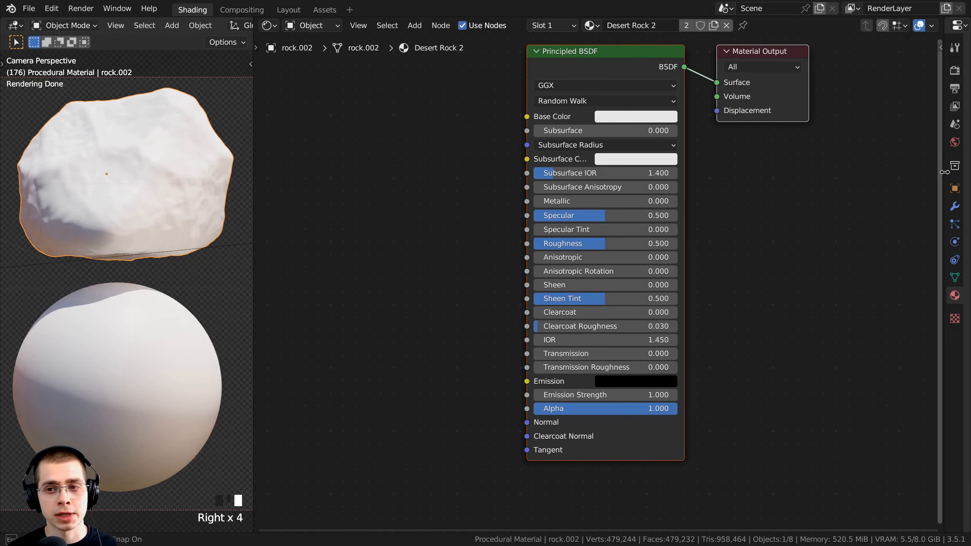
- Set the material's surface displacement method to Displacement and Bump
{"action": "left_click_drag", "start_coordinate": [942, 172], "coordinate": [735, 180]}
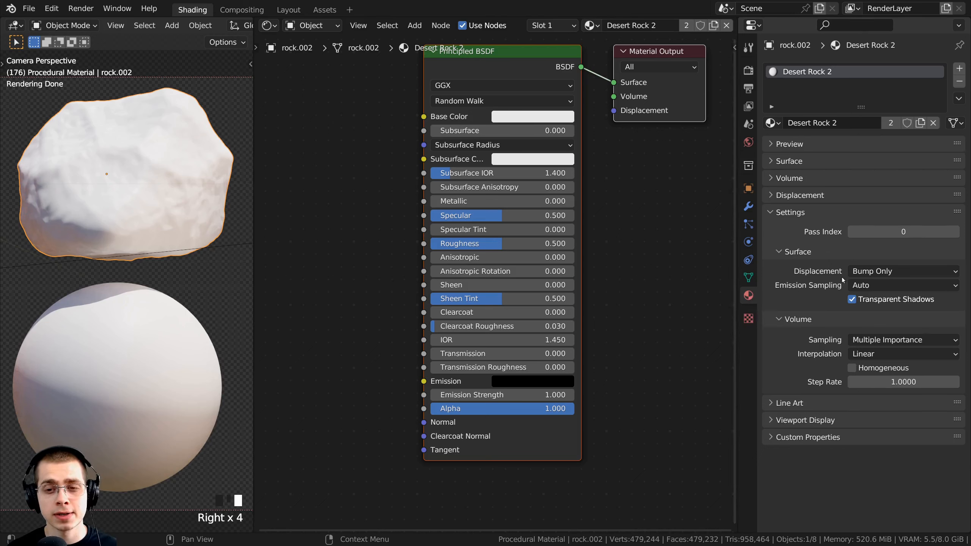
{"action": "left_click", "coordinate": [860, 272]}
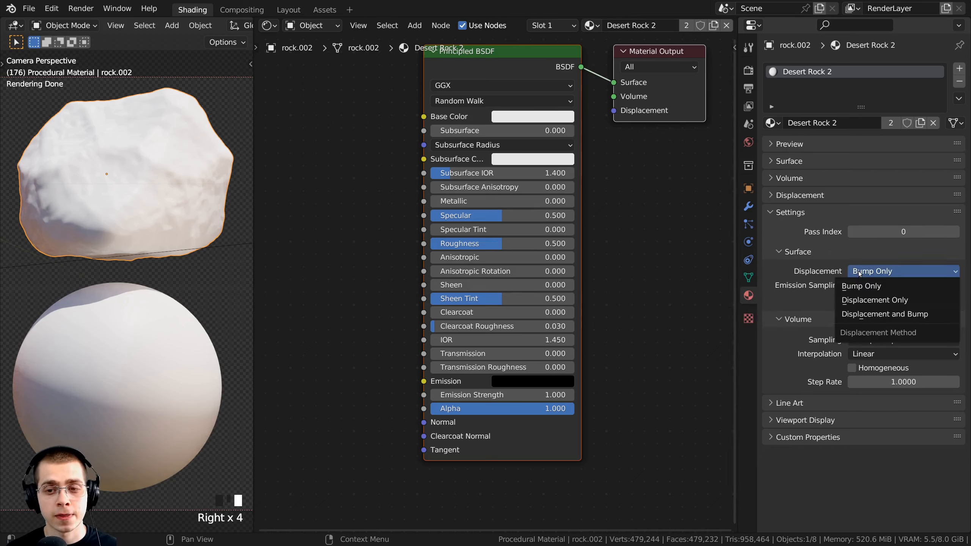
{"action": "left_click", "coordinate": [866, 314]}
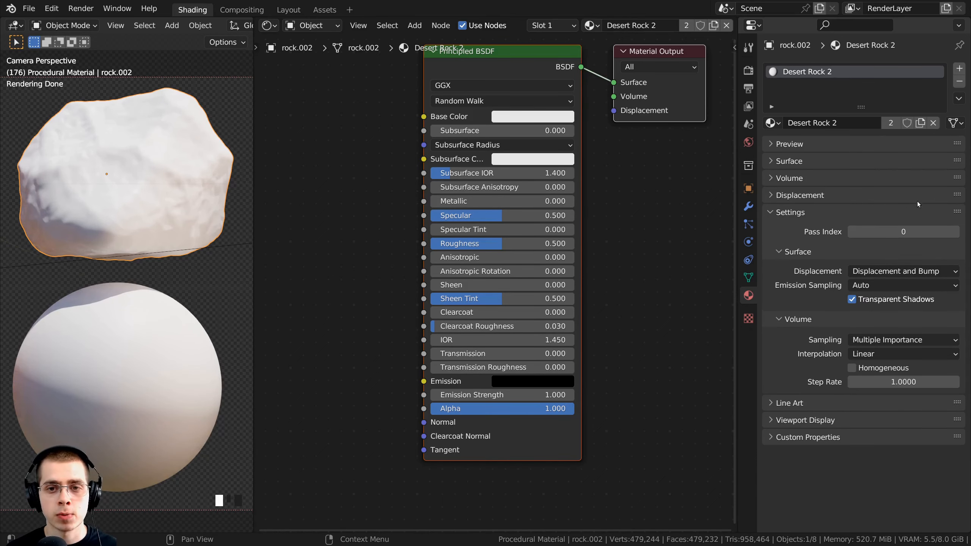
{"action": "left_click_drag", "start_coordinate": [735, 189], "coordinate": [953, 198]}
- Add a Voronoi Texture node in the free space before the Principled BSDF
{"action": "scroll", "coordinate": [707, 218], "scroll_direction": "down", "scroll_amount": 2}
{"action": "middle_click_drag", "start_coordinate": [769, 228], "coordinate": [810, 236]}
{"action": "scroll", "coordinate": [810, 236], "scroll_direction": "up", "scroll_amount": 1}
{"action": "key", "text": "a"}
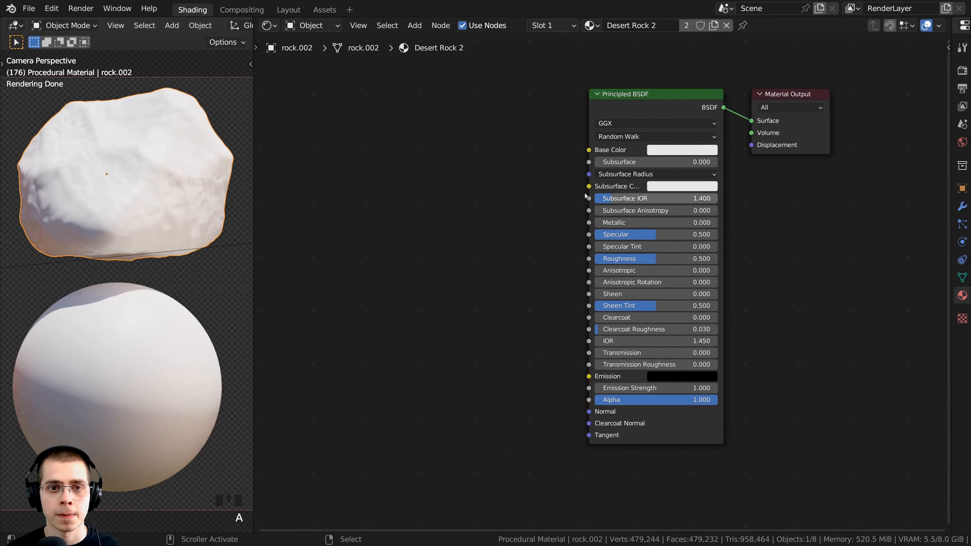
{"action": "middle_click_drag", "start_coordinate": [463, 188], "coordinate": [505, 202]}
{"action": "key", "text": "shift+a"}
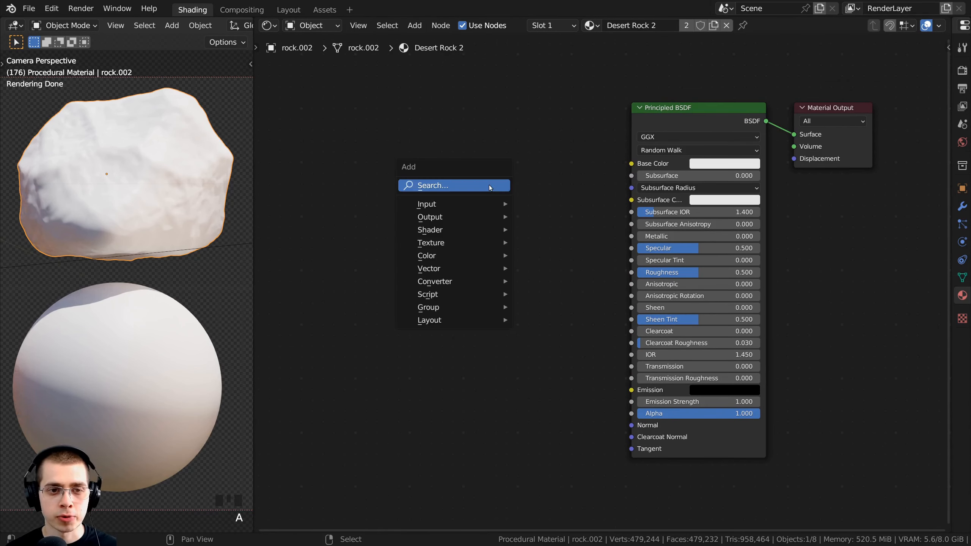
{"action": "left_click", "coordinate": [488, 185]}
{"action": "type", "text": "vor"}
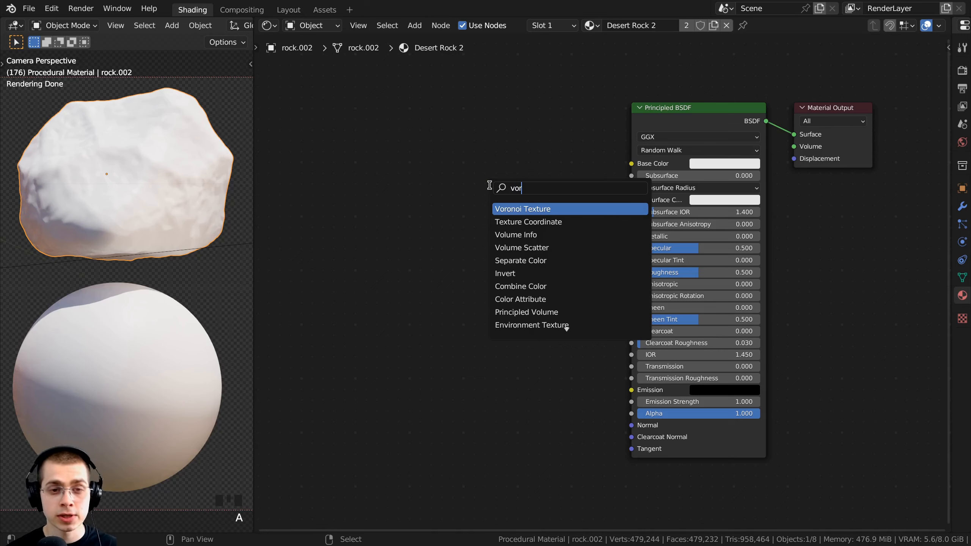
{"action": "key", "text": "Return"}
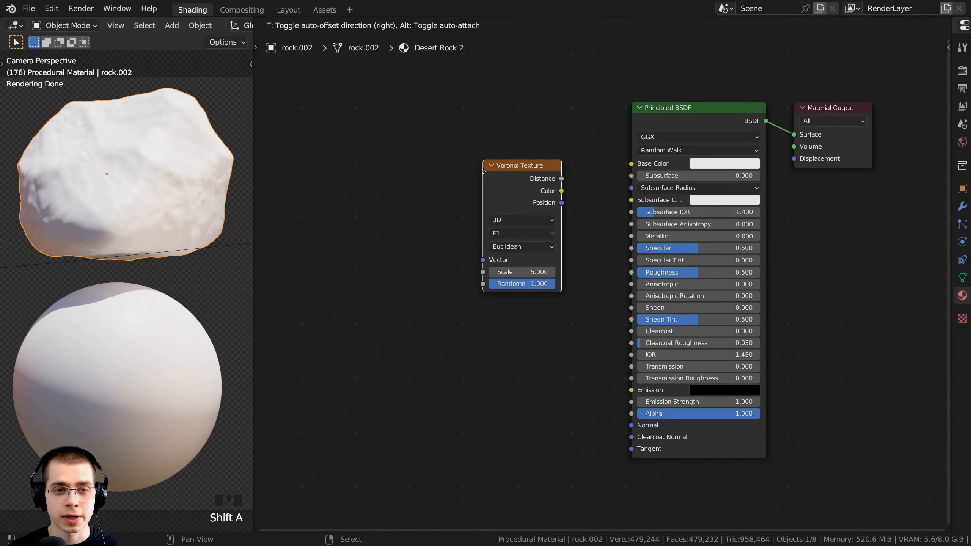
{"action": "left_click", "coordinate": [482, 171]}
- Preview the Voronoi Texture's Distance output directly on the material's surface
{"action": "middle_click_drag", "start_coordinate": [598, 198], "coordinate": [565, 195]}
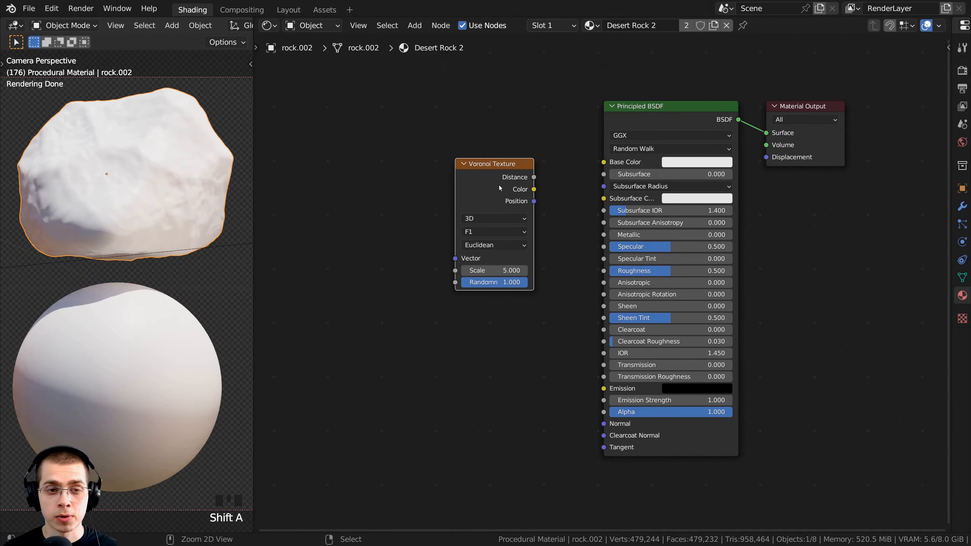
{"action": "left_click", "coordinate": [486, 180], "text": "ctrl+shift"}
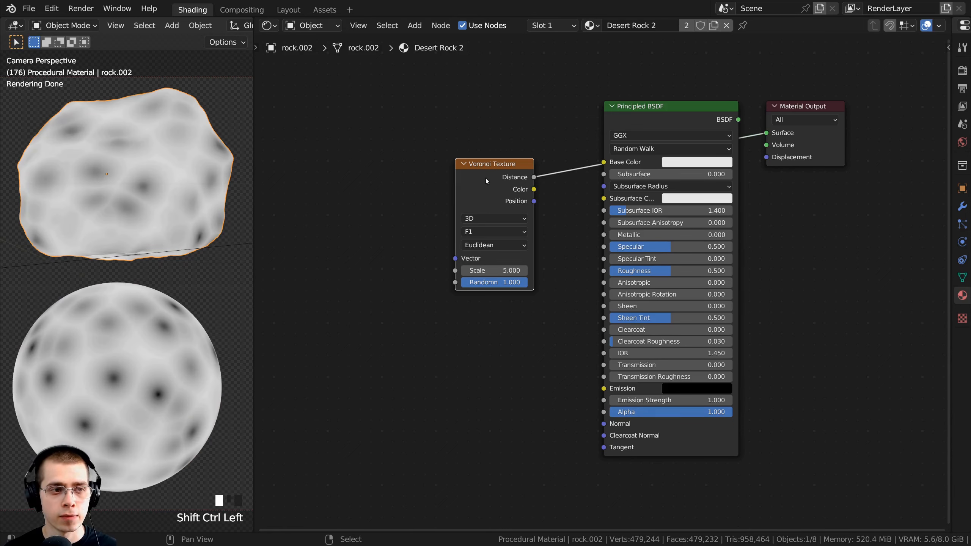
{"action": "left_click_drag", "start_coordinate": [494, 180], "coordinate": [484, 185]}
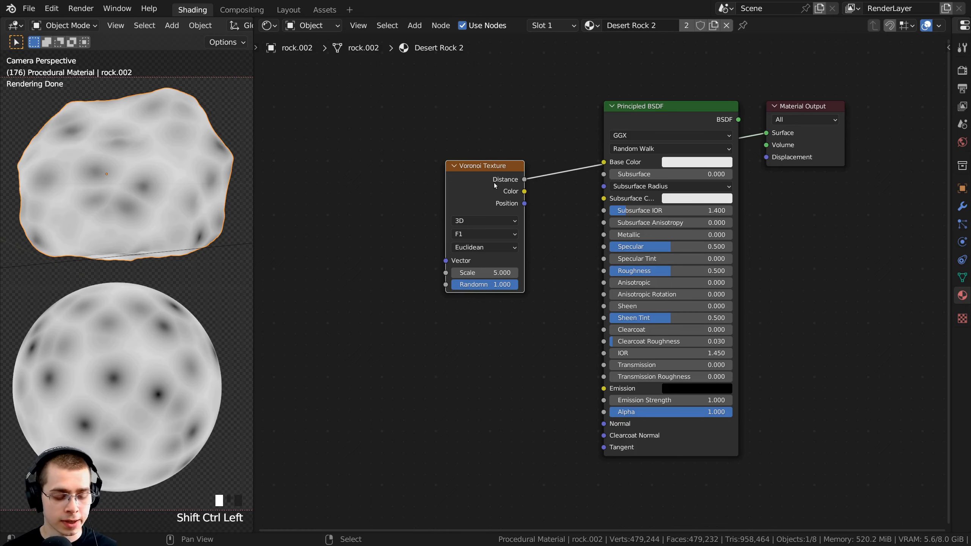
- Add Texture Coordinate and Mapping nodes to the Voronoi Texture, and feed the Object coordinates into the Mapping vector
{"action": "key", "text": "ctrl+t"}
{"action": "middle_click_drag", "start_coordinate": [405, 194], "coordinate": [483, 160]}
{"action": "scroll", "coordinate": [484, 160], "scroll_direction": "up", "scroll_amount": 2}
{"action": "key", "text": "a"}
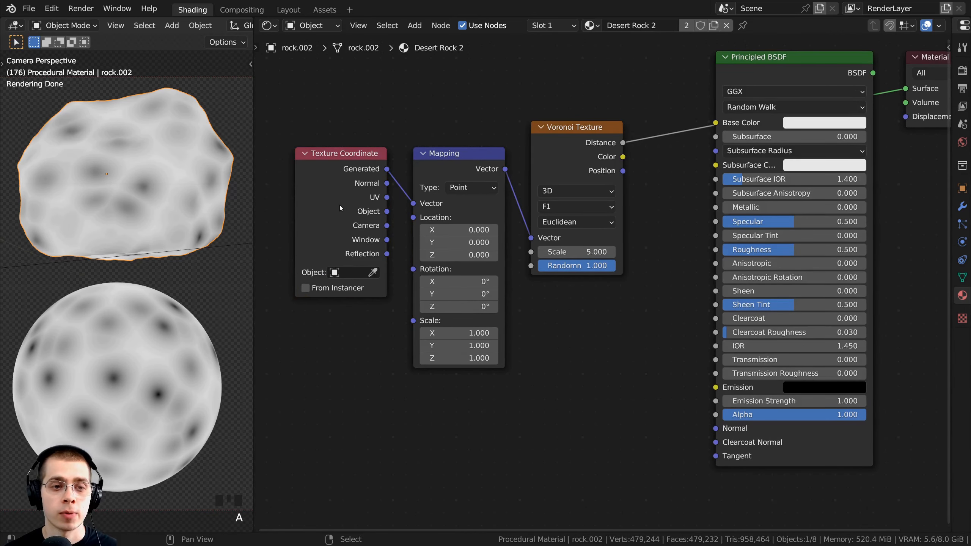
{"action": "left_click_drag", "start_coordinate": [386, 211], "coordinate": [420, 205]}
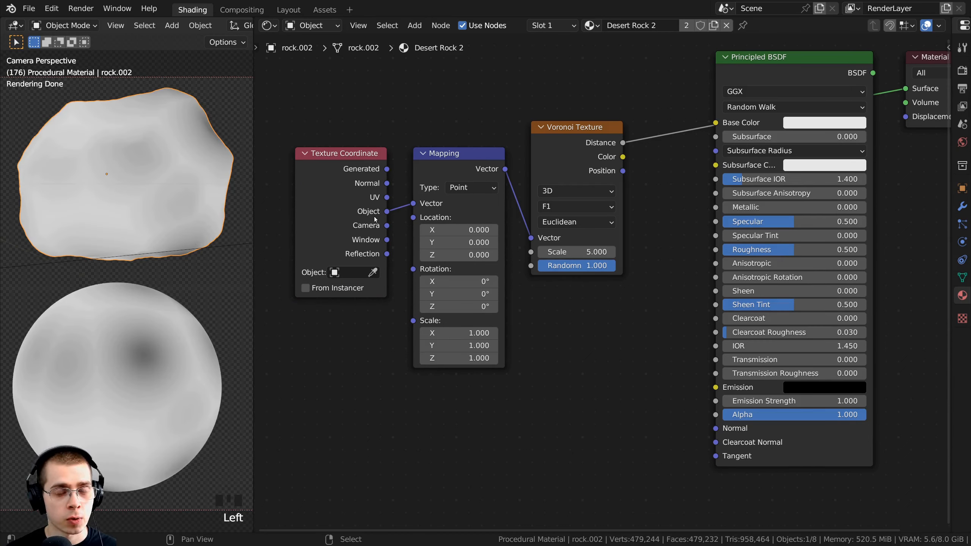
- Set the Voronoi Texture's scale to 350 and move the node slightly closer to the Mapping node
{"action": "left_click", "coordinate": [575, 143]}
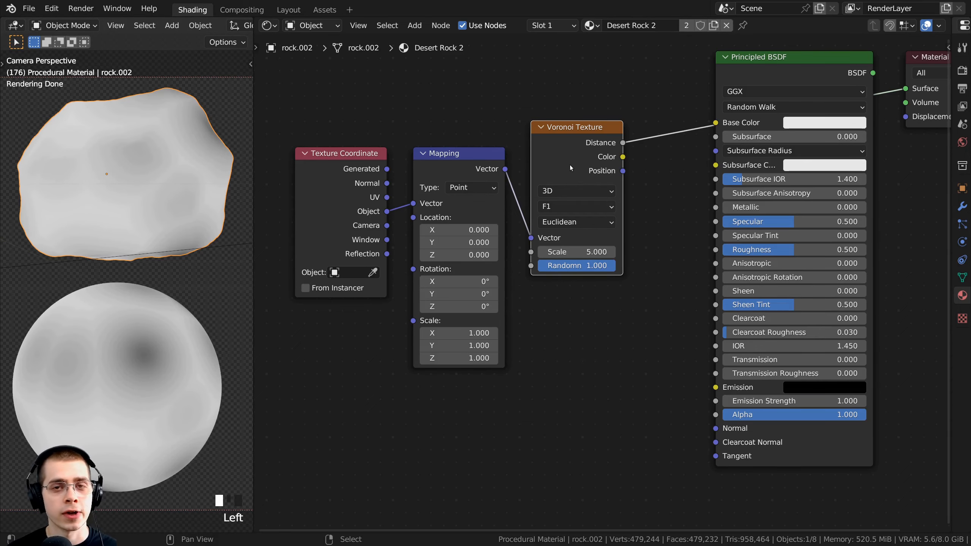
{"action": "middle_click_drag", "start_coordinate": [551, 201], "coordinate": [525, 193]}
{"action": "scroll", "coordinate": [525, 193], "scroll_direction": "up", "scroll_amount": 1}
{"action": "mouse_move", "coordinate": [535, 249]}
{"action": "left_mouse_down"}
{"action": "mouse_move", "coordinate": [575, 249]}
{"action": "mouse_move", "coordinate": [545, 247]}
{"action": "left_mouse_up"}
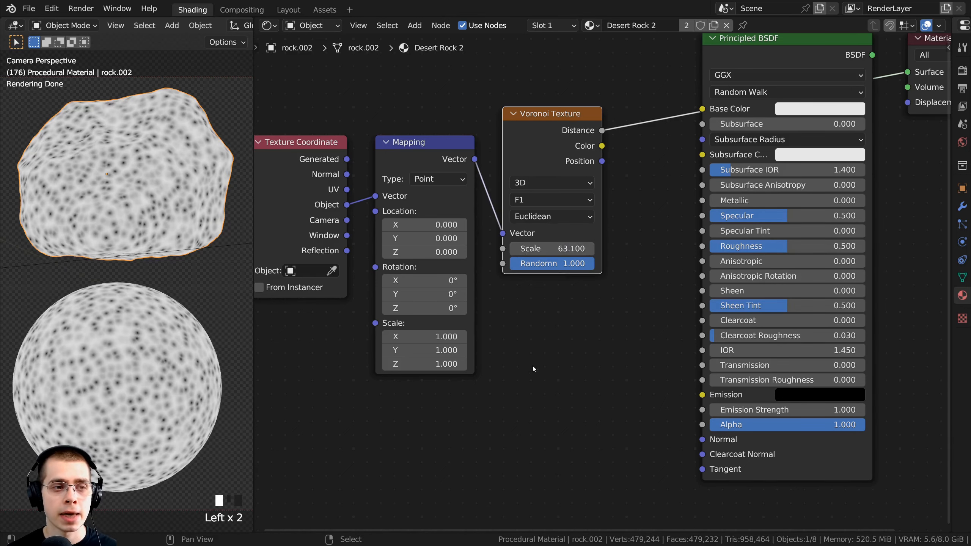
{"action": "left_click", "coordinate": [546, 247]}
{"action": "type", "text": "350"}
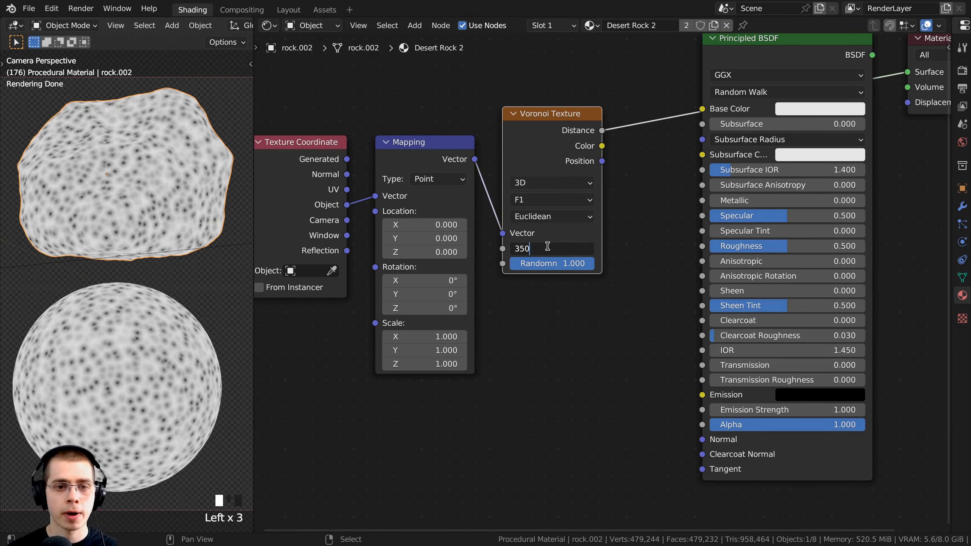
{"action": "key", "text": "Return"}
{"action": "left_click_drag", "start_coordinate": [543, 142], "coordinate": [535, 166]}
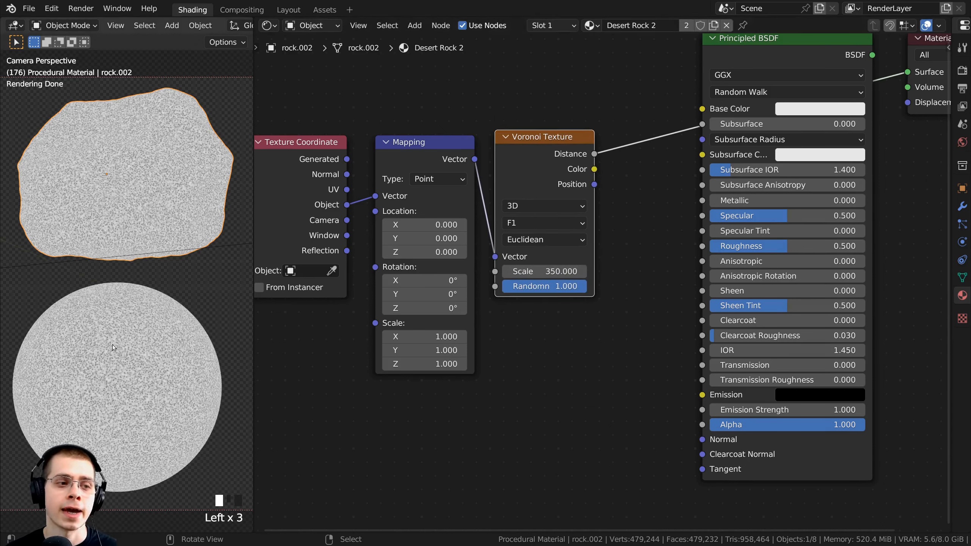
- Duplicate the Mapping node, insert the copy between the original and the Voronoi Texture, and space the nodes out
{"action": "scroll", "coordinate": [78, 363], "scroll_direction": "up", "scroll_amount": 2}
{"action": "scroll", "coordinate": [114, 374], "scroll_direction": "down", "scroll_amount": 1}
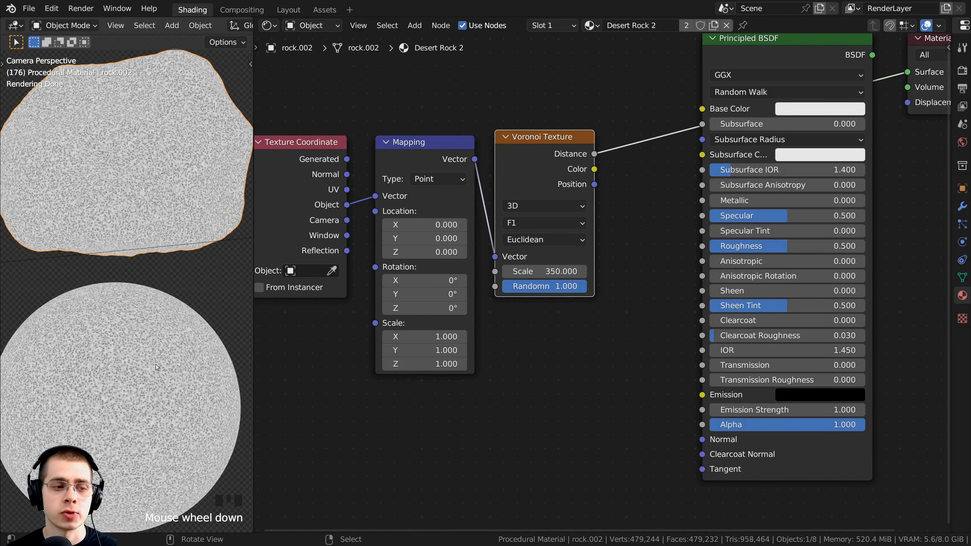
{"action": "scroll", "coordinate": [469, 175], "scroll_direction": "down", "scroll_amount": 2}
{"action": "right_click", "coordinate": [469, 175]}
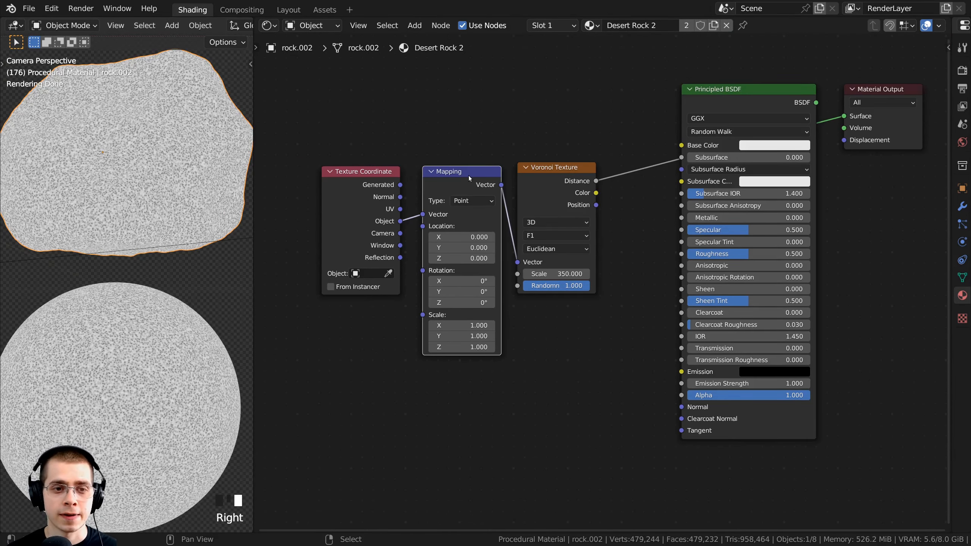
{"action": "key", "text": "shift+d"}
{"action": "left_click", "coordinate": [613, 179]}
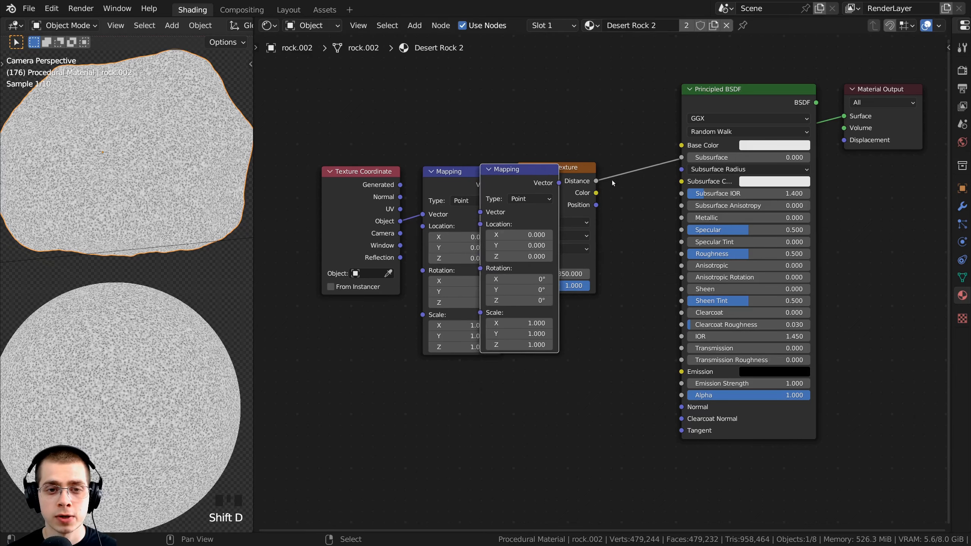
{"action": "middle_click_drag", "start_coordinate": [700, 181], "coordinate": [542, 188]}
{"action": "left_click_drag", "start_coordinate": [542, 187], "coordinate": [502, 187]}
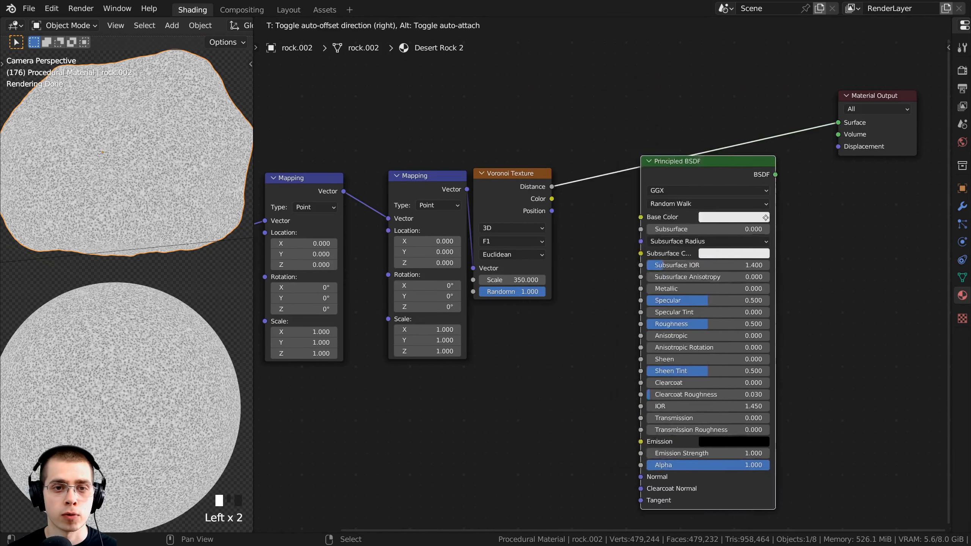
{"action": "middle_click_drag", "start_coordinate": [651, 195], "coordinate": [780, 194]}
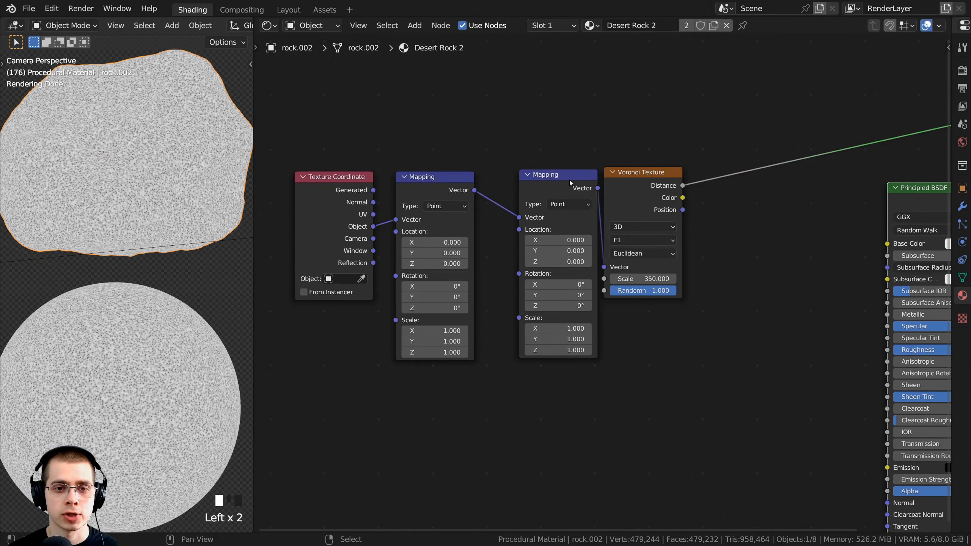
{"action": "left_click_drag", "start_coordinate": [569, 180], "coordinate": [544, 186]}
{"action": "left_click", "coordinate": [410, 184]}
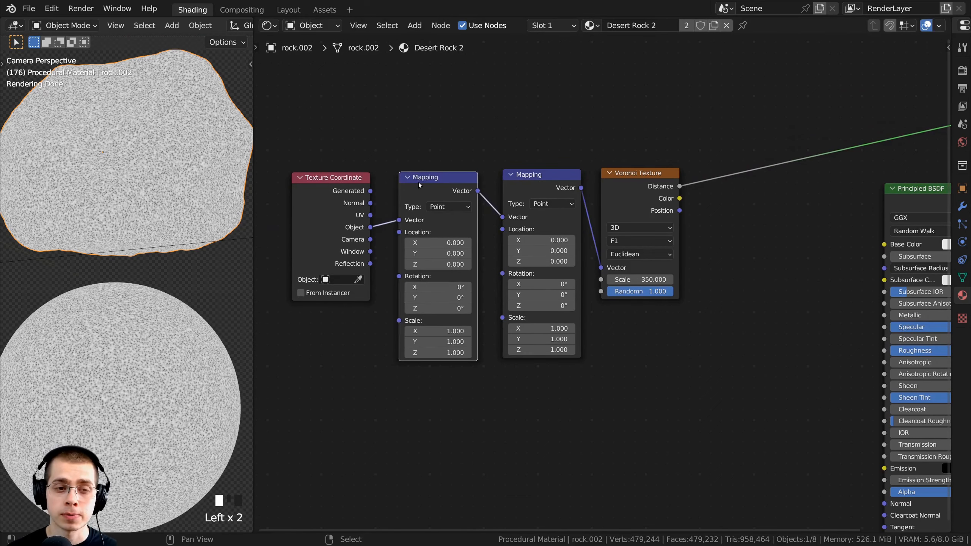
- Set the Z scale of the second Mapping node to 1.5 and check the stretched pattern up close on the rock
{"action": "scroll", "coordinate": [418, 182], "scroll_direction": "up", "scroll_amount": 1}
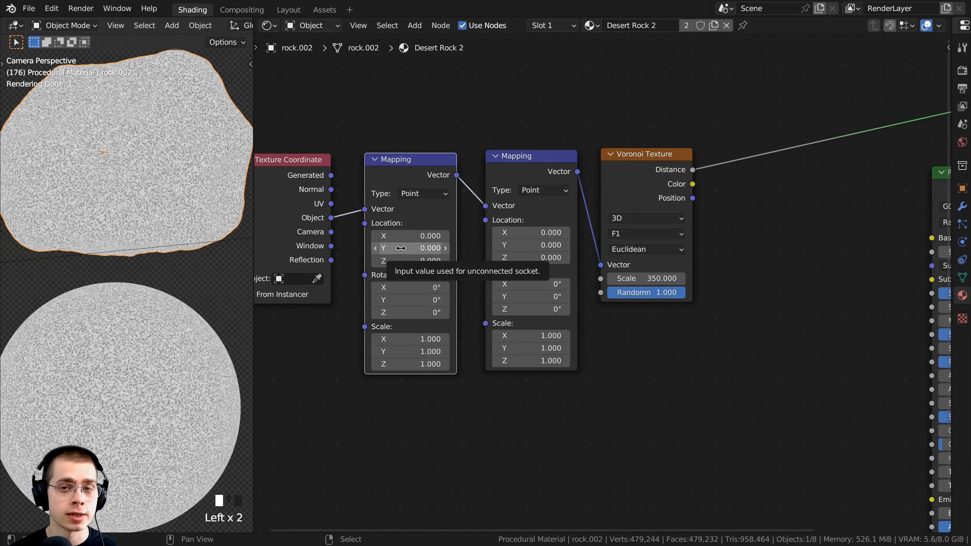
{"action": "left_click", "coordinate": [501, 171]}
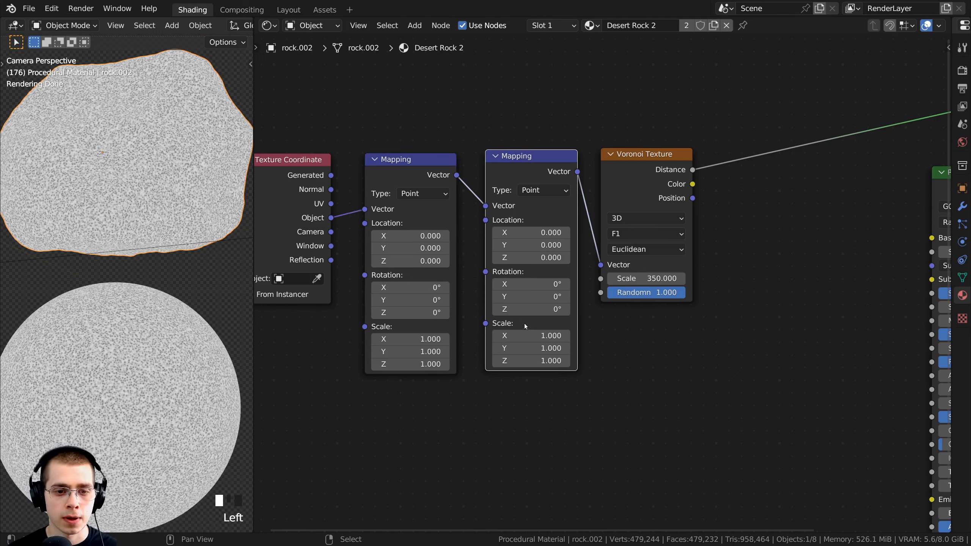
{"action": "left_click", "coordinate": [527, 360]}
{"action": "type", "text": "1."}
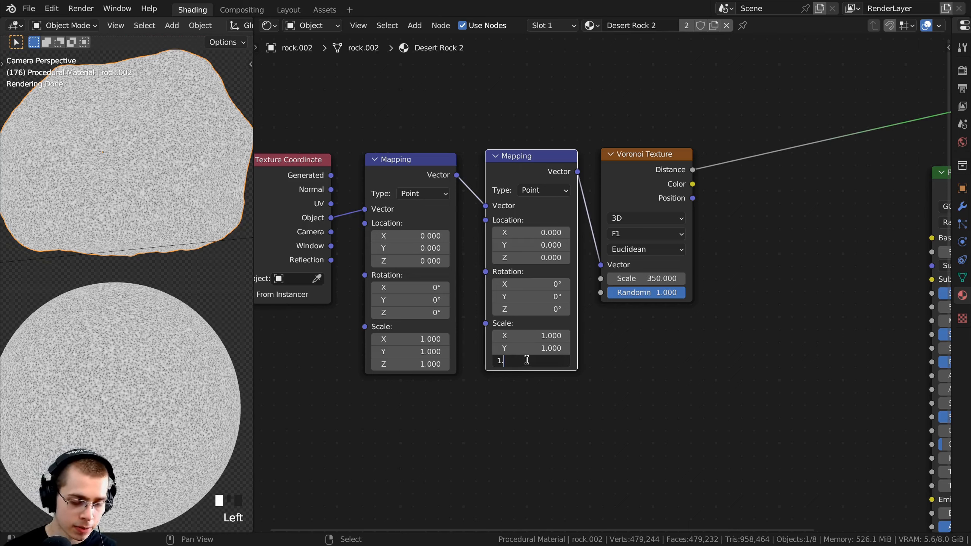
{"action": "type", "text": "5"}
{"action": "key", "text": "Return"}
{"action": "scroll", "coordinate": [186, 273], "scroll_direction": "up", "scroll_amount": 6}
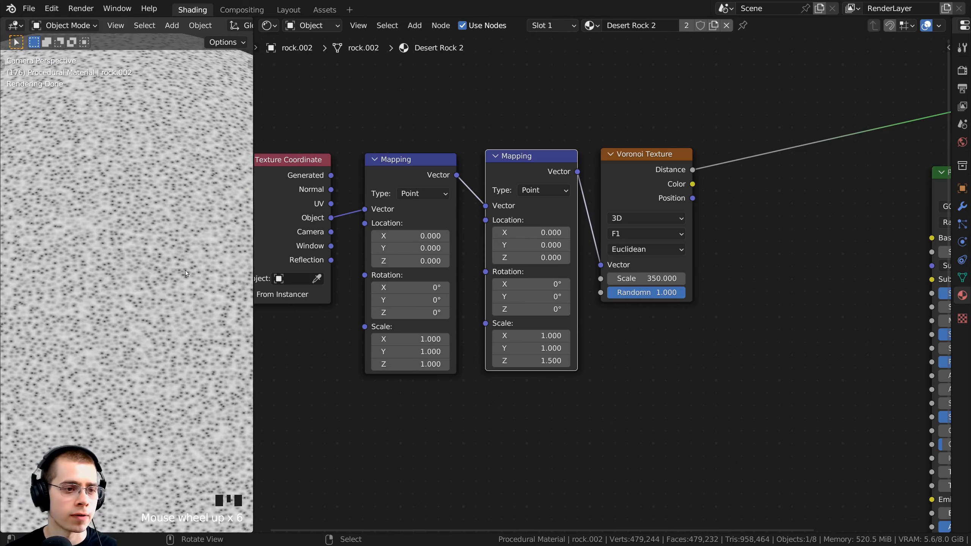
{"action": "scroll", "coordinate": [135, 267], "scroll_direction": "down", "scroll_amount": 7}
{"action": "middle_click_drag", "start_coordinate": [137, 259], "coordinate": [139, 295], "text": "shift"}
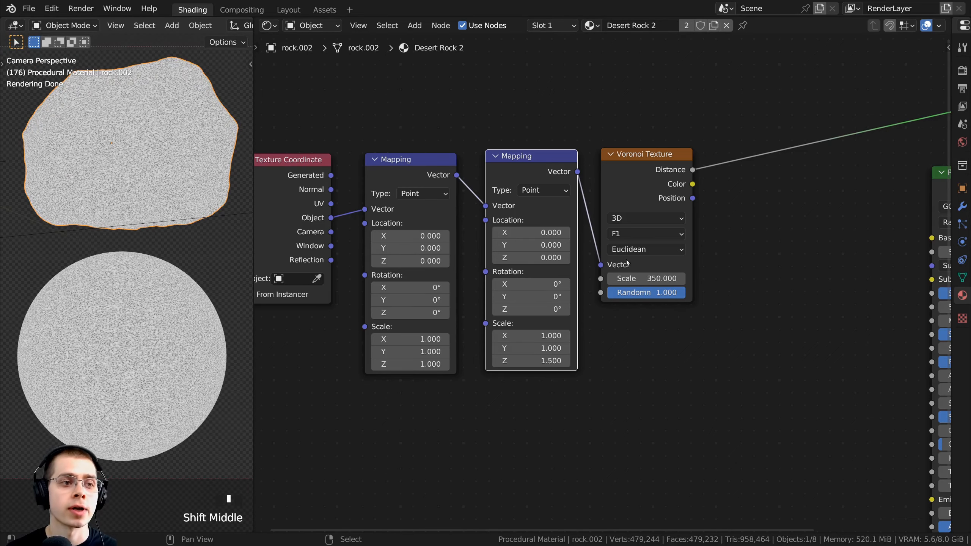
{"action": "middle_click_drag", "start_coordinate": [634, 261], "coordinate": [628, 283]}
{"action": "scroll", "coordinate": [139, 334], "scroll_direction": "up", "scroll_amount": 4}
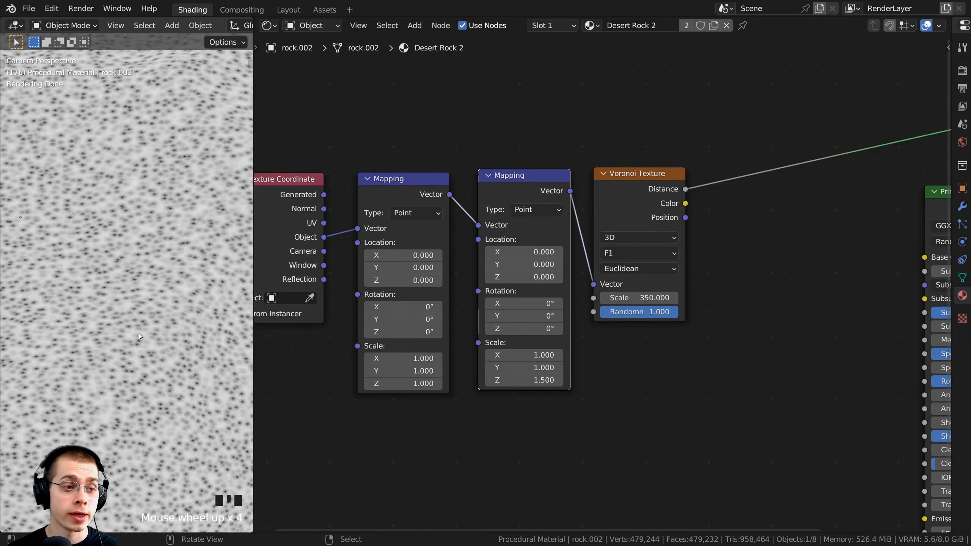
{"action": "scroll", "coordinate": [114, 267], "scroll_direction": "up", "scroll_amount": 3}
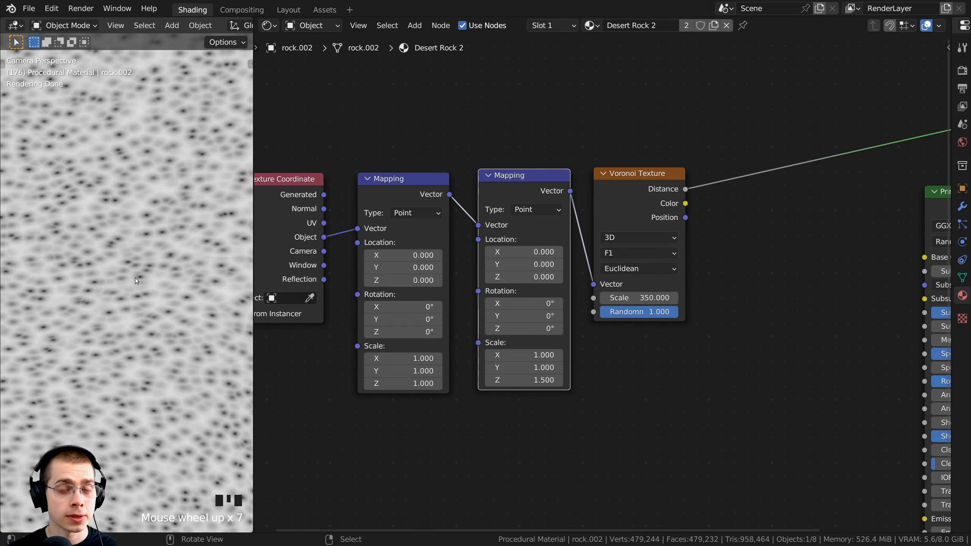
- Add a Noise Texture node and insert it between the second Mapping node and the Voronoi Texture
{"action": "middle_click_drag", "start_coordinate": [566, 229], "coordinate": [533, 238]}
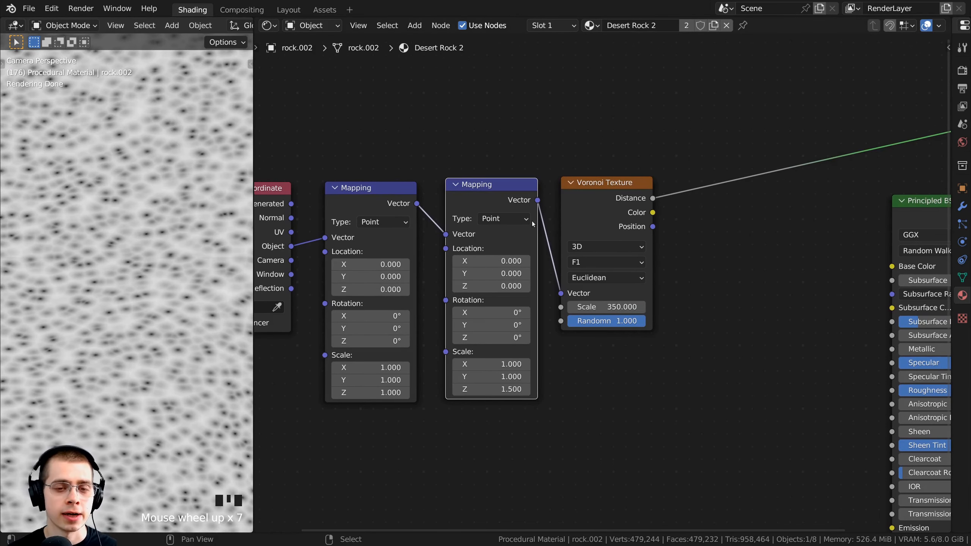
{"action": "key", "text": "shift+a"}
{"action": "left_click", "coordinate": [516, 185]}
{"action": "type", "text": "no"}
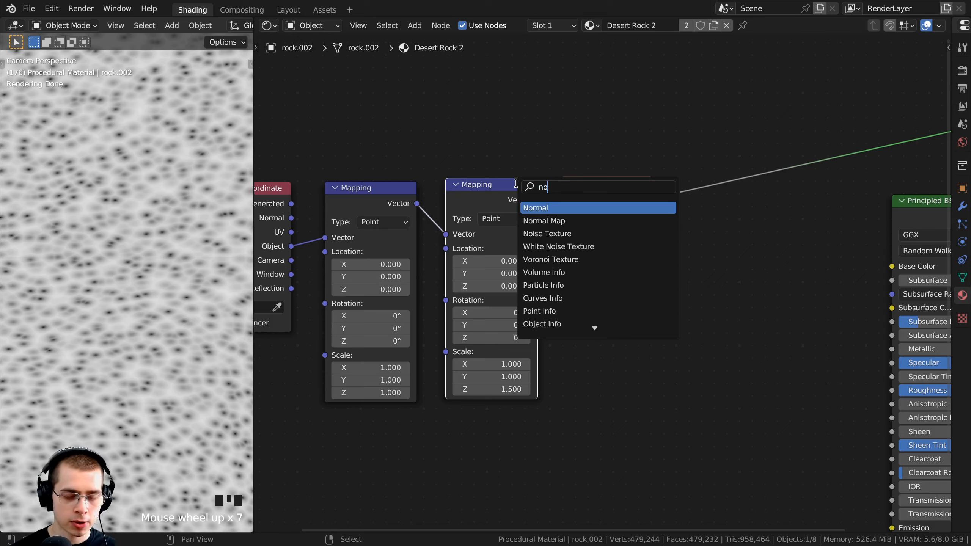
{"action": "type", "text": "is"}
{"action": "left_click", "coordinate": [527, 208]}
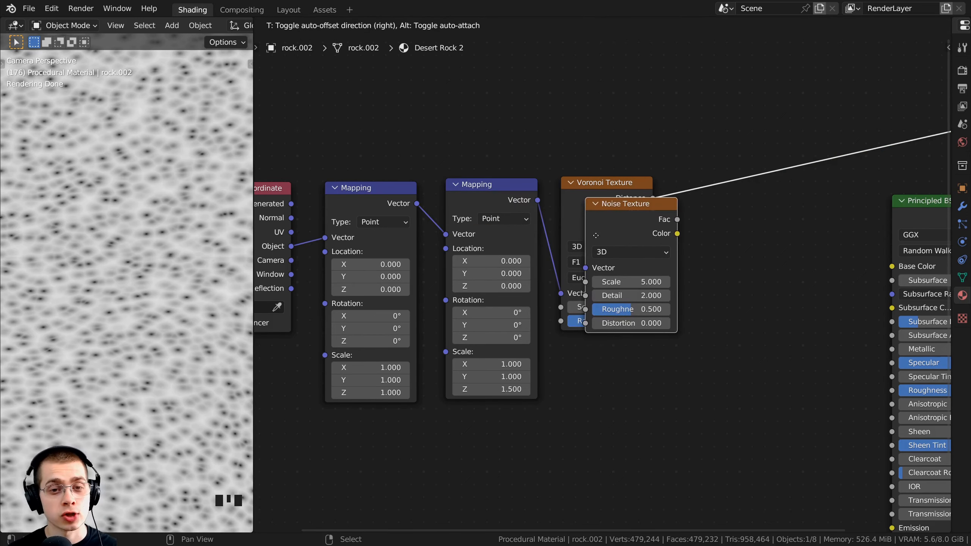
{"action": "left_click", "coordinate": [557, 235]}
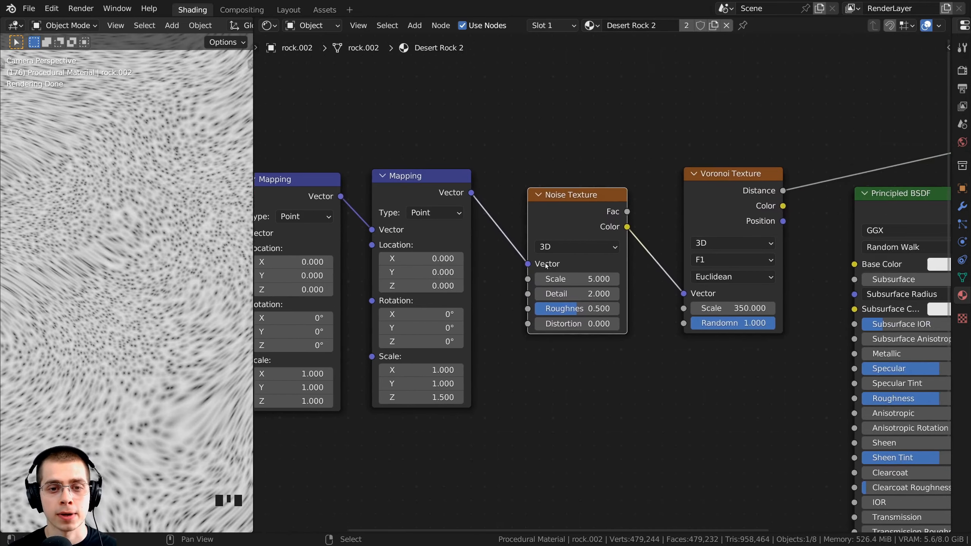
- Move the Noise Texture and Voronoi Texture nodes closer to the second Mapping node
{"action": "scroll", "coordinate": [171, 258], "scroll_direction": "down", "scroll_amount": 7}
{"action": "scroll", "coordinate": [171, 258], "scroll_direction": "down", "scroll_amount": 1}
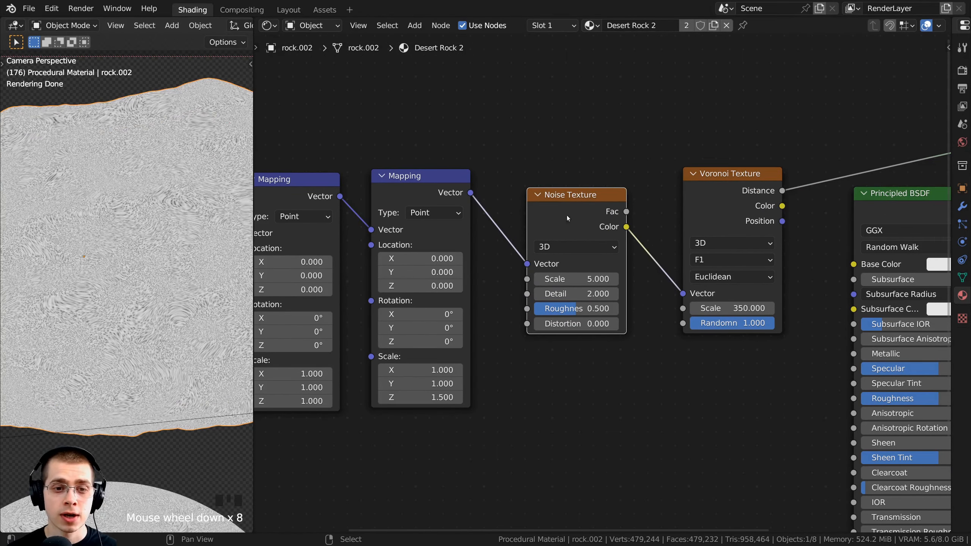
{"action": "scroll", "coordinate": [180, 218], "scroll_direction": "down", "scroll_amount": 3}
{"action": "middle_click_drag", "start_coordinate": [143, 291], "coordinate": [143, 189], "text": "shift"}
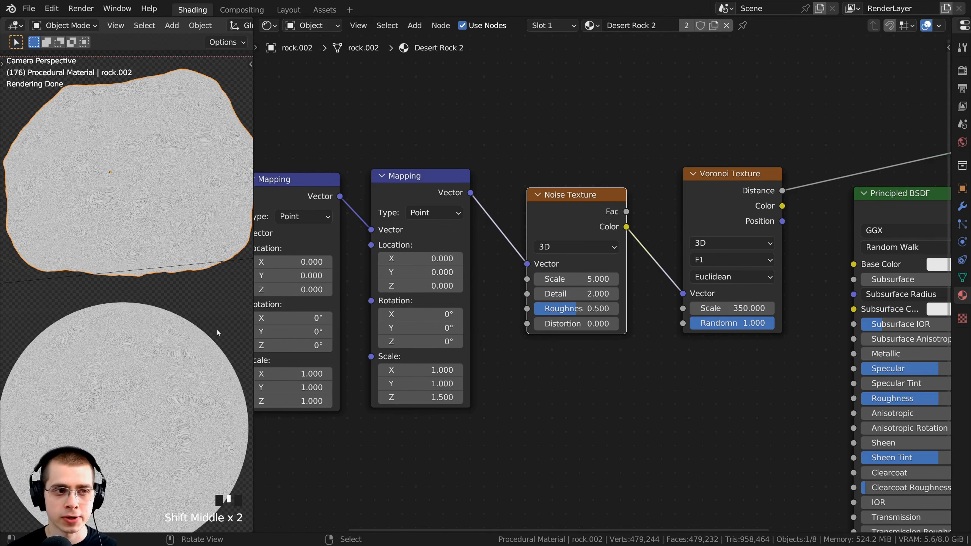
{"action": "middle_click_drag", "start_coordinate": [592, 294], "coordinate": [567, 301]}
{"action": "left_click_drag", "start_coordinate": [535, 232], "coordinate": [501, 226]}
{"action": "left_click_drag", "start_coordinate": [693, 213], "coordinate": [627, 217]}
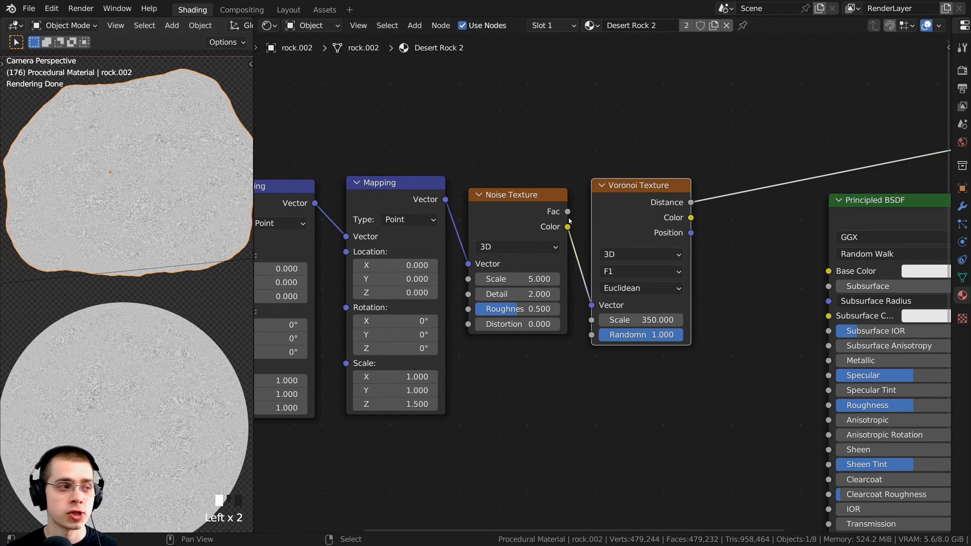
- Set the Noise Texture's scale to 16, detail to 15 and roughness to 0.45, and inspect the result on the rock
{"action": "middle_click_drag", "start_coordinate": [560, 234], "coordinate": [516, 215]}
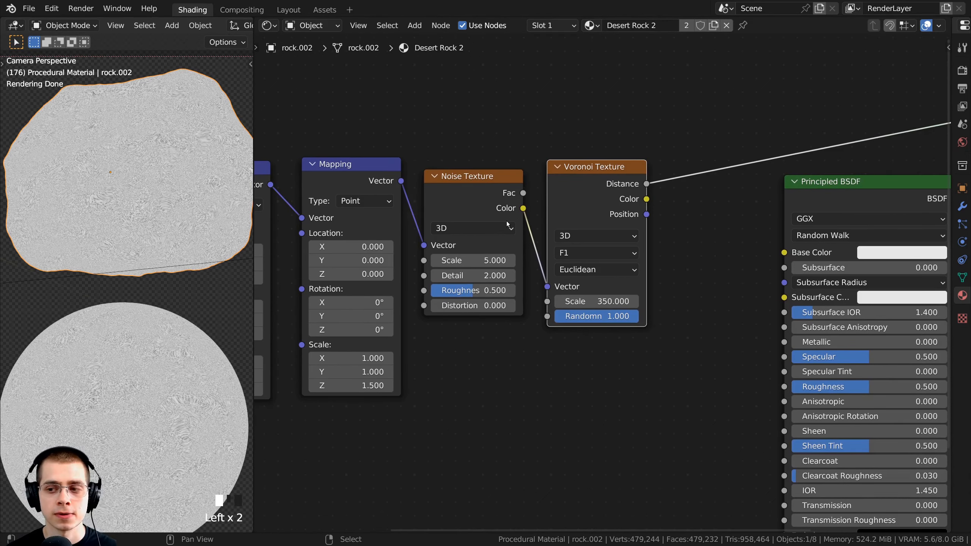
{"action": "double_click", "coordinate": [467, 260]}
{"action": "type", "text": "16"}
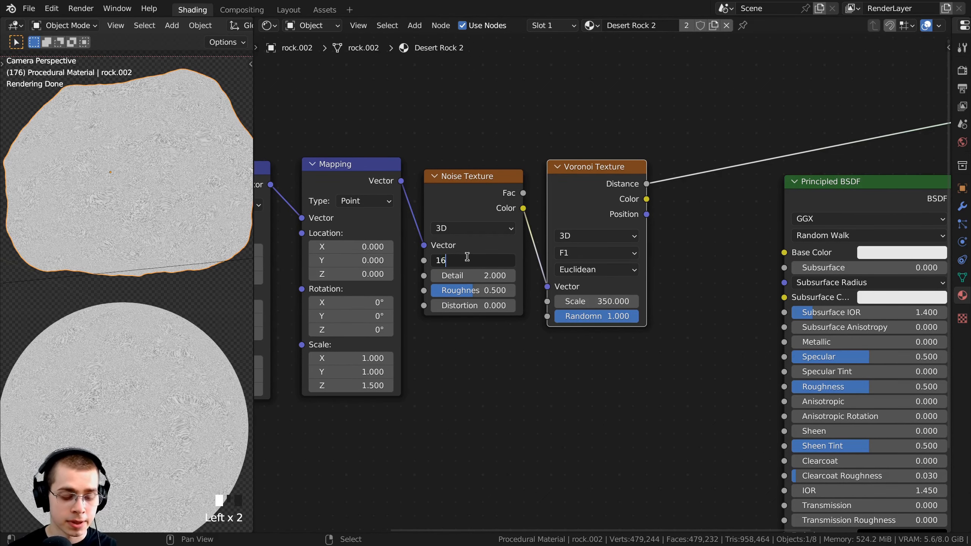
{"action": "key", "text": "Return"}
{"action": "double_click", "coordinate": [470, 275]}
{"action": "type", "text": "15"}
{"action": "key", "text": "Return"}
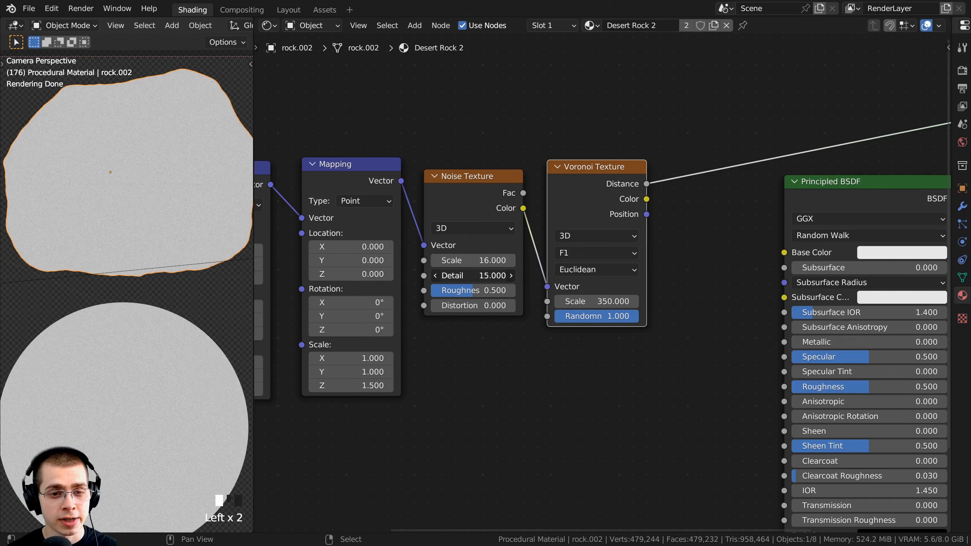
{"action": "double_click", "coordinate": [467, 291]}
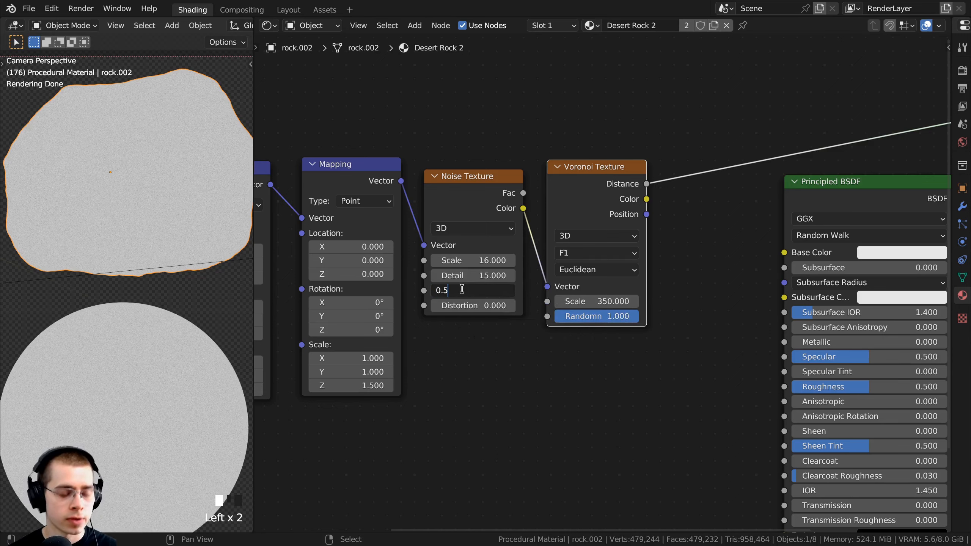
{"action": "type", "text": "0.45"}
{"action": "key", "text": "Return"}
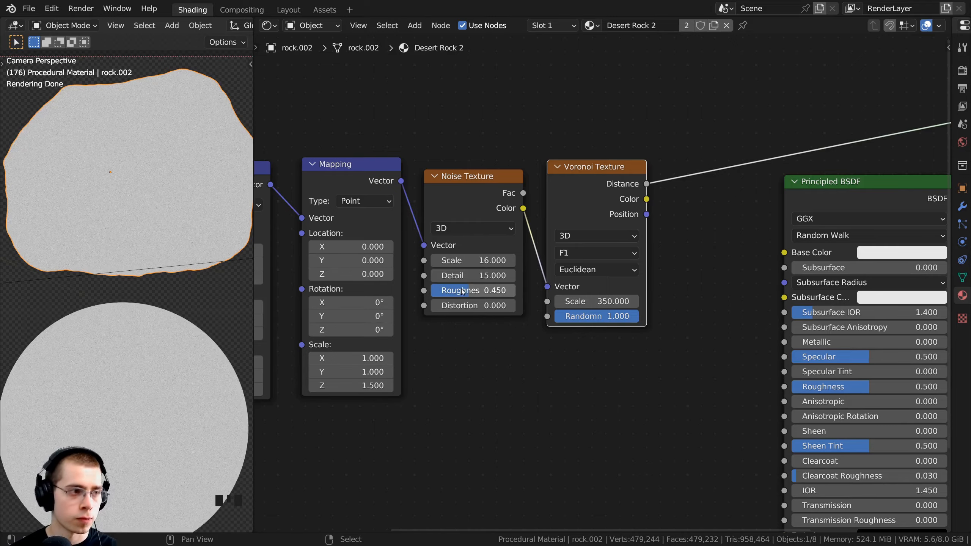
{"action": "middle_click_drag", "start_coordinate": [126, 267], "coordinate": [126, 298], "text": "shift"}
{"action": "scroll", "coordinate": [129, 285], "scroll_direction": "up", "scroll_amount": 15}
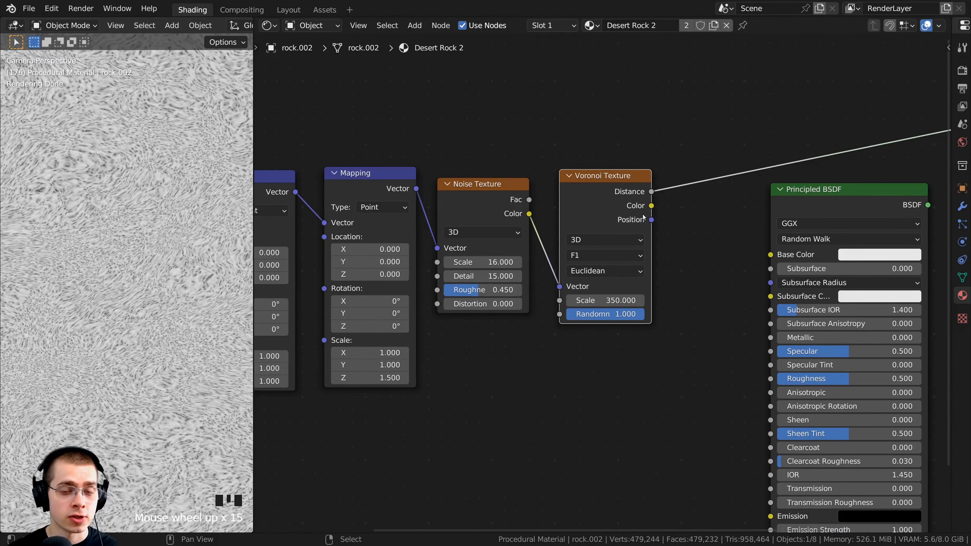
- Insert a Mix Color node between the Noise Texture and the Voronoi Texture, and tighten the spacing of the nodes
{"action": "middle_click_drag", "start_coordinate": [525, 202], "coordinate": [498, 199]}
{"action": "left_click", "coordinate": [436, 183]}
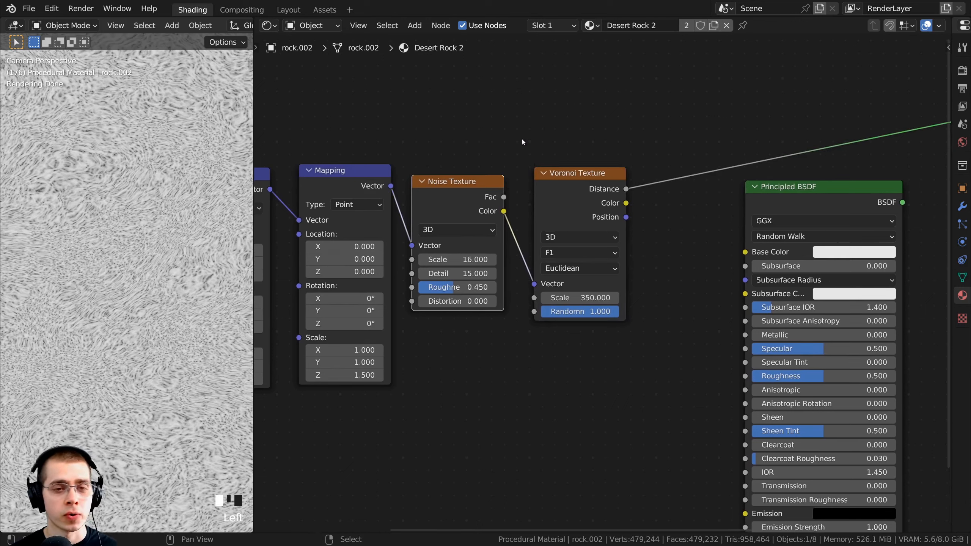
{"action": "key", "text": "shift+a"}
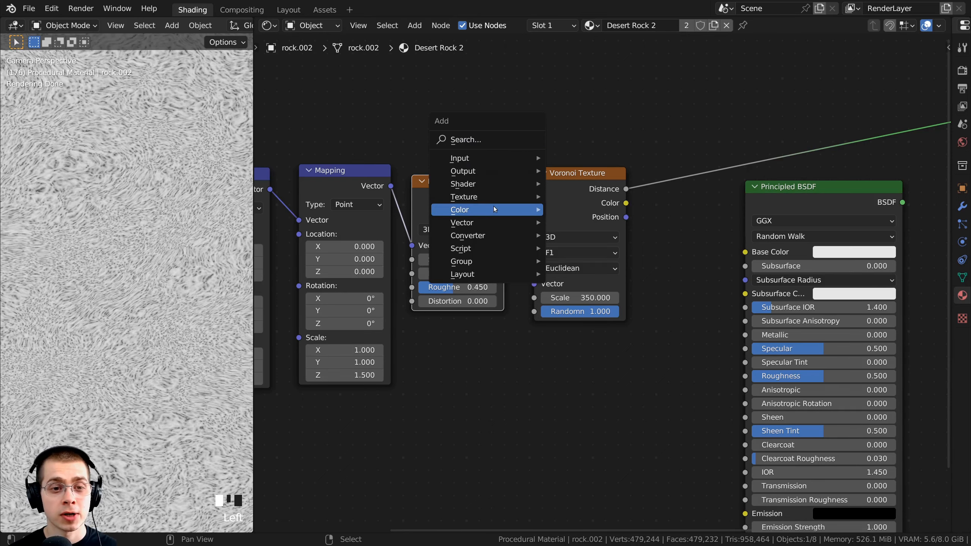
{"action": "mouse_move", "coordinate": [493, 206]}
{"action": "left_click", "coordinate": [605, 274]}
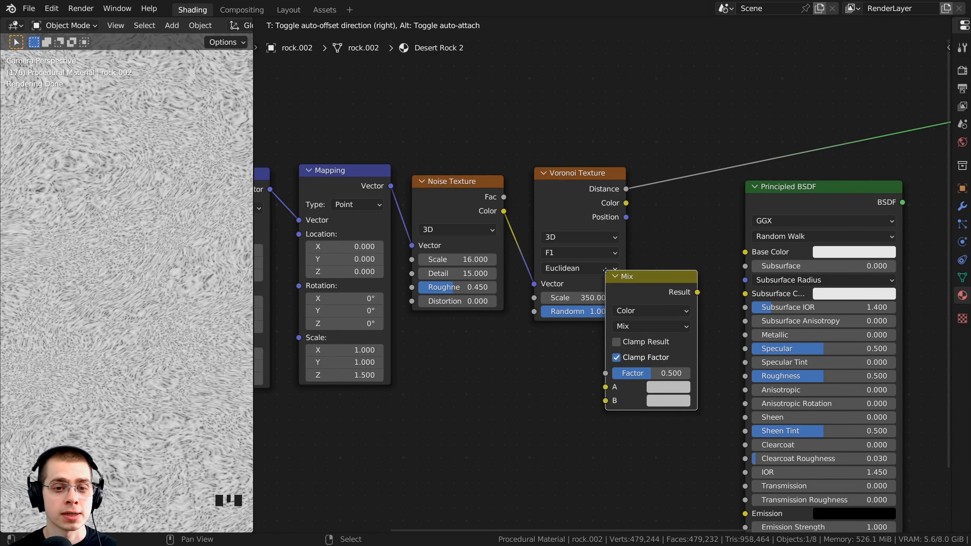
{"action": "left_click", "coordinate": [576, 202]}
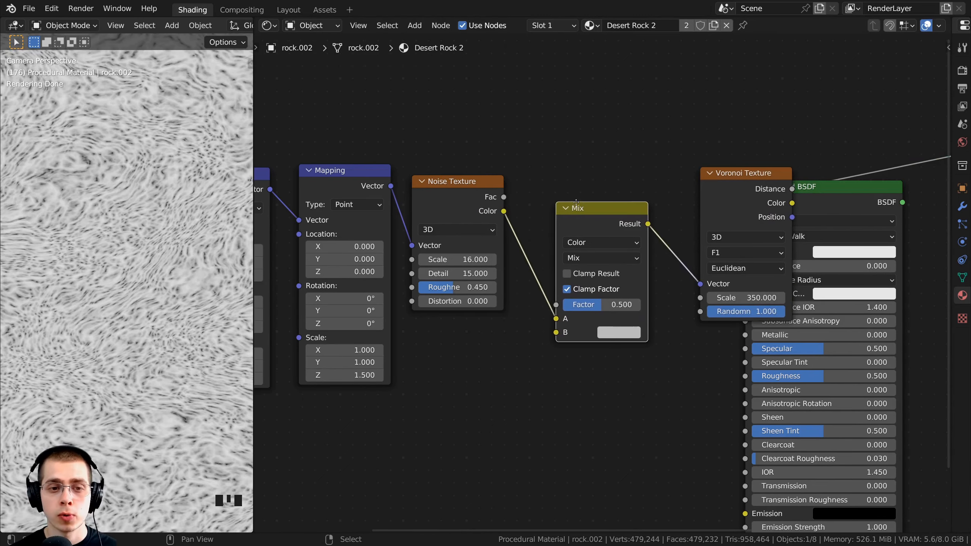
{"action": "middle_click_drag", "start_coordinate": [576, 202], "coordinate": [478, 203]}
{"action": "left_click_drag", "start_coordinate": [479, 204], "coordinate": [455, 171]}
{"action": "left_click_drag", "start_coordinate": [614, 178], "coordinate": [552, 174]}
- Rewire the Mix node so the Noise Texture's Fac feeds input B and the second Mapping node's Vector feeds input A
{"action": "middle_click_drag", "start_coordinate": [401, 213], "coordinate": [479, 207]}
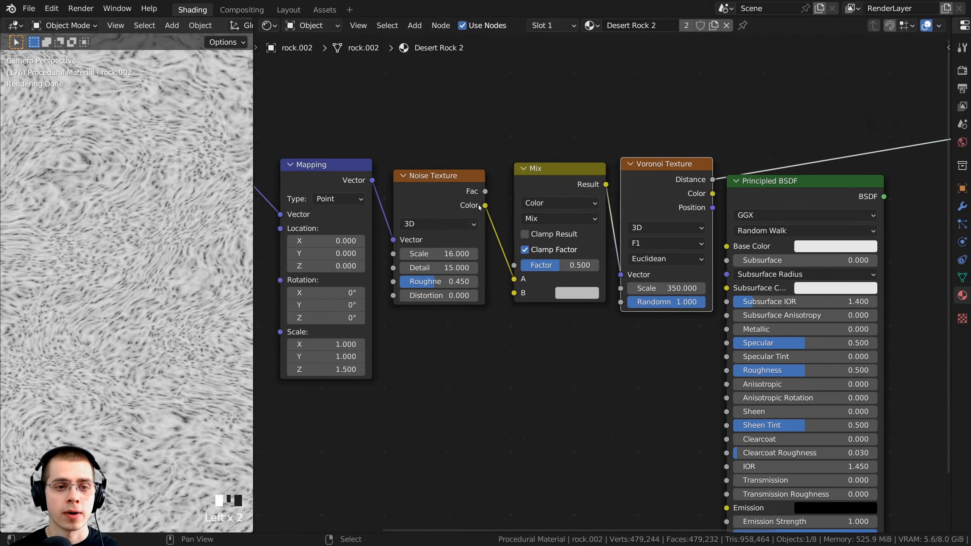
{"action": "left_click_drag", "start_coordinate": [514, 282], "coordinate": [495, 269]}
{"action": "left_click", "coordinate": [476, 197]}
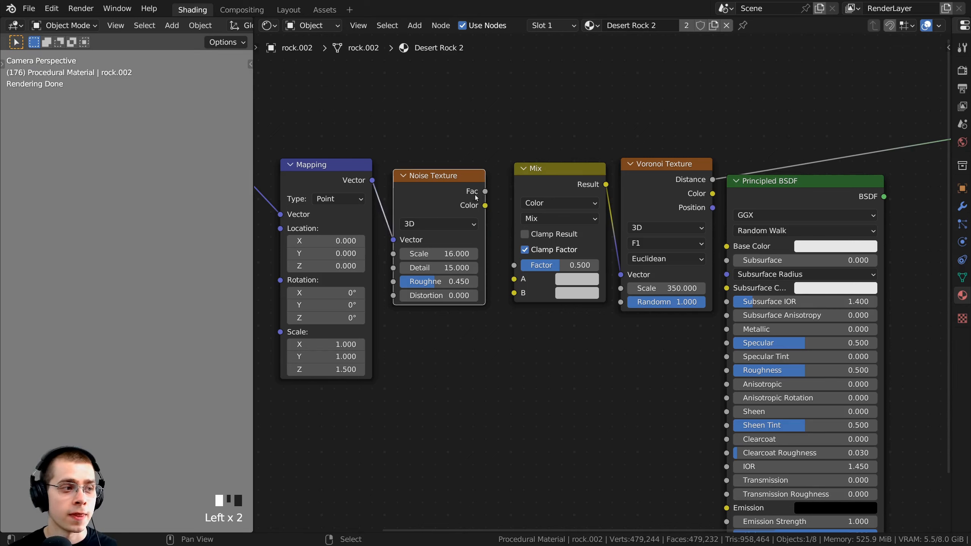
{"action": "left_click_drag", "start_coordinate": [486, 191], "coordinate": [511, 294]}
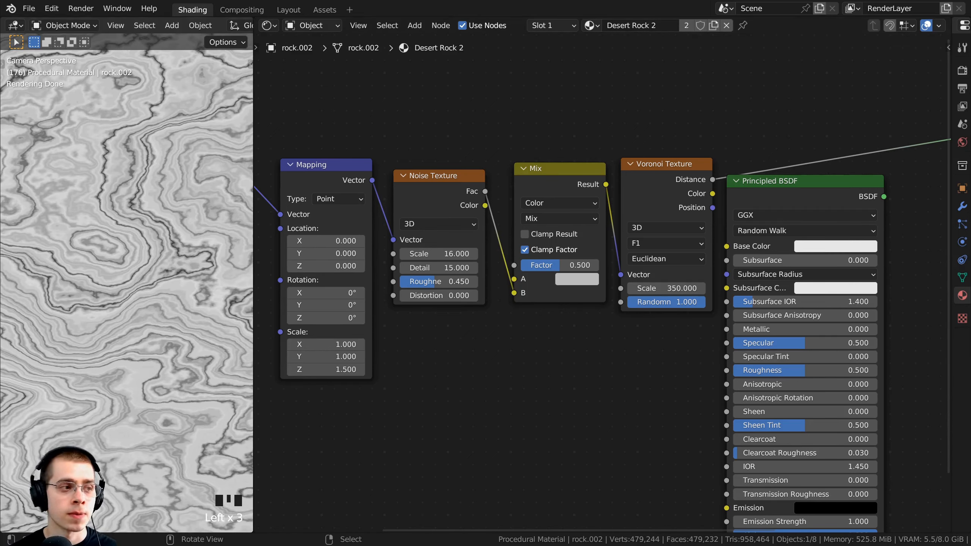
{"action": "left_click", "coordinate": [304, 161]}
{"action": "middle_click_drag", "start_coordinate": [370, 149], "coordinate": [439, 123]}
{"action": "left_click_drag", "start_coordinate": [380, 152], "coordinate": [370, 153]}
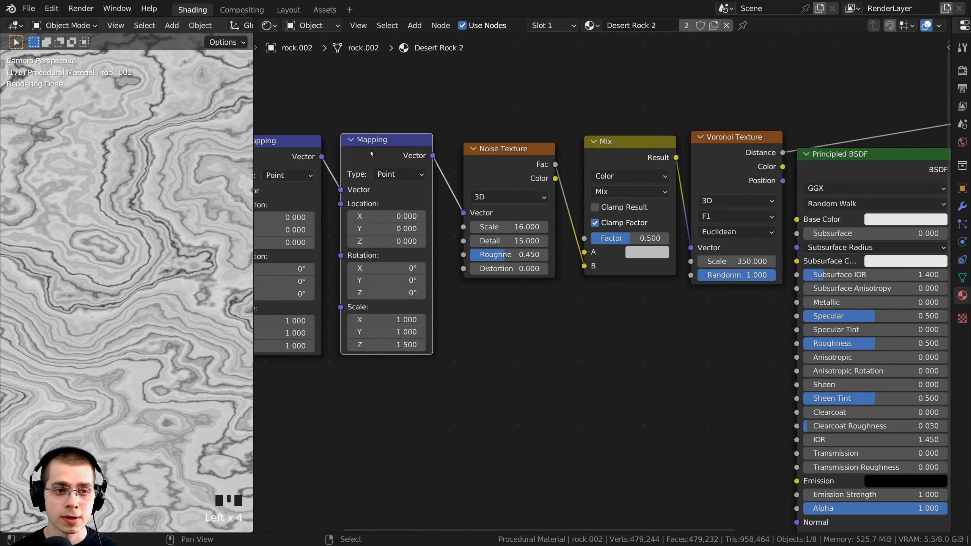
{"action": "left_click_drag", "start_coordinate": [436, 155], "coordinate": [584, 252]}
- Change the Mix node's blending mode to Linear Light with a factor of 0.1, and examine the distorted pattern on the rock
{"action": "middle_click_drag", "start_coordinate": [584, 281], "coordinate": [556, 292]}
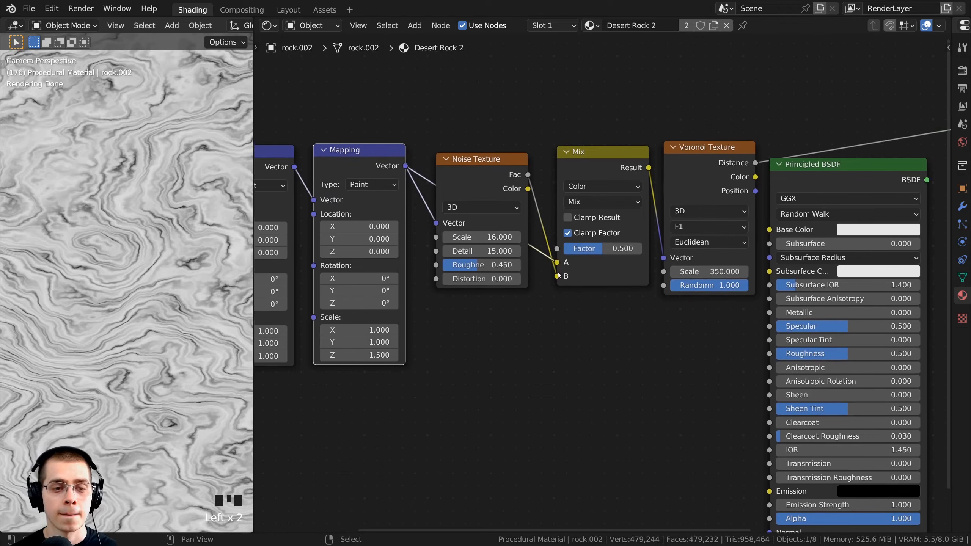
{"action": "left_click_drag", "start_coordinate": [611, 248], "coordinate": [588, 248]}
{"action": "right_click", "coordinate": [587, 250]}
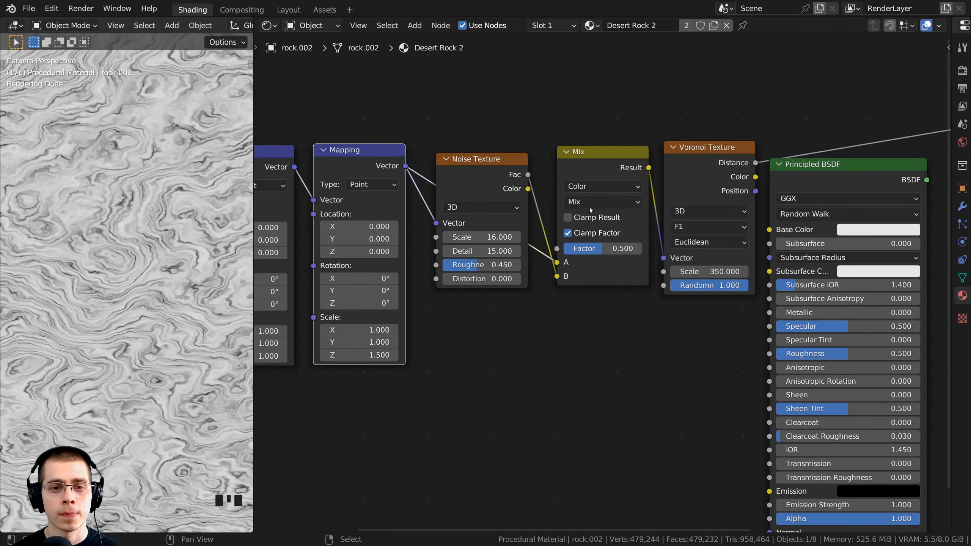
{"action": "left_click", "coordinate": [584, 202]}
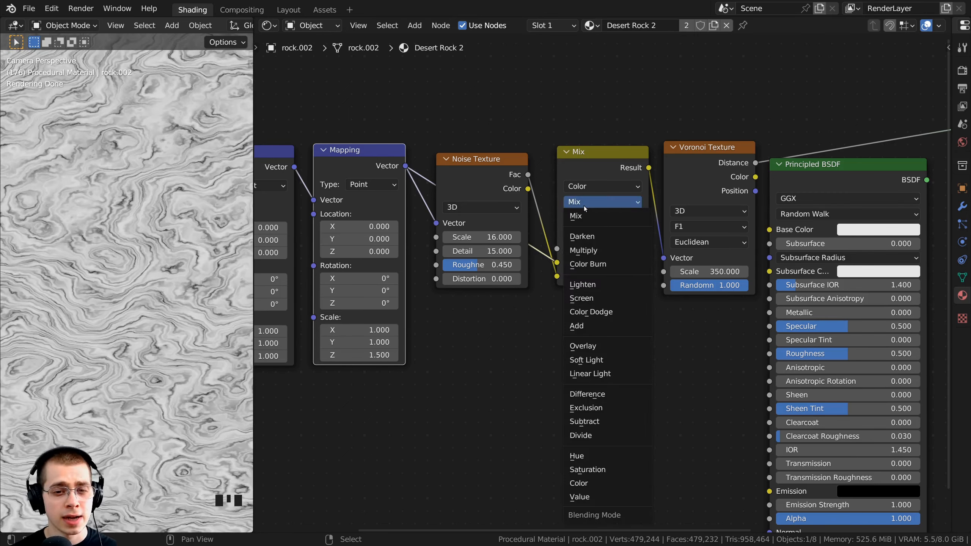
{"action": "left_click", "coordinate": [600, 374]}
{"action": "left_click_drag", "start_coordinate": [611, 248], "coordinate": [535, 248]}
{"action": "scroll", "coordinate": [155, 258], "scroll_direction": "down", "scroll_amount": 2}
{"action": "left_click", "coordinate": [591, 249]}
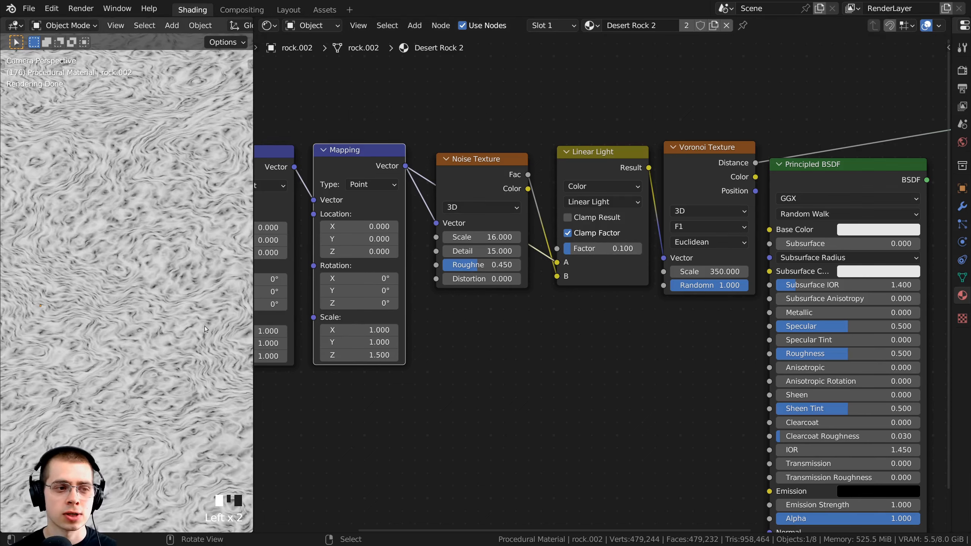
{"action": "scroll", "coordinate": [167, 327], "scroll_direction": "up", "scroll_amount": 6}
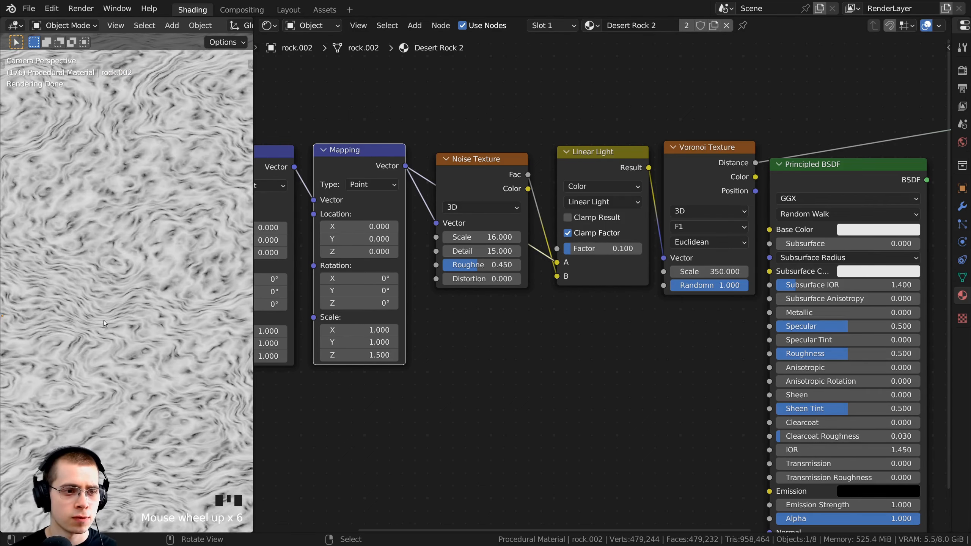
{"action": "scroll", "coordinate": [104, 321], "scroll_direction": "down", "scroll_amount": 6}
- Move the Linear Light and Voronoi Texture nodes slightly closer to the Noise Texture
{"action": "middle_click_drag", "start_coordinate": [588, 171], "coordinate": [564, 174]}
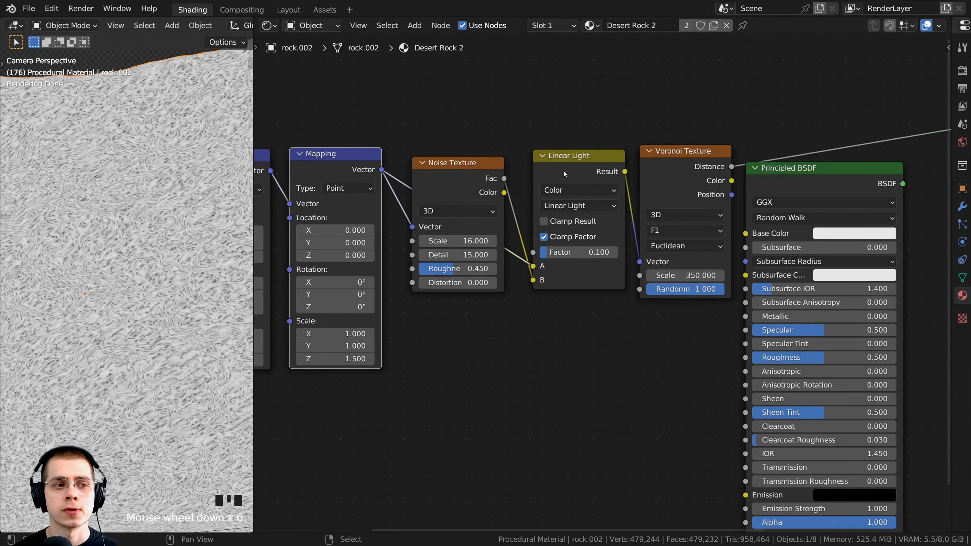
{"action": "left_click_drag", "start_coordinate": [564, 174], "coordinate": [553, 174]}
{"action": "left_click_drag", "start_coordinate": [643, 164], "coordinate": [639, 163]}
{"action": "middle_click_drag", "start_coordinate": [464, 276], "coordinate": [455, 257]}
{"action": "scroll", "coordinate": [593, 218], "scroll_direction": "down", "scroll_amount": 1}
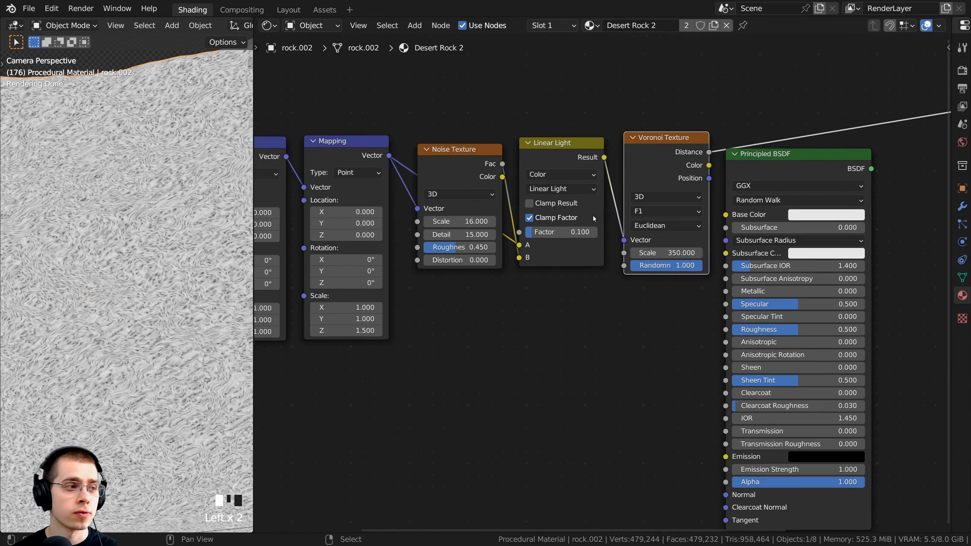
- Move the Voronoi Texture up and duplicate it below with its link to the Linear Light result kept
{"action": "middle_click_drag", "start_coordinate": [593, 218], "coordinate": [540, 218]}
{"action": "left_click_drag", "start_coordinate": [602, 173], "coordinate": [611, 89]}
{"action": "middle_click_drag", "start_coordinate": [611, 89], "coordinate": [564, 116]}
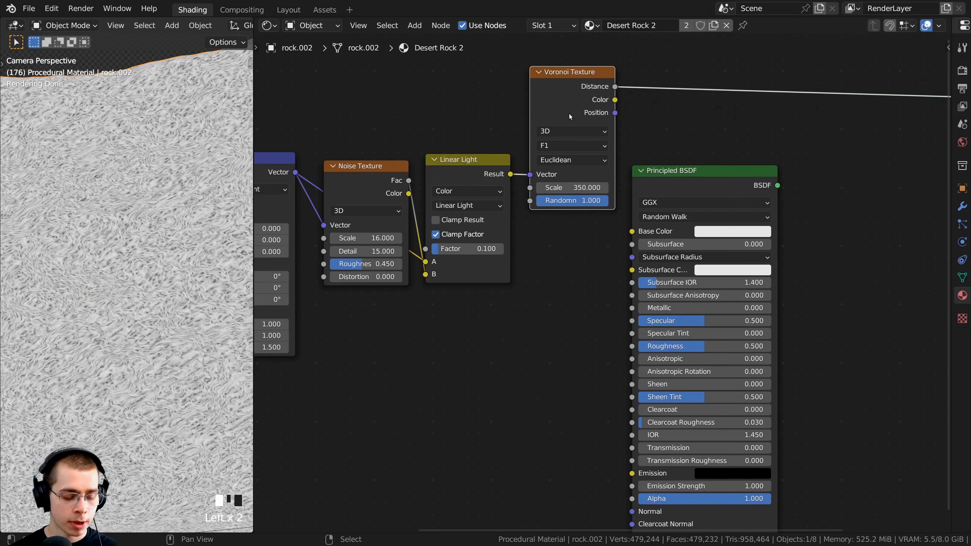
{"action": "key", "text": "shift+ctrl+d"}
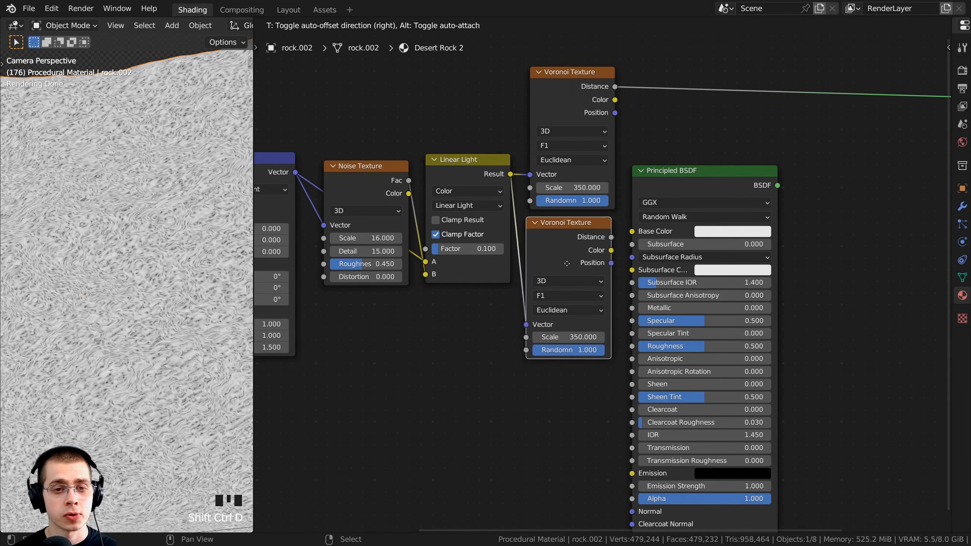
{"action": "left_click", "coordinate": [569, 259]}
{"action": "middle_click_drag", "start_coordinate": [670, 184], "coordinate": [637, 193]}
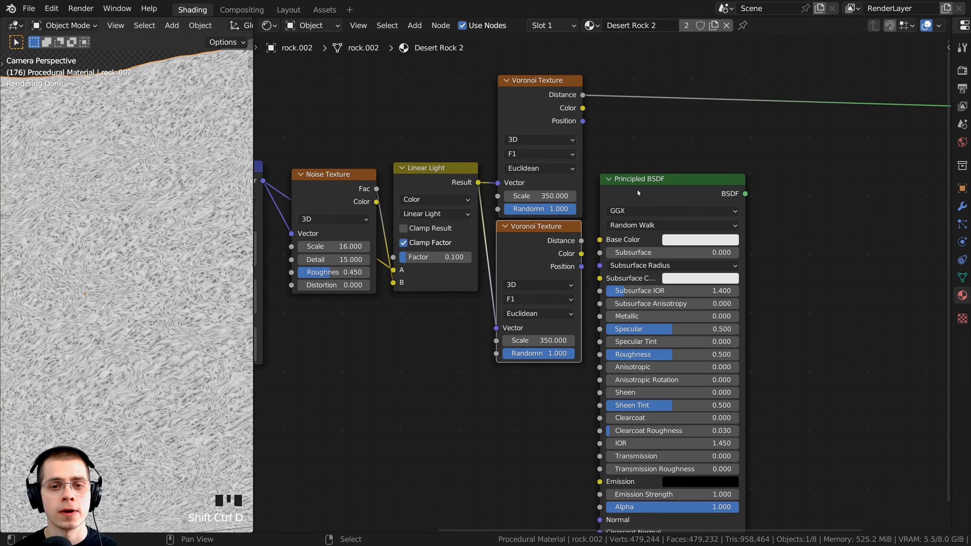
- Move the Principled BSDF away from the textures and shift both Voronoi Texture nodes together to open up space
{"action": "left_click_drag", "start_coordinate": [638, 192], "coordinate": [709, 182]}
{"action": "left_click", "coordinate": [532, 125]}
{"action": "middle_click_drag", "start_coordinate": [532, 125], "coordinate": [517, 174]}
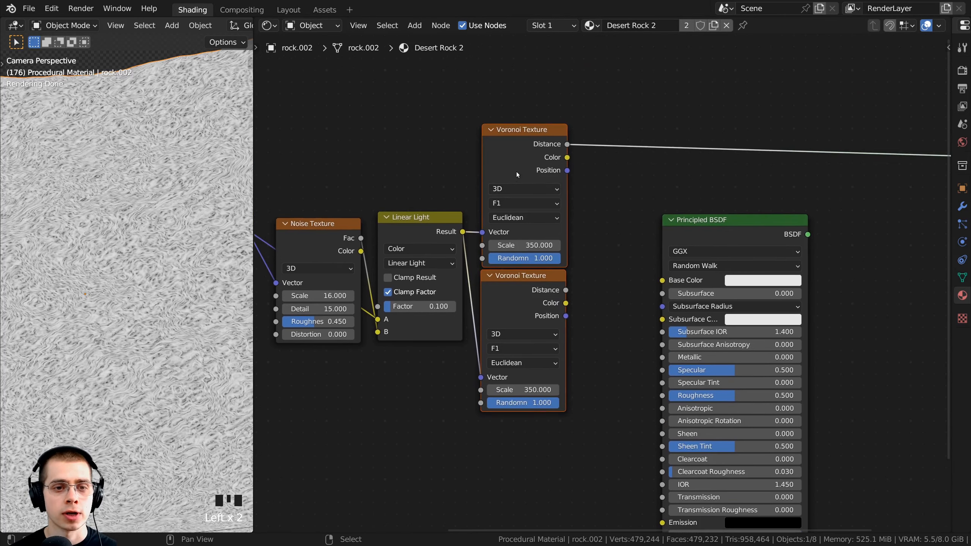
{"action": "left_click_drag", "start_coordinate": [517, 174], "coordinate": [533, 149]}
{"action": "scroll", "coordinate": [534, 149], "scroll_direction": "down", "scroll_amount": 2}
{"action": "scroll", "coordinate": [486, 221], "scroll_direction": "up", "scroll_amount": 3}
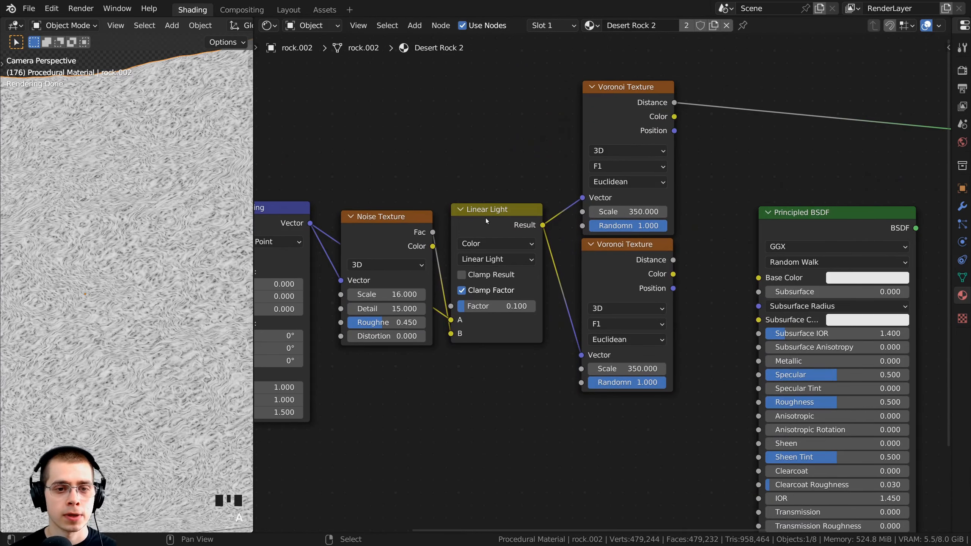
{"action": "left_click", "coordinate": [486, 221]}
{"action": "middle_click_drag", "start_coordinate": [604, 283], "coordinate": [589, 287]}
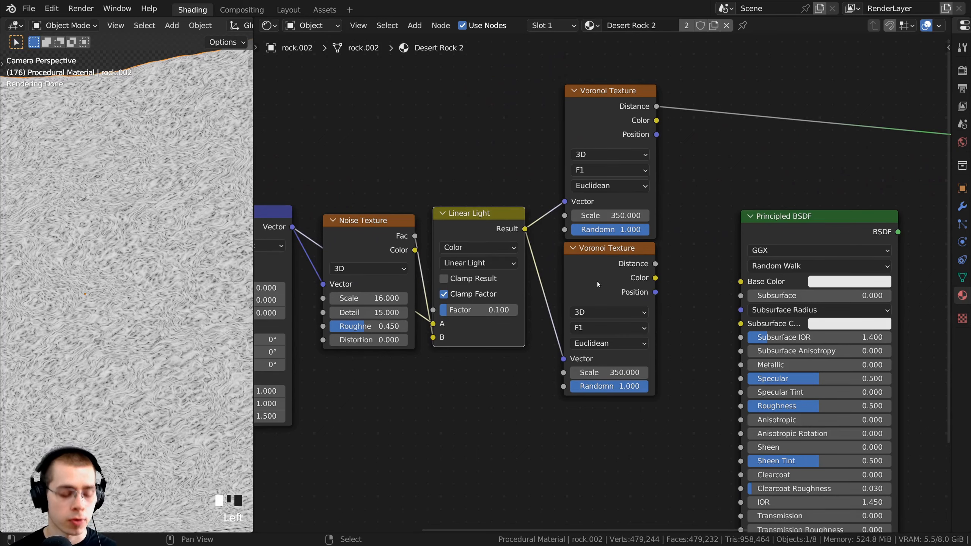
- Preview the duplicated Voronoi Texture, change its feature output to Distance to Edge, and inspect the pattern up close
{"action": "left_click", "coordinate": [598, 255], "text": "ctrl+shift"}
{"action": "middle_click_drag", "start_coordinate": [570, 265], "coordinate": [548, 251]}
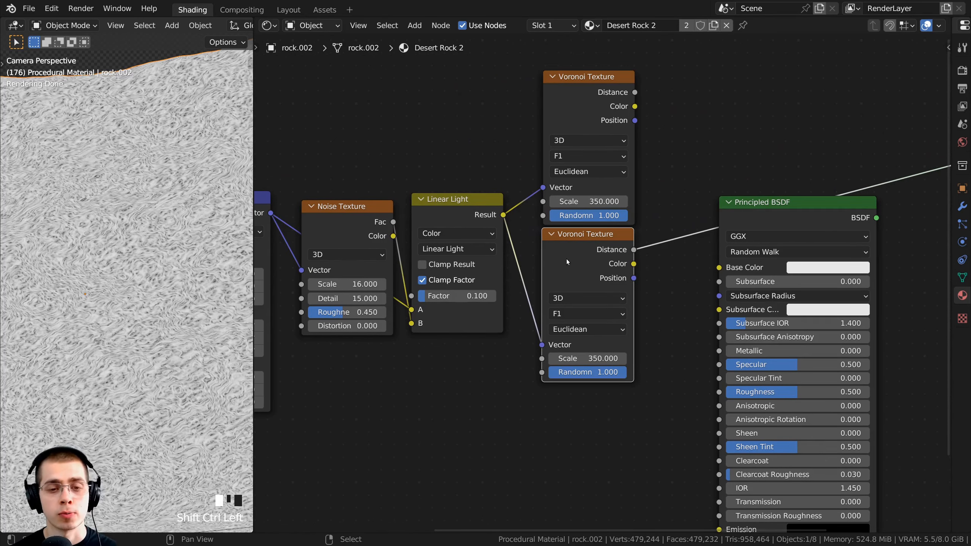
{"action": "scroll", "coordinate": [108, 234], "scroll_direction": "down", "scroll_amount": 3}
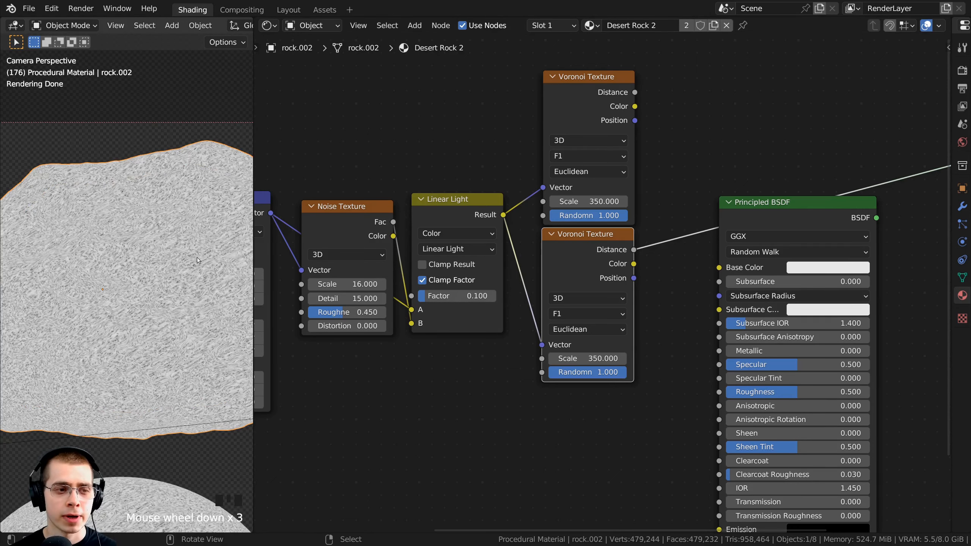
{"action": "middle_click_drag", "start_coordinate": [600, 340], "coordinate": [589, 315]}
{"action": "scroll", "coordinate": [589, 315], "scroll_direction": "up", "scroll_amount": 1}
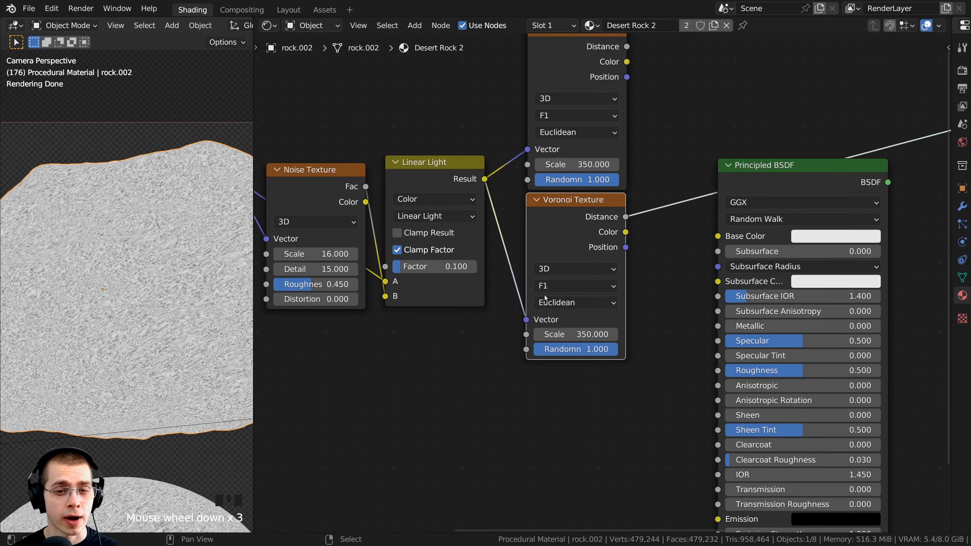
{"action": "left_click", "coordinate": [557, 289]}
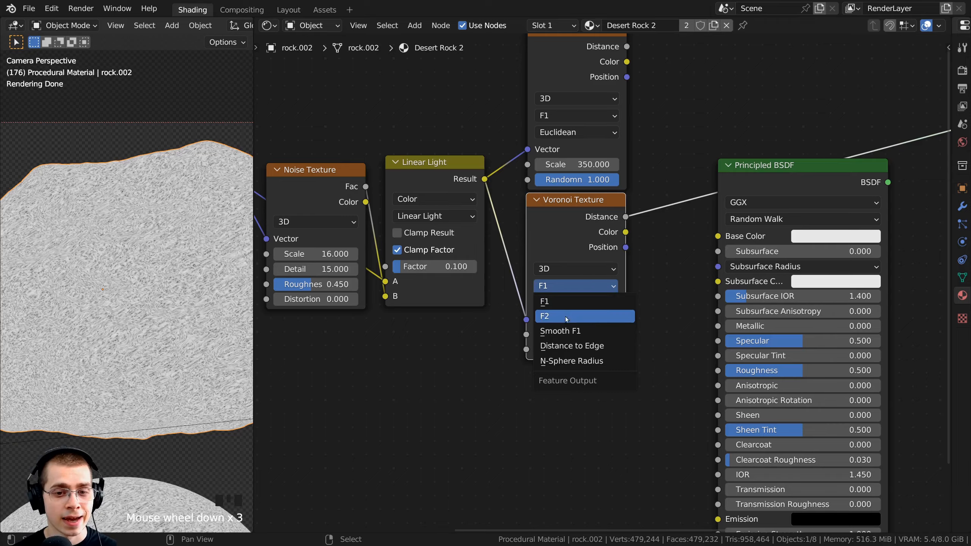
{"action": "left_click", "coordinate": [572, 346]}
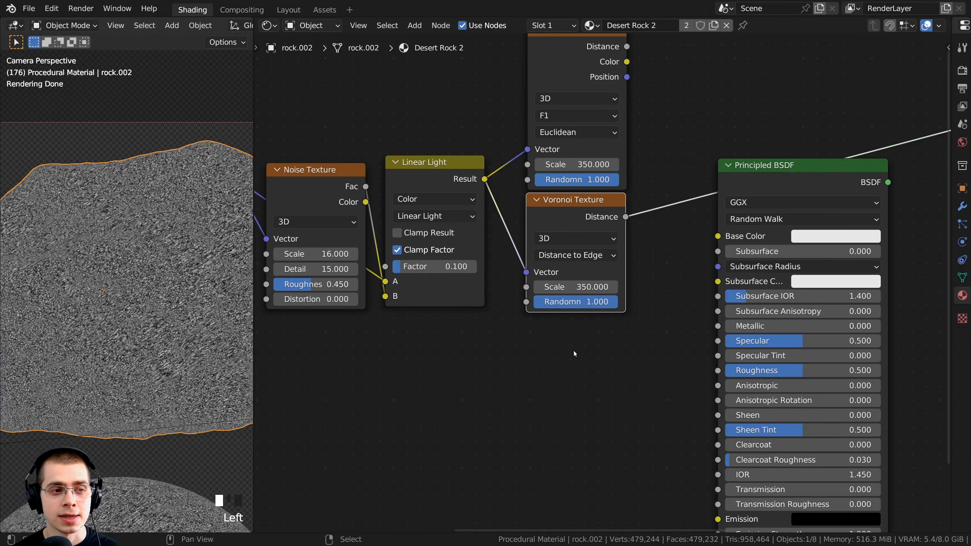
{"action": "scroll", "coordinate": [166, 318], "scroll_direction": "up", "scroll_amount": 13}
{"action": "scroll", "coordinate": [165, 316], "scroll_direction": "up", "scroll_amount": 2}
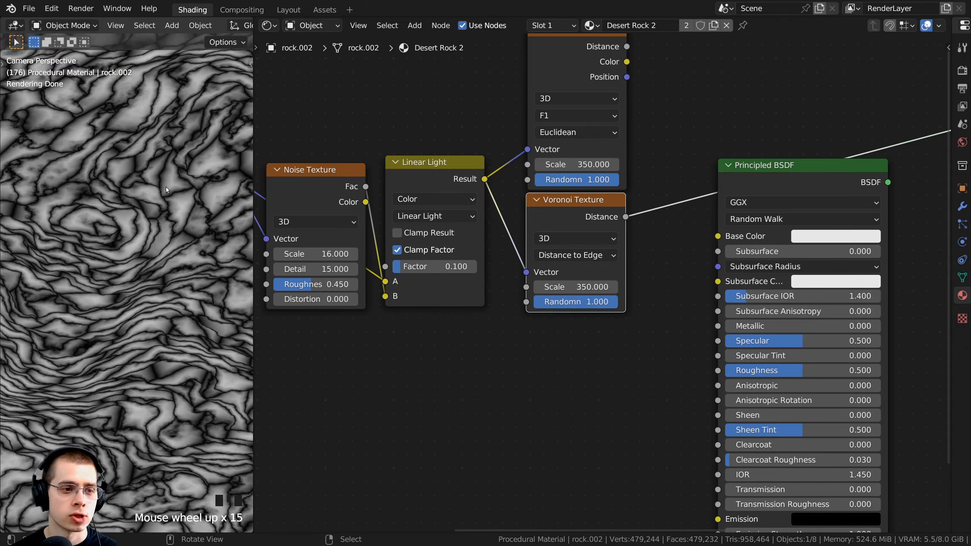
{"action": "scroll", "coordinate": [160, 198], "scroll_direction": "down", "scroll_amount": 15}
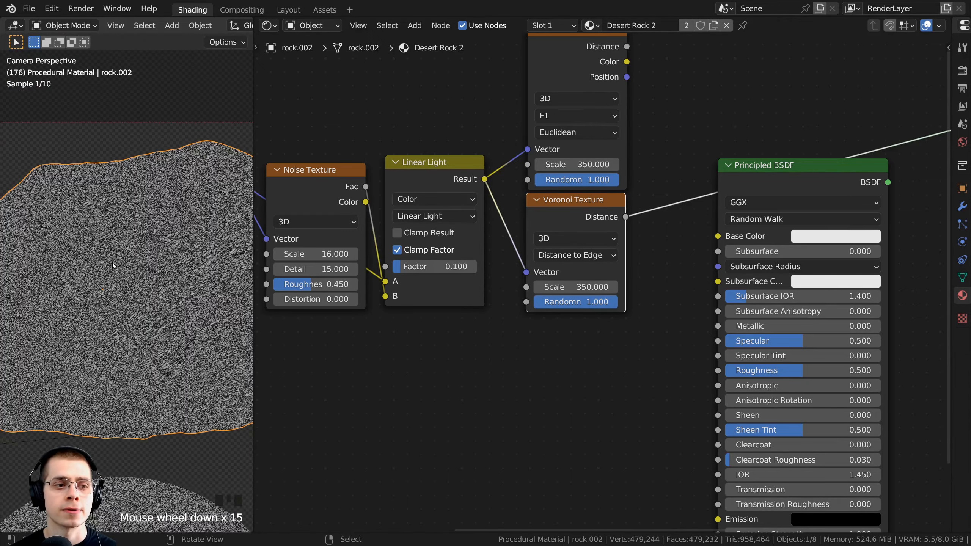
- Set the Distance to Edge Voronoi Texture's scale to 4 and check the pattern on the whole rock
{"action": "middle_click_drag", "start_coordinate": [399, 312], "coordinate": [379, 306]}
{"action": "left_click", "coordinate": [542, 282]}
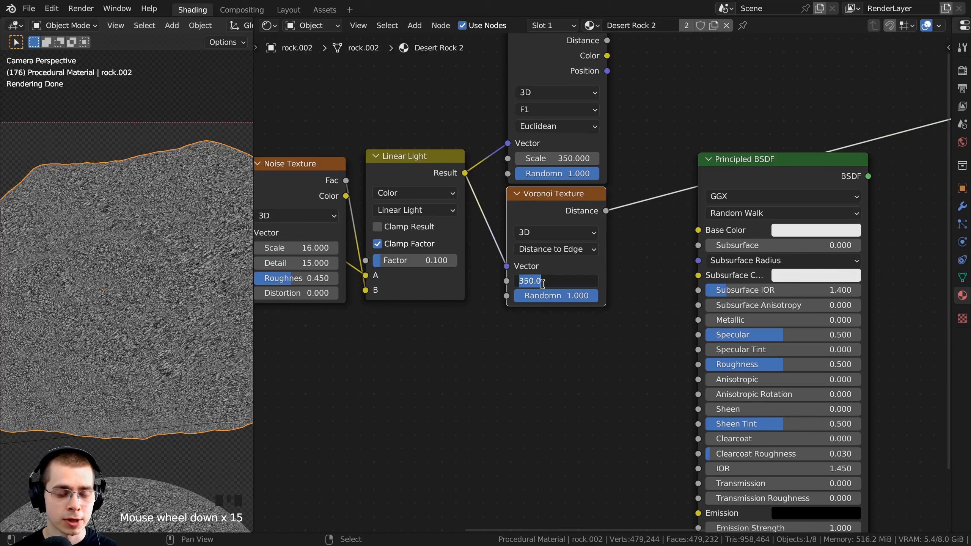
{"action": "type", "text": "4"}
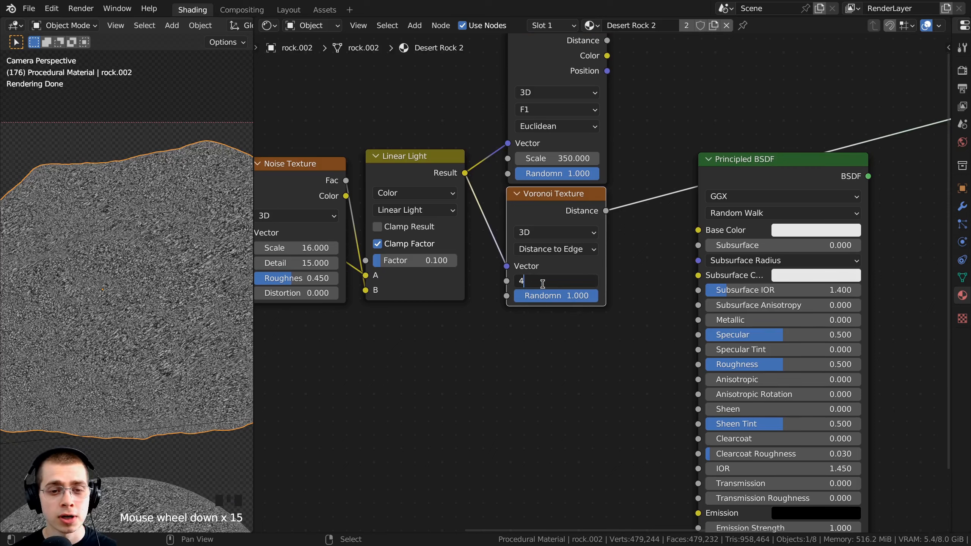
{"action": "key", "text": "Return"}
{"action": "scroll", "coordinate": [103, 285], "scroll_direction": "down", "scroll_amount": 4}
{"action": "scroll", "coordinate": [104, 235], "scroll_direction": "up", "scroll_amount": 2}
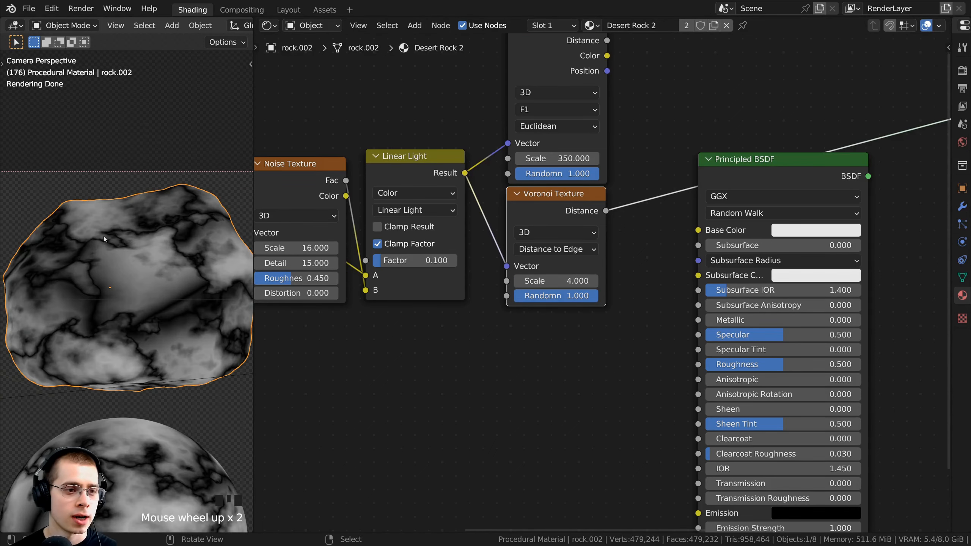
{"action": "scroll", "coordinate": [537, 254], "scroll_direction": "down", "scroll_amount": 2}
- Compare the two Voronoi Textures by previewing each on the rock, finishing with the Distance to Edge one
{"action": "middle_click_drag", "start_coordinate": [538, 255], "coordinate": [497, 270]}
{"action": "scroll", "coordinate": [497, 268], "scroll_direction": "up", "scroll_amount": 1}
{"action": "left_click", "coordinate": [508, 90], "text": "ctrl+shift"}
{"action": "left_click", "coordinate": [516, 226], "text": "ctrl+shift"}
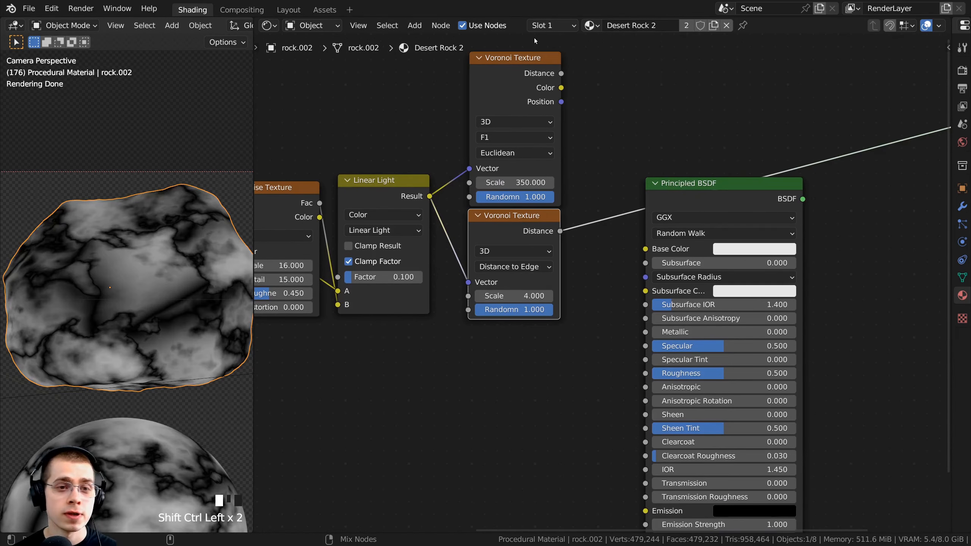
{"action": "left_click", "coordinate": [530, 65], "text": "ctrl+shift"}
{"action": "left_click", "coordinate": [531, 222], "text": "ctrl+shift"}
- Move the Principled BSDF farther from the Voronoi Textures and place a new Mix Color node in the gap
{"action": "scroll", "coordinate": [536, 196], "scroll_direction": "down", "scroll_amount": 2}
{"action": "scroll", "coordinate": [536, 195], "scroll_direction": "down", "scroll_amount": 4}
{"action": "middle_click_drag", "start_coordinate": [536, 195], "coordinate": [508, 222]}
{"action": "left_click_drag", "start_coordinate": [601, 224], "coordinate": [652, 230]}
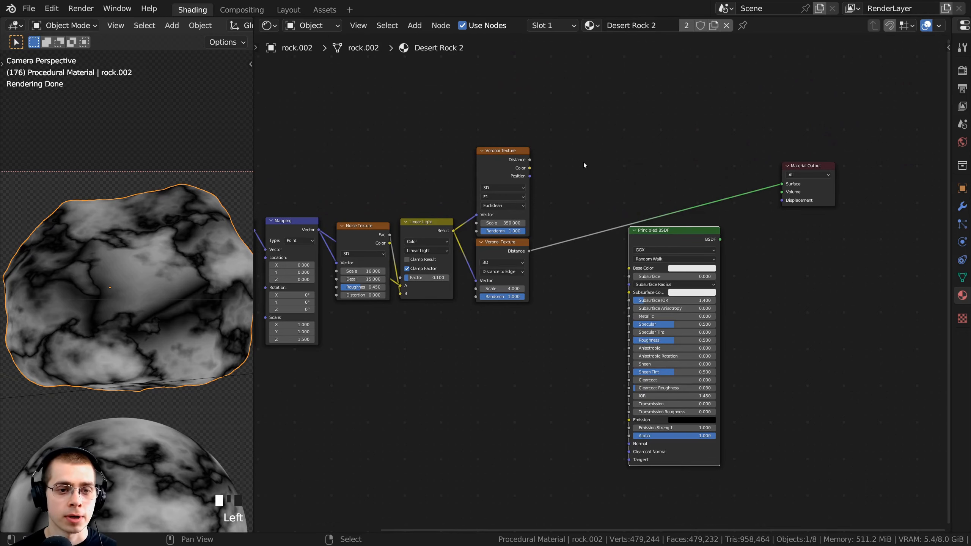
{"action": "key", "text": "shift+a"}
{"action": "mouse_move", "coordinate": [586, 159]}
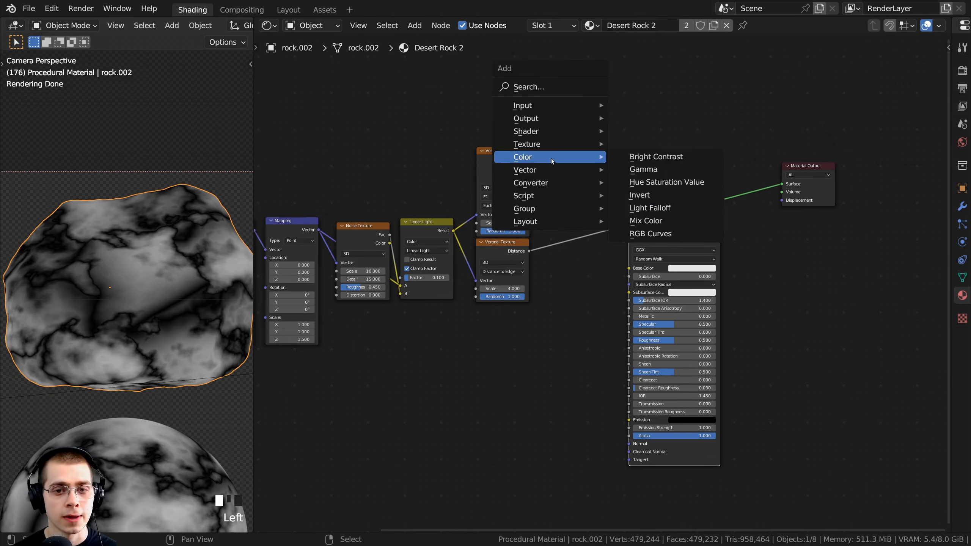
{"action": "left_click", "coordinate": [667, 224]}
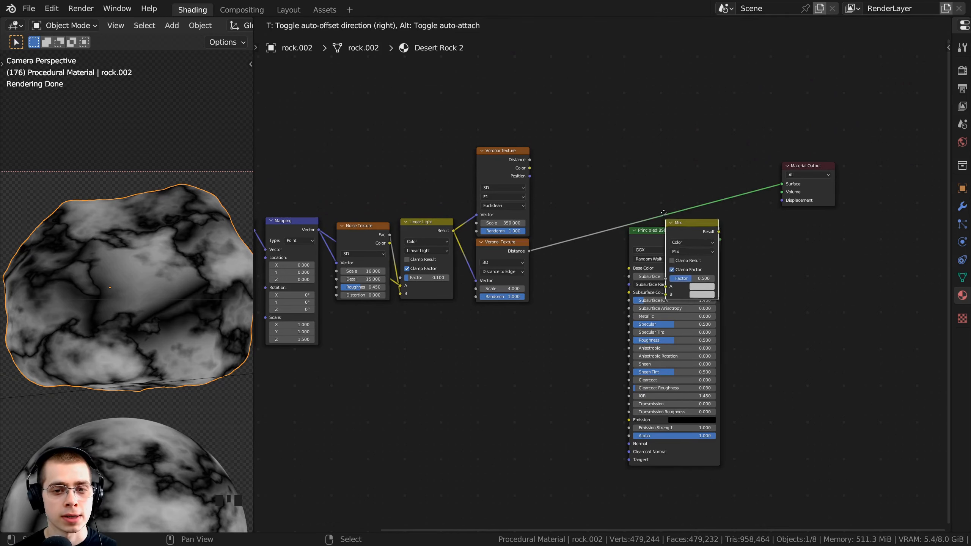
{"action": "left_click", "coordinate": [557, 186]}
- Connect the F1 Voronoi's Distance to the Mix node's Factor and the Distance to Edge Voronoi's Distance to input B
{"action": "scroll", "coordinate": [557, 186], "scroll_direction": "up", "scroll_amount": 2}
{"action": "middle_click_drag", "start_coordinate": [531, 209], "coordinate": [496, 191]}
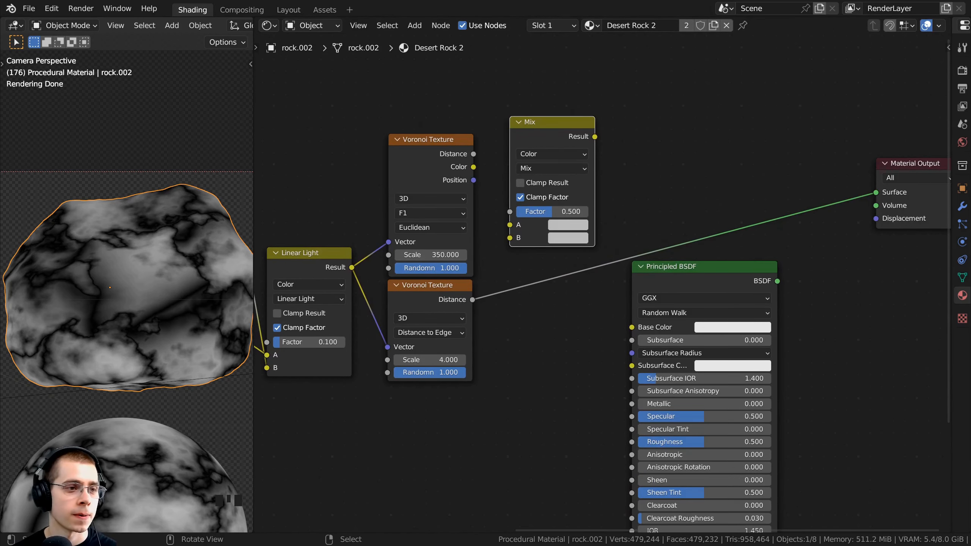
{"action": "scroll", "coordinate": [496, 191], "scroll_direction": "up", "scroll_amount": 2}
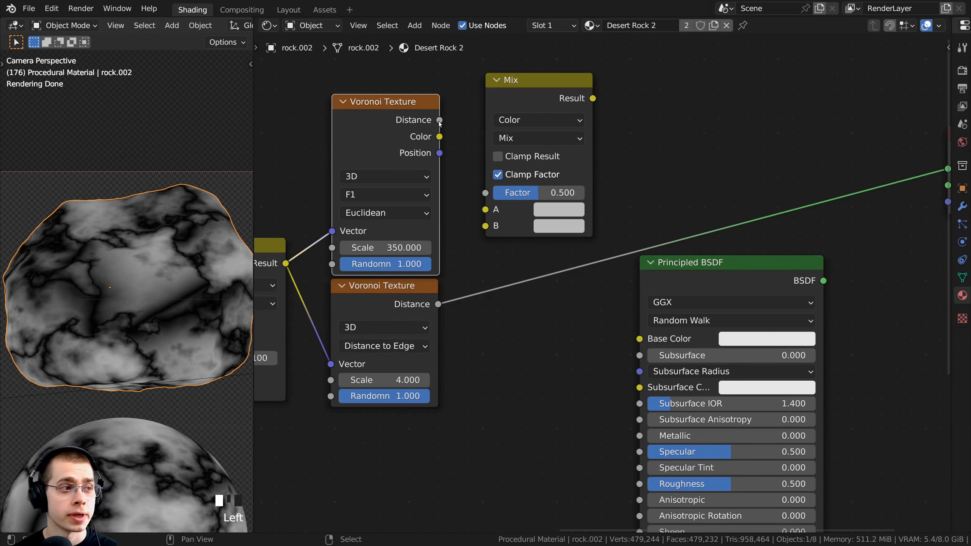
{"action": "left_click_drag", "start_coordinate": [439, 120], "coordinate": [486, 196]}
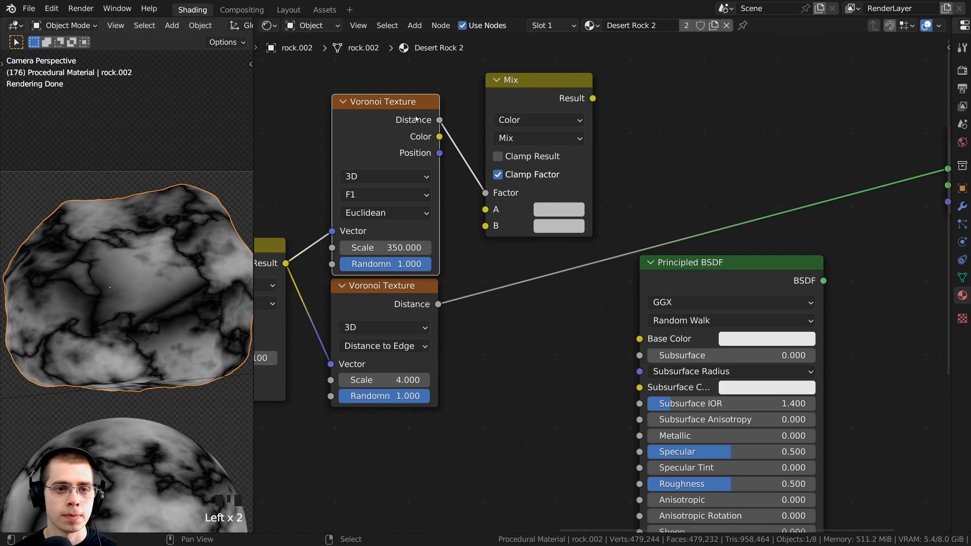
{"action": "left_click", "coordinate": [371, 301]}
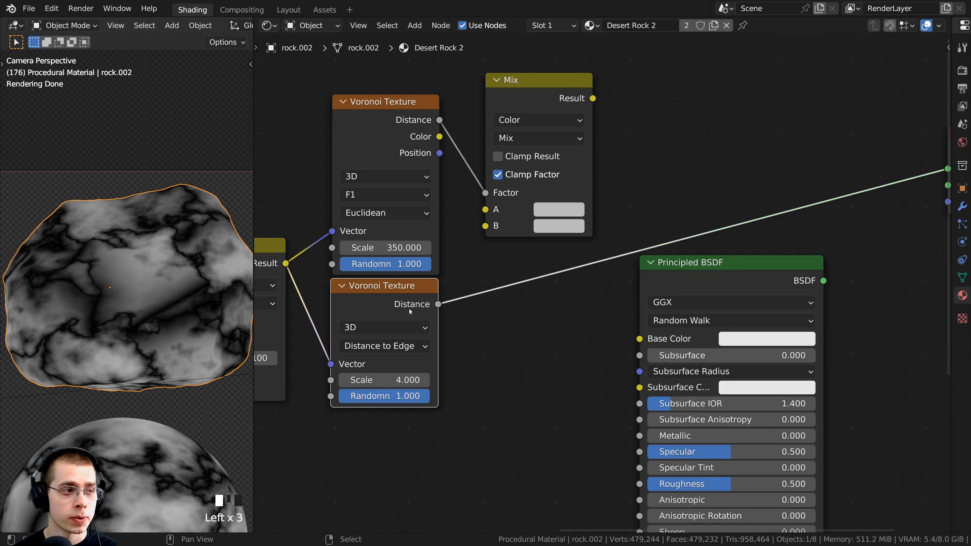
{"action": "left_click_drag", "start_coordinate": [438, 305], "coordinate": [485, 226]}
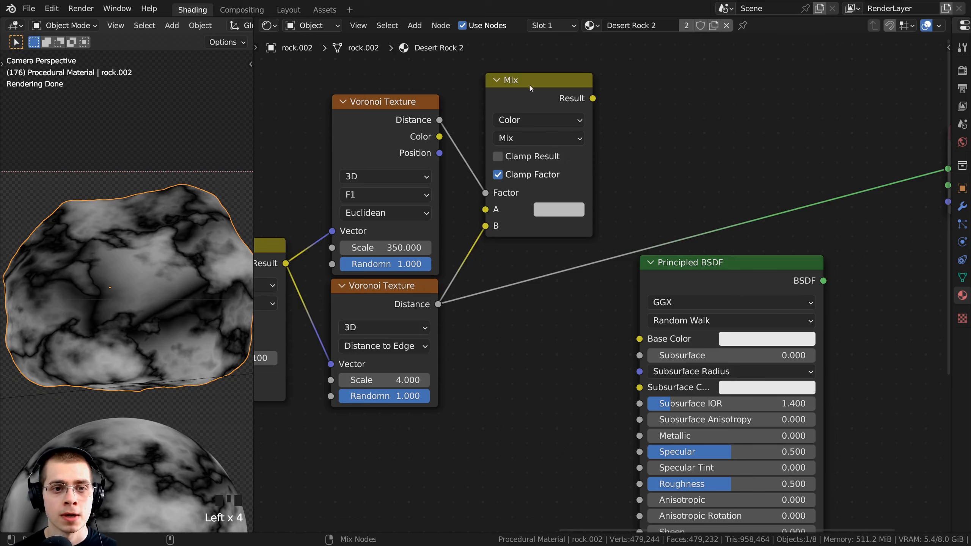
- Preview the Mix node on the rock and move it down slightly beside the Voronoi Textures
{"action": "left_click", "coordinate": [536, 92], "text": "ctrl+shift"}
{"action": "left_click_drag", "start_coordinate": [540, 92], "coordinate": [536, 150]}
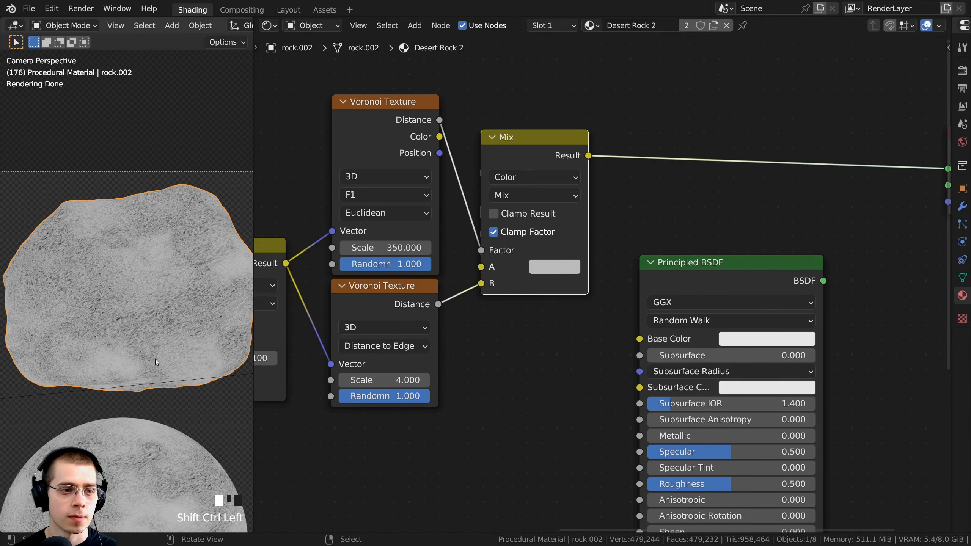
{"action": "scroll", "coordinate": [149, 348], "scroll_direction": "up", "scroll_amount": 4}
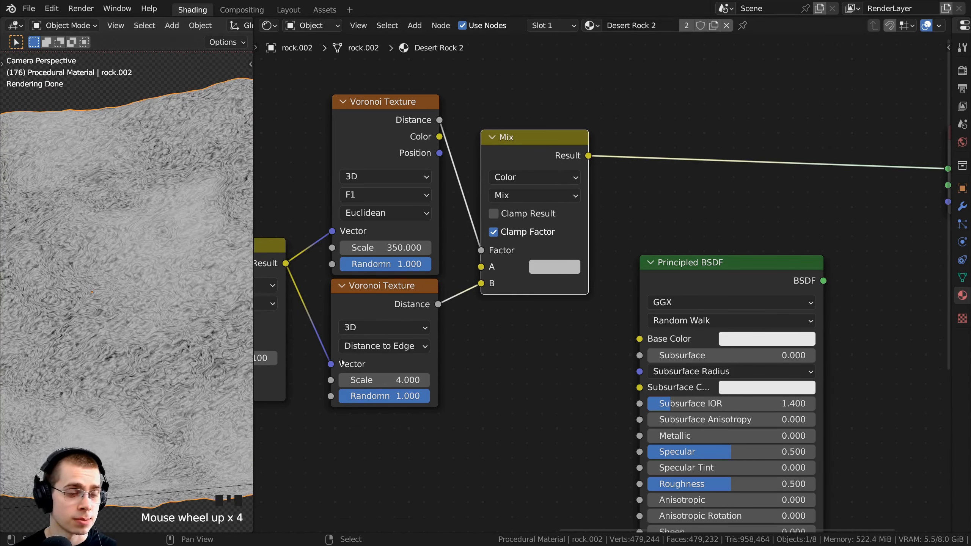
- Set the Mix node's A color to the grey hex value 6A6A6A and inspect the result on the rock
{"action": "left_click", "coordinate": [557, 264]}
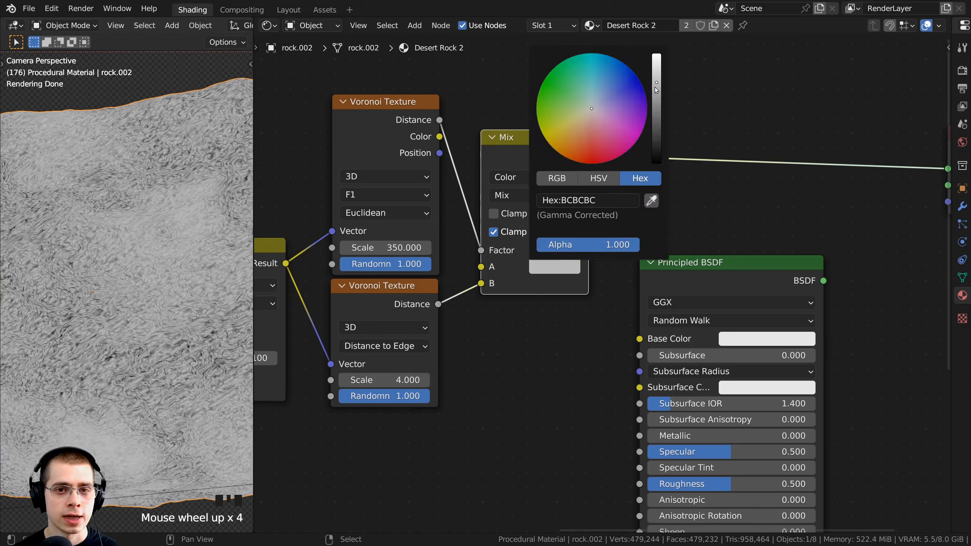
{"action": "left_click_drag", "start_coordinate": [656, 90], "coordinate": [655, 152]}
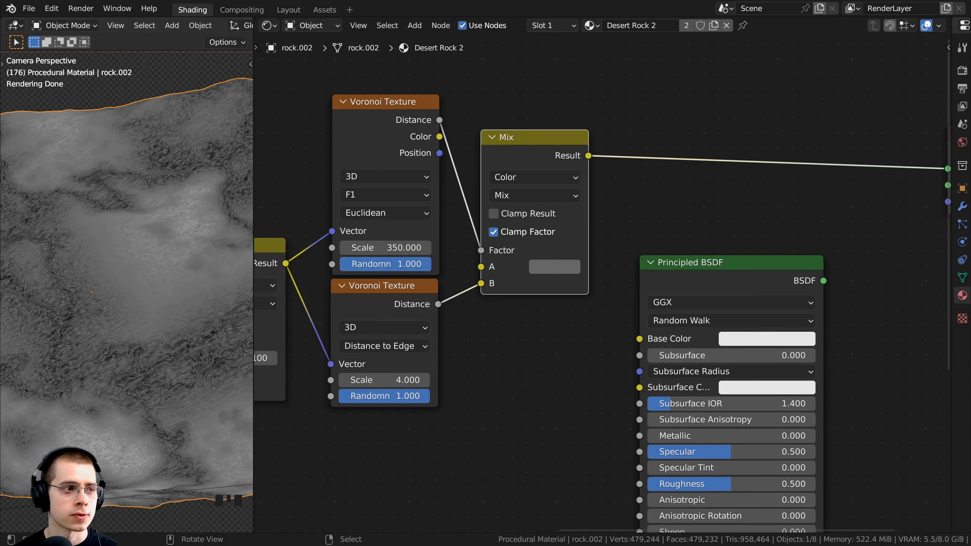
{"action": "key", "text": "ctrl+v"}
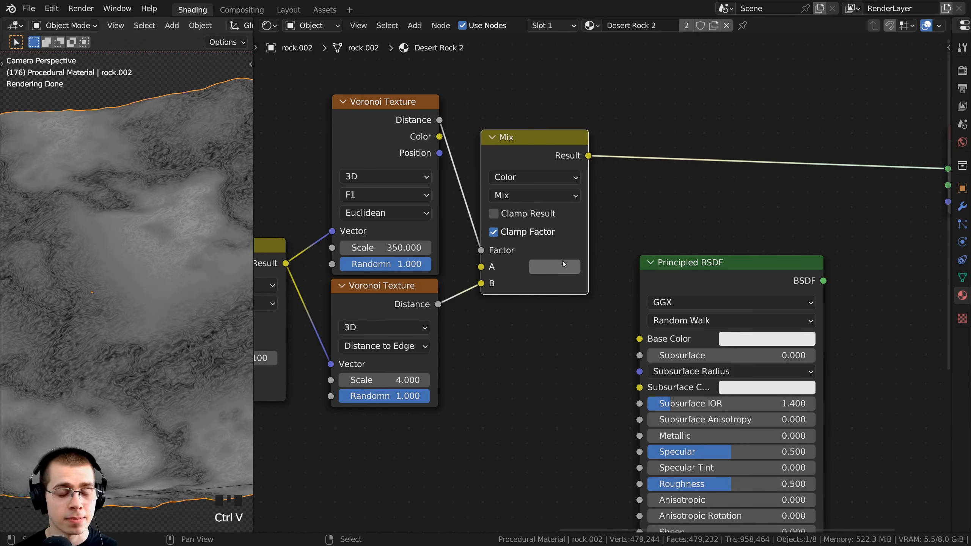
{"action": "left_click", "coordinate": [554, 265]}
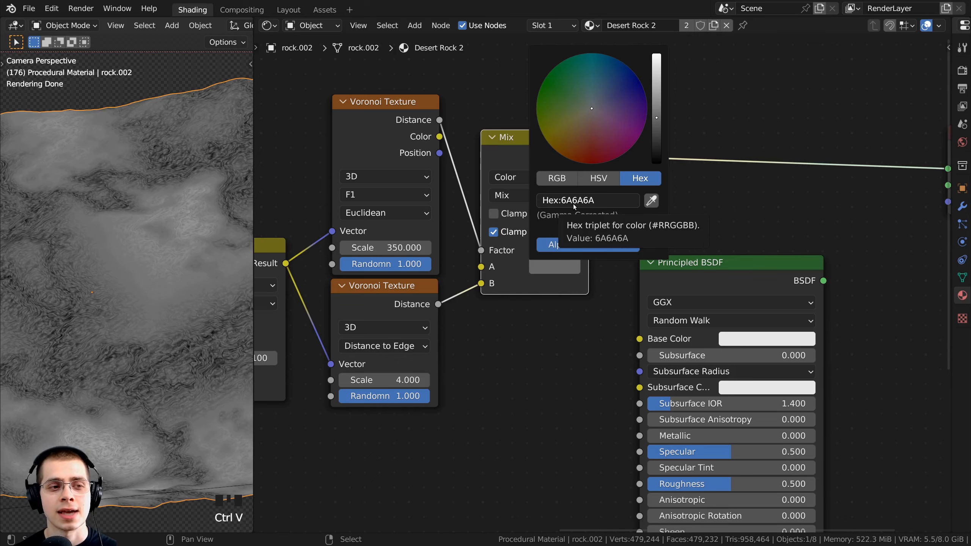
{"action": "scroll", "coordinate": [126, 262], "scroll_direction": "down", "scroll_amount": 4}
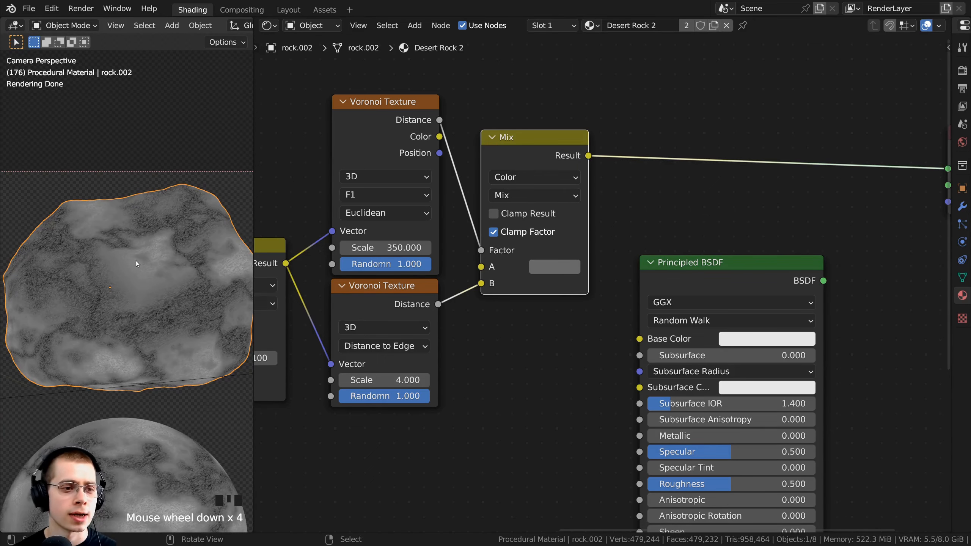
{"action": "middle_click_drag", "start_coordinate": [136, 261], "coordinate": [177, 259], "text": "shift"}
{"action": "scroll", "coordinate": [91, 274], "scroll_direction": "up", "scroll_amount": 6}
{"action": "scroll", "coordinate": [149, 239], "scroll_direction": "down", "scroll_amount": 2}
{"action": "scroll", "coordinate": [601, 283], "scroll_direction": "down", "scroll_amount": 2}
- Duplicate the Mix node and insert the copy between the original Mix node and the Material Output
{"action": "middle_click_drag", "start_coordinate": [567, 252], "coordinate": [529, 245]}
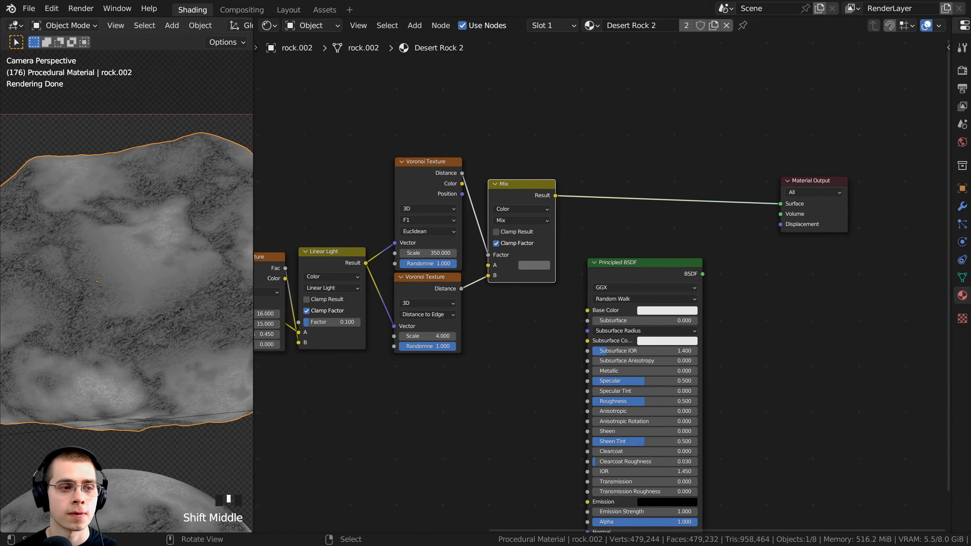
{"action": "middle_click_drag", "start_coordinate": [647, 229], "coordinate": [634, 232]}
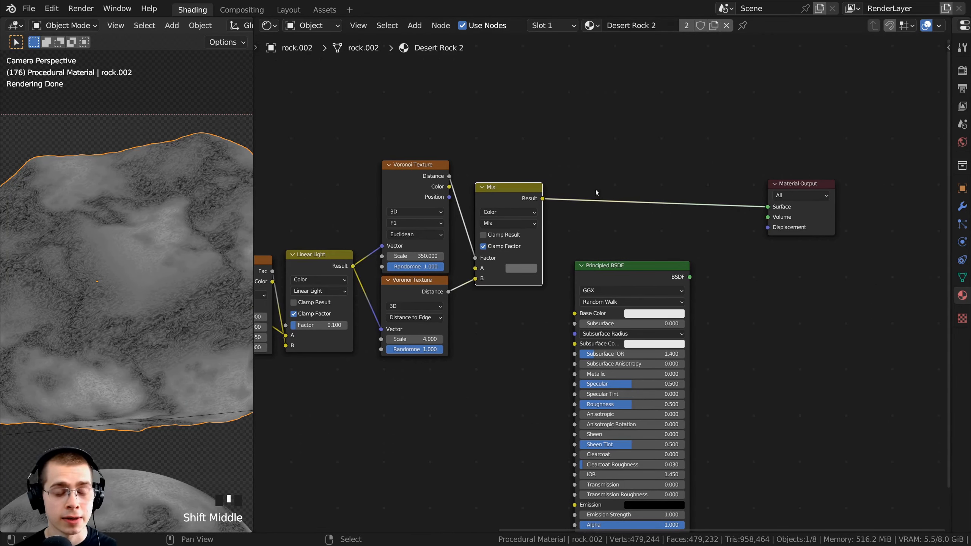
{"action": "right_click", "coordinate": [494, 195]}
{"action": "right_click", "coordinate": [493, 194]}
{"action": "key", "text": "shift+d"}
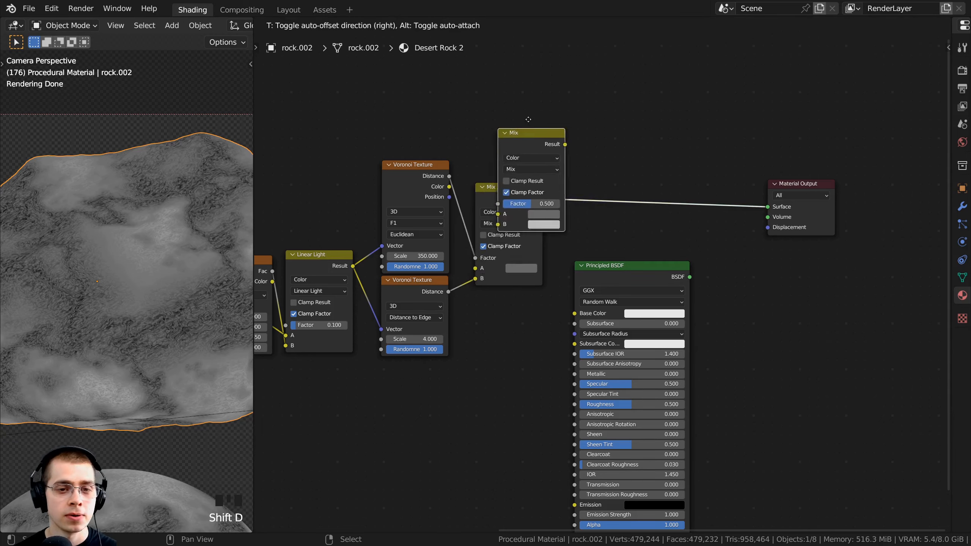
{"action": "left_click", "coordinate": [611, 141]}
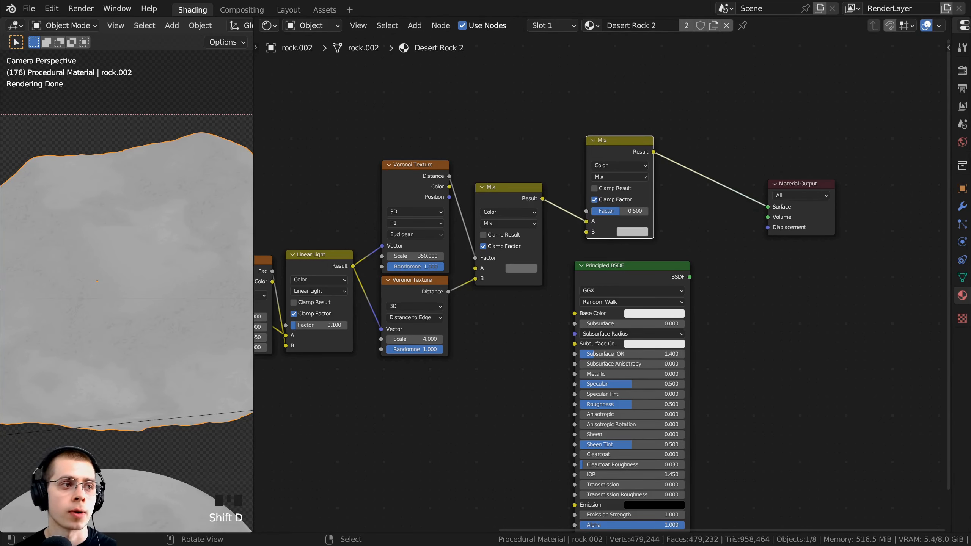
- Move the first Mix node's Result link from input A to the Factor of the duplicated Mix node
{"action": "scroll", "coordinate": [612, 275], "scroll_direction": "up", "scroll_amount": 2}
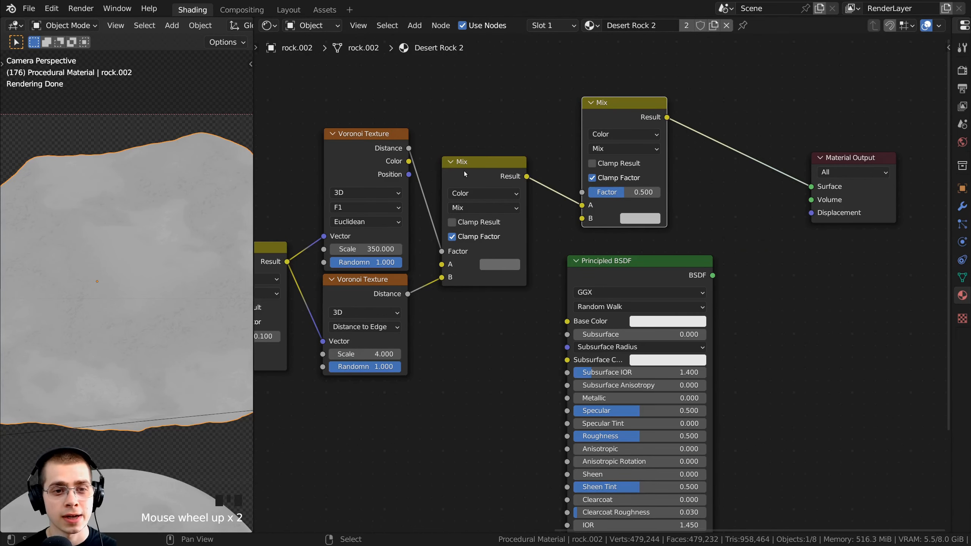
{"action": "mouse_move", "coordinate": [582, 206]}
{"action": "left_mouse_down"}
{"action": "mouse_move", "coordinate": [555, 193]}
{"action": "mouse_move", "coordinate": [580, 193]}
{"action": "left_mouse_up"}
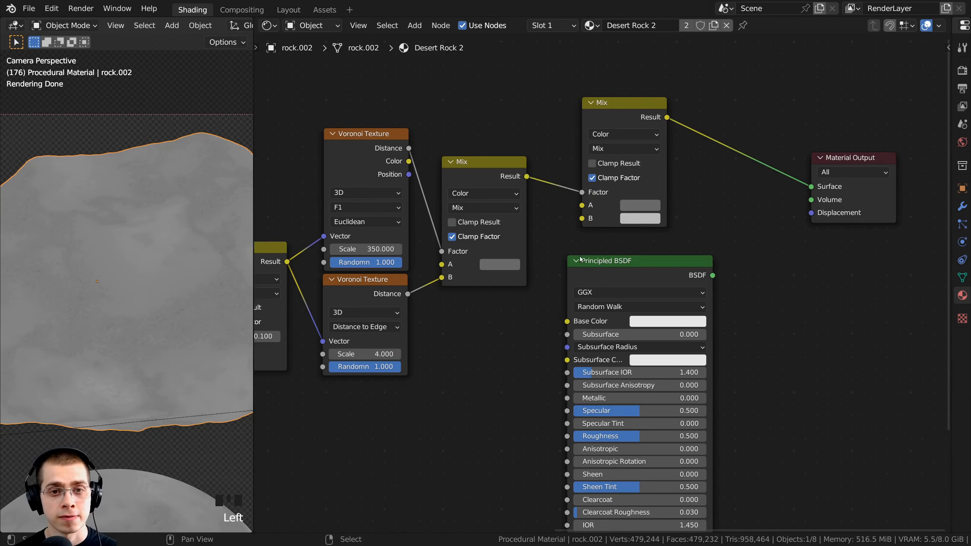
{"action": "left_click", "coordinate": [601, 110]}
{"action": "scroll", "coordinate": [573, 230], "scroll_direction": "up", "scroll_amount": 2}
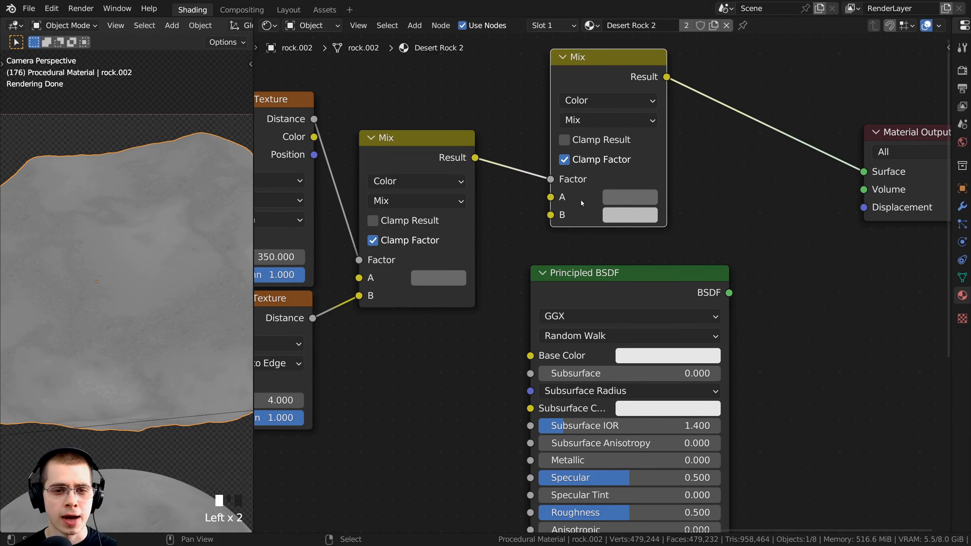
{"action": "scroll", "coordinate": [603, 224], "scroll_direction": "up", "scroll_amount": 4}
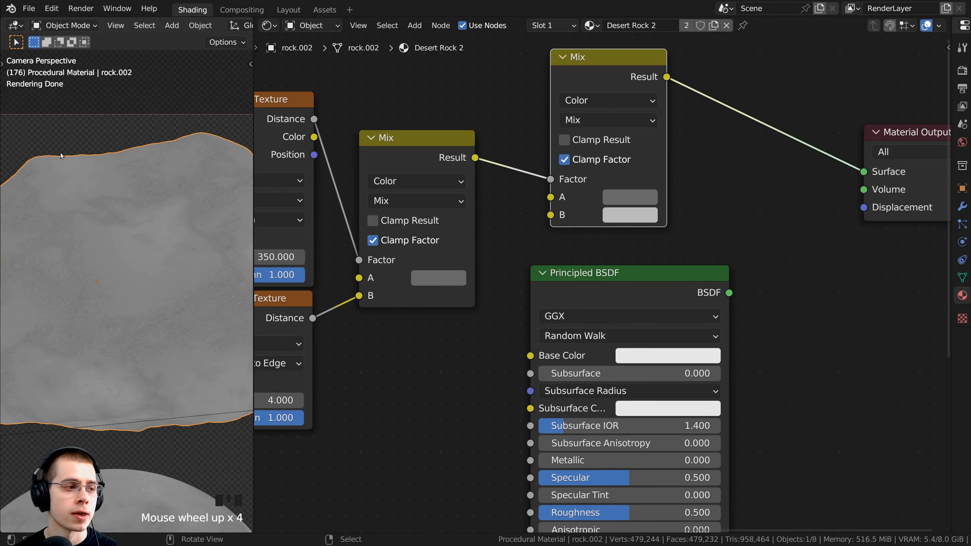
- Set the duplicated Mix node's A color to a bright orange
{"action": "middle_click_drag", "start_coordinate": [616, 198], "coordinate": [610, 200]}
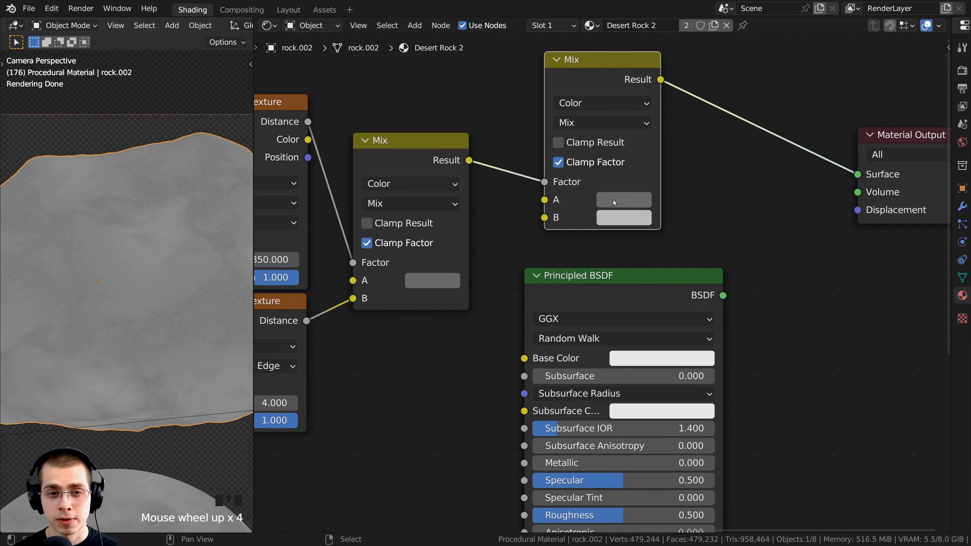
{"action": "left_click", "coordinate": [613, 201]}
{"action": "left_click_drag", "start_coordinate": [733, 270], "coordinate": [733, 240]}
{"action": "left_click_drag", "start_coordinate": [657, 285], "coordinate": [638, 313]}
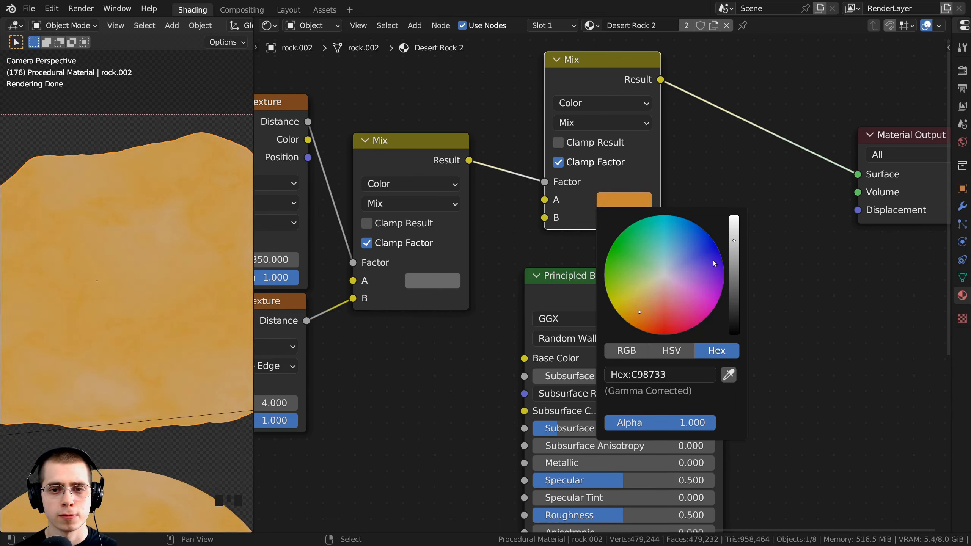
{"action": "left_click_drag", "start_coordinate": [733, 239], "coordinate": [734, 234]}
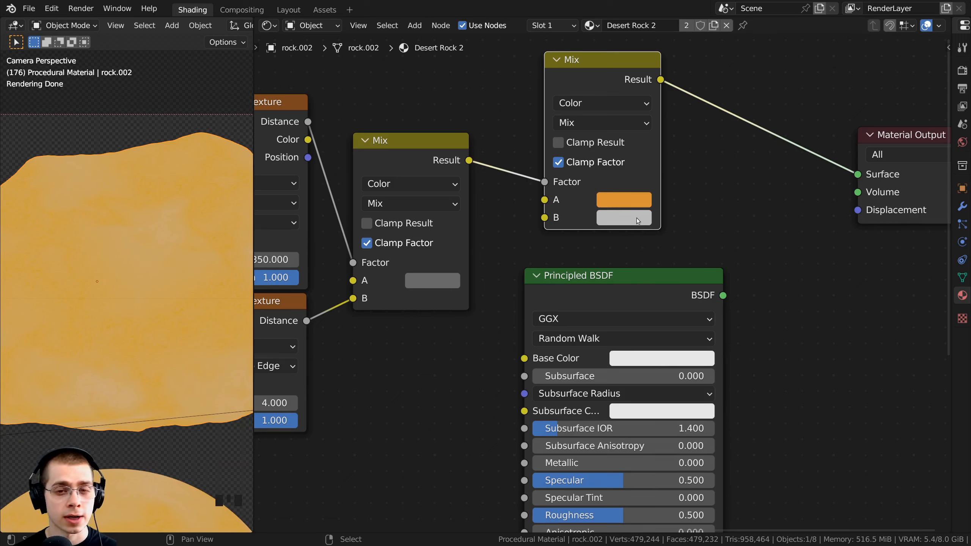
- Set the duplicated Mix node's B color to the dark reddish brown 3F160A
{"action": "left_click", "coordinate": [636, 218]}
{"action": "left_click_drag", "start_coordinate": [661, 298], "coordinate": [639, 335]}
{"action": "left_click_drag", "start_coordinate": [733, 265], "coordinate": [734, 323]}
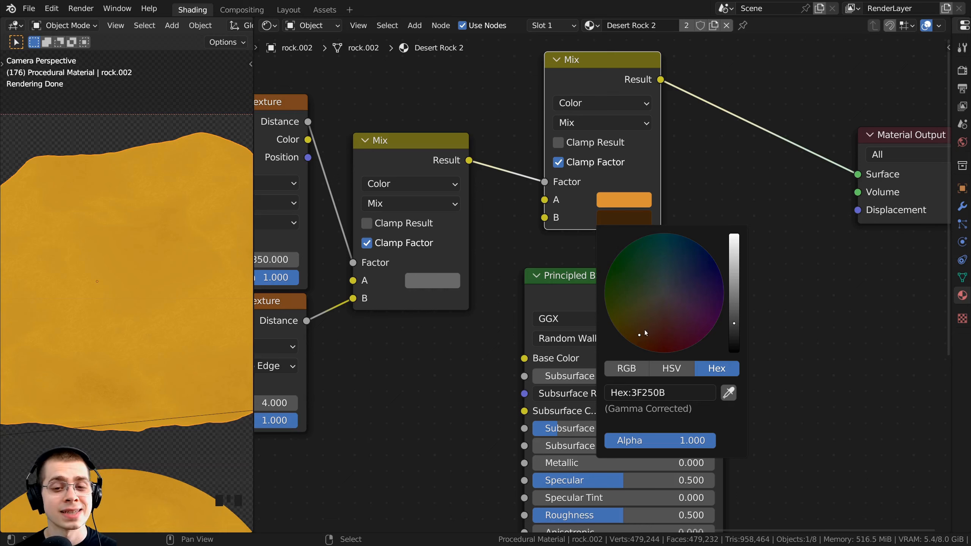
{"action": "left_click_drag", "start_coordinate": [639, 333], "coordinate": [651, 341]}
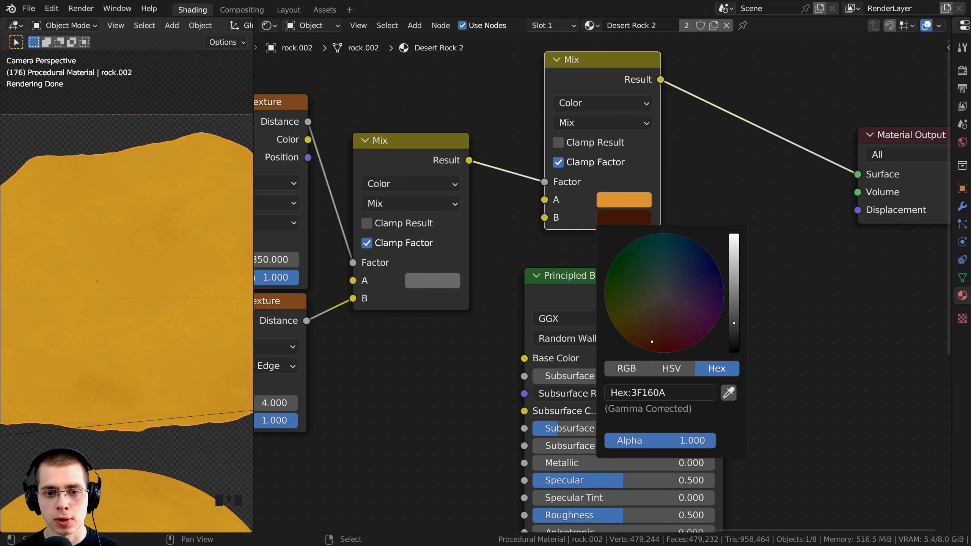
- Paste the prepared colors into the duplicated Mix node: light orange for A and dark red-brown for B
{"action": "key", "text": "ctrl+v"}
{"action": "scroll", "coordinate": [621, 187], "scroll_direction": "up", "scroll_amount": 2}
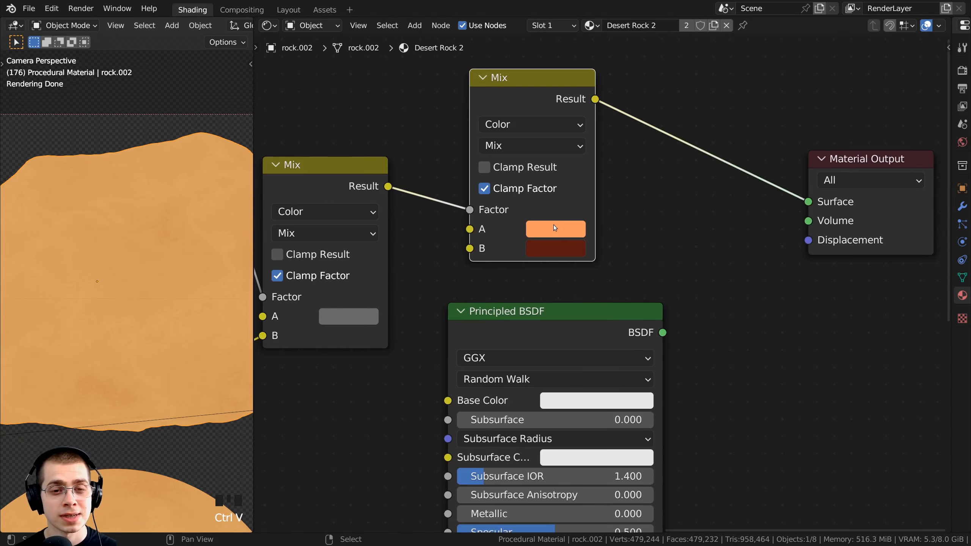
{"action": "left_click", "coordinate": [562, 231]}
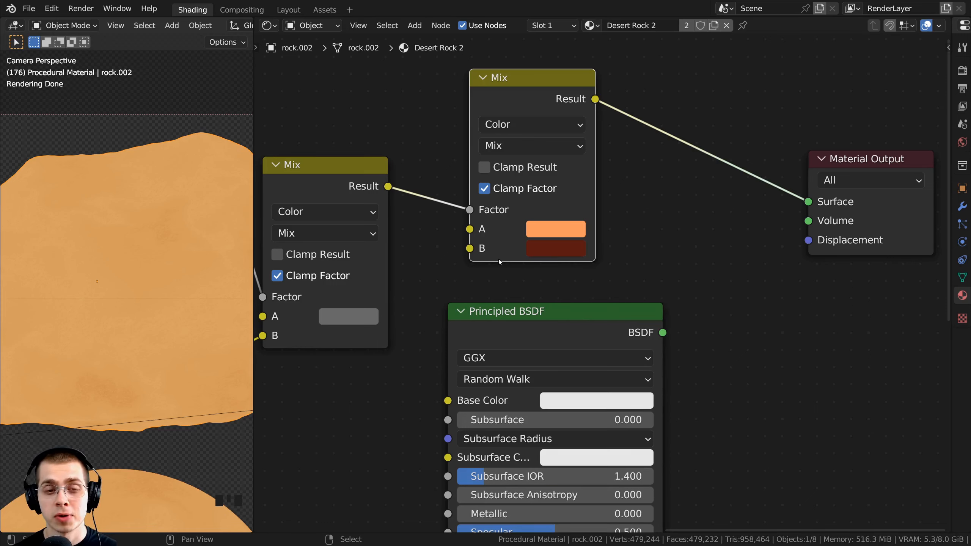
{"action": "left_click", "coordinate": [558, 251]}
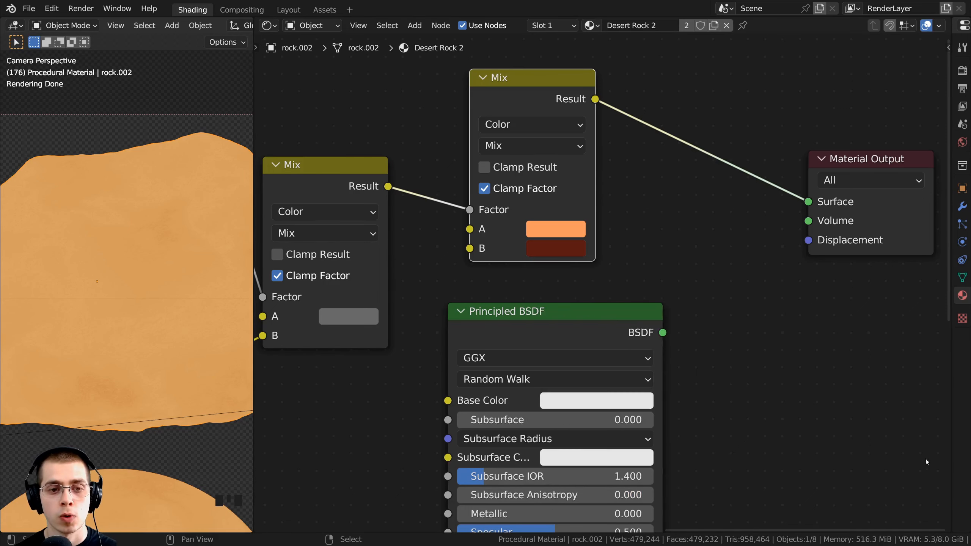
{"action": "middle_click_drag", "start_coordinate": [114, 332], "coordinate": [119, 211], "text": "shift"}
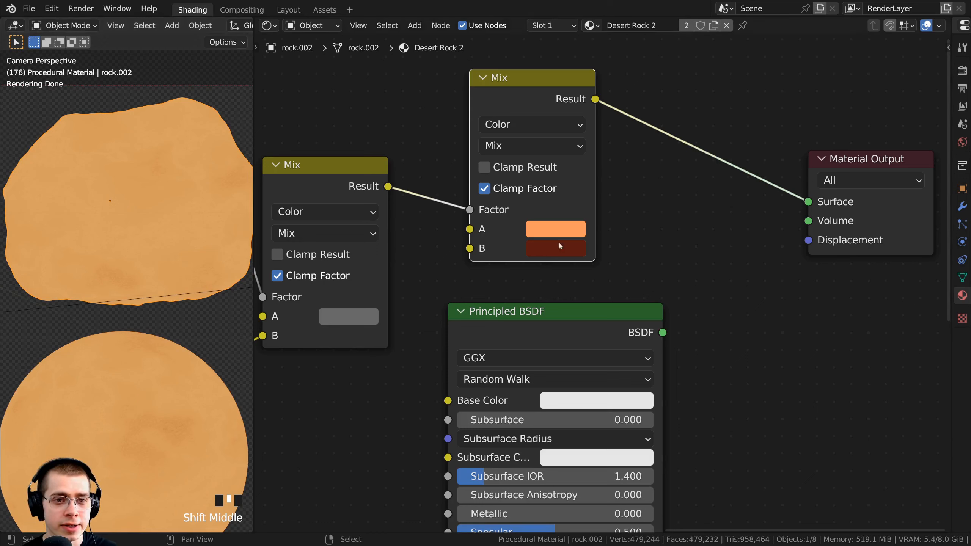
- Insert a ColorRamp node between the two Mix nodes and place it above the Principled BSDF
{"action": "middle_click_drag", "start_coordinate": [533, 255], "coordinate": [528, 289], "text": "shift"}
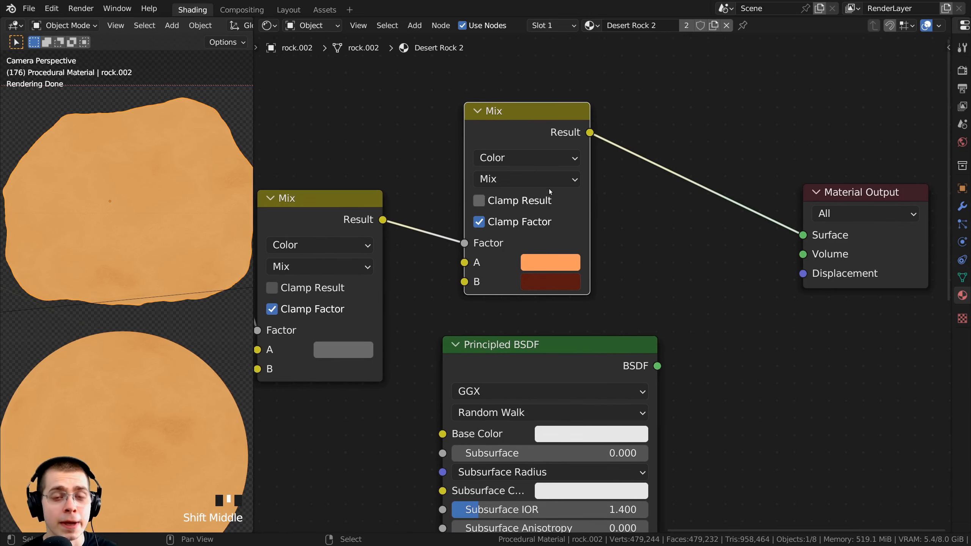
{"action": "key", "text": "shift+a"}
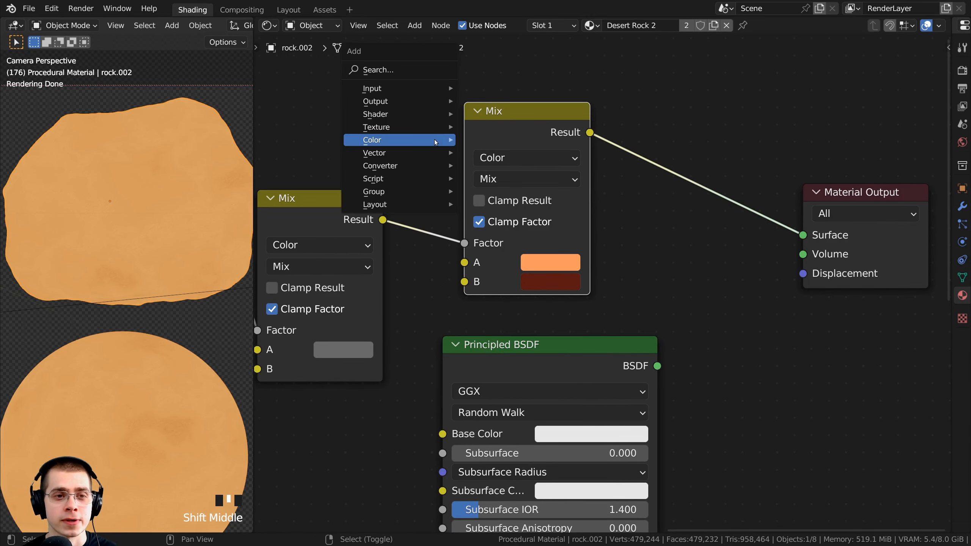
{"action": "left_click", "coordinate": [387, 69]}
{"action": "type", "text": "col"}
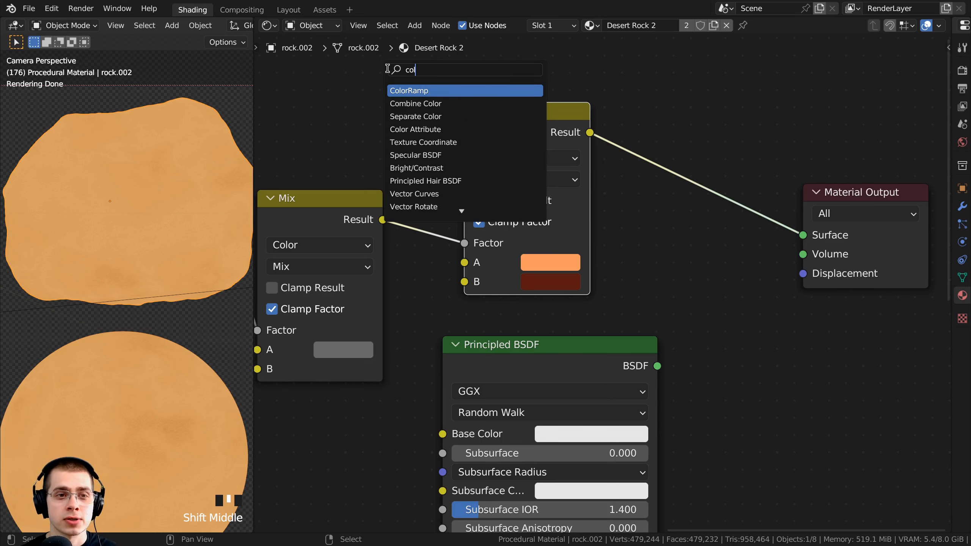
{"action": "key", "text": "Return"}
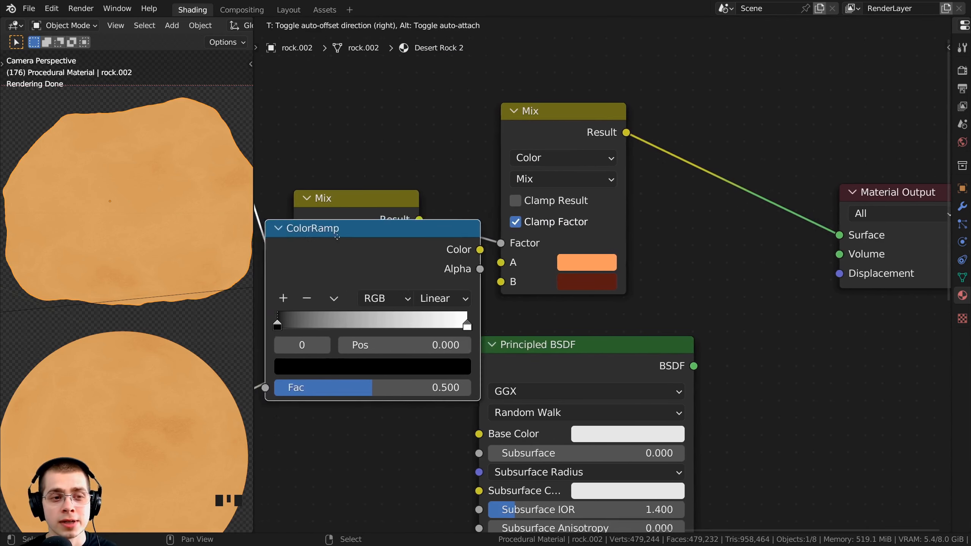
{"action": "left_click", "coordinate": [492, 225]}
{"action": "left_click_drag", "start_coordinate": [572, 223], "coordinate": [555, 149]}
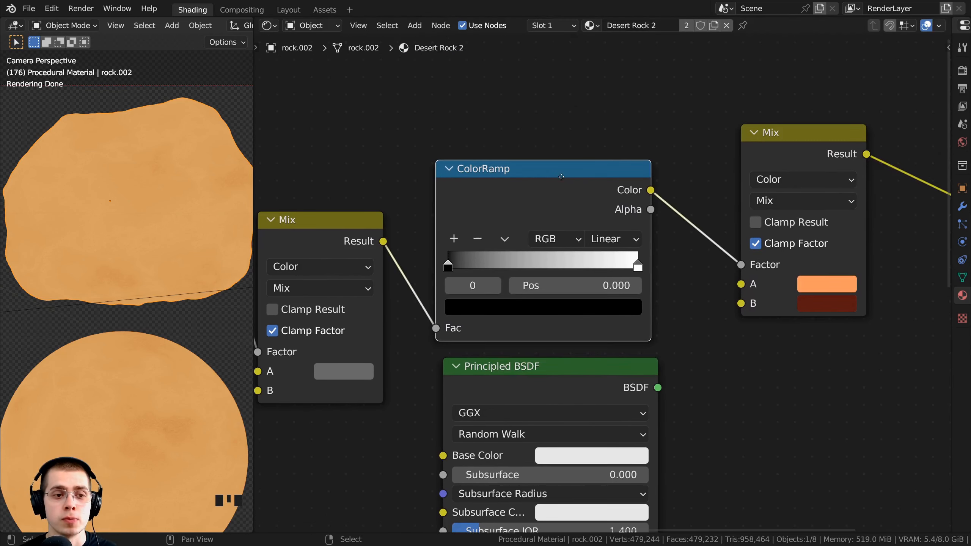
{"action": "left_click", "coordinate": [573, 208]}
- Reverse the ColorRamp's stops, setting the white stop to position 0.010 and the black stop to 0.152
{"action": "scroll", "coordinate": [572, 208], "scroll_direction": "down", "scroll_amount": 2}
{"action": "scroll", "coordinate": [561, 214], "scroll_direction": "up", "scroll_amount": 4}
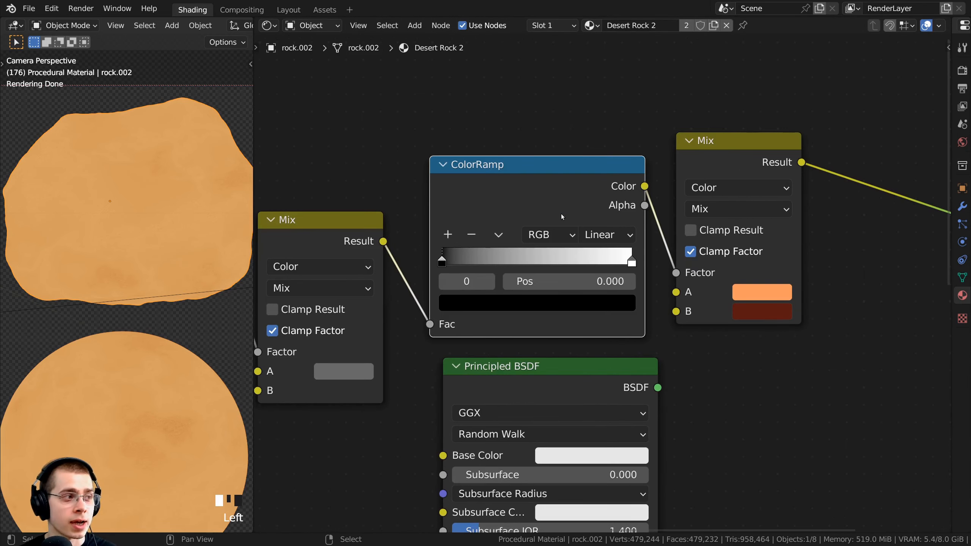
{"action": "left_click_drag", "start_coordinate": [640, 256], "coordinate": [435, 256]}
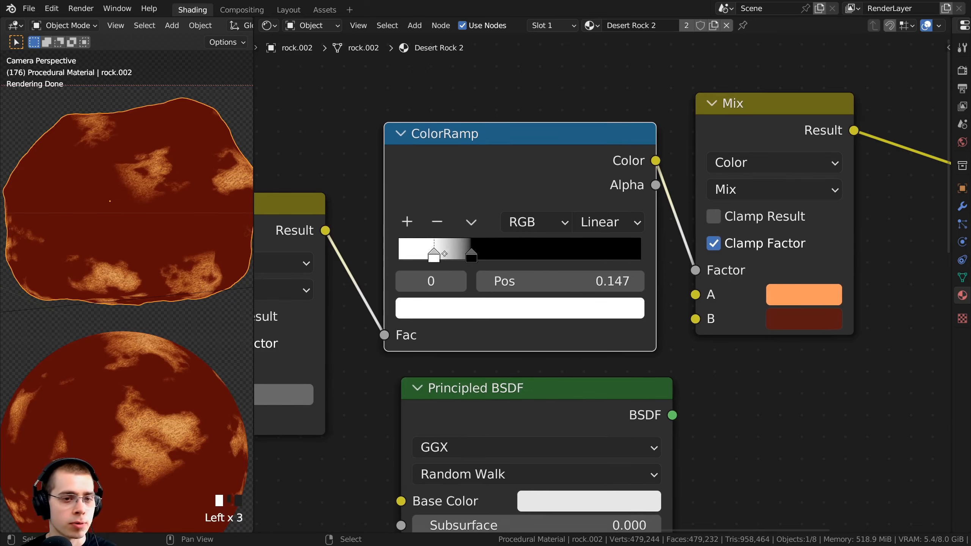
{"action": "middle_click_drag", "start_coordinate": [435, 256], "coordinate": [503, 264]}
{"action": "scroll", "coordinate": [502, 264], "scroll_direction": "up", "scroll_amount": 1}
{"action": "left_click_drag", "start_coordinate": [502, 264], "coordinate": [458, 259]}
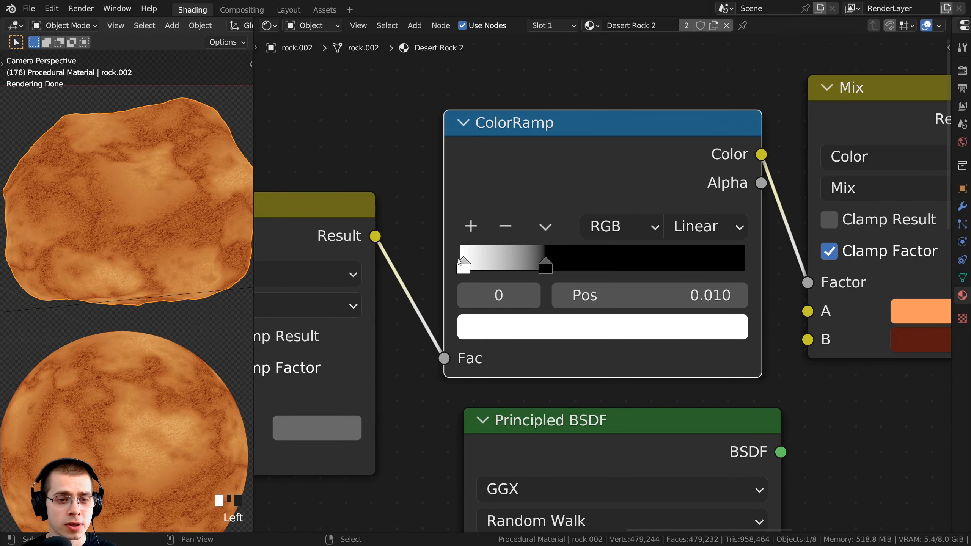
{"action": "scroll", "coordinate": [531, 273], "scroll_direction": "up", "scroll_amount": 1}
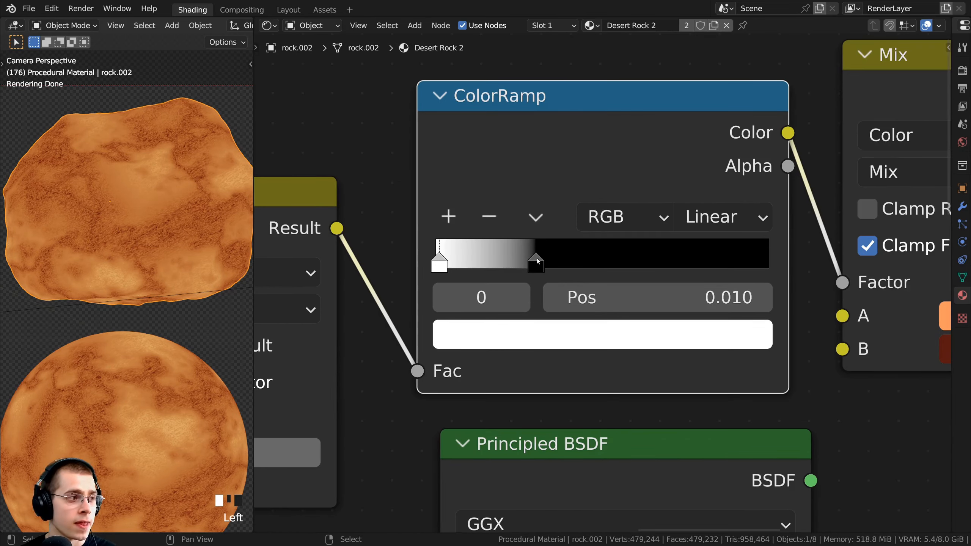
{"action": "left_click_drag", "start_coordinate": [537, 258], "coordinate": [486, 256]}
- Examine the orange and dark red vein pattern on the rock and the sphere
{"action": "scroll", "coordinate": [169, 284], "scroll_direction": "up", "scroll_amount": 5}
{"action": "middle_click_drag", "start_coordinate": [168, 281], "coordinate": [136, 233], "text": "shift"}
{"action": "scroll", "coordinate": [91, 254], "scroll_direction": "down", "scroll_amount": 1}
{"action": "scroll", "coordinate": [195, 315], "scroll_direction": "up", "scroll_amount": 4}
{"action": "scroll", "coordinate": [196, 337], "scroll_direction": "down", "scroll_amount": 6}
{"action": "scroll", "coordinate": [106, 327], "scroll_direction": "down", "scroll_amount": 2}
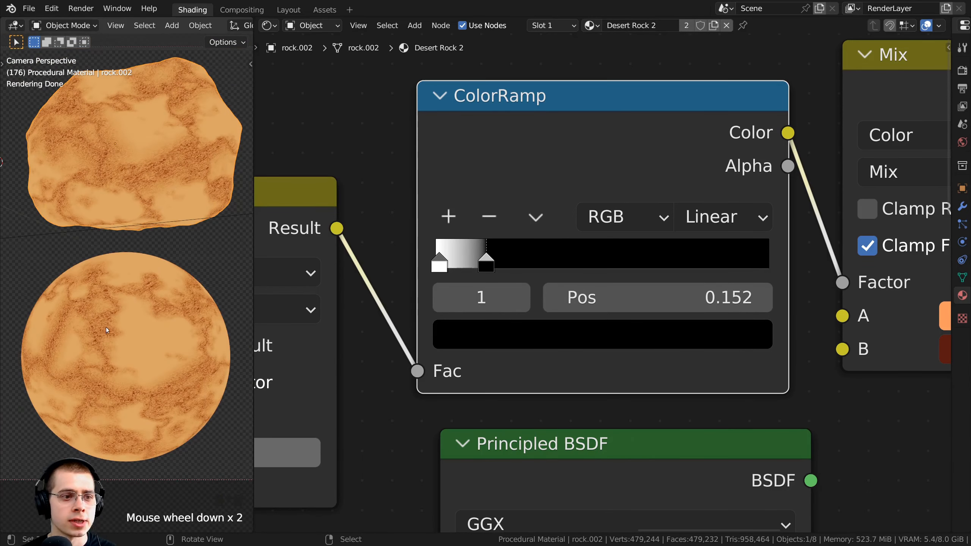
{"action": "middle_click_drag", "start_coordinate": [164, 318], "coordinate": [153, 308], "text": "shift"}
{"action": "scroll", "coordinate": [646, 308], "scroll_direction": "down", "scroll_amount": 8}
{"action": "scroll", "coordinate": [73, 242], "scroll_direction": "up", "scroll_amount": 1}
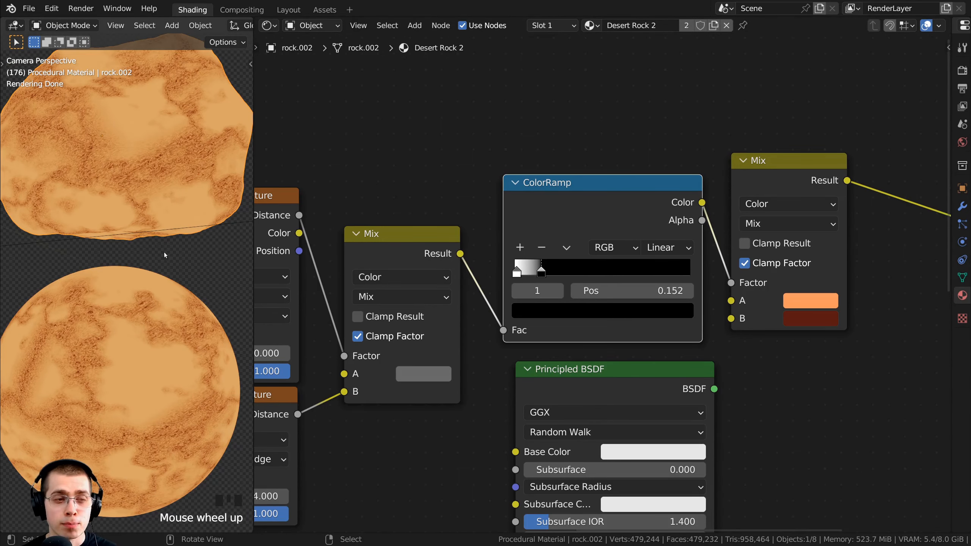
- Add a new Noise Texture node in the empty area above the existing Noise Texture and Linear Light nodes
{"action": "scroll", "coordinate": [375, 200], "scroll_direction": "down", "scroll_amount": 3}
{"action": "scroll", "coordinate": [412, 214], "scroll_direction": "down", "scroll_amount": 4}
{"action": "middle_click_drag", "start_coordinate": [442, 252], "coordinate": [575, 305]}
{"action": "middle_click_drag", "start_coordinate": [466, 213], "coordinate": [531, 212]}
{"action": "scroll", "coordinate": [445, 193], "scroll_direction": "up", "scroll_amount": 1}
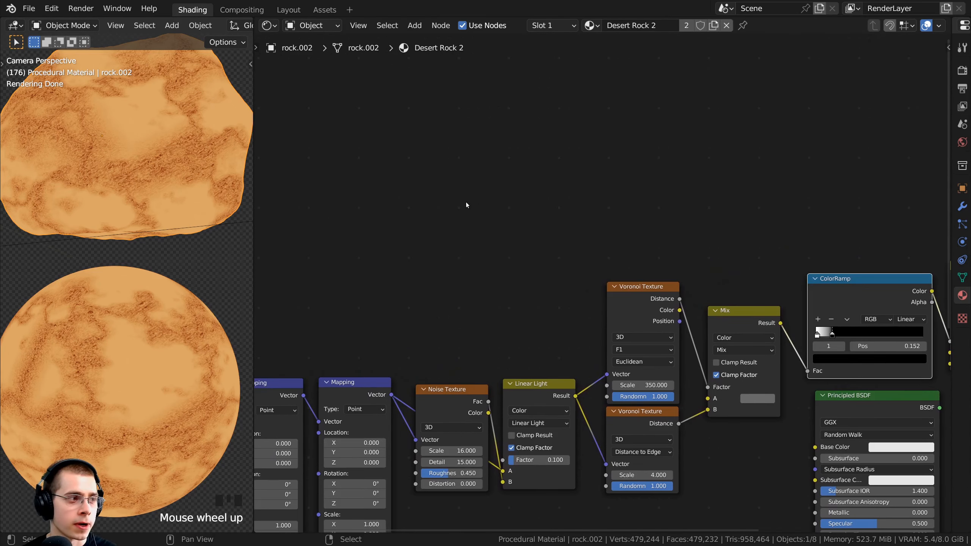
{"action": "key", "text": "shift+a"}
{"action": "left_click", "coordinate": [467, 208]}
{"action": "type", "text": "noise"}
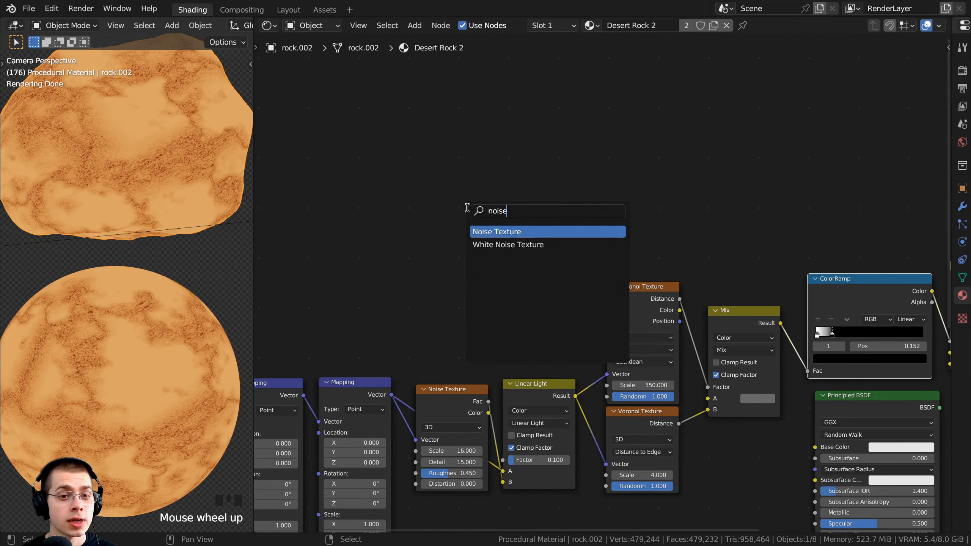
{"action": "key", "text": "Return"}
{"action": "left_click", "coordinate": [451, 168]}
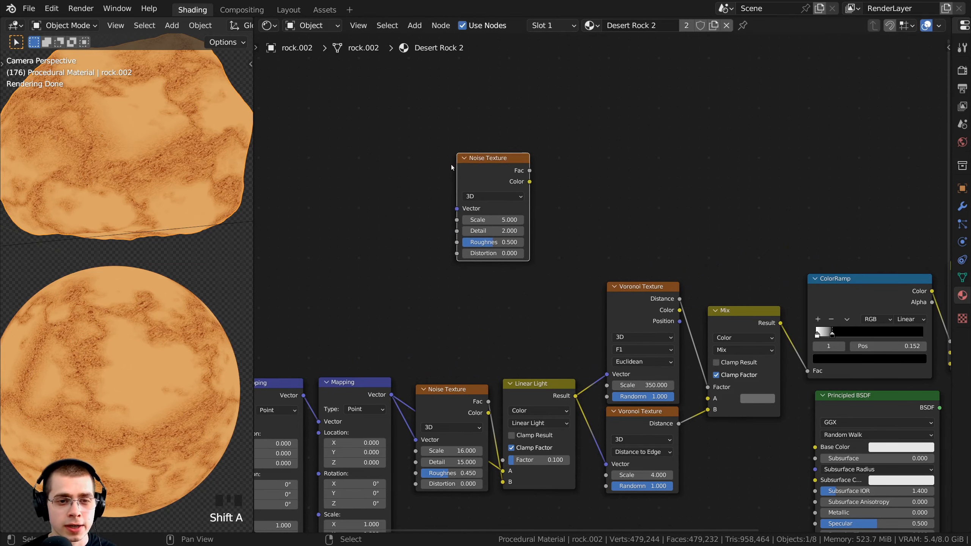
- Connect the second Mapping node's Vector to the new Noise Texture's Vector and preview the noise on the rock
{"action": "middle_click_drag", "start_coordinate": [423, 404], "coordinate": [450, 408]}
{"action": "left_click", "coordinate": [387, 394]}
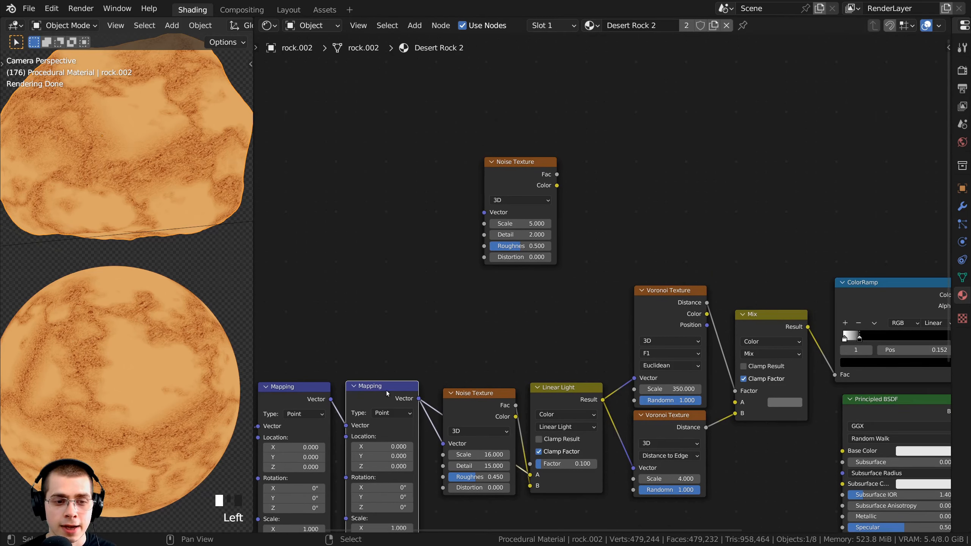
{"action": "left_click_drag", "start_coordinate": [419, 399], "coordinate": [482, 212]}
{"action": "scroll", "coordinate": [504, 235], "scroll_direction": "up", "scroll_amount": 2}
{"action": "left_click", "coordinate": [504, 185], "text": "ctrl+shift"}
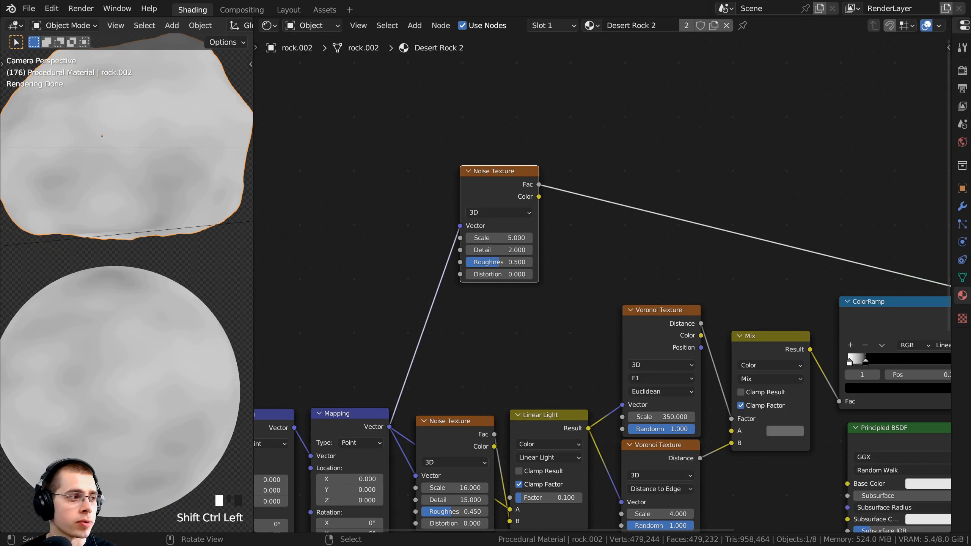
- Set the new Noise Texture's Scale to 19, Detail to 15 and Roughness to 0.700
{"action": "left_click", "coordinate": [496, 239]}
{"action": "type", "text": "19"}
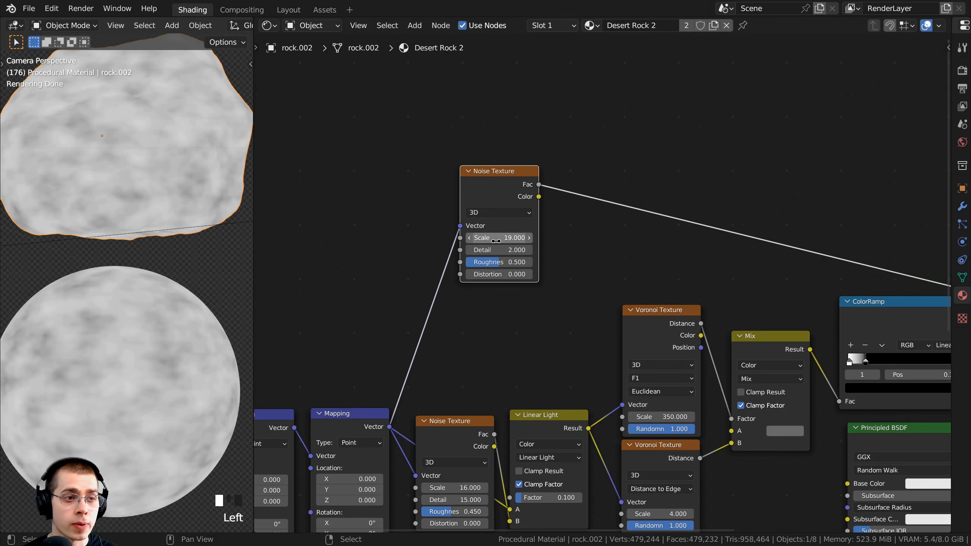
{"action": "left_click", "coordinate": [496, 244]}
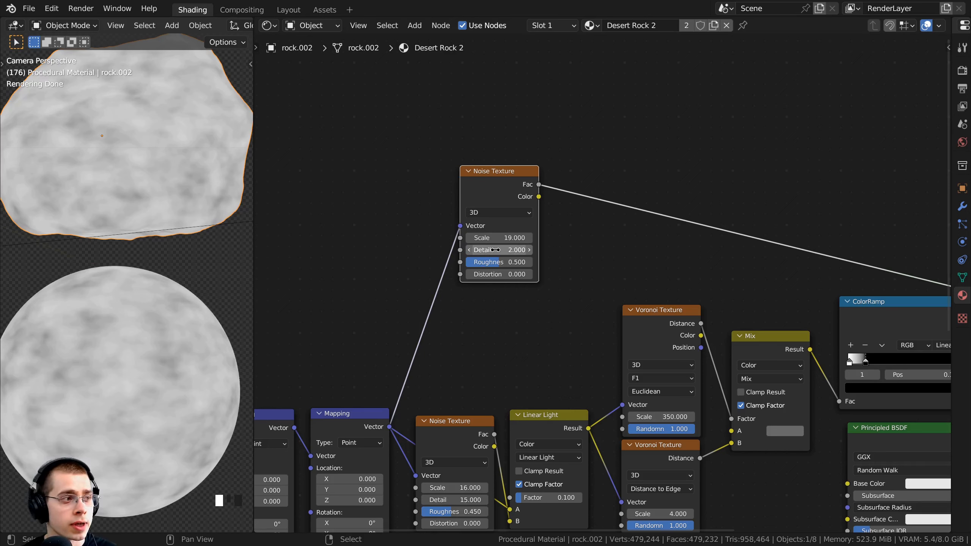
{"action": "left_click_drag", "start_coordinate": [495, 250], "coordinate": [566, 250]}
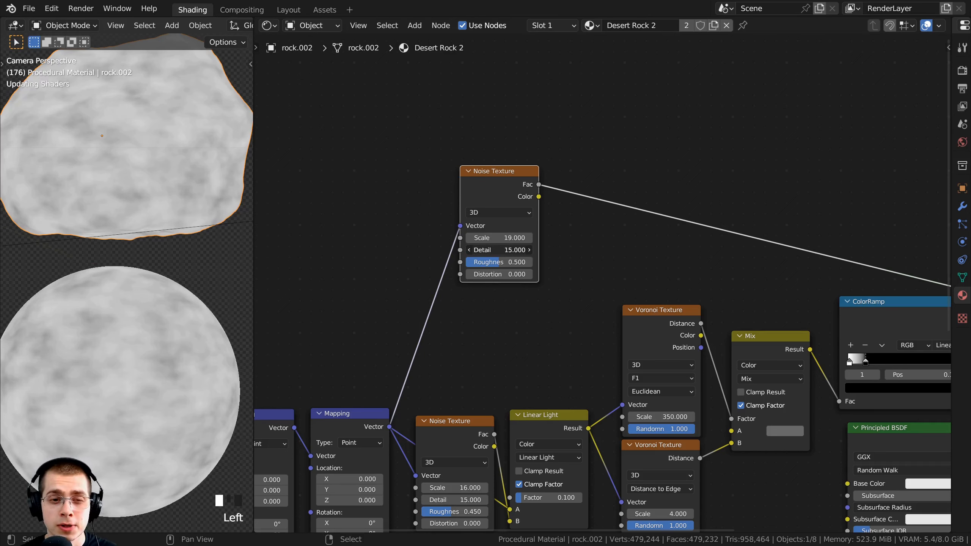
{"action": "double_click", "coordinate": [500, 262]}
{"action": "left_click", "coordinate": [500, 261]}
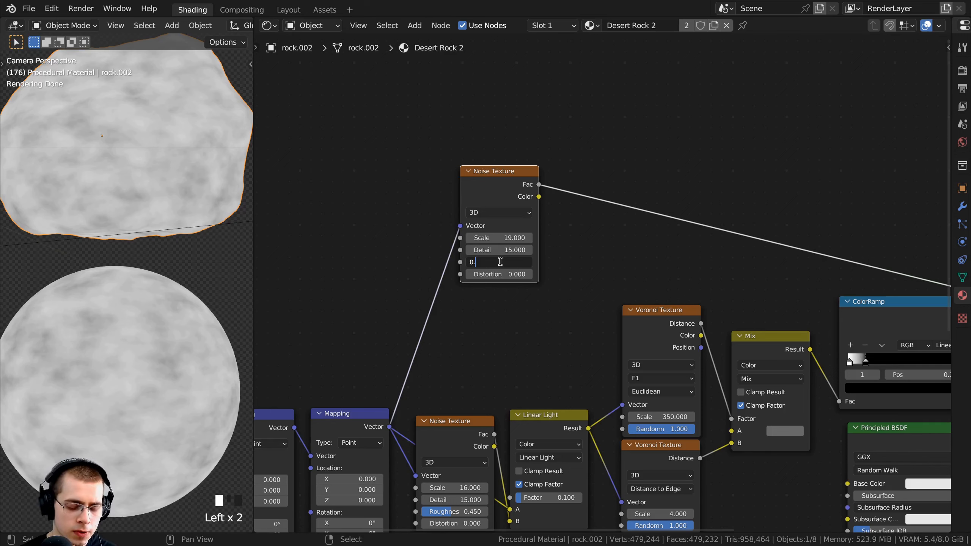
{"action": "type", "text": "700"}
{"action": "key", "text": "Return"}
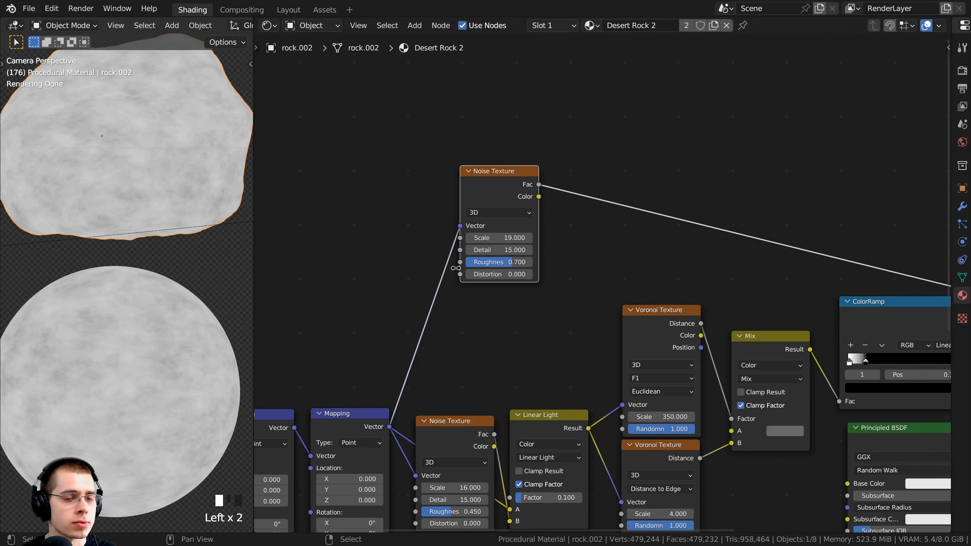
- Insert a ColorRamp after the new Noise Texture and move its white stop to position 0.604
{"action": "middle_click_drag", "start_coordinate": [441, 220], "coordinate": [428, 222]}
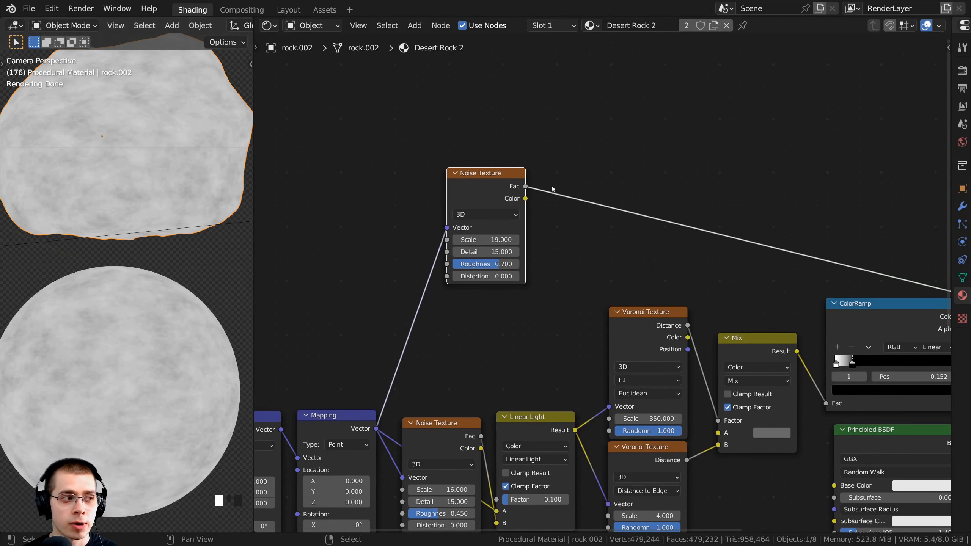
{"action": "middle_click_drag", "start_coordinate": [552, 188], "coordinate": [494, 189]}
{"action": "key", "text": "shift+a"}
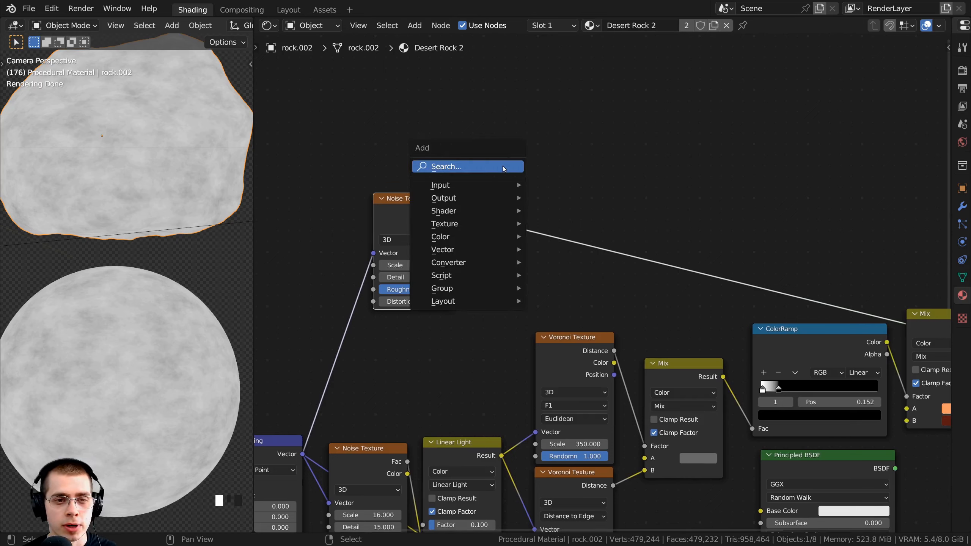
{"action": "left_click", "coordinate": [504, 168]}
{"action": "type", "text": "color"}
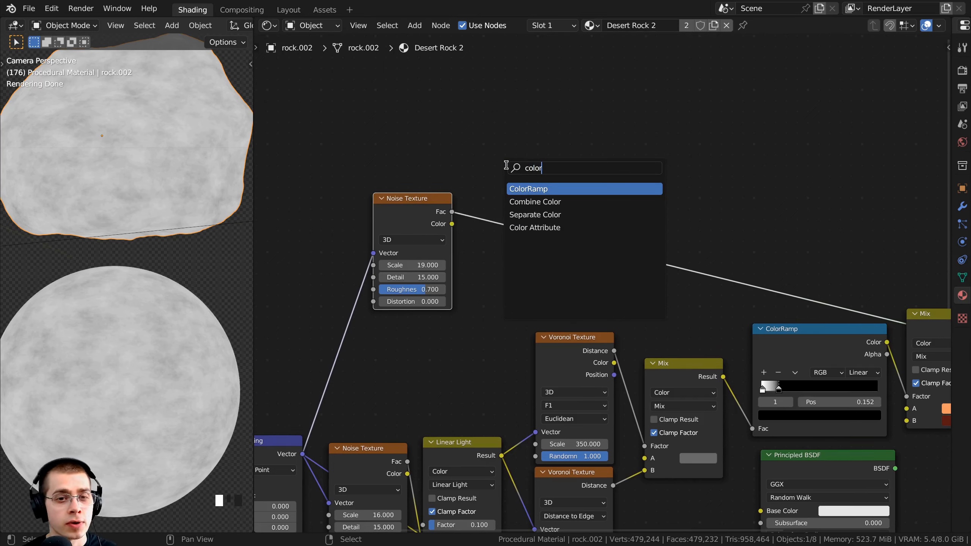
{"action": "key", "text": "Return"}
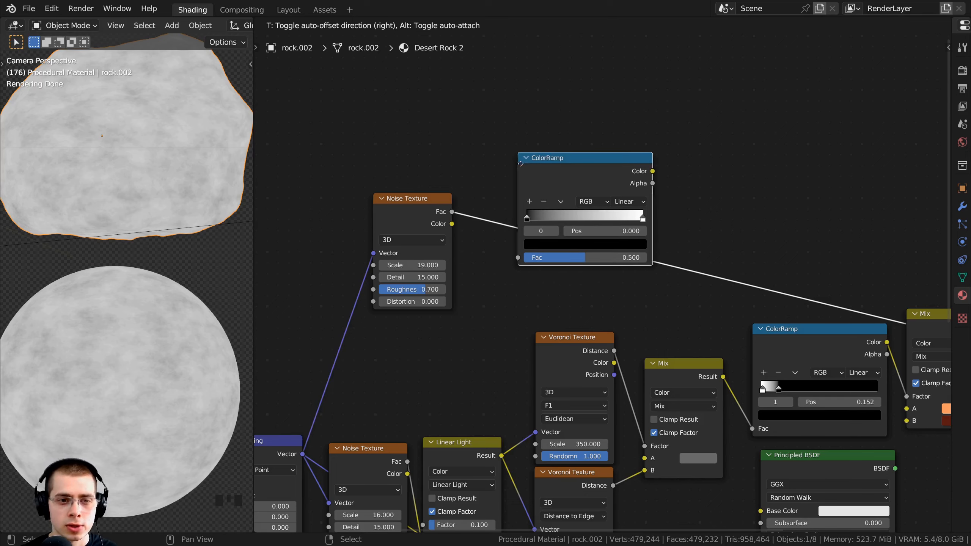
{"action": "left_click", "coordinate": [482, 191]}
{"action": "scroll", "coordinate": [469, 224], "scroll_direction": "up", "scroll_amount": 2}
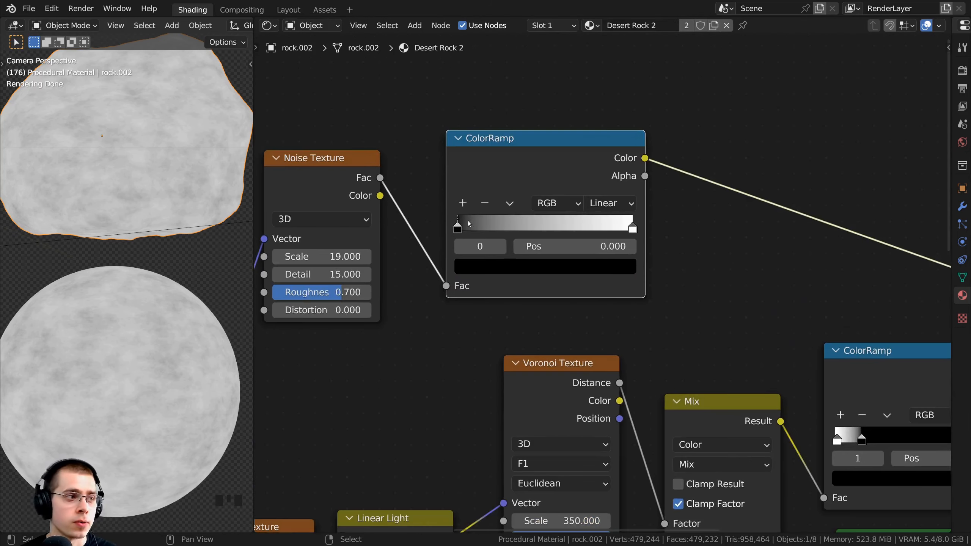
{"action": "left_click_drag", "start_coordinate": [624, 229], "coordinate": [556, 234]}
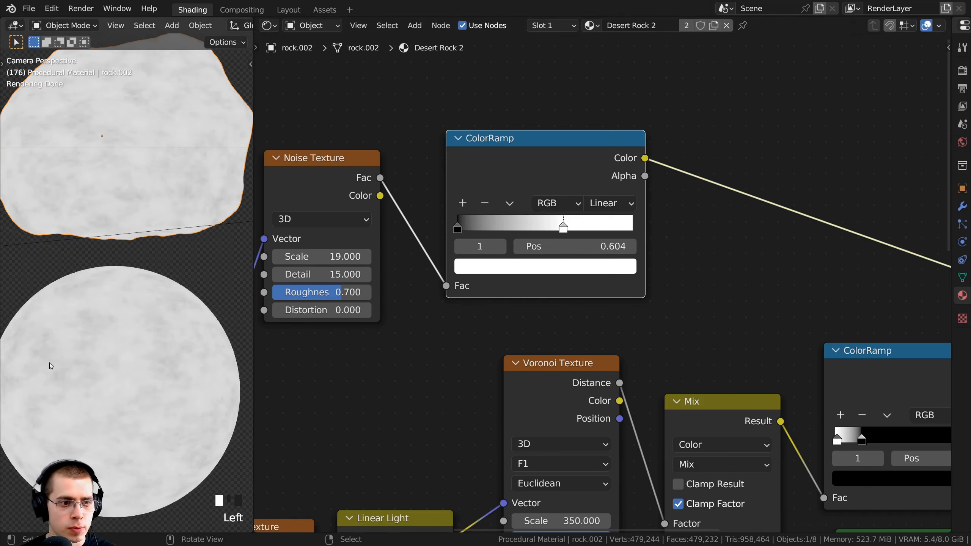
- Duplicate the orange and dark red Mix node and place the copy between it and the Material Output
{"action": "scroll", "coordinate": [713, 279], "scroll_direction": "down", "scroll_amount": 3}
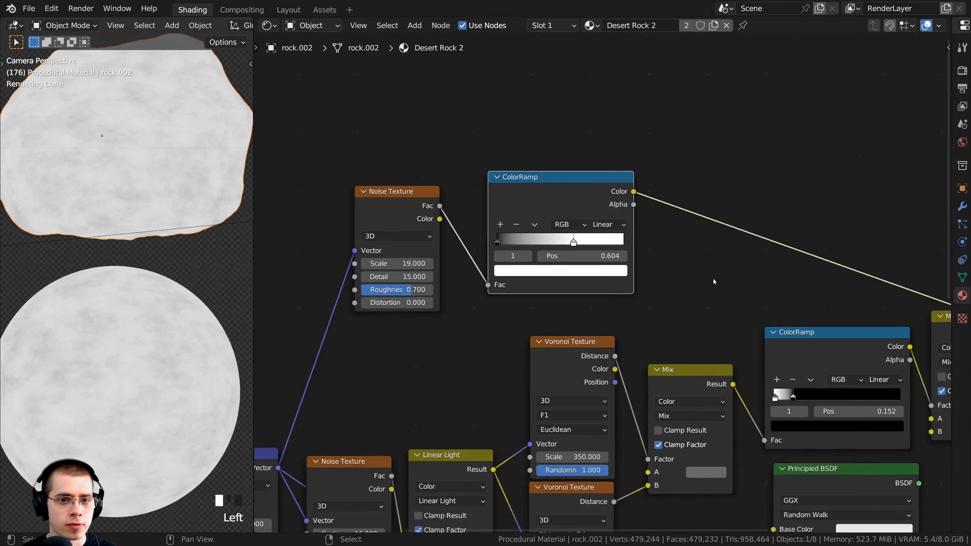
{"action": "middle_click_drag", "start_coordinate": [539, 313], "coordinate": [390, 280]}
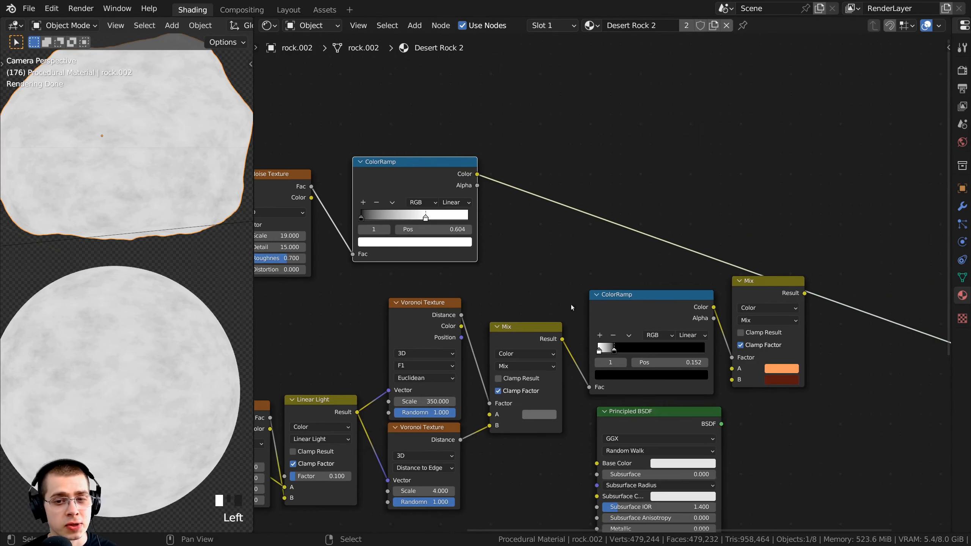
{"action": "middle_click_drag", "start_coordinate": [584, 303], "coordinate": [441, 316]}
{"action": "scroll", "coordinate": [649, 302], "scroll_direction": "up", "scroll_amount": 1}
{"action": "left_click", "coordinate": [611, 299]}
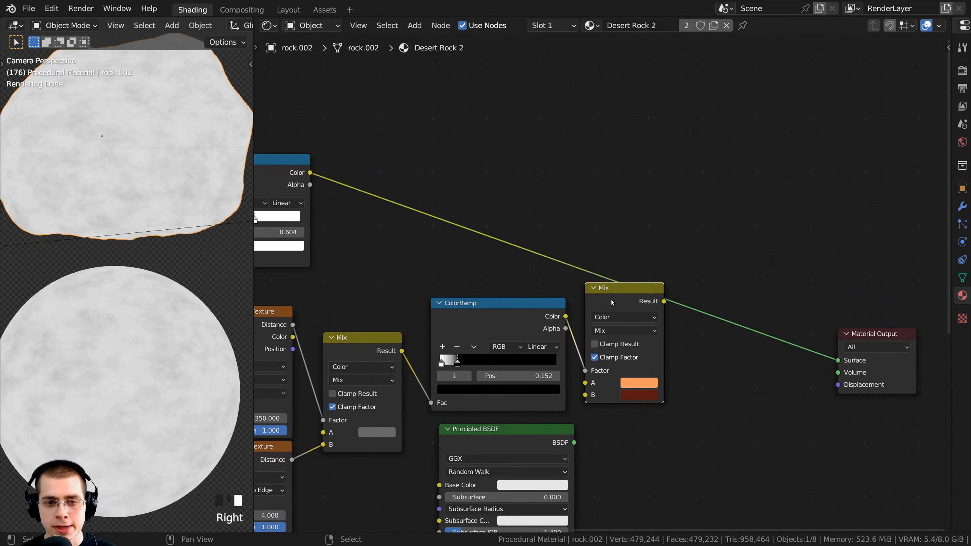
{"action": "right_click_drag", "start_coordinate": [613, 296], "coordinate": [545, 294]}
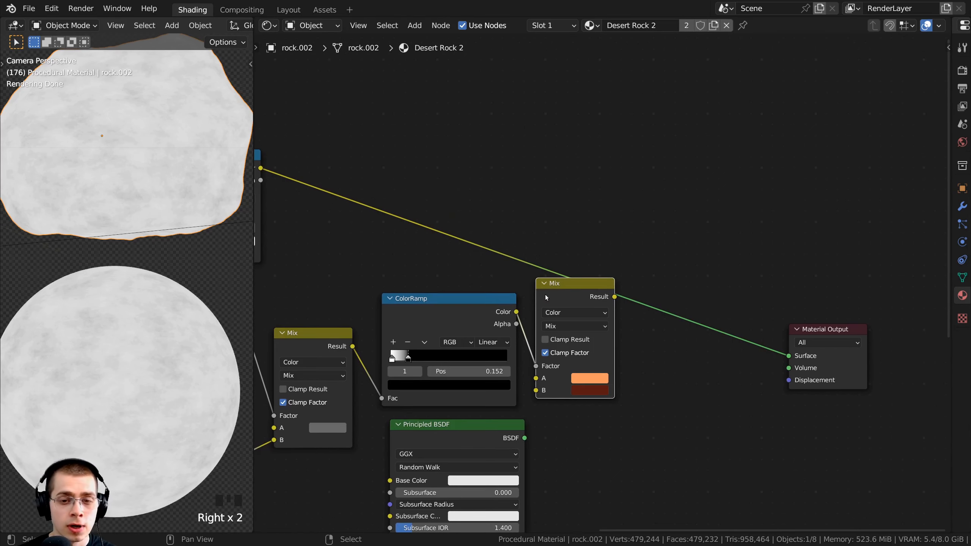
{"action": "key", "text": "shift+d"}
{"action": "left_click", "coordinate": [698, 171]}
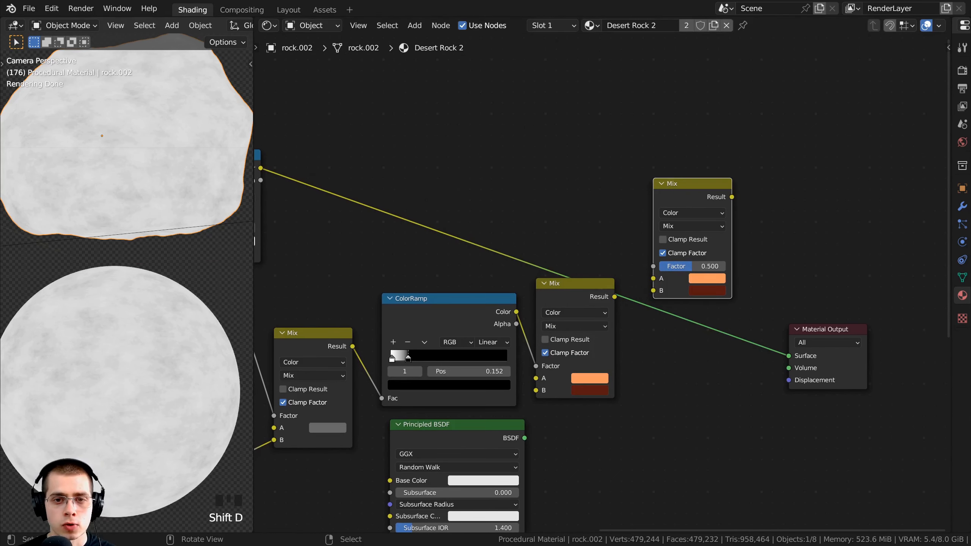
- Connect the original color Mix's Result to the copy's A input and the new ColorRamp's Color to its Factor
{"action": "scroll", "coordinate": [588, 294], "scroll_direction": "up", "scroll_amount": 1}
{"action": "left_click_drag", "start_coordinate": [570, 296], "coordinate": [657, 278]}
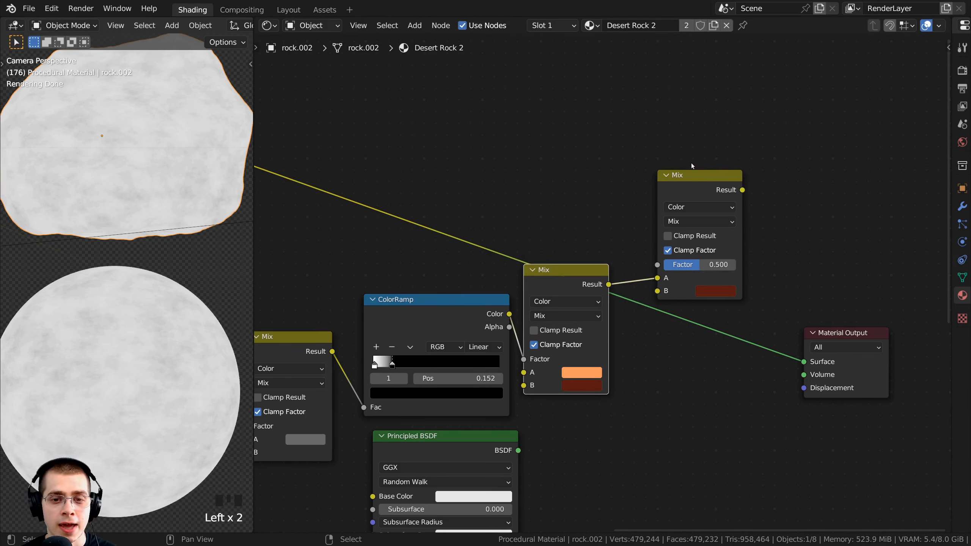
{"action": "key", "text": "Home"}
{"action": "left_click", "coordinate": [434, 234]}
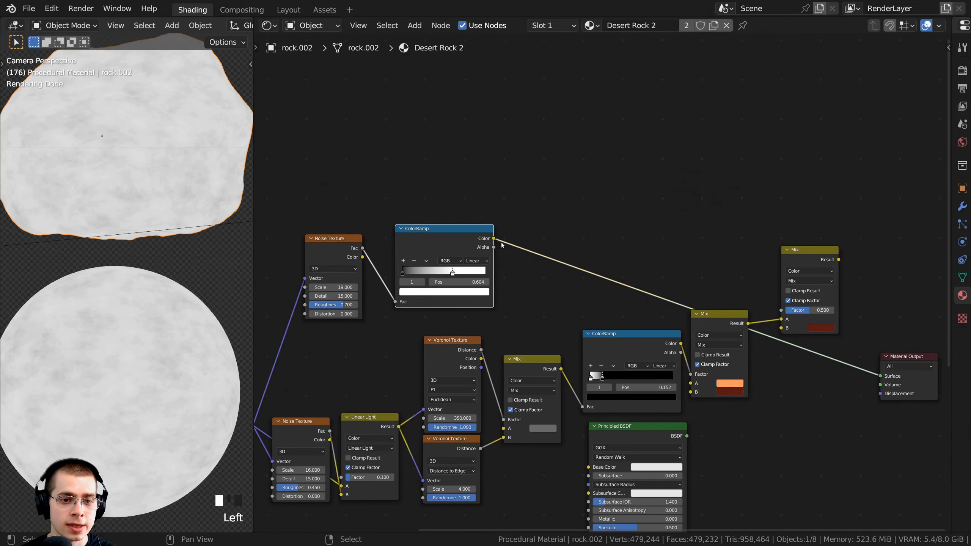
{"action": "left_click_drag", "start_coordinate": [493, 239], "coordinate": [781, 310]}
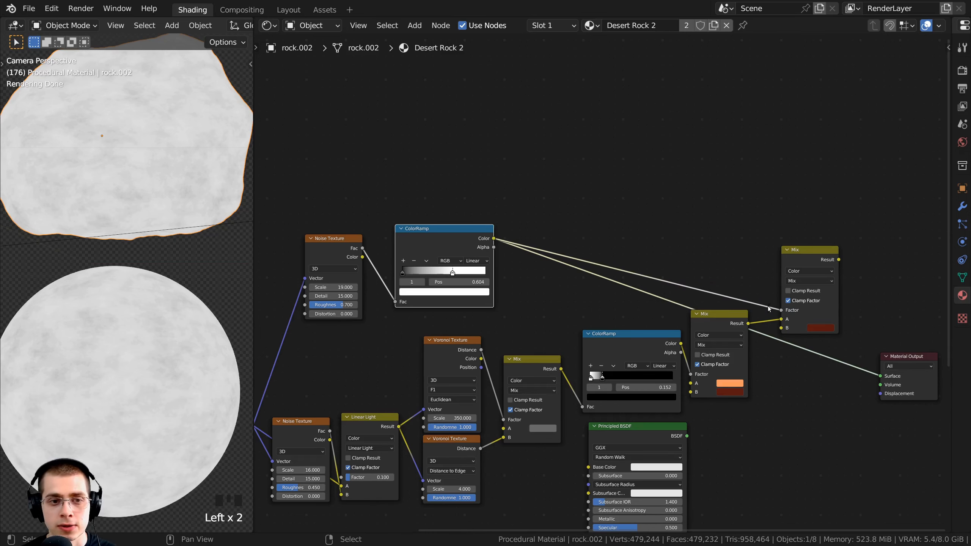
- Preview the duplicated Mix node on the rock and move it directly beside the original color Mix
{"action": "scroll", "coordinate": [608, 229], "scroll_direction": "up", "scroll_amount": 2}
{"action": "left_click", "coordinate": [643, 211], "text": "ctrl+shift"}
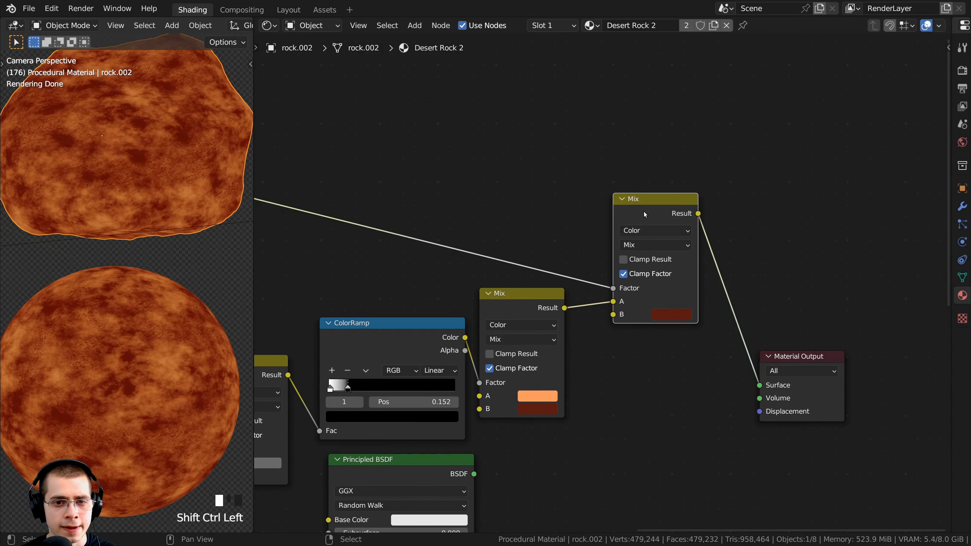
{"action": "left_click_drag", "start_coordinate": [643, 211], "coordinate": [606, 297]}
{"action": "scroll", "coordinate": [93, 157], "scroll_direction": "down", "scroll_amount": 1}
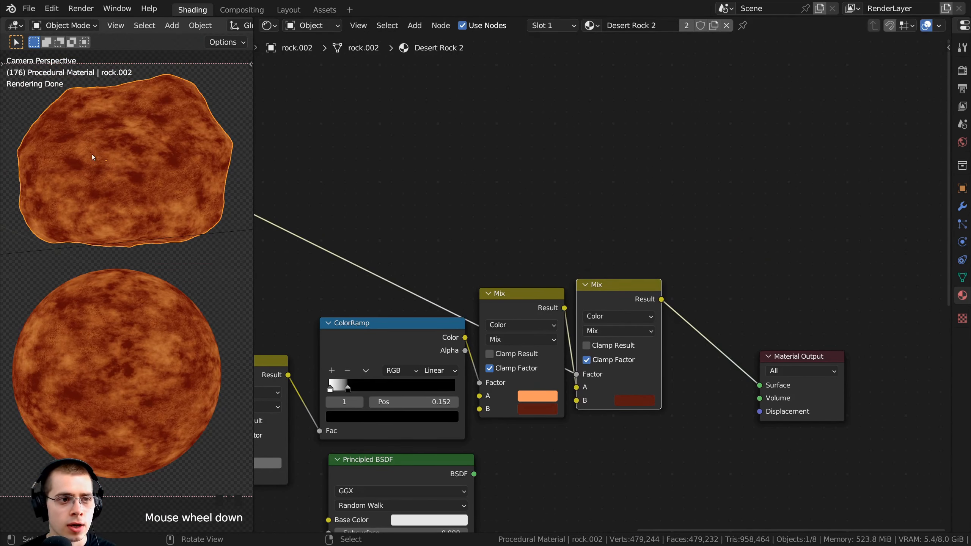
{"action": "scroll", "coordinate": [458, 379], "scroll_direction": "up", "scroll_amount": 2}
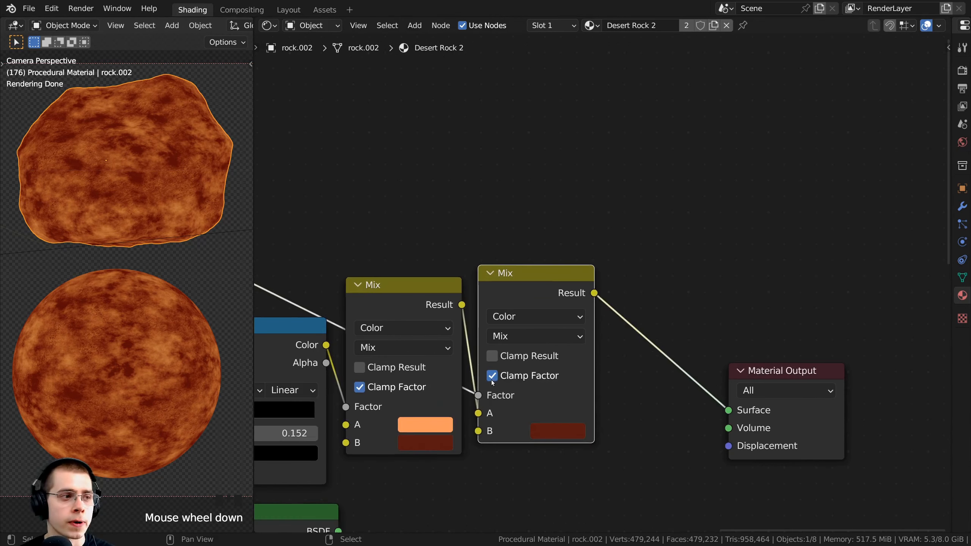
- Change the duplicated Mix node's B color to a reddish brown
{"action": "left_click", "coordinate": [547, 435]}
{"action": "left_click_drag", "start_coordinate": [593, 304], "coordinate": [576, 299]}
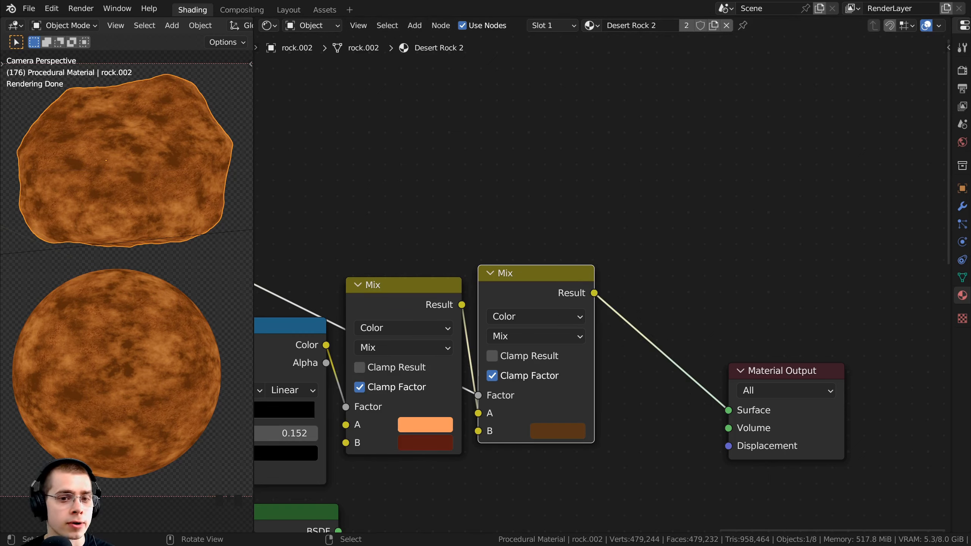
{"action": "key", "text": "ctrl+v"}
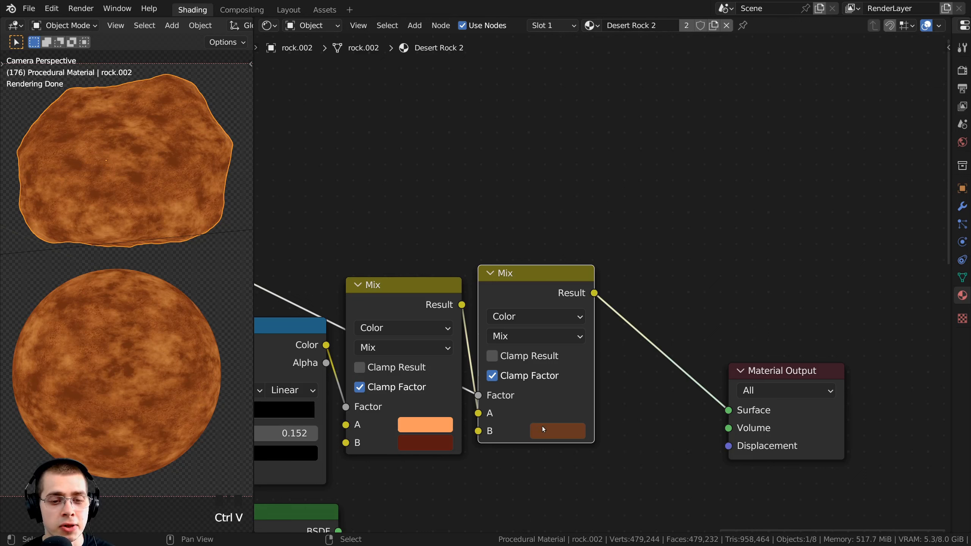
{"action": "left_click", "coordinate": [542, 427]}
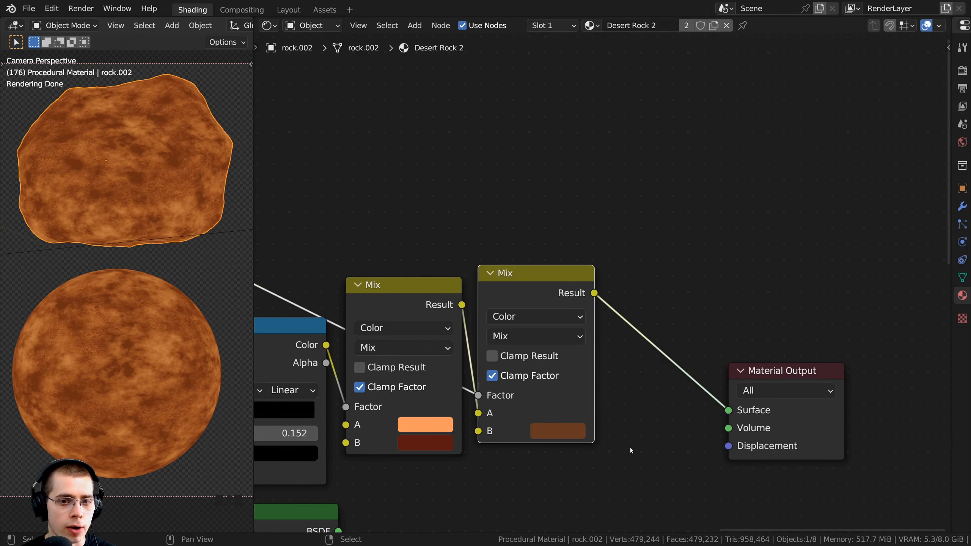
- Compare the rock surface up close between the original color Mix and the brown Mix
{"action": "scroll", "coordinate": [604, 386], "scroll_direction": "down", "scroll_amount": 2}
{"action": "scroll", "coordinate": [581, 328], "scroll_direction": "up", "scroll_amount": 1}
{"action": "scroll", "coordinate": [156, 220], "scroll_direction": "up", "scroll_amount": 4}
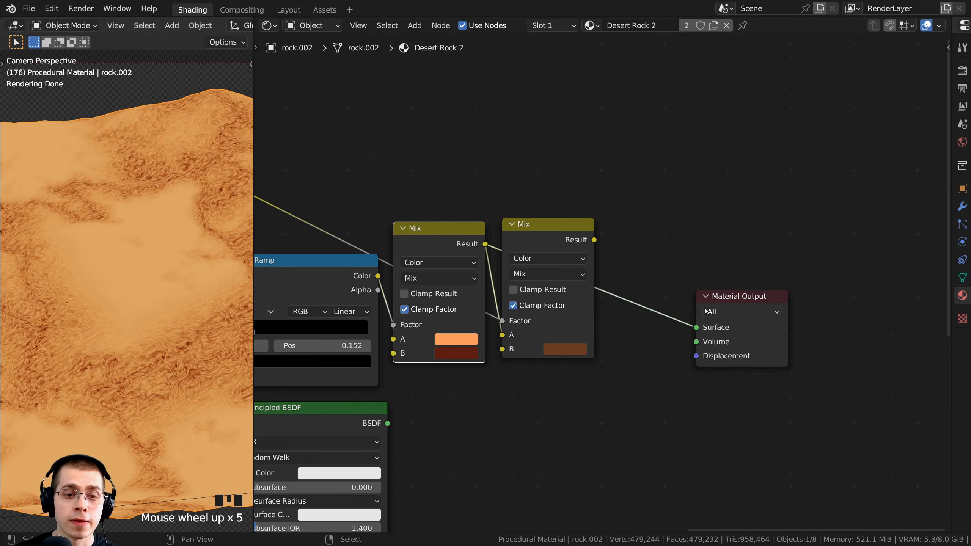
{"action": "scroll", "coordinate": [658, 265], "scroll_direction": "down", "scroll_amount": 1}
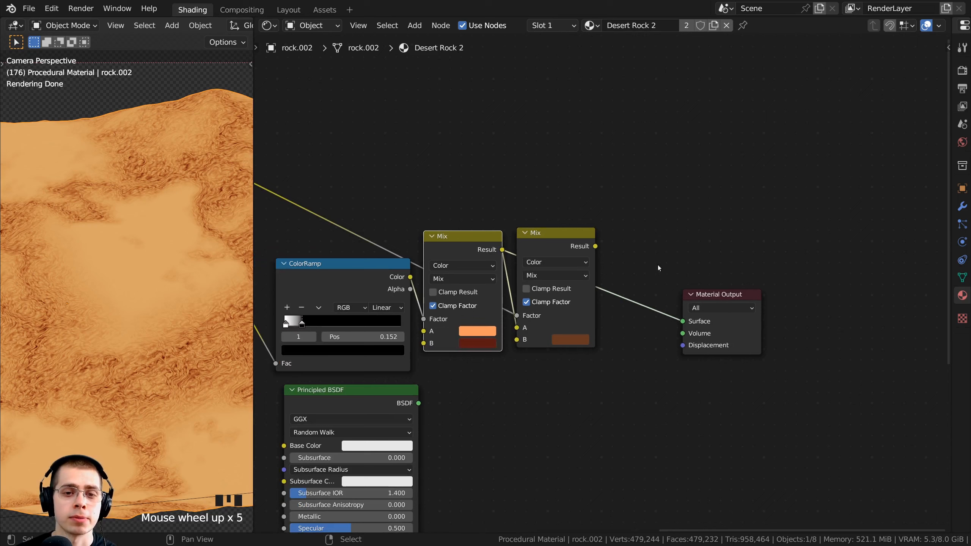
{"action": "left_click", "coordinate": [571, 238], "text": "ctrl+shift"}
{"action": "middle_click_drag", "start_coordinate": [570, 238], "coordinate": [523, 230]}
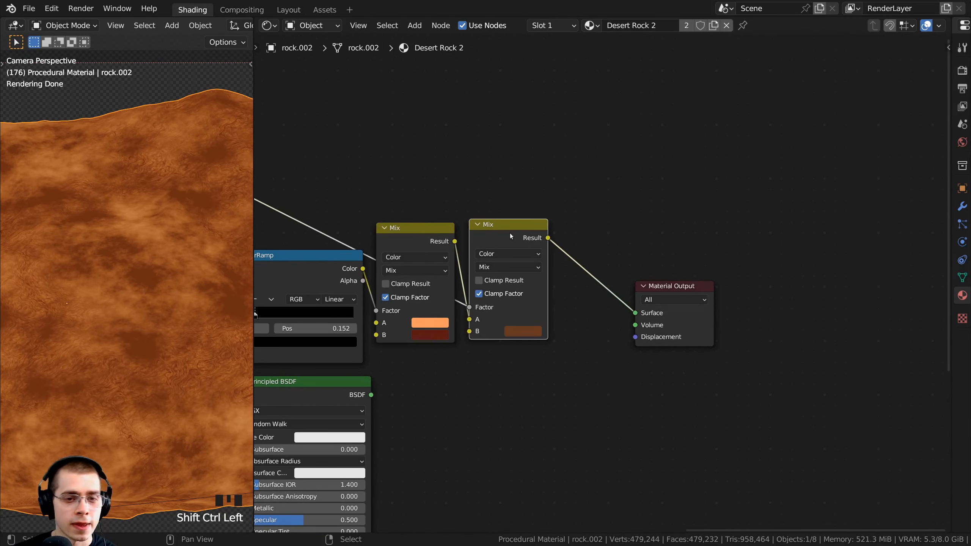
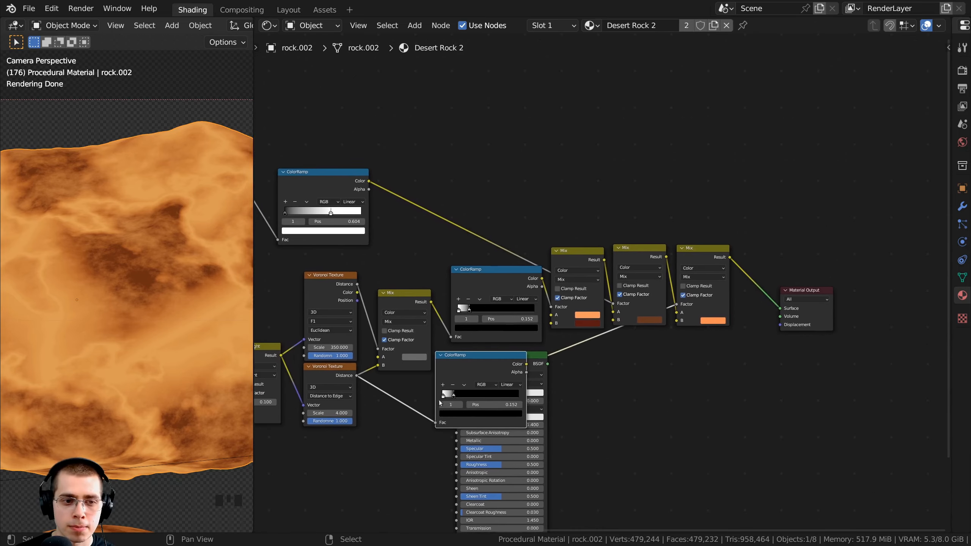
- Move the overlapping ColorRamp off the Principled BSDF into the empty space above the color Mix nodes
{"action": "key", "text": "g"}
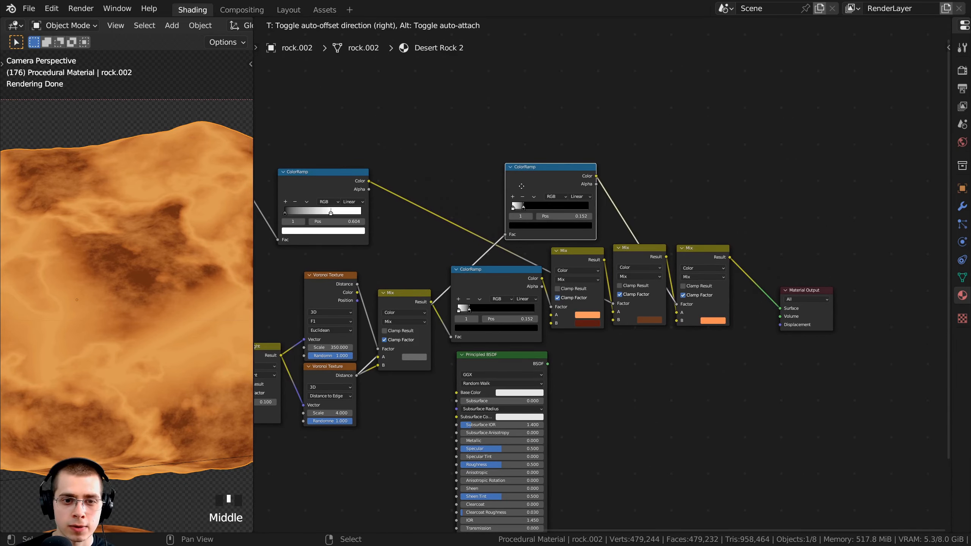
{"action": "left_click", "coordinate": [521, 186]}
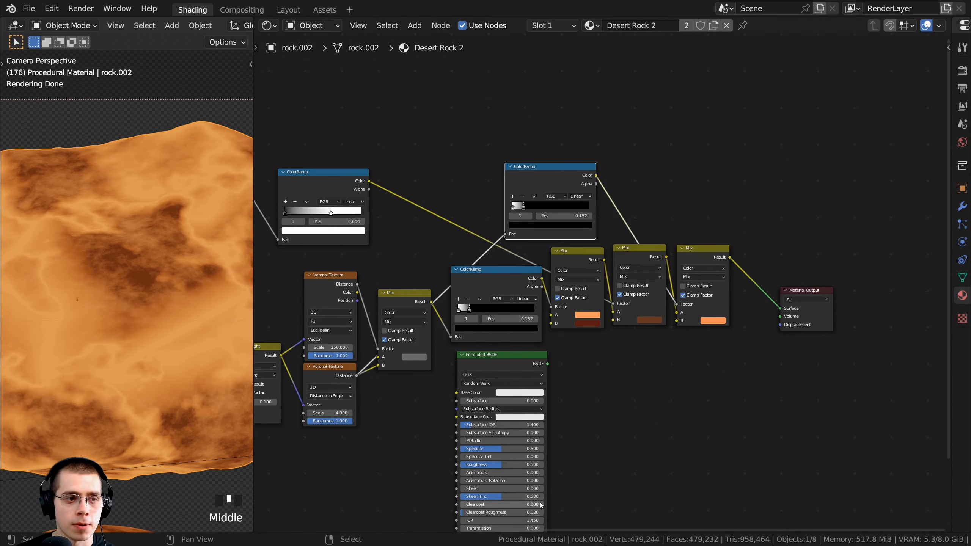
{"action": "middle_click_drag", "start_coordinate": [534, 354], "coordinate": [528, 366]}
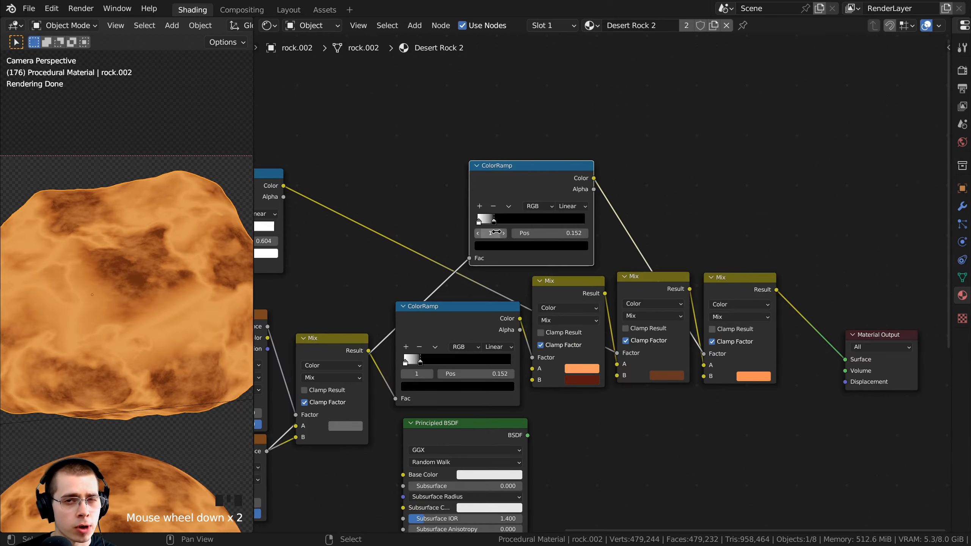
- Shift the upper ColorRamp's black stop toward higher values, set its white stop to 0.147 and add a third stop at 0.388
{"action": "middle_click_drag", "start_coordinate": [498, 230], "coordinate": [495, 237]}
{"action": "scroll", "coordinate": [495, 239], "scroll_direction": "up", "scroll_amount": 2}
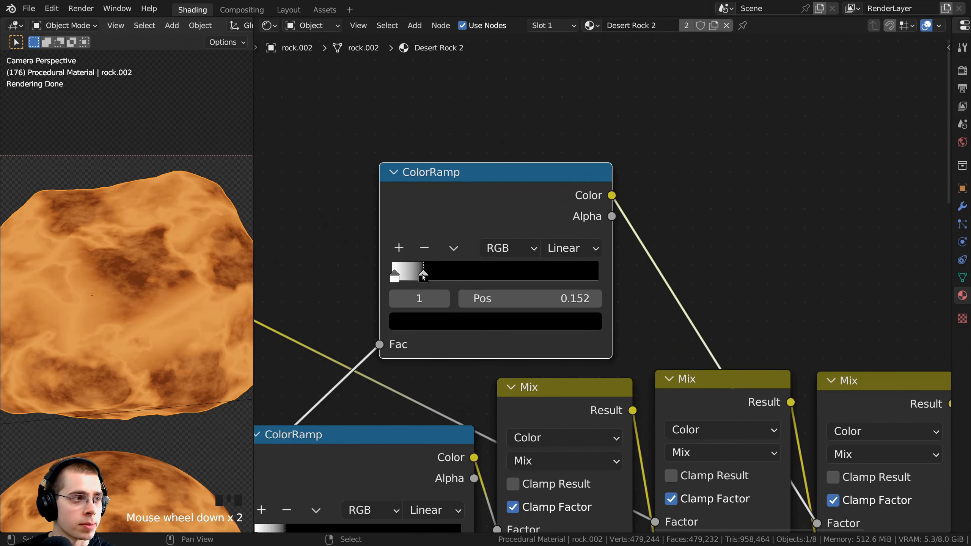
{"action": "mouse_move", "coordinate": [424, 278]}
{"action": "left_mouse_down"}
{"action": "mouse_move", "coordinate": [447, 278]}
{"action": "mouse_move", "coordinate": [397, 275]}
{"action": "mouse_move", "coordinate": [427, 281]}
{"action": "left_mouse_up"}
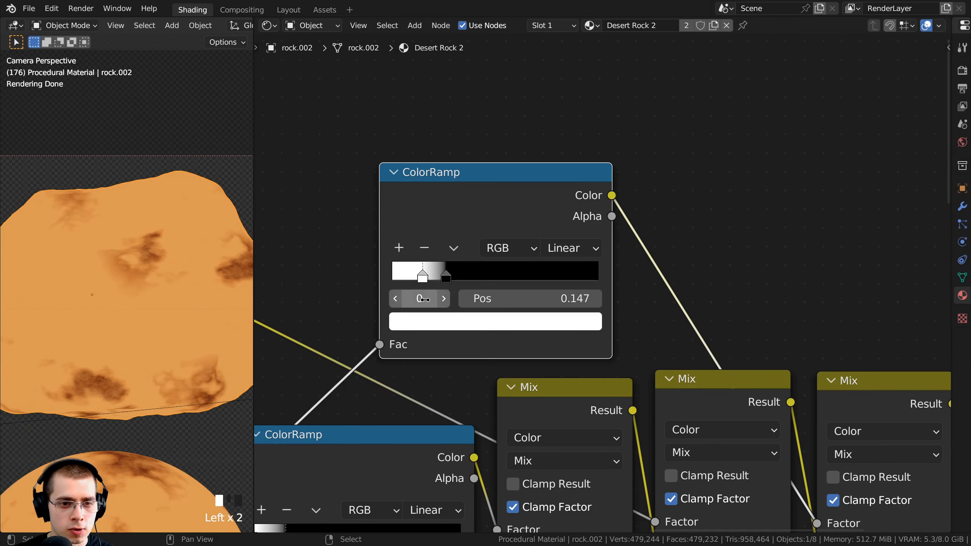
{"action": "left_click", "coordinate": [471, 273], "text": "ctrl"}
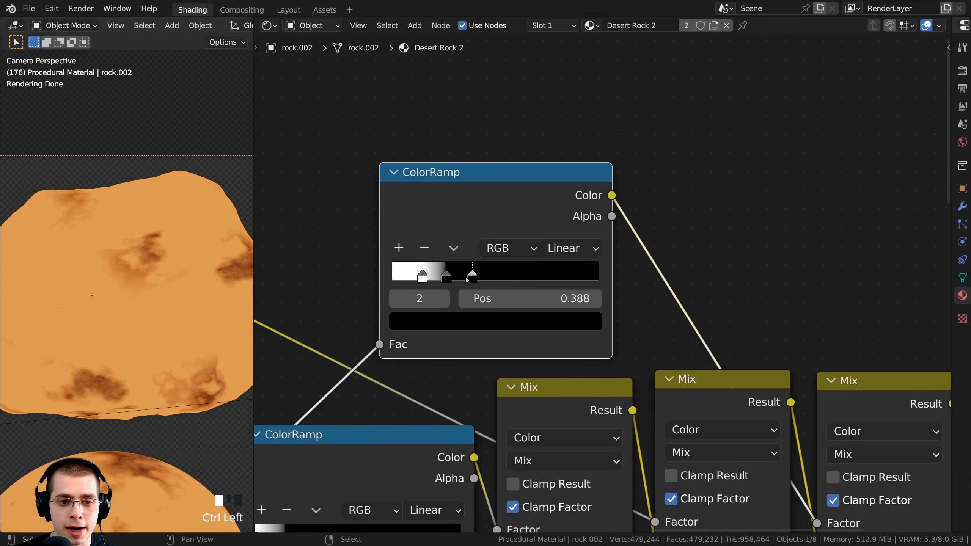
- Reposition the upper ColorRamp's stops so the white stop sits at 0.175 between the two black stops
{"action": "left_click_drag", "start_coordinate": [467, 279], "coordinate": [427, 286]}
{"action": "scroll", "coordinate": [406, 278], "scroll_direction": "up", "scroll_amount": 2}
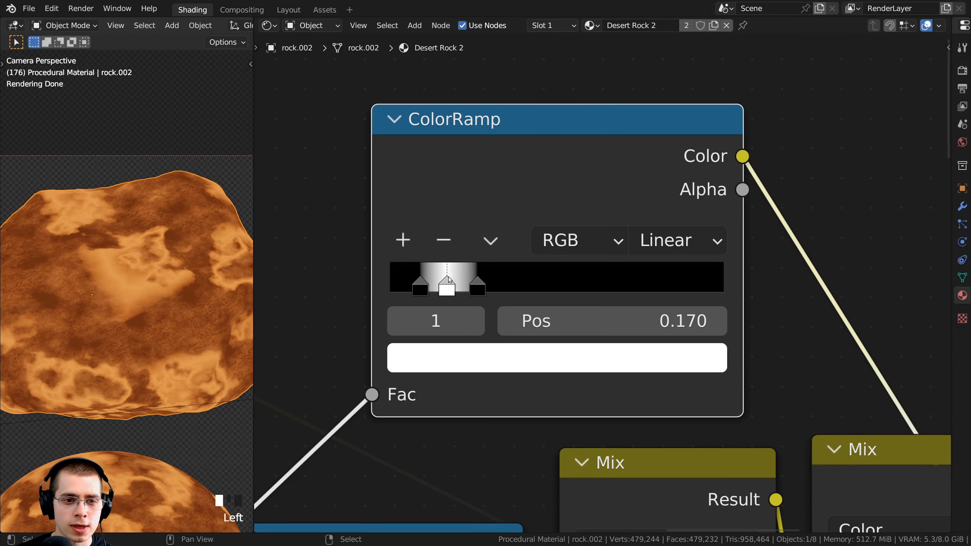
{"action": "mouse_move", "coordinate": [449, 279]}
{"action": "left_mouse_down"}
{"action": "mouse_move", "coordinate": [466, 280]}
{"action": "mouse_move", "coordinate": [451, 282]}
{"action": "left_mouse_up"}
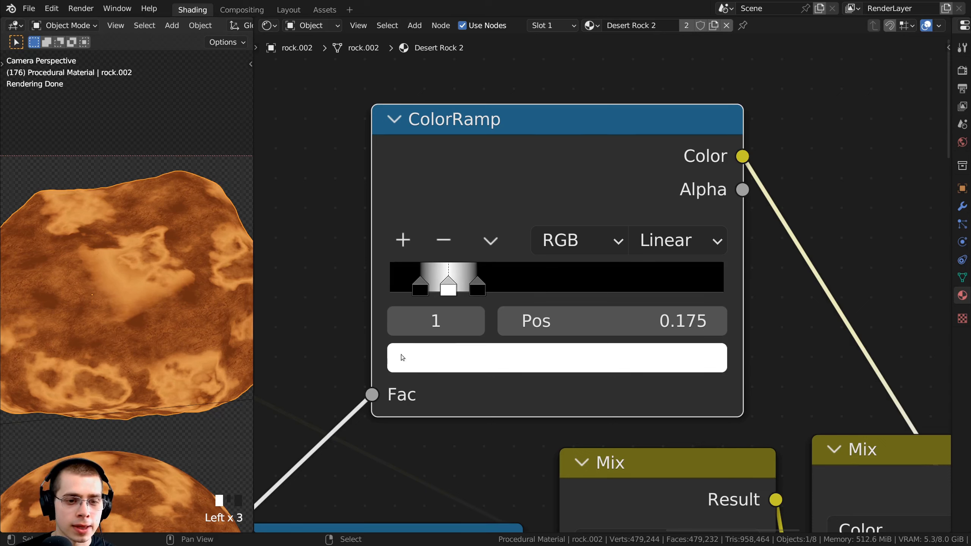
{"action": "left_click", "coordinate": [449, 288]}
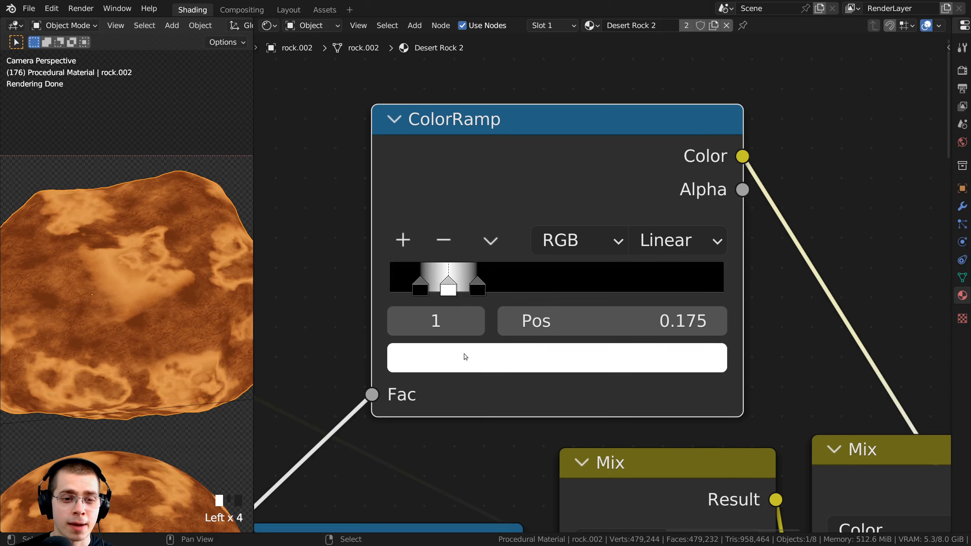
- Darken the upper ColorRamp's white middle stop to the grey A2A2A2
{"action": "left_click", "coordinate": [464, 354]}
{"action": "scroll", "coordinate": [619, 406], "scroll_direction": "down", "scroll_amount": 5}
{"action": "left_click", "coordinate": [551, 333]}
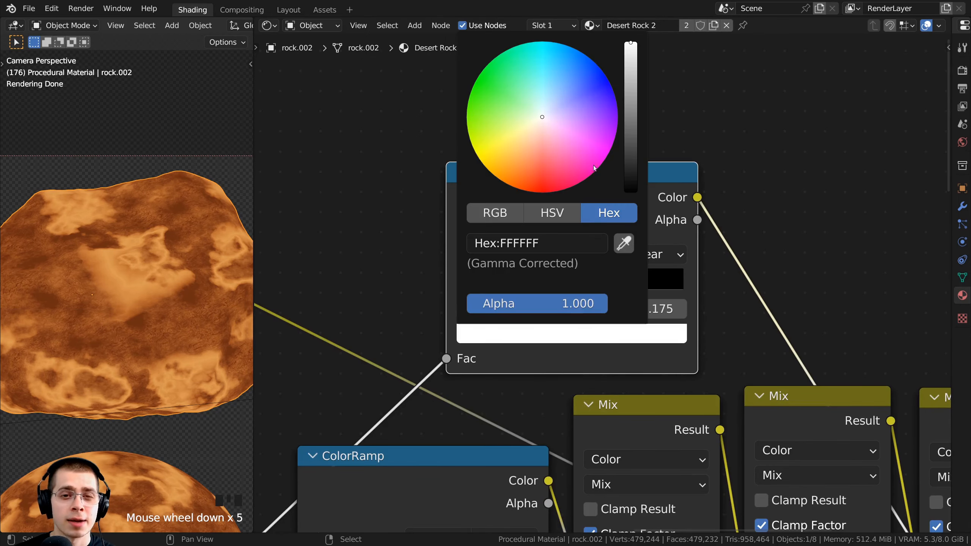
{"action": "left_click_drag", "start_coordinate": [634, 57], "coordinate": [630, 83]}
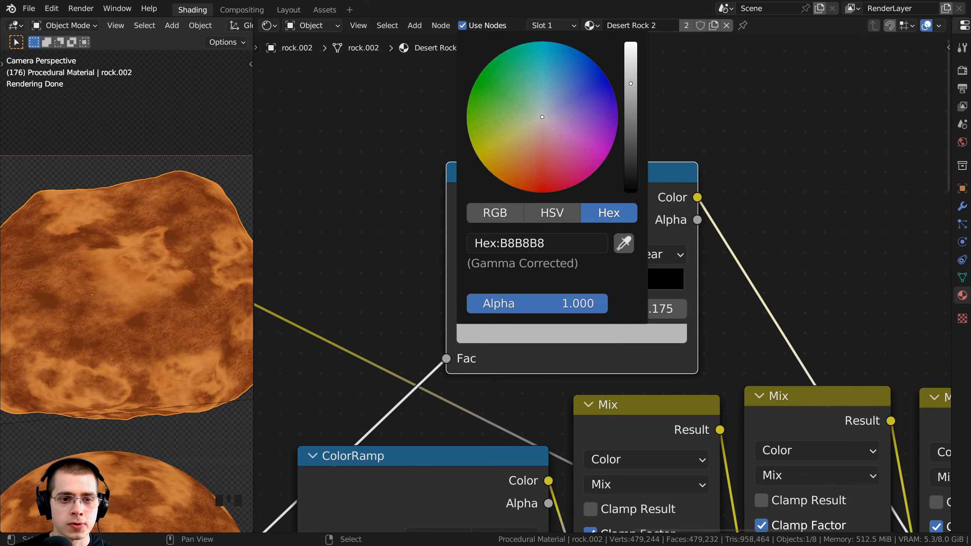
{"action": "key", "text": "ctrl+v"}
{"action": "middle_click", "coordinate": [504, 352]}
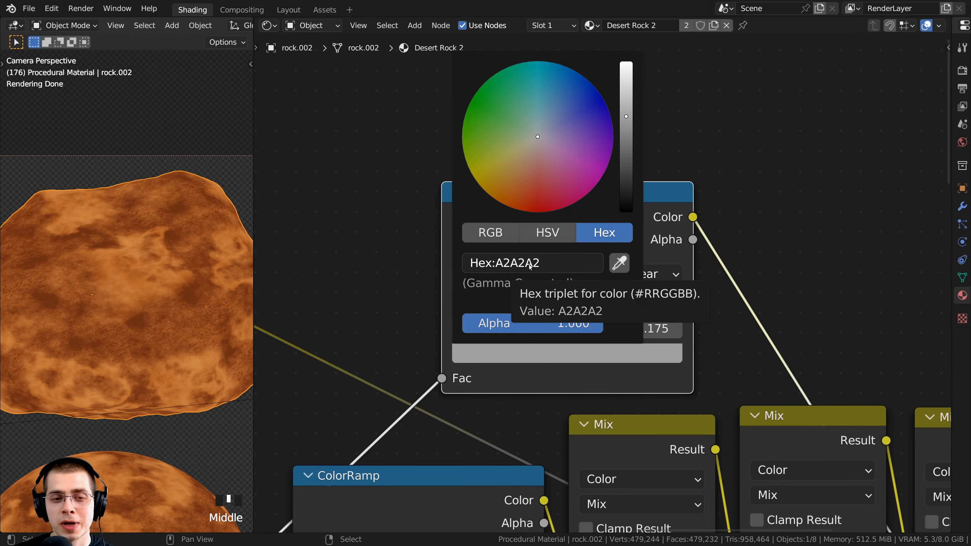
- Set the upper ColorRamp's last black stop to position 0.278 and check the rock
{"action": "scroll", "coordinate": [378, 279], "scroll_direction": "up", "scroll_amount": 3}
{"action": "left_click_drag", "start_coordinate": [520, 296], "coordinate": [549, 293]}
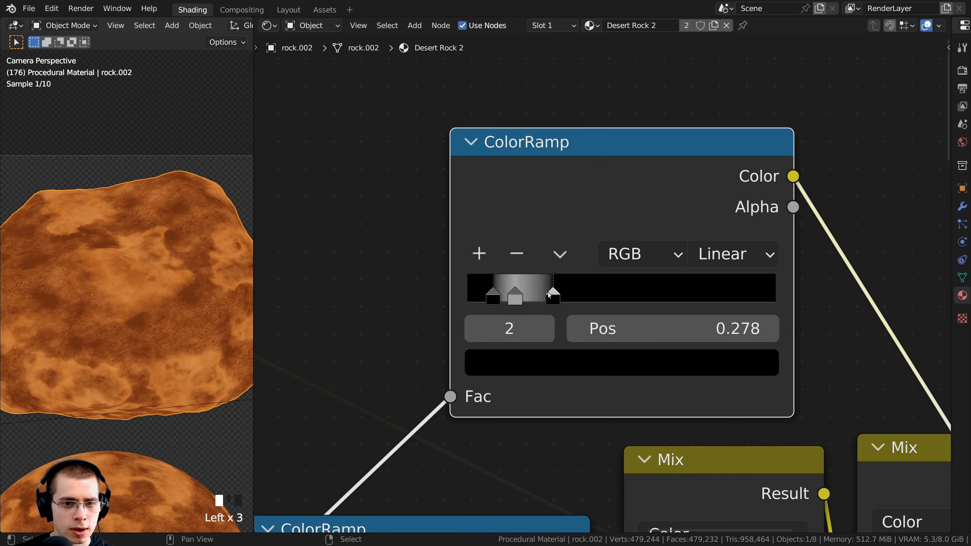
{"action": "scroll", "coordinate": [164, 293], "scroll_direction": "down", "scroll_amount": 1}
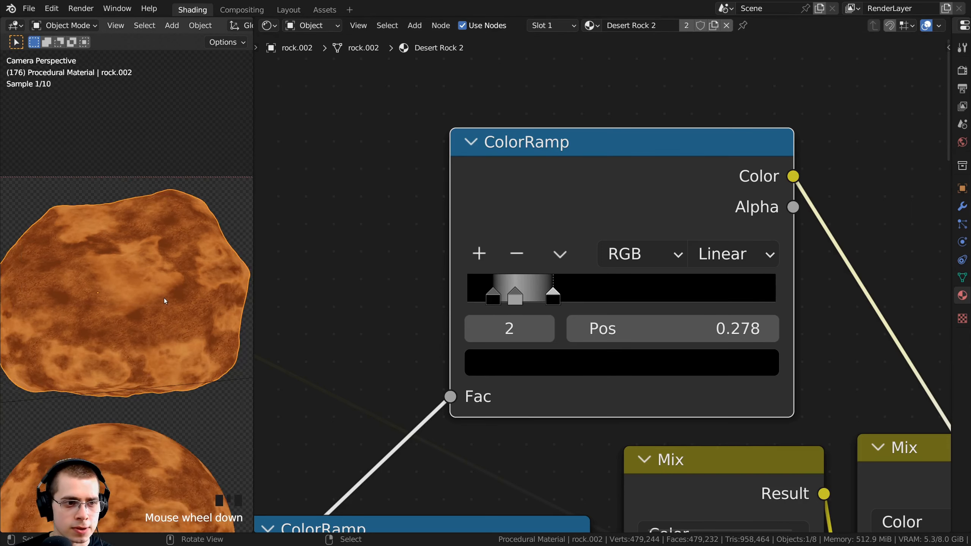
{"action": "scroll", "coordinate": [524, 221], "scroll_direction": "down", "scroll_amount": 3}
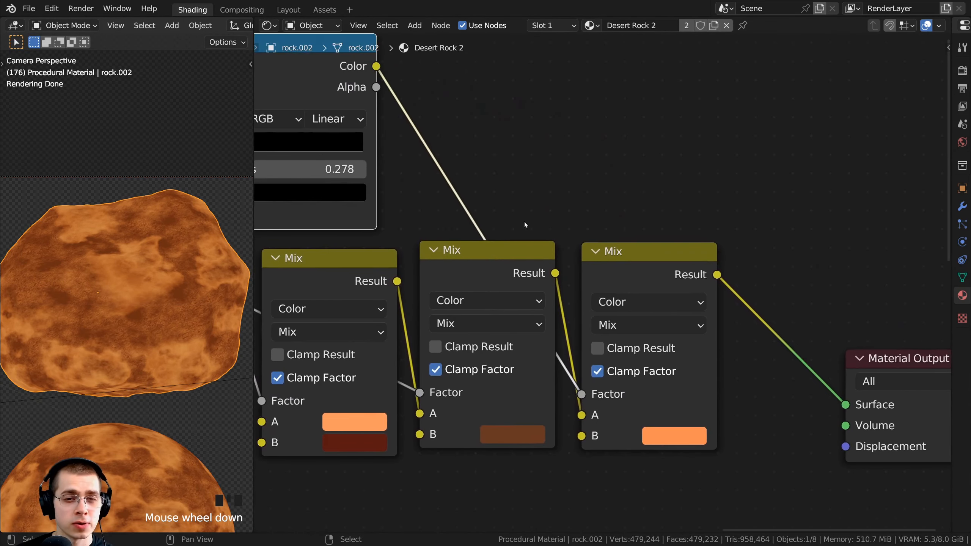
- Change the blend mode of the last Mix node, the one with the orange B color, to Lighten
{"action": "left_click", "coordinate": [593, 236]}
{"action": "scroll", "coordinate": [593, 236], "scroll_direction": "down", "scroll_amount": 2}
{"action": "middle_click_drag", "start_coordinate": [515, 228], "coordinate": [599, 251]}
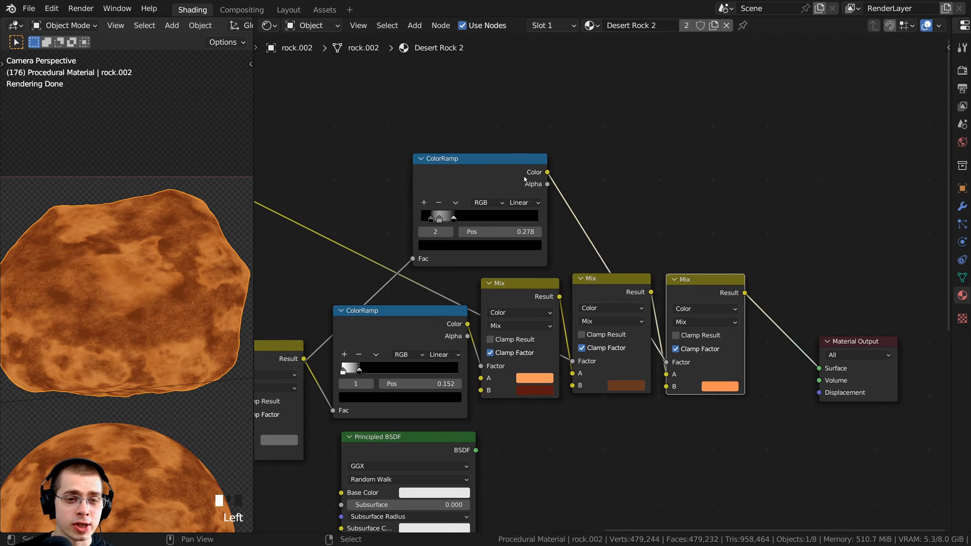
{"action": "left_click", "coordinate": [450, 165], "text": "ctrl+shift"}
{"action": "left_click_drag", "start_coordinate": [436, 183], "coordinate": [459, 176]}
{"action": "scroll", "coordinate": [612, 248], "scroll_direction": "up", "scroll_amount": 3}
{"action": "middle_click_drag", "start_coordinate": [707, 285], "coordinate": [615, 256]}
{"action": "left_click", "coordinate": [647, 268], "text": "ctrl+shift"}
{"action": "left_click", "coordinate": [635, 299]}
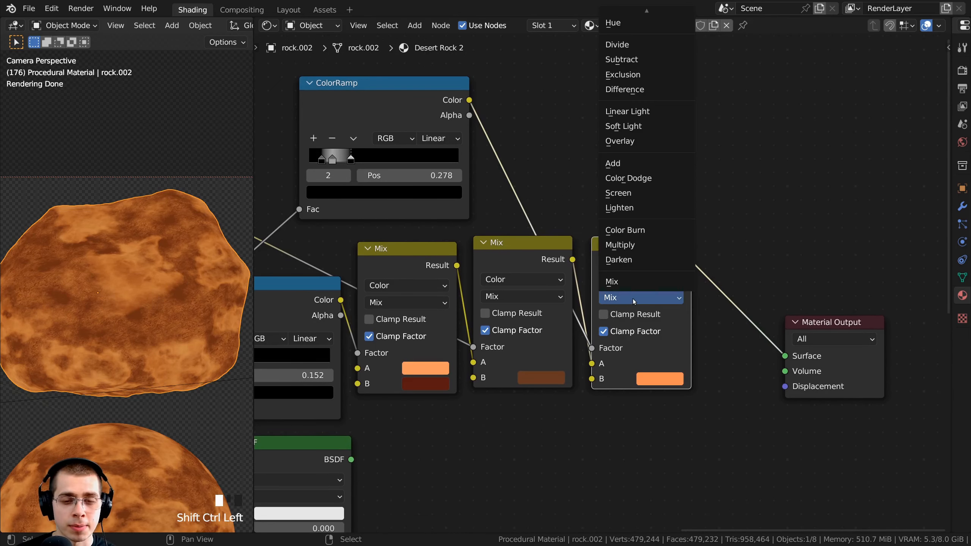
{"action": "left_click", "coordinate": [633, 209]}
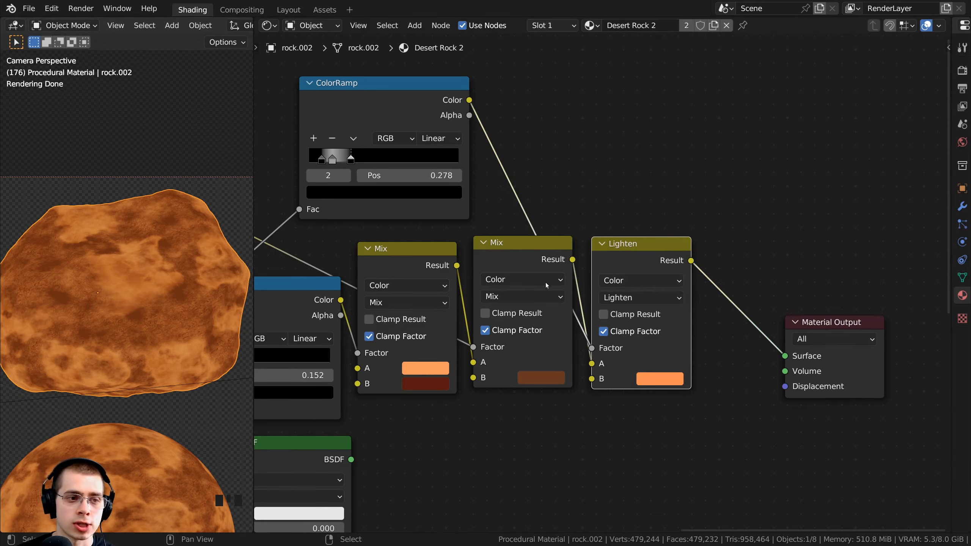
- Move the Material Output node farther from the Lighten node to make room for the Principled BSDF
{"action": "scroll", "coordinate": [598, 254], "scroll_direction": "down", "scroll_amount": 3}
{"action": "key", "text": "a"}
{"action": "key", "text": "a"}
{"action": "scroll", "coordinate": [604, 289], "scroll_direction": "down", "scroll_amount": 4}
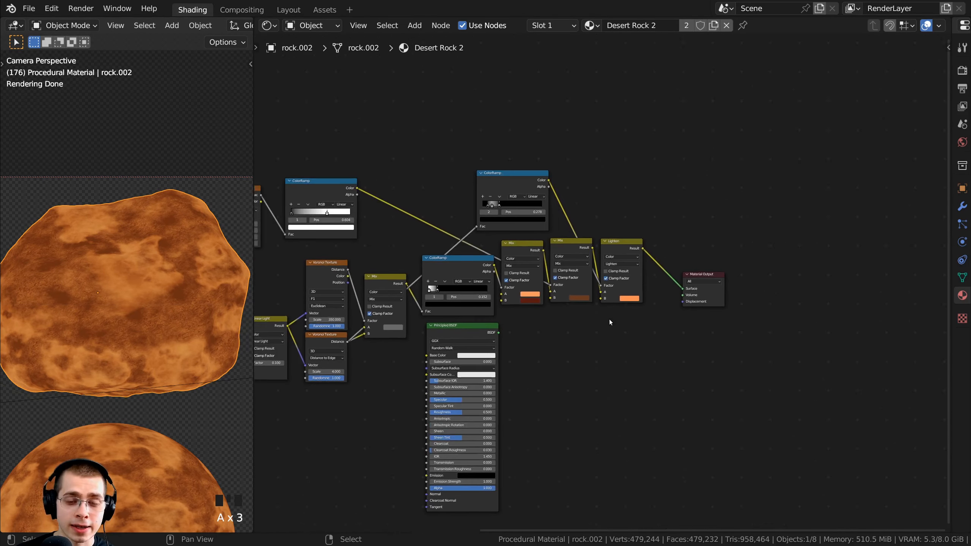
{"action": "middle_click_drag", "start_coordinate": [611, 323], "coordinate": [592, 281]}
{"action": "scroll", "coordinate": [593, 282], "scroll_direction": "up", "scroll_amount": 4}
{"action": "left_click_drag", "start_coordinate": [723, 213], "coordinate": [846, 171]}
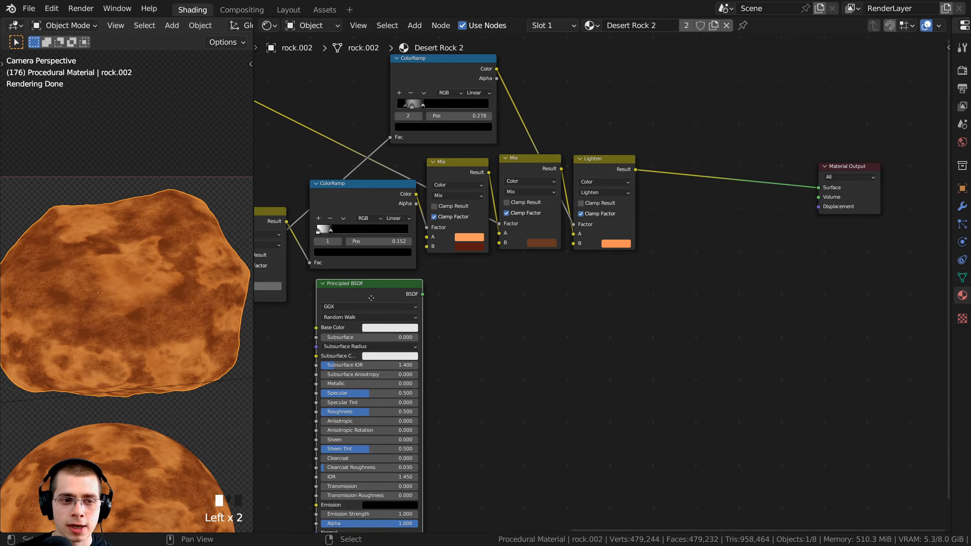
- Place the Principled BSDF between Lighten and Material Output, linking Lighten to Base Color and BSDF to Surface, and inspect the shaded rock
{"action": "left_click_drag", "start_coordinate": [371, 292], "coordinate": [726, 145]}
{"action": "middle_click_drag", "start_coordinate": [721, 152], "coordinate": [512, 230]}
{"action": "scroll", "coordinate": [487, 240], "scroll_direction": "up", "scroll_amount": 4}
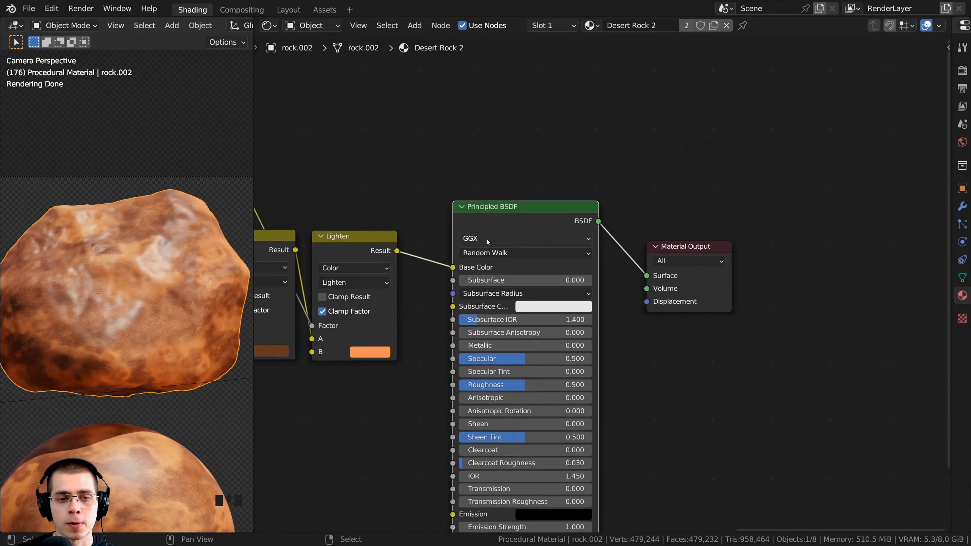
{"action": "left_click", "coordinate": [386, 238]}
{"action": "left_click_drag", "start_coordinate": [555, 213], "coordinate": [539, 240]}
{"action": "middle_click_drag", "start_coordinate": [539, 239], "coordinate": [652, 154]}
{"action": "scroll", "coordinate": [155, 401], "scroll_direction": "down", "scroll_amount": 1}
{"action": "middle_click_drag", "start_coordinate": [155, 400], "coordinate": [156, 324], "text": "shift"}
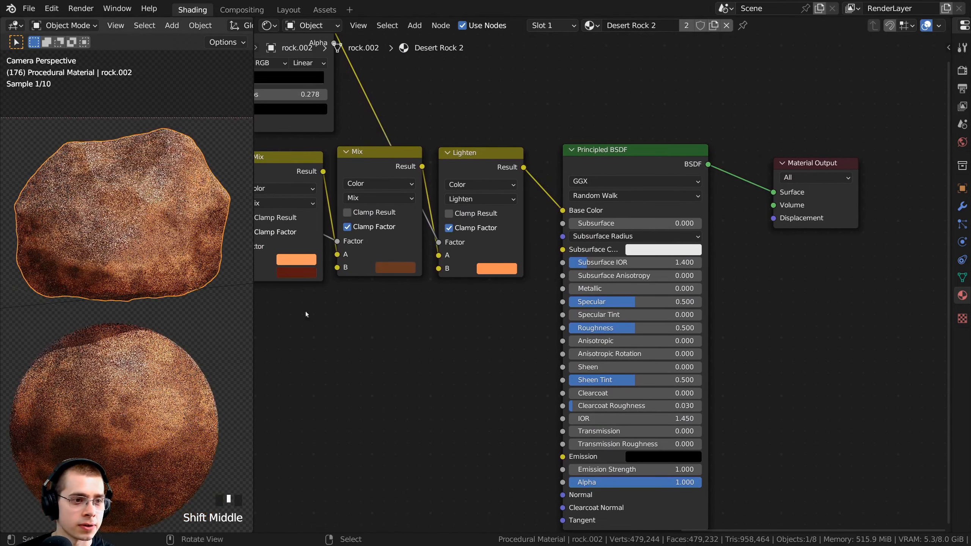
{"action": "middle_click_drag", "start_coordinate": [305, 311], "coordinate": [336, 302]}
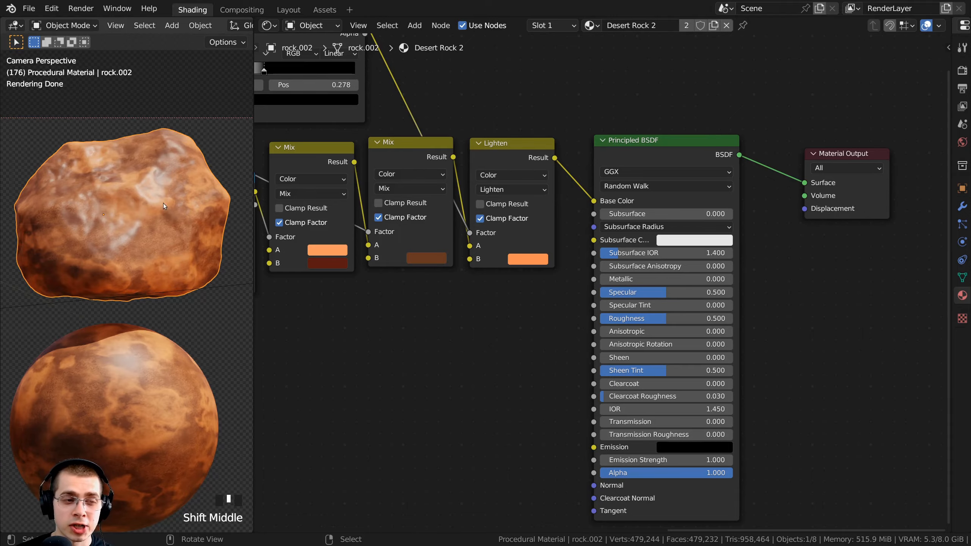
{"action": "scroll", "coordinate": [123, 298], "scroll_direction": "up", "scroll_amount": 4}
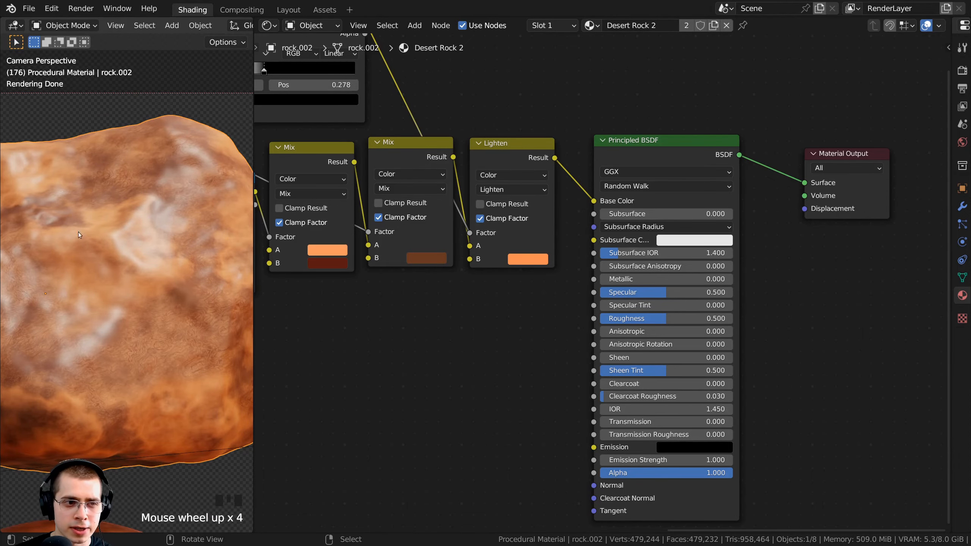
{"action": "scroll", "coordinate": [102, 360], "scroll_direction": "up", "scroll_amount": 1}
- Connect the result of the Mix node that combines the two Voronoi textures to the Principled BSDF's Roughness
{"action": "middle_click_drag", "start_coordinate": [498, 344], "coordinate": [498, 304], "text": "ctrl"}
{"action": "middle_click_drag", "start_coordinate": [316, 204], "coordinate": [402, 192]}
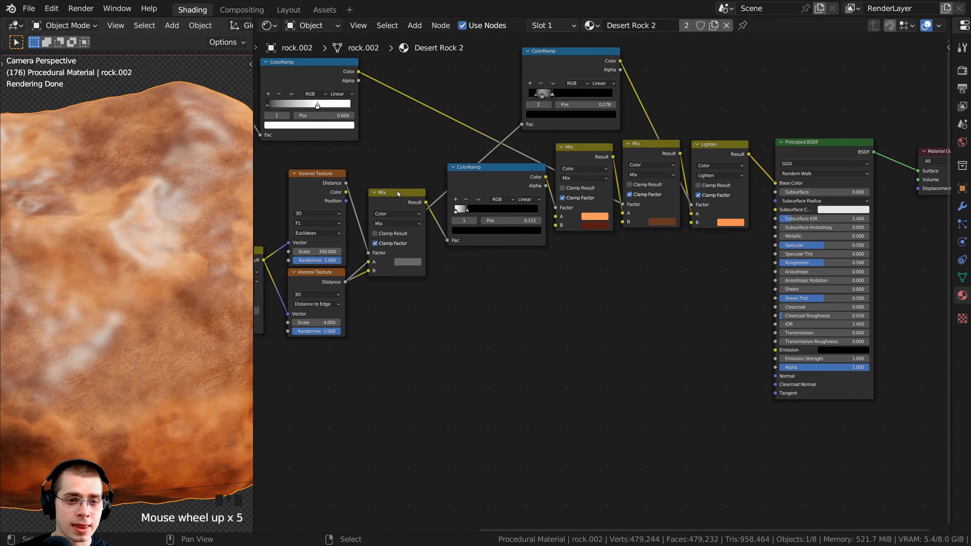
{"action": "left_click", "coordinate": [399, 194]}
{"action": "middle_click_drag", "start_coordinate": [401, 260], "coordinate": [331, 264]}
{"action": "left_click_drag", "start_coordinate": [356, 202], "coordinate": [705, 263]}
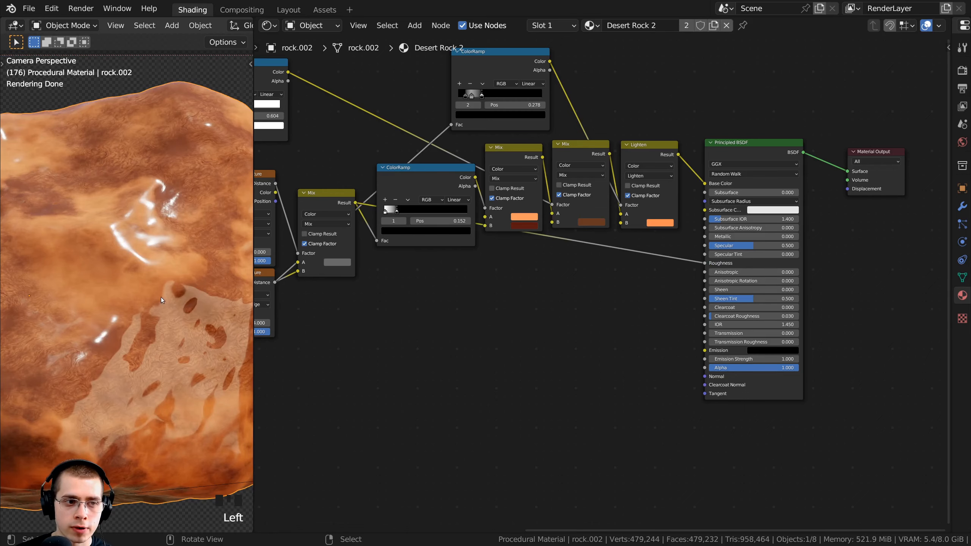
{"action": "scroll", "coordinate": [161, 298], "scroll_direction": "up", "scroll_amount": 1}
{"action": "middle_click_drag", "start_coordinate": [451, 251], "coordinate": [444, 258]}
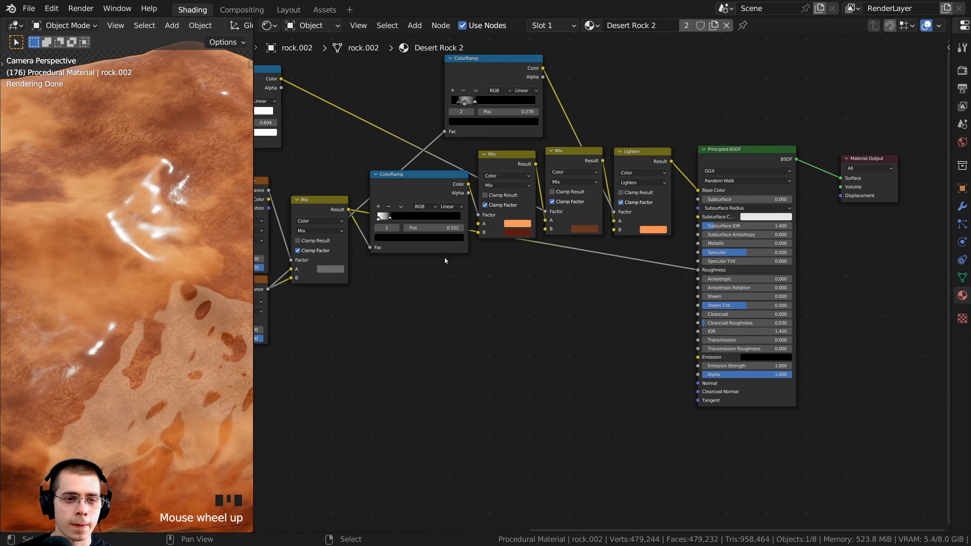
- Duplicate the ColorRamp that drives the first color Mix onto the Roughness link and reset the copy to its defaults
{"action": "right_click", "coordinate": [413, 188]}
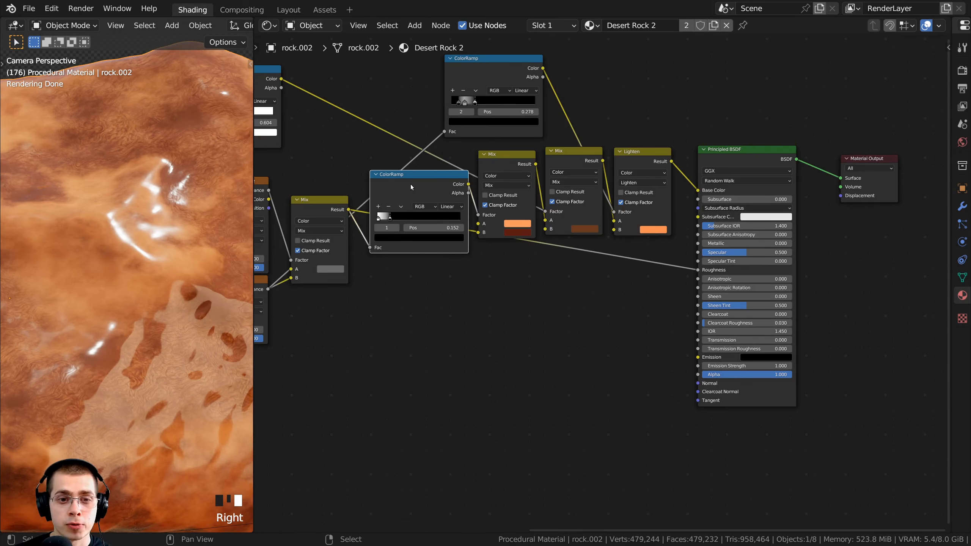
{"action": "key", "text": "shift+d"}
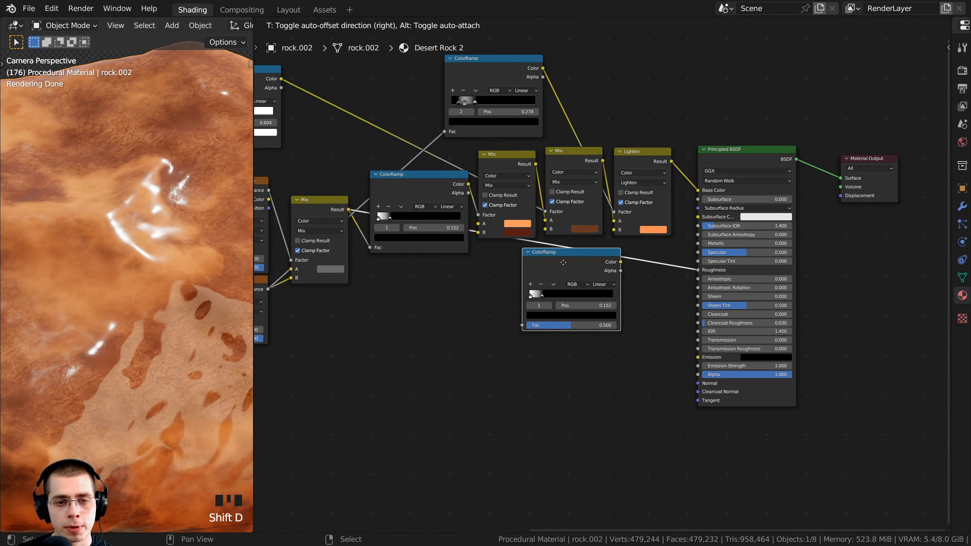
{"action": "left_click", "coordinate": [561, 262]}
{"action": "left_click", "coordinate": [554, 263]}
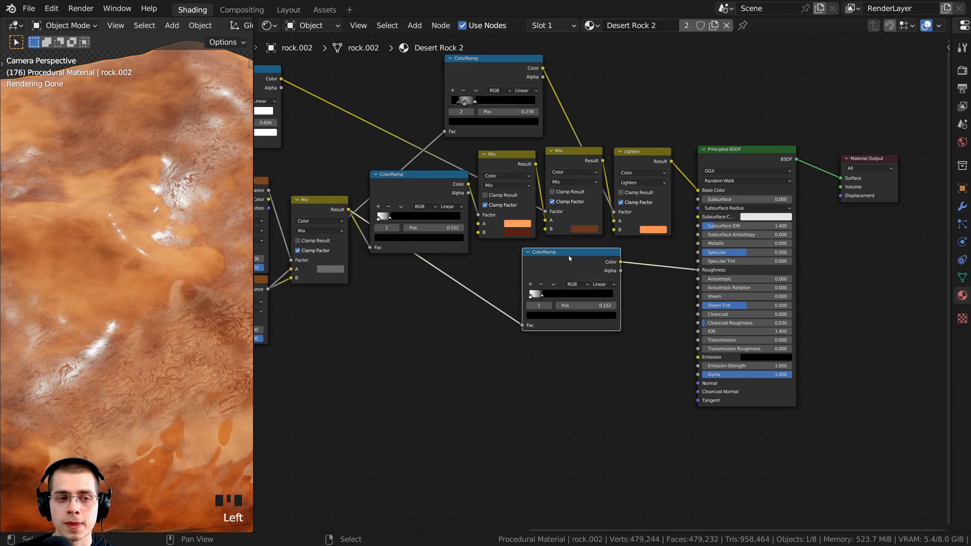
{"action": "key", "text": "BackSpace"}
{"action": "scroll", "coordinate": [554, 257], "scroll_direction": "up", "scroll_amount": 1}
{"action": "middle_click_drag", "start_coordinate": [554, 256], "coordinate": [530, 261]}
{"action": "left_click_drag", "start_coordinate": [530, 262], "coordinate": [524, 263]}
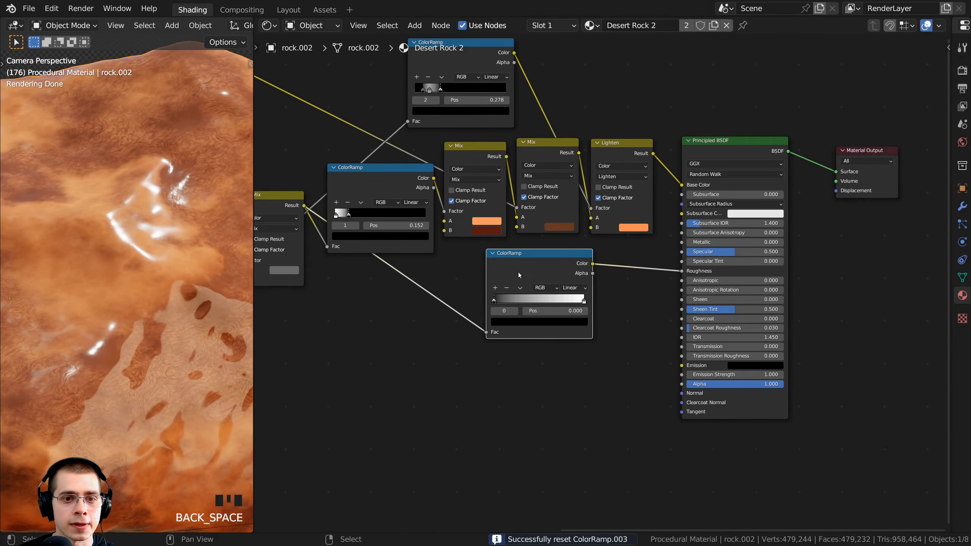
- Brighten the roughness ColorRamp's black stop to the light grey C6C6C6 and check the highlights on the rock
{"action": "scroll", "coordinate": [520, 267], "scroll_direction": "up", "scroll_amount": 1}
{"action": "middle_click_drag", "start_coordinate": [520, 266], "coordinate": [523, 289]}
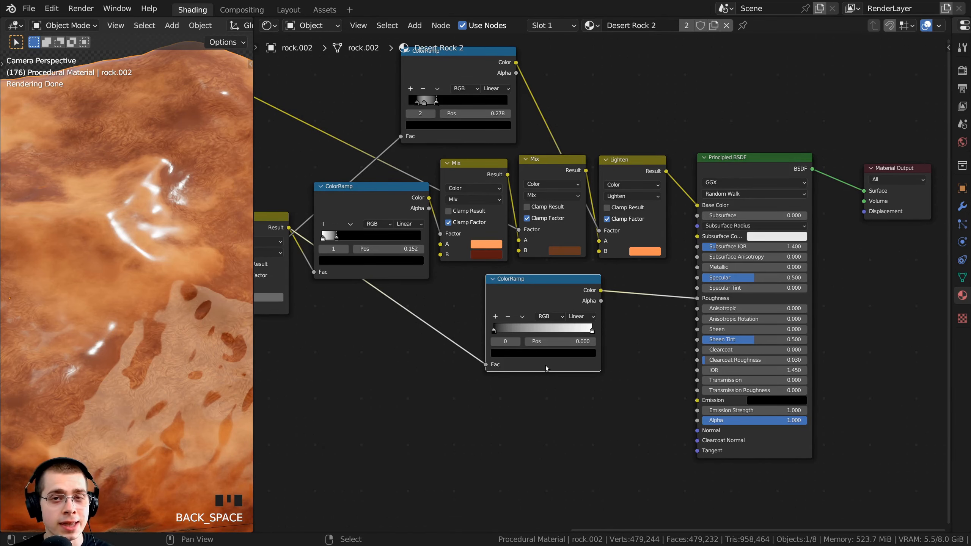
{"action": "scroll", "coordinate": [477, 370], "scroll_direction": "up", "scroll_amount": 1}
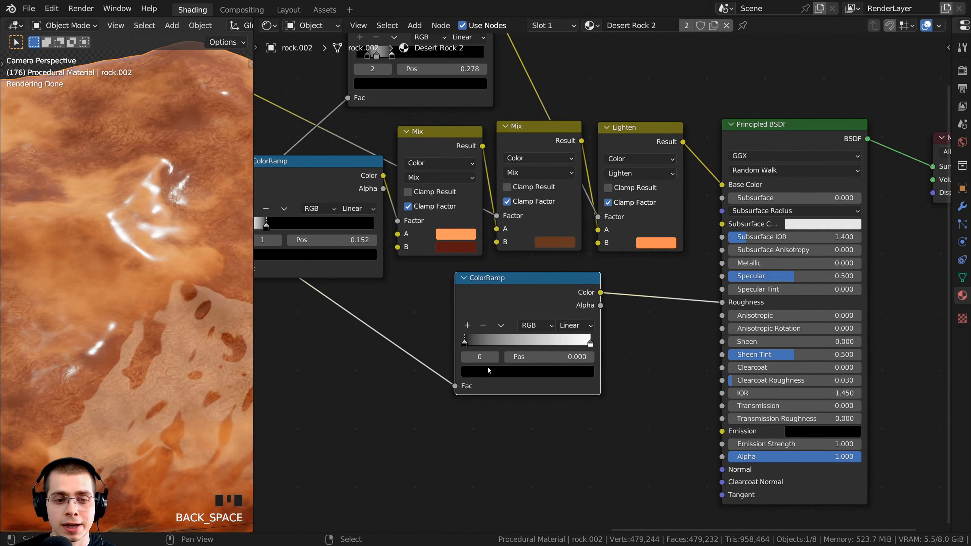
{"action": "left_click", "coordinate": [481, 372]}
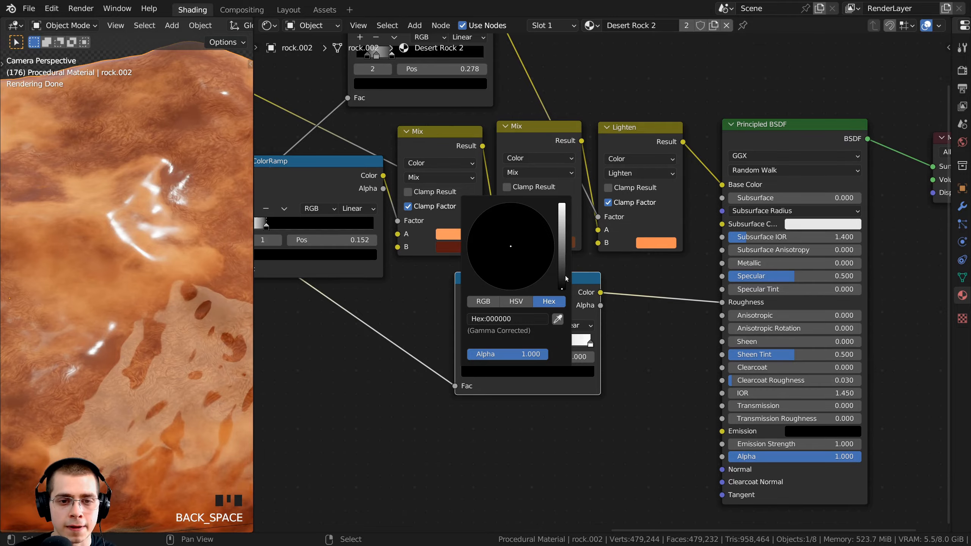
{"action": "left_click_drag", "start_coordinate": [564, 276], "coordinate": [562, 226]}
{"action": "left_click_drag", "start_coordinate": [562, 226], "coordinate": [562, 226]}
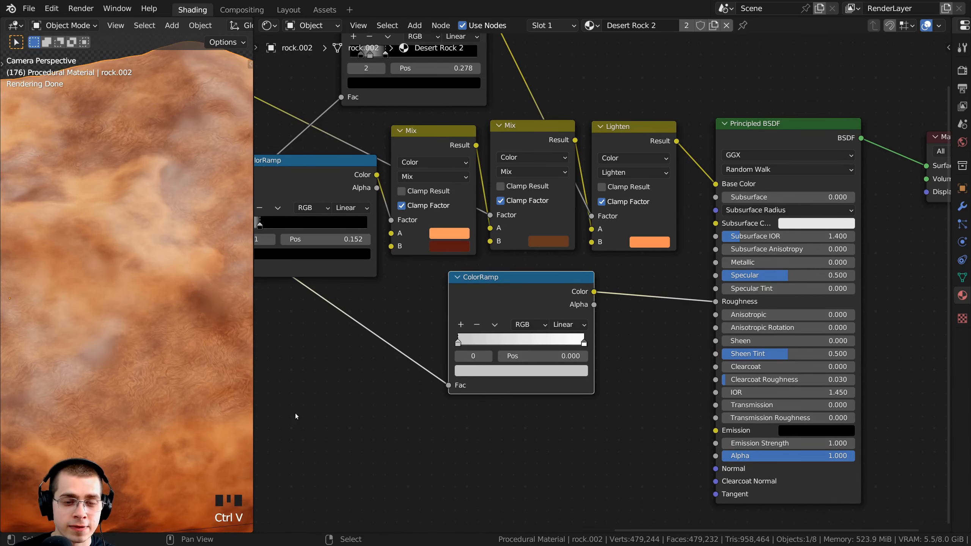
{"action": "left_click", "coordinate": [472, 373]}
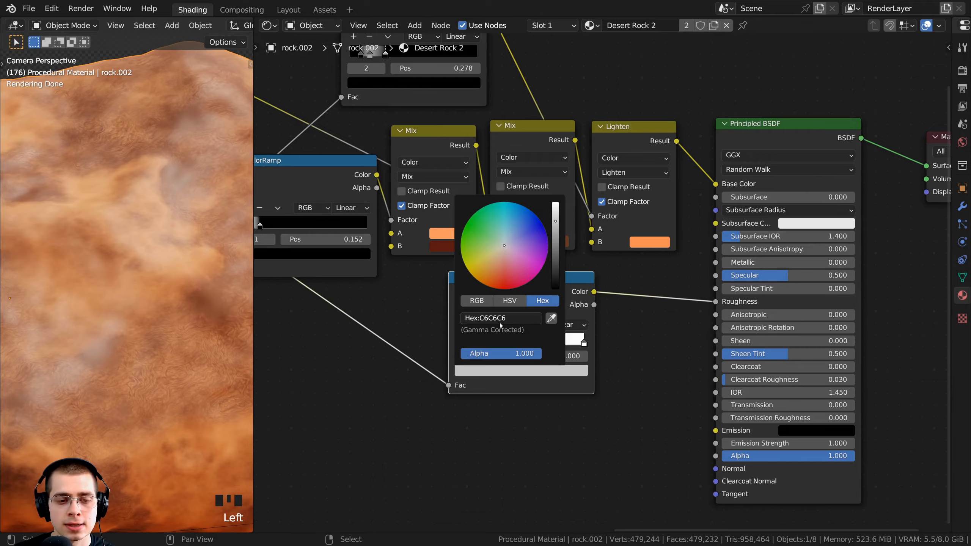
{"action": "scroll", "coordinate": [124, 228], "scroll_direction": "down", "scroll_amount": 4}
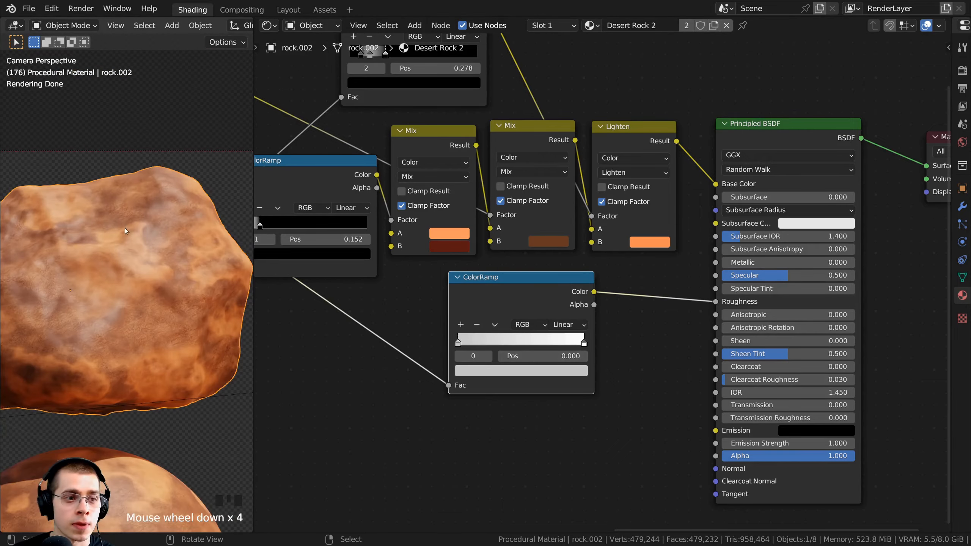
{"action": "middle_click_drag", "start_coordinate": [124, 227], "coordinate": [325, 279], "text": "shift"}
- Insert a Hue Saturation Value node between the roughness ColorRamp and the Principled BSDF's Roughness
{"action": "left_click_drag", "start_coordinate": [474, 307], "coordinate": [438, 308]}
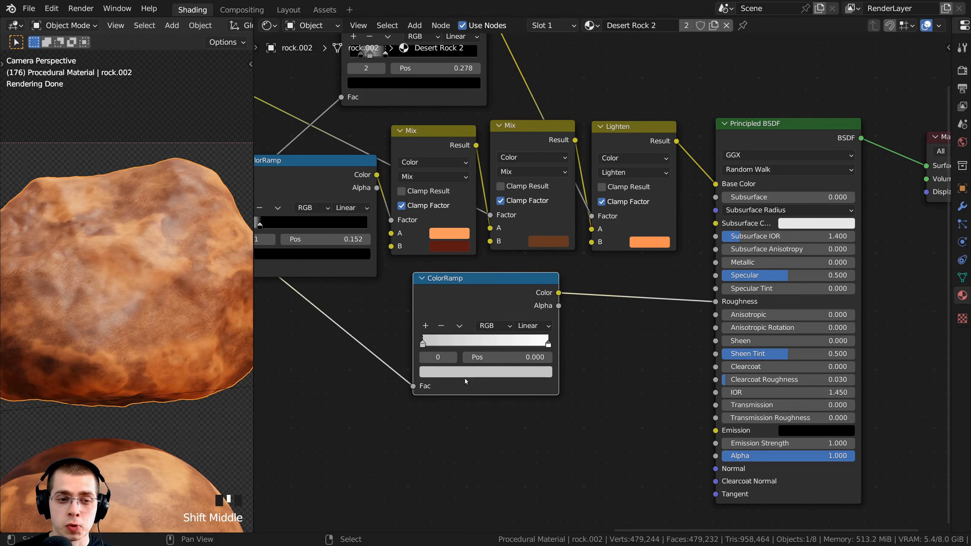
{"action": "key", "text": "shift+a"}
{"action": "left_click", "coordinate": [526, 288]}
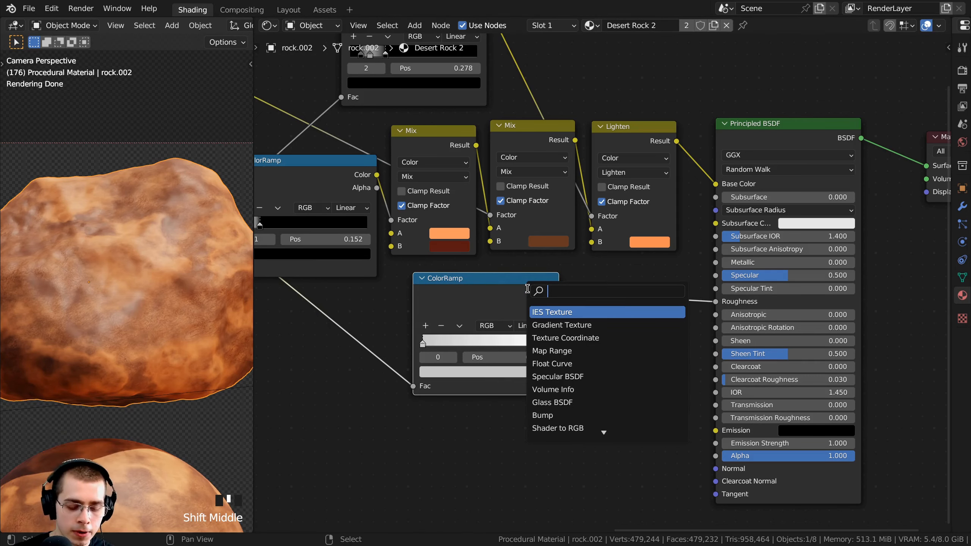
{"action": "type", "text": "hue"}
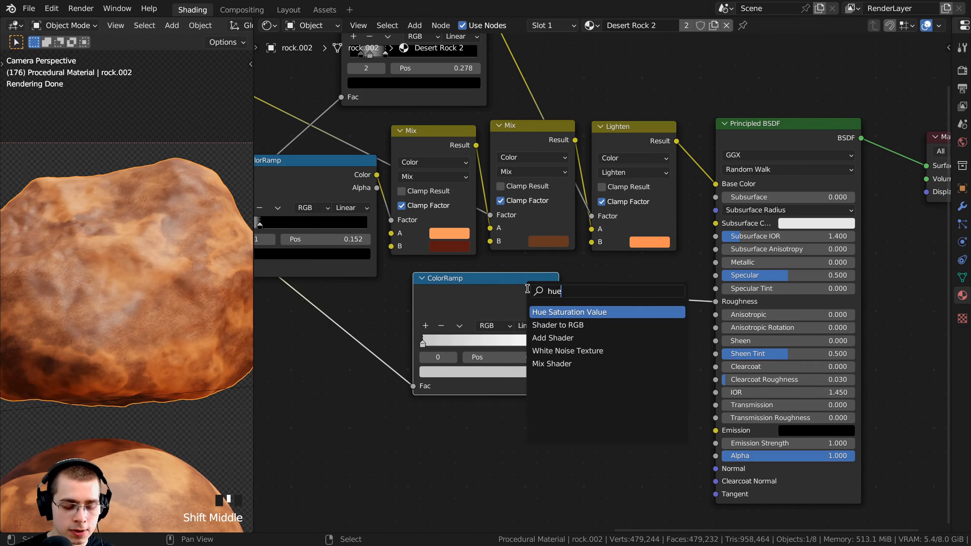
{"action": "left_click", "coordinate": [560, 311]}
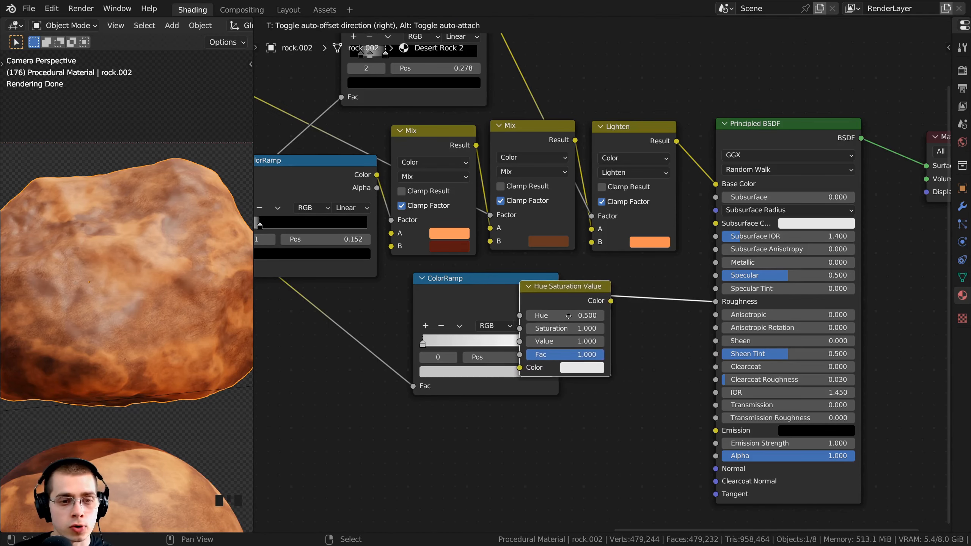
{"action": "left_click", "coordinate": [633, 317]}
{"action": "scroll", "coordinate": [672, 364], "scroll_direction": "up", "scroll_amount": 2}
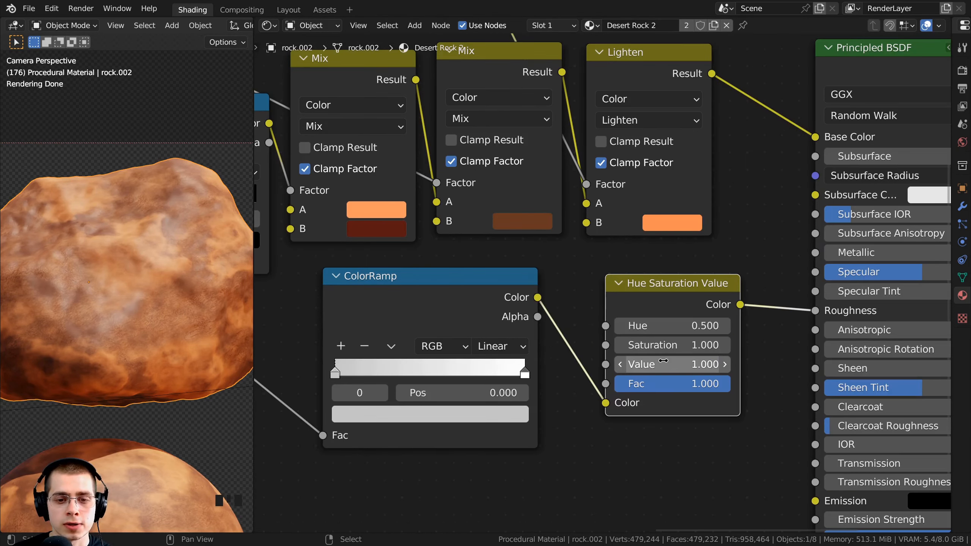
- Preview the Hue Saturation Value output on the rock, and return to the Principled BSDF shading
{"action": "left_click", "coordinate": [665, 299], "text": "ctrl+shift"}
{"action": "mouse_move", "coordinate": [672, 364]}
{"action": "left_mouse_down"}
{"action": "mouse_move", "coordinate": [695, 364]}
{"action": "mouse_move", "coordinate": [650, 364]}
{"action": "mouse_move", "coordinate": [695, 364]}
{"action": "mouse_move", "coordinate": [650, 364]}
{"action": "mouse_move", "coordinate": [695, 364]}
{"action": "mouse_move", "coordinate": [650, 364]}
{"action": "mouse_move", "coordinate": [672, 364]}
{"action": "left_mouse_up"}
{"action": "scroll", "coordinate": [673, 364], "scroll_direction": "down", "scroll_amount": 3}
{"action": "middle_click", "coordinate": [711, 154]}
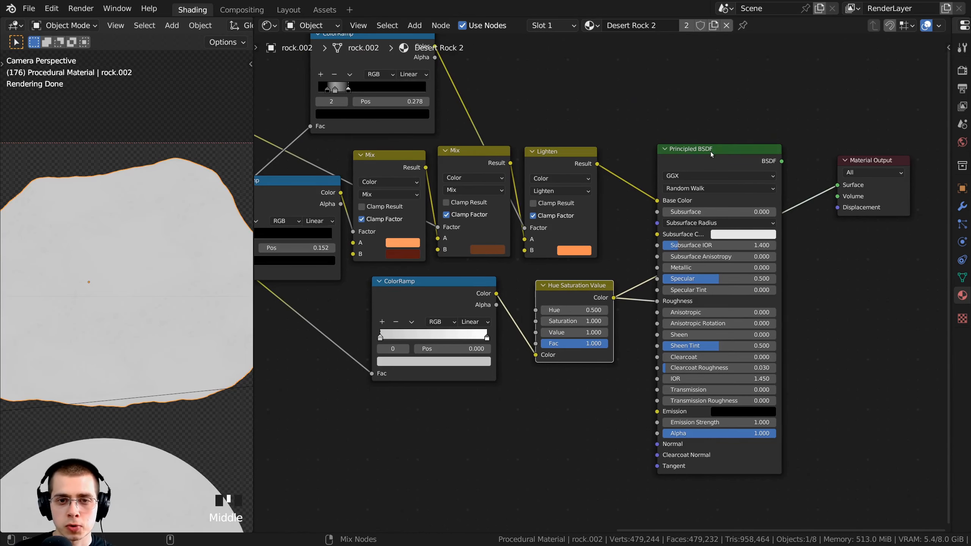
{"action": "left_click", "coordinate": [711, 154], "text": "ctrl+shift"}
{"action": "scroll", "coordinate": [606, 283], "scroll_direction": "up", "scroll_amount": 2}
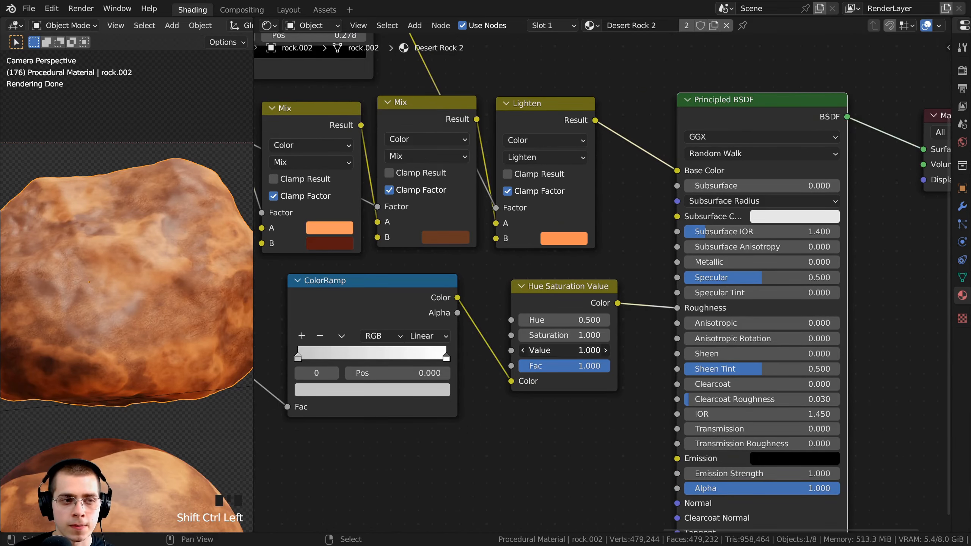
- Connect the Distance output of the Distance to Edge Voronoi to the Principled BSDF's Normal and inspect both sample objects
{"action": "scroll", "coordinate": [572, 346], "scroll_direction": "down", "scroll_amount": 2}
{"action": "middle_click_drag", "start_coordinate": [528, 338], "coordinate": [765, 295]}
{"action": "key", "text": "a"}
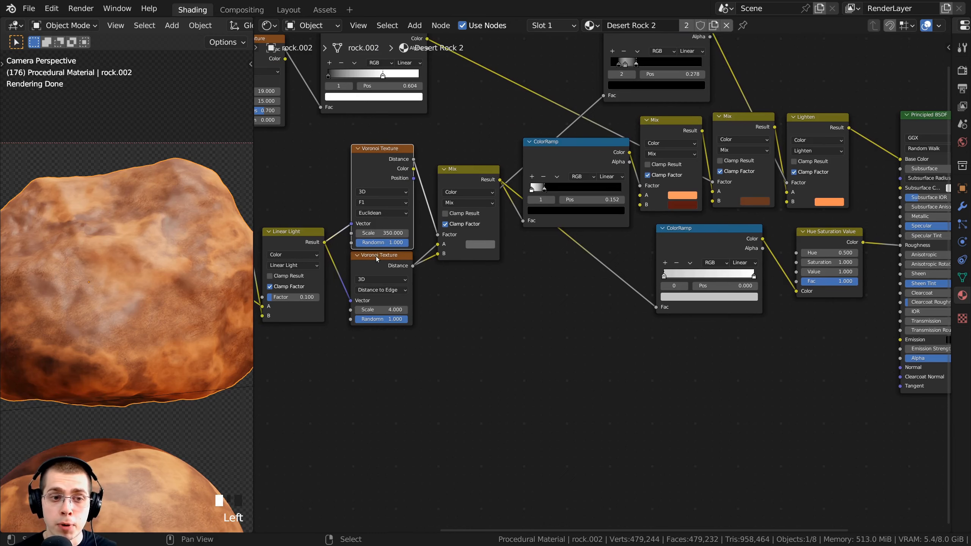
{"action": "left_click", "coordinate": [376, 259]}
{"action": "left_click", "coordinate": [370, 150]}
{"action": "middle_click_drag", "start_coordinate": [674, 263], "coordinate": [623, 250]}
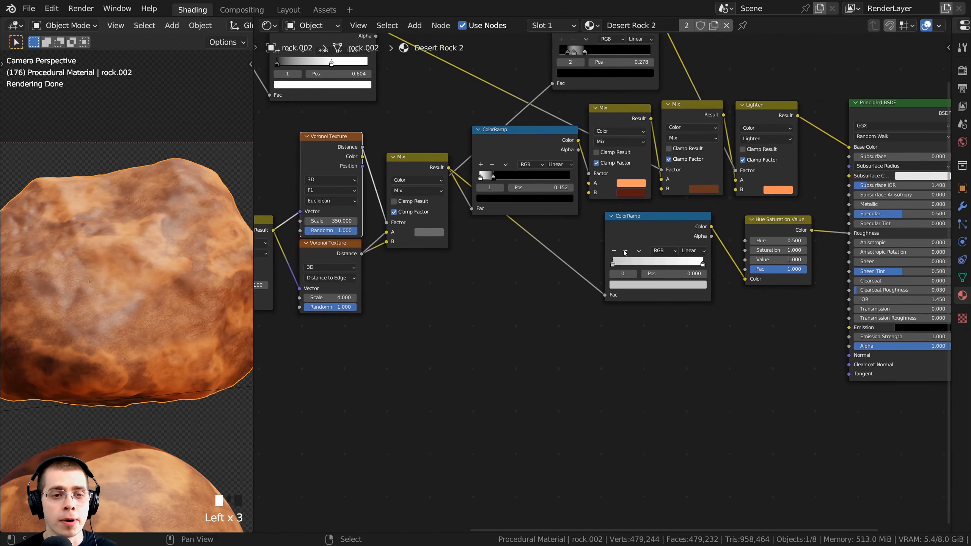
{"action": "scroll", "coordinate": [320, 241], "scroll_direction": "up", "scroll_amount": 1}
{"action": "left_click", "coordinate": [321, 241]}
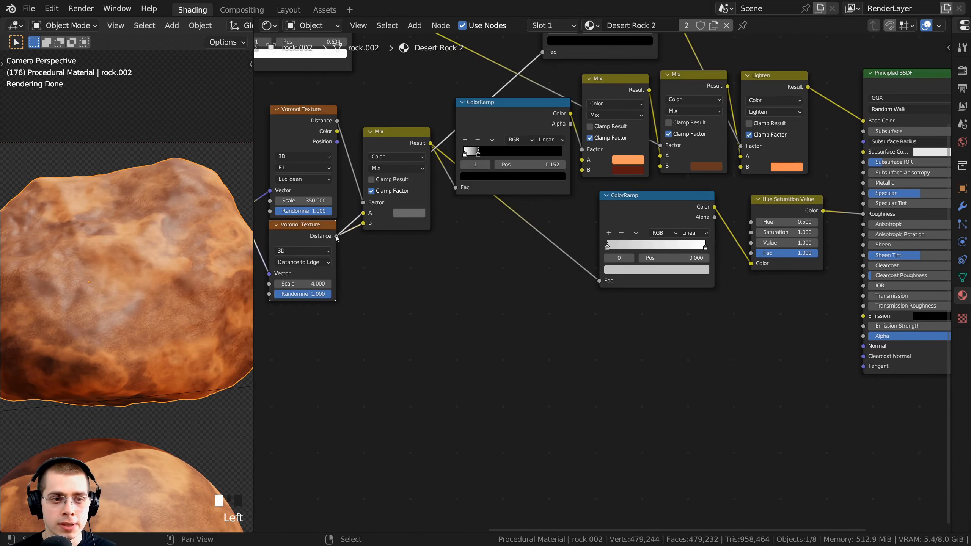
{"action": "left_click_drag", "start_coordinate": [336, 236], "coordinate": [863, 347]}
{"action": "middle_click_drag", "start_coordinate": [186, 353], "coordinate": [187, 244], "text": "shift"}
{"action": "scroll", "coordinate": [193, 467], "scroll_direction": "down", "scroll_amount": 2}
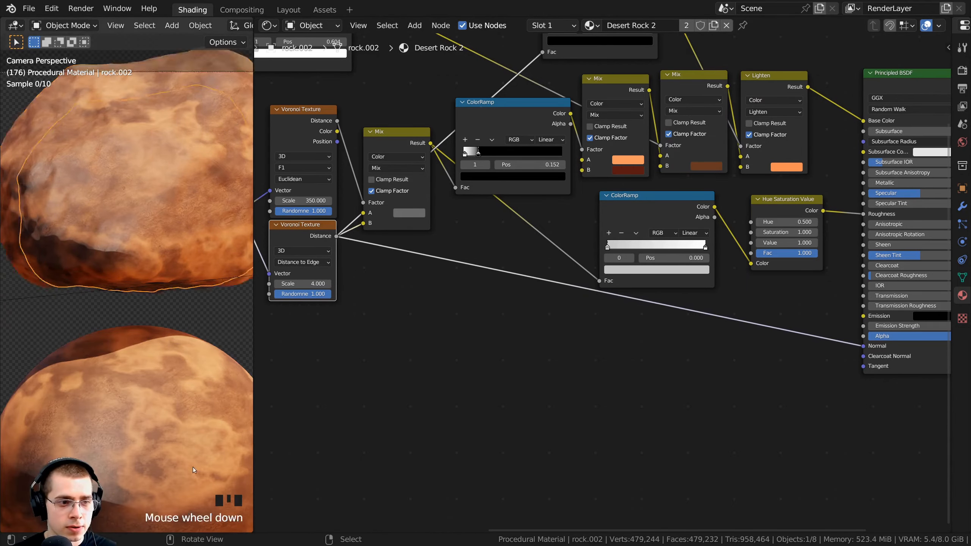
{"action": "middle_click_drag", "start_coordinate": [193, 467], "coordinate": [191, 442], "text": "shift"}
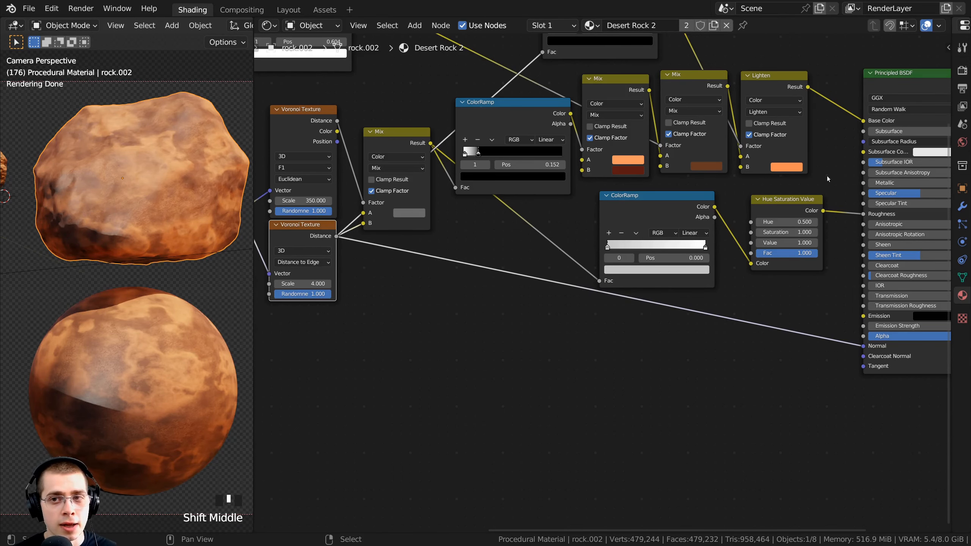
- Insert a Bump node on the Normal link and move the incoming Voronoi Distance link to the Bump's Height
{"action": "middle_click_drag", "start_coordinate": [461, 293], "coordinate": [453, 293], "text": "shift"}
{"action": "key", "text": "shift+a"}
{"action": "left_click", "coordinate": [443, 273]}
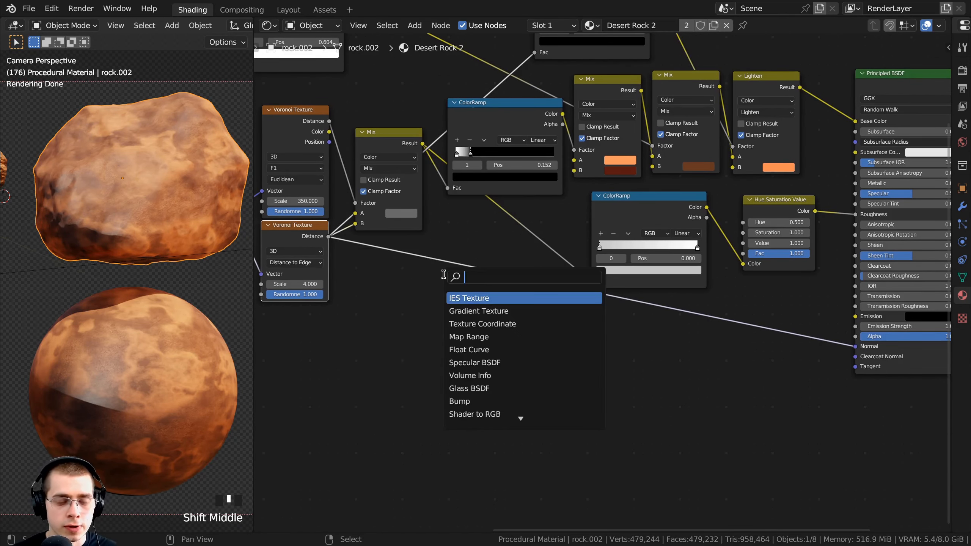
{"action": "type", "text": "bump"}
{"action": "key", "text": "Return"}
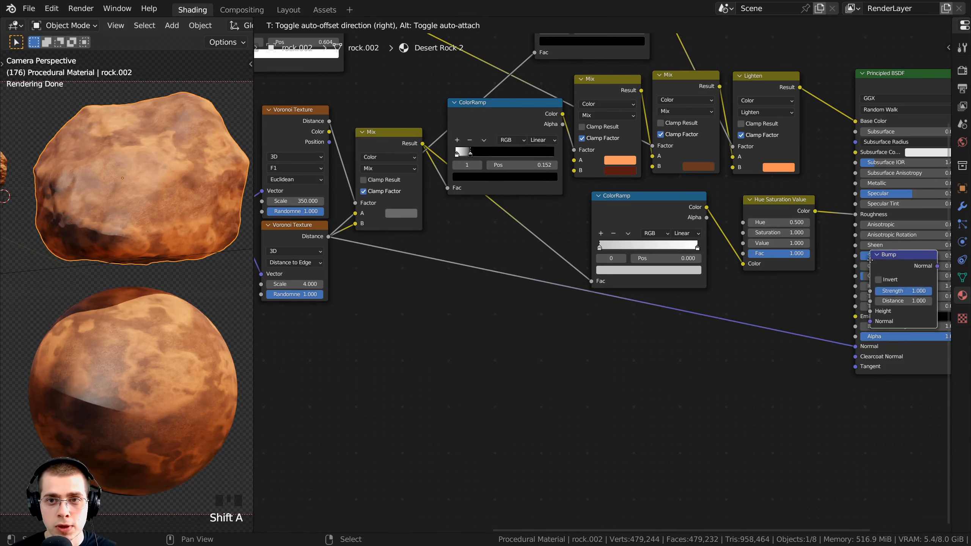
{"action": "left_click", "coordinate": [689, 313]}
{"action": "scroll", "coordinate": [684, 416], "scroll_direction": "up", "scroll_amount": 1}
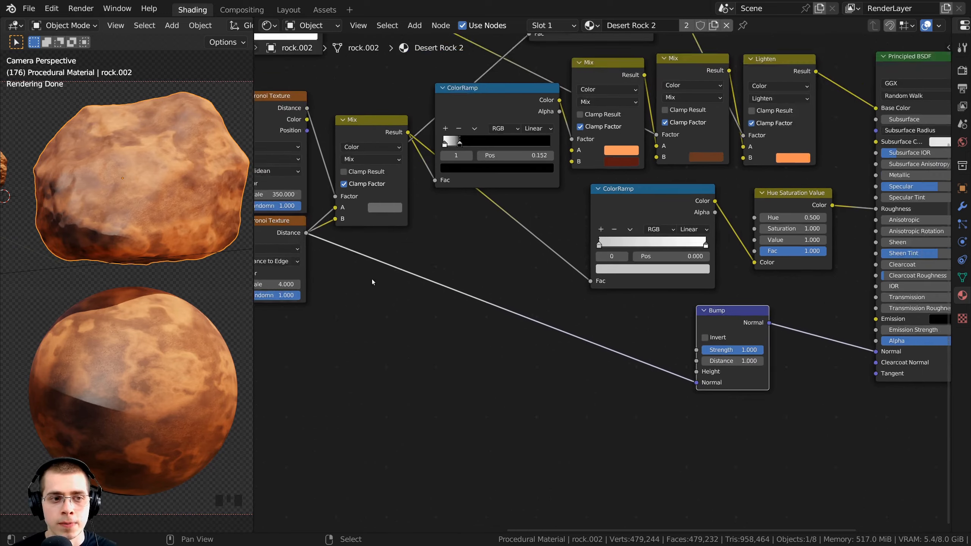
{"action": "scroll", "coordinate": [682, 423], "scroll_direction": "up", "scroll_amount": 4}
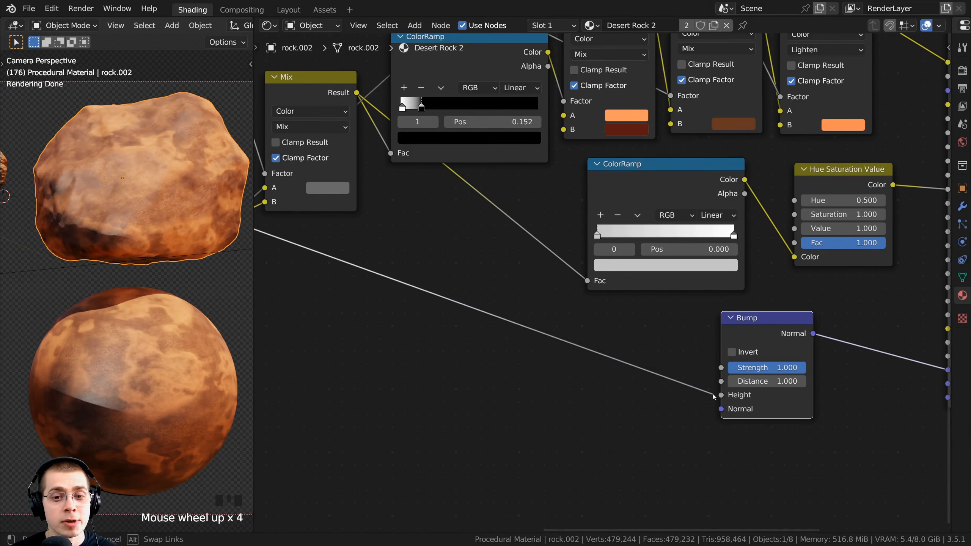
{"action": "left_click_drag", "start_coordinate": [720, 408], "coordinate": [721, 396]}
{"action": "middle_click_drag", "start_coordinate": [289, 171], "coordinate": [247, 179]}
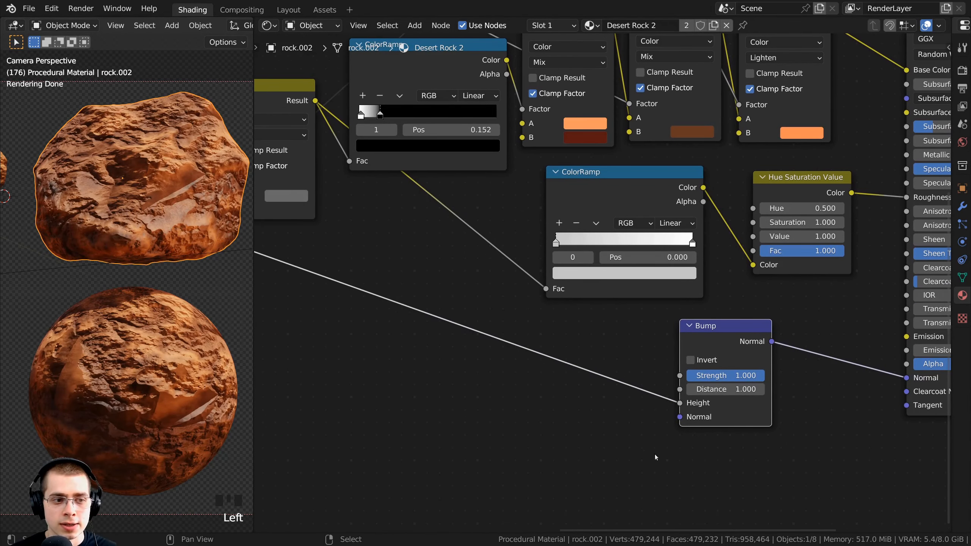
- Set the Bump node's Strength to 0.2
{"action": "left_click", "coordinate": [734, 379]}
{"action": "type", "text": "."}
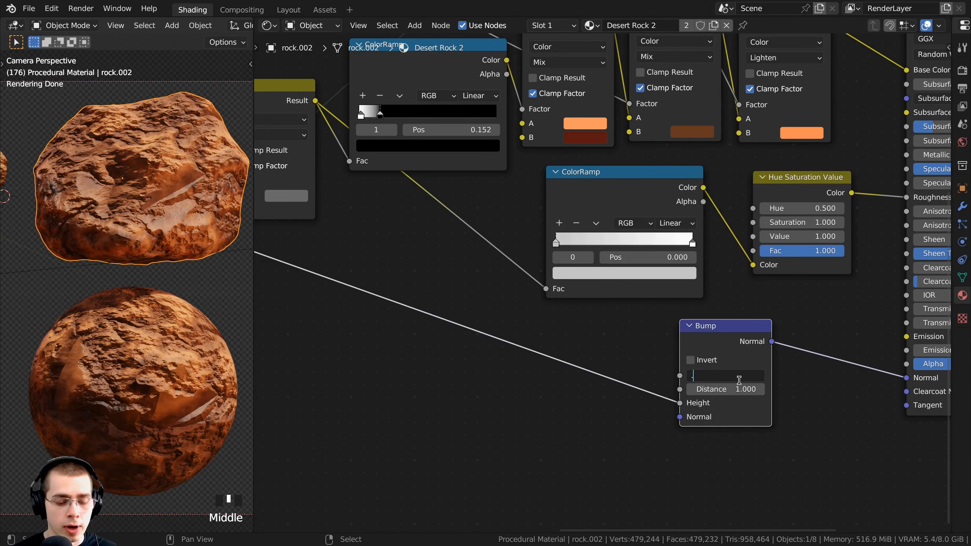
{"action": "type", "text": "2"}
{"action": "key", "text": "Return"}
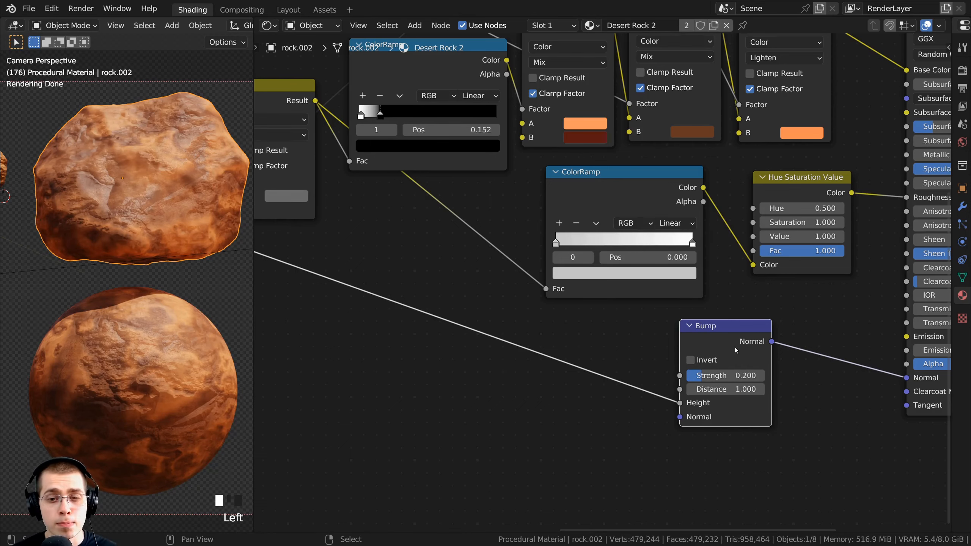
{"action": "left_click_drag", "start_coordinate": [720, 347], "coordinate": [662, 341]}
{"action": "scroll", "coordinate": [404, 280], "scroll_direction": "down", "scroll_amount": 4}
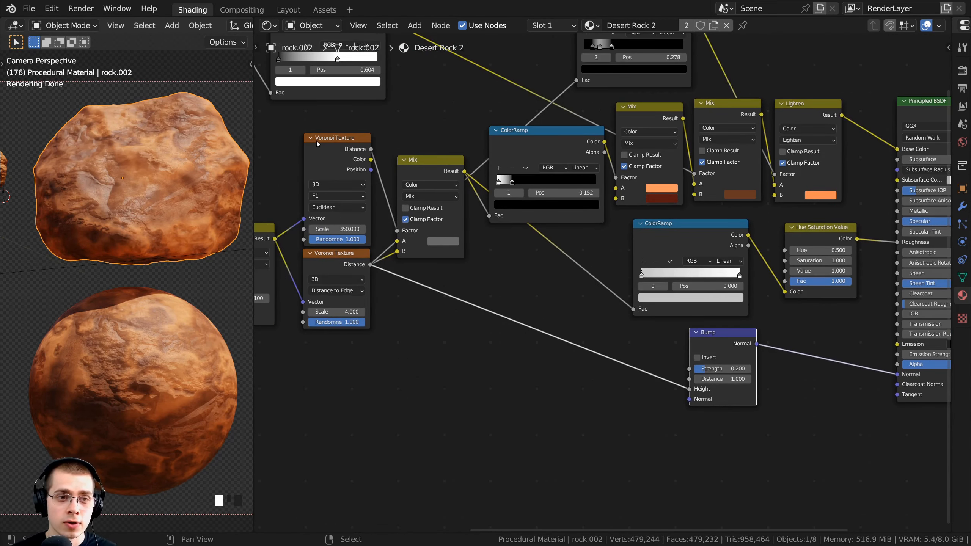
- Duplicate the Bump node onto the link between the first Bump and the Principled BSDF's Normal
{"action": "left_click", "coordinate": [316, 141]}
{"action": "left_click", "coordinate": [623, 342]}
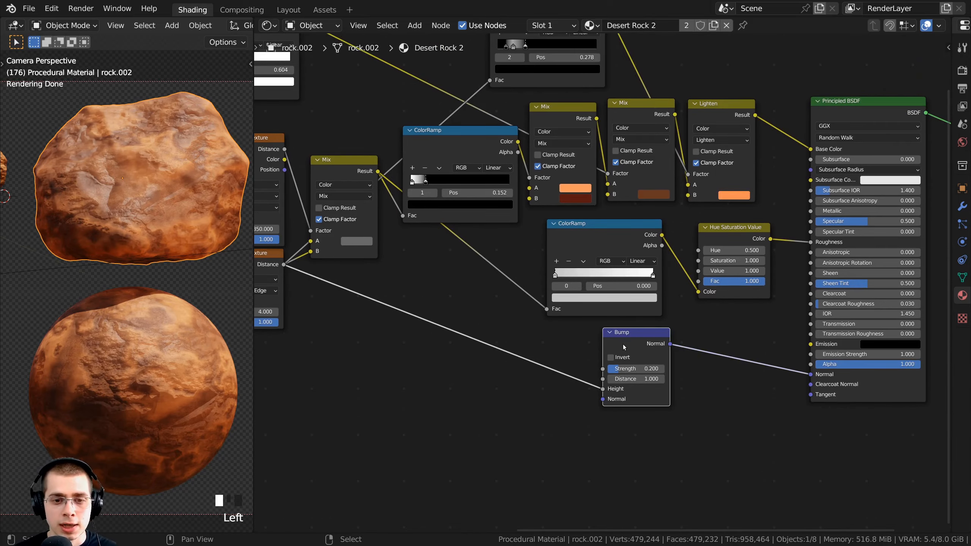
{"action": "scroll", "coordinate": [622, 345], "scroll_direction": "up", "scroll_amount": 1}
{"action": "key", "text": "shift+d"}
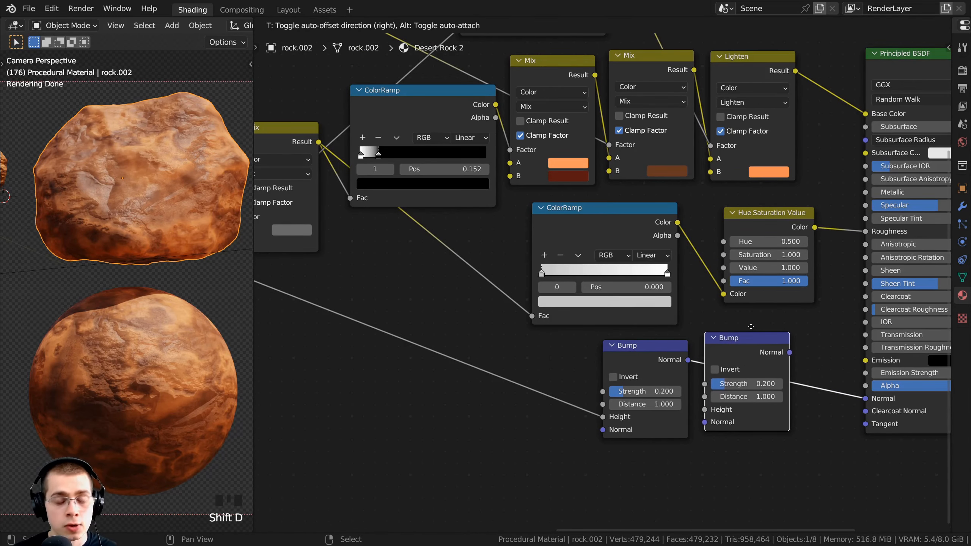
{"action": "left_click", "coordinate": [763, 337]}
{"action": "scroll", "coordinate": [592, 303], "scroll_direction": "down", "scroll_amount": 2}
- Connect the Distance output of the F1 Voronoi with scale 350 to the second Bump's Height
{"action": "mouse_move", "coordinate": [327, 180]}
{"action": "middle_mouse_down"}
{"action": "mouse_move", "coordinate": [421, 206]}
{"action": "mouse_move", "coordinate": [332, 185]}
{"action": "middle_mouse_up"}
{"action": "scroll", "coordinate": [332, 186], "scroll_direction": "up", "scroll_amount": 1}
{"action": "left_click", "coordinate": [341, 164]}
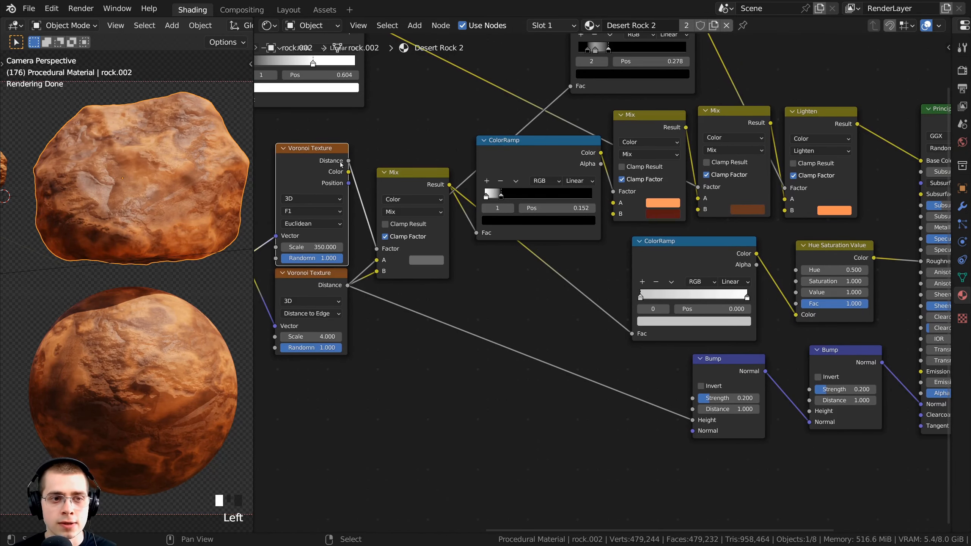
{"action": "left_click_drag", "start_coordinate": [348, 164], "coordinate": [810, 412]}
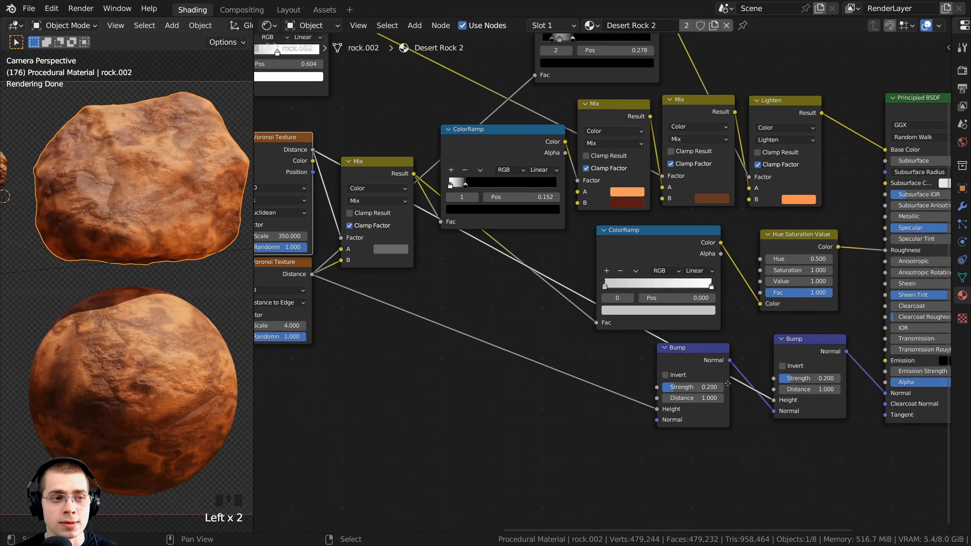
- Preview the two Bump nodes alternately on the rock and examine how the fine bump affects the surface detail
{"action": "scroll", "coordinate": [503, 302], "scroll_direction": "up", "scroll_amount": 2}
{"action": "left_click", "coordinate": [512, 267], "text": "ctrl+shift"}
{"action": "left_click", "coordinate": [673, 258], "text": "ctrl+shift"}
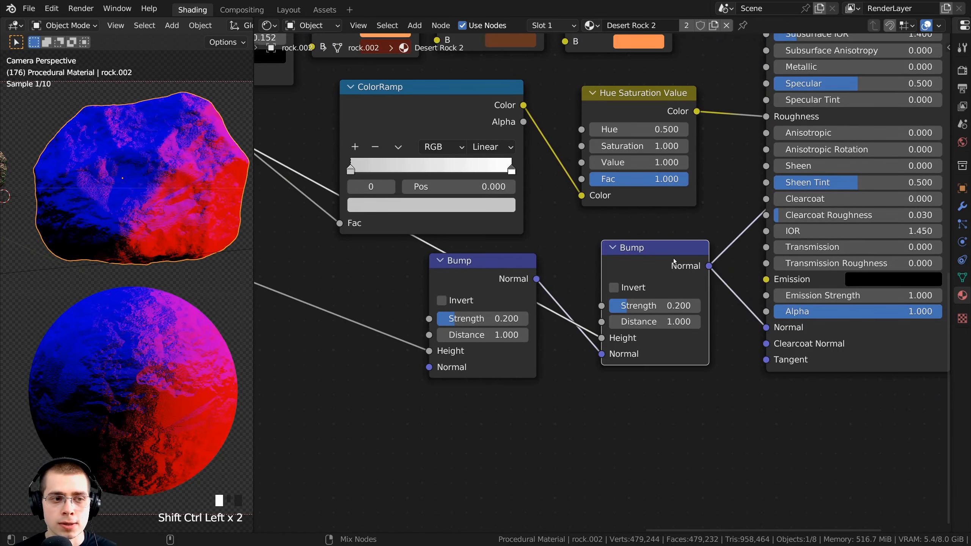
{"action": "left_click", "coordinate": [491, 257], "text": "ctrl+shift"}
{"action": "left_click", "coordinate": [673, 258], "text": "ctrl+shift"}
{"action": "middle_click_drag", "start_coordinate": [134, 208], "coordinate": [134, 268], "text": "shift"}
{"action": "left_click_drag", "start_coordinate": [483, 318], "coordinate": [506, 318]}
{"action": "right_click", "coordinate": [507, 319]}
{"action": "left_click_drag", "start_coordinate": [668, 307], "coordinate": [700, 307]}
{"action": "right_click", "coordinate": [657, 306]}
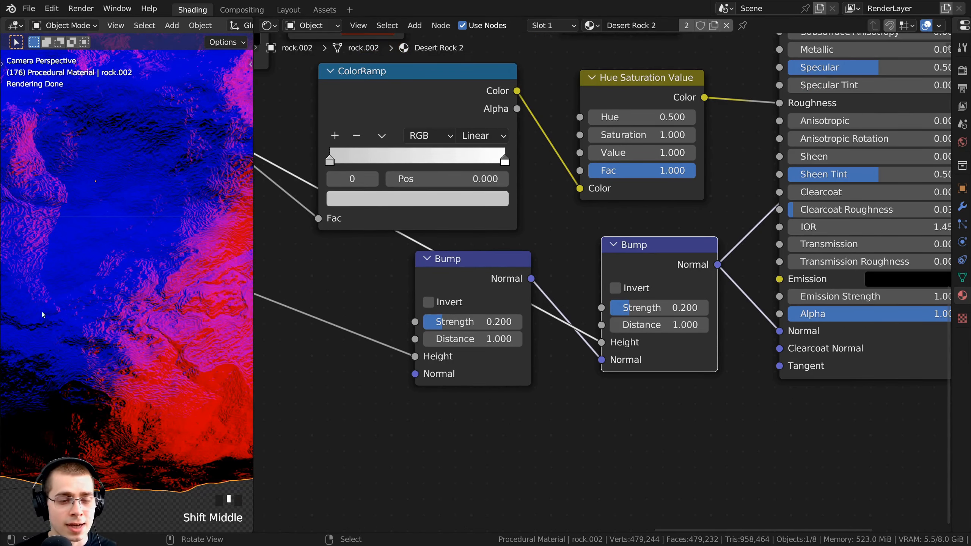
{"action": "scroll", "coordinate": [177, 270], "scroll_direction": "up", "scroll_amount": 2}
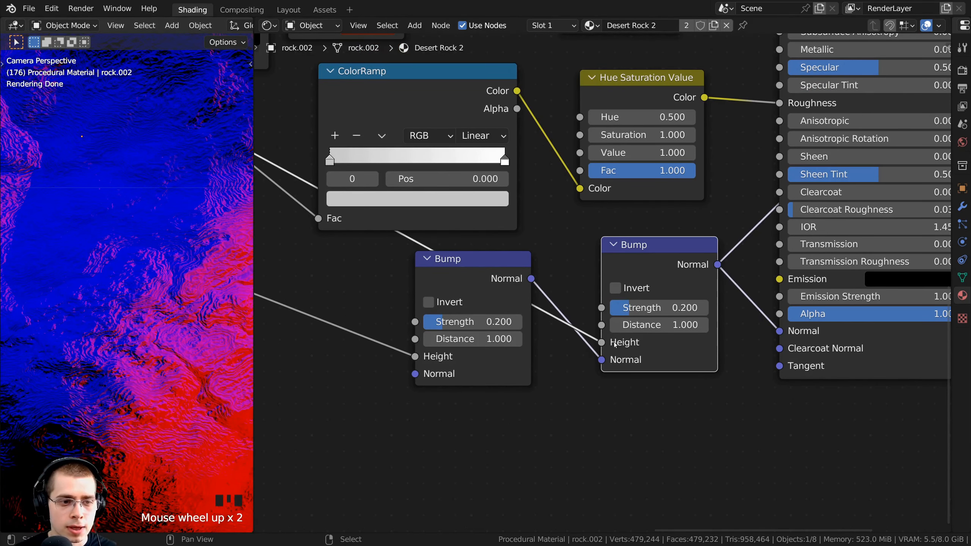
- Set the second Bump's Strength to 0.1 and return the preview to the Principled BSDF
{"action": "left_click", "coordinate": [646, 311]}
{"action": "type", "text": "0.2"}
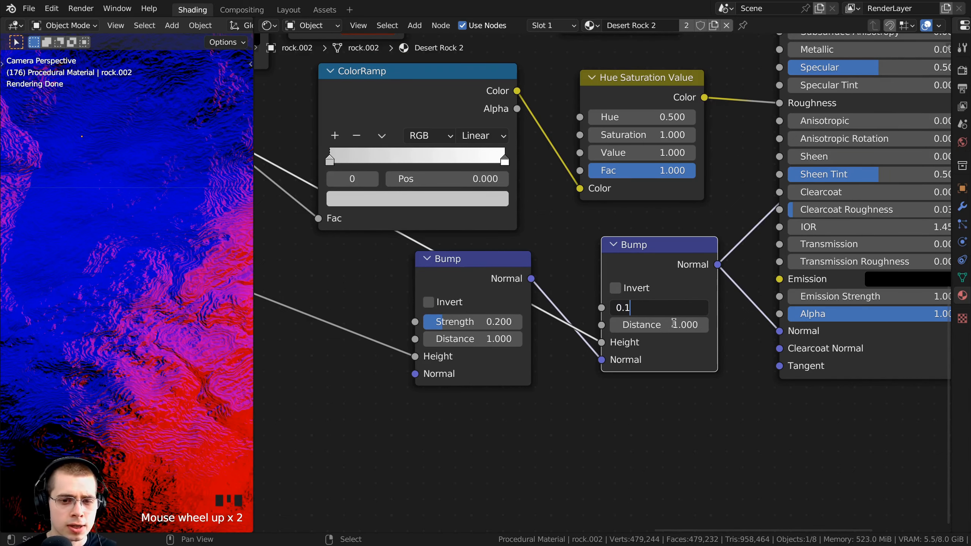
{"action": "key", "text": "Return"}
{"action": "scroll", "coordinate": [672, 282], "scroll_direction": "down", "scroll_amount": 3}
{"action": "middle_click_drag", "start_coordinate": [672, 282], "coordinate": [582, 430]}
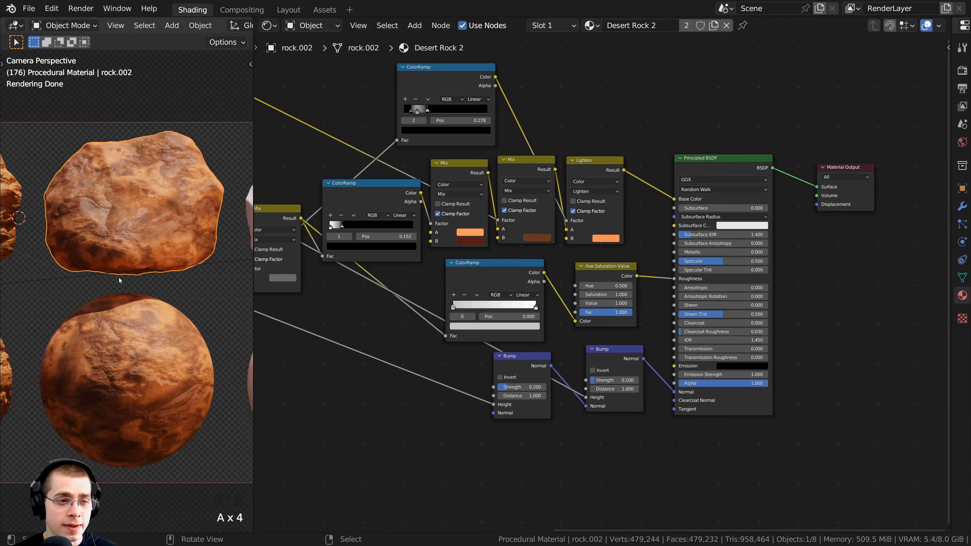
- Preview the Distance to Edge Voronoi on the rock and examine its black-and-white pattern up close
{"action": "middle_click_drag", "start_coordinate": [573, 268], "coordinate": [619, 270]}
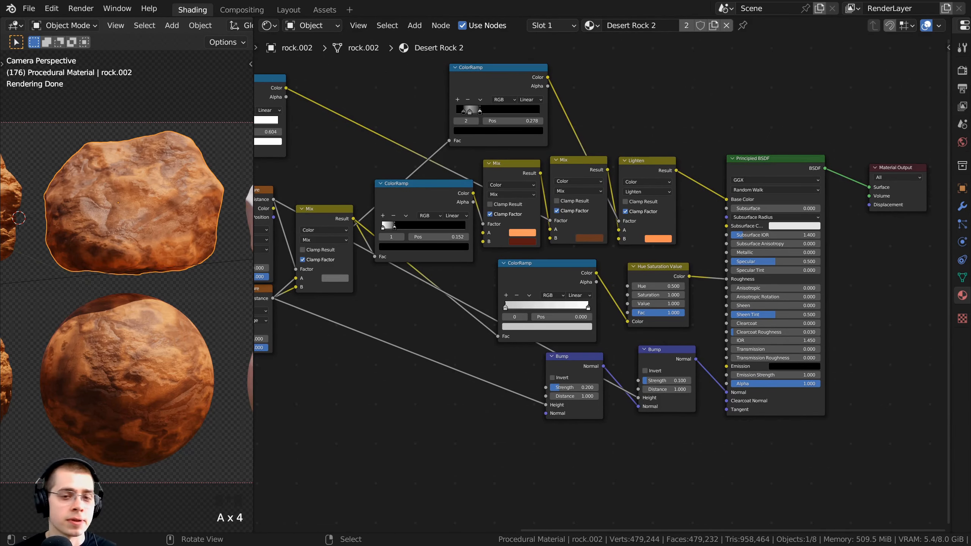
{"action": "scroll", "coordinate": [422, 244], "scroll_direction": "up", "scroll_amount": 5}
{"action": "middle_click_drag", "start_coordinate": [272, 301], "coordinate": [457, 286]}
{"action": "left_click", "coordinate": [390, 240]}
{"action": "left_click", "coordinate": [422, 275], "text": "ctrl+shift"}
{"action": "scroll", "coordinate": [120, 93], "scroll_direction": "up", "scroll_amount": 3}
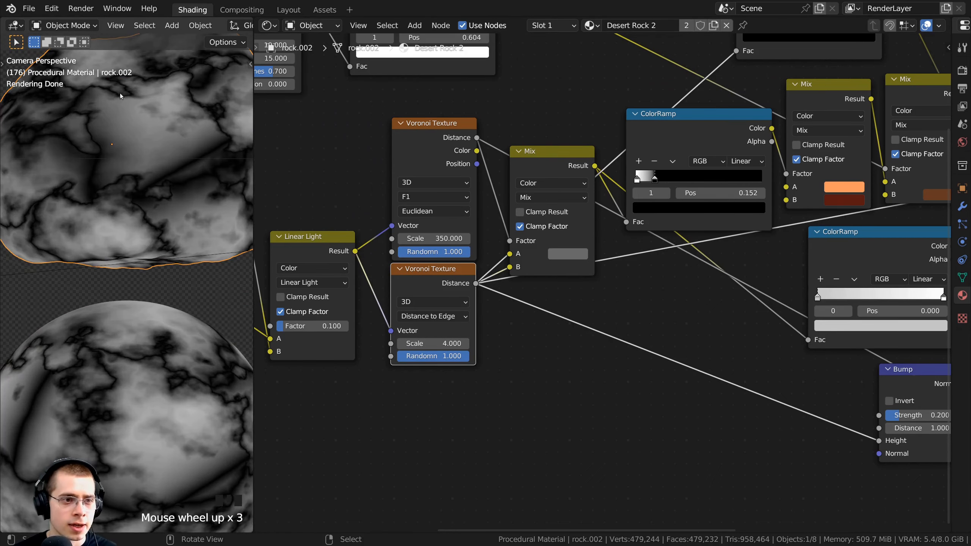
{"action": "left_click_drag", "start_coordinate": [417, 283], "coordinate": [416, 284]}
- Connect the Distance to Edge Voronoi's Distance to the Material Output's Displacement and relink the Principled BSDF to Surface
{"action": "scroll", "coordinate": [535, 312], "scroll_direction": "down", "scroll_amount": 5}
{"action": "middle_click_drag", "start_coordinate": [531, 310], "coordinate": [350, 279]}
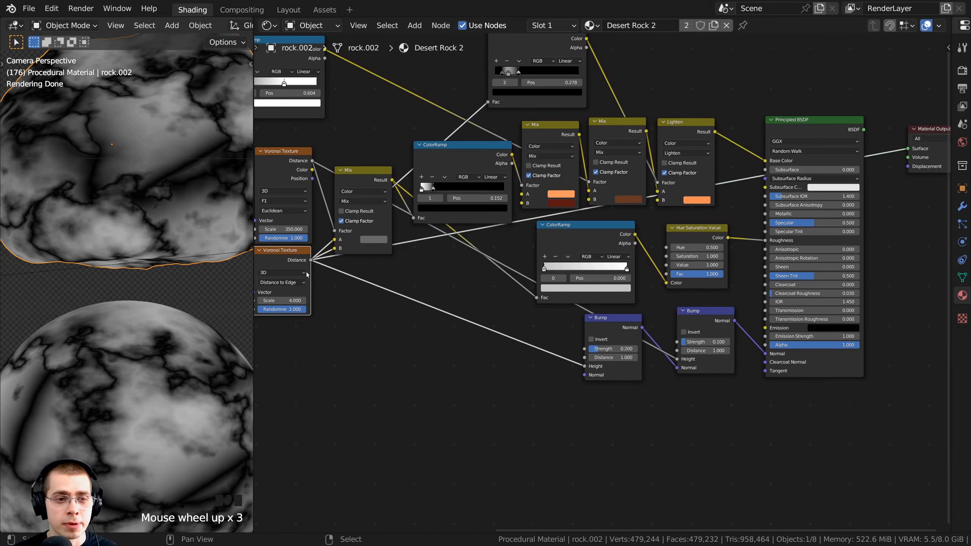
{"action": "left_click_drag", "start_coordinate": [310, 261], "coordinate": [908, 171]}
{"action": "middle_click_drag", "start_coordinate": [779, 107], "coordinate": [687, 133]}
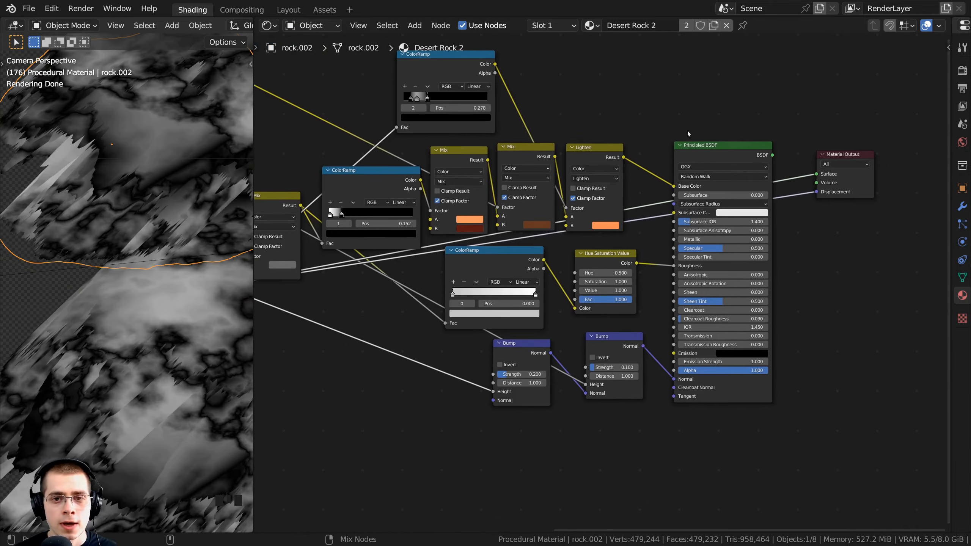
{"action": "left_click", "coordinate": [698, 152], "text": "ctrl+shift"}
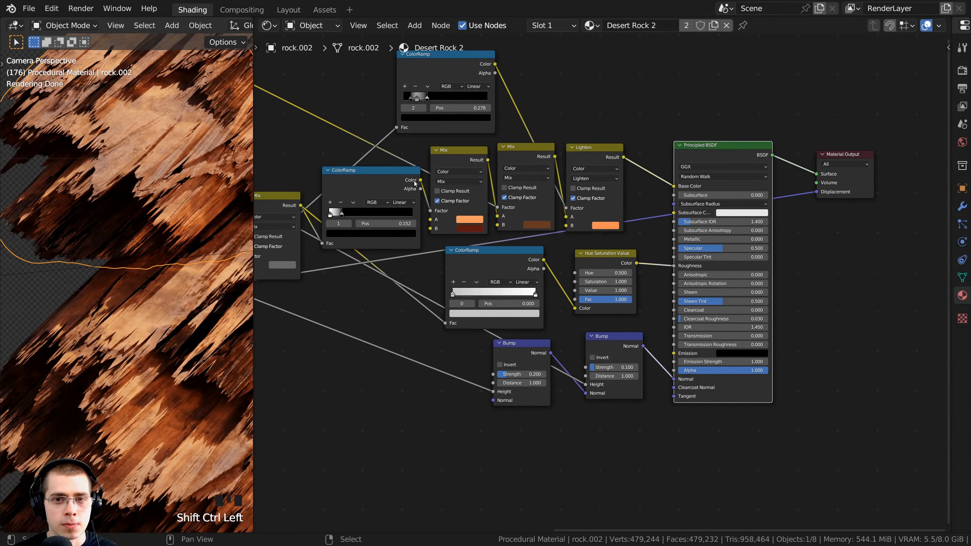
{"action": "scroll", "coordinate": [165, 216], "scroll_direction": "down", "scroll_amount": 5}
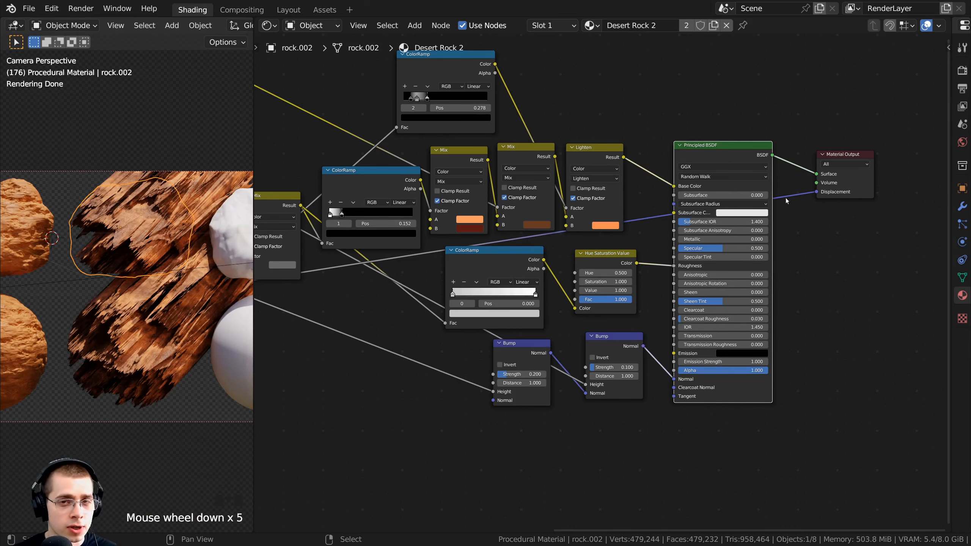
- Add a Displacement node on the link into the Material Output's Displacement and place it below the Principled BSDF
{"action": "scroll", "coordinate": [681, 172], "scroll_direction": "up", "scroll_amount": 1}
{"action": "key", "text": "shift+a"}
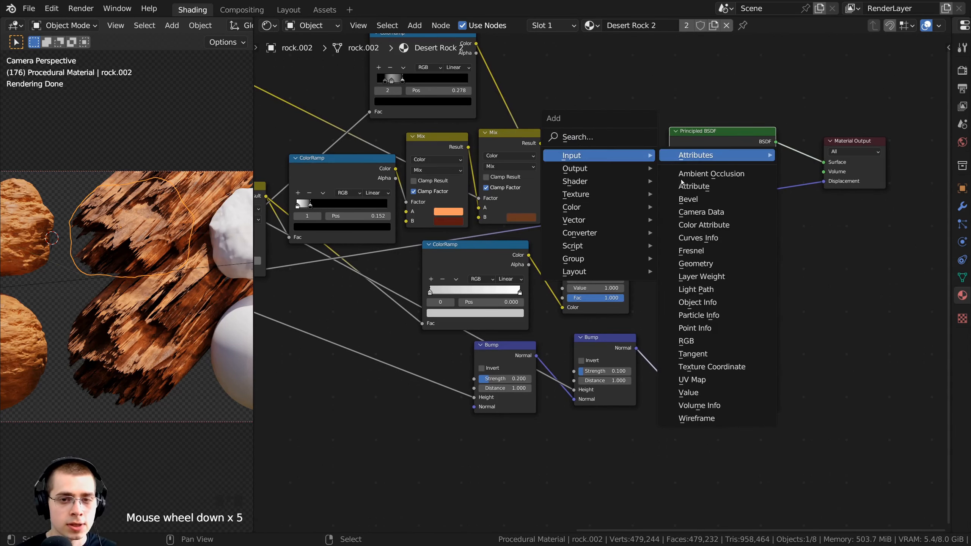
{"action": "left_click", "coordinate": [634, 141]}
{"action": "type", "text": "dis"}
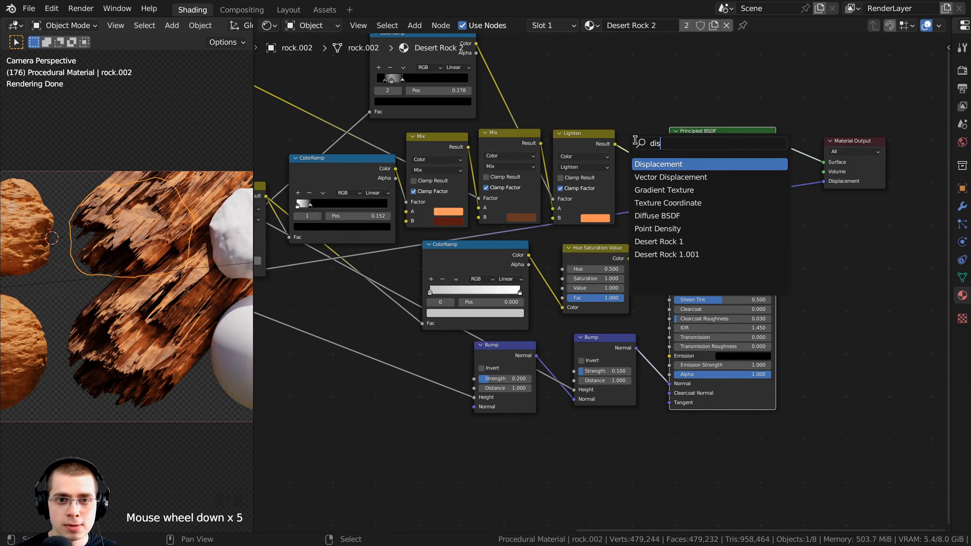
{"action": "key", "text": "Return"}
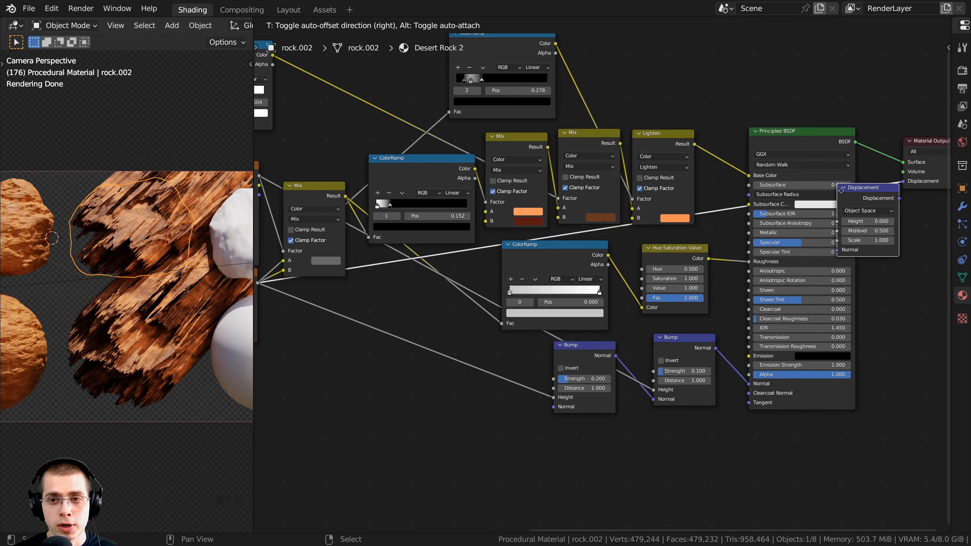
{"action": "left_click", "coordinate": [842, 188]}
{"action": "left_click_drag", "start_coordinate": [832, 194], "coordinate": [827, 434]}
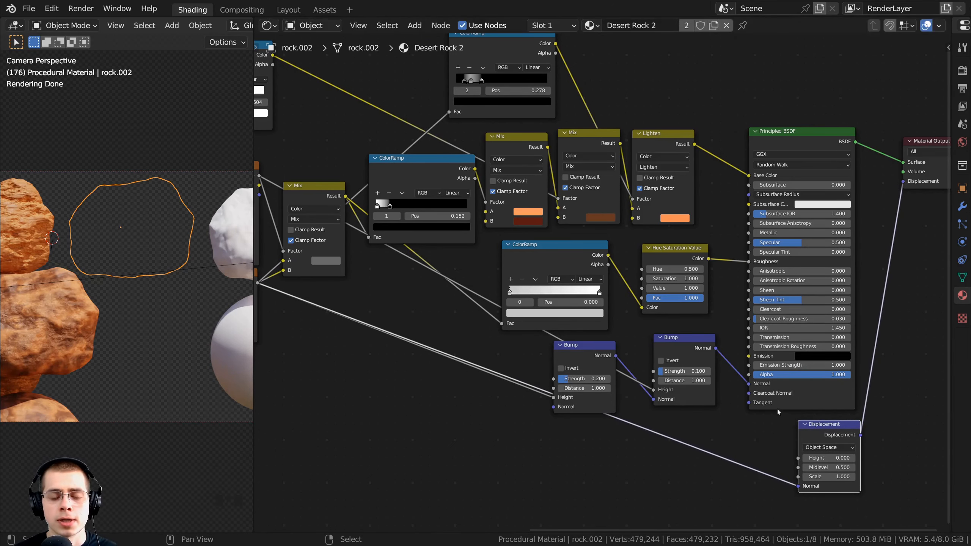
- Add a reroute point on the Voronoi-to-Displacement link and move it below the Bump nodes to route the link clear of them
{"action": "scroll", "coordinate": [707, 402], "scroll_direction": "down", "scroll_amount": 2}
{"action": "middle_click_drag", "start_coordinate": [643, 389], "coordinate": [593, 286]}
{"action": "middle_click_drag", "start_coordinate": [350, 214], "coordinate": [394, 235]}
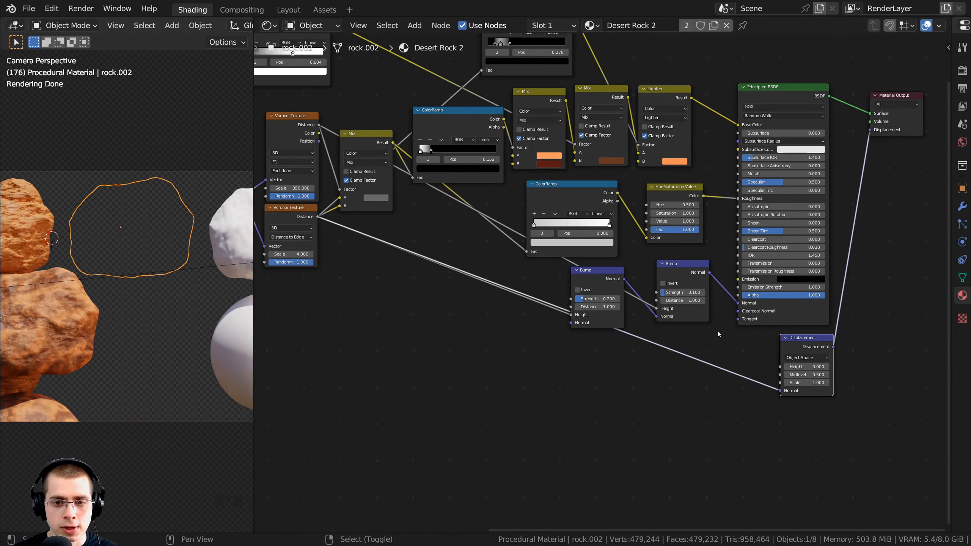
{"action": "right_click_drag", "start_coordinate": [717, 331], "coordinate": [587, 390], "text": "ctrl"}
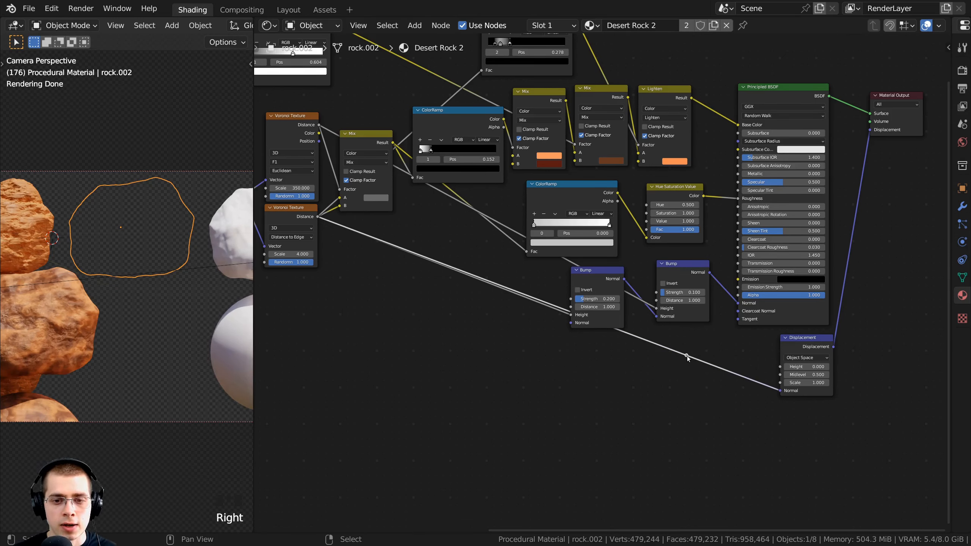
{"action": "left_click_drag", "start_coordinate": [686, 356], "coordinate": [477, 388]}
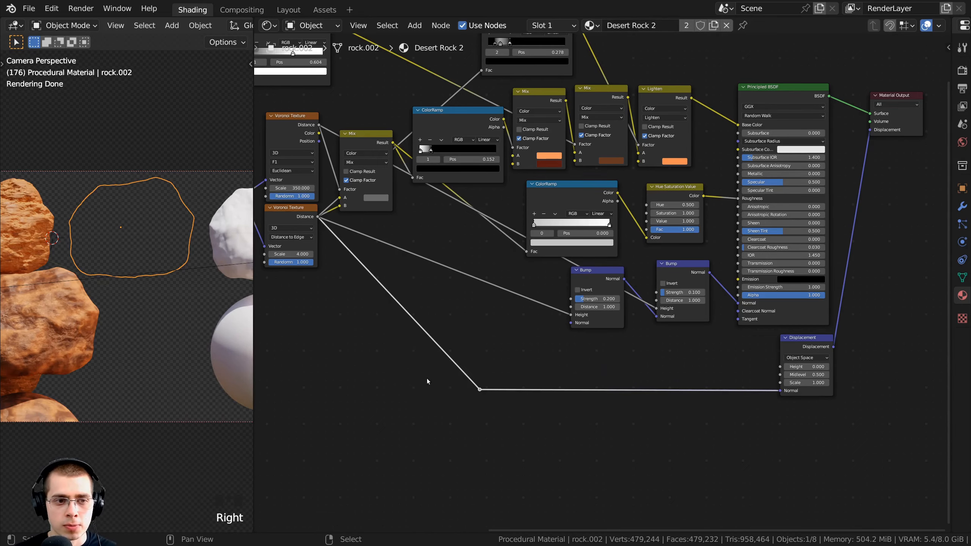
{"action": "key", "text": "a"}
{"action": "middle_click_drag", "start_coordinate": [800, 298], "coordinate": [754, 312]}
{"action": "left_click_drag", "start_coordinate": [764, 353], "coordinate": [761, 349]}
{"action": "key", "text": "a"}
{"action": "scroll", "coordinate": [171, 287], "scroll_direction": "down", "scroll_amount": 1}
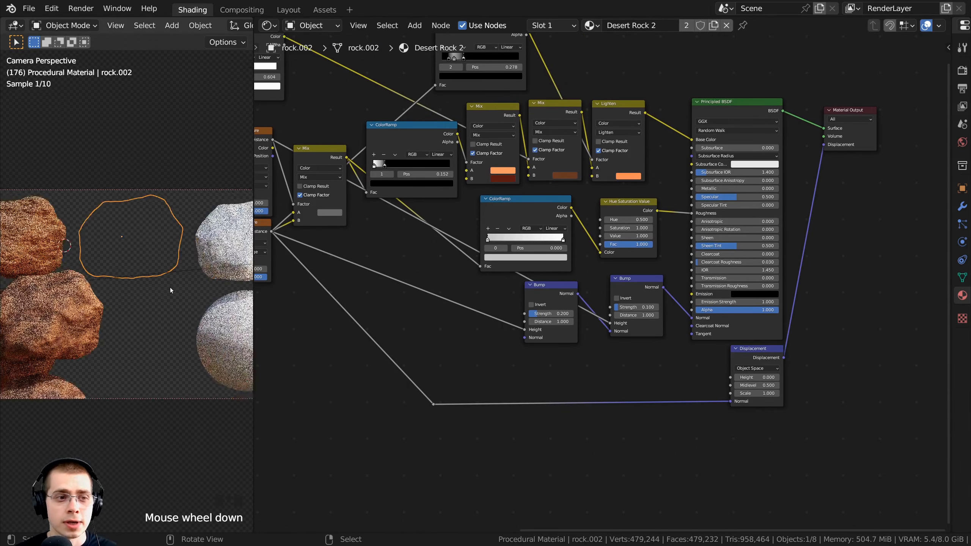
- Move the Voronoi link from the Displacement node's Normal input to its Height input and raise the reroute point slightly
{"action": "scroll", "coordinate": [168, 286], "scroll_direction": "up", "scroll_amount": 1}
{"action": "middle_click_drag", "start_coordinate": [168, 285], "coordinate": [123, 255]}
{"action": "scroll", "coordinate": [132, 210], "scroll_direction": "up", "scroll_amount": 3}
{"action": "scroll", "coordinate": [516, 337], "scroll_direction": "up", "scroll_amount": 1}
{"action": "middle_click_drag", "start_coordinate": [516, 338], "coordinate": [505, 324]}
{"action": "middle_click_drag", "start_coordinate": [444, 323], "coordinate": [558, 324]}
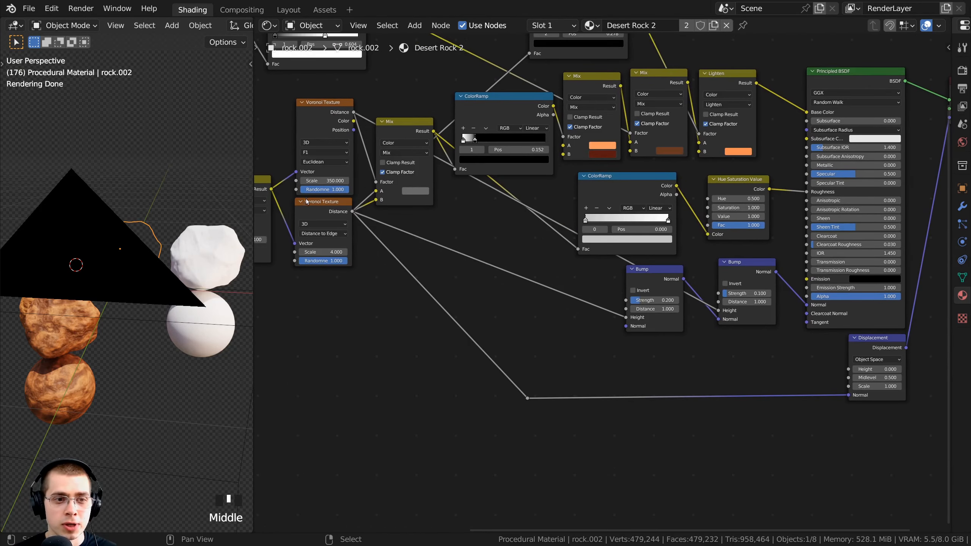
{"action": "scroll", "coordinate": [837, 395], "scroll_direction": "up", "scroll_amount": 3}
{"action": "middle_click_drag", "start_coordinate": [837, 395], "coordinate": [759, 395]}
{"action": "left_click_drag", "start_coordinate": [772, 396], "coordinate": [773, 362]}
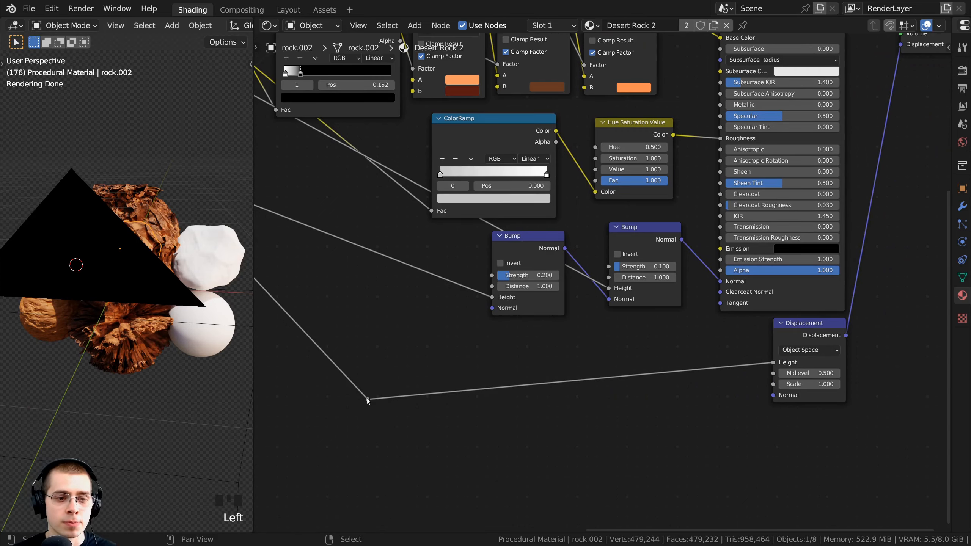
{"action": "left_click_drag", "start_coordinate": [367, 398], "coordinate": [376, 355]}
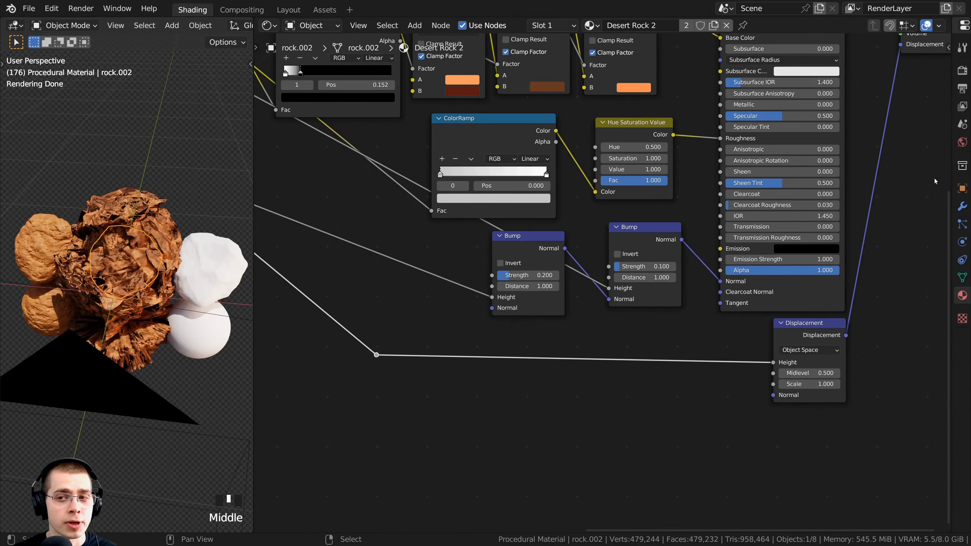
- Check the scene's render engine and the material's surface displacement method in the widened properties
{"action": "left_click_drag", "start_coordinate": [949, 179], "coordinate": [691, 191]}
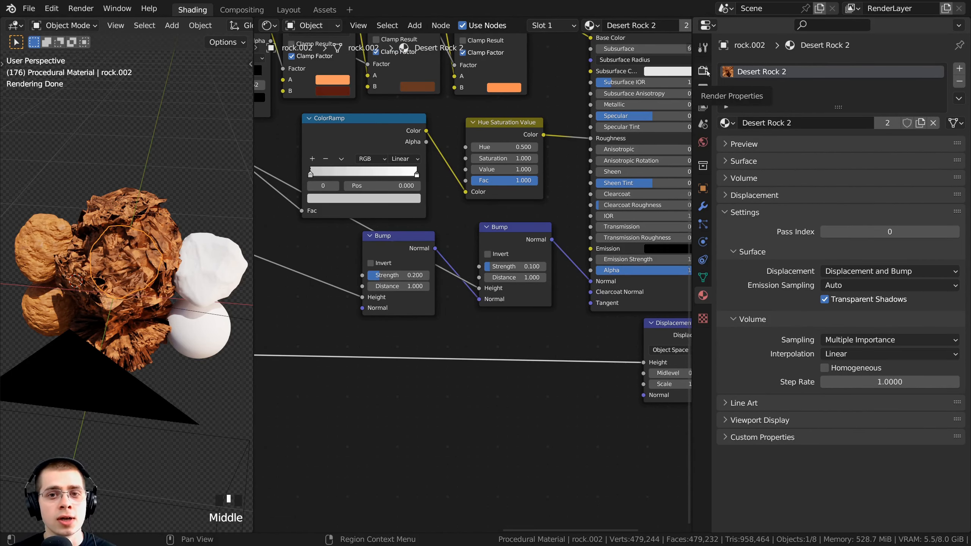
{"action": "left_click", "coordinate": [703, 70]}
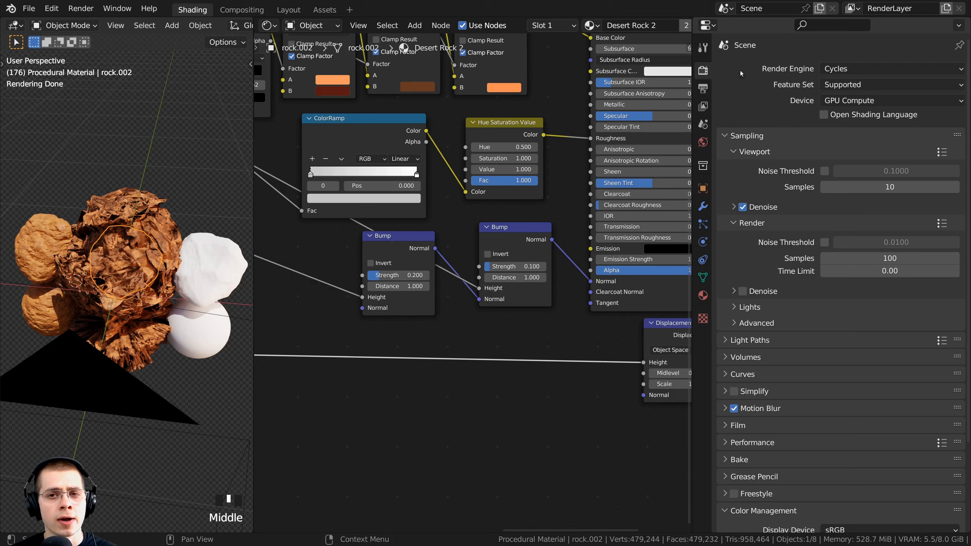
{"action": "left_click", "coordinate": [843, 69]}
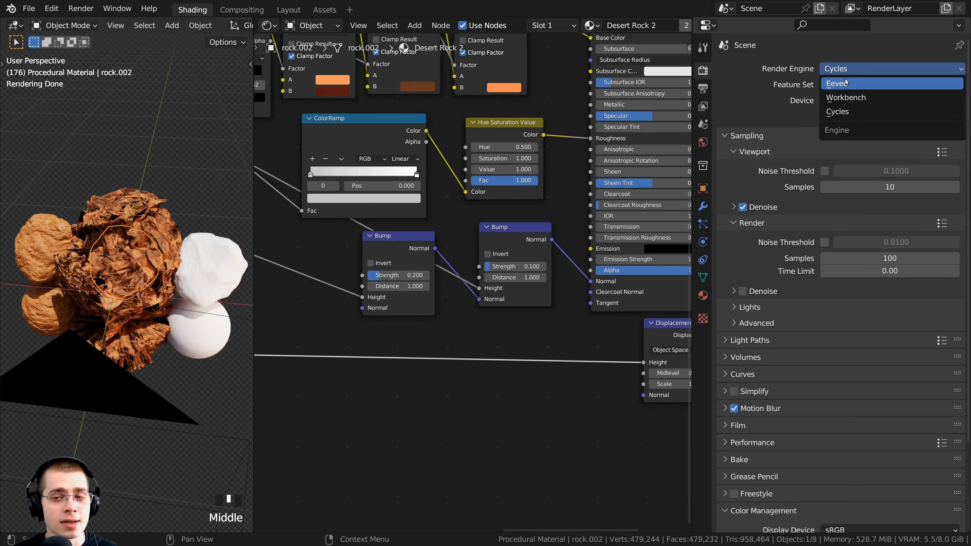
{"action": "left_click", "coordinate": [700, 299]}
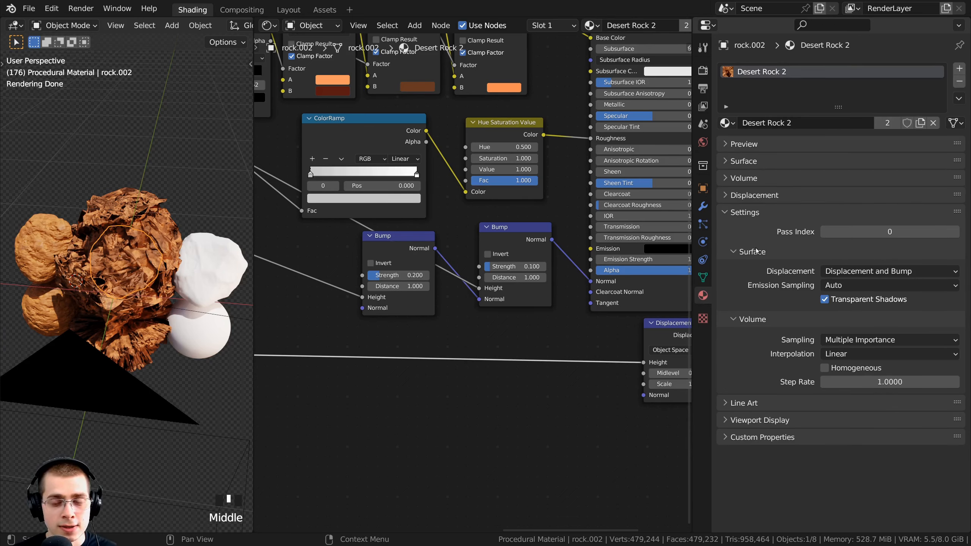
{"action": "left_click", "coordinate": [848, 271]}
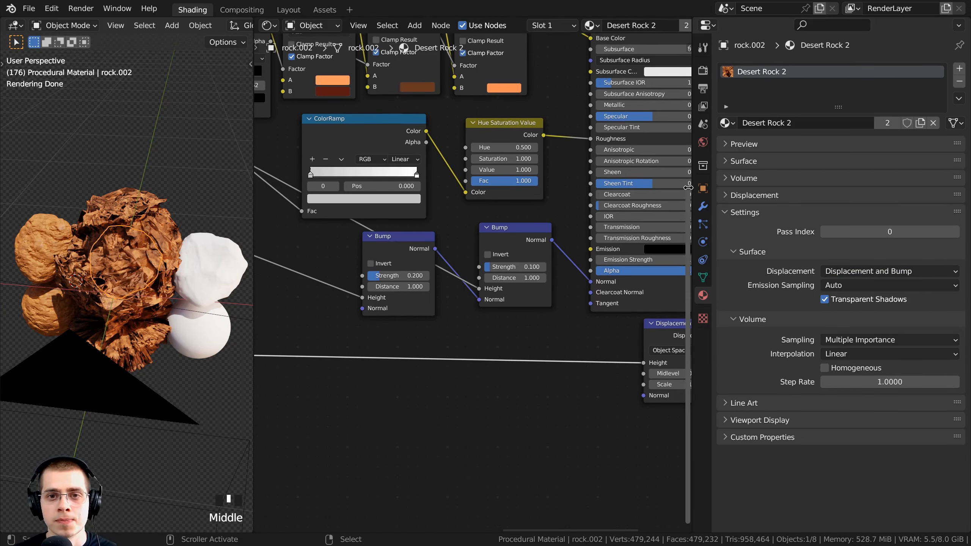
{"action": "left_click_drag", "start_coordinate": [692, 175], "coordinate": [944, 180]}
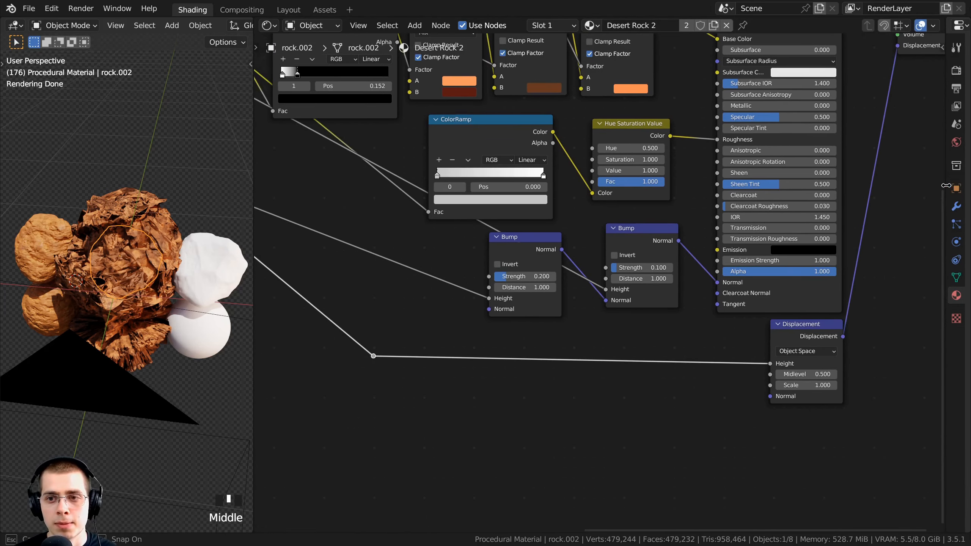
- Return to the camera view and set the Displacement node's Scale to 0.04
{"action": "middle_click_drag", "start_coordinate": [130, 245], "coordinate": [147, 159]}
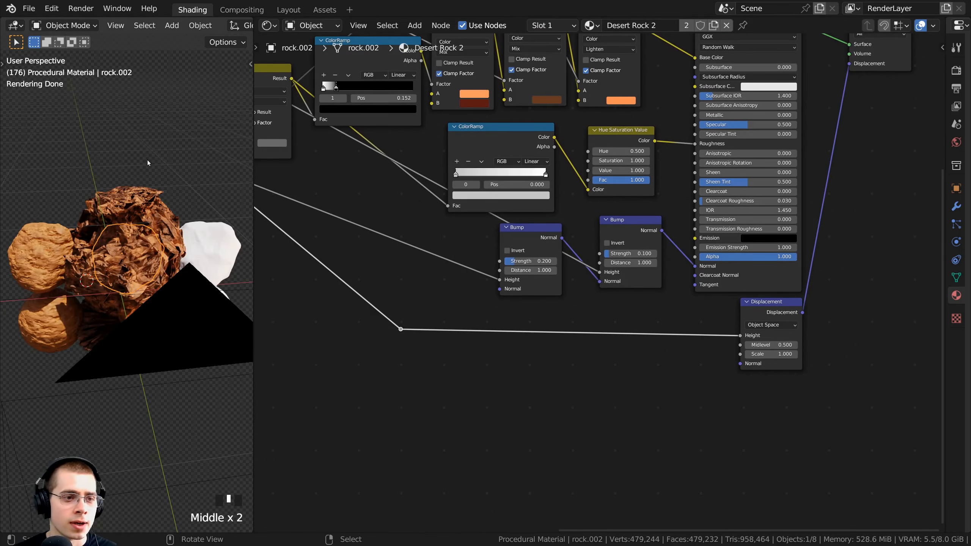
{"action": "key", "text": "KP_0"}
{"action": "scroll", "coordinate": [147, 157], "scroll_direction": "up", "scroll_amount": 2}
{"action": "scroll", "coordinate": [584, 363], "scroll_direction": "up", "scroll_amount": 3}
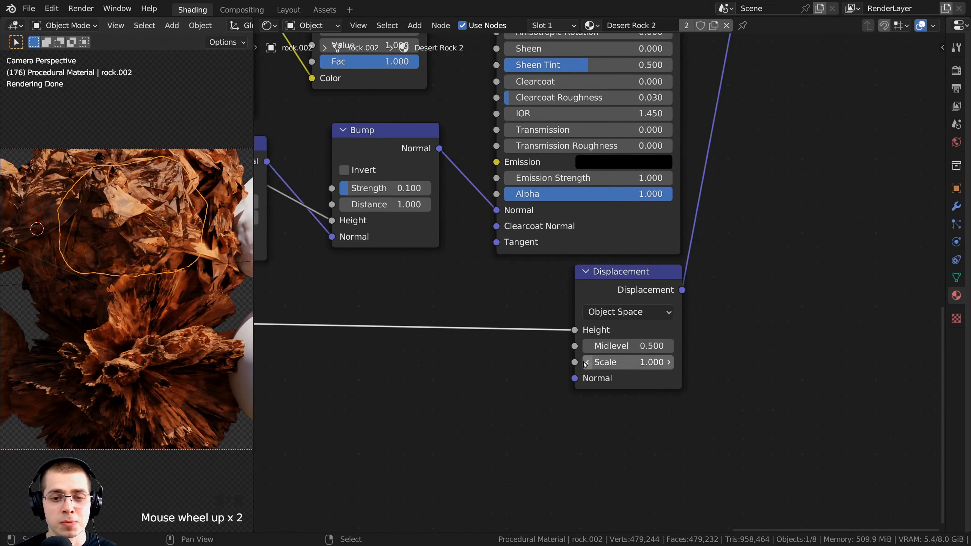
{"action": "left_click", "coordinate": [586, 362], "text": "shift"}
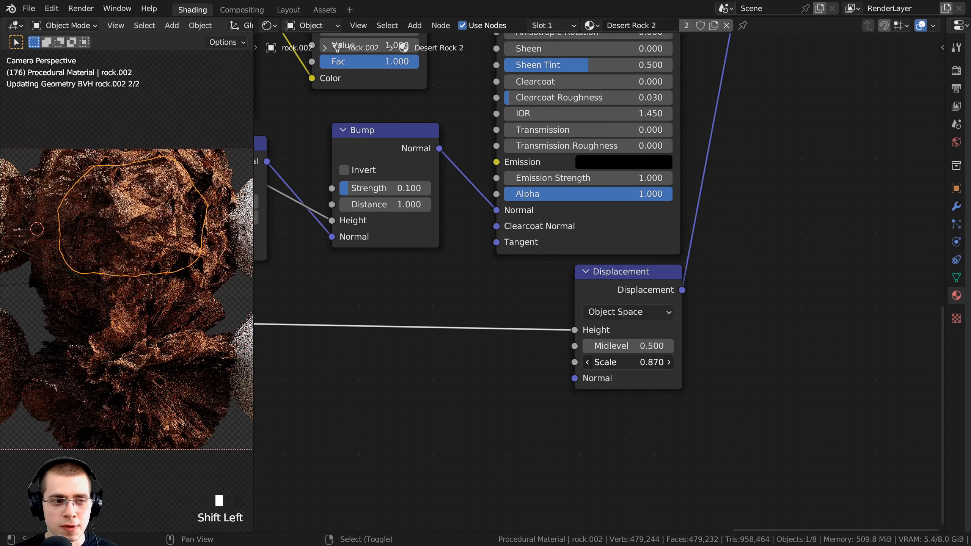
{"action": "left_click", "coordinate": [586, 362], "text": "shift"}
{"action": "left_click_drag", "start_coordinate": [628, 362], "coordinate": [617, 362], "text": "shift"}
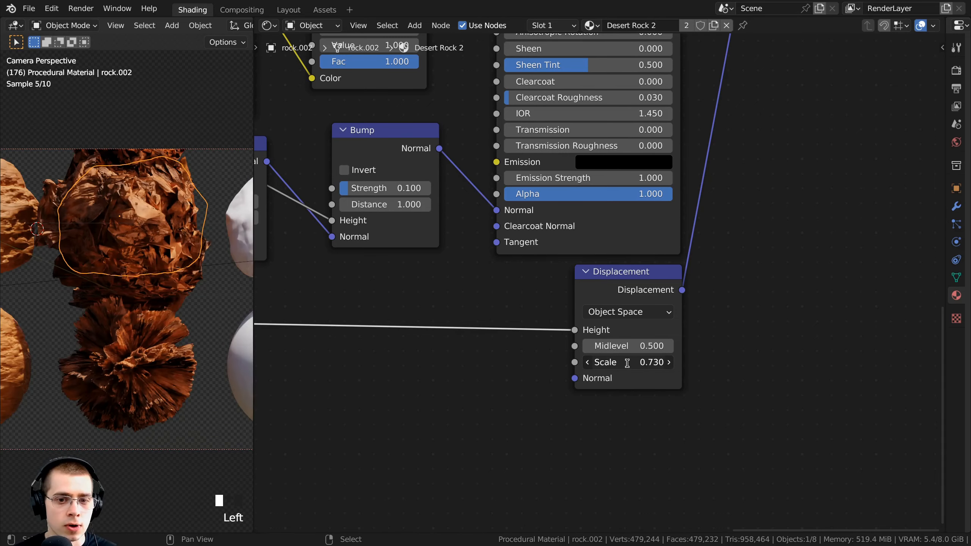
{"action": "left_click", "coordinate": [628, 363]}
{"action": "type", "text": ".04"}
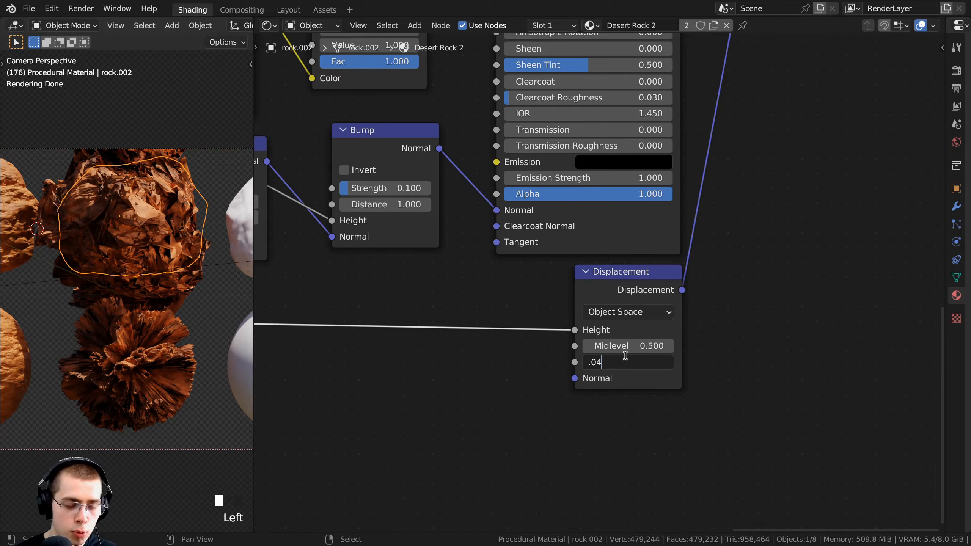
{"action": "key", "text": "Return"}
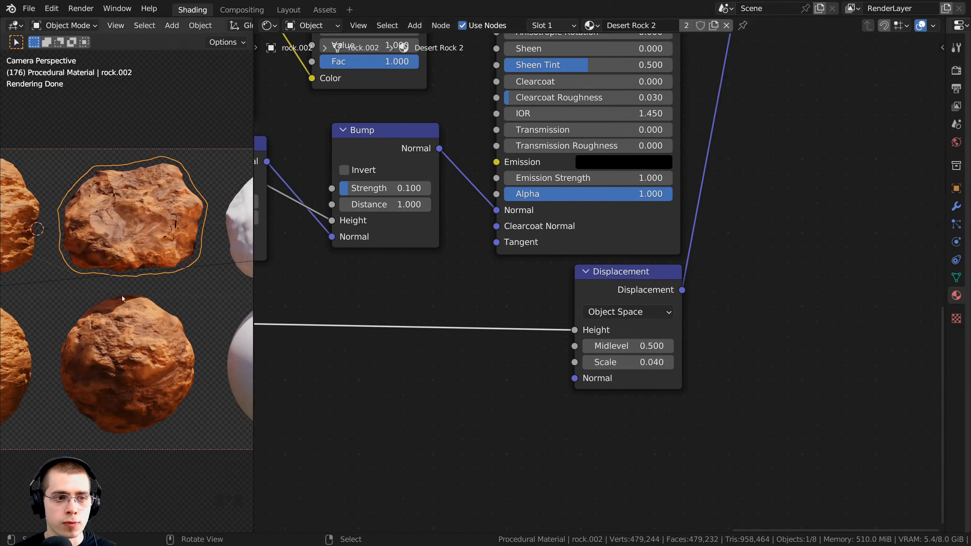
- Examine the cracks on the rock up close, try a Displacement Scale of 0.05 and undo it
{"action": "middle_click_drag", "start_coordinate": [189, 270], "coordinate": [144, 350], "text": "shift"}
{"action": "scroll", "coordinate": [144, 351], "scroll_direction": "up", "scroll_amount": 6}
{"action": "scroll", "coordinate": [142, 261], "scroll_direction": "up", "scroll_amount": 3}
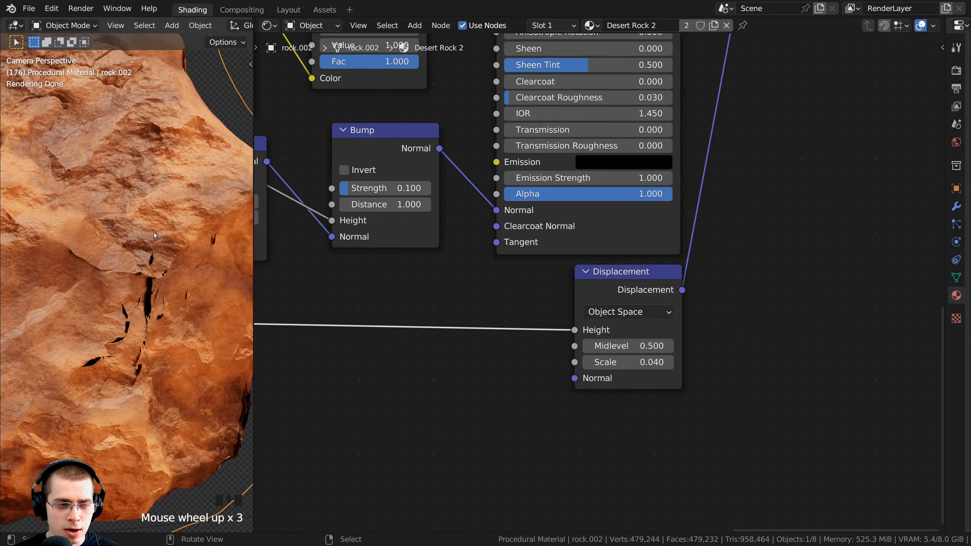
{"action": "scroll", "coordinate": [155, 235], "scroll_direction": "up", "scroll_amount": 2}
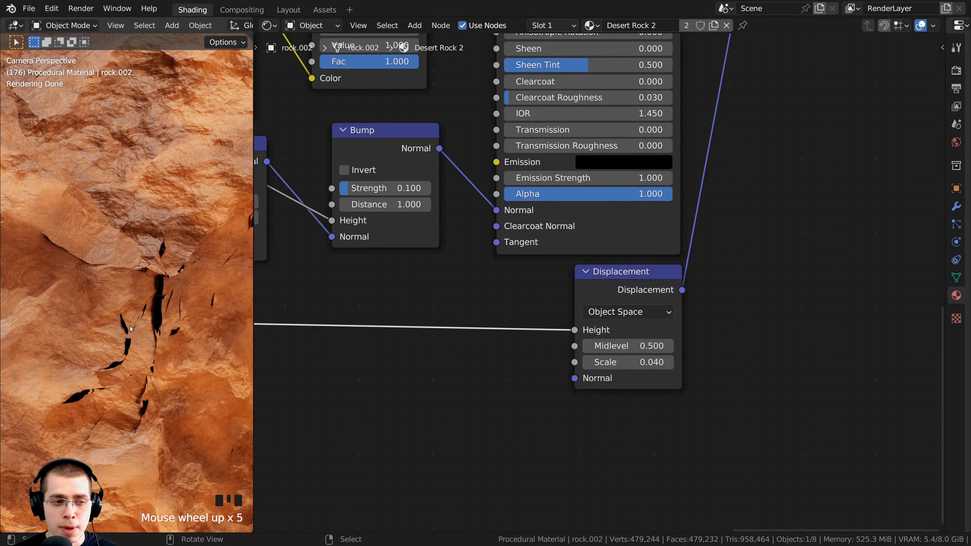
{"action": "left_click", "coordinate": [668, 362], "text": "shift"}
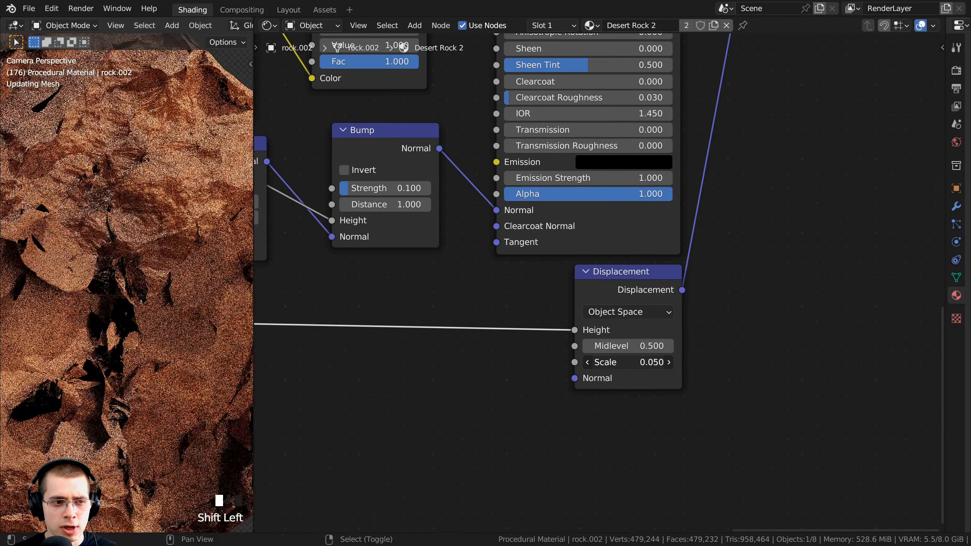
{"action": "key", "text": "ctrl+z"}
{"action": "scroll", "coordinate": [151, 370], "scroll_direction": "down", "scroll_amount": 5}
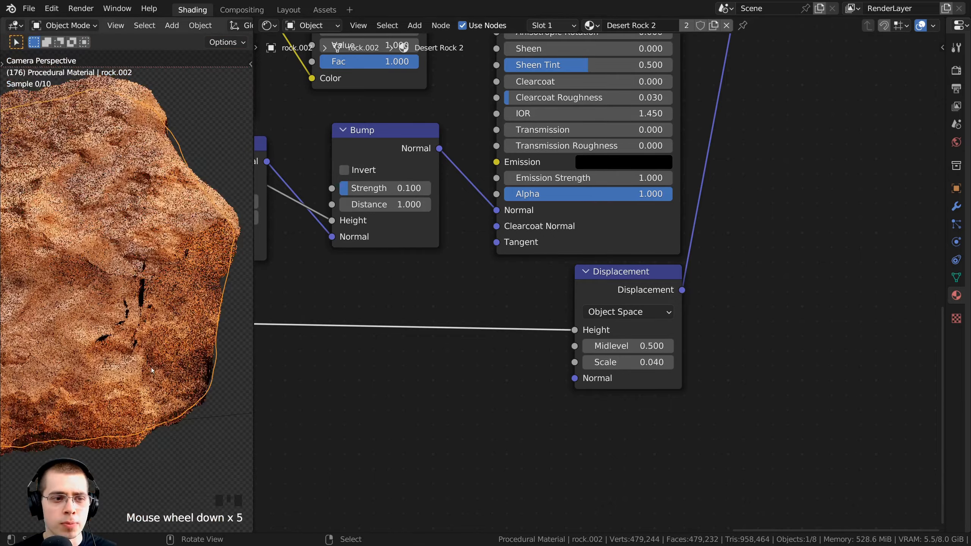
- Try a Displacement Scale of 0 to compare the rocks without displacement, and undo it
{"action": "middle_click_drag", "start_coordinate": [152, 370], "coordinate": [153, 406], "text": "shift"}
{"action": "key", "text": "ctrl+z"}
{"action": "left_click", "coordinate": [587, 362], "text": "shift"}
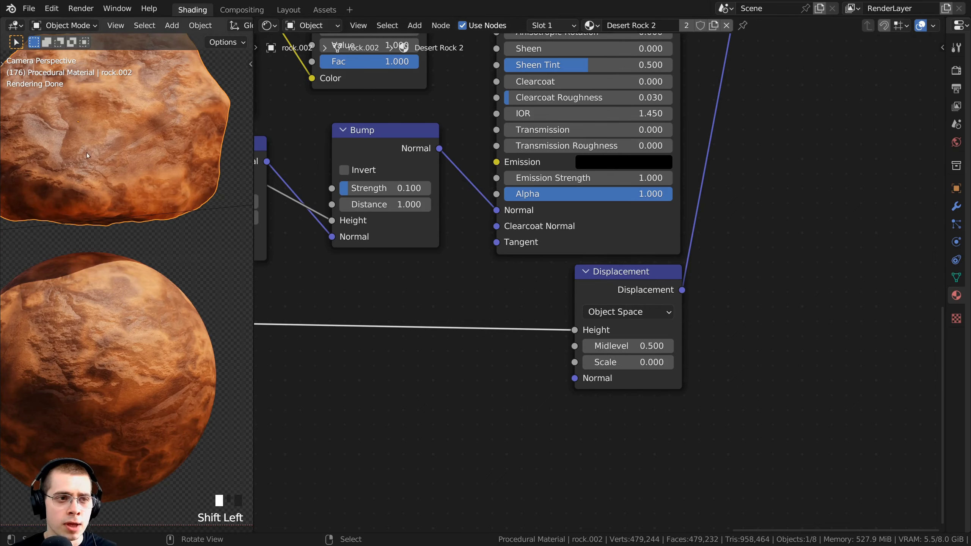
{"action": "scroll", "coordinate": [209, 314], "scroll_direction": "down", "scroll_amount": 2}
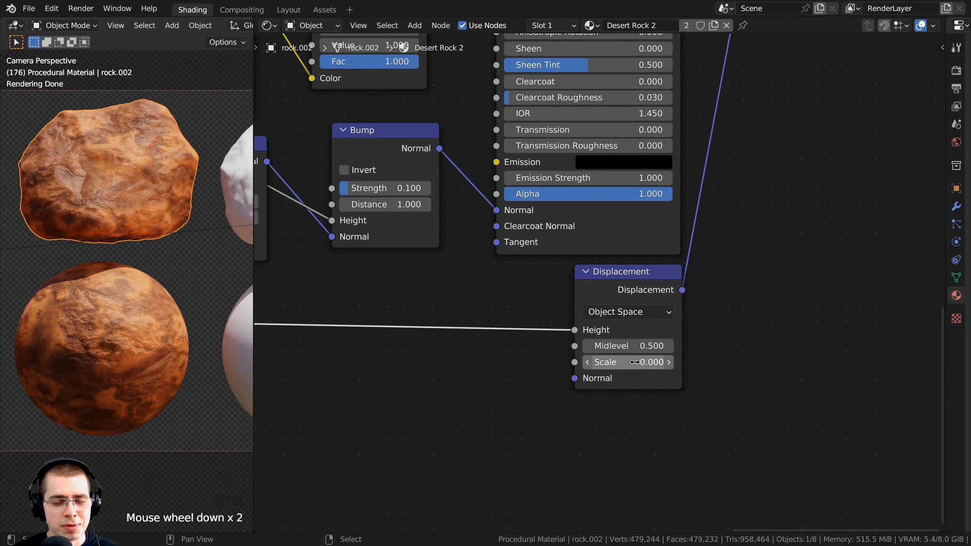
{"action": "scroll", "coordinate": [633, 362], "scroll_direction": "up", "scroll_amount": 1}
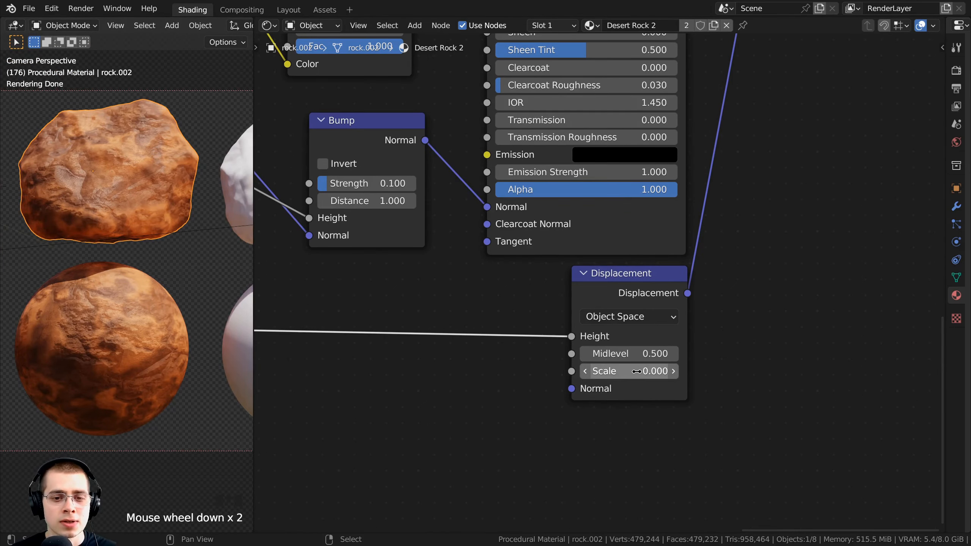
{"action": "key", "text": "ctrl+z"}
{"action": "double_click", "coordinate": [643, 373]}
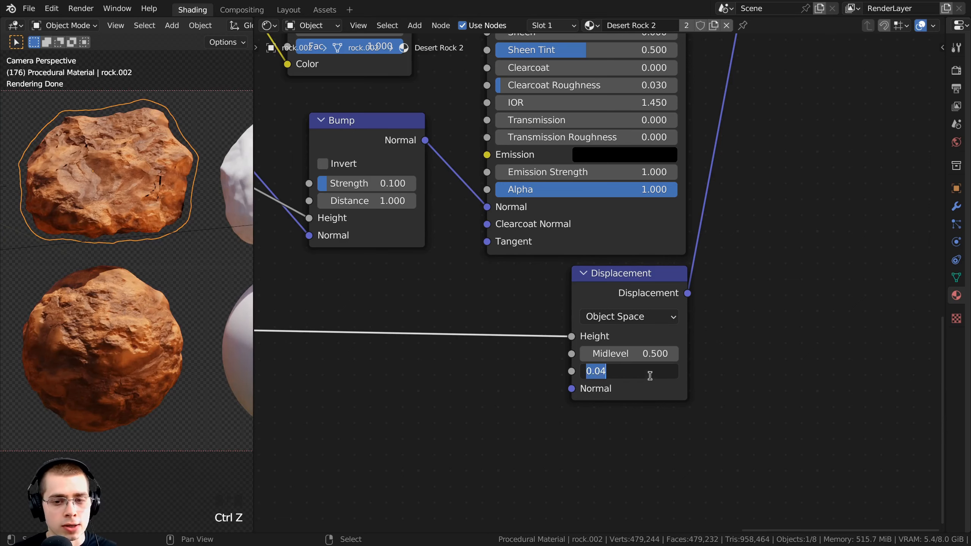
{"action": "left_click", "coordinate": [638, 407]}
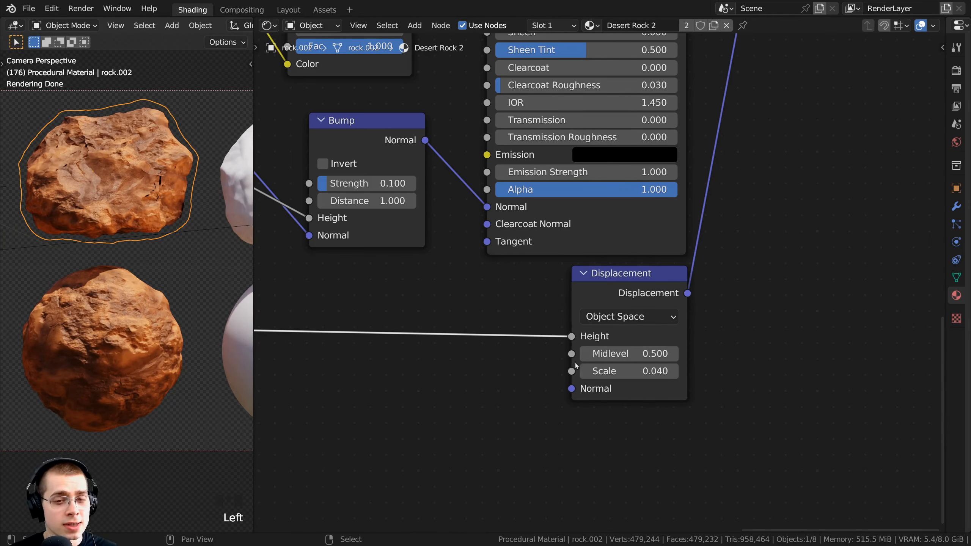
- Set the Displacement node's Midlevel to 0 and save the file
{"action": "mouse_move", "coordinate": [631, 353]}
{"action": "left_mouse_down"}
{"action": "mouse_move", "coordinate": [596, 353]}
{"action": "mouse_move", "coordinate": [645, 354]}
{"action": "mouse_move", "coordinate": [629, 353]}
{"action": "left_mouse_up"}
{"action": "key", "text": "a"}
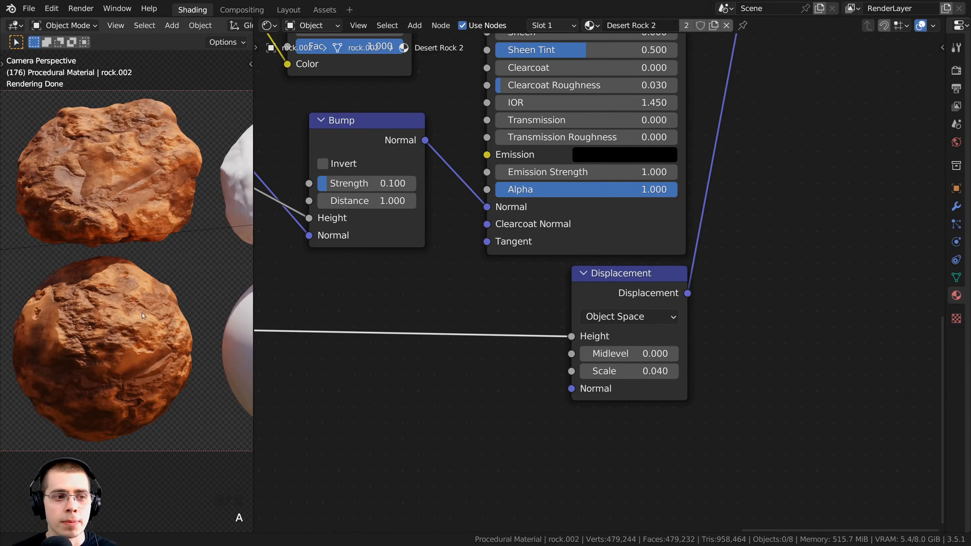
{"action": "scroll", "coordinate": [181, 179], "scroll_direction": "up", "scroll_amount": 1}
{"action": "middle_click_drag", "start_coordinate": [181, 179], "coordinate": [184, 145], "text": "shift"}
{"action": "scroll", "coordinate": [466, 123], "scroll_direction": "down", "scroll_amount": 3}
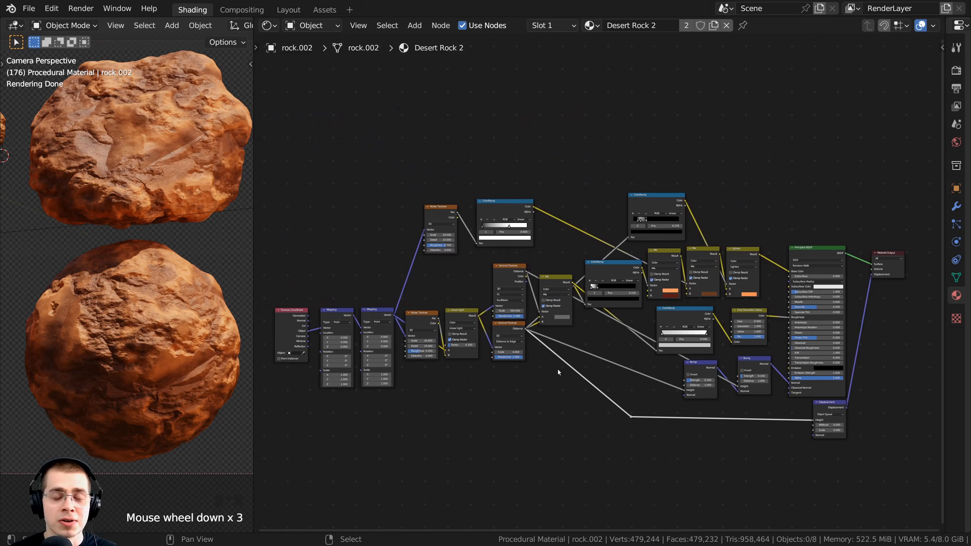
{"action": "key", "text": "ctrl+s"}
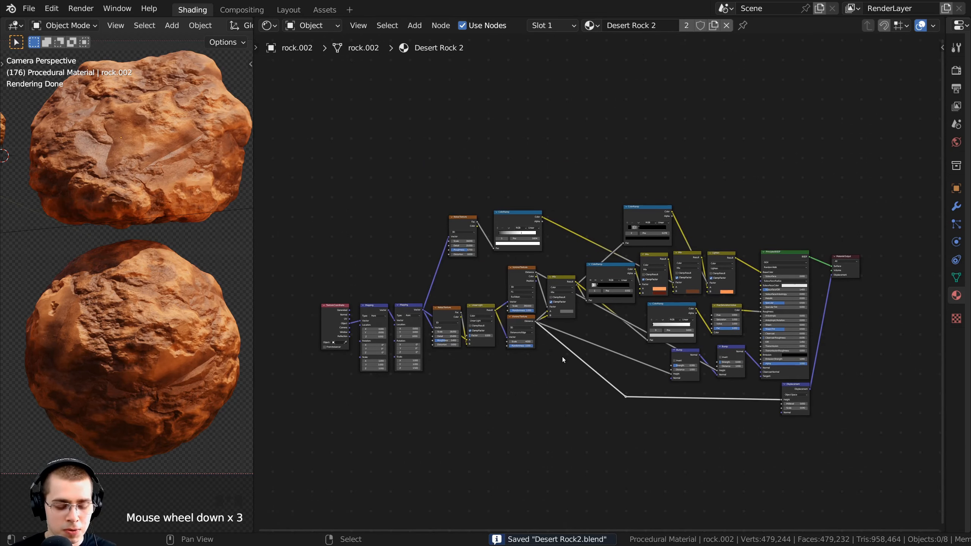
- Group all of the material's nodes except the Material Output into one node group
{"action": "left_click_drag", "start_coordinate": [299, 100], "coordinate": [806, 448]}
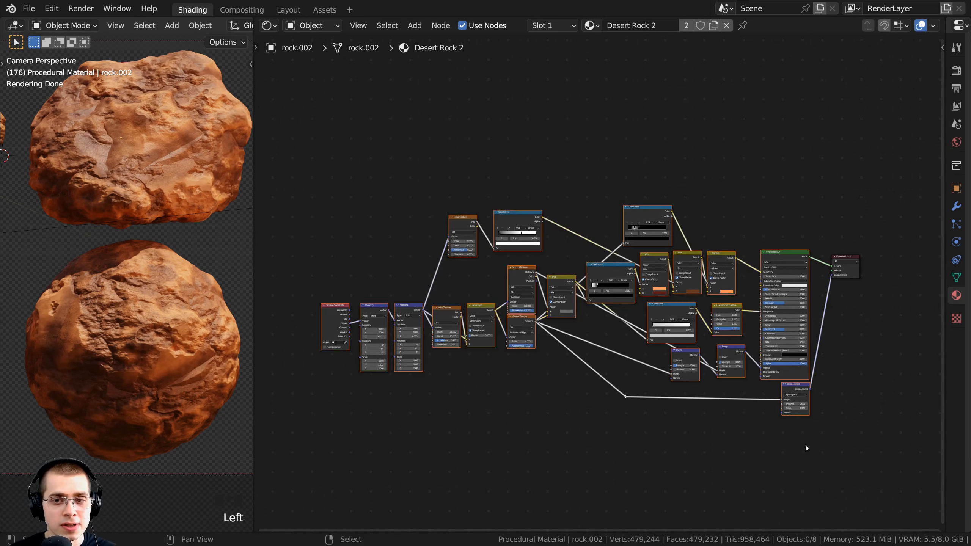
{"action": "left_click_drag", "start_coordinate": [786, 411], "coordinate": [778, 413]}
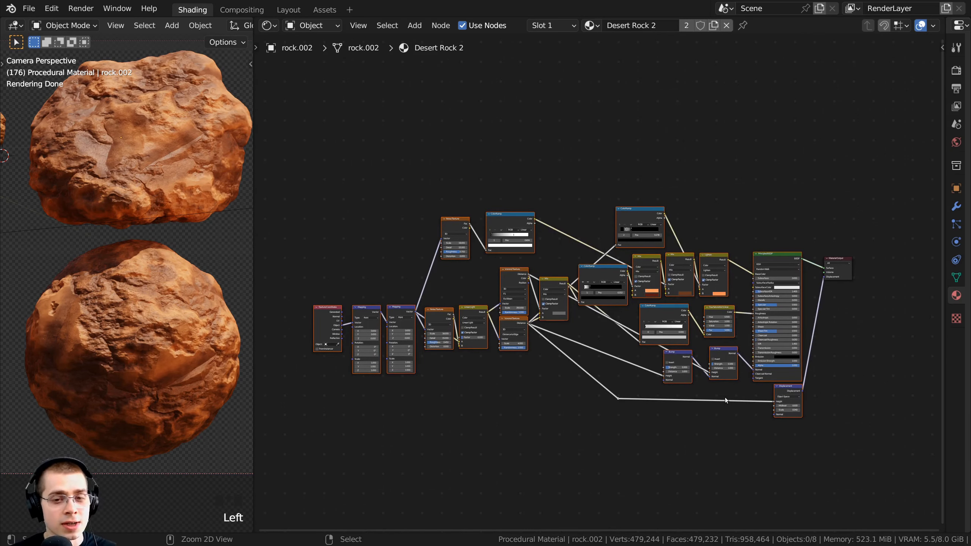
{"action": "key", "text": "ctrl+g"}
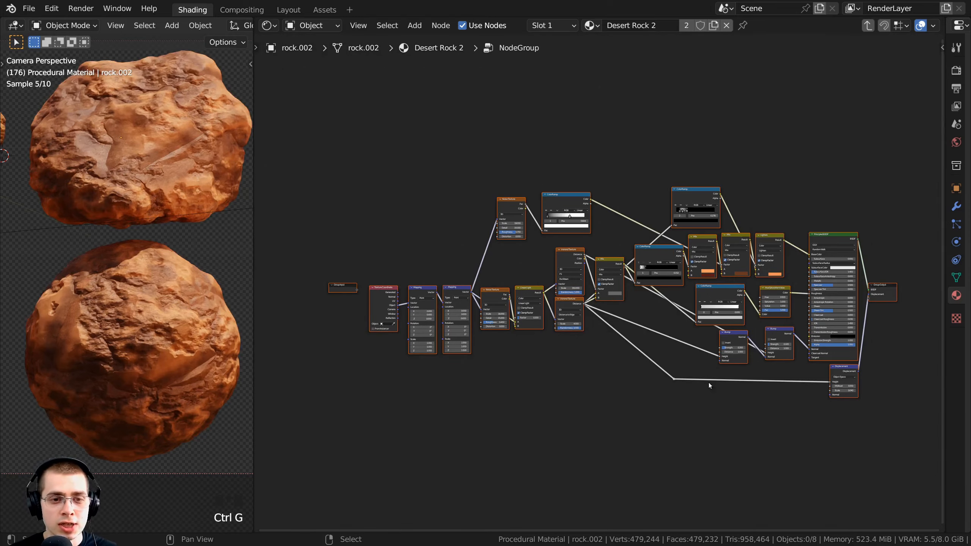
{"action": "mouse_move", "coordinate": [484, 254]}
{"action": "middle_mouse_down"}
{"action": "mouse_move", "coordinate": [500, 247]}
{"action": "mouse_move", "coordinate": [492, 244]}
{"action": "middle_mouse_up"}
{"action": "key", "text": "Tab"}
{"action": "key", "text": "Tab"}
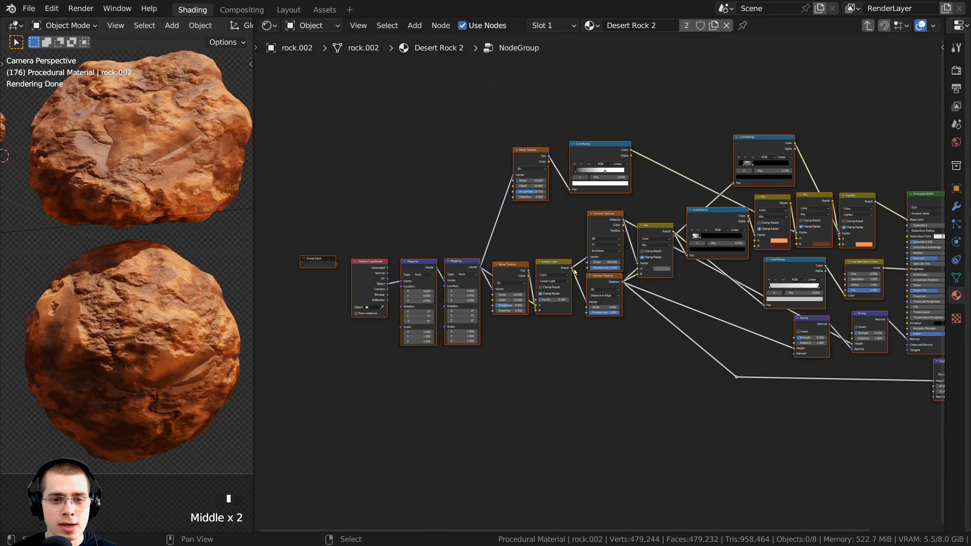
- Leave the node group, place its node and the Material Output side by side, and widen the group node
{"action": "key", "text": "Tab"}
{"action": "left_click_drag", "start_coordinate": [407, 324], "coordinate": [577, 276]}
{"action": "left_click_drag", "start_coordinate": [833, 243], "coordinate": [639, 261]}
{"action": "scroll", "coordinate": [587, 283], "scroll_direction": "up", "scroll_amount": 2}
{"action": "scroll", "coordinate": [587, 283], "scroll_direction": "up", "scroll_amount": 6}
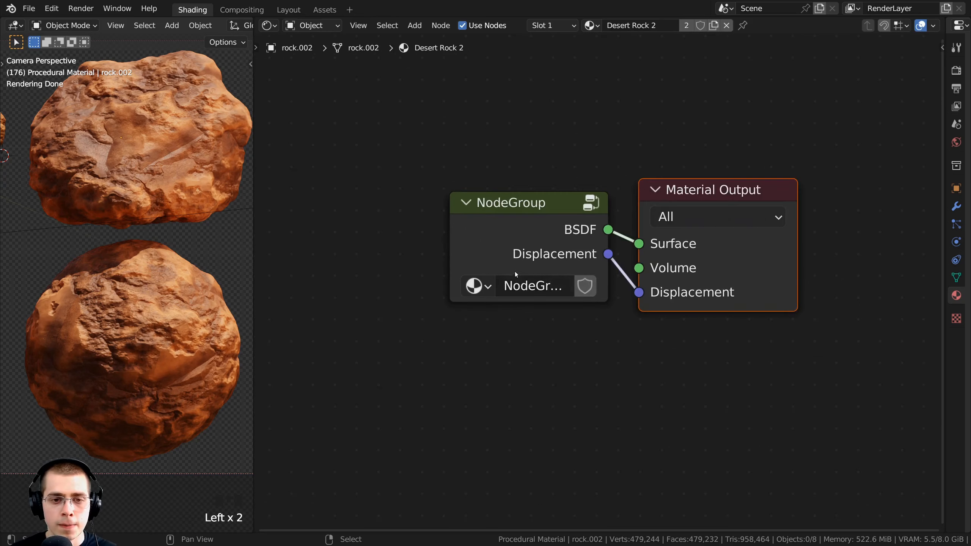
{"action": "scroll", "coordinate": [519, 318], "scroll_direction": "down", "scroll_amount": 3}
{"action": "middle_click_drag", "start_coordinate": [519, 318], "coordinate": [587, 345]}
{"action": "left_click_drag", "start_coordinate": [535, 297], "coordinate": [470, 301]}
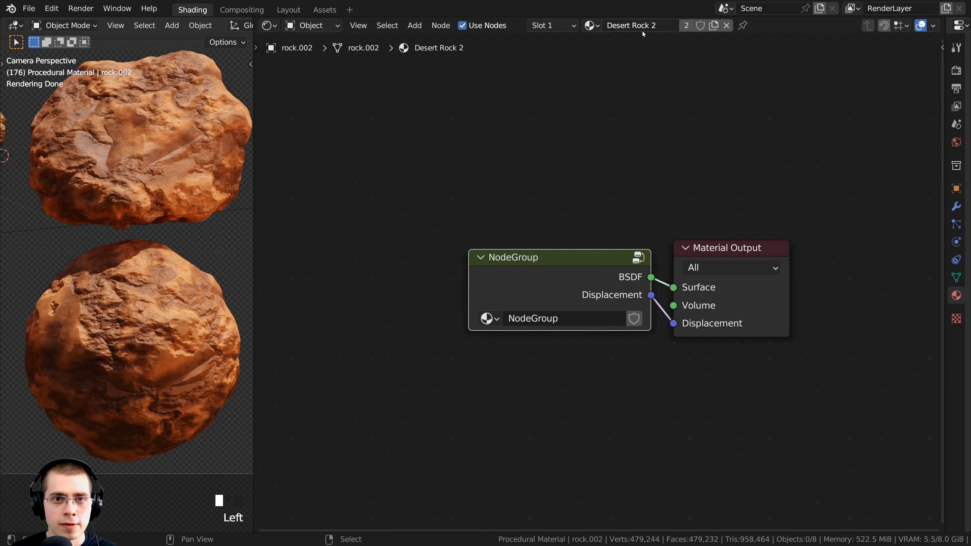
- Rename the node group as Desert Rock 2, copying the material's name, and widen its node slightly
{"action": "left_click", "coordinate": [622, 24]}
{"action": "key", "text": "ctrl+c"}
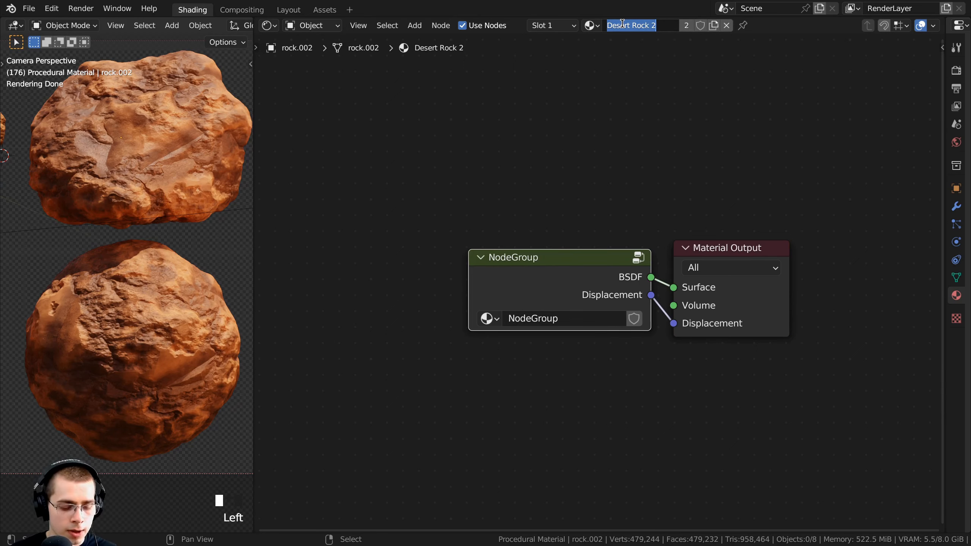
{"action": "left_click", "coordinate": [544, 316]}
{"action": "left_click", "coordinate": [545, 316]}
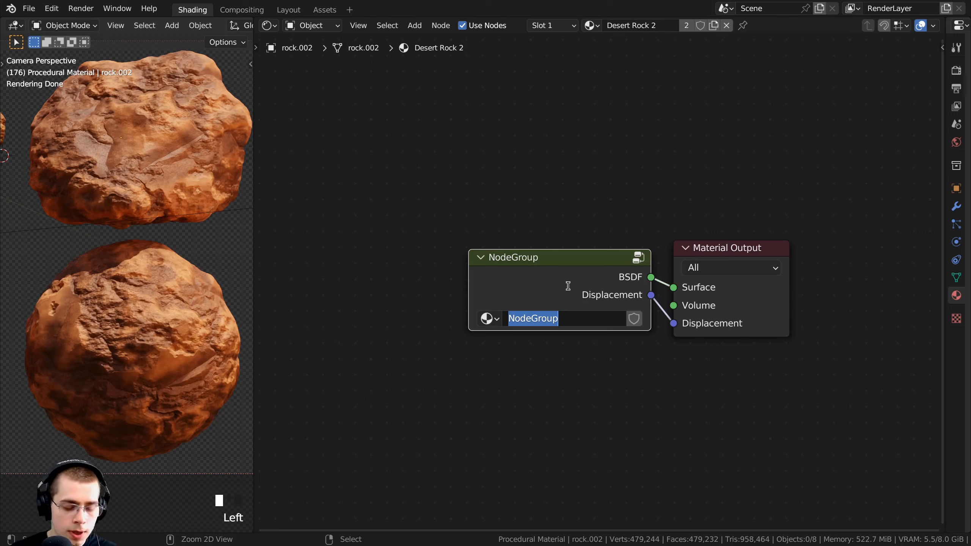
{"action": "key", "text": "ctrl+v"}
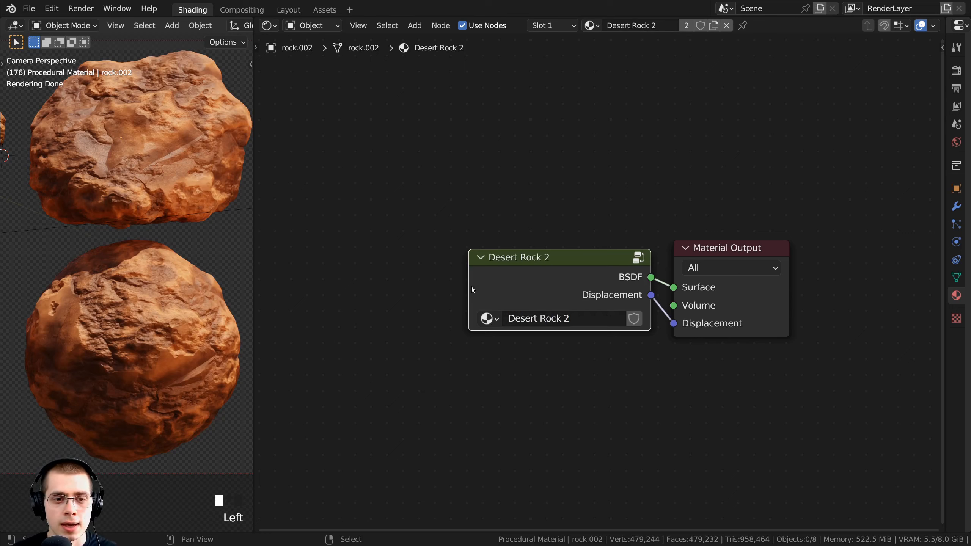
{"action": "left_click_drag", "start_coordinate": [470, 286], "coordinate": [458, 282]}
{"action": "left_click_drag", "start_coordinate": [529, 273], "coordinate": [535, 267]}
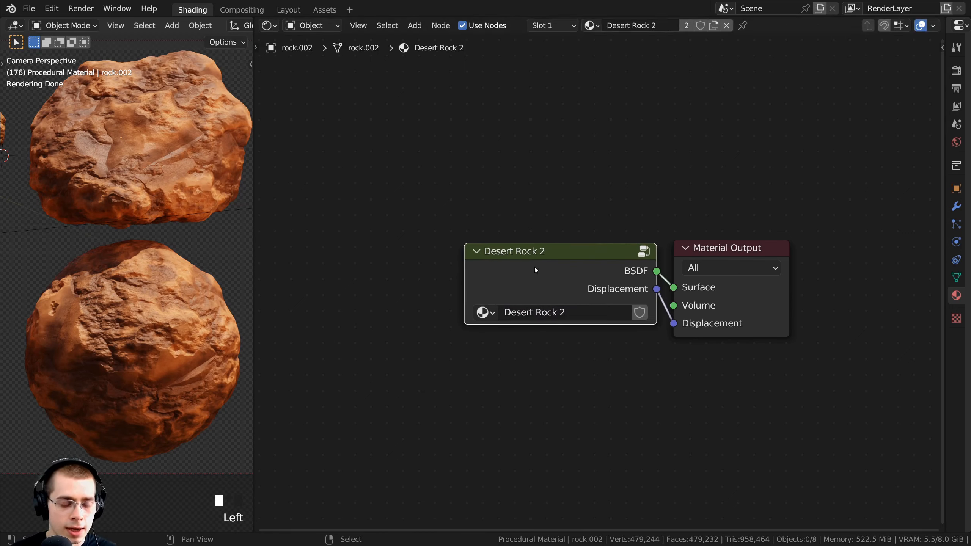
- Rename the group's BSDF output as Shader and return to the main node tree
{"action": "key", "text": "Tab"}
{"action": "scroll", "coordinate": [660, 229], "scroll_direction": "down", "scroll_amount": 5}
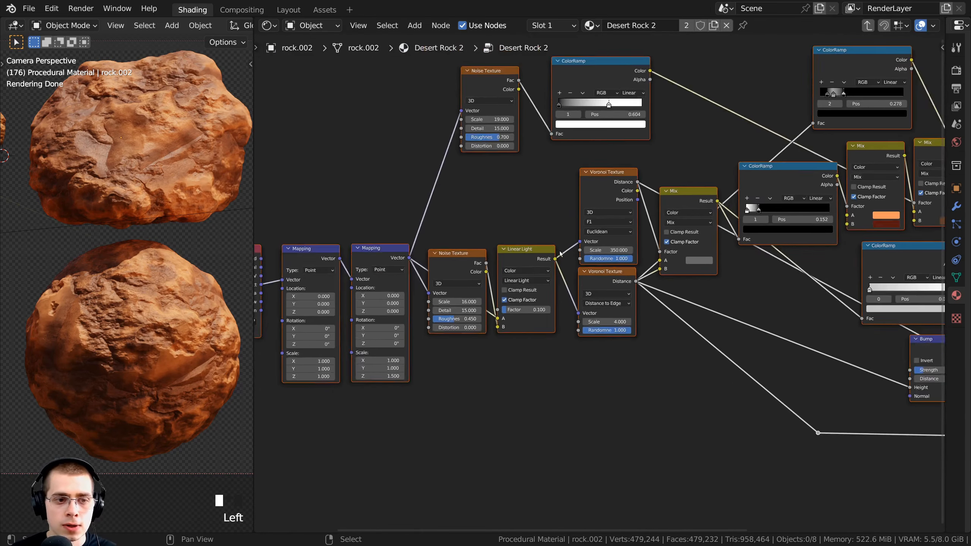
{"action": "key", "text": "n"}
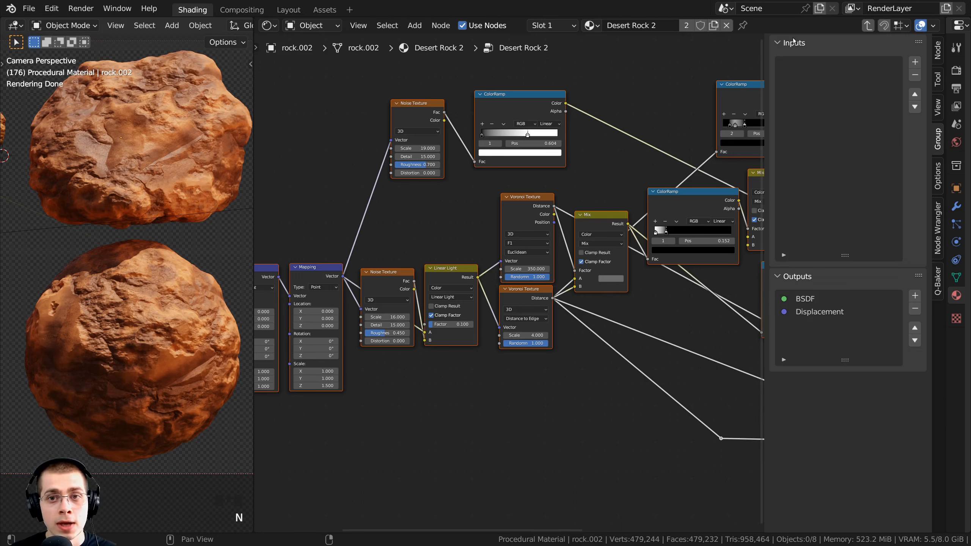
{"action": "double_click", "coordinate": [806, 299]}
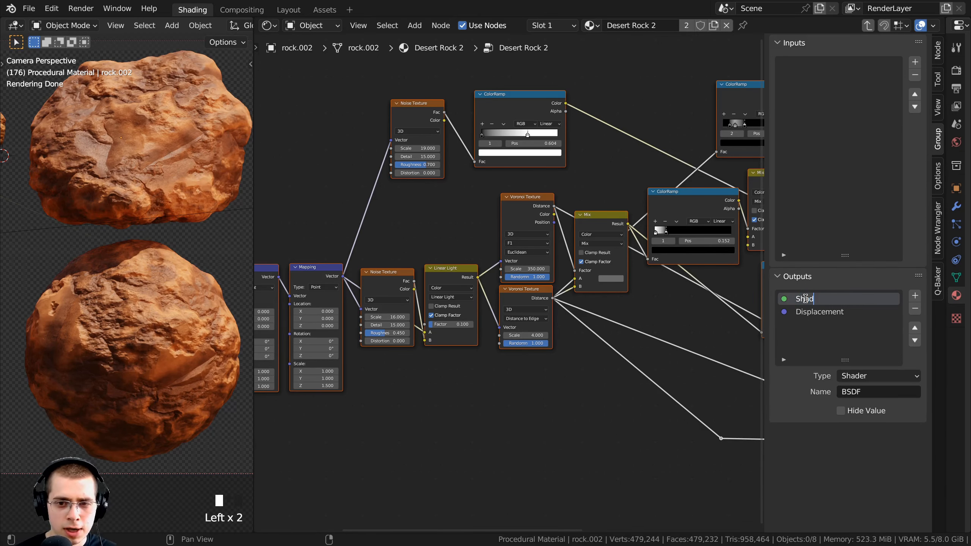
{"action": "key", "text": "Return"}
{"action": "key", "text": "Tab"}
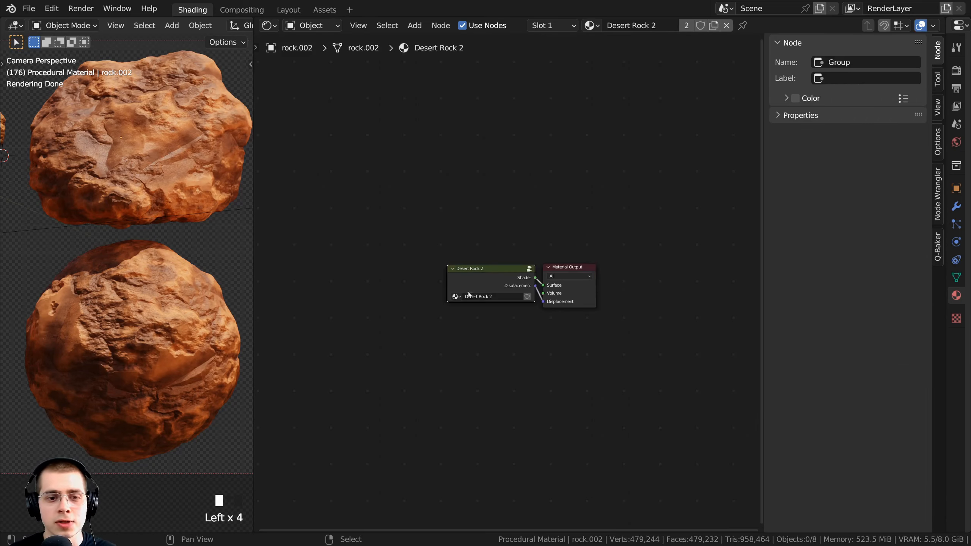
- Inside the Desert Rock 2 group, deselect all nodes and move the Group Input node directly below Texture Coordinate
{"action": "key", "text": "Tab"}
{"action": "scroll", "coordinate": [487, 248], "scroll_direction": "down", "scroll_amount": 2}
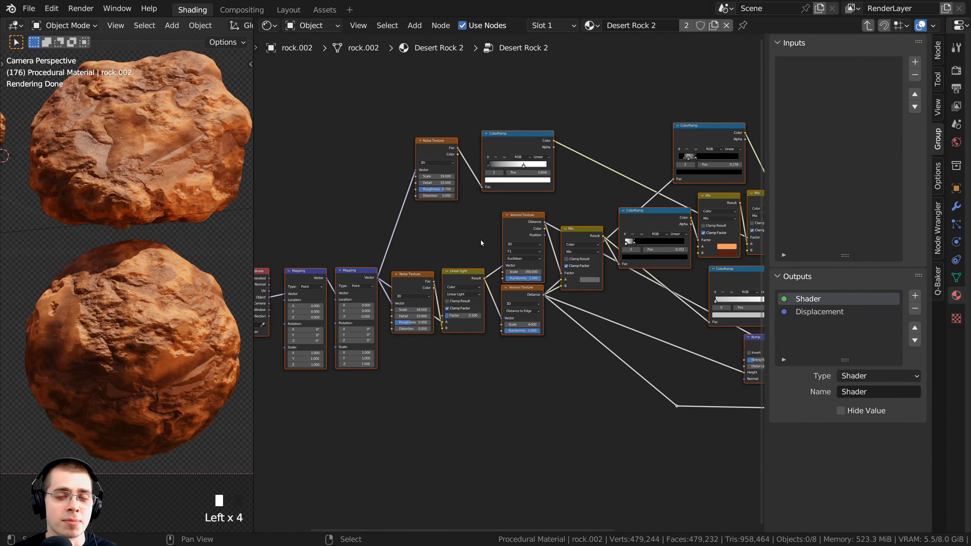
{"action": "middle_click_drag", "start_coordinate": [481, 241], "coordinate": [516, 244]}
{"action": "key", "text": "a"}
{"action": "middle_click_drag", "start_coordinate": [463, 210], "coordinate": [604, 183]}
{"action": "middle_click_drag", "start_coordinate": [448, 255], "coordinate": [546, 255]}
{"action": "scroll", "coordinate": [546, 255], "scroll_direction": "up", "scroll_amount": 2}
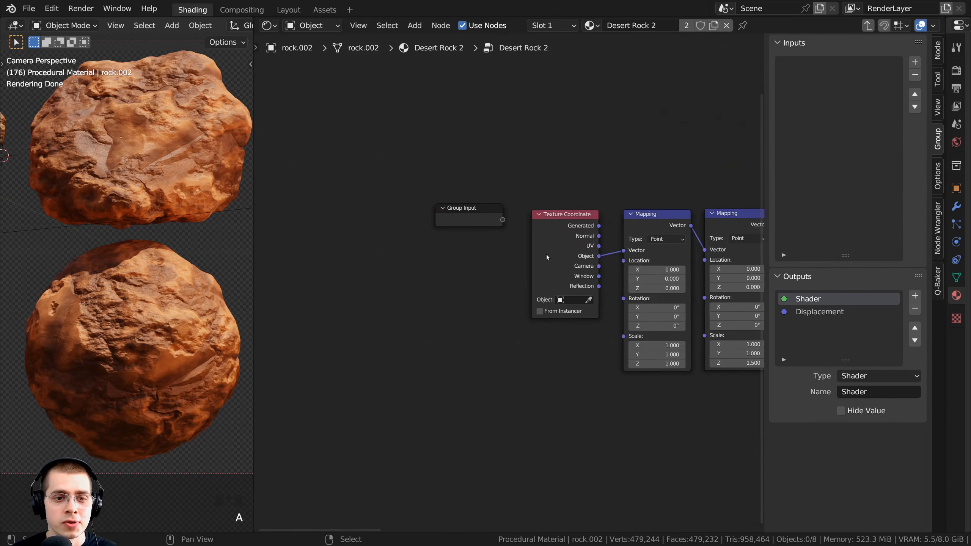
{"action": "left_click", "coordinate": [471, 218]}
{"action": "middle_click_drag", "start_coordinate": [471, 218], "coordinate": [421, 206]}
{"action": "left_click_drag", "start_coordinate": [421, 205], "coordinate": [513, 342]}
{"action": "middle_click_drag", "start_coordinate": [513, 341], "coordinate": [440, 349]}
{"action": "left_click_drag", "start_coordinate": [439, 349], "coordinate": [440, 346]}
{"action": "middle_click_drag", "start_coordinate": [469, 336], "coordinate": [402, 333]}
{"action": "scroll", "coordinate": [402, 334], "scroll_direction": "up", "scroll_amount": 2}
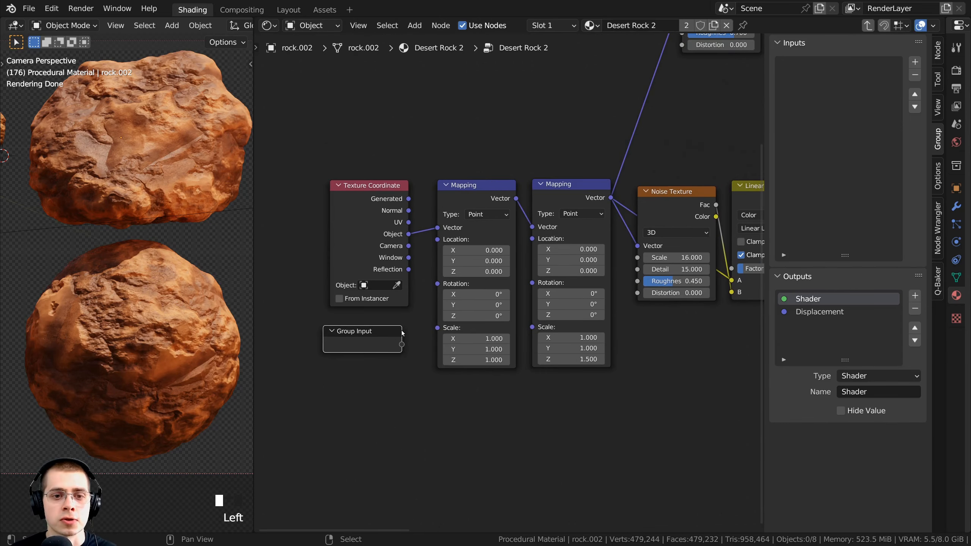
{"action": "scroll", "coordinate": [502, 162], "scroll_direction": "up", "scroll_amount": 1}
- Expose the first Mapping node's Scale as a group input
{"action": "left_click", "coordinate": [502, 163]}
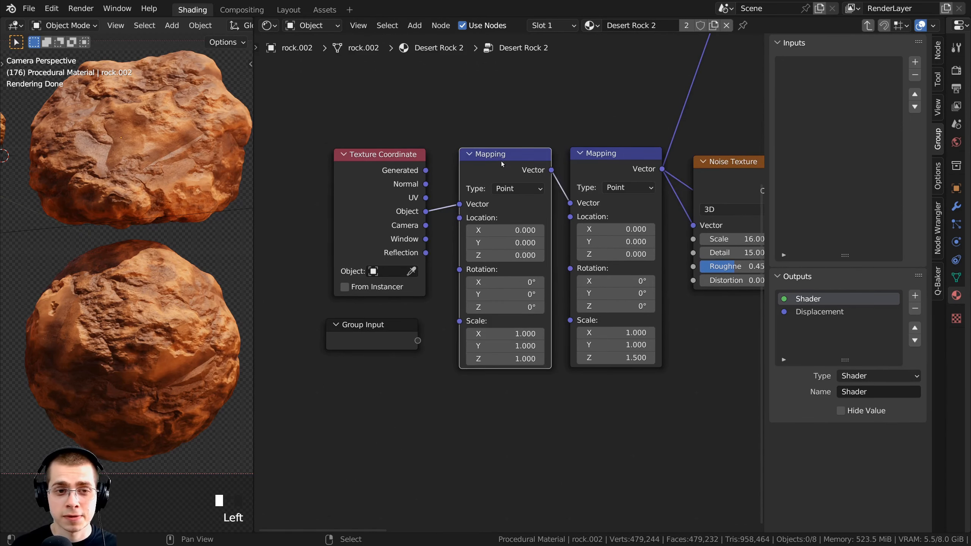
{"action": "left_click_drag", "start_coordinate": [459, 321], "coordinate": [440, 312]}
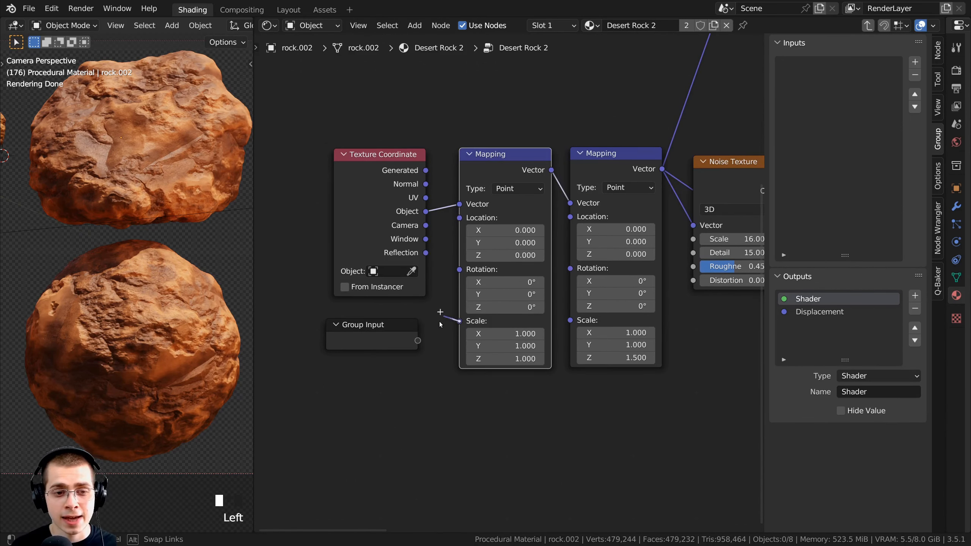
{"action": "left_click_drag", "start_coordinate": [408, 342], "coordinate": [417, 340]}
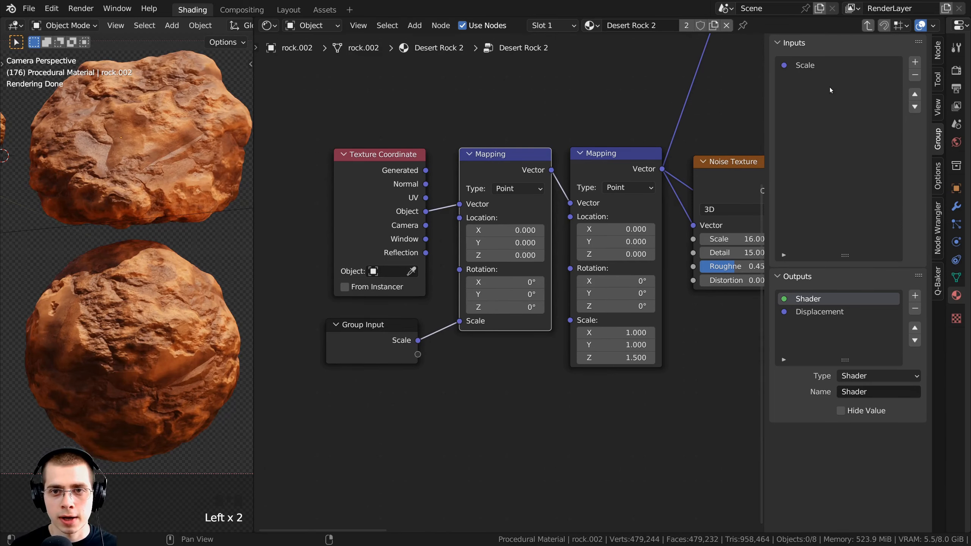
- Change the group's Scale input type to Float and set its default to 1
{"action": "left_click", "coordinate": [808, 66]}
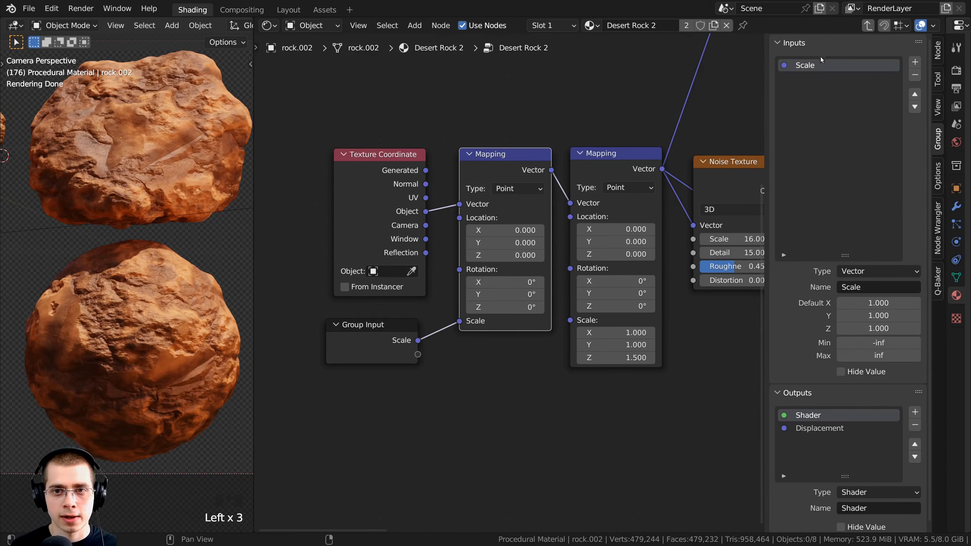
{"action": "left_click", "coordinate": [862, 270]}
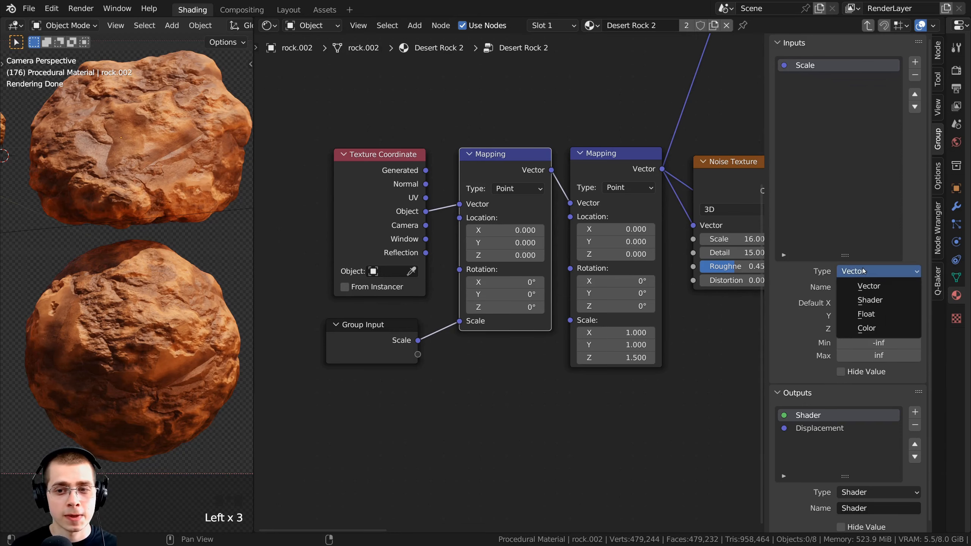
{"action": "left_click", "coordinate": [869, 314]}
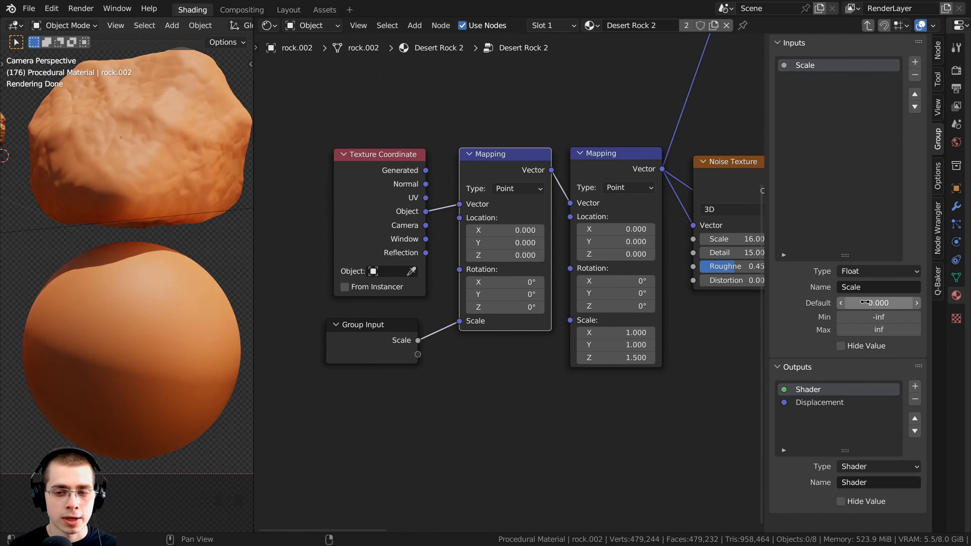
{"action": "left_click", "coordinate": [852, 302]}
{"action": "left_click", "coordinate": [726, 277]}
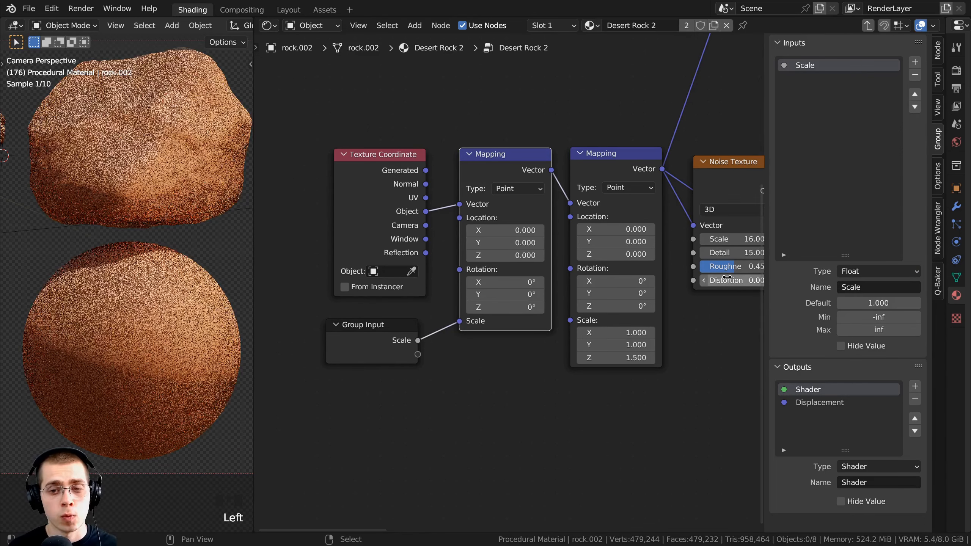
{"action": "middle_click_drag", "start_coordinate": [675, 261], "coordinate": [667, 264]}
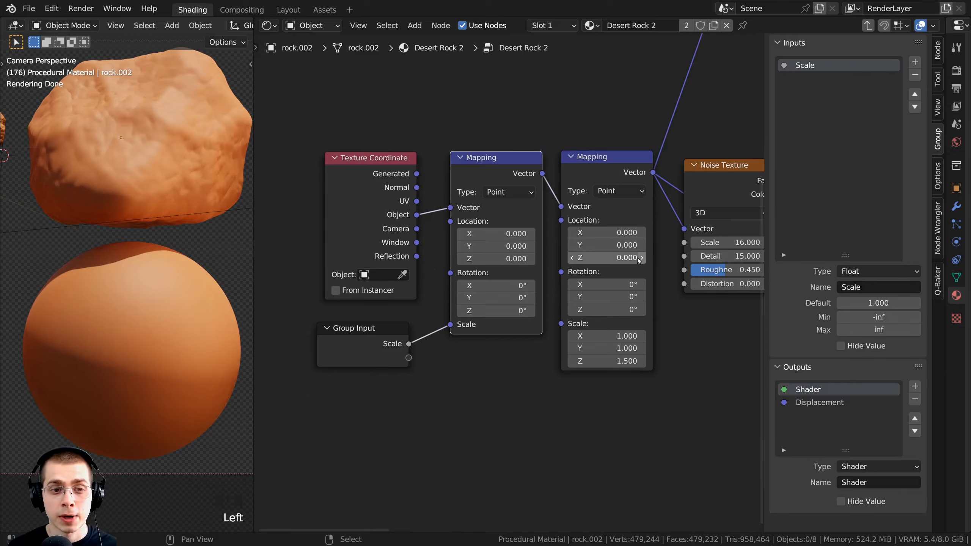
- Return to the main node tree and set the Desert Rock 2 group node's Scale to 1
{"action": "key", "text": "Tab"}
{"action": "left_click", "coordinate": [496, 328]}
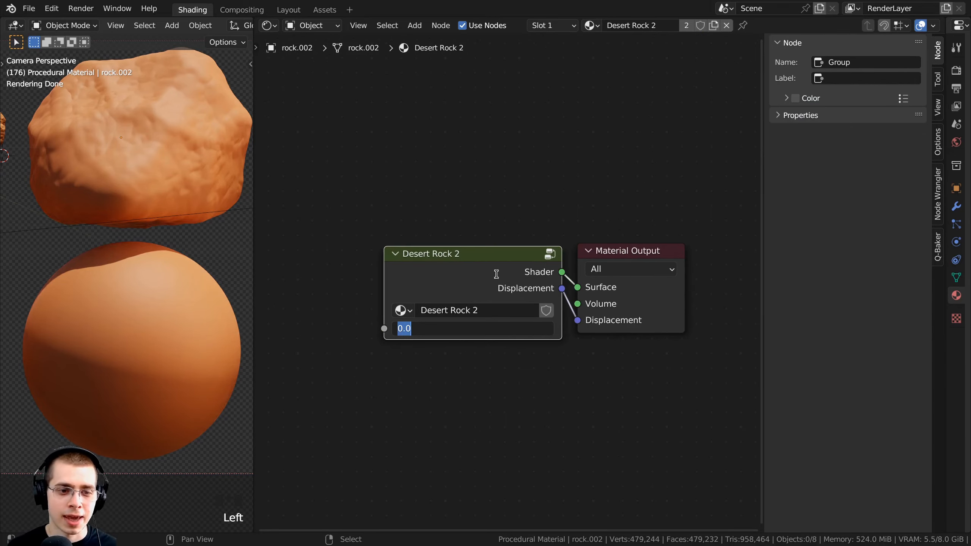
{"action": "key", "text": "Return"}
{"action": "mouse_move", "coordinate": [477, 328]}
{"action": "left_mouse_down"}
{"action": "mouse_move", "coordinate": [519, 328]}
{"action": "mouse_move", "coordinate": [477, 328]}
{"action": "left_mouse_up"}
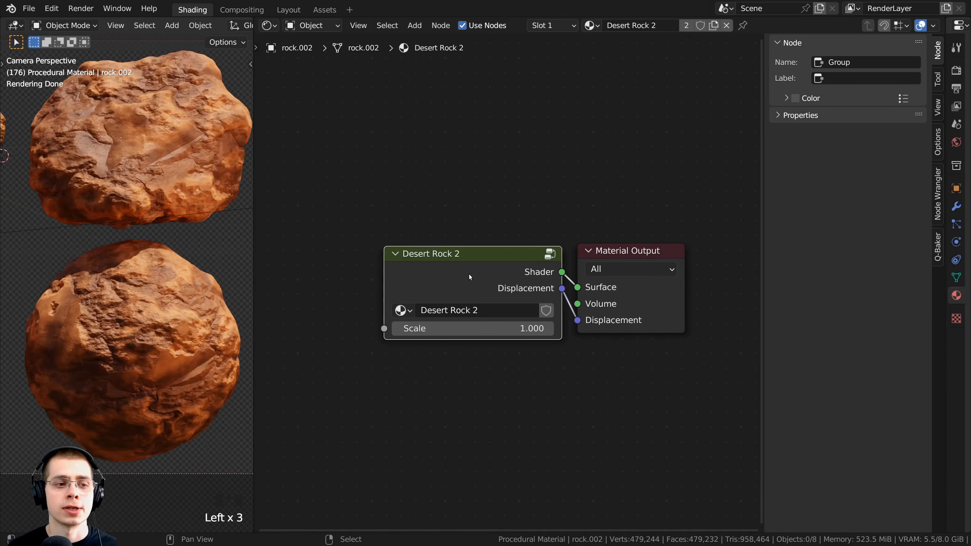
- Inside the group, move the Group Input node next to the ColorRamps, just before the color Mix nodes
{"action": "key", "text": "Tab"}
{"action": "scroll", "coordinate": [493, 284], "scroll_direction": "down", "scroll_amount": 6}
{"action": "middle_click_drag", "start_coordinate": [505, 280], "coordinate": [466, 278]}
{"action": "right_click", "coordinate": [349, 318]}
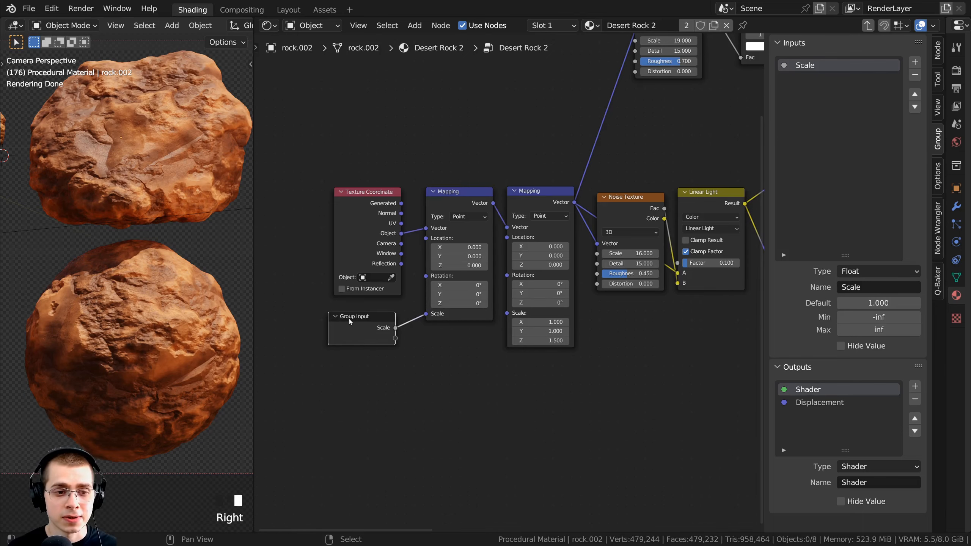
{"action": "scroll", "coordinate": [459, 314], "scroll_direction": "down", "scroll_amount": 3}
{"action": "scroll", "coordinate": [459, 314], "scroll_direction": "down", "scroll_amount": 1}
{"action": "middle_click_drag", "start_coordinate": [442, 319], "coordinate": [373, 353]}
{"action": "right_click_drag", "start_coordinate": [371, 349], "coordinate": [636, 154]}
{"action": "scroll", "coordinate": [645, 164], "scroll_direction": "up", "scroll_amount": 1}
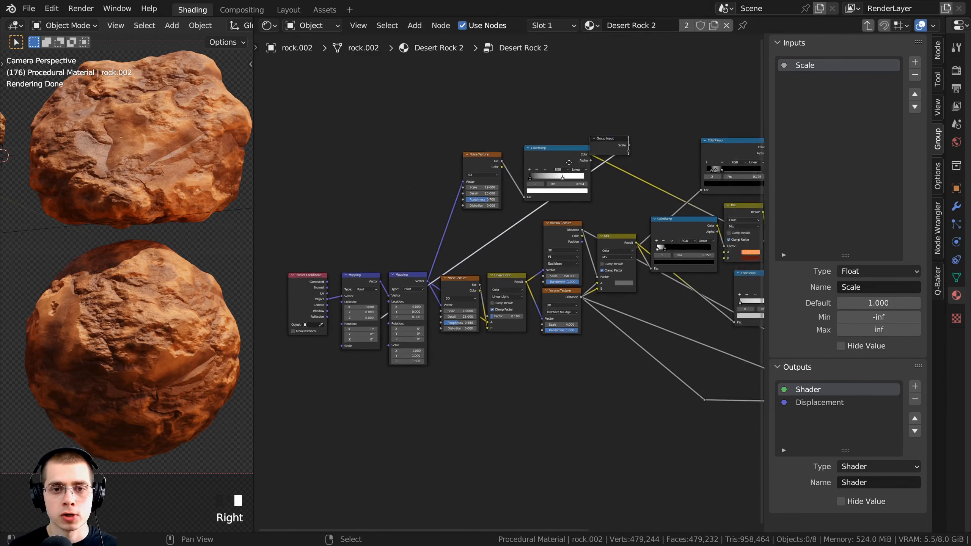
{"action": "middle_click_drag", "start_coordinate": [656, 195], "coordinate": [495, 213]}
{"action": "scroll", "coordinate": [495, 213], "scroll_direction": "up", "scroll_amount": 4}
{"action": "right_click_drag", "start_coordinate": [438, 157], "coordinate": [514, 191]}
{"action": "scroll", "coordinate": [575, 270], "scroll_direction": "up", "scroll_amount": 1}
{"action": "middle_click_drag", "start_coordinate": [576, 270], "coordinate": [450, 271]}
{"action": "scroll", "coordinate": [451, 271], "scroll_direction": "up", "scroll_amount": 4}
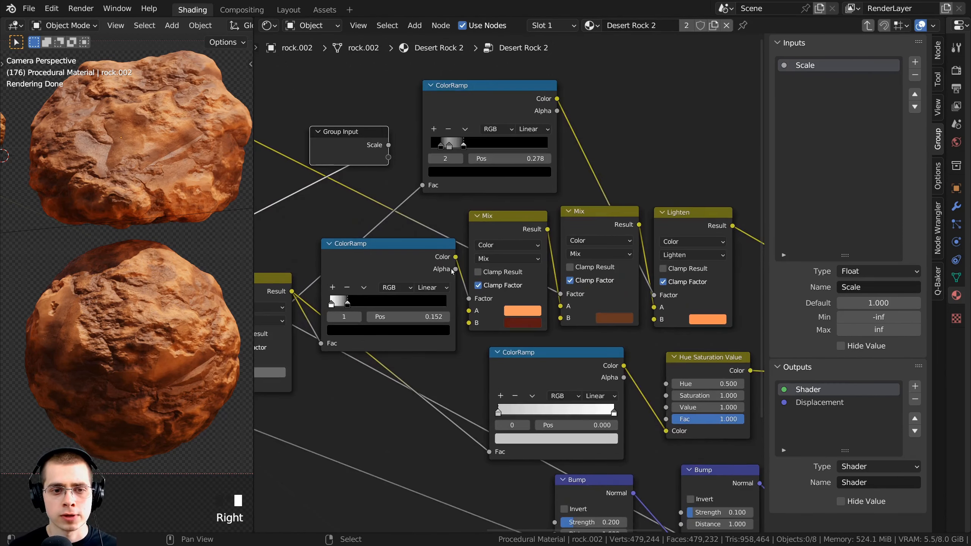
- Expose the first Mix node's A and B colors, the second Mix's B and the Lighten node's B as group inputs
{"action": "left_click_drag", "start_coordinate": [465, 306], "coordinate": [389, 156]}
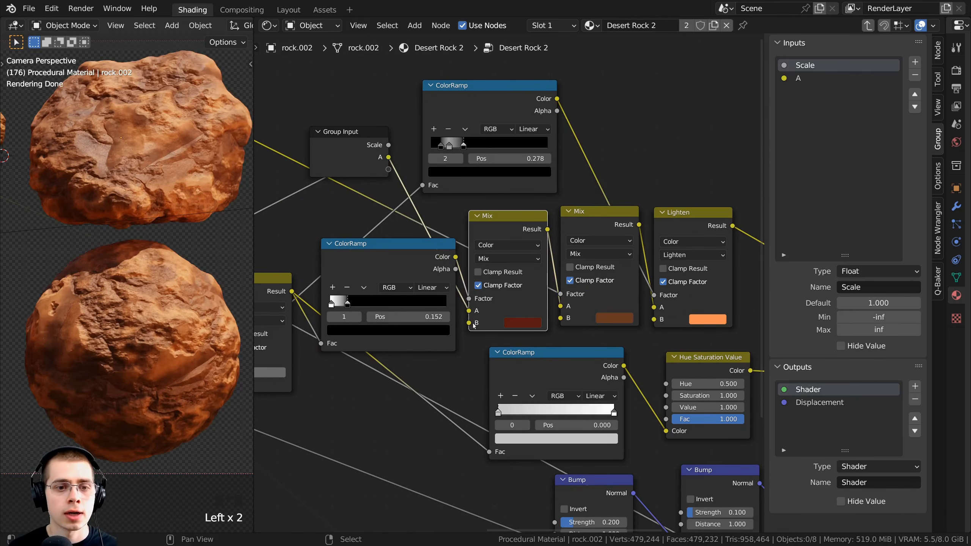
{"action": "left_click_drag", "start_coordinate": [468, 322], "coordinate": [388, 170]}
{"action": "left_click_drag", "start_coordinate": [561, 318], "coordinate": [392, 183]}
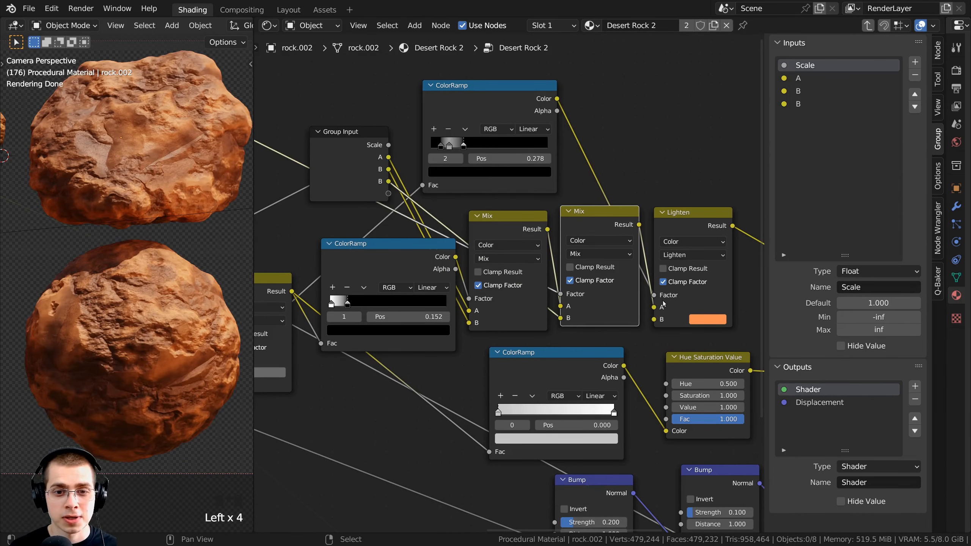
{"action": "left_click_drag", "start_coordinate": [654, 319], "coordinate": [389, 193]}
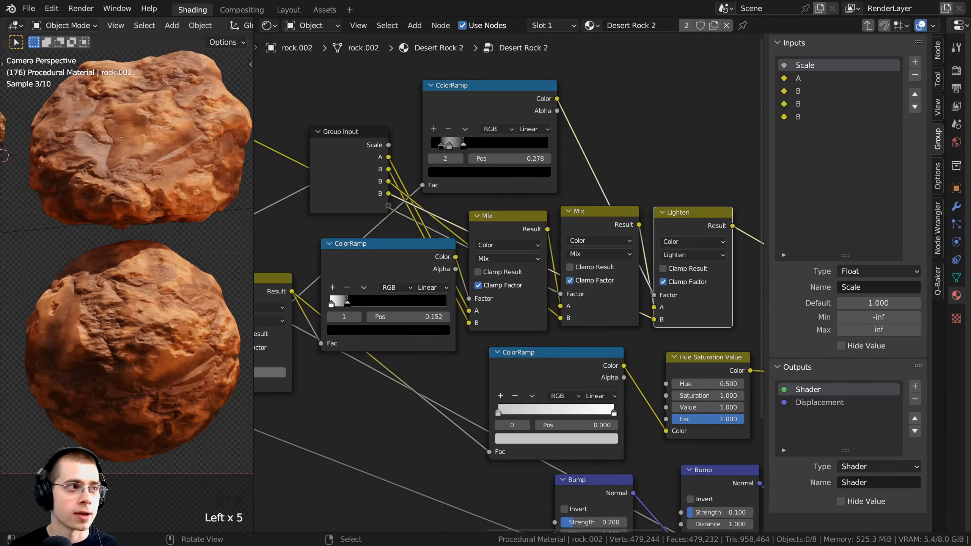
- Rename the group's input A as Color 1
{"action": "left_click", "coordinate": [799, 79]}
{"action": "double_click", "coordinate": [806, 81]}
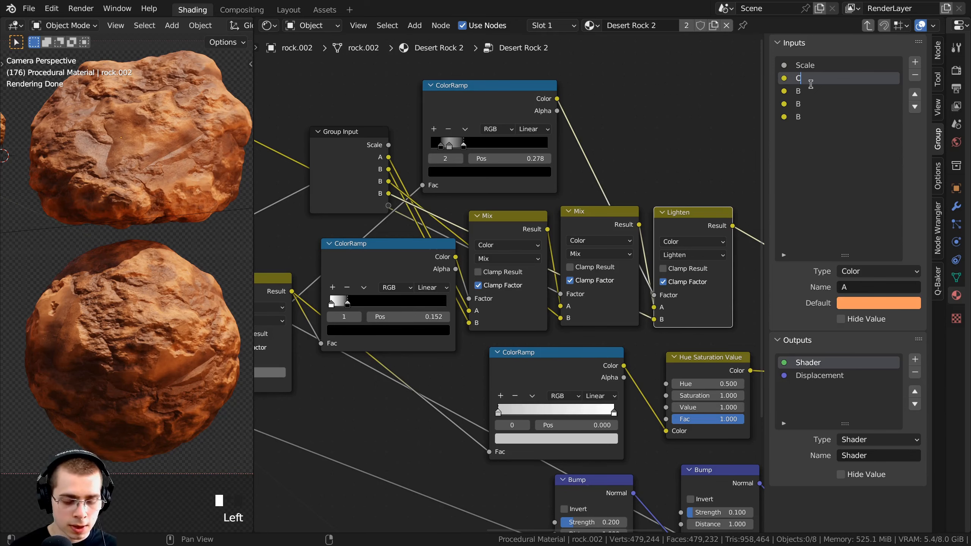
{"action": "type", "text": "Color 1"}
{"action": "left_click", "coordinate": [811, 88]}
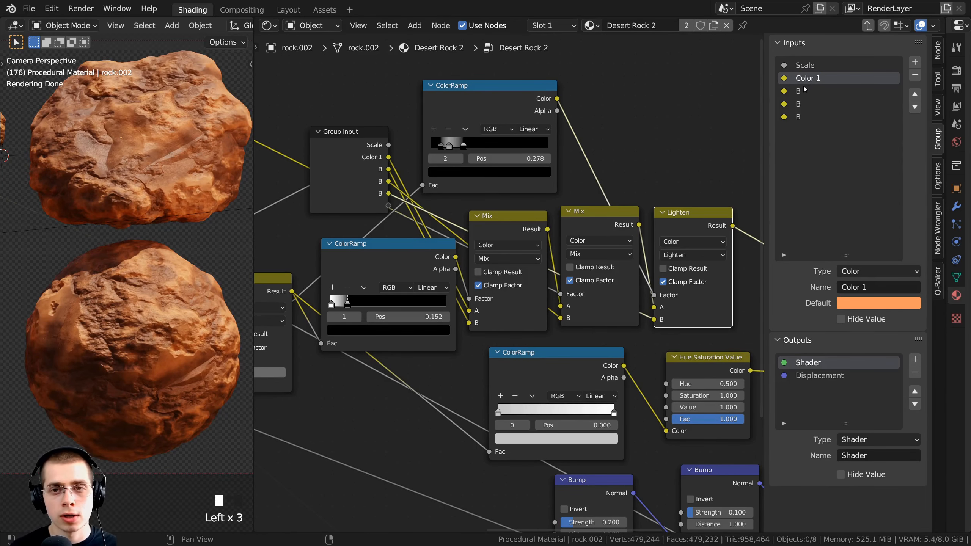
- Rename the three remaining B inputs as Color 2, Color 3 and Color 4, and return to the main node tree
{"action": "double_click", "coordinate": [799, 91]}
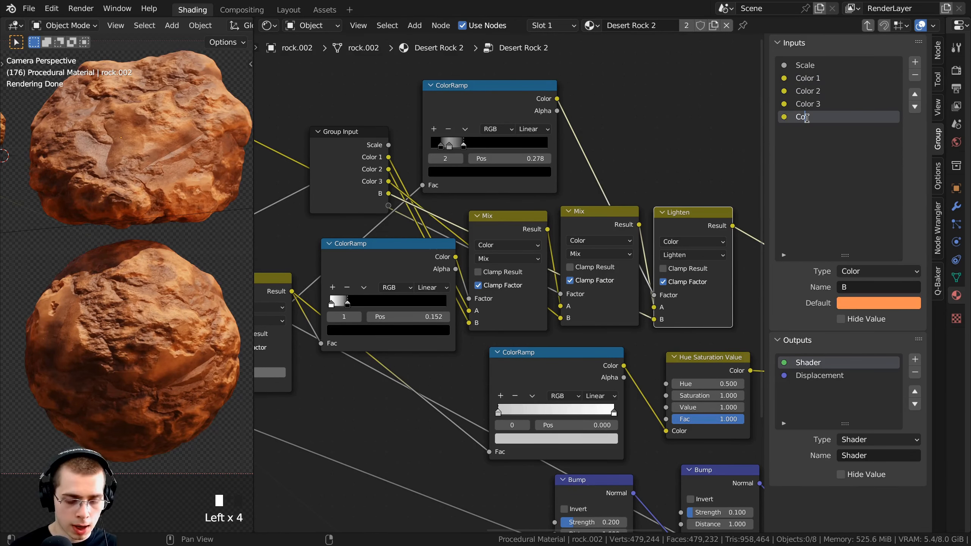
{"action": "type", "text": "4"}
{"action": "key", "text": "Return"}
{"action": "scroll", "coordinate": [348, 182], "scroll_direction": "down", "scroll_amount": 2}
{"action": "middle_click_drag", "start_coordinate": [349, 182], "coordinate": [481, 189]}
{"action": "key", "text": "Tab"}
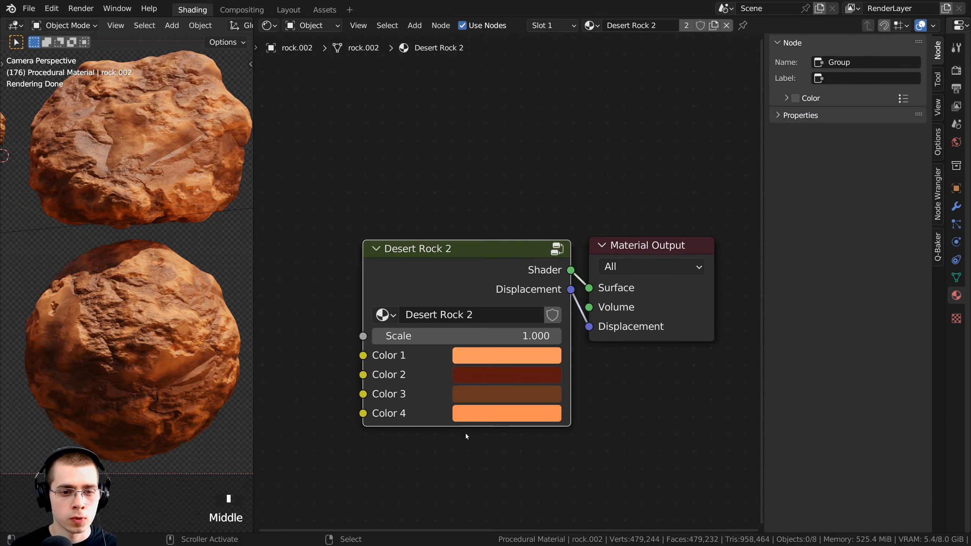
{"action": "middle_click_drag", "start_coordinate": [467, 271], "coordinate": [460, 244]}
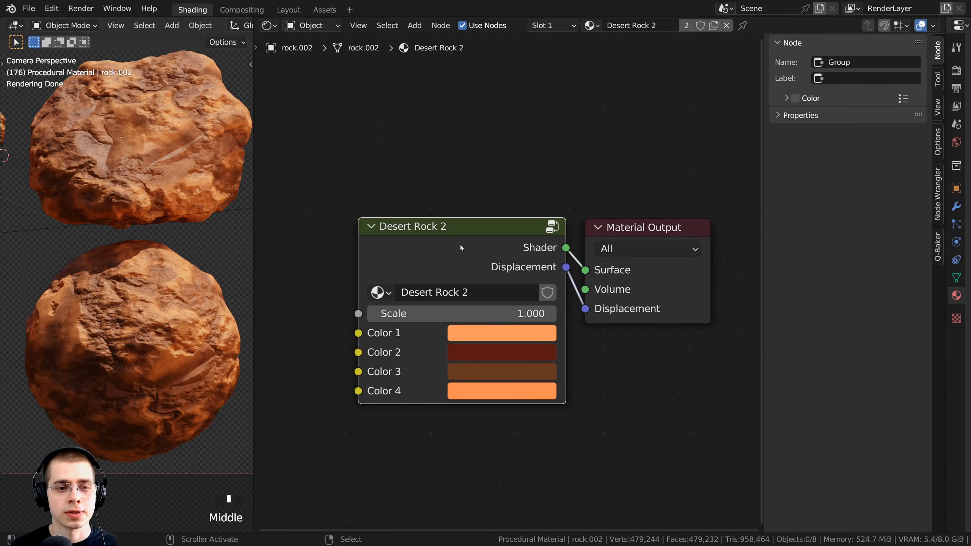
- Inside the Desert Rock 2 group, move the Group Input node back to just above the Mapping nodes
{"action": "key", "text": "Tab"}
{"action": "left_click", "coordinate": [455, 147]}
{"action": "scroll", "coordinate": [455, 168], "scroll_direction": "down", "scroll_amount": 5}
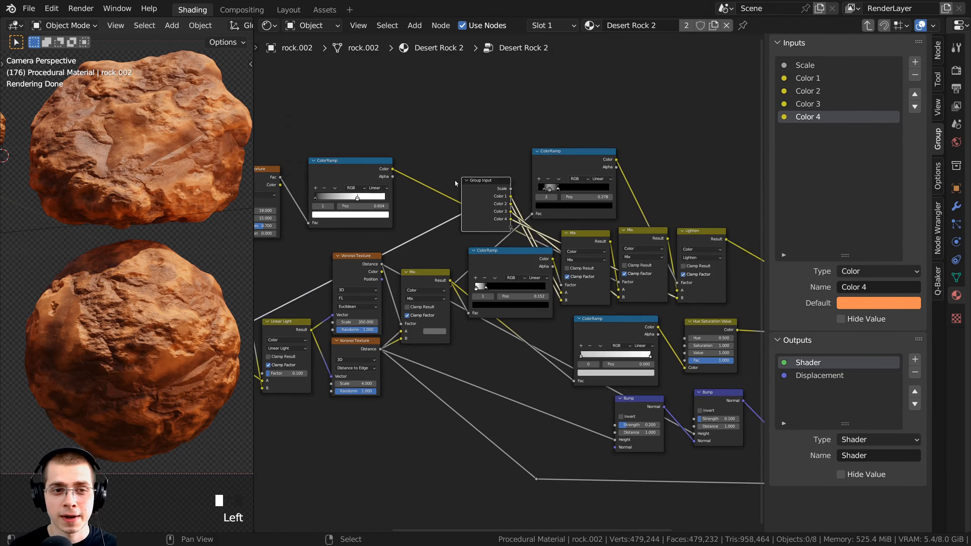
{"action": "middle_click_drag", "start_coordinate": [456, 187], "coordinate": [633, 167]}
{"action": "left_click_drag", "start_coordinate": [645, 200], "coordinate": [321, 269]}
{"action": "middle_click_drag", "start_coordinate": [363, 261], "coordinate": [413, 261]}
{"action": "scroll", "coordinate": [455, 238], "scroll_direction": "up", "scroll_amount": 3}
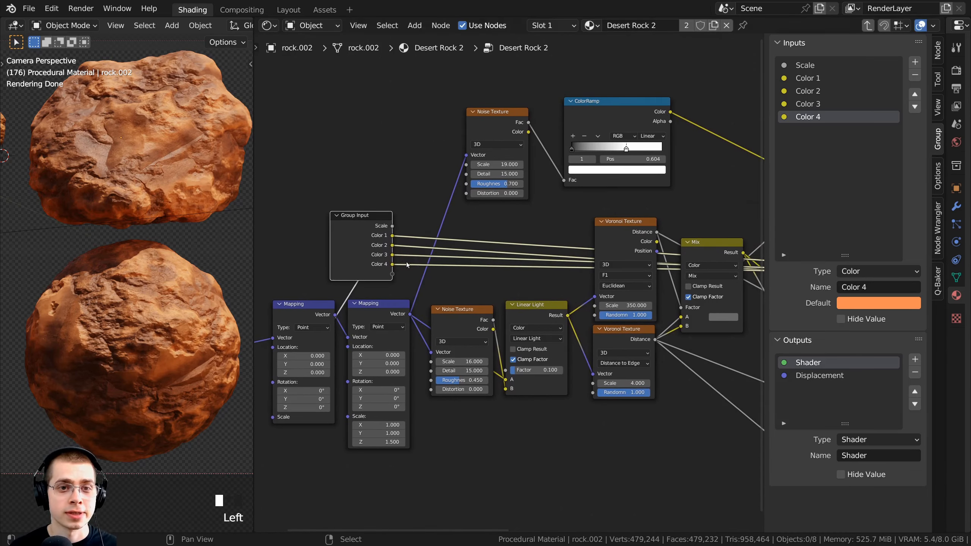
- Expose the Scale of the Noise Texture feeding the Linear Light node as a group input named Noise Scale
{"action": "scroll", "coordinate": [458, 316], "scroll_direction": "up", "scroll_amount": 5}
{"action": "middle_click_drag", "start_coordinate": [454, 316], "coordinate": [498, 298]}
{"action": "left_click", "coordinate": [500, 301]}
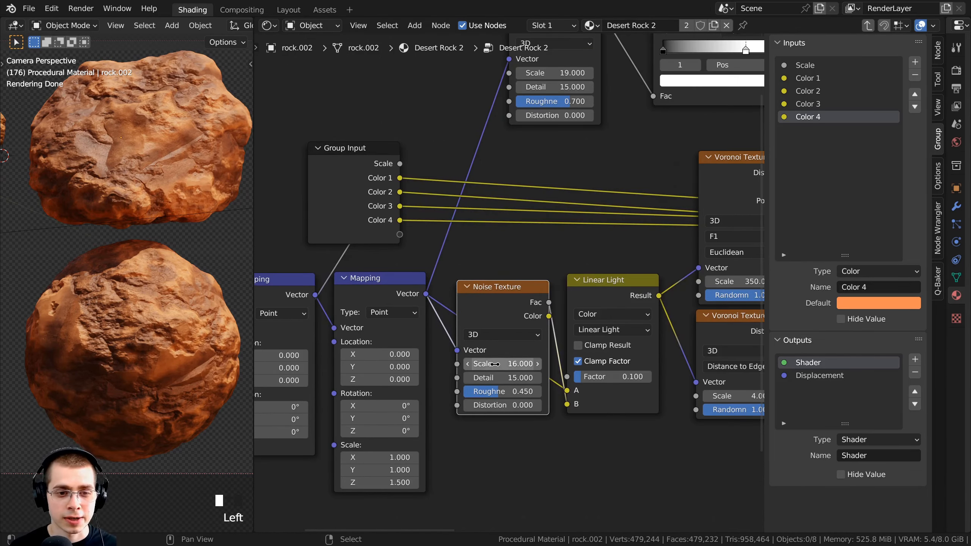
{"action": "left_click_drag", "start_coordinate": [496, 364], "coordinate": [405, 240]}
{"action": "key", "text": "Escape"}
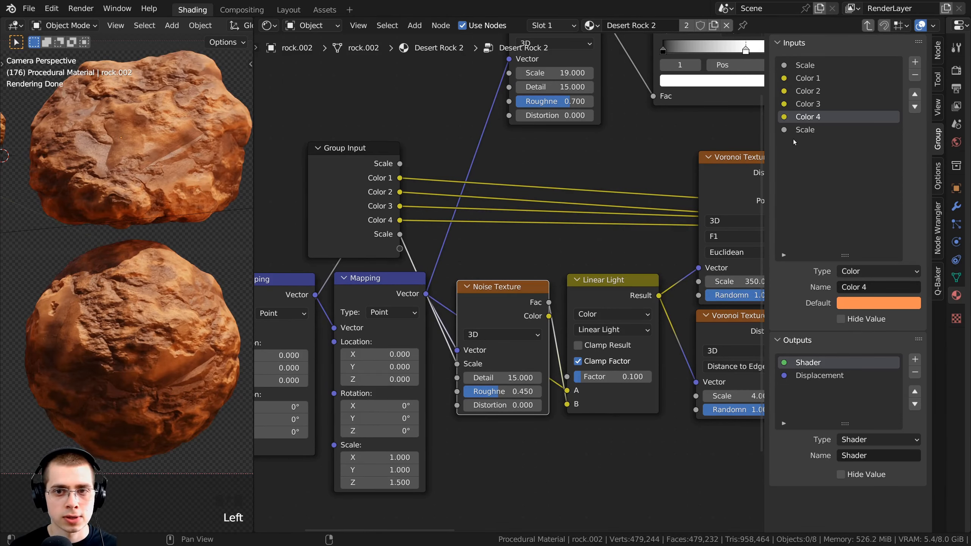
{"action": "double_click", "coordinate": [798, 131]}
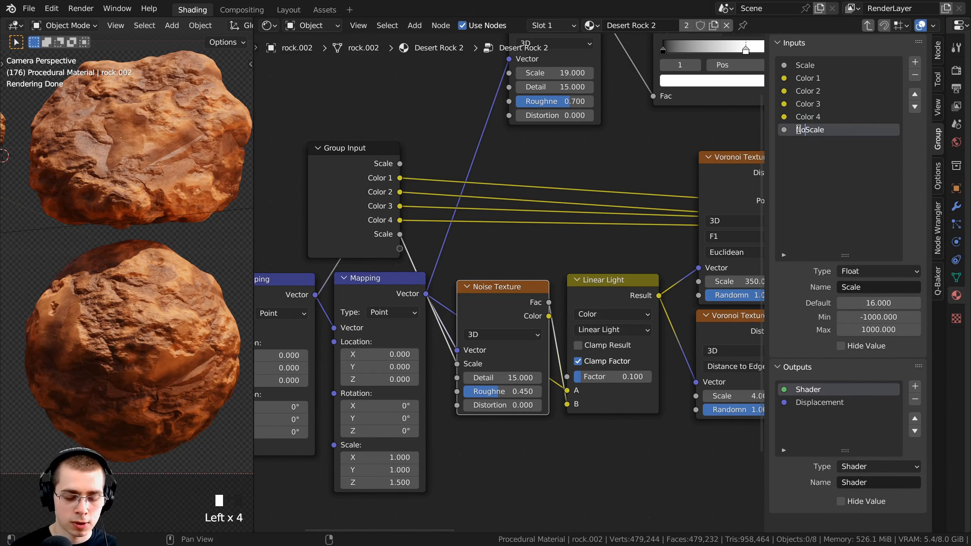
{"action": "type", "text": "Noise"}
{"action": "key", "text": "Return"}
- Expose the Distance to Edge Voronoi Texture's Scale as a group input named Chunks Scale
{"action": "middle_click", "coordinate": [80, 327]}
{"action": "scroll", "coordinate": [80, 327], "scroll_direction": "up", "scroll_amount": 4}
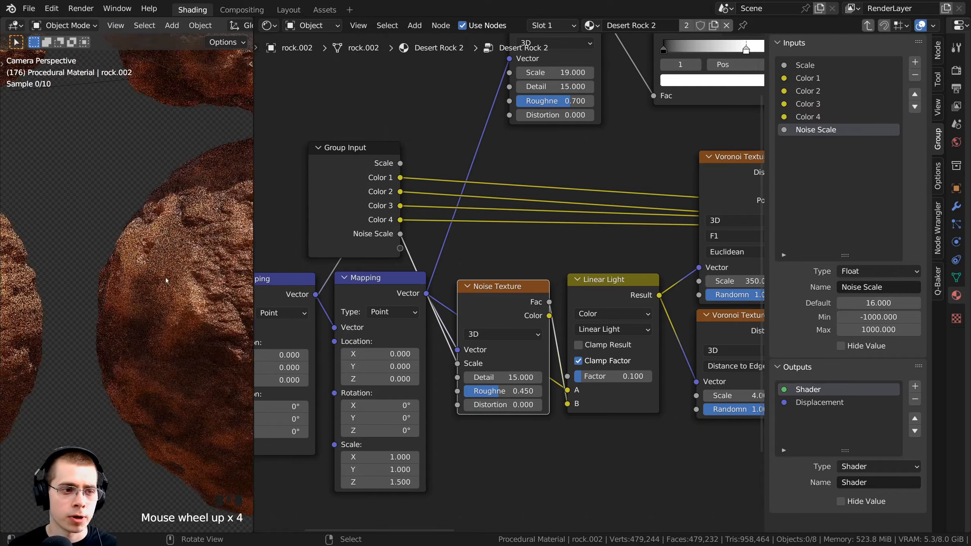
{"action": "middle_click_drag", "start_coordinate": [80, 327], "coordinate": [153, 215], "text": "shift"}
{"action": "scroll", "coordinate": [107, 355], "scroll_direction": "down", "scroll_amount": 3}
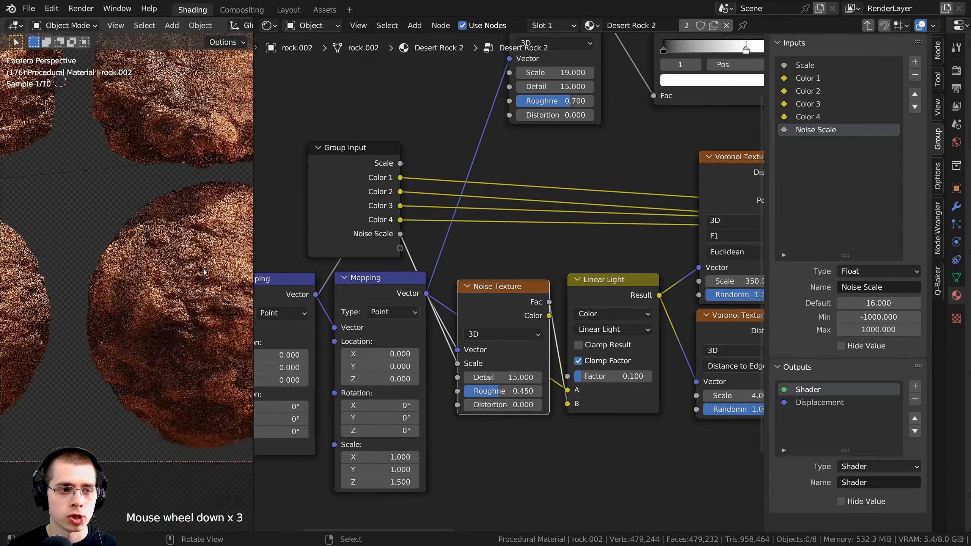
{"action": "middle_click_drag", "start_coordinate": [106, 356], "coordinate": [64, 368], "text": "shift"}
{"action": "middle_click_drag", "start_coordinate": [718, 326], "coordinate": [589, 261], "text": "shift"}
{"action": "left_click_drag", "start_coordinate": [590, 260], "coordinate": [596, 264]}
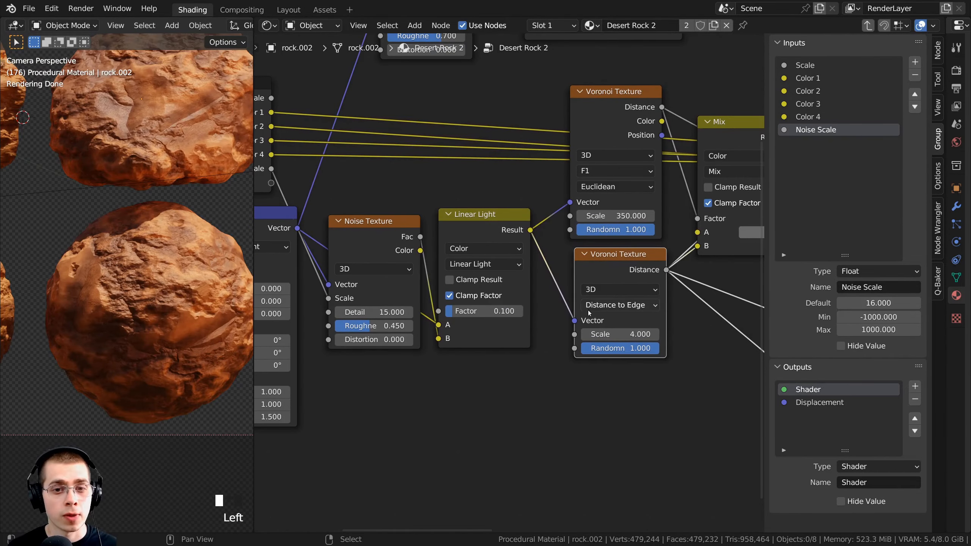
{"action": "left_click_drag", "start_coordinate": [619, 334], "coordinate": [677, 334]}
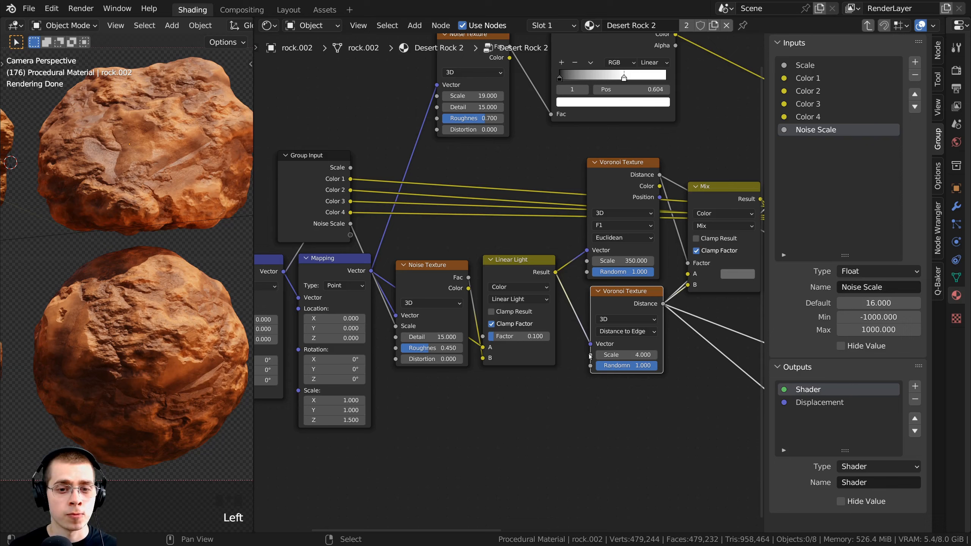
{"action": "left_click_drag", "start_coordinate": [589, 354], "coordinate": [344, 236]}
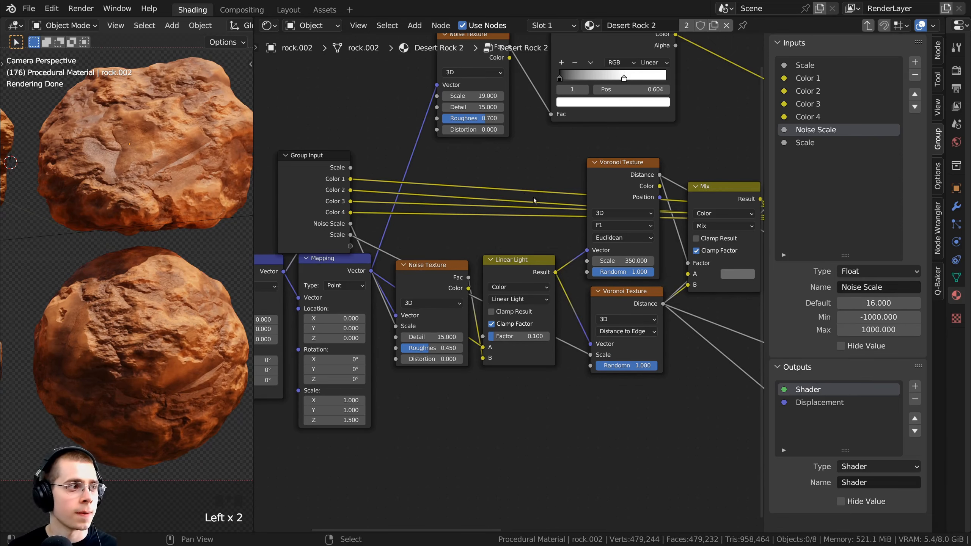
{"action": "double_click", "coordinate": [804, 144]}
{"action": "type", "text": "Chunks Scale"}
{"action": "key", "text": "Return"}
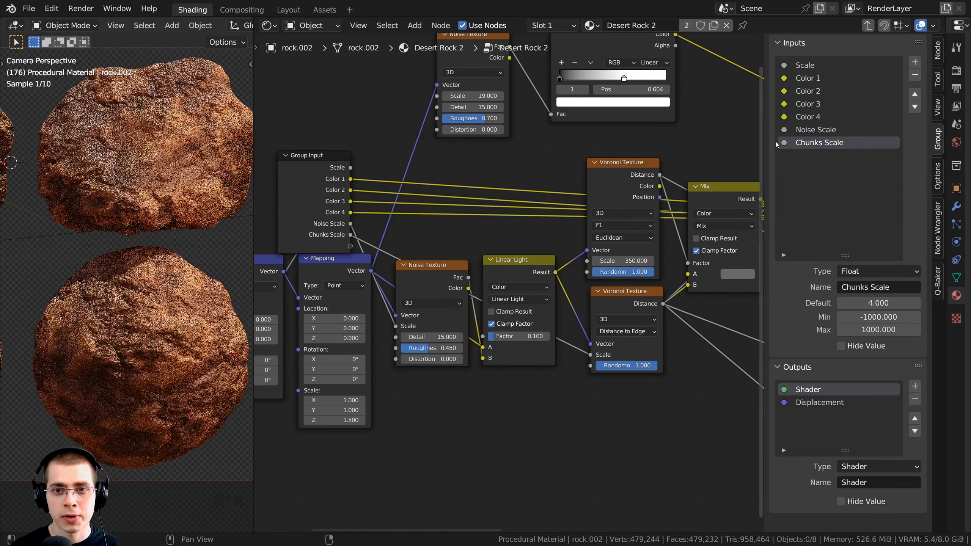
- Move the Group Input node up so that it clears the Mapping nodes beneath it
{"action": "middle_click_drag", "start_coordinate": [585, 192], "coordinate": [566, 188]}
{"action": "scroll", "coordinate": [450, 213], "scroll_direction": "down", "scroll_amount": 1}
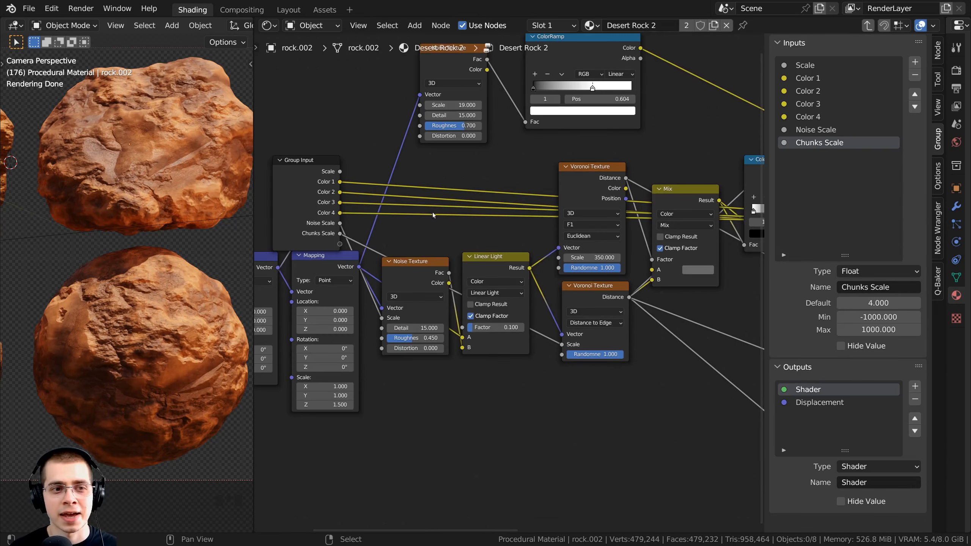
{"action": "middle_click_drag", "start_coordinate": [317, 207], "coordinate": [460, 225]}
{"action": "scroll", "coordinate": [455, 226], "scroll_direction": "up", "scroll_amount": 4}
{"action": "left_click_drag", "start_coordinate": [425, 210], "coordinate": [390, 185]}
- Expose the Detail of the Noise Texture before the Linear Light node as a group input named Noise Detail 1
{"action": "middle_click_drag", "start_coordinate": [569, 307], "coordinate": [569, 250]}
{"action": "left_click_drag", "start_coordinate": [569, 249], "coordinate": [580, 232]}
{"action": "left_click", "coordinate": [581, 231]}
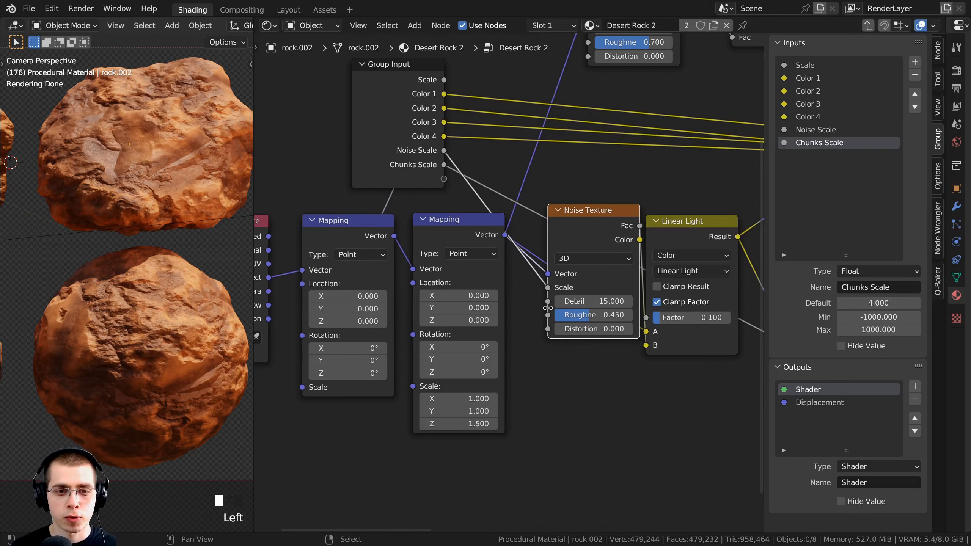
{"action": "left_click_drag", "start_coordinate": [589, 301], "coordinate": [443, 178]}
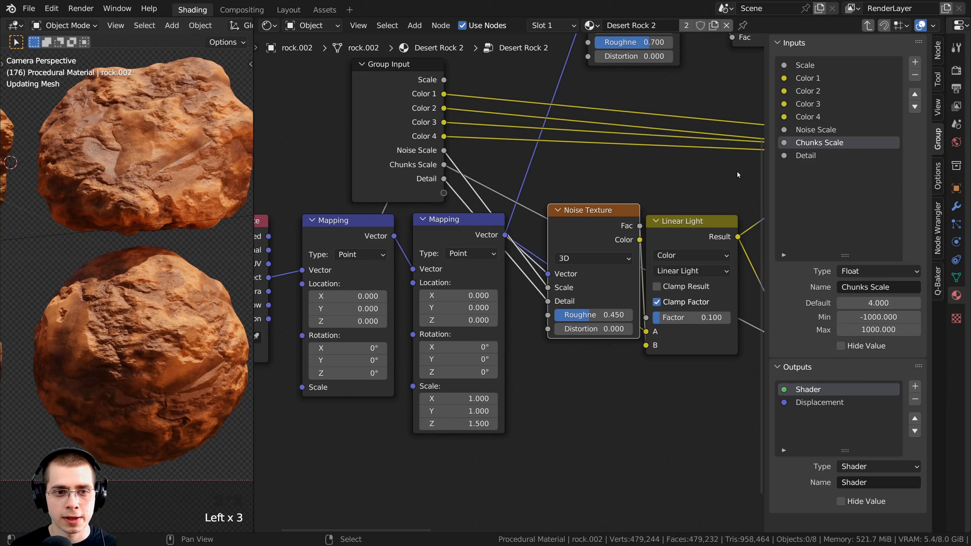
{"action": "left_click", "coordinate": [795, 154]}
{"action": "double_click", "coordinate": [795, 155]}
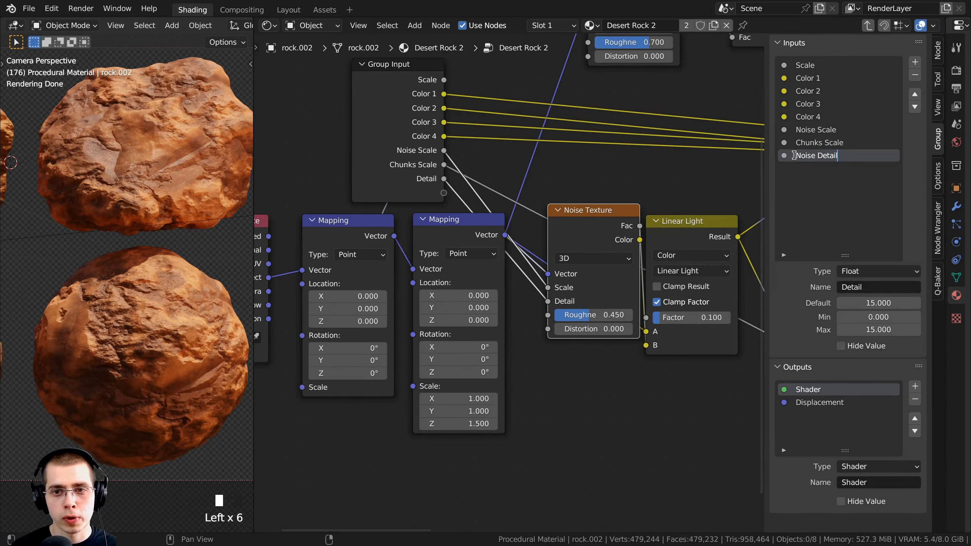
{"action": "key", "text": "Right"}
{"action": "key", "text": "Right"}
{"action": "key", "text": "Right"}
{"action": "key", "text": "Right"}
{"action": "key", "text": "Return"}
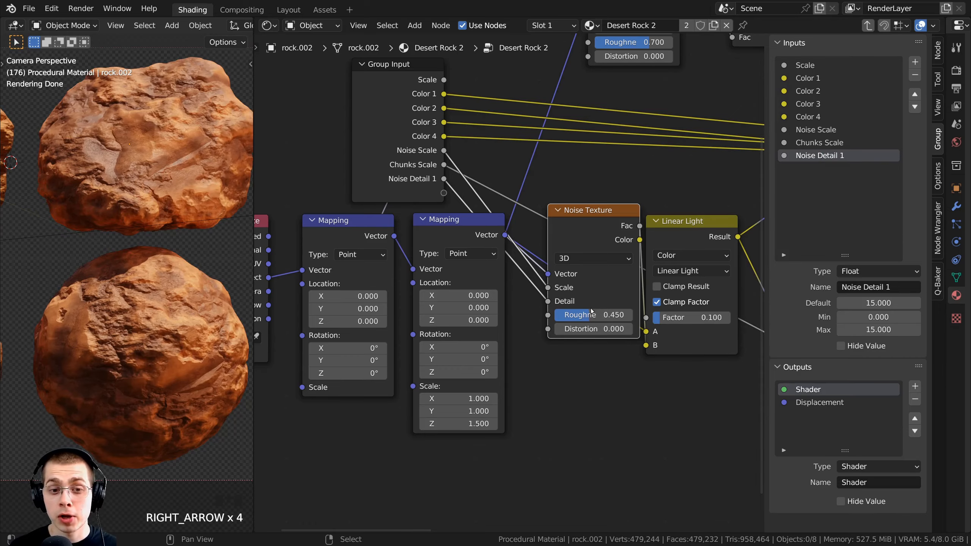
- Expose the same Noise Texture's Roughness as a group input named Noise Detail 2
{"action": "left_click_drag", "start_coordinate": [591, 311], "coordinate": [444, 193]}
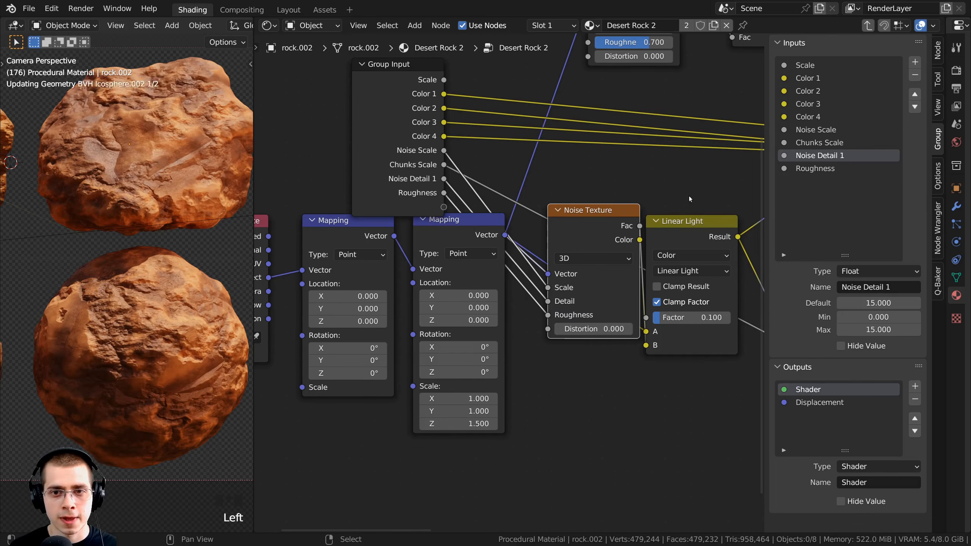
{"action": "double_click", "coordinate": [813, 157]}
{"action": "key", "text": "ctrl+c"}
{"action": "double_click", "coordinate": [811, 169]}
{"action": "key", "text": "ctrl+v"}
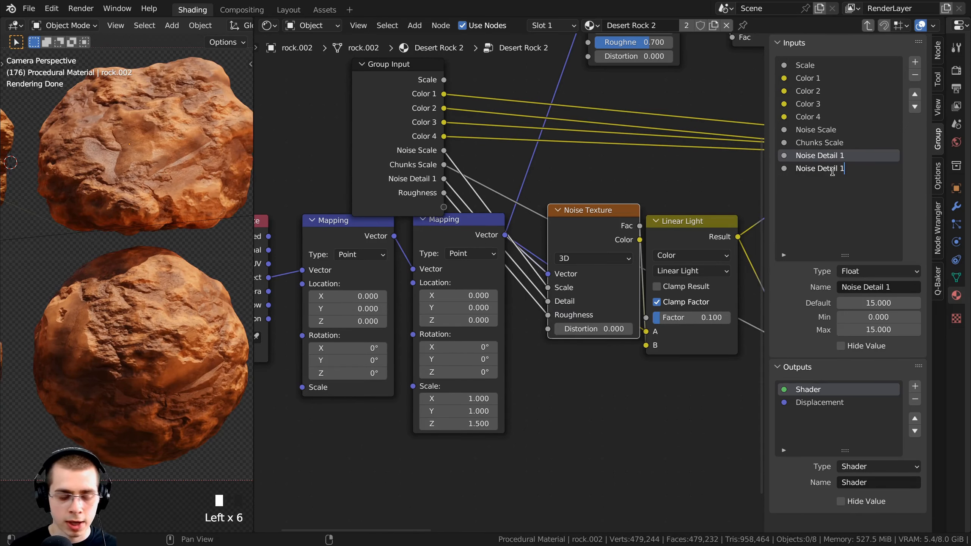
{"action": "key", "text": "Return"}
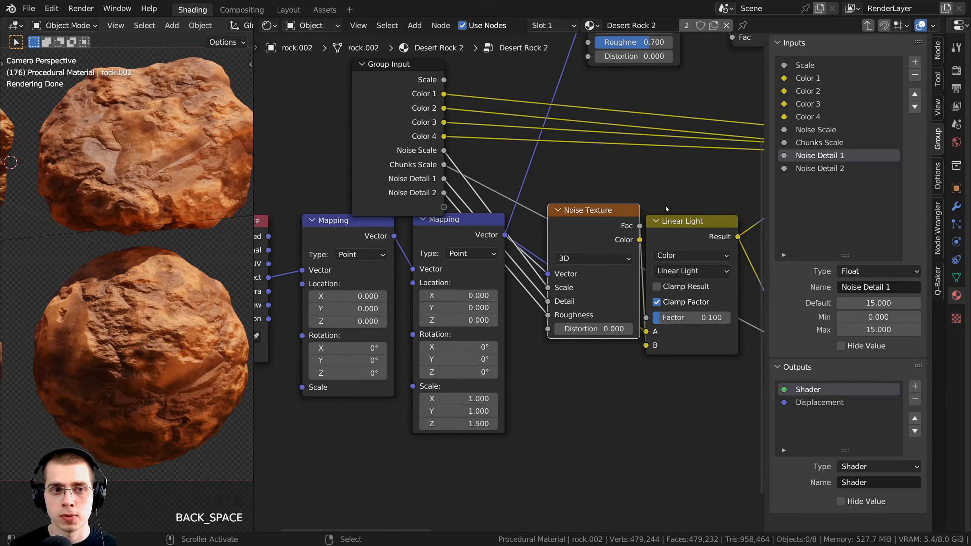
- Try raising the Linear Light node's Factor to about 0.581
{"action": "middle_click_drag", "start_coordinate": [665, 206], "coordinate": [514, 170], "text": "shift"}
{"action": "left_click_drag", "start_coordinate": [520, 221], "coordinate": [555, 188]}
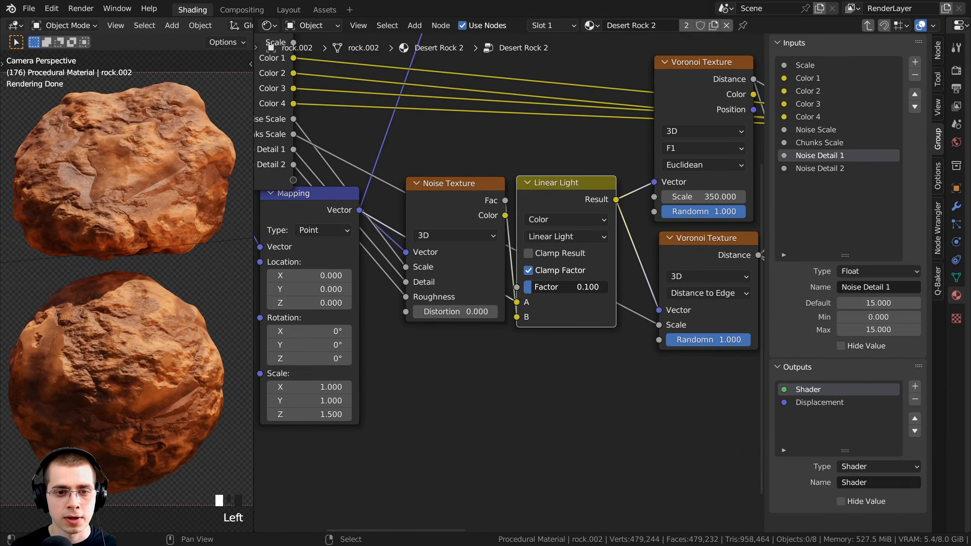
{"action": "mouse_move", "coordinate": [546, 293]}
{"action": "left_mouse_down"}
{"action": "mouse_move", "coordinate": [569, 292]}
{"action": "mouse_move", "coordinate": [546, 292]}
{"action": "left_mouse_up"}
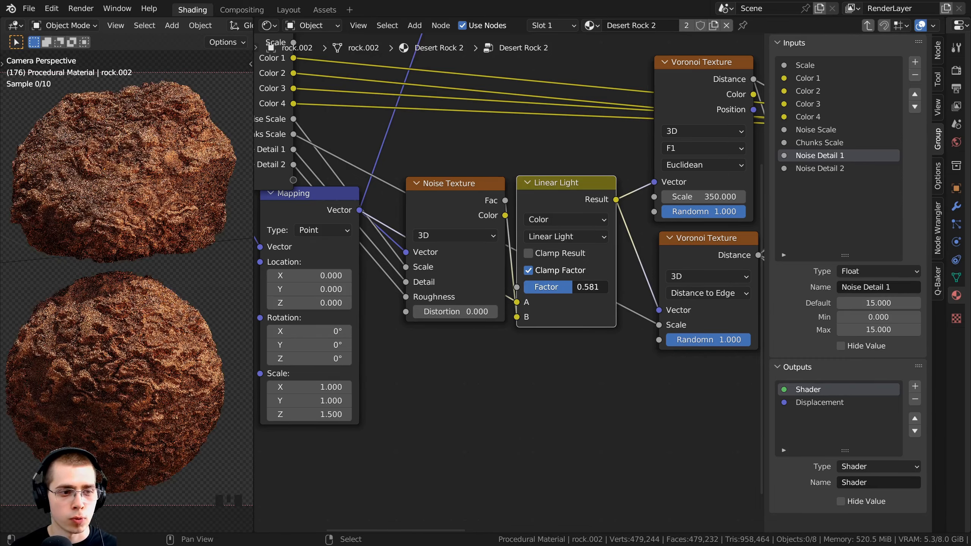
- Expose the Linear Light node's Factor as a group input named Distortion
{"action": "middle_click_drag", "start_coordinate": [546, 293], "coordinate": [585, 313]}
{"action": "left_click_drag", "start_coordinate": [586, 312], "coordinate": [423, 238]}
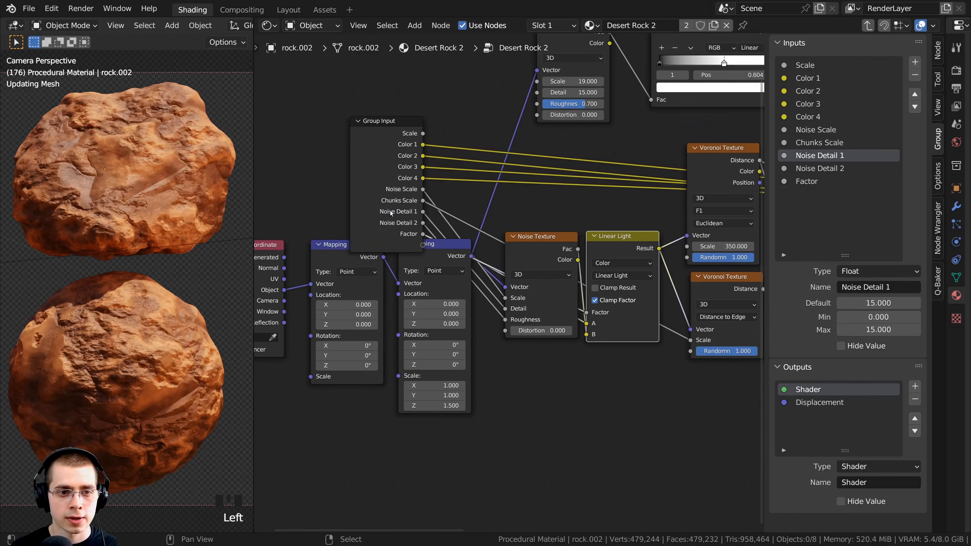
{"action": "left_click", "coordinate": [841, 182]}
{"action": "double_click", "coordinate": [849, 182]}
{"action": "type", "text": "Distortion"}
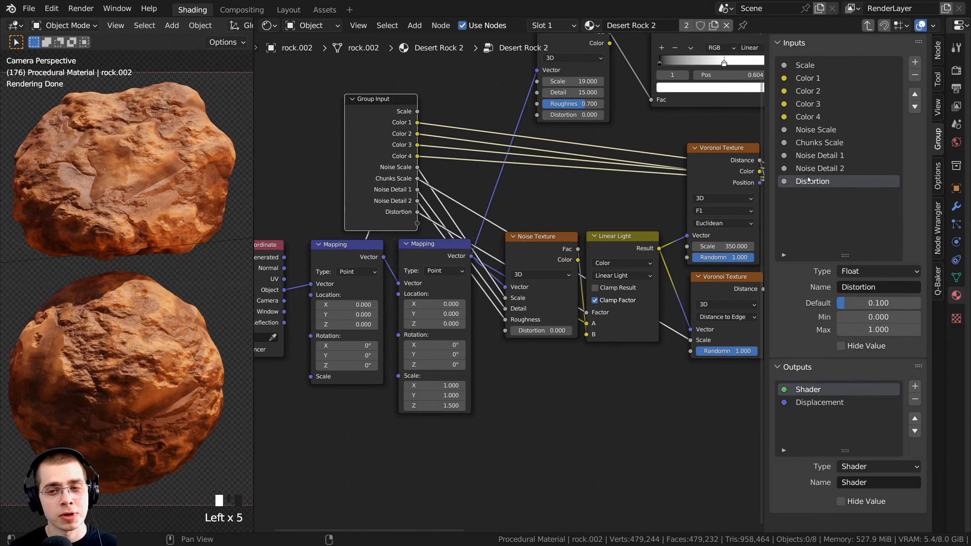
{"action": "double_click", "coordinate": [821, 181]}
- Move the Group Input node below the color ColorRamps, ahead of the two Bump nodes
{"action": "scroll", "coordinate": [593, 186], "scroll_direction": "down", "scroll_amount": 2}
{"action": "middle_click_drag", "start_coordinate": [592, 187], "coordinate": [368, 192]}
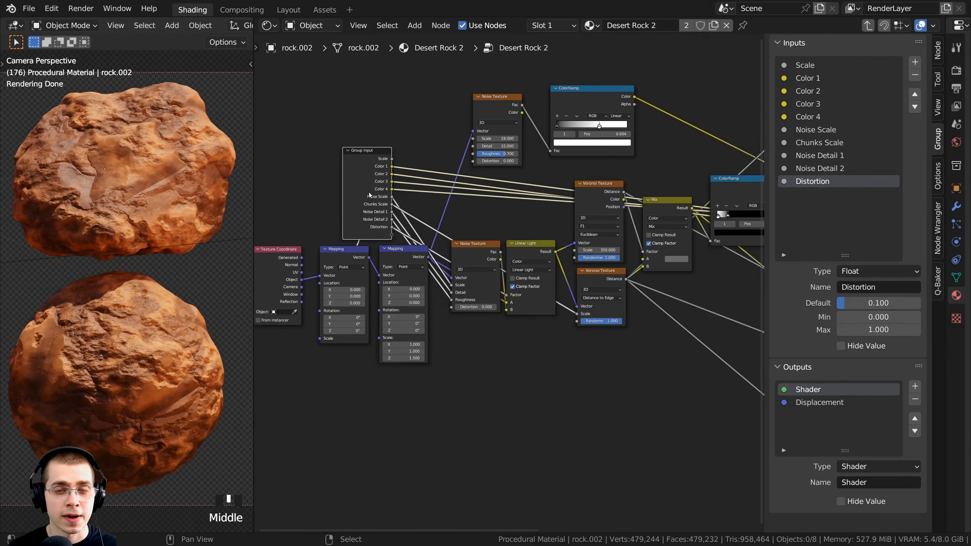
{"action": "right_click_drag", "start_coordinate": [355, 179], "coordinate": [334, 164]}
{"action": "key", "text": "g"}
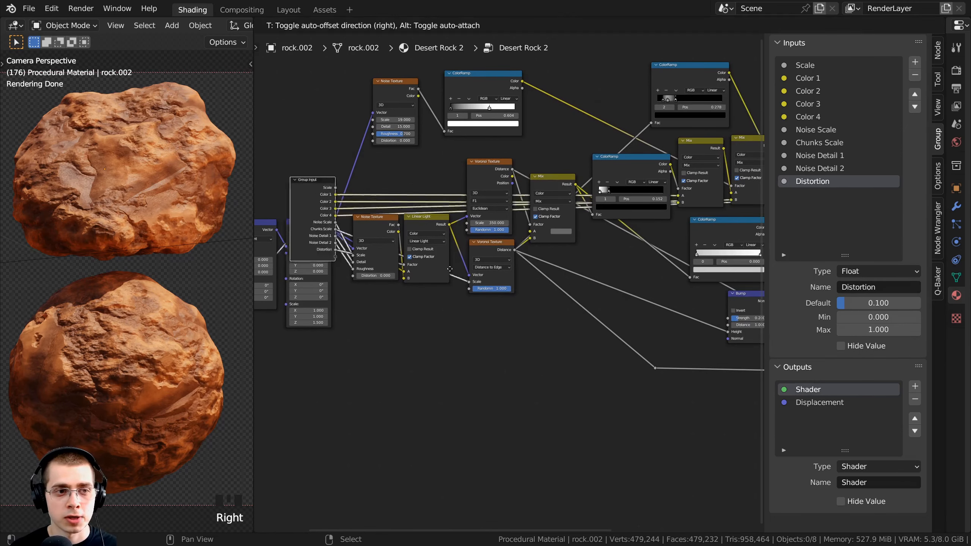
{"action": "left_click", "coordinate": [634, 337]}
{"action": "middle_click_drag", "start_coordinate": [634, 337], "coordinate": [401, 324]}
{"action": "scroll", "coordinate": [401, 325], "scroll_direction": "up", "scroll_amount": 2}
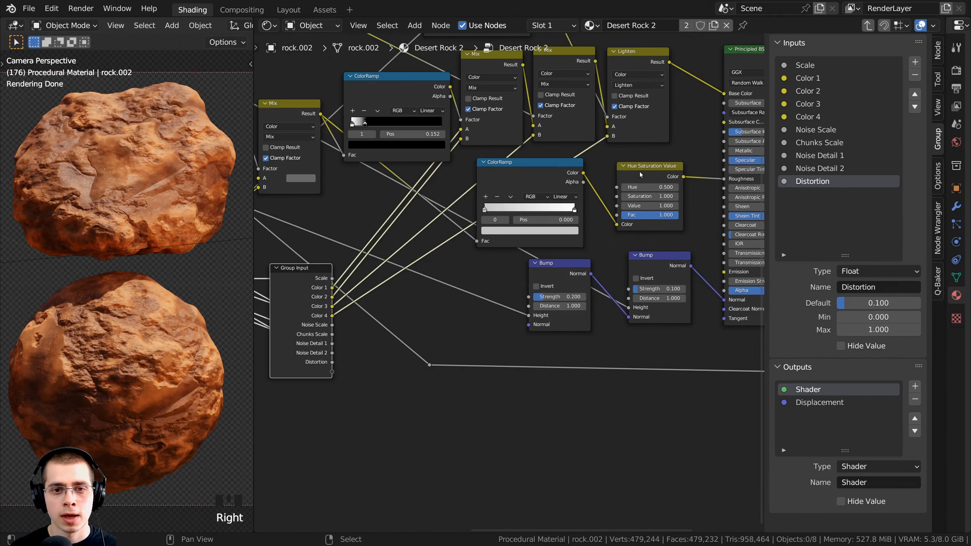
- Expose the Hue Saturation Value node's Value as a group input named Roughness
{"action": "left_click_drag", "start_coordinate": [616, 206], "coordinate": [335, 372]}
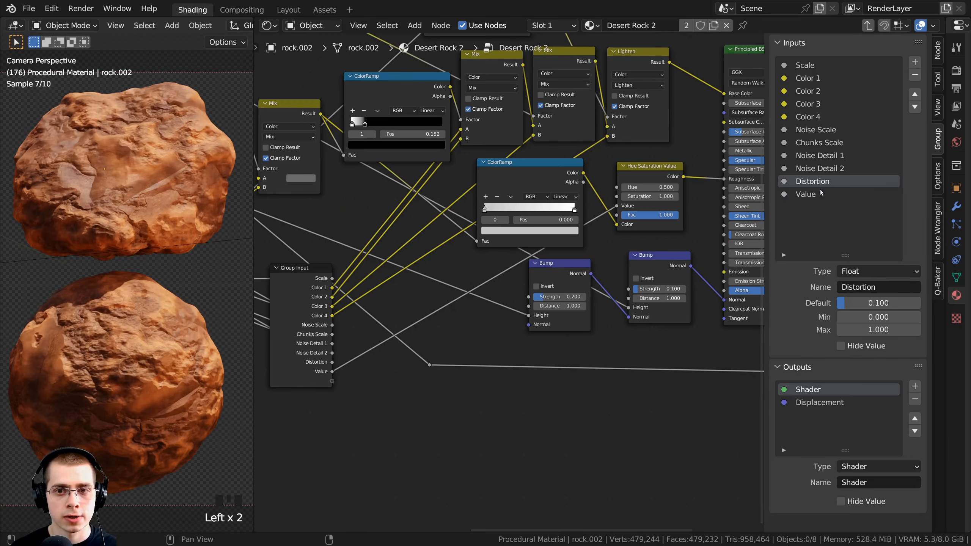
{"action": "double_click", "coordinate": [801, 195]}
{"action": "type", "text": "Roughne"}
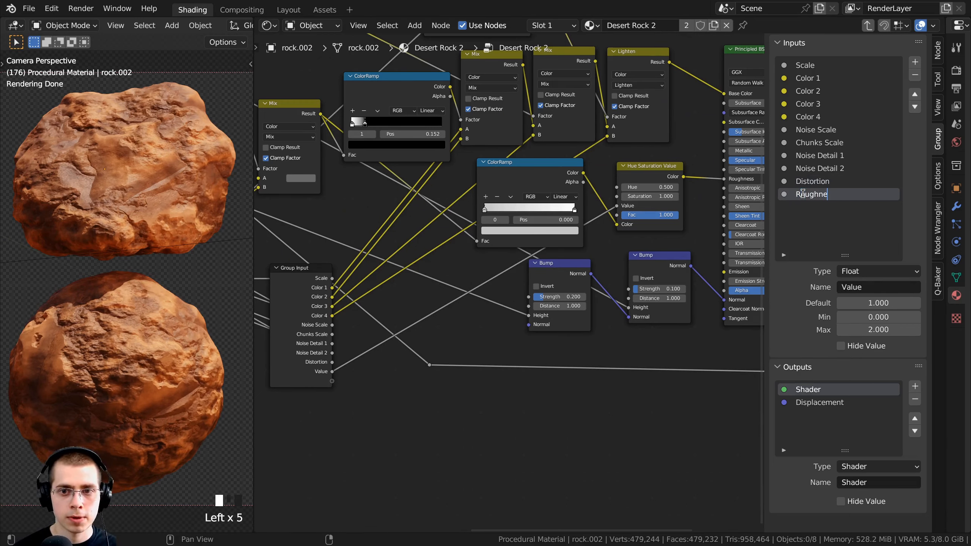
{"action": "type", "text": "ss"}
{"action": "key", "text": "Return"}
- Expose the first Bump node's Strength as a group input named Noise Bump Strength
{"action": "middle_click_drag", "start_coordinate": [547, 390], "coordinate": [534, 329]}
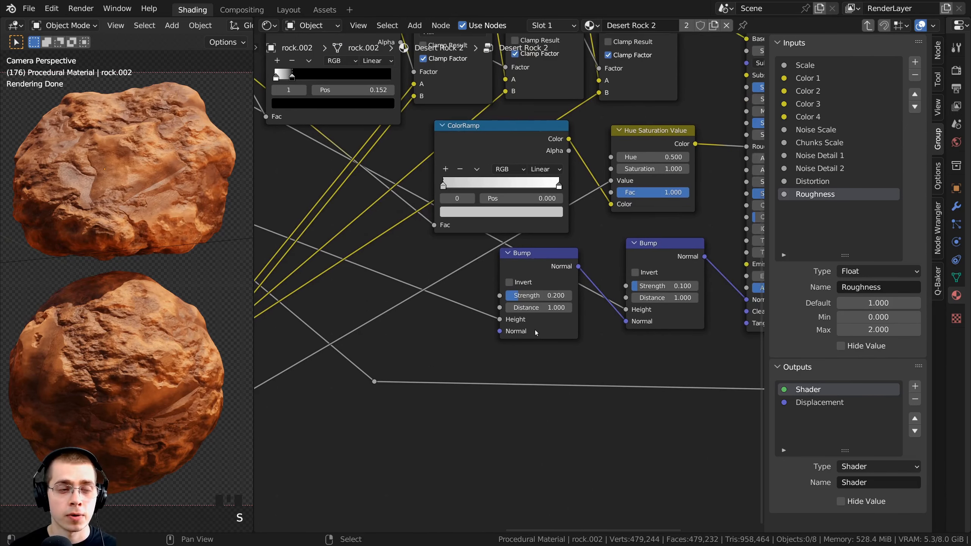
{"action": "middle_click_drag", "start_coordinate": [577, 242], "coordinate": [628, 173]}
{"action": "scroll", "coordinate": [568, 201], "scroll_direction": "down", "scroll_amount": 2}
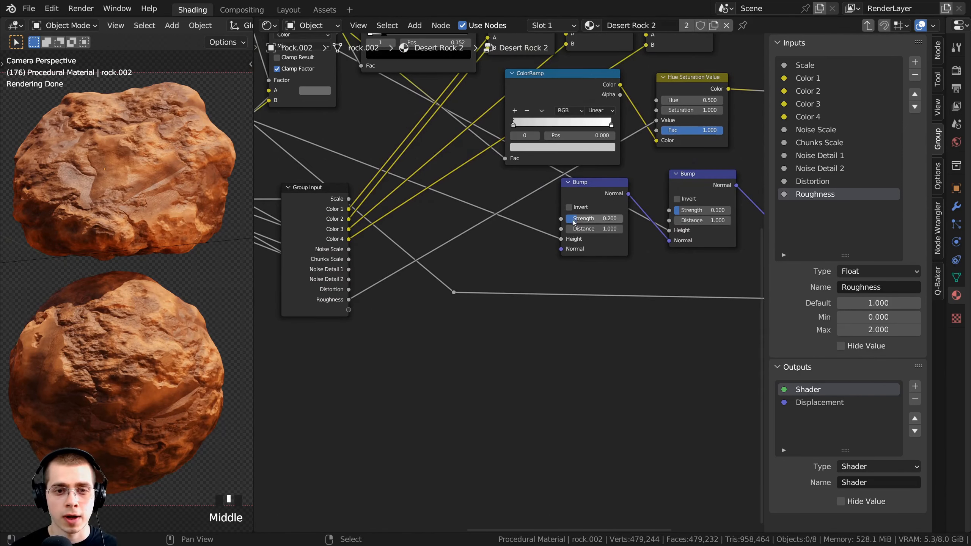
{"action": "left_click", "coordinate": [561, 218]}
{"action": "left_click_drag", "start_coordinate": [561, 218], "coordinate": [346, 313]}
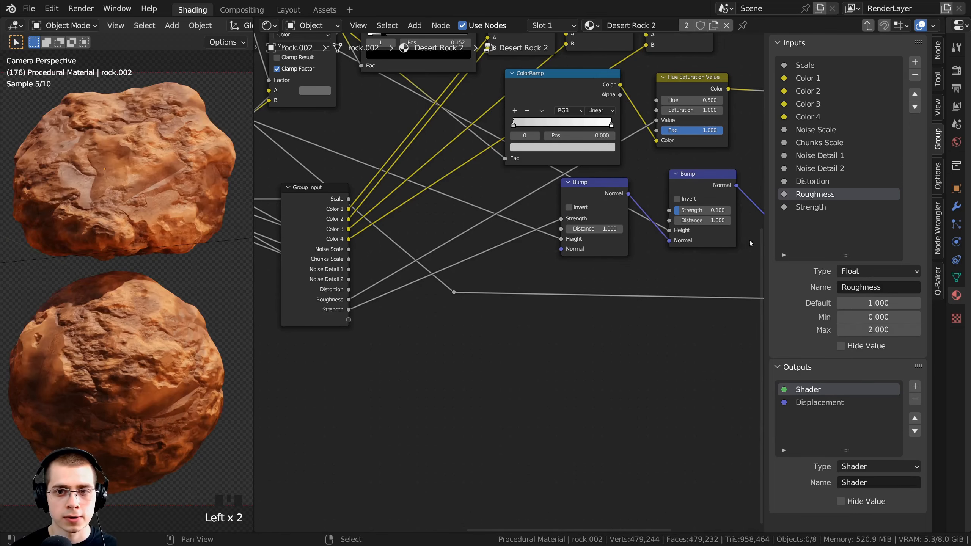
{"action": "double_click", "coordinate": [795, 207]}
{"action": "key", "text": "Return"}
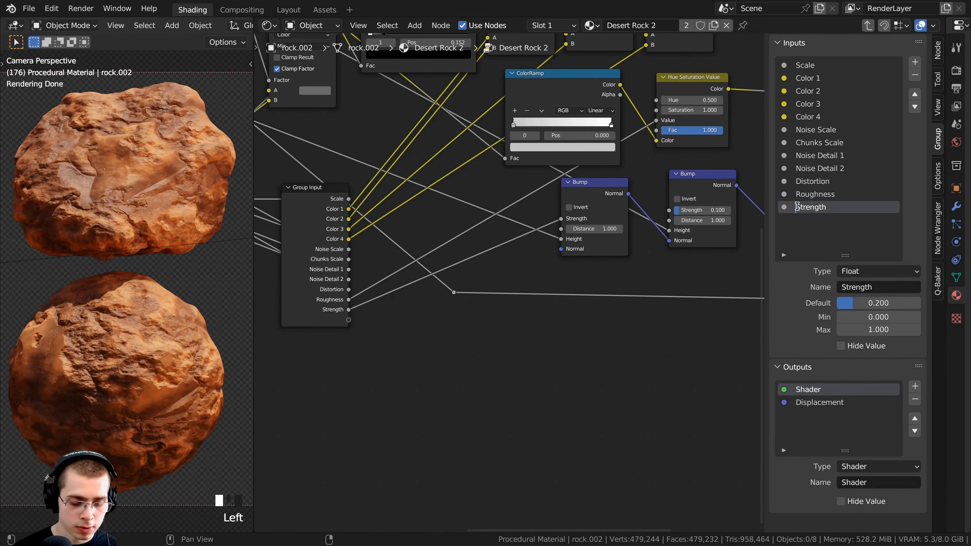
{"action": "type", "text": "Noise Bump"}
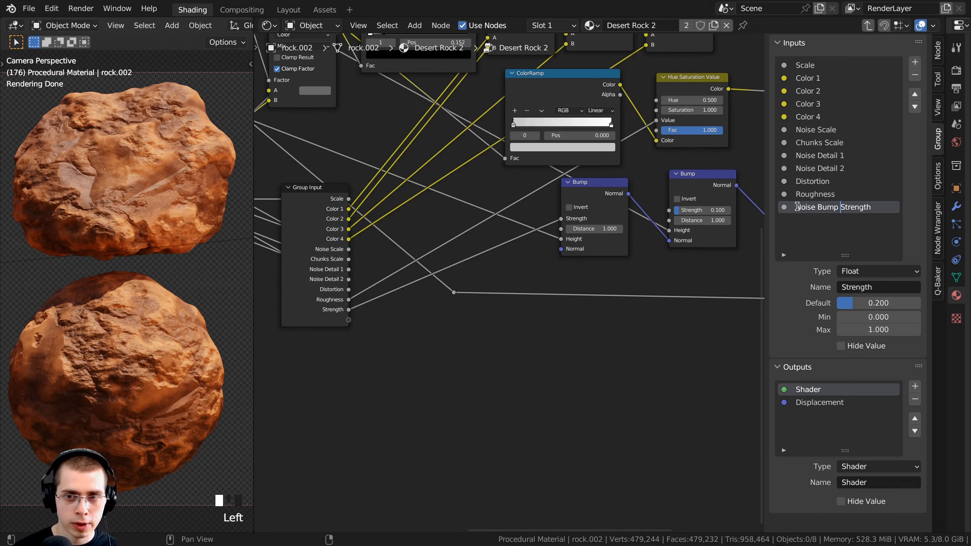
{"action": "key", "text": "Return"}
- Expose the second Bump node's Strength as a group input named Detail Bump Strength
{"action": "middle_click_drag", "start_coordinate": [652, 257], "coordinate": [614, 291]}
{"action": "scroll", "coordinate": [614, 291], "scroll_direction": "up", "scroll_amount": 3}
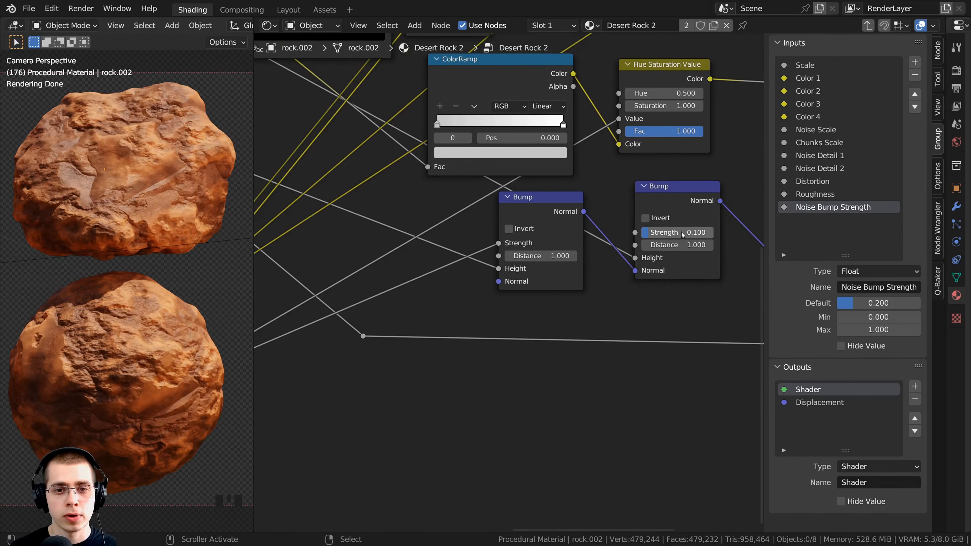
{"action": "left_click_drag", "start_coordinate": [682, 233], "coordinate": [663, 233]}
{"action": "right_click", "coordinate": [662, 232]}
{"action": "scroll", "coordinate": [640, 246], "scroll_direction": "down", "scroll_amount": 2}
{"action": "middle_click_drag", "start_coordinate": [640, 245], "coordinate": [671, 231]}
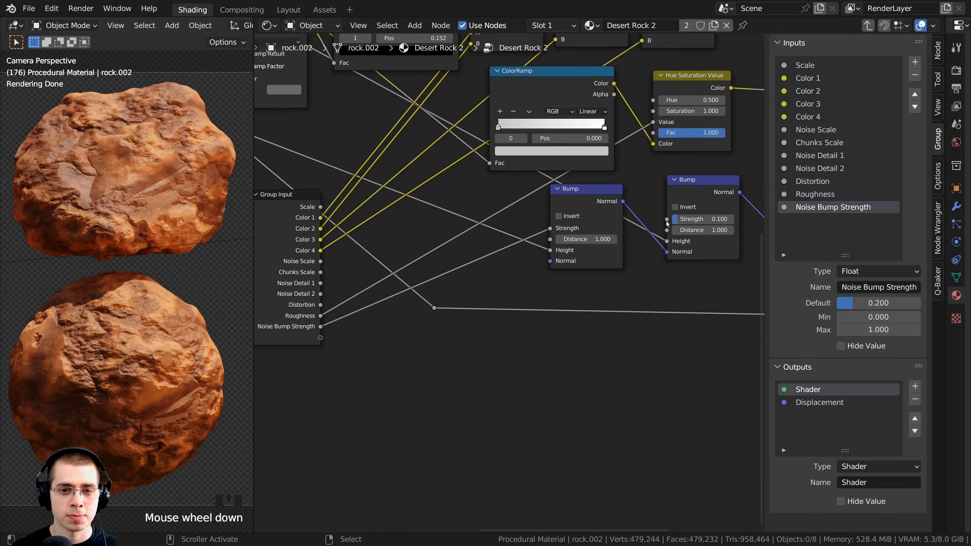
{"action": "left_click_drag", "start_coordinate": [667, 219], "coordinate": [321, 338]}
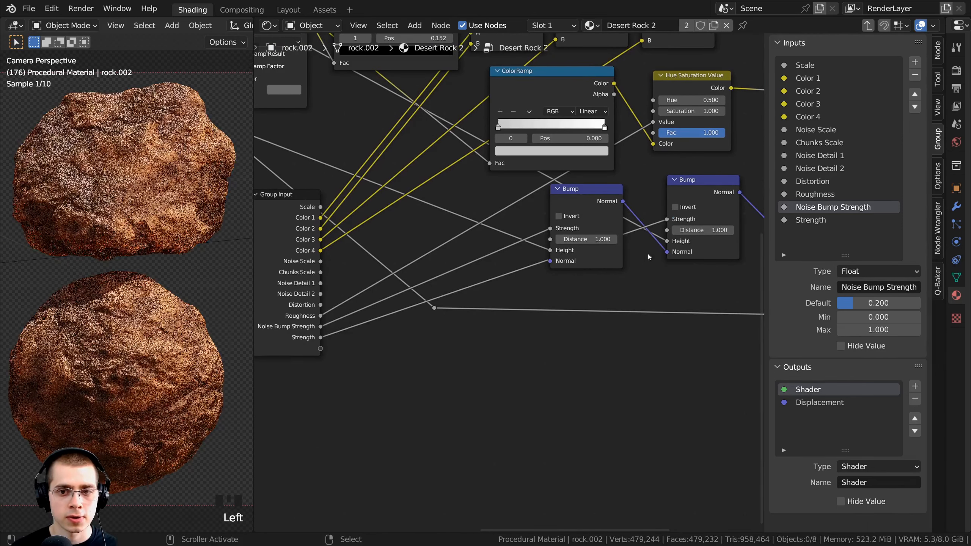
{"action": "double_click", "coordinate": [803, 220]}
{"action": "key", "text": "Home"}
{"action": "type", "text": "Detail Bump"}
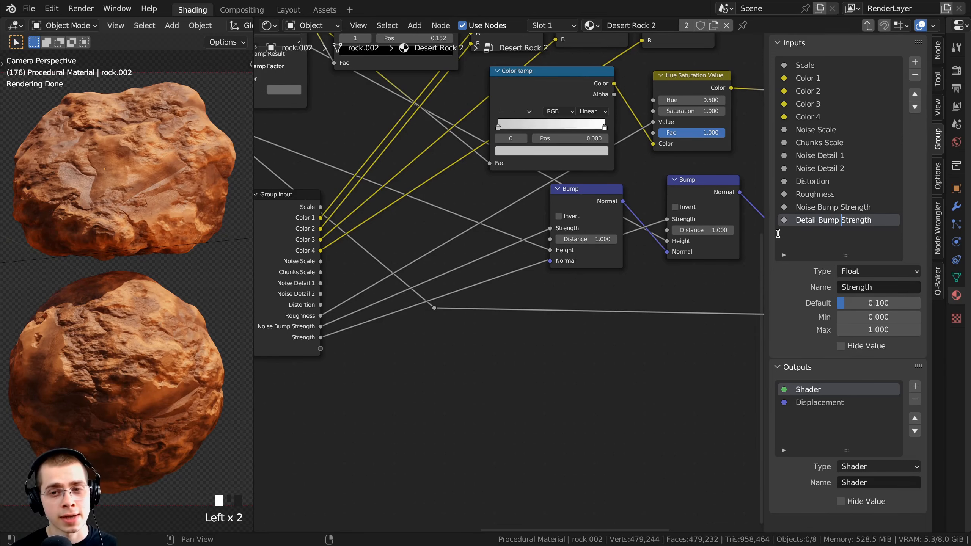
{"action": "key", "text": "Return"}
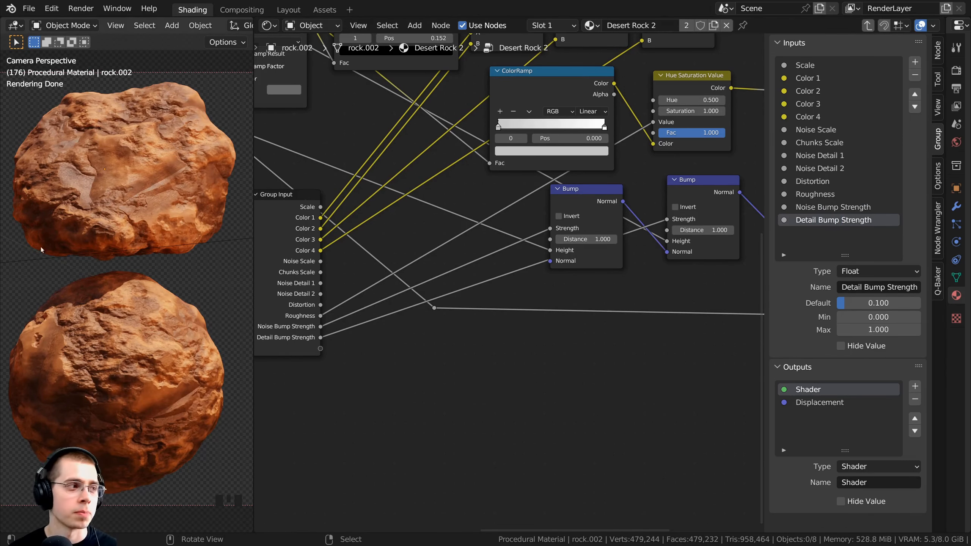
- Move the Group Input node beside the two Bump nodes, ahead of the Displacement node
{"action": "right_click", "coordinate": [318, 256]}
{"action": "scroll", "coordinate": [420, 283], "scroll_direction": "down", "scroll_amount": 5}
{"action": "middle_click_drag", "start_coordinate": [505, 307], "coordinate": [360, 232]}
{"action": "key", "text": "g"}
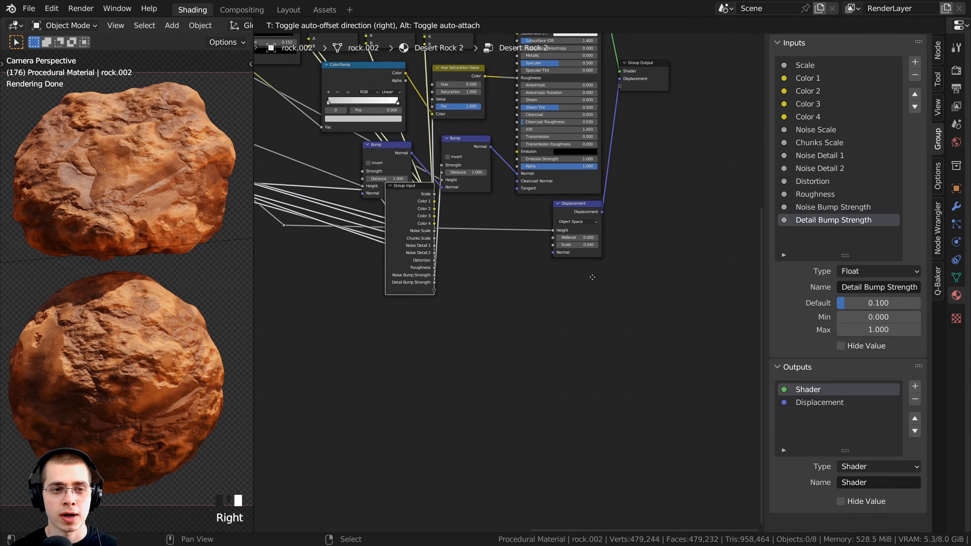
{"action": "left_click", "coordinate": [592, 277]}
- Expose the Displacement node's Scale as a group input named Displacement Strength
{"action": "scroll", "coordinate": [559, 306], "scroll_direction": "up", "scroll_amount": 2}
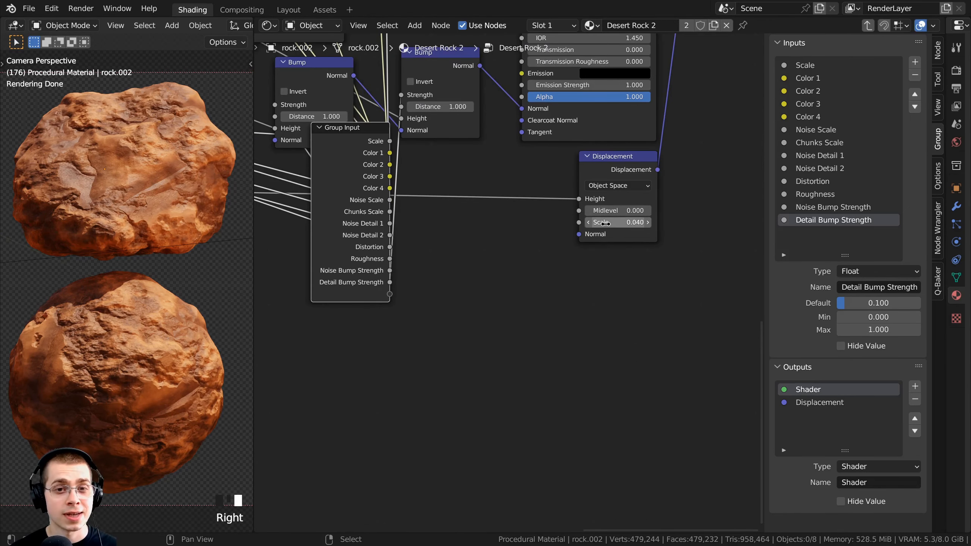
{"action": "left_click_drag", "start_coordinate": [578, 222], "coordinate": [382, 296]}
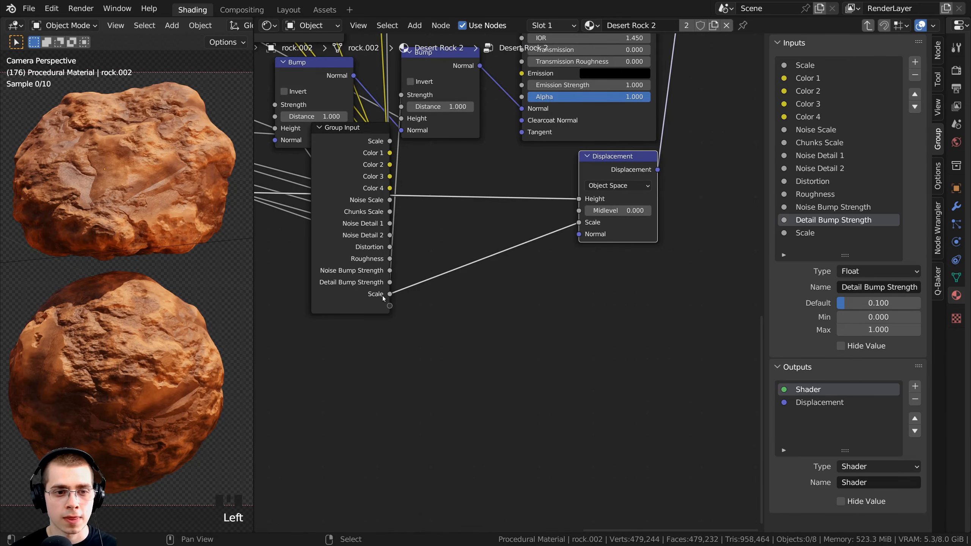
{"action": "double_click", "coordinate": [804, 234]}
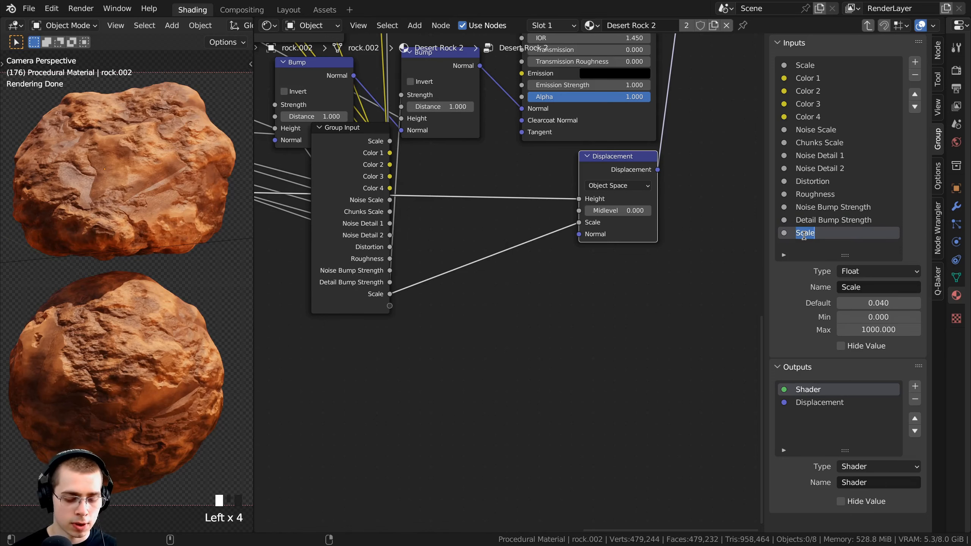
{"action": "type", "text": "Dispa"}
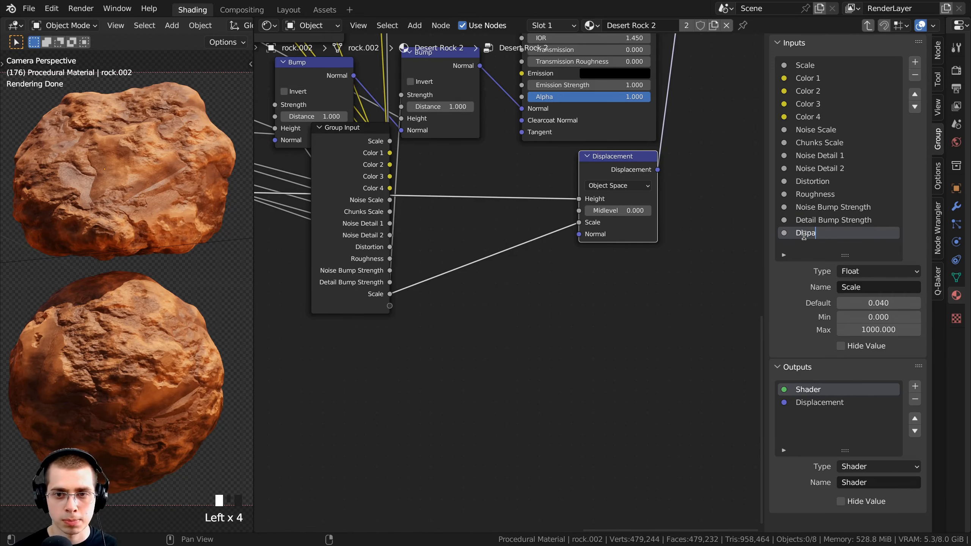
{"action": "type", "text": "pla"}
{"action": "key", "text": "BackSpace"}
{"action": "type", "text": "lacement Strength"}
{"action": "key", "text": "Return"}
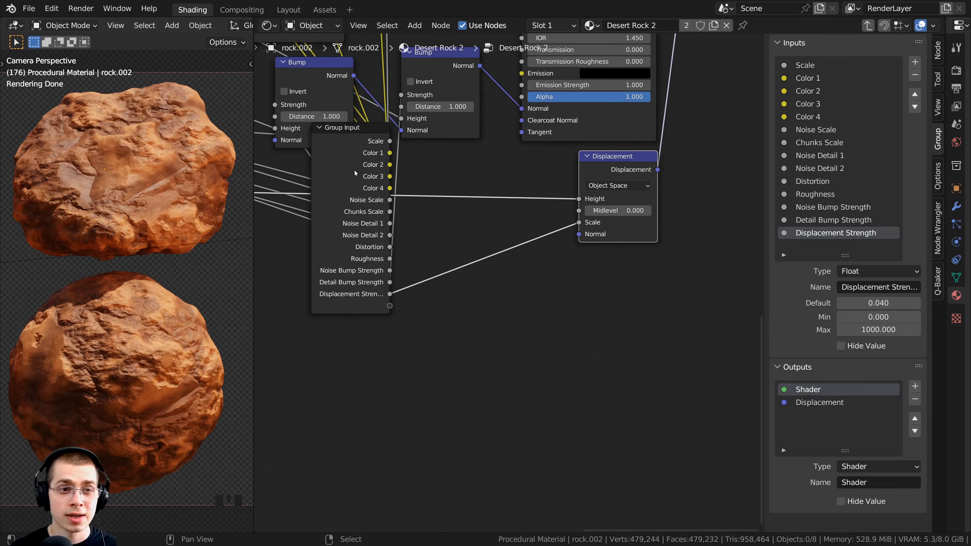
- Move the Group Input node back to the start of the node tree, directly below the Texture Coordinate node
{"action": "left_click", "coordinate": [355, 174]}
{"action": "scroll", "coordinate": [421, 223], "scroll_direction": "down", "scroll_amount": 14}
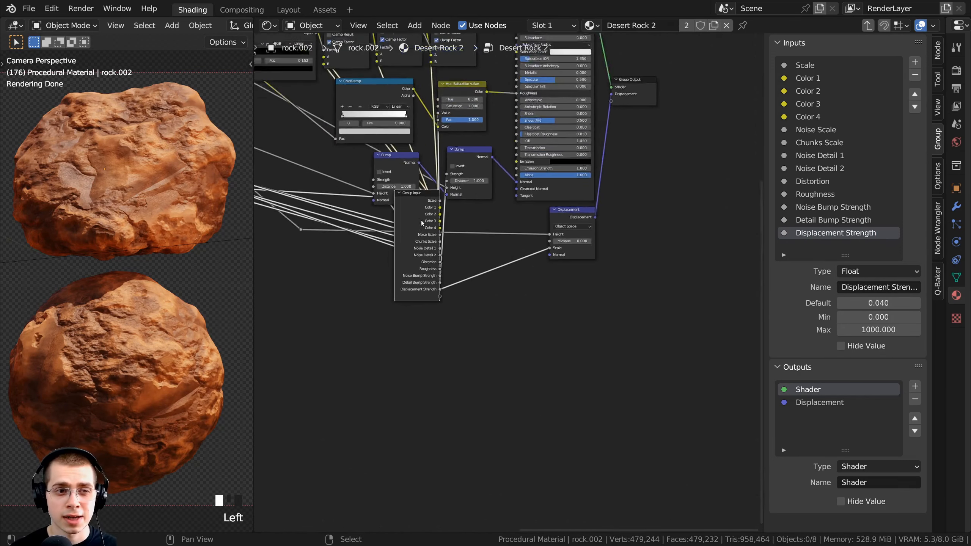
{"action": "middle_click_drag", "start_coordinate": [407, 266], "coordinate": [699, 256]}
{"action": "key", "text": "g"}
{"action": "left_click", "coordinate": [416, 234]}
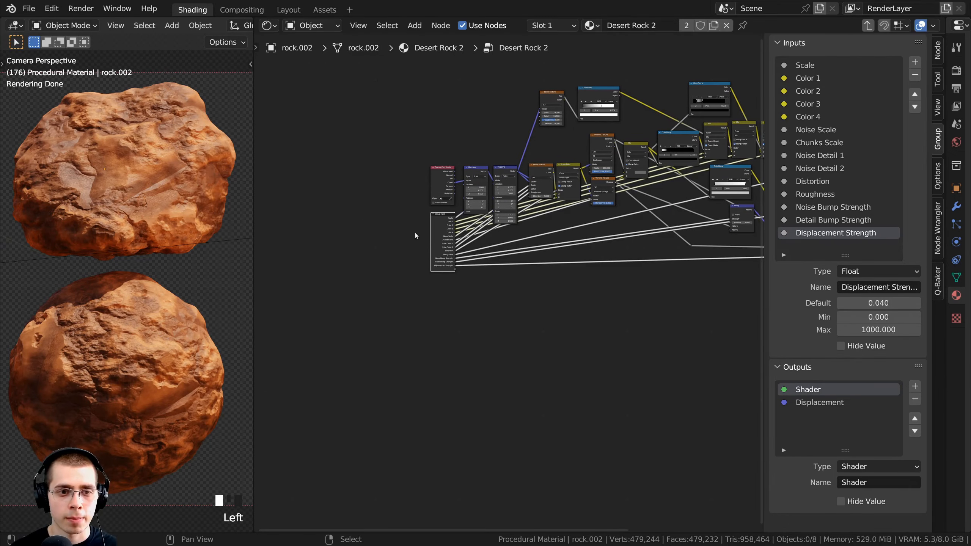
{"action": "scroll", "coordinate": [574, 367], "scroll_direction": "up", "scroll_amount": 6}
{"action": "key", "text": "g"}
{"action": "left_click", "coordinate": [574, 357]}
{"action": "scroll", "coordinate": [635, 300], "scroll_direction": "down", "scroll_amount": 4}
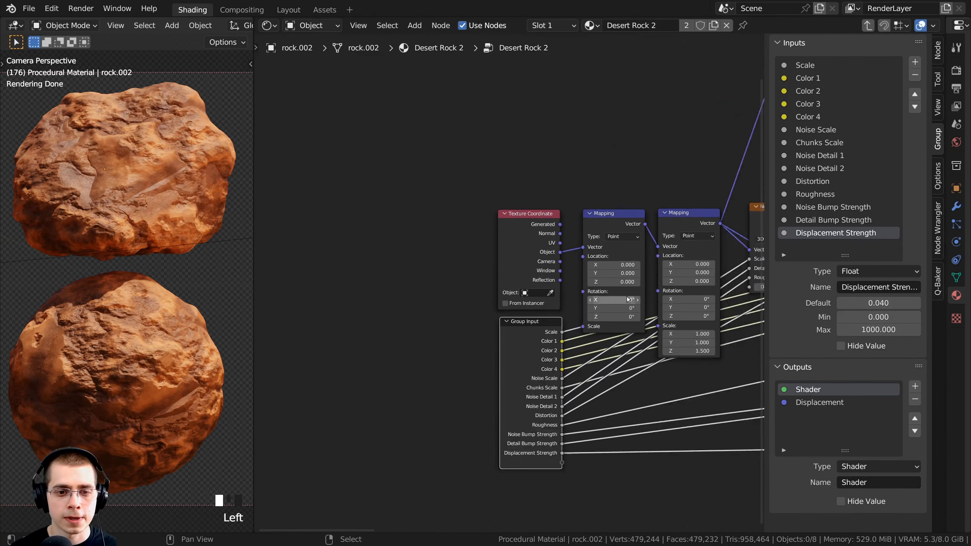
- Leave the Desert Rock 2 node group and hide the node editor's sidebar
{"action": "middle_click_drag", "start_coordinate": [641, 281], "coordinate": [441, 254]}
{"action": "middle_click_drag", "start_coordinate": [512, 243], "coordinate": [411, 281]}
{"action": "key", "text": "Tab"}
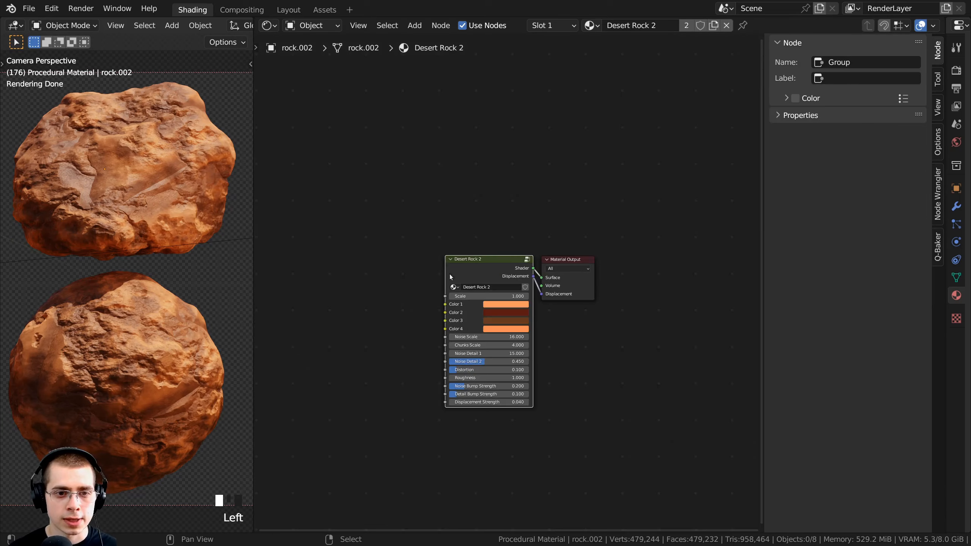
{"action": "scroll", "coordinate": [503, 267], "scroll_direction": "up", "scroll_amount": 5}
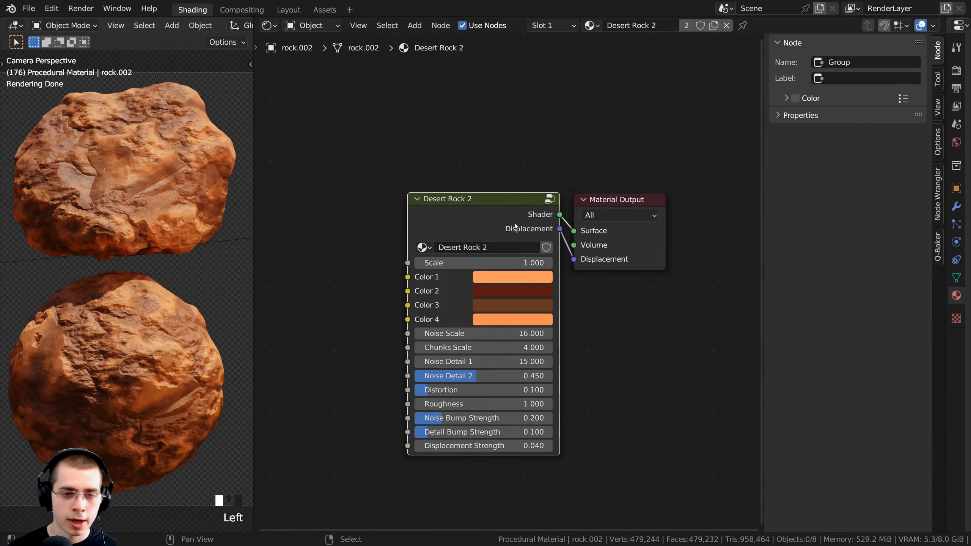
{"action": "key", "text": "n"}
{"action": "scroll", "coordinate": [508, 177], "scroll_direction": "up", "scroll_amount": 3}
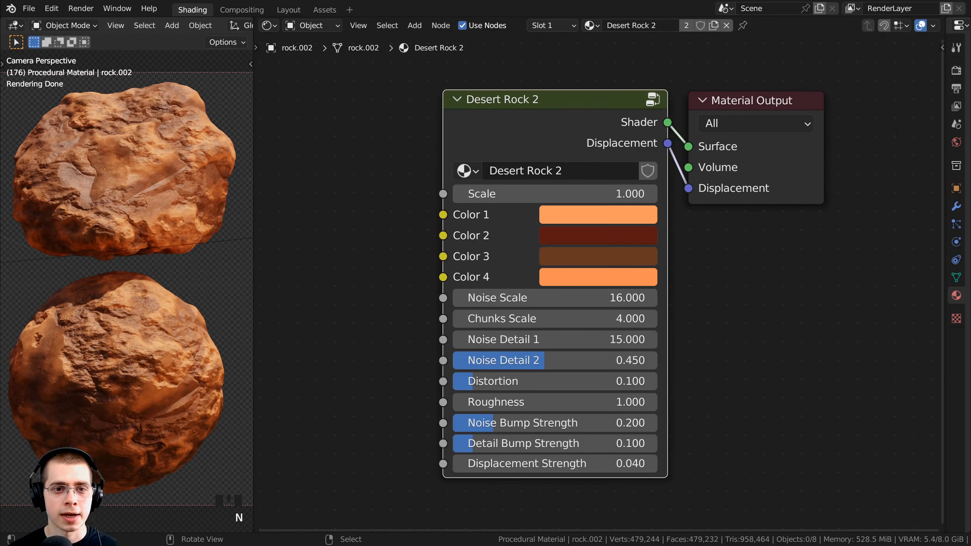
{"action": "middle_click_drag", "start_coordinate": [539, 261], "coordinate": [533, 256]}
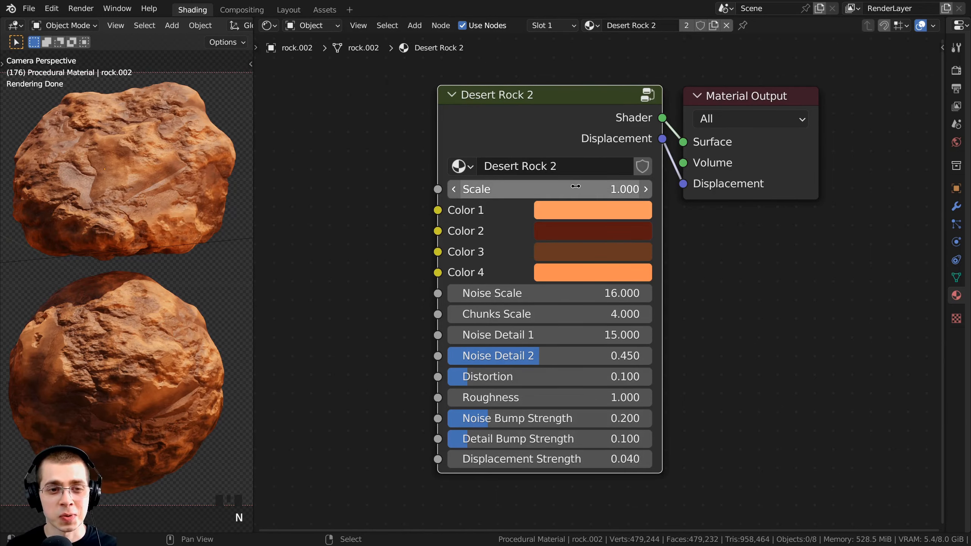
- Try the Desert Rock 2 group's Scale at 4.1, undo it, and preview a different Color 1
{"action": "left_click_drag", "start_coordinate": [628, 189], "coordinate": [658, 189]}
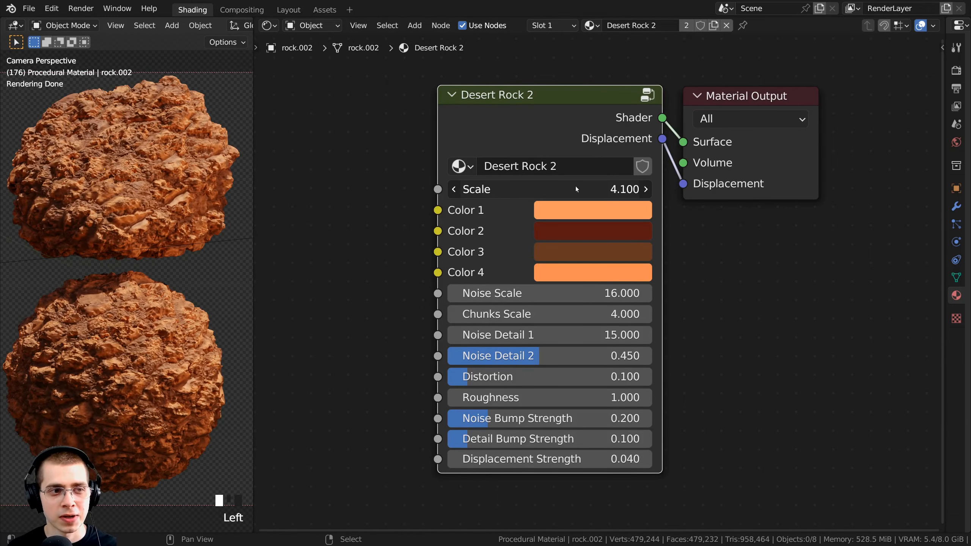
{"action": "key", "text": "ctrl+z"}
{"action": "left_click", "coordinate": [596, 206]}
{"action": "left_click", "coordinate": [606, 199]}
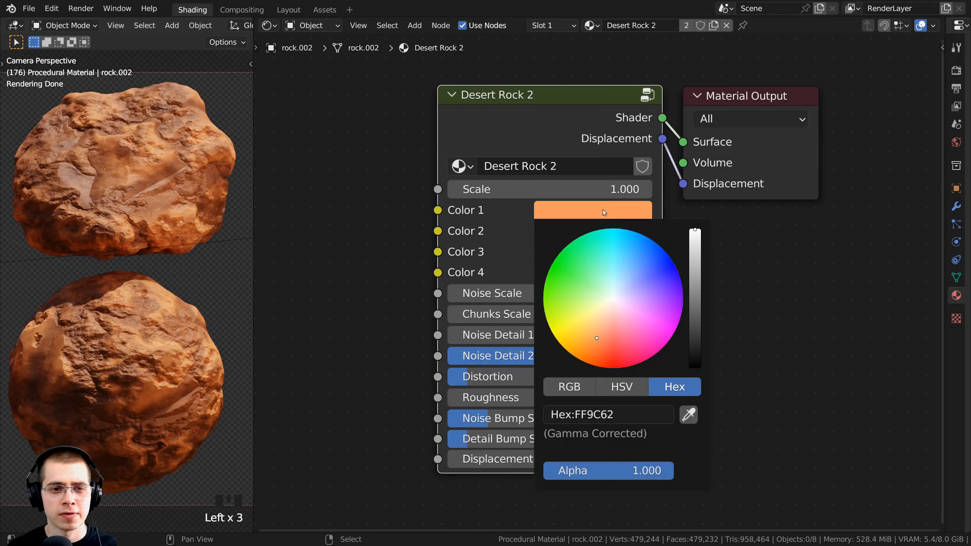
{"action": "left_click_drag", "start_coordinate": [570, 300], "coordinate": [625, 284]}
{"action": "right_click", "coordinate": [625, 285]}
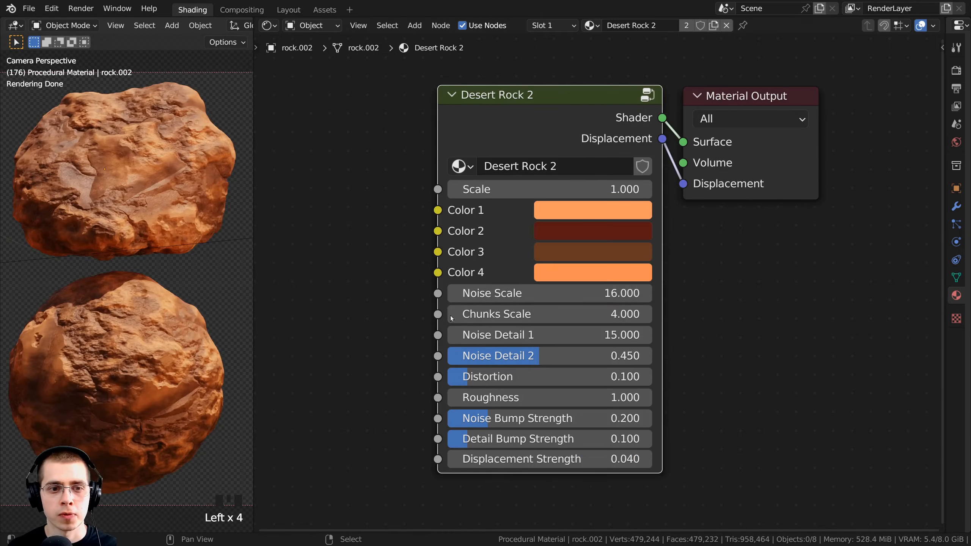
- Try out other values for the group's scale, noise detail, distortion and bump strength inputs, cancelling each change
{"action": "left_click_drag", "start_coordinate": [527, 302], "coordinate": [656, 377]}
{"action": "right_click", "coordinate": [526, 301]}
{"action": "right_click", "coordinate": [523, 315]}
{"action": "right_click", "coordinate": [602, 355]}
{"action": "right_click", "coordinate": [521, 374]}
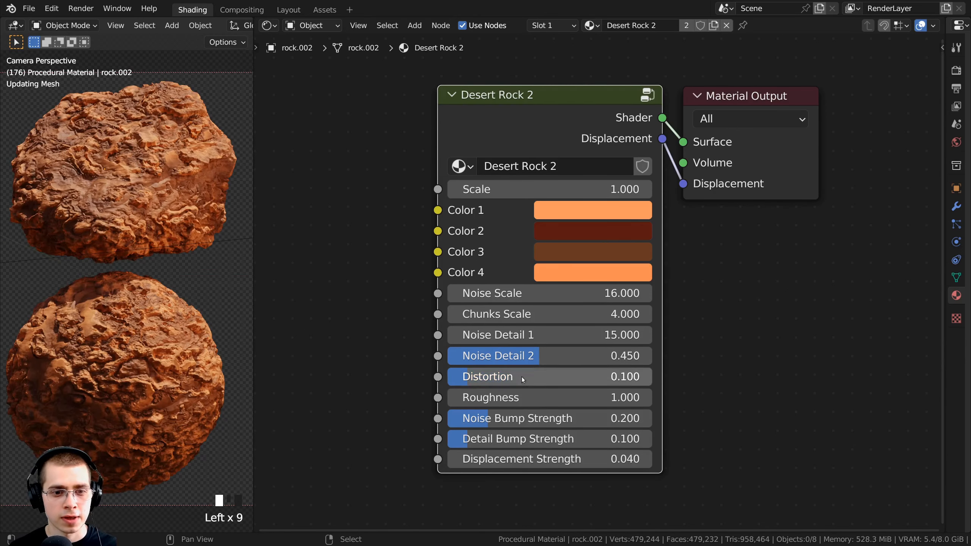
{"action": "scroll", "coordinate": [495, 439], "scroll_direction": "up", "scroll_amount": 1}
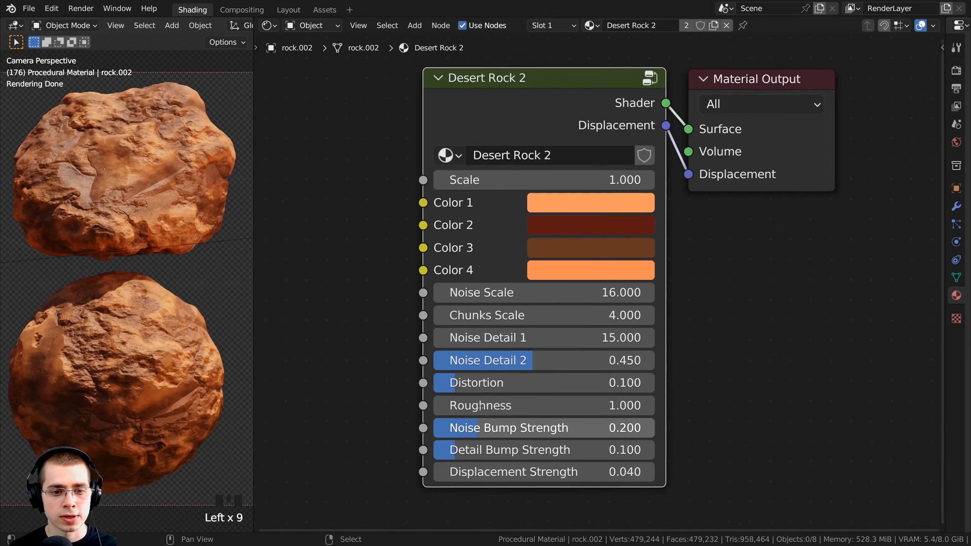
{"action": "middle_click_drag", "start_coordinate": [491, 450], "coordinate": [468, 393]}
{"action": "mouse_move", "coordinate": [449, 423]}
{"action": "left_mouse_down"}
{"action": "mouse_move", "coordinate": [566, 423]}
{"action": "mouse_move", "coordinate": [421, 423]}
{"action": "mouse_move", "coordinate": [443, 423]}
{"action": "left_mouse_up"}
{"action": "right_click", "coordinate": [443, 415]}
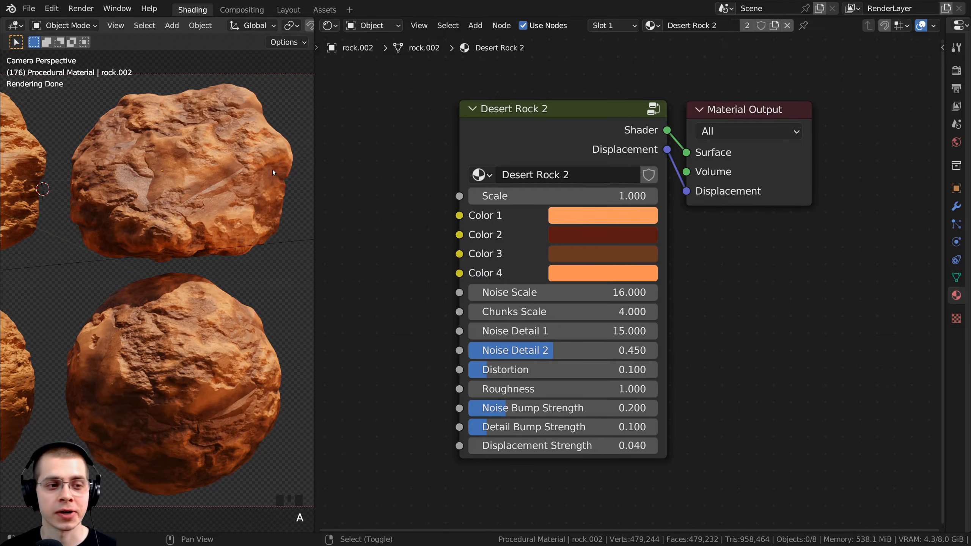
- Create a new material on the untextured white rock and assign it to the white sphere below as well
{"action": "middle_click_drag", "start_coordinate": [272, 169], "coordinate": [96, 156], "text": "shift"}
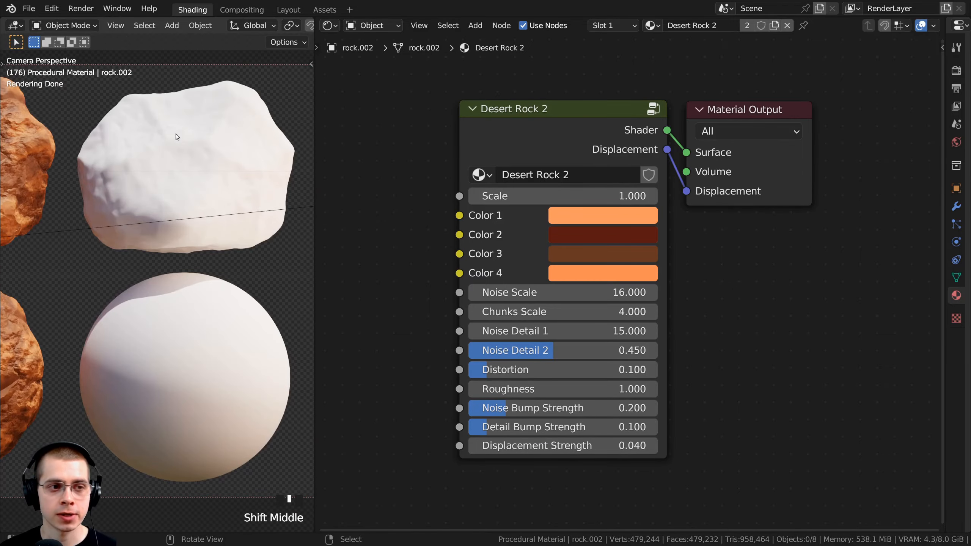
{"action": "right_click", "coordinate": [169, 160]}
{"action": "left_click", "coordinate": [654, 26]}
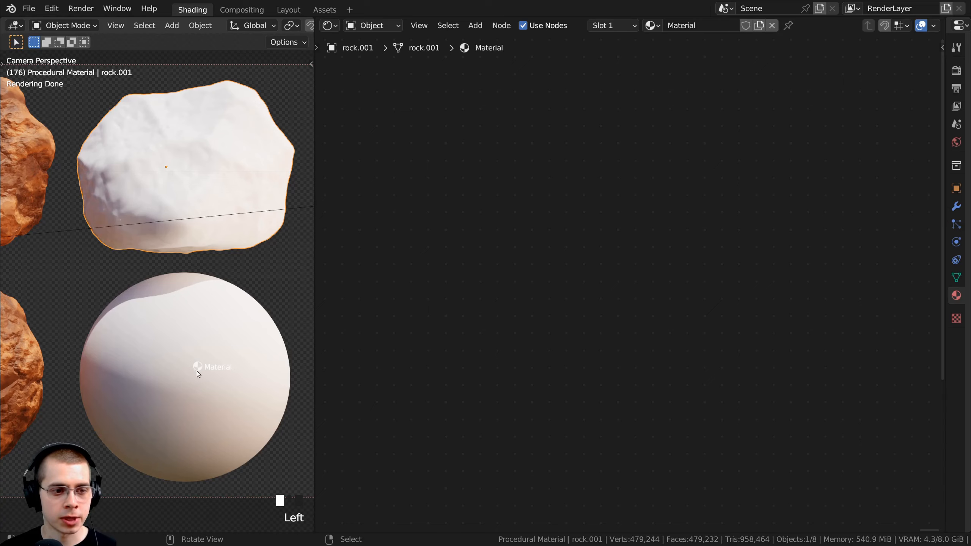
{"action": "left_click_drag", "start_coordinate": [197, 371], "coordinate": [197, 372]}
{"action": "right_click", "coordinate": [186, 373]}
{"action": "right_click", "coordinate": [193, 214]}
{"action": "right_click", "coordinate": [207, 333]}
{"action": "right_click", "coordinate": [219, 181]}
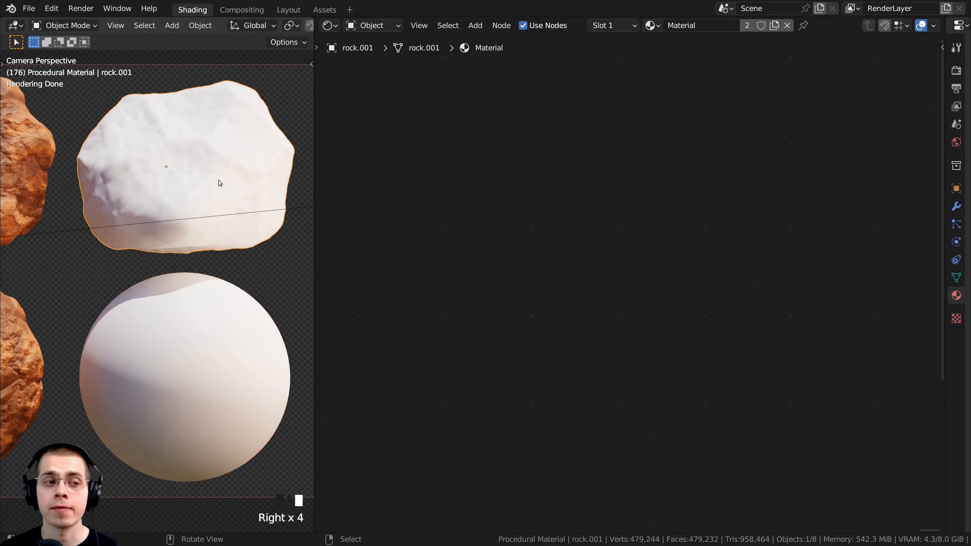
- Rename the white rock's new material as Desert Rock 3
{"action": "left_click", "coordinate": [698, 25]}
{"action": "type", "text": "Des"}
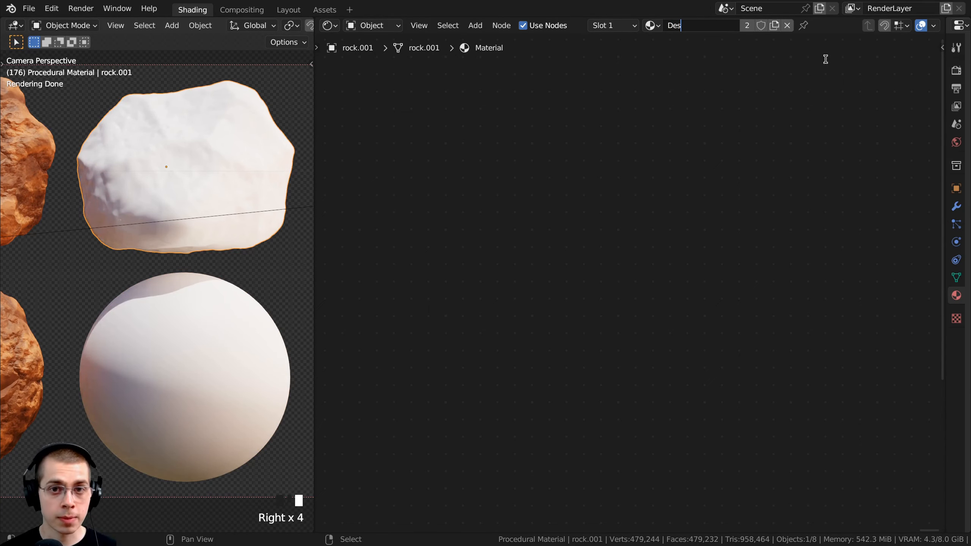
{"action": "type", "text": "ert Rock 3"}
{"action": "key", "text": "Return"}
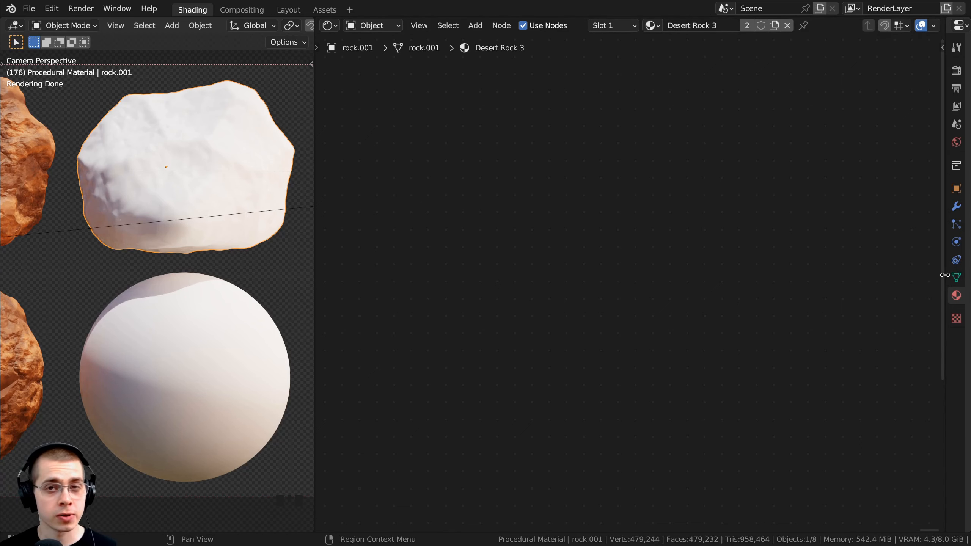
- Set the Desert Rock 3 material's surface displacement method to Displacement and Bump
{"action": "left_click_drag", "start_coordinate": [945, 275], "coordinate": [717, 275]}
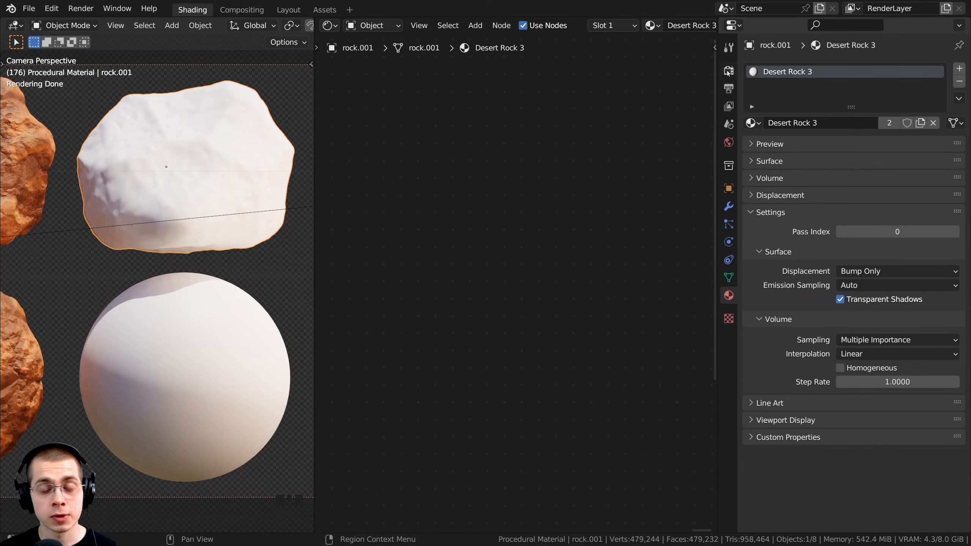
{"action": "left_click", "coordinate": [729, 71]}
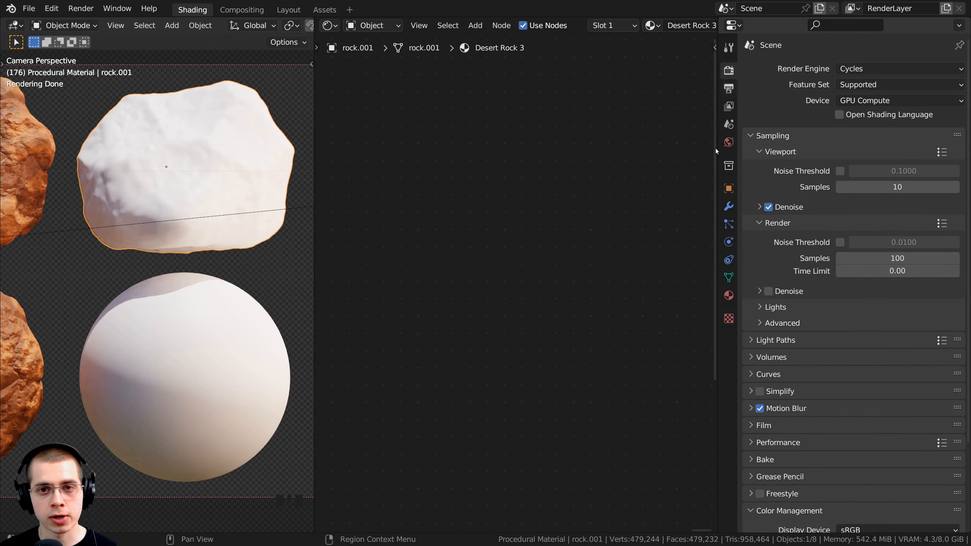
{"action": "left_click", "coordinate": [723, 300]}
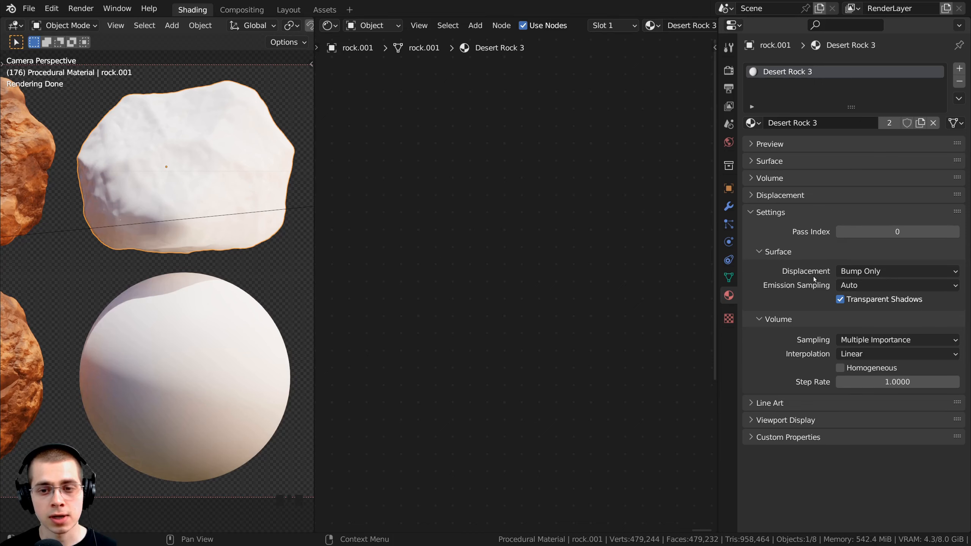
{"action": "left_click", "coordinate": [865, 271]}
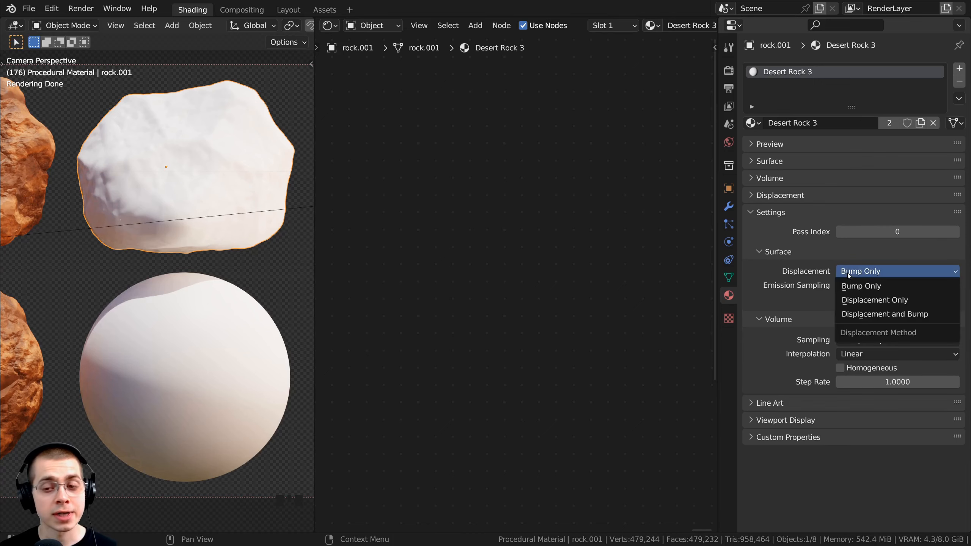
{"action": "left_click", "coordinate": [874, 316]}
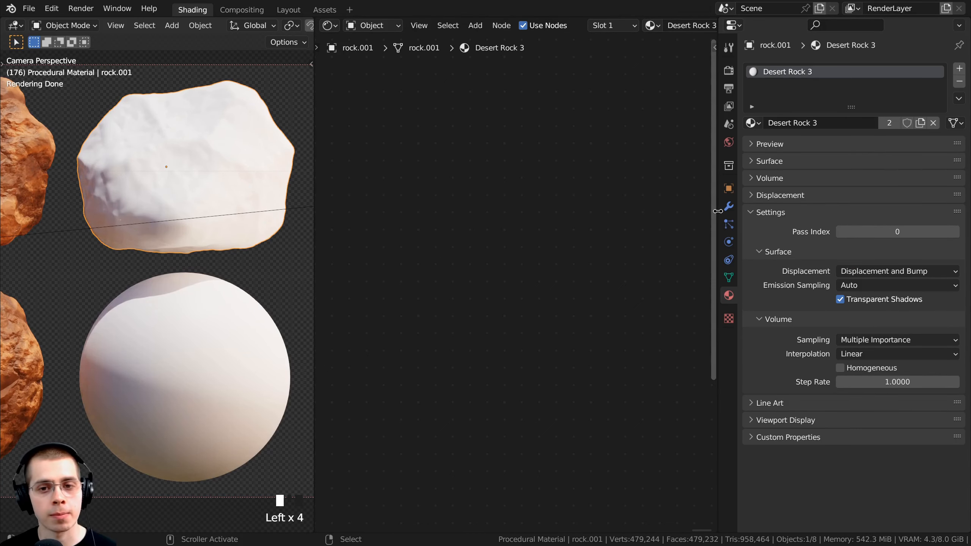
{"action": "left_click_drag", "start_coordinate": [717, 211], "coordinate": [942, 210]}
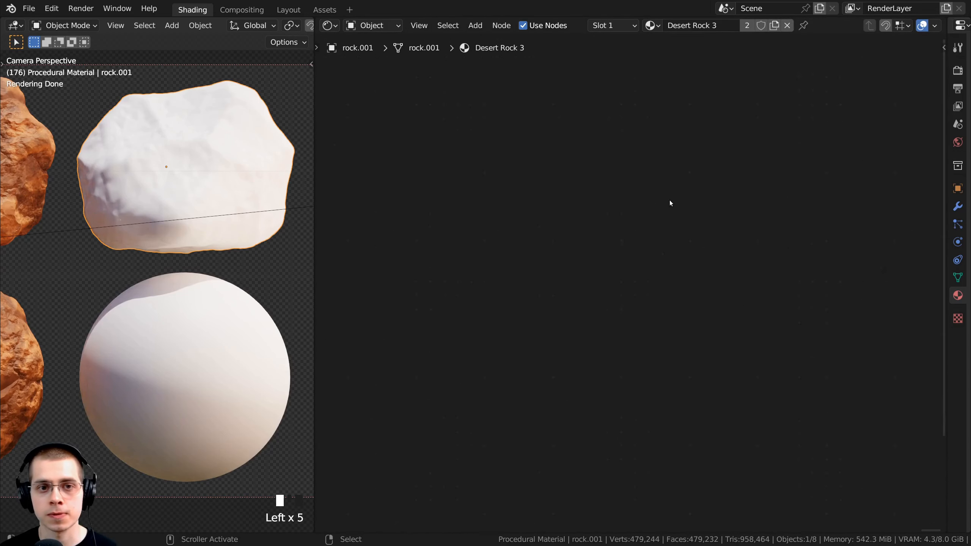
- Add a Voronoi Texture node in the empty space before the Principled BSDF node
{"action": "middle_click_drag", "start_coordinate": [670, 203], "coordinate": [737, 182]}
{"action": "scroll", "coordinate": [667, 189], "scroll_direction": "up", "scroll_amount": 5}
{"action": "left_click", "coordinate": [678, 167]}
{"action": "middle_click_drag", "start_coordinate": [684, 155], "coordinate": [727, 80]}
{"action": "scroll", "coordinate": [665, 143], "scroll_direction": "up", "scroll_amount": 3}
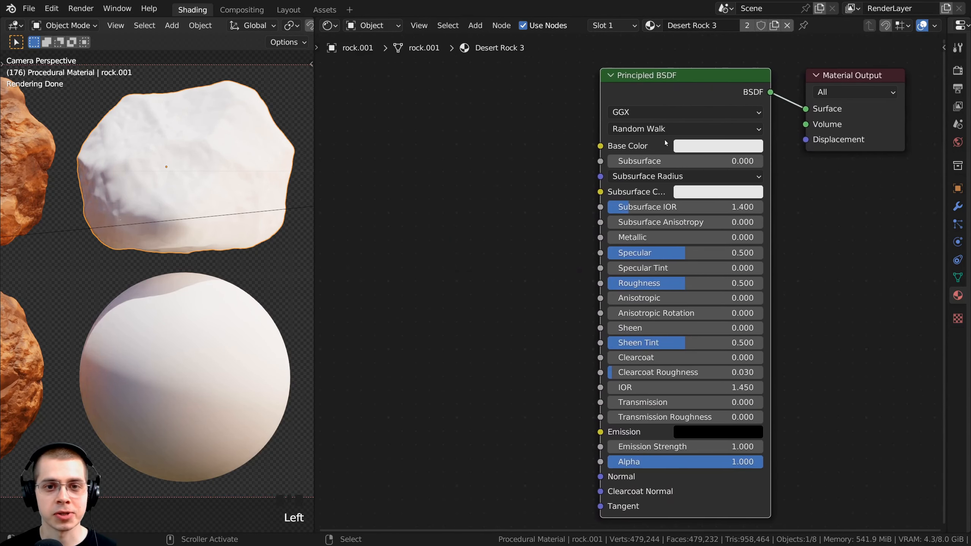
{"action": "left_click", "coordinate": [617, 111]}
{"action": "scroll", "coordinate": [445, 196], "scroll_direction": "down", "scroll_amount": 2}
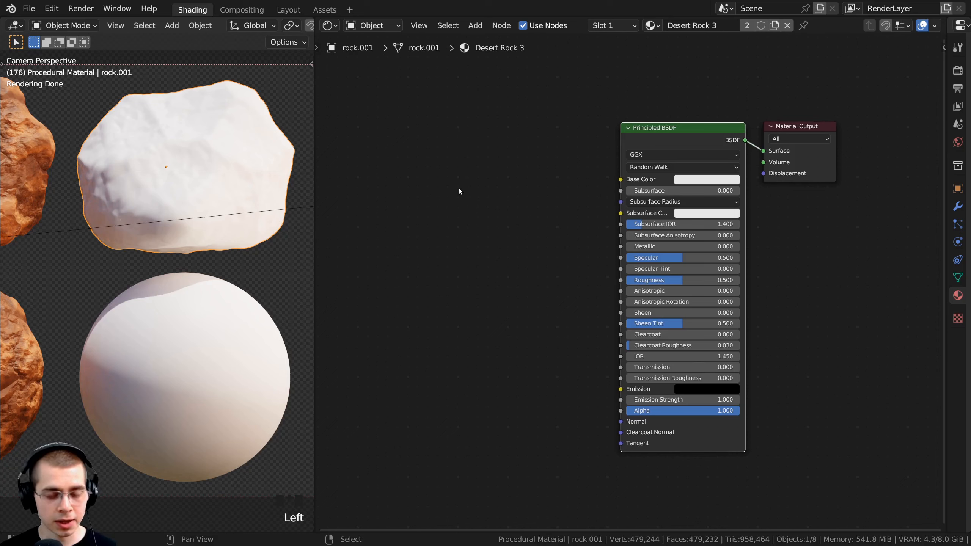
{"action": "key", "text": "shift+a"}
{"action": "left_click", "coordinate": [460, 189]}
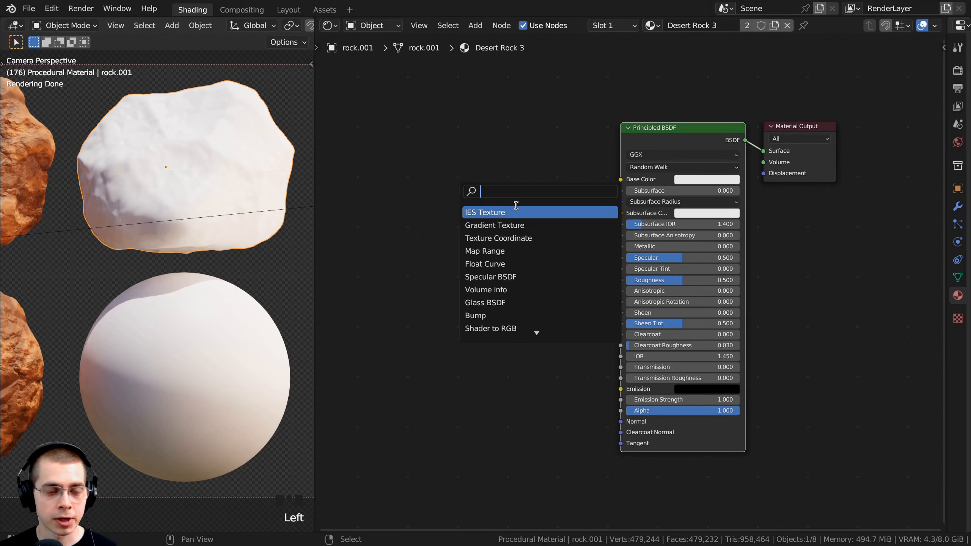
{"action": "type", "text": "vor"}
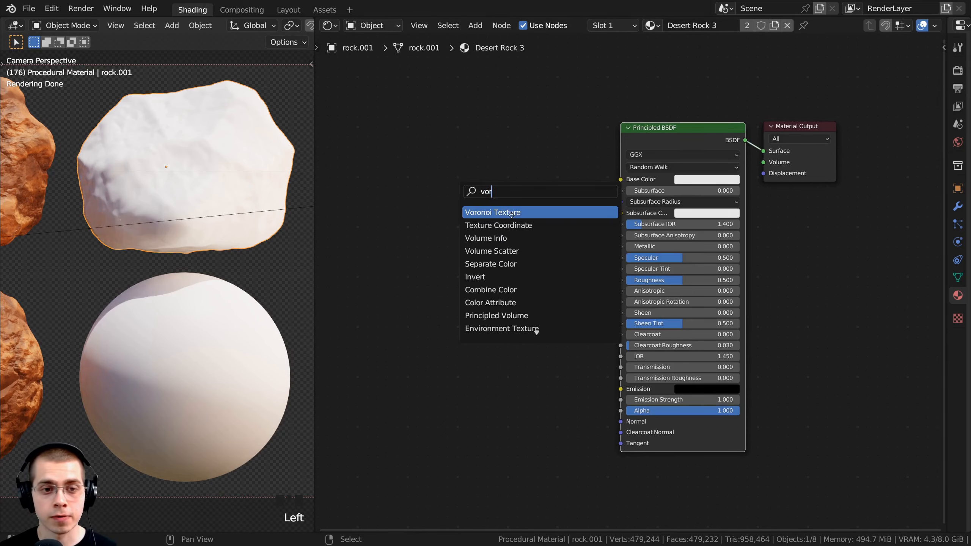
{"action": "left_click", "coordinate": [512, 214]}
{"action": "left_click", "coordinate": [465, 305]}
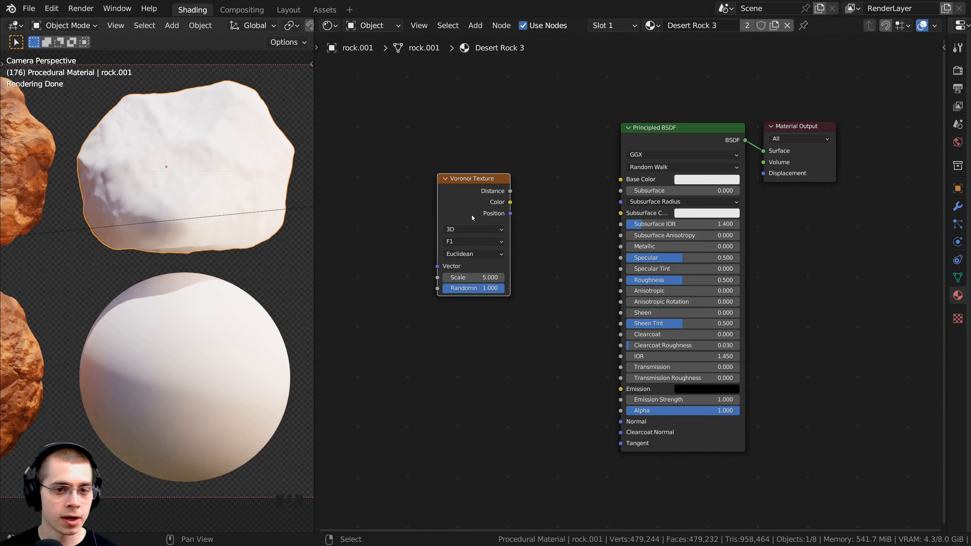
- Preview the Voronoi Texture's Distance output on the material and add Texture Coordinate and Mapping nodes to its Vector input
{"action": "left_click", "coordinate": [473, 197], "text": "ctrl+shift"}
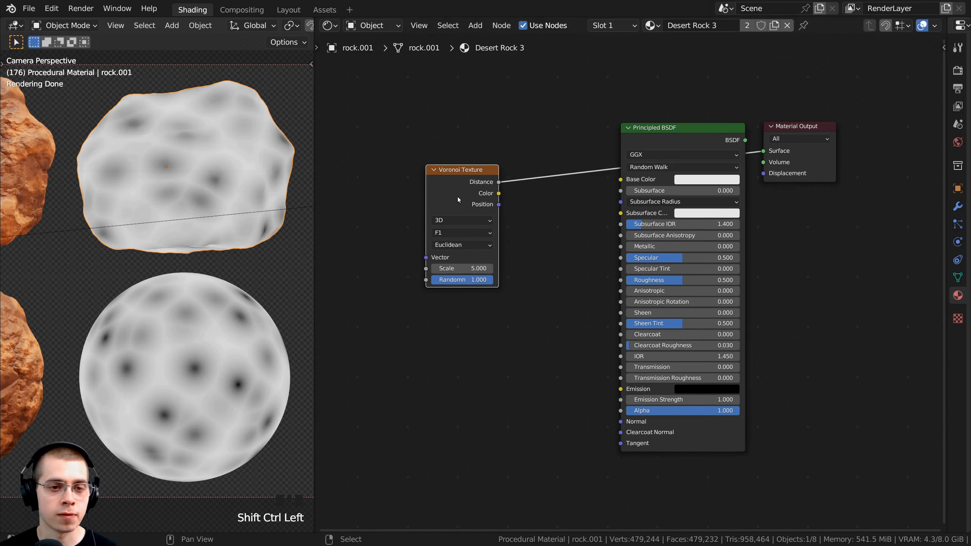
{"action": "scroll", "coordinate": [458, 196], "scroll_direction": "up", "scroll_amount": 1}
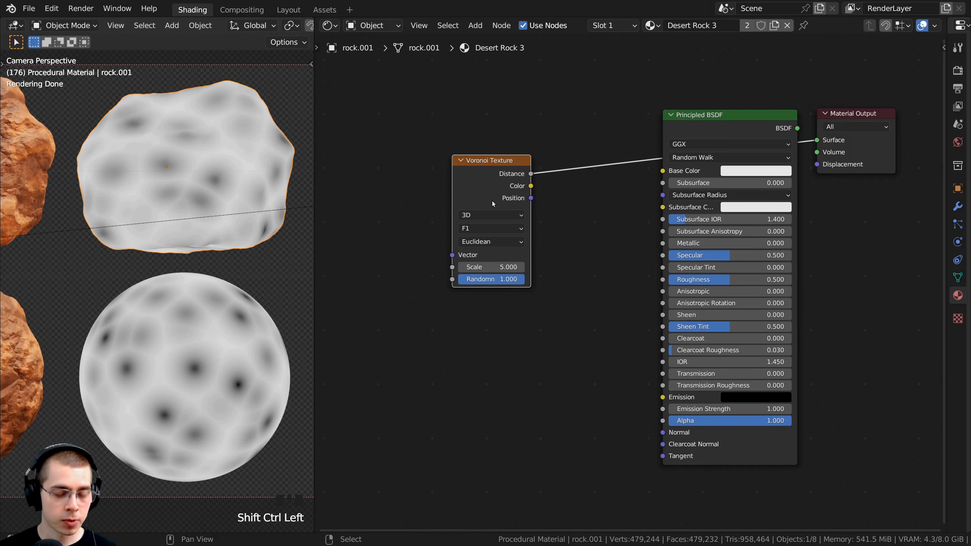
{"action": "key", "text": "ctrl+t"}
{"action": "middle_click_drag", "start_coordinate": [488, 196], "coordinate": [570, 202]}
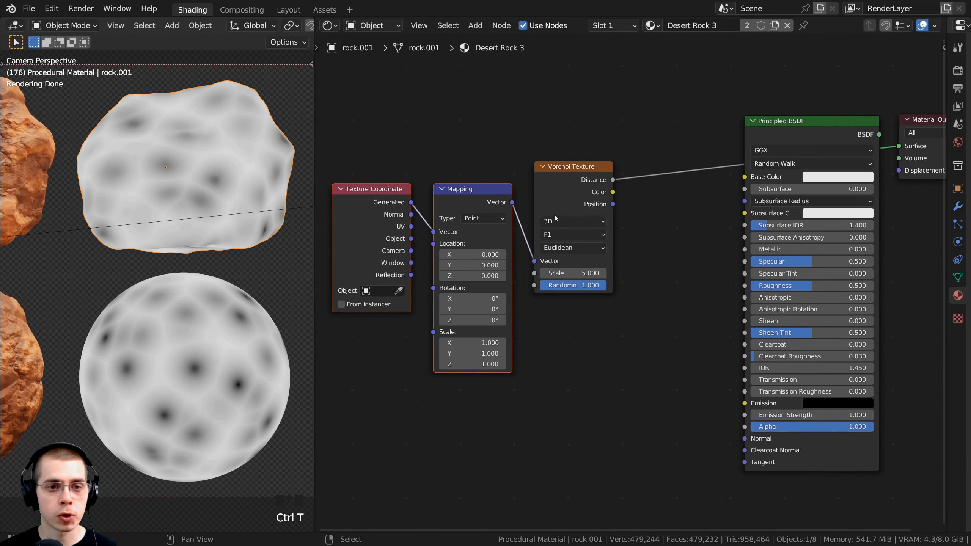
- Connect the Texture Coordinate's Object output to the Mapping node's Vector input and reposition the Texture Coordinate node
{"action": "key", "text": "a"}
{"action": "scroll", "coordinate": [461, 229], "scroll_direction": "up", "scroll_amount": 1}
{"action": "middle_click_drag", "start_coordinate": [417, 228], "coordinate": [452, 197]}
{"action": "left_click_drag", "start_coordinate": [383, 193], "coordinate": [366, 200]}
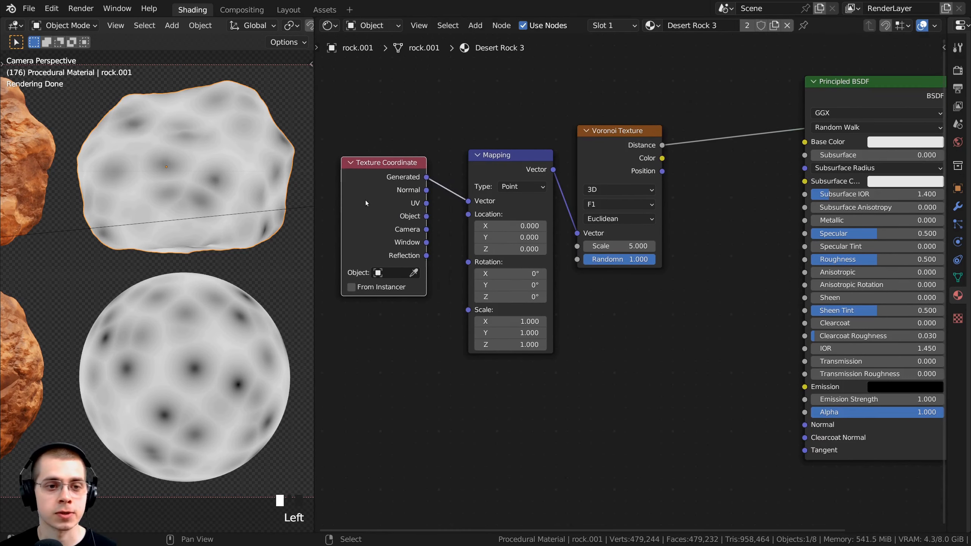
{"action": "mouse_move", "coordinate": [427, 217]}
{"action": "left_mouse_down"}
{"action": "mouse_move", "coordinate": [435, 166]}
{"action": "mouse_move", "coordinate": [468, 201]}
{"action": "left_mouse_up"}
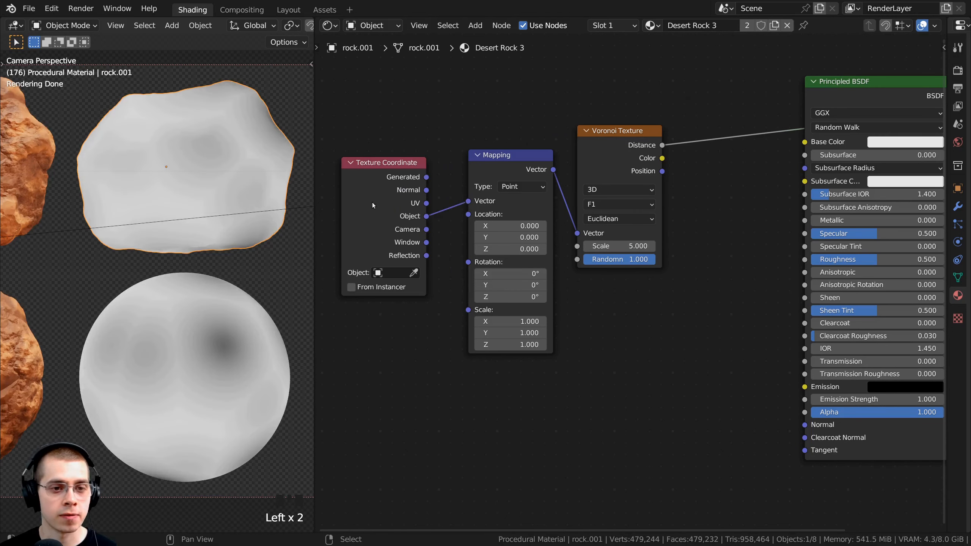
{"action": "left_click_drag", "start_coordinate": [372, 201], "coordinate": [393, 200]}
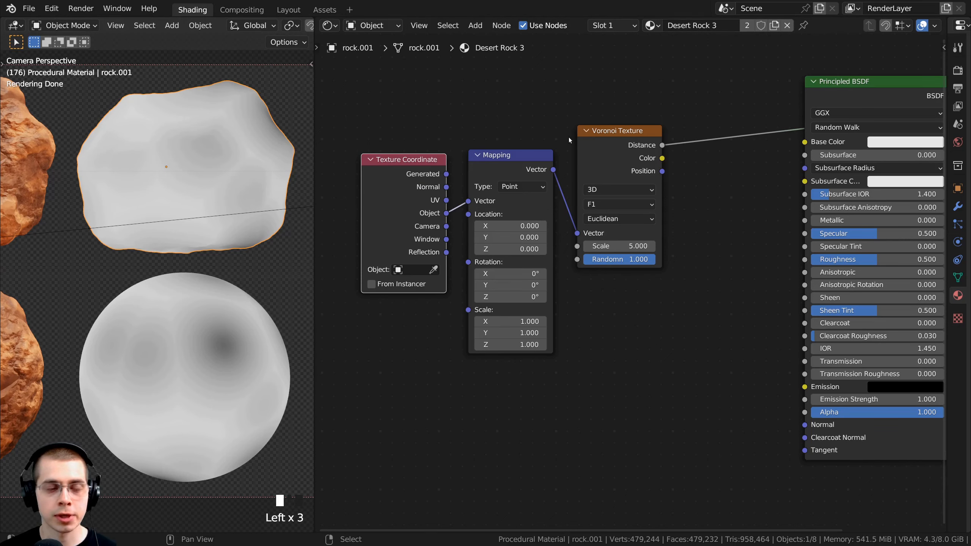
- Set the Voronoi Texture's distance metric to Chebychev
{"action": "middle_click_drag", "start_coordinate": [569, 137], "coordinate": [532, 147]}
{"action": "scroll", "coordinate": [532, 147], "scroll_direction": "up", "scroll_amount": 2}
{"action": "left_click", "coordinate": [532, 148]}
{"action": "scroll", "coordinate": [513, 216], "scroll_direction": "up", "scroll_amount": 4}
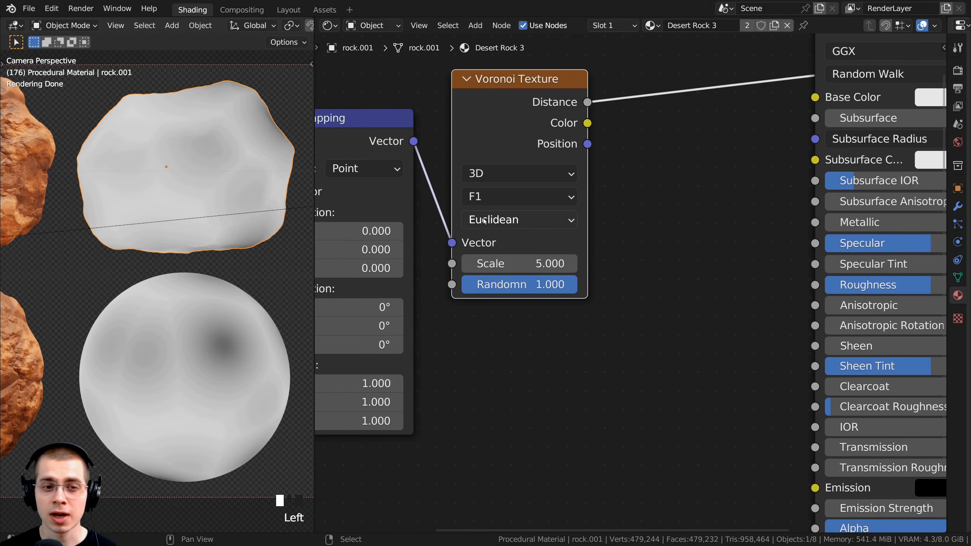
{"action": "left_click", "coordinate": [492, 221]}
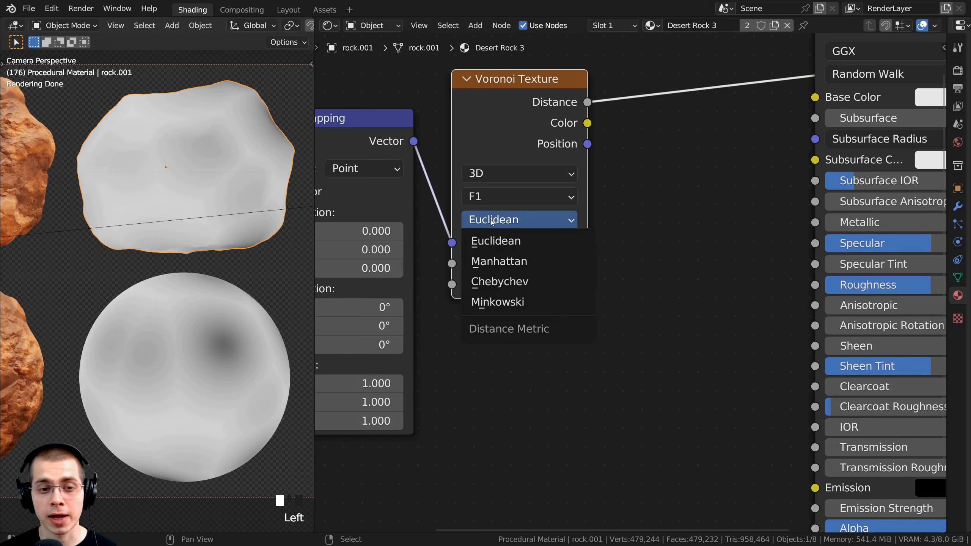
{"action": "left_click", "coordinate": [504, 282]}
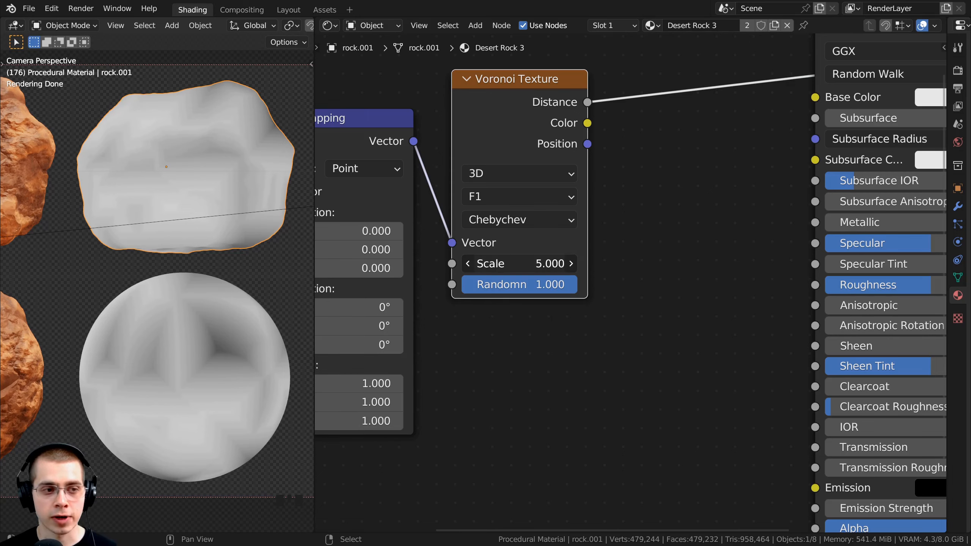
- Try a larger scale on the Voronoi Texture and set it to 16
{"action": "left_click_drag", "start_coordinate": [490, 263], "coordinate": [589, 263]}
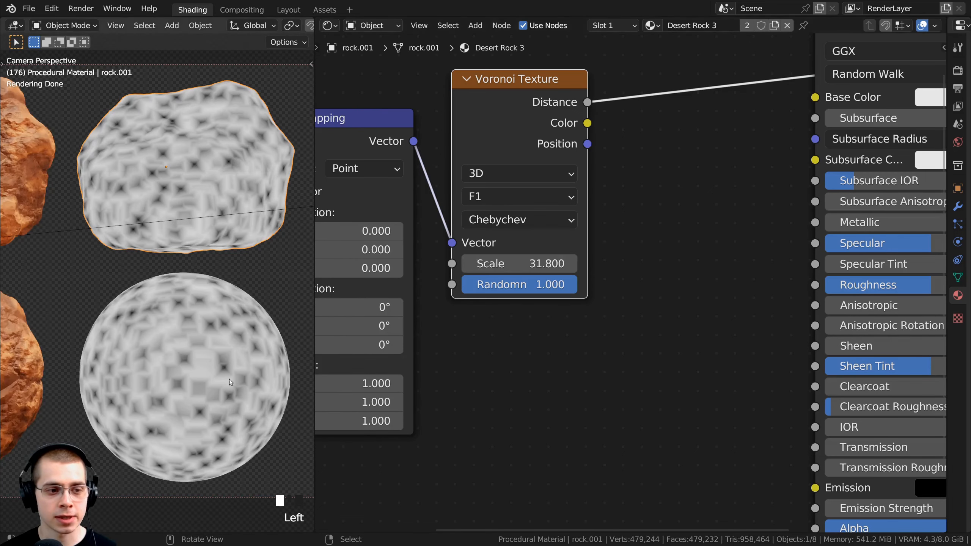
{"action": "scroll", "coordinate": [493, 227], "scroll_direction": "down", "scroll_amount": 1}
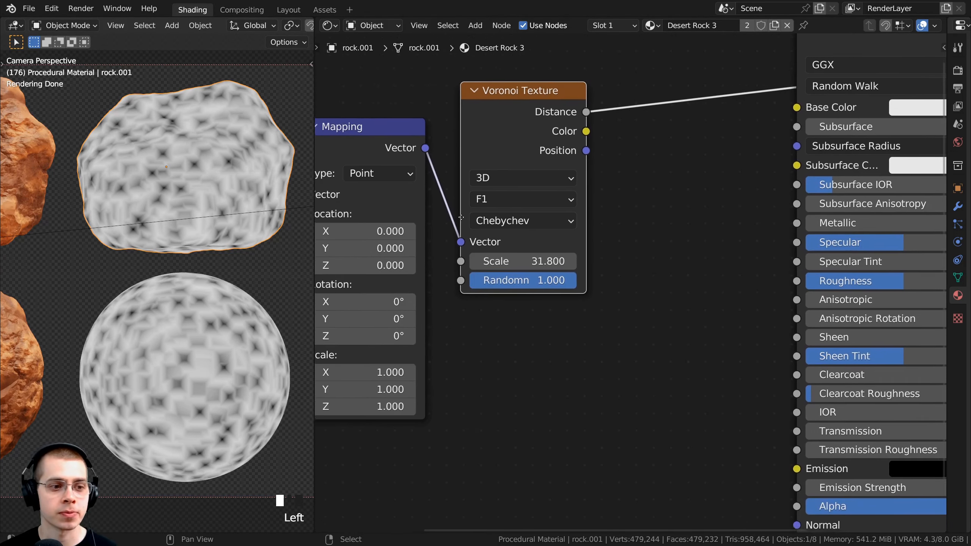
{"action": "left_click", "coordinate": [511, 262]}
{"action": "type", "text": "16"}
{"action": "key", "text": "Return"}
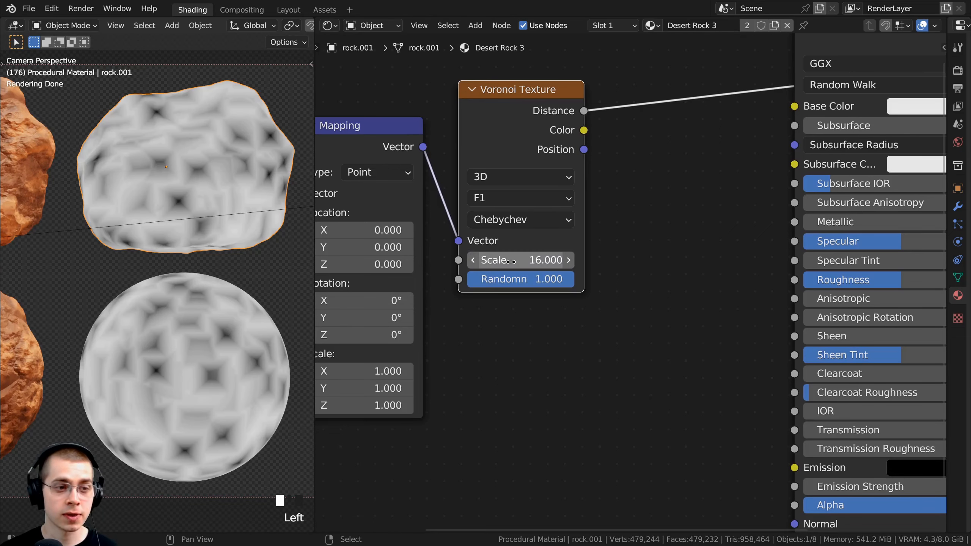
{"action": "middle_click_drag", "start_coordinate": [534, 226], "coordinate": [533, 221]}
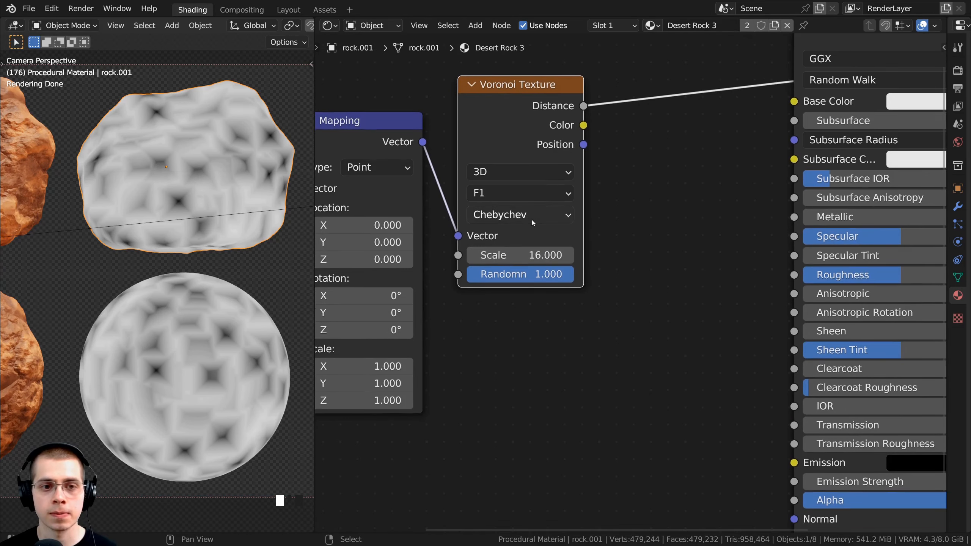
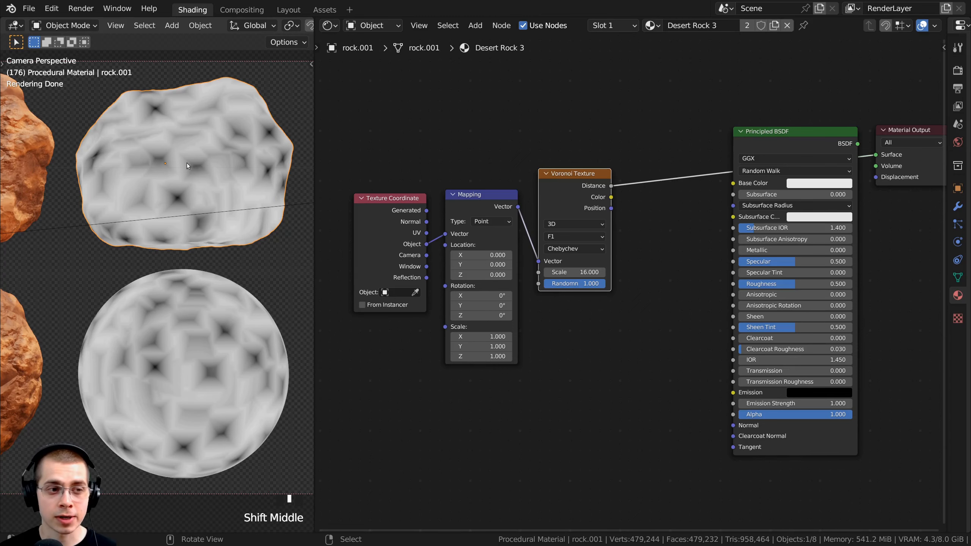
- Duplicate the Mapping node onto the link between Mapping and Voronoi Texture, and line up the nodes
{"action": "scroll", "coordinate": [204, 152], "scroll_direction": "up", "scroll_amount": 1}
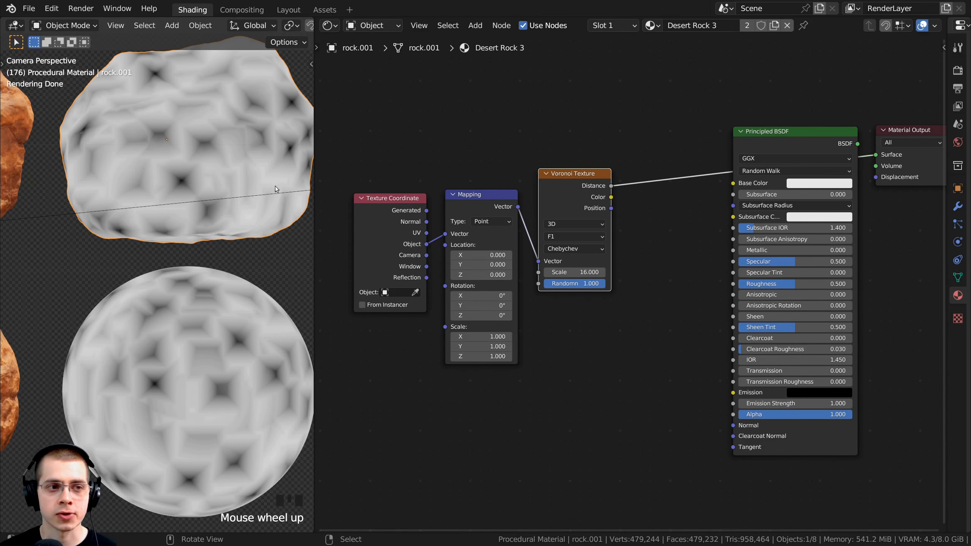
{"action": "scroll", "coordinate": [472, 189], "scroll_direction": "up", "scroll_amount": 1}
{"action": "left_click", "coordinate": [477, 189]}
{"action": "scroll", "coordinate": [478, 189], "scroll_direction": "up", "scroll_amount": 1}
{"action": "middle_click_drag", "start_coordinate": [478, 189], "coordinate": [432, 186]}
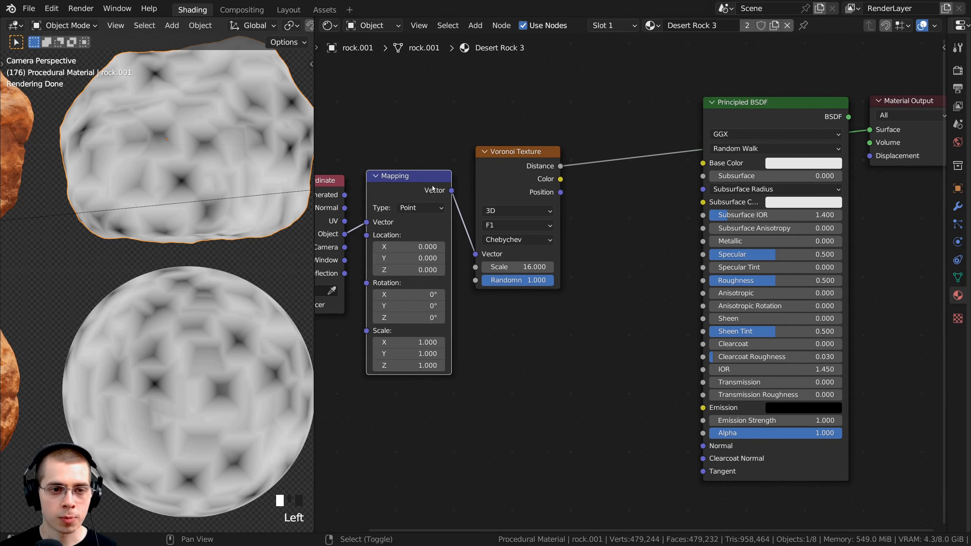
{"action": "key", "text": "shift+d"}
{"action": "left_click", "coordinate": [646, 165]}
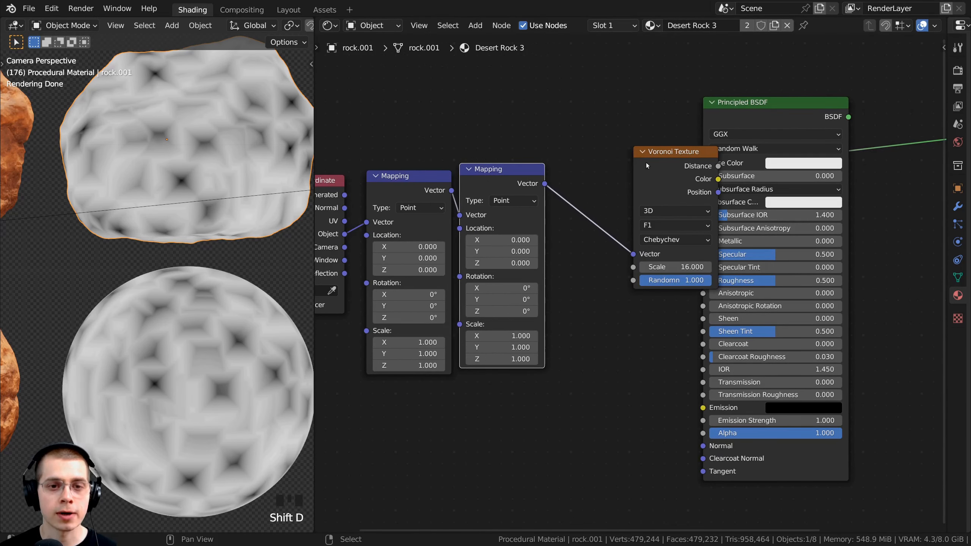
{"action": "left_click_drag", "start_coordinate": [646, 165], "coordinate": [569, 176]}
{"action": "scroll", "coordinate": [570, 177], "scroll_direction": "up", "scroll_amount": 1}
{"action": "middle_click_drag", "start_coordinate": [570, 177], "coordinate": [610, 163]}
{"action": "left_click_drag", "start_coordinate": [448, 176], "coordinate": [442, 170]}
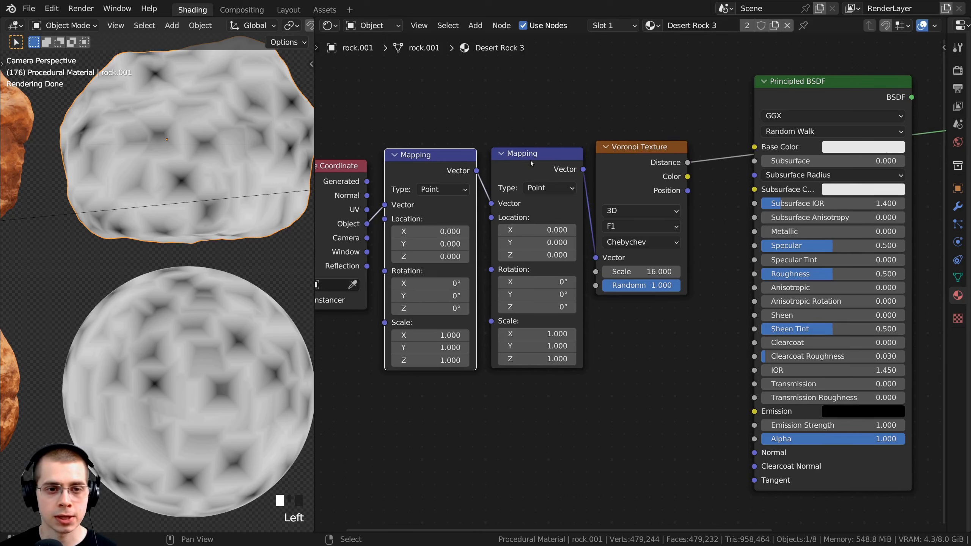
- Set the Z scale of the second Mapping node to 1.4
{"action": "left_click", "coordinate": [517, 158]}
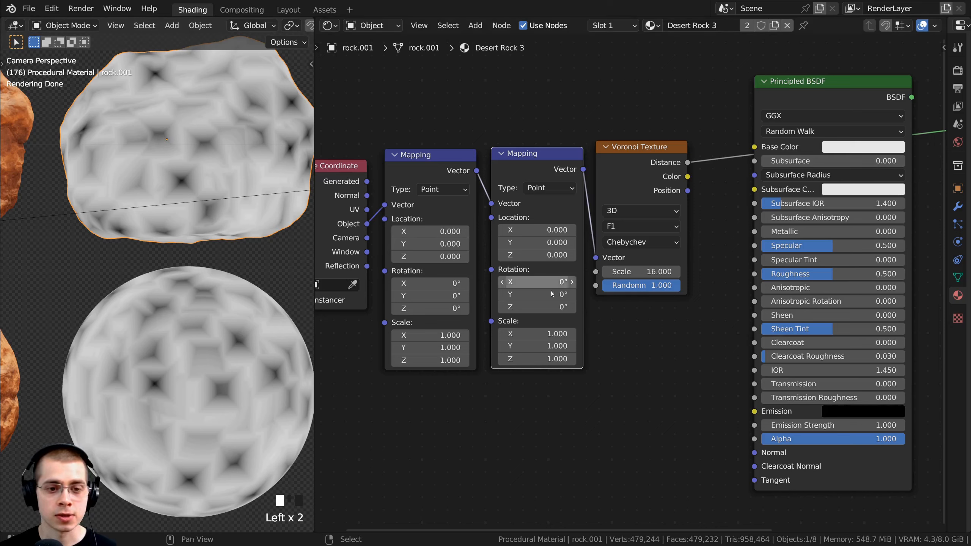
{"action": "left_click", "coordinate": [524, 359]}
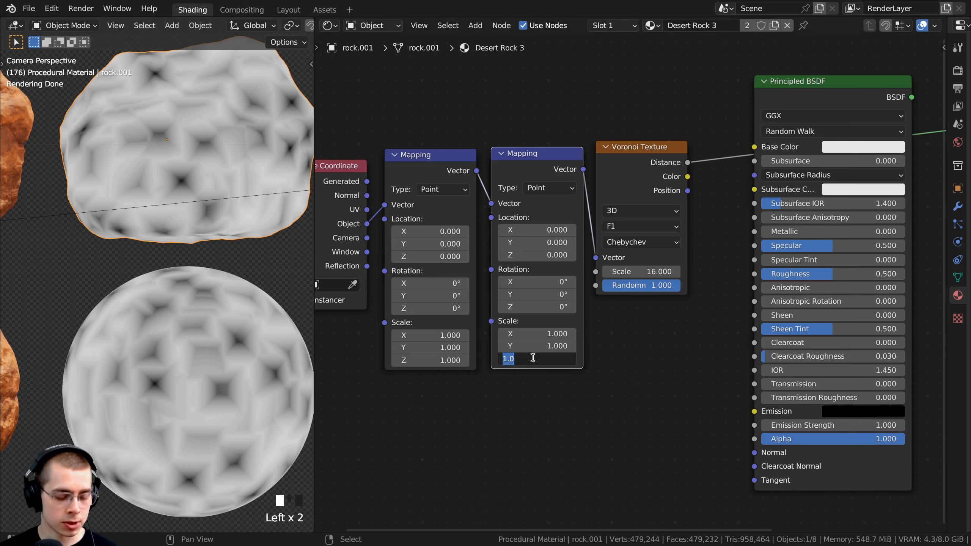
{"action": "type", "text": "1.4"}
{"action": "left_click", "coordinate": [542, 383]}
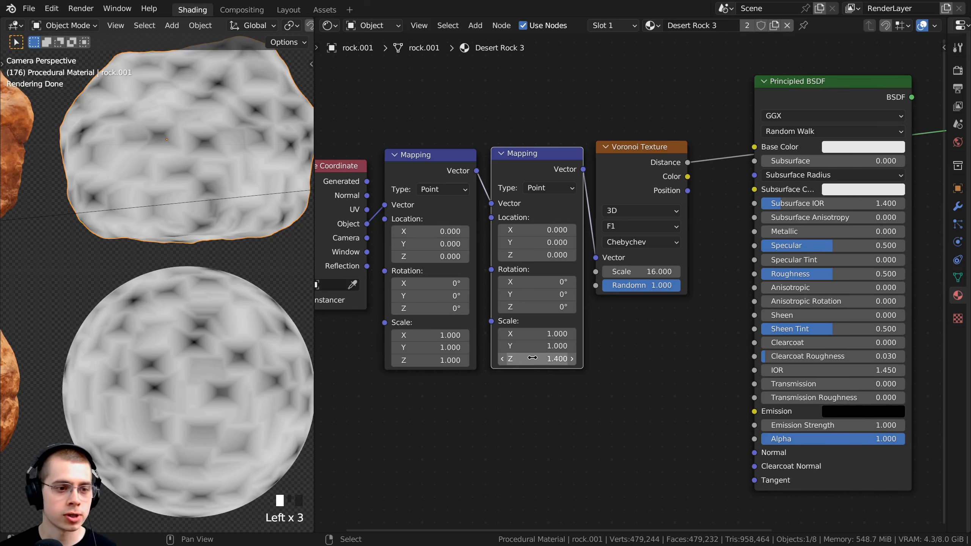
{"action": "scroll", "coordinate": [229, 277], "scroll_direction": "down", "scroll_amount": 2}
{"action": "scroll", "coordinate": [631, 285], "scroll_direction": "down", "scroll_amount": 1}
{"action": "scroll", "coordinate": [275, 301], "scroll_direction": "down", "scroll_amount": 2}
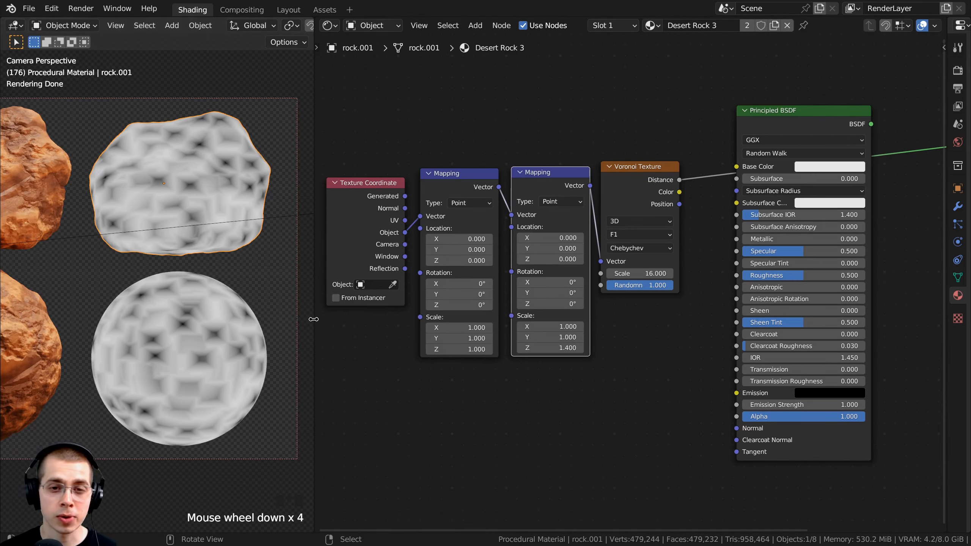
- Add a Noise Texture node on the link between the second Mapping node and the Voronoi Texture
{"action": "scroll", "coordinate": [828, 142], "scroll_direction": "up", "scroll_amount": 2}
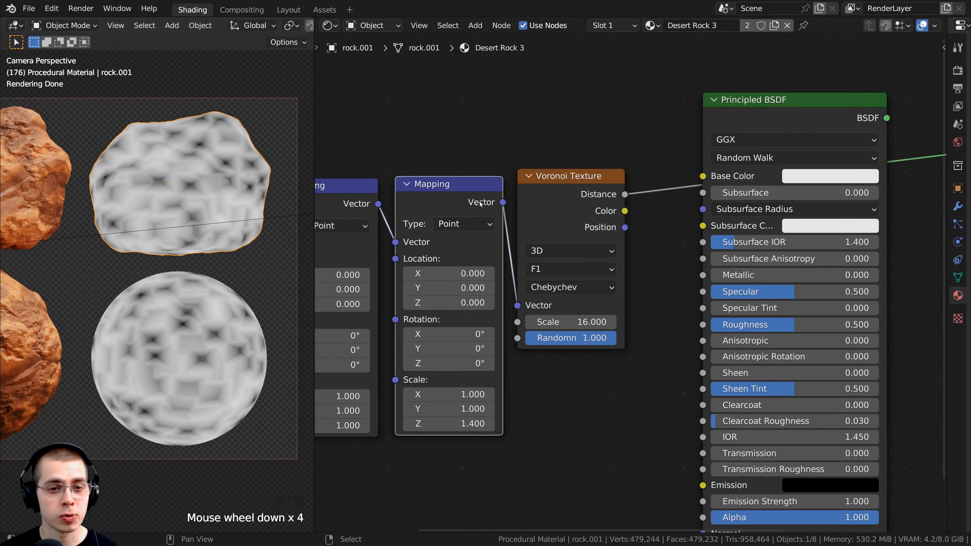
{"action": "middle_click_drag", "start_coordinate": [447, 189], "coordinate": [476, 192]}
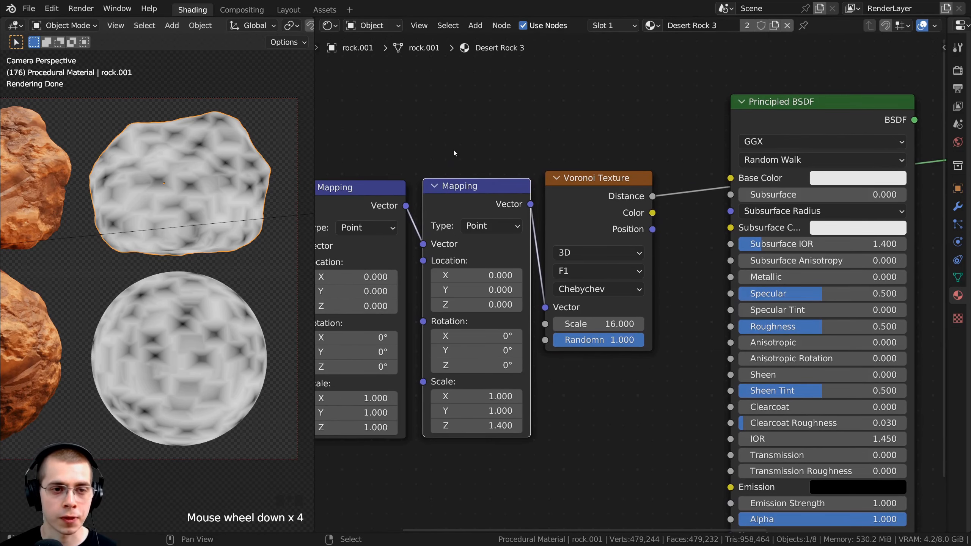
{"action": "key", "text": "shift+a"}
{"action": "type", "text": "no"}
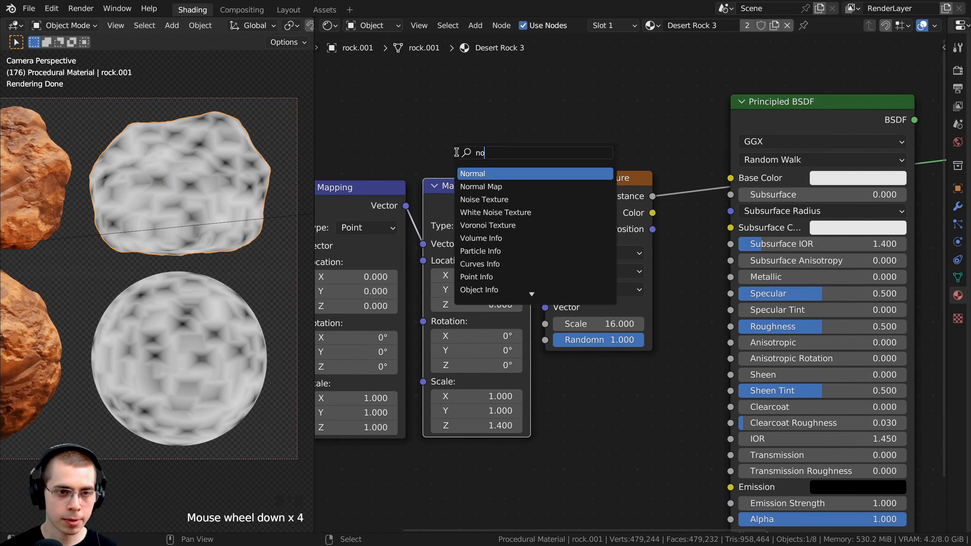
{"action": "type", "text": "ise"}
{"action": "key", "text": "Return"}
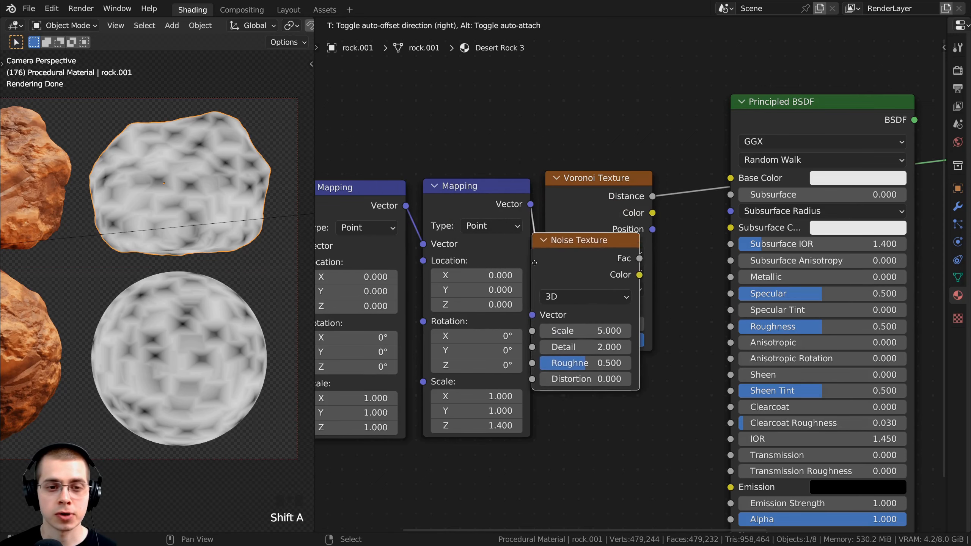
{"action": "left_click", "coordinate": [473, 261]}
{"action": "middle_click_drag", "start_coordinate": [596, 222], "coordinate": [533, 222]}
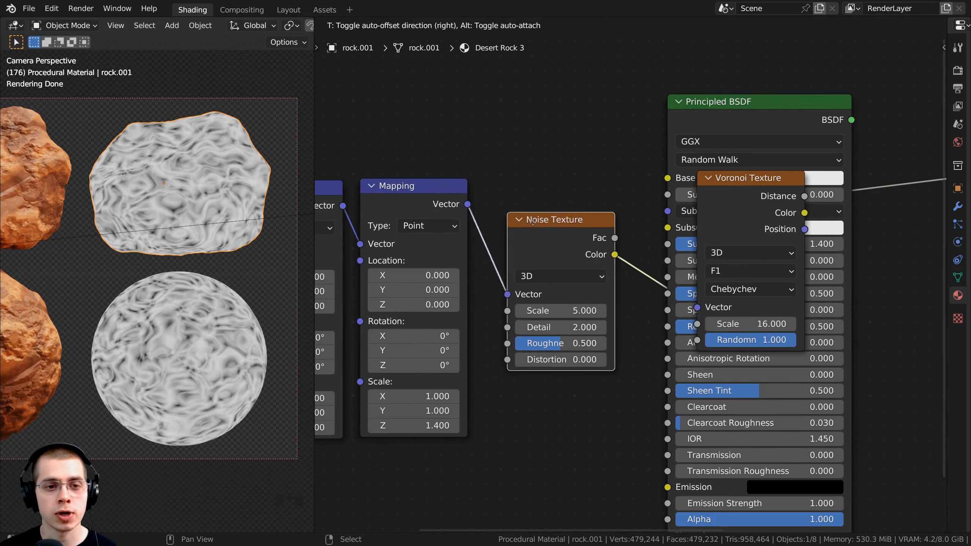
- Move the Principled BSDF node clear of the Voronoi Texture and bring the Voronoi Texture closer to the Noise Texture
{"action": "left_click", "coordinate": [514, 188]}
{"action": "scroll", "coordinate": [675, 194], "scroll_direction": "down", "scroll_amount": 2}
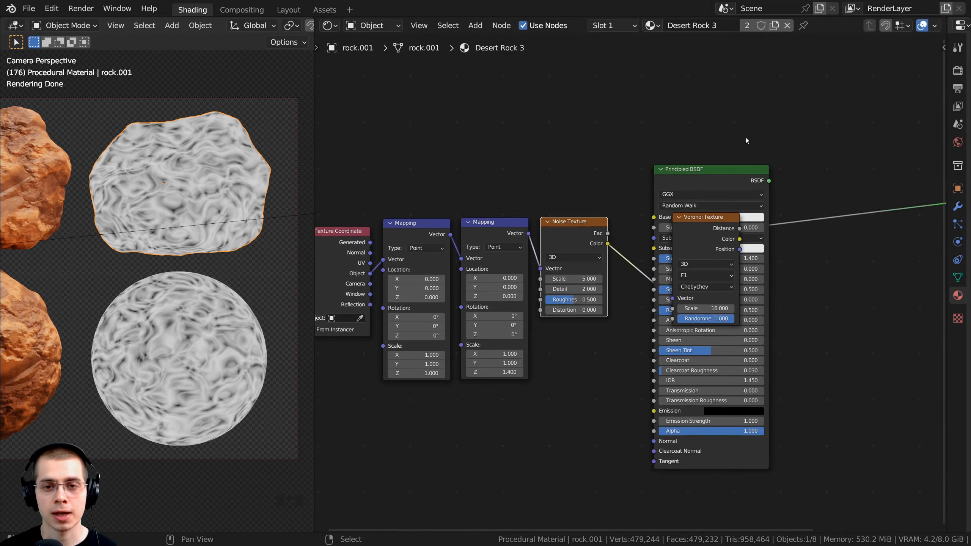
{"action": "middle_click_drag", "start_coordinate": [745, 140], "coordinate": [690, 142]}
{"action": "left_click_drag", "start_coordinate": [626, 170], "coordinate": [803, 257]}
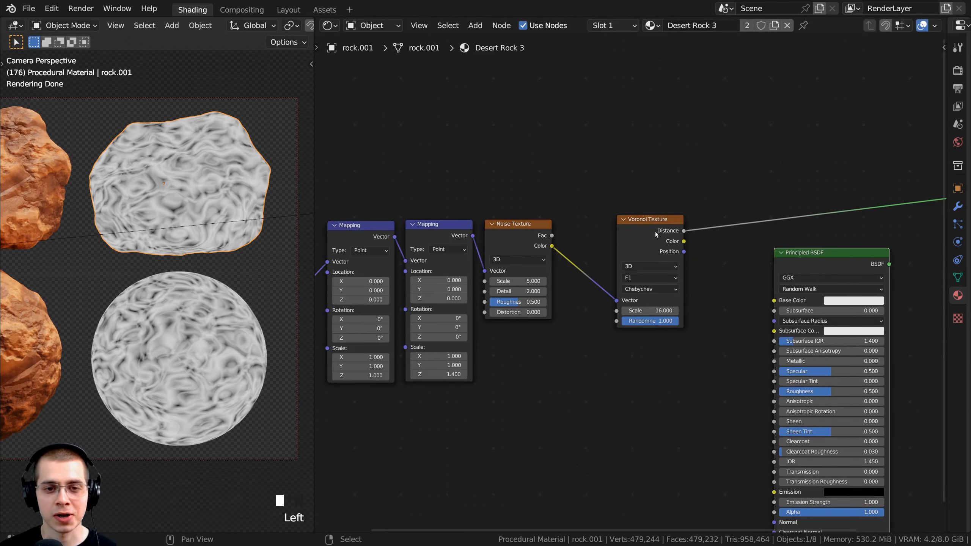
{"action": "left_click_drag", "start_coordinate": [655, 231], "coordinate": [612, 228]}
{"action": "scroll", "coordinate": [526, 205], "scroll_direction": "up", "scroll_amount": 3}
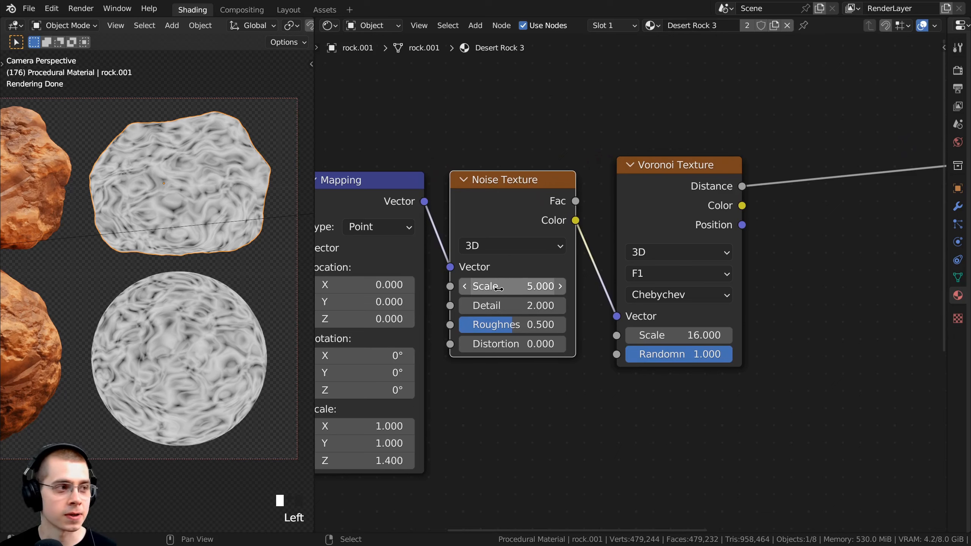
- Switch the Noise Texture to 4D and set its scale to 18
{"action": "scroll", "coordinate": [493, 261], "scroll_direction": "up", "scroll_amount": 1}
{"action": "left_click", "coordinate": [487, 223]}
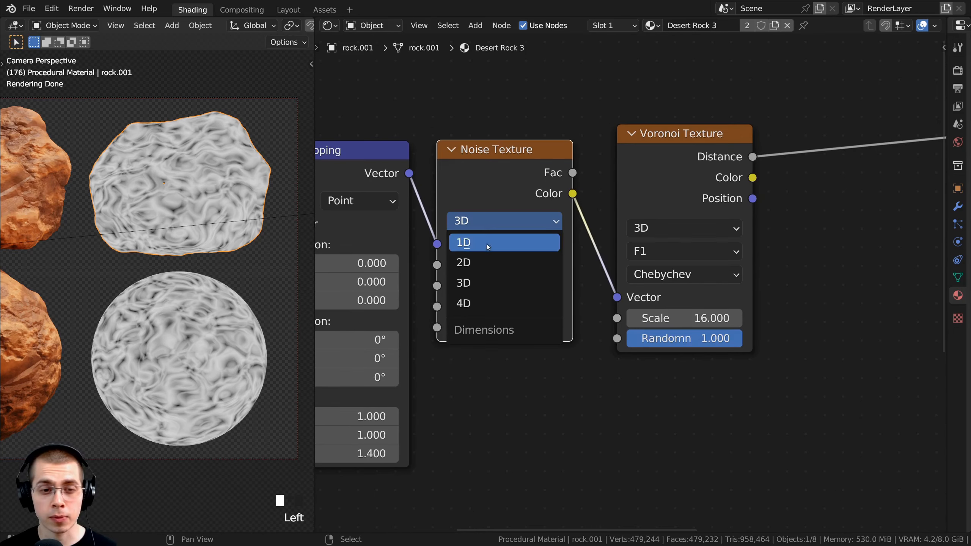
{"action": "left_click", "coordinate": [488, 303]}
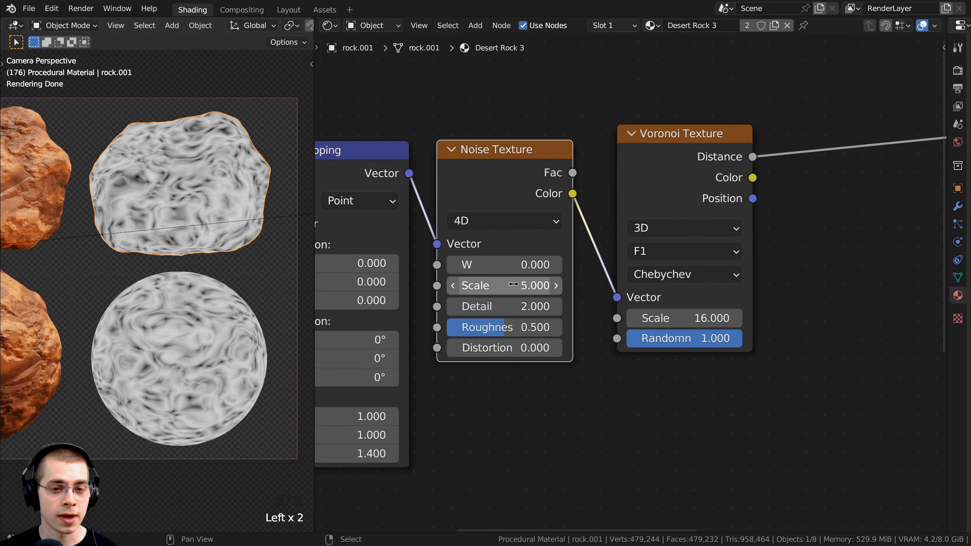
{"action": "left_click", "coordinate": [530, 284]}
{"action": "type", "text": "1"}
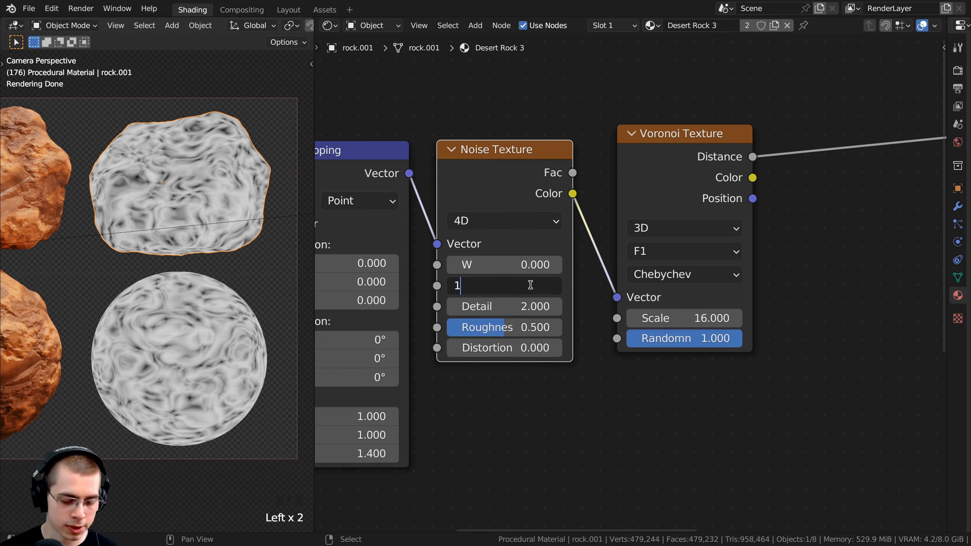
{"action": "type", "text": "8"}
{"action": "key", "text": "Return"}
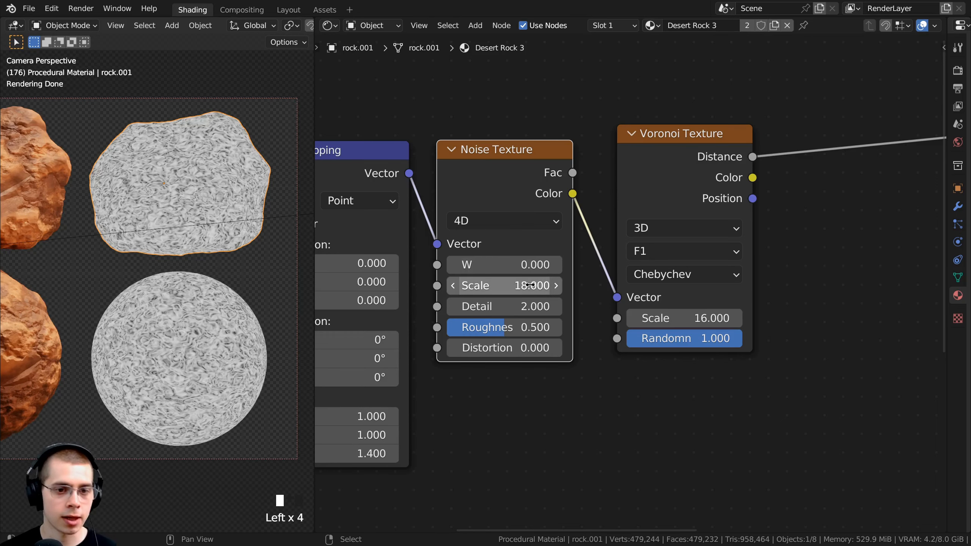
- Set the Noise Texture's detail to 15 and roughness to 0.55, and inspect the pattern on the rock up close
{"action": "left_click", "coordinate": [508, 306]}
{"action": "type", "text": "15"}
{"action": "key", "text": "Return"}
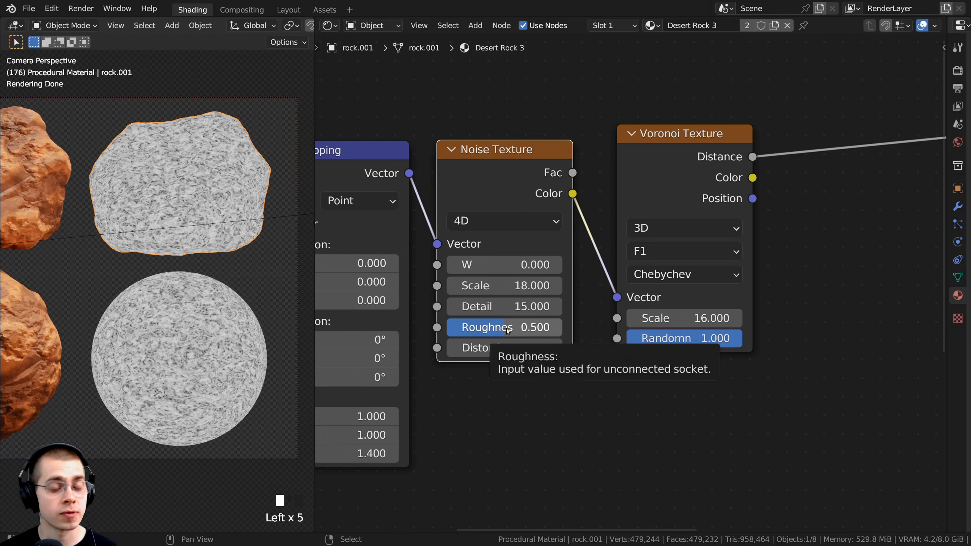
{"action": "scroll", "coordinate": [237, 317], "scroll_direction": "up", "scroll_amount": 2}
{"action": "double_click", "coordinate": [533, 332]}
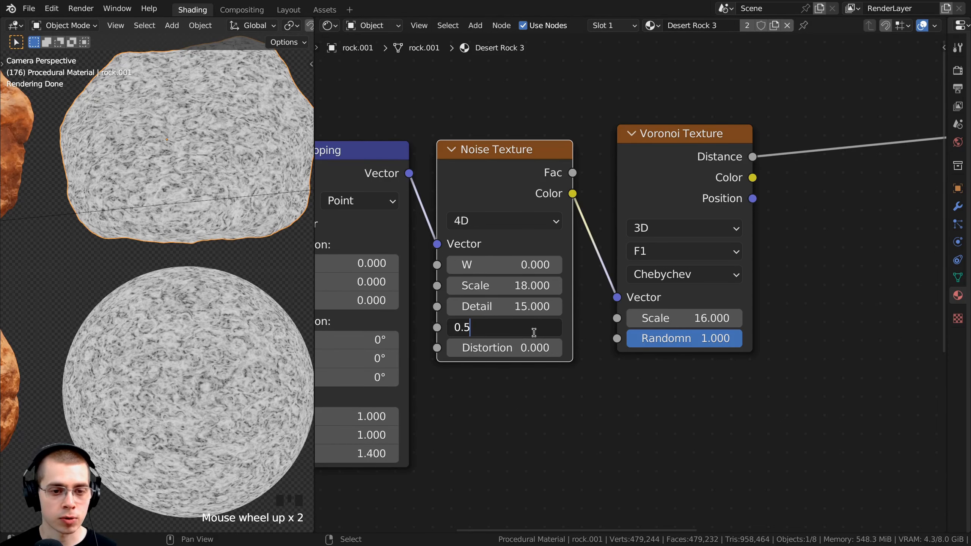
{"action": "type", "text": "0.55"}
{"action": "key", "text": "Return"}
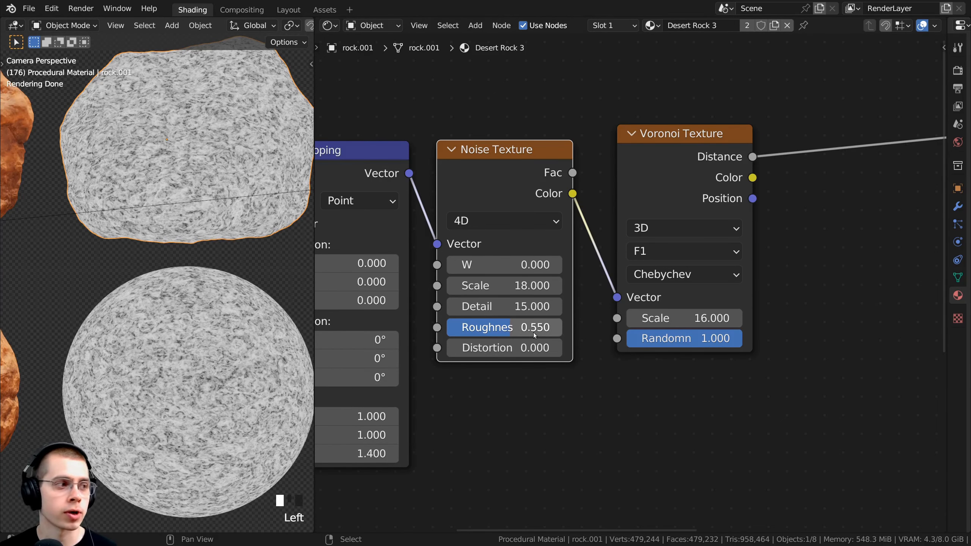
{"action": "scroll", "coordinate": [533, 332], "scroll_direction": "down", "scroll_amount": 1}
{"action": "scroll", "coordinate": [168, 172], "scroll_direction": "down", "scroll_amount": 2}
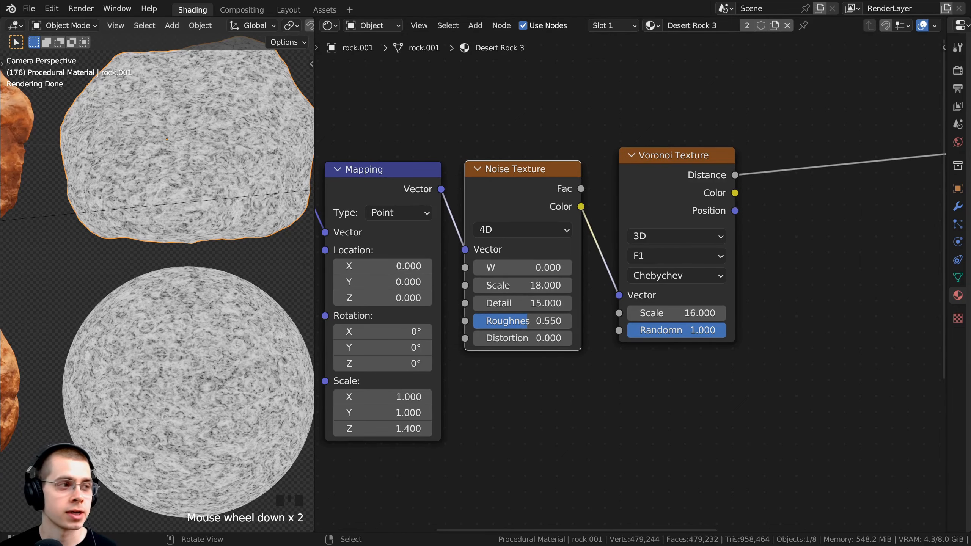
{"action": "middle_click_drag", "start_coordinate": [248, 139], "coordinate": [203, 192], "text": "shift"}
{"action": "scroll", "coordinate": [138, 212], "scroll_direction": "up", "scroll_amount": 4}
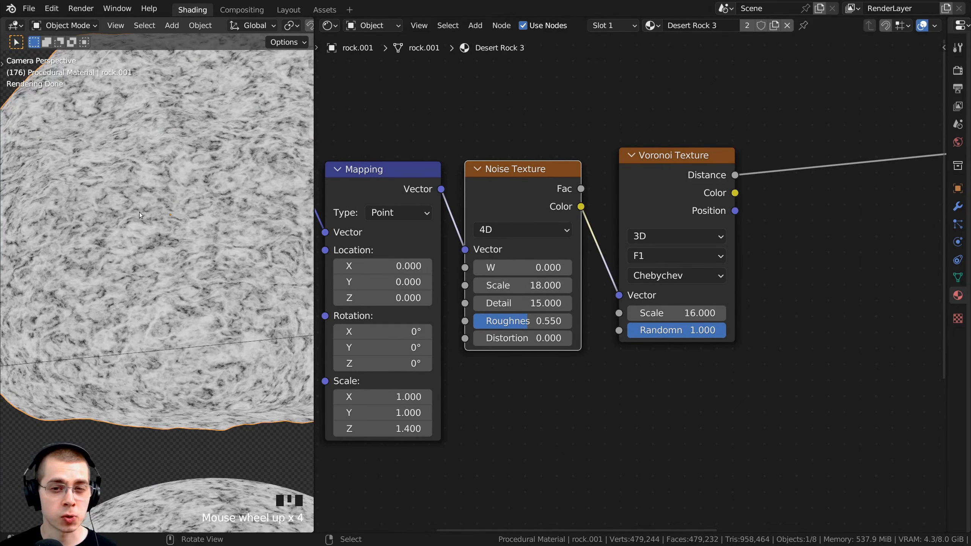
{"action": "scroll", "coordinate": [183, 251], "scroll_direction": "down", "scroll_amount": 4}
{"action": "middle_click_drag", "start_coordinate": [210, 233], "coordinate": [199, 225], "text": "shift"}
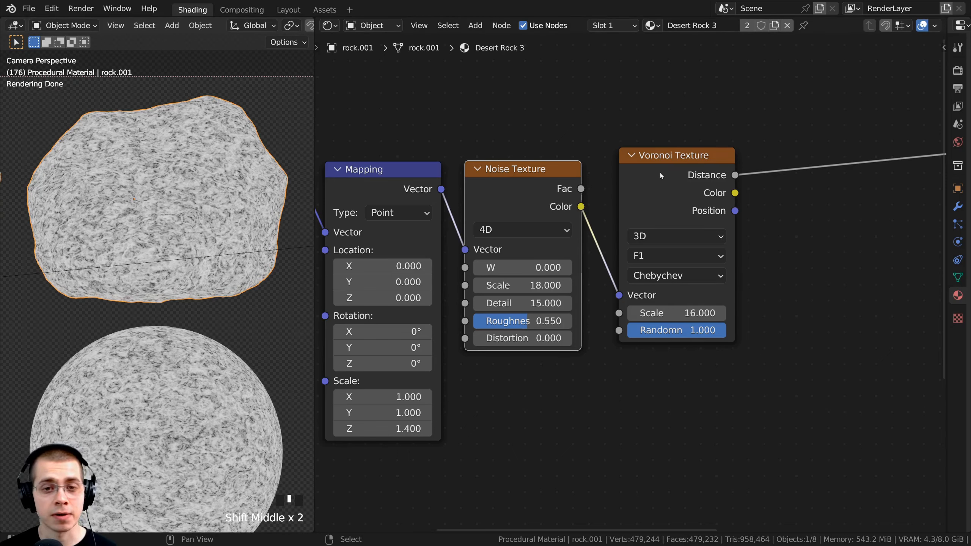
- Make room before the Voronoi Texture and add a Mix Color node on the link coming from the Noise Texture
{"action": "left_click_drag", "start_coordinate": [662, 175], "coordinate": [683, 179]}
{"action": "key", "text": "shift+a"}
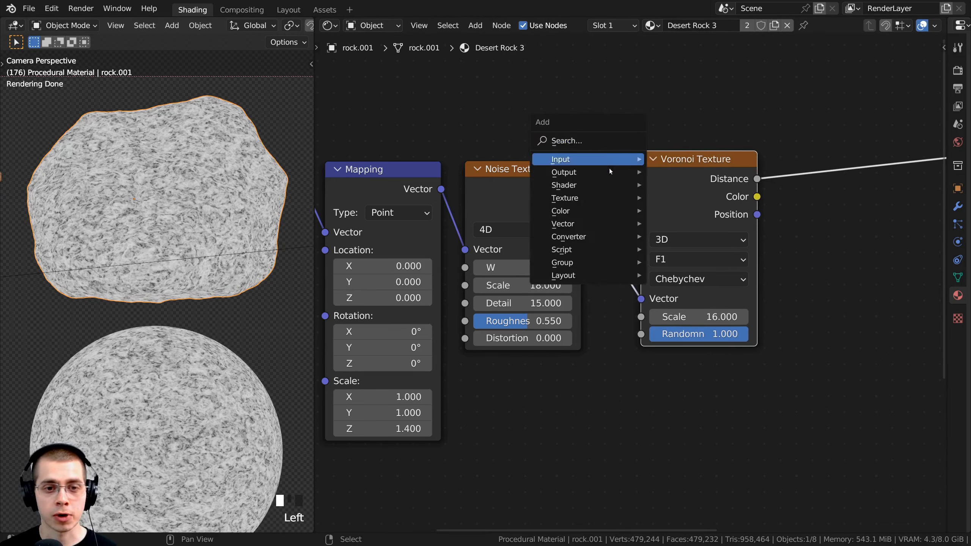
{"action": "mouse_move", "coordinate": [580, 212]}
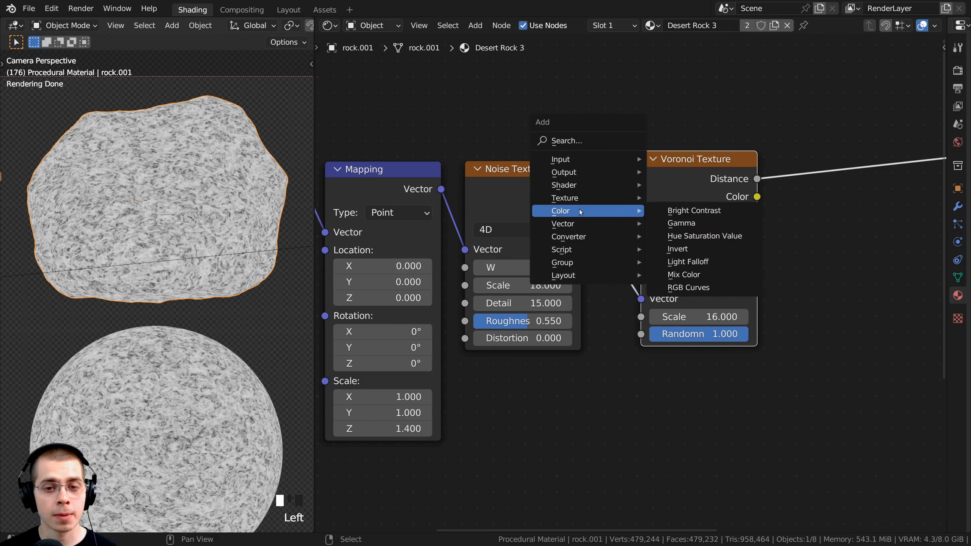
{"action": "left_click", "coordinate": [690, 272]}
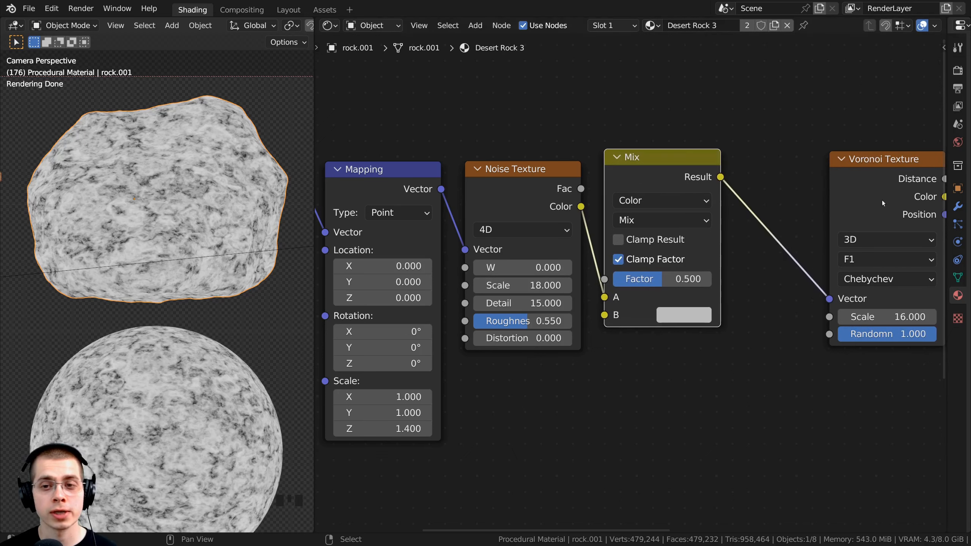
{"action": "left_click", "coordinate": [608, 152]}
{"action": "scroll", "coordinate": [672, 207], "scroll_direction": "down", "scroll_amount": 2}
{"action": "scroll", "coordinate": [553, 176], "scroll_direction": "up", "scroll_amount": 2}
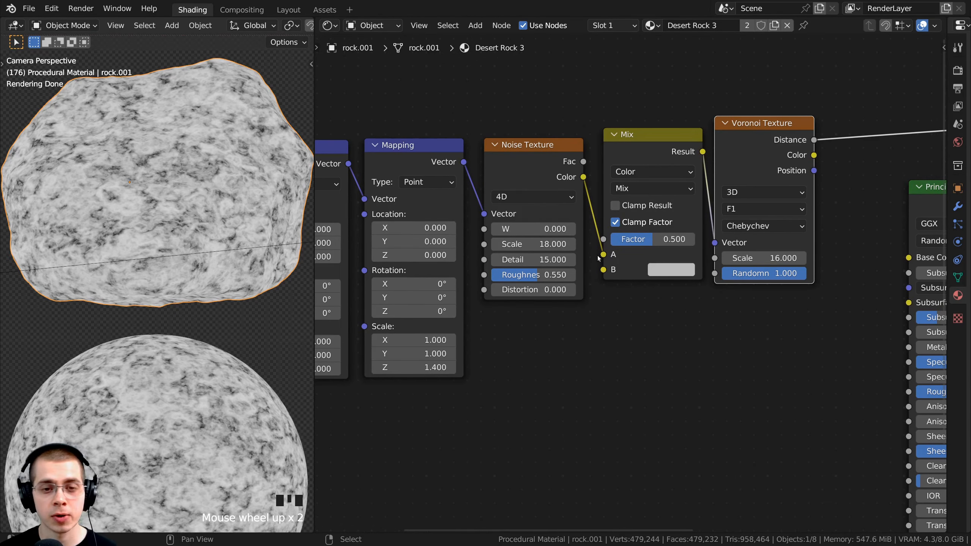
- Move the Noise Texture colour link to the Mix node's B input and connect the second Mapping's Vector to A
{"action": "left_click_drag", "start_coordinate": [605, 257], "coordinate": [604, 273]}
{"action": "left_click_drag", "start_coordinate": [649, 133], "coordinate": [649, 126]}
{"action": "middle_click_drag", "start_coordinate": [417, 157], "coordinate": [446, 144]}
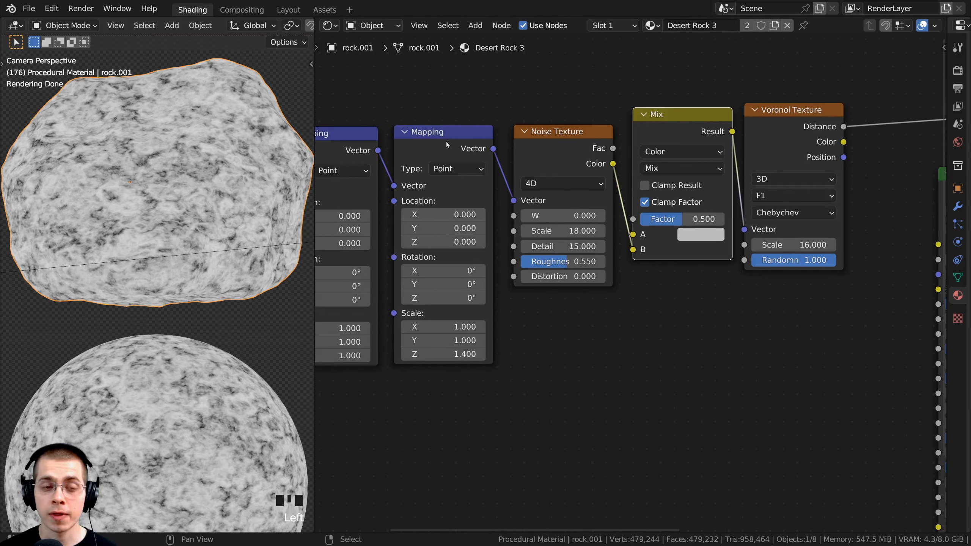
{"action": "left_click", "coordinate": [444, 143]}
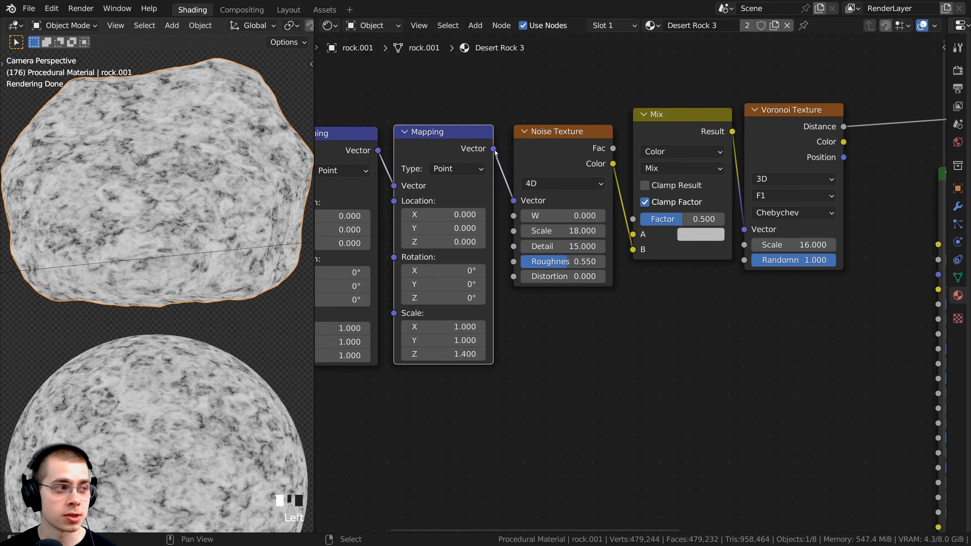
{"action": "left_click_drag", "start_coordinate": [493, 149], "coordinate": [633, 237]}
{"action": "scroll", "coordinate": [633, 261], "scroll_direction": "up", "scroll_amount": 1}
- Try the Mix node's factor at 0 and back at 0.5, and change its blending mode to Linear Light
{"action": "left_click_drag", "start_coordinate": [665, 202], "coordinate": [608, 202]}
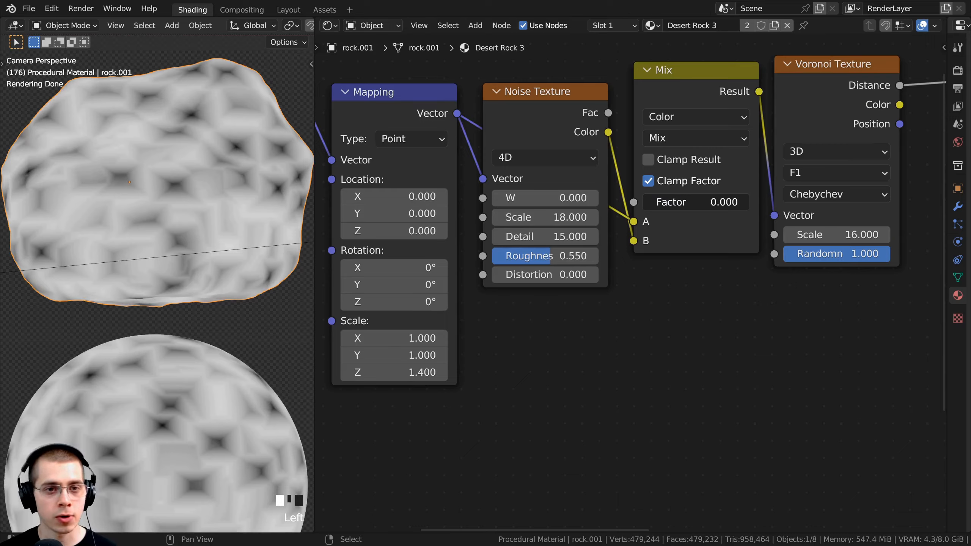
{"action": "left_click_drag", "start_coordinate": [607, 202], "coordinate": [664, 205]}
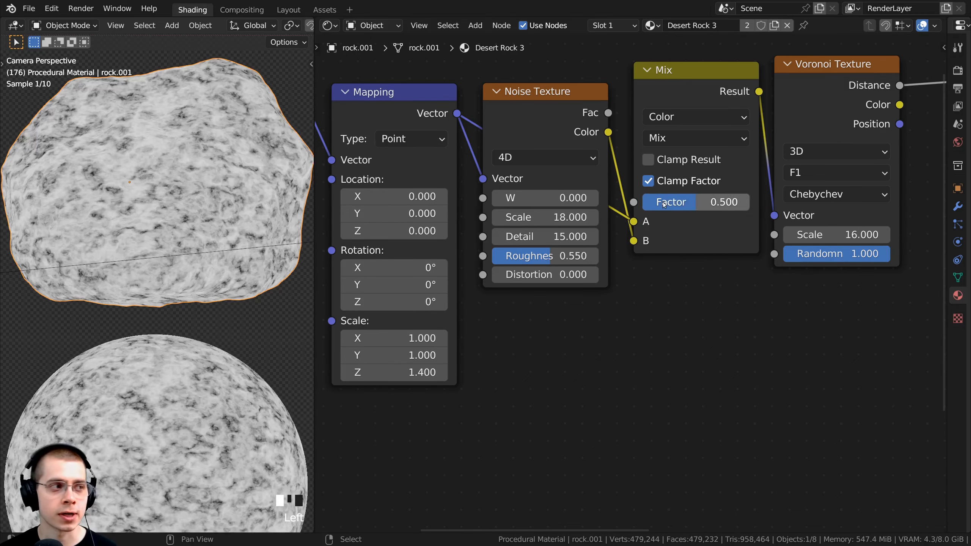
{"action": "left_click", "coordinate": [675, 143]}
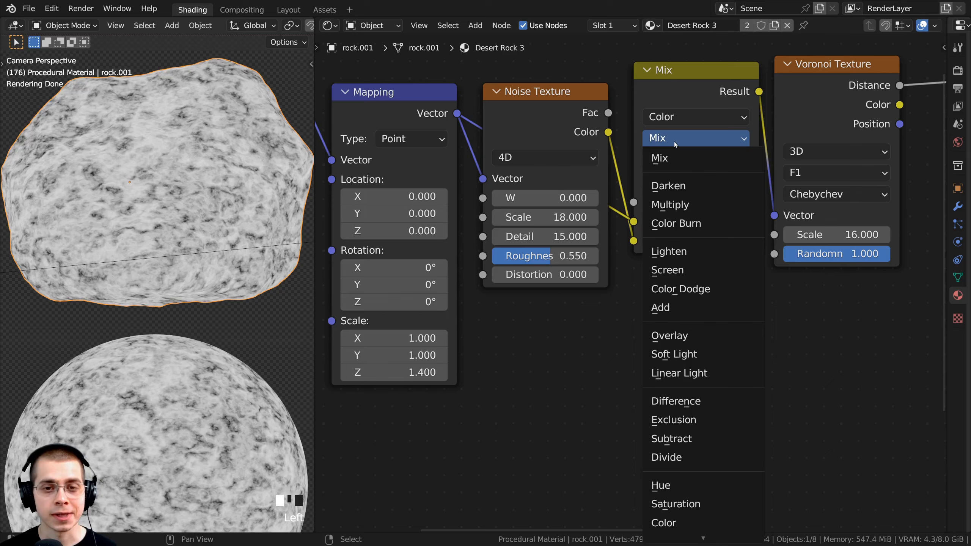
{"action": "left_click", "coordinate": [675, 374]}
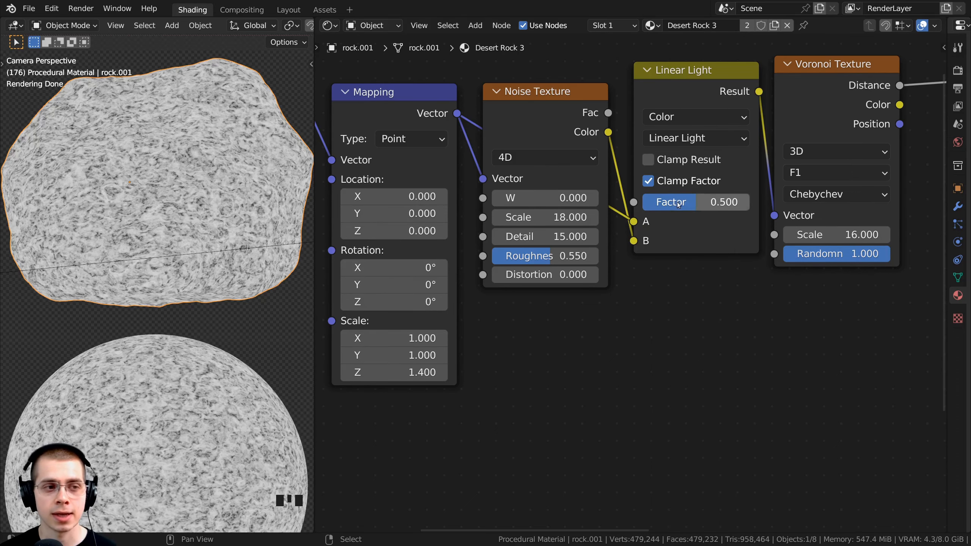
- Set the Linear Light node's factor to 0.1 and check the pattern on the rock and sphere
{"action": "left_click_drag", "start_coordinate": [679, 206], "coordinate": [646, 206]}
{"action": "right_click", "coordinate": [646, 206]}
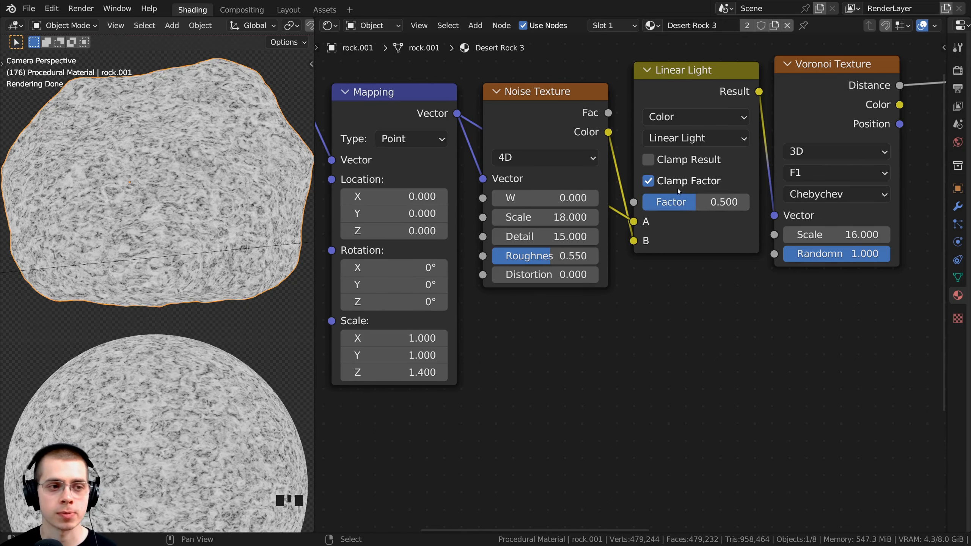
{"action": "left_click", "coordinate": [724, 209]}
{"action": "type", "text": "0.1"}
{"action": "key", "text": "Return"}
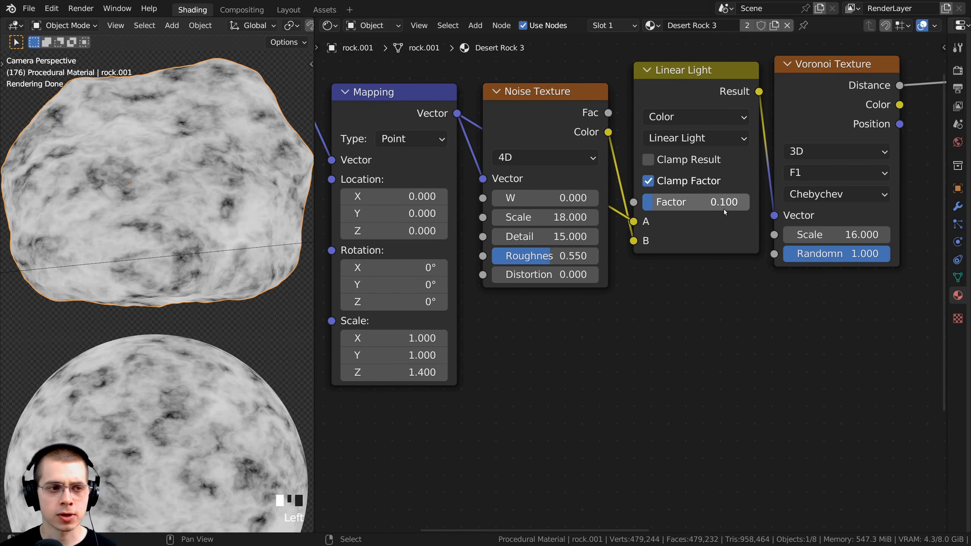
{"action": "scroll", "coordinate": [166, 309], "scroll_direction": "down", "scroll_amount": 2}
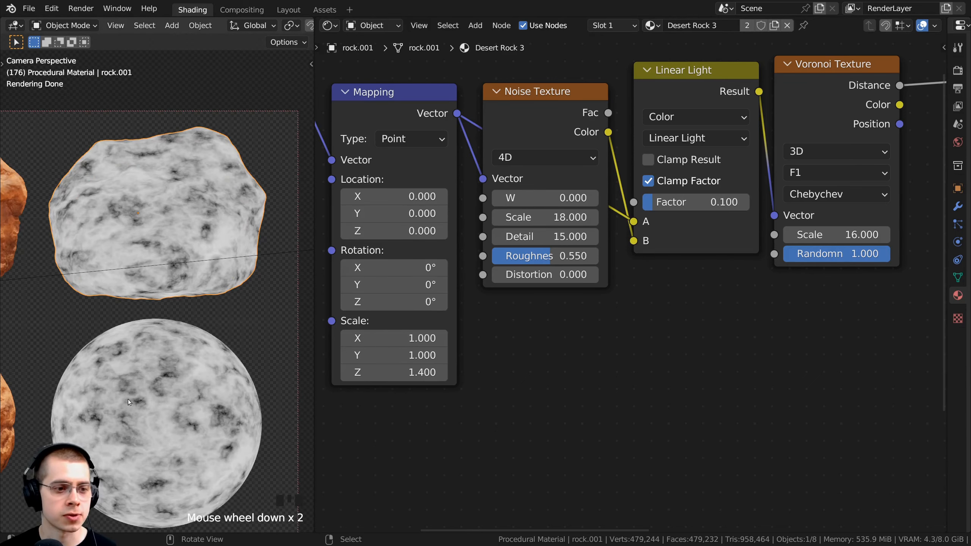
{"action": "middle_click_drag", "start_coordinate": [232, 307], "coordinate": [232, 290], "text": "shift"}
- Add a Wave Texture node in the free space above the Noise Texture
{"action": "scroll", "coordinate": [603, 244], "scroll_direction": "down", "scroll_amount": 4}
{"action": "middle_click_drag", "start_coordinate": [597, 232], "coordinate": [574, 232], "text": "shift"}
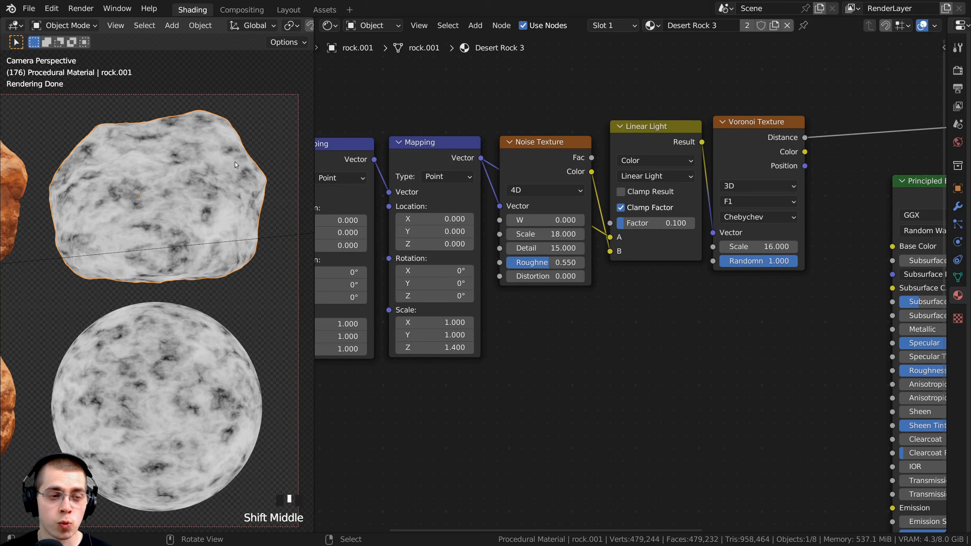
{"action": "scroll", "coordinate": [589, 93], "scroll_direction": "down", "scroll_amount": 4}
{"action": "middle_click_drag", "start_coordinate": [589, 93], "coordinate": [597, 238], "text": "shift"}
{"action": "key", "text": "shift+a"}
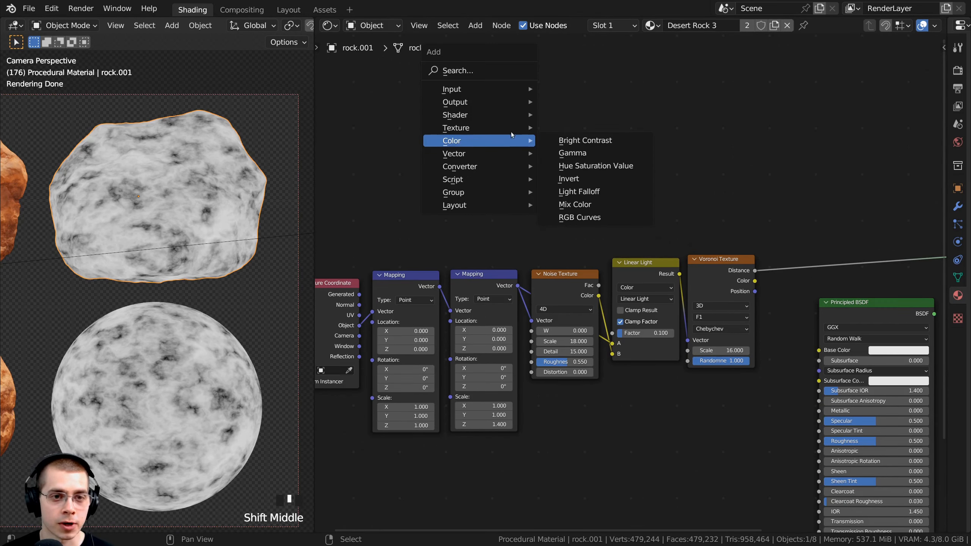
{"action": "left_click", "coordinate": [487, 71]}
{"action": "type", "text": "wav"}
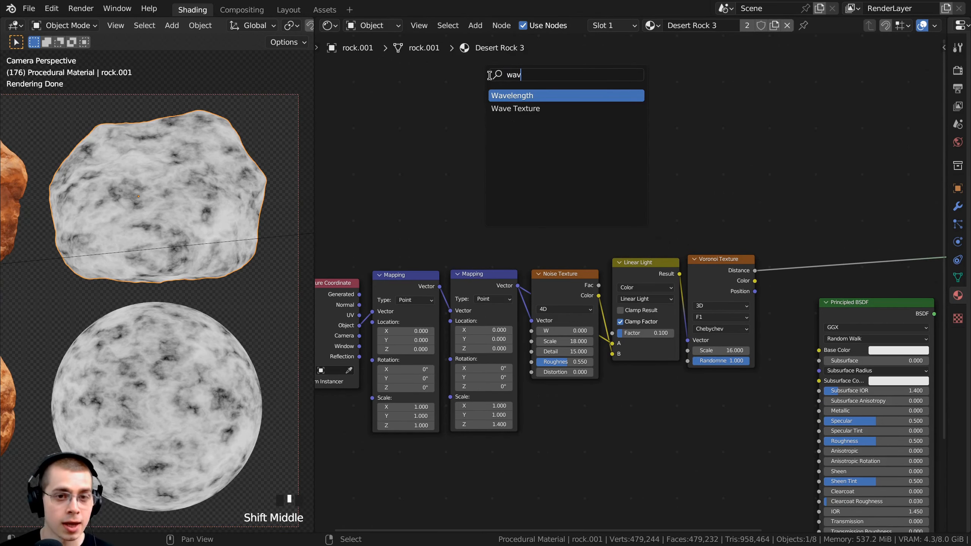
{"action": "key", "text": "Down"}
{"action": "key", "text": "Return"}
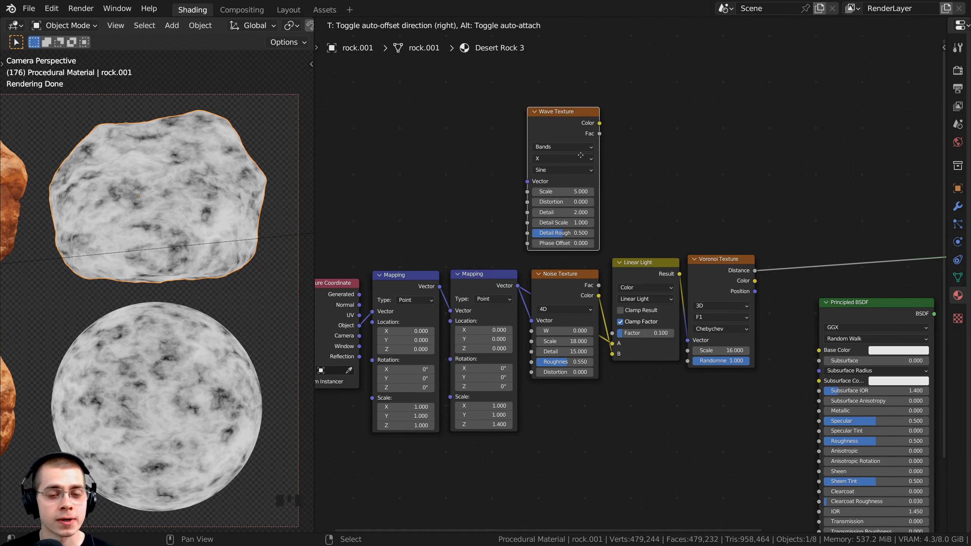
{"action": "left_click", "coordinate": [579, 156]}
- Connect the second Mapping's Vector to the Wave Texture and preview the Wave Texture on the objects
{"action": "scroll", "coordinate": [576, 185], "scroll_direction": "up", "scroll_amount": 2}
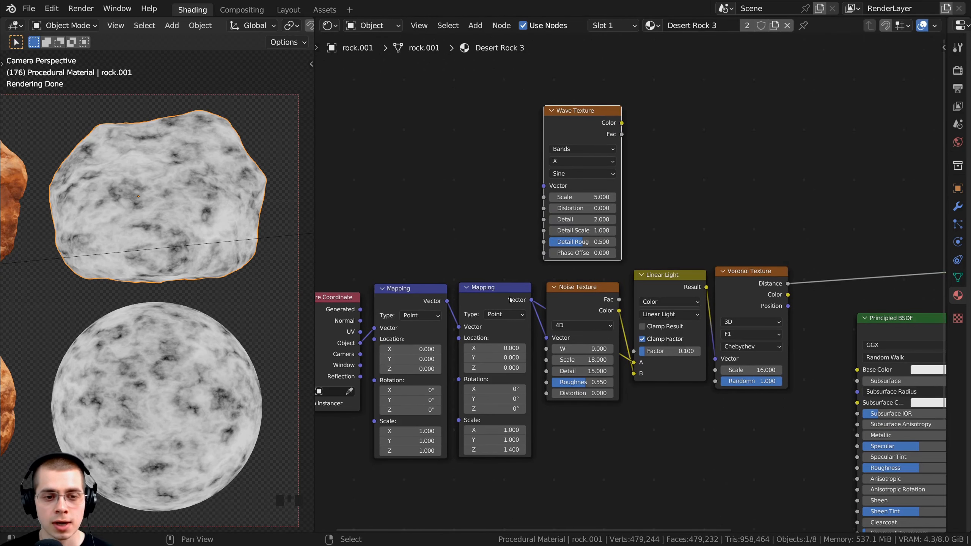
{"action": "left_click_drag", "start_coordinate": [531, 300], "coordinate": [543, 186]}
{"action": "left_click", "coordinate": [573, 125]}
{"action": "scroll", "coordinate": [575, 162], "scroll_direction": "up", "scroll_amount": 2}
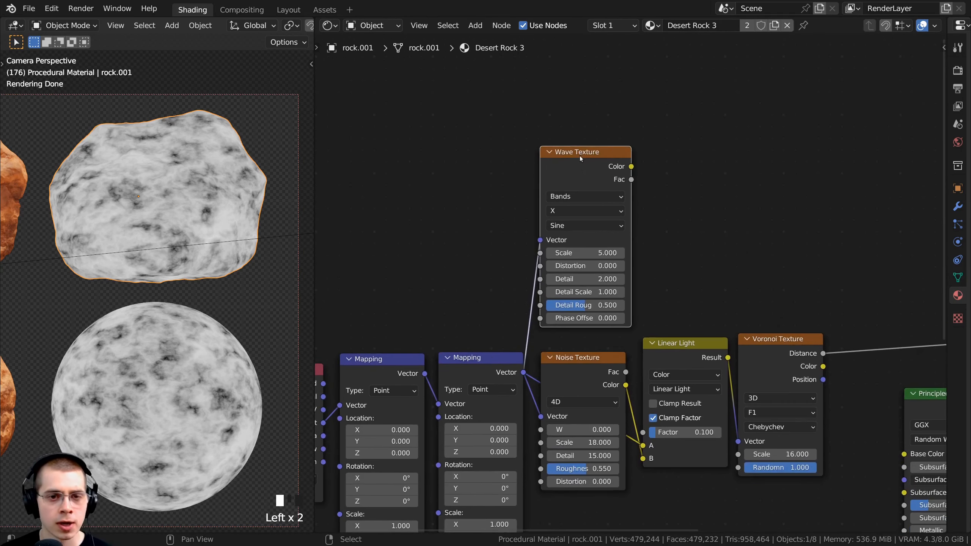
{"action": "left_click", "coordinate": [580, 164], "text": "ctrl+shift"}
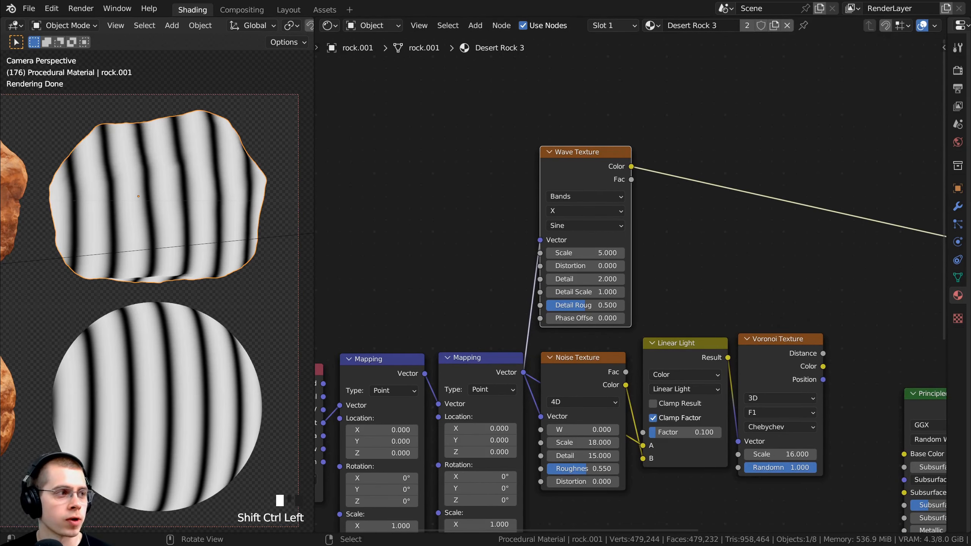
- Set the Wave Texture's bands direction to Z and its scale to 6
{"action": "scroll", "coordinate": [627, 279], "scroll_direction": "up", "scroll_amount": 2}
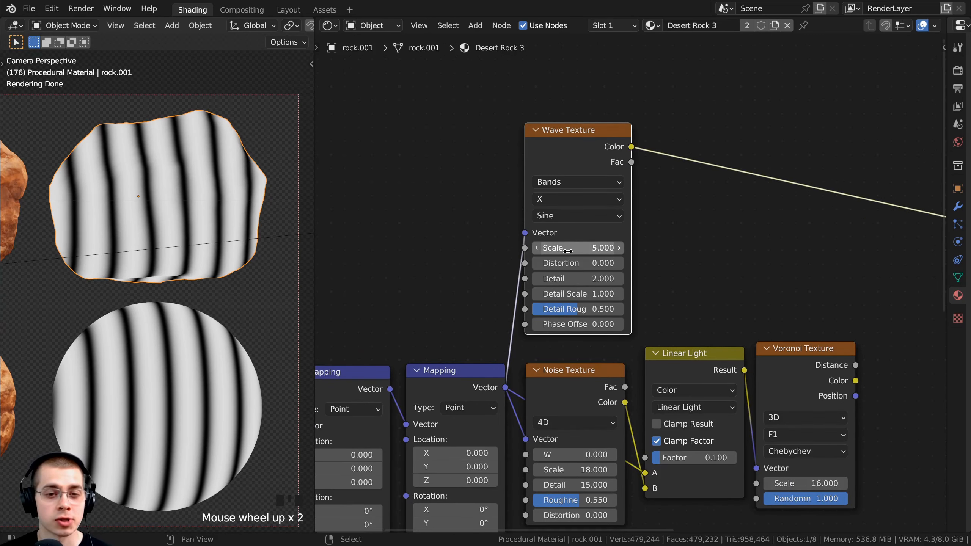
{"action": "left_click", "coordinate": [550, 201]}
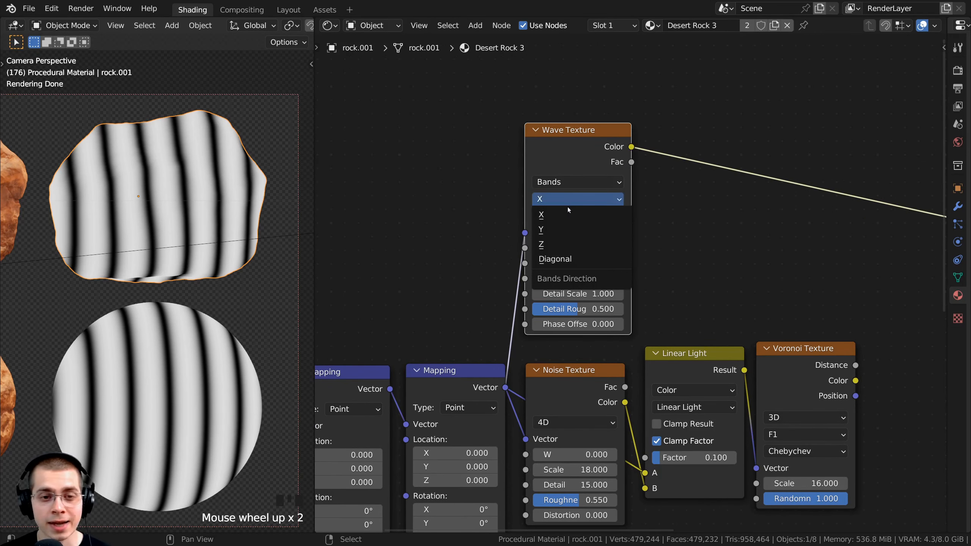
{"action": "left_click", "coordinate": [556, 245]}
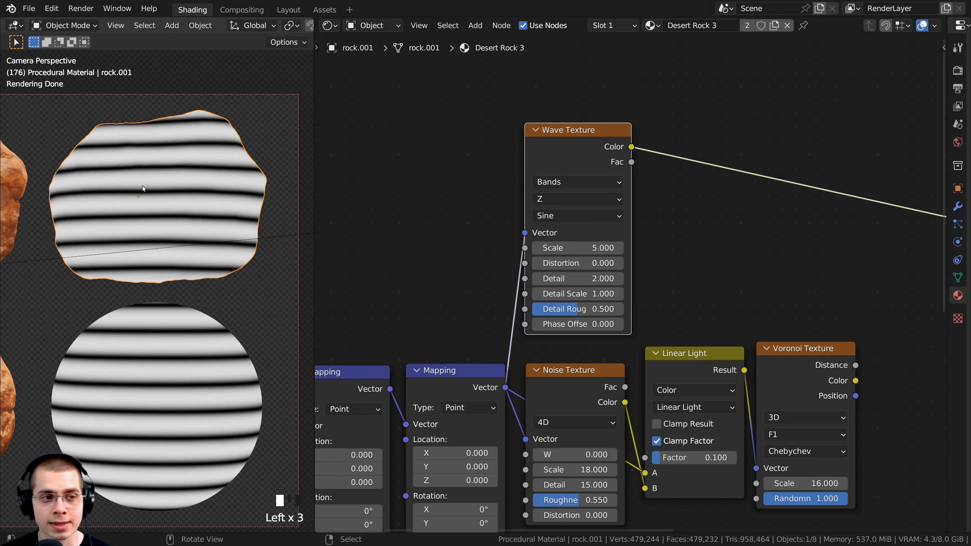
{"action": "left_click", "coordinate": [577, 249]}
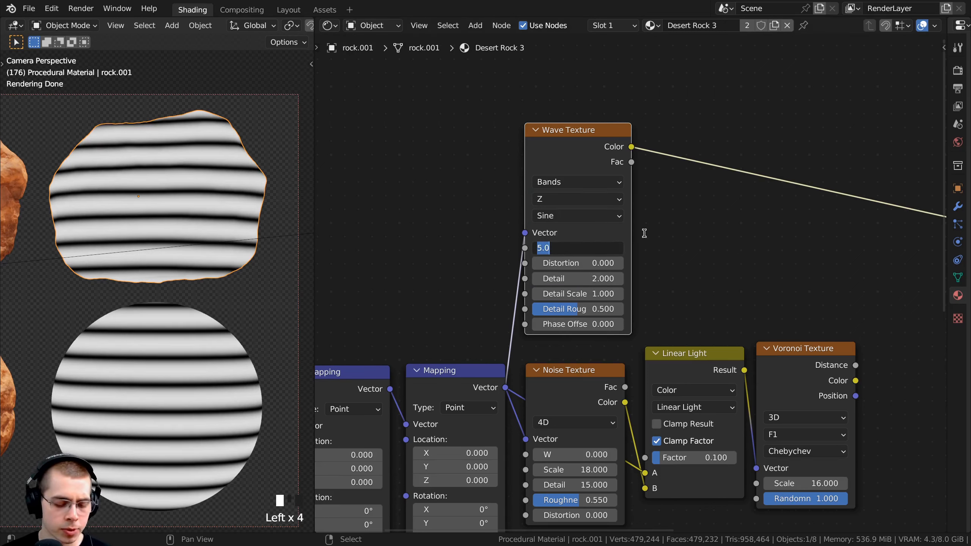
{"action": "type", "text": "6"}
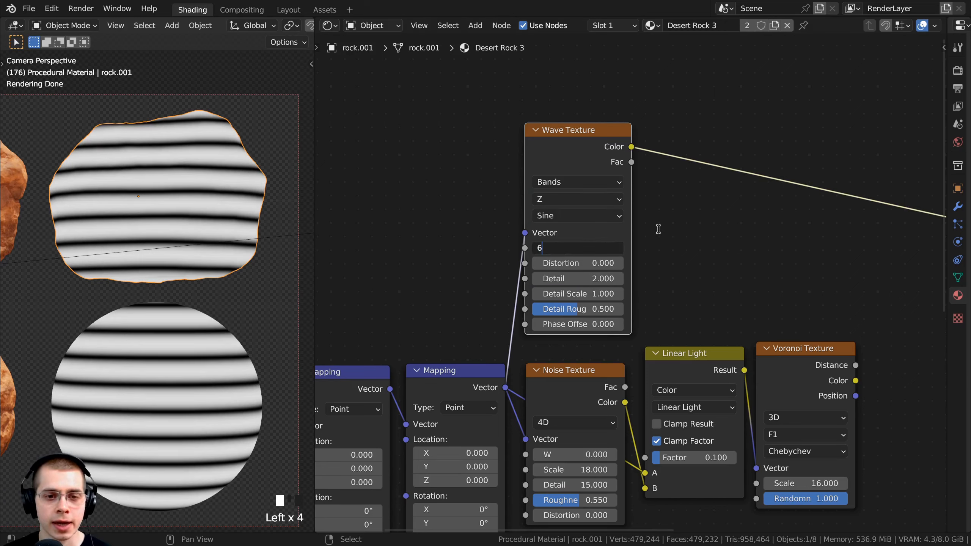
{"action": "key", "text": "Return"}
- Set the Wave Texture's distortion to 8 and its detail to 15
{"action": "scroll", "coordinate": [184, 210], "scroll_direction": "up", "scroll_amount": 1}
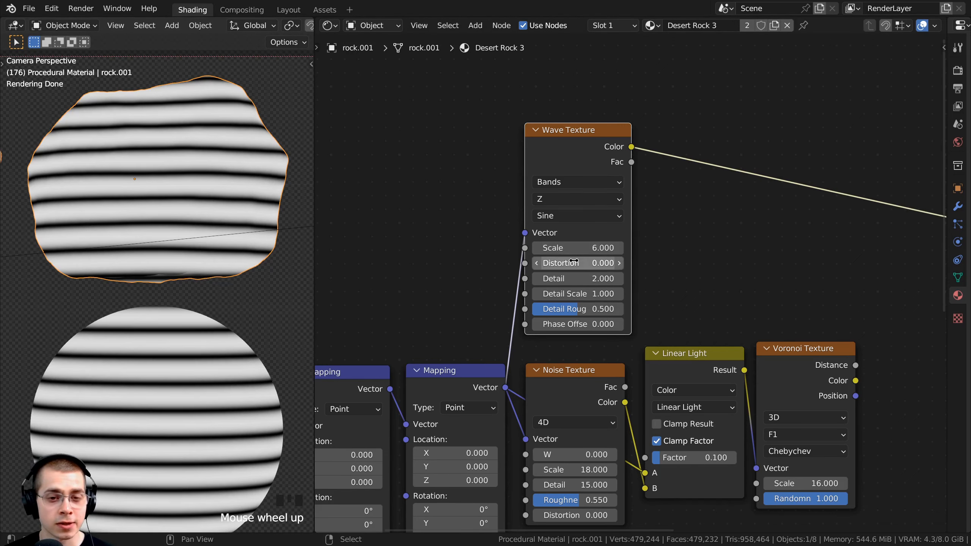
{"action": "left_click_drag", "start_coordinate": [574, 263], "coordinate": [612, 263]}
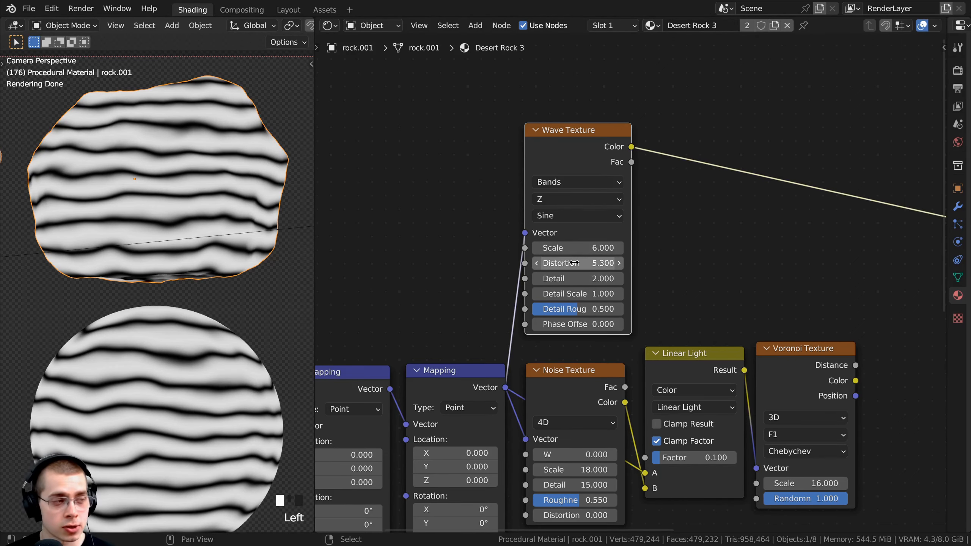
{"action": "left_click", "coordinate": [574, 262]}
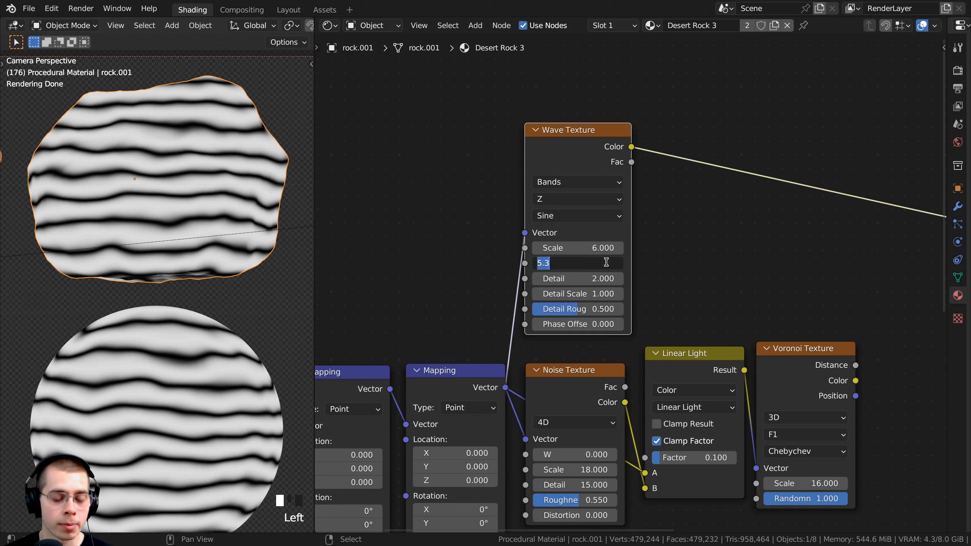
{"action": "type", "text": "8"}
{"action": "left_click", "coordinate": [709, 241]}
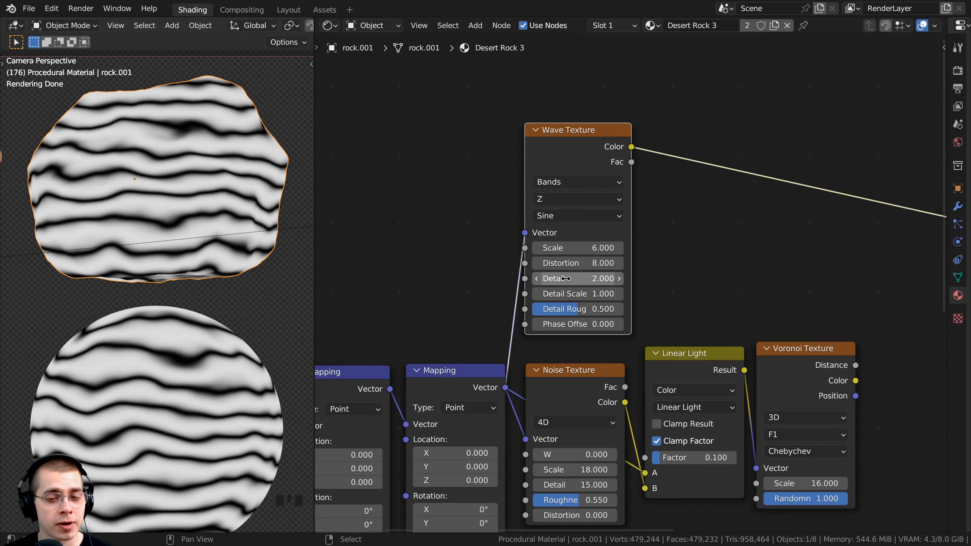
{"action": "left_click_drag", "start_coordinate": [566, 279], "coordinate": [627, 278]}
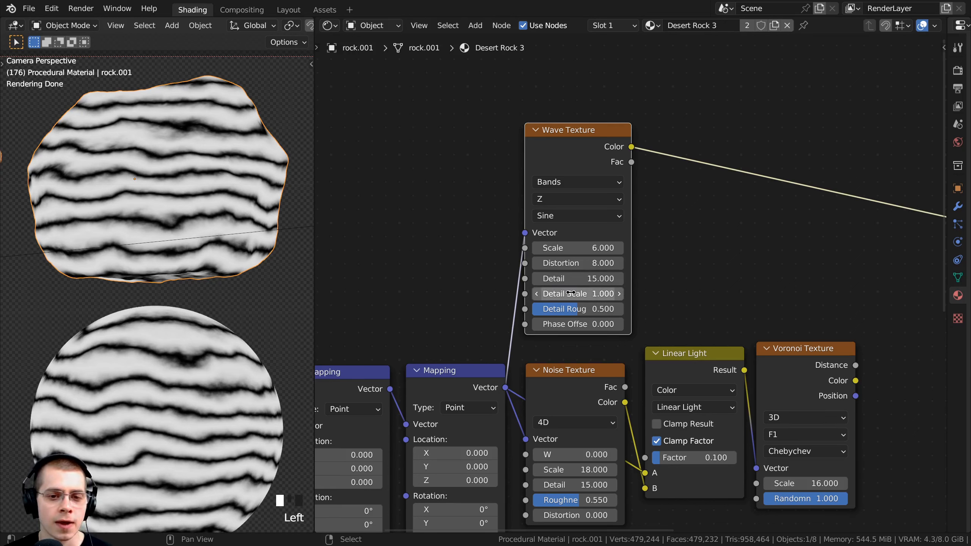
- Set the Wave Texture's detail scale to 2 and its detail roughness to 0.62
{"action": "left_click", "coordinate": [570, 292]}
{"action": "type", "text": "2"}
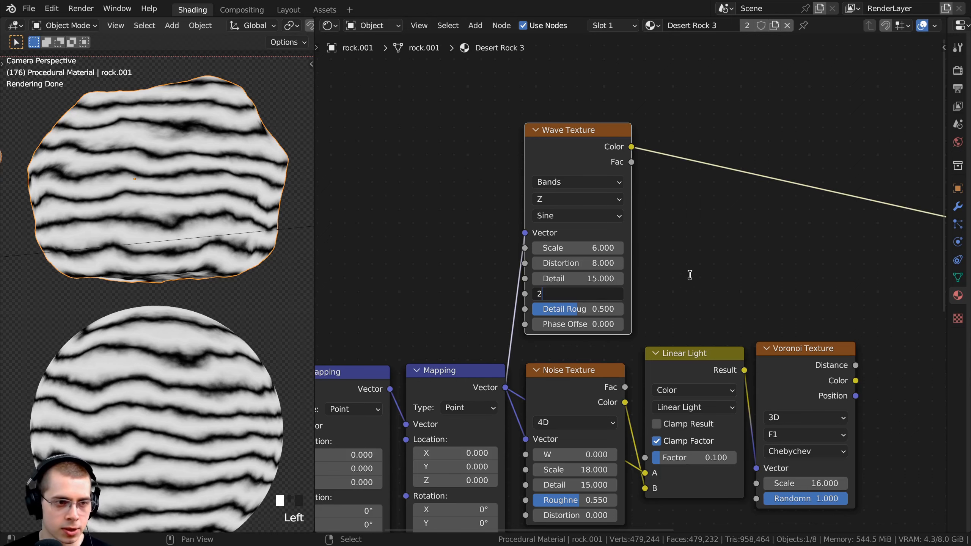
{"action": "left_click", "coordinate": [691, 277]}
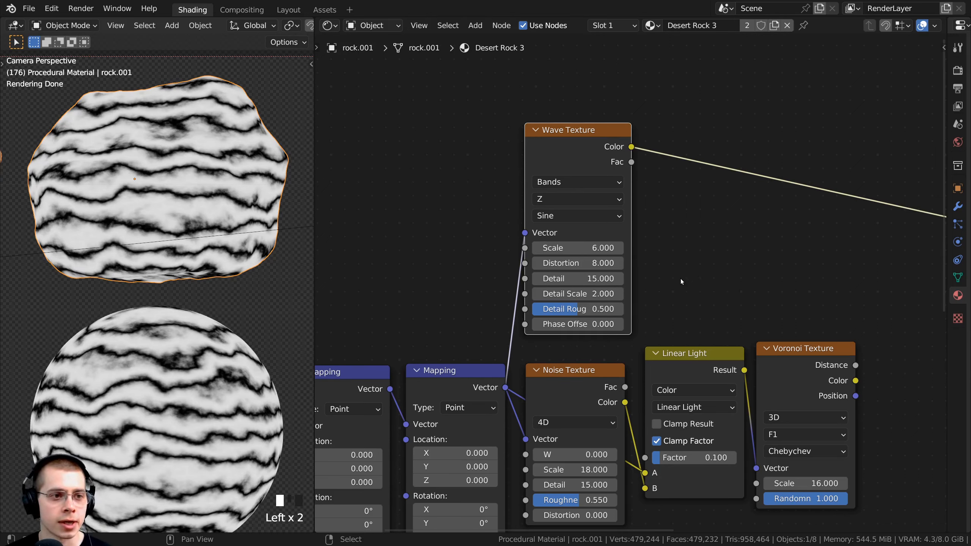
{"action": "left_click", "coordinate": [584, 309]}
{"action": "type", "text": "0.5"}
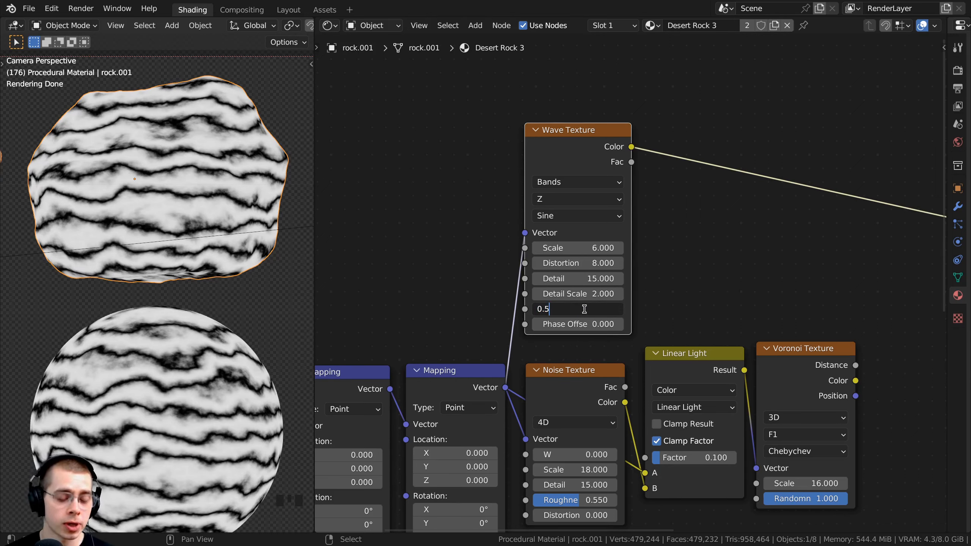
{"action": "key", "text": "BackSpace"}
{"action": "type", "text": "6"}
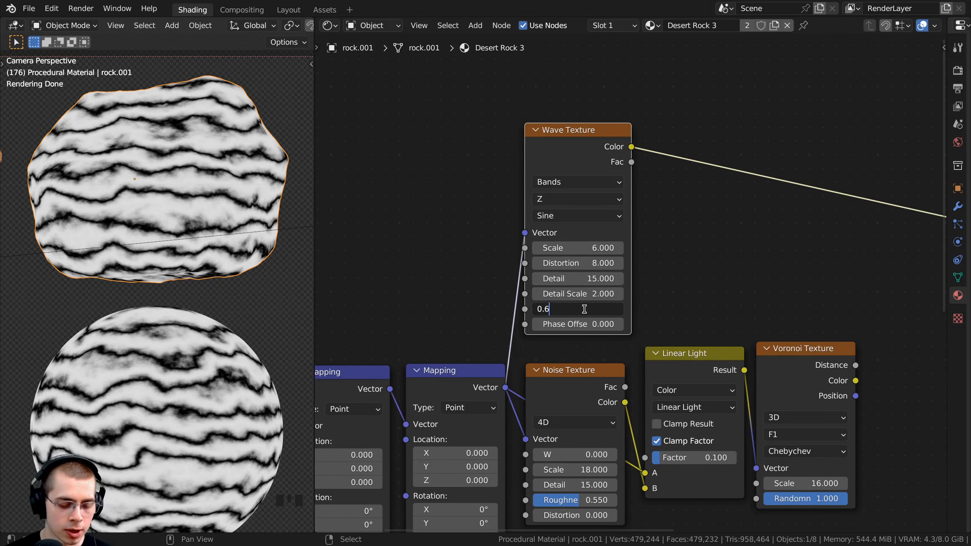
{"action": "type", "text": "2"}
{"action": "key", "text": "Return"}
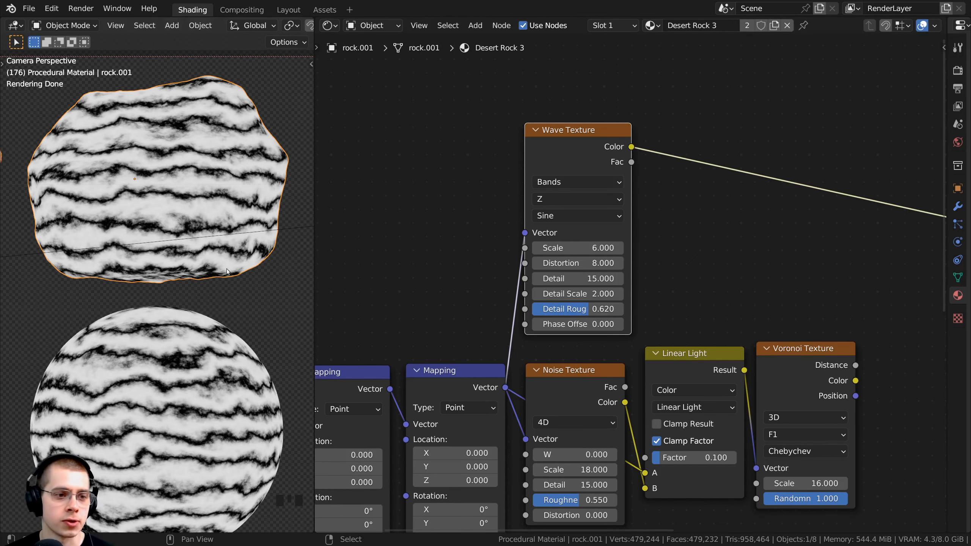
- Duplicate the Linear Light node into the free space beyond the Voronoi Texture and set the copy's blending mode to Darken
{"action": "scroll", "coordinate": [572, 231], "scroll_direction": "down", "scroll_amount": 4}
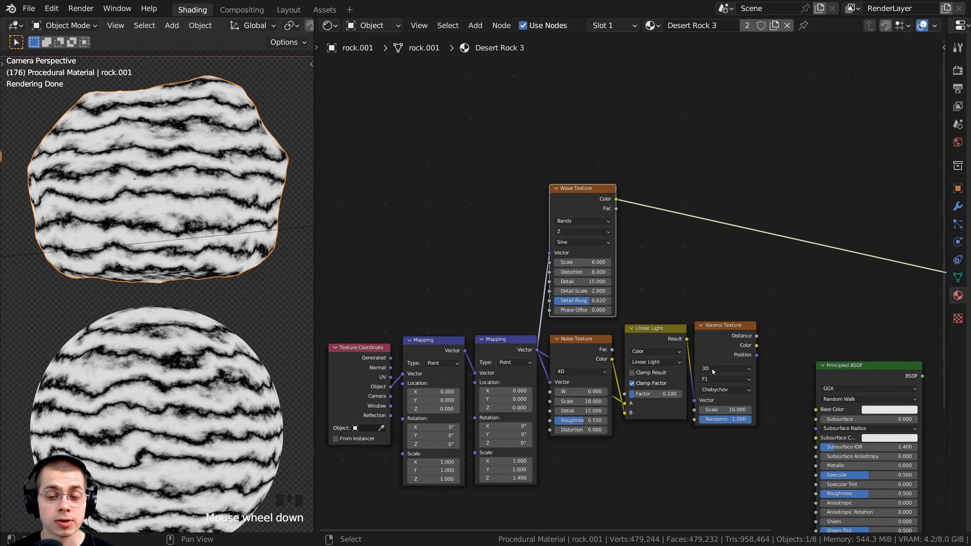
{"action": "left_click", "coordinate": [488, 182]}
{"action": "left_click", "coordinate": [637, 327]}
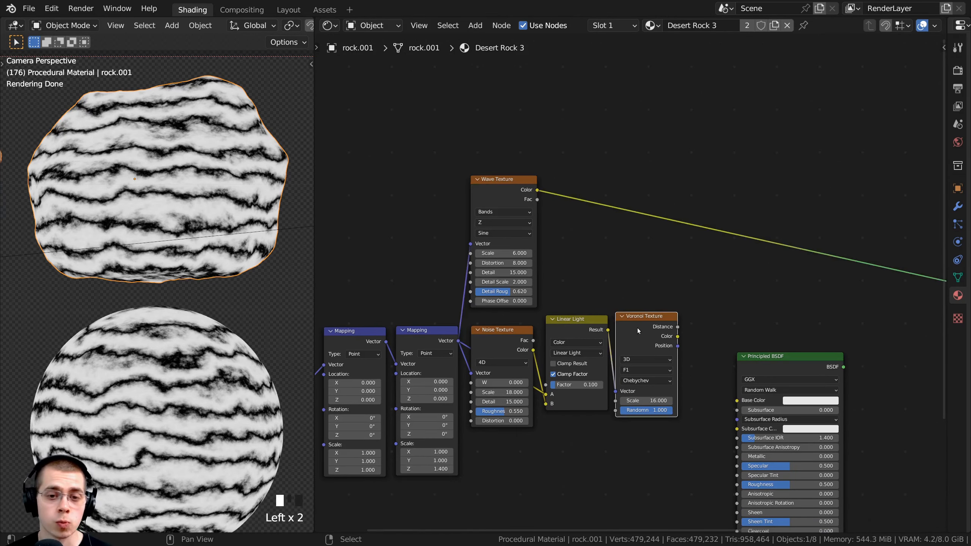
{"action": "middle_click_drag", "start_coordinate": [623, 306], "coordinate": [553, 308]}
{"action": "scroll", "coordinate": [553, 307], "scroll_direction": "up", "scroll_amount": 1}
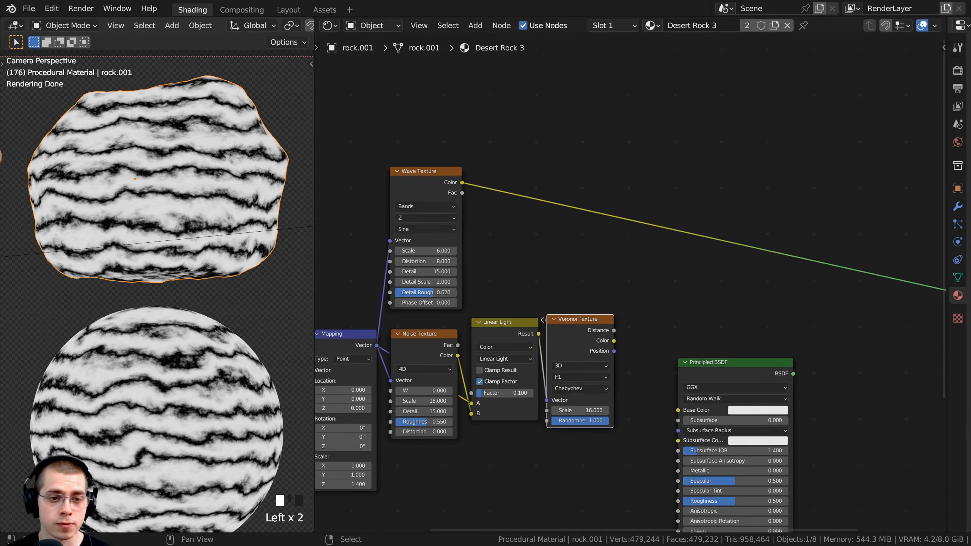
{"action": "right_click", "coordinate": [500, 335]}
{"action": "middle_click_drag", "start_coordinate": [500, 335], "coordinate": [460, 342]}
{"action": "scroll", "coordinate": [461, 342], "scroll_direction": "up", "scroll_amount": 2}
{"action": "key", "text": "shift+d"}
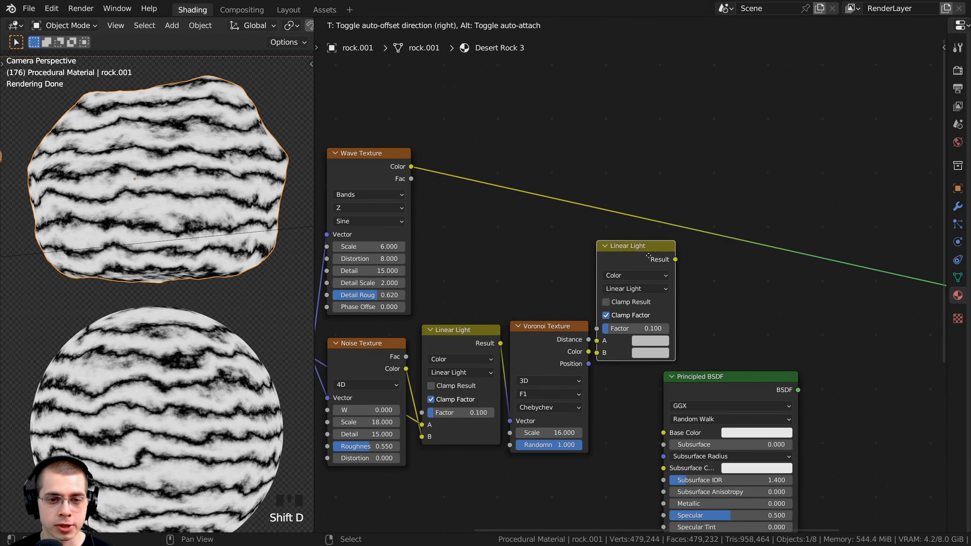
{"action": "left_click", "coordinate": [651, 254]}
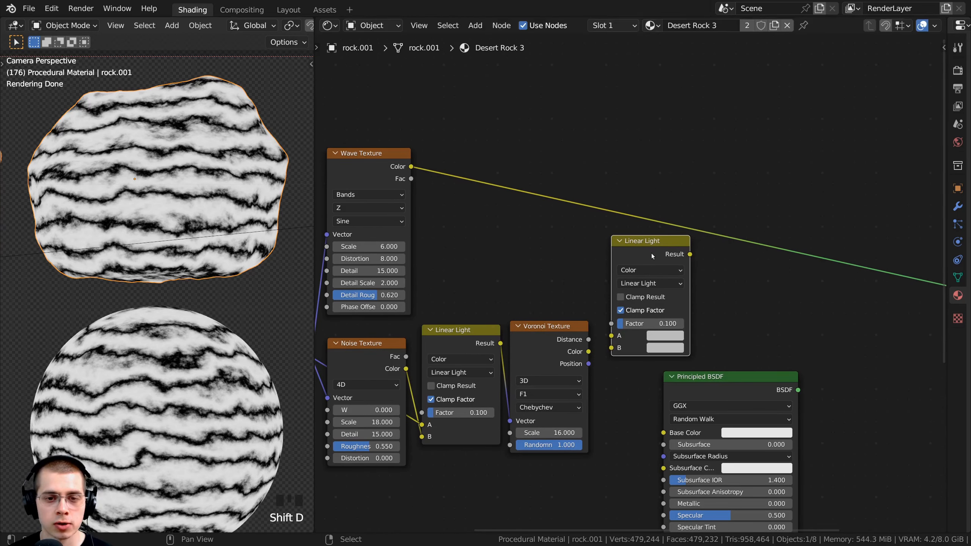
{"action": "left_click", "coordinate": [638, 284]}
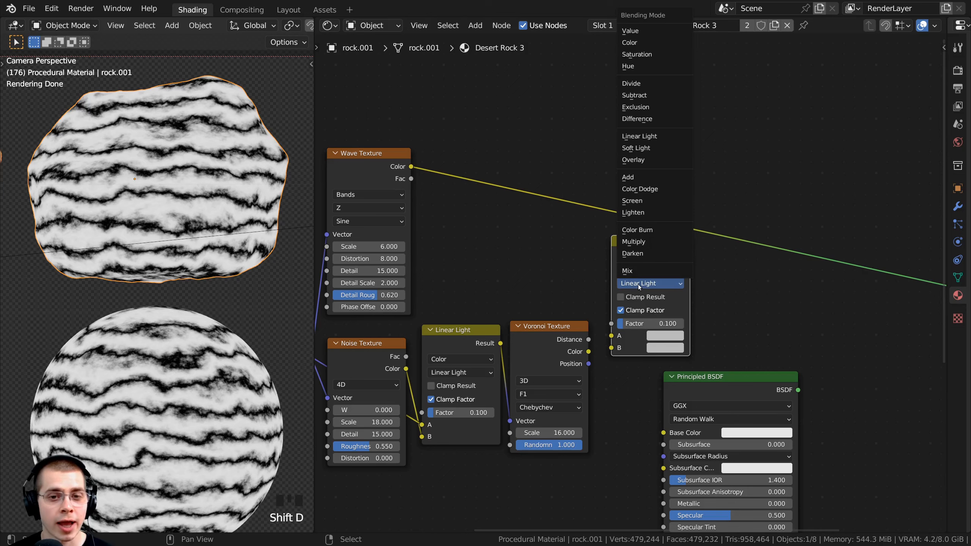
{"action": "left_click", "coordinate": [640, 253]}
- Connect the Wave Texture's Color to the Darken node's B and the Voronoi Distance to its A, and preview the Darken node
{"action": "middle_click_drag", "start_coordinate": [535, 329], "coordinate": [520, 314]}
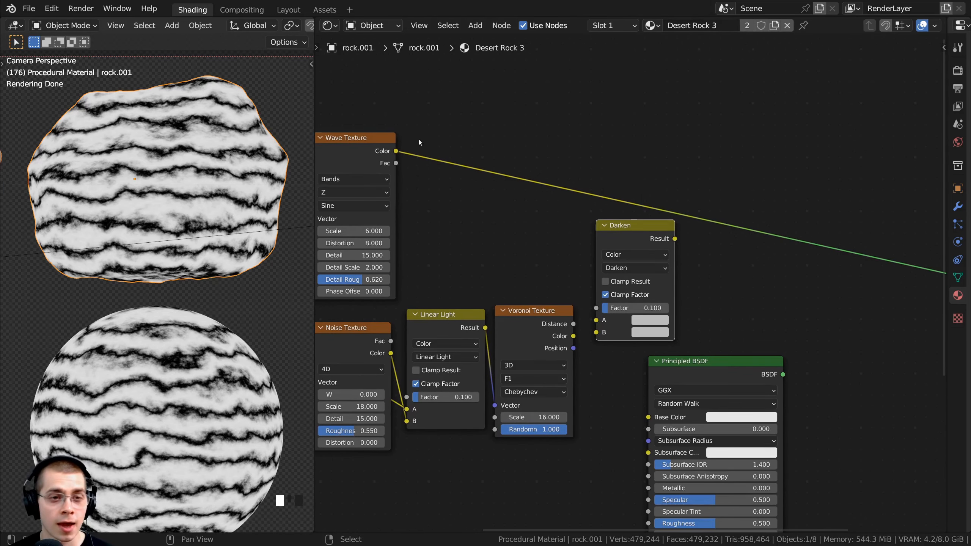
{"action": "middle_click_drag", "start_coordinate": [419, 142], "coordinate": [462, 135]}
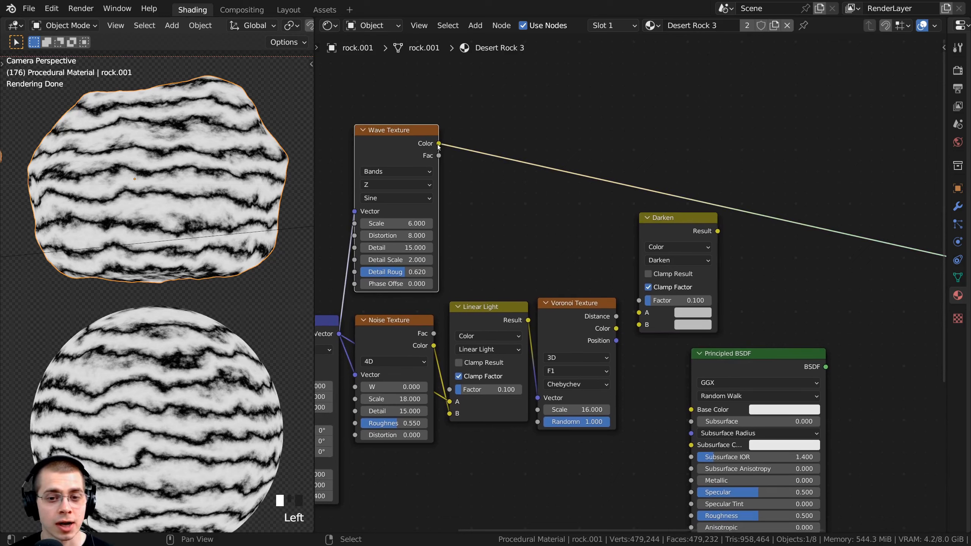
{"action": "left_click_drag", "start_coordinate": [438, 143], "coordinate": [639, 315]}
{"action": "left_click", "coordinate": [596, 317]}
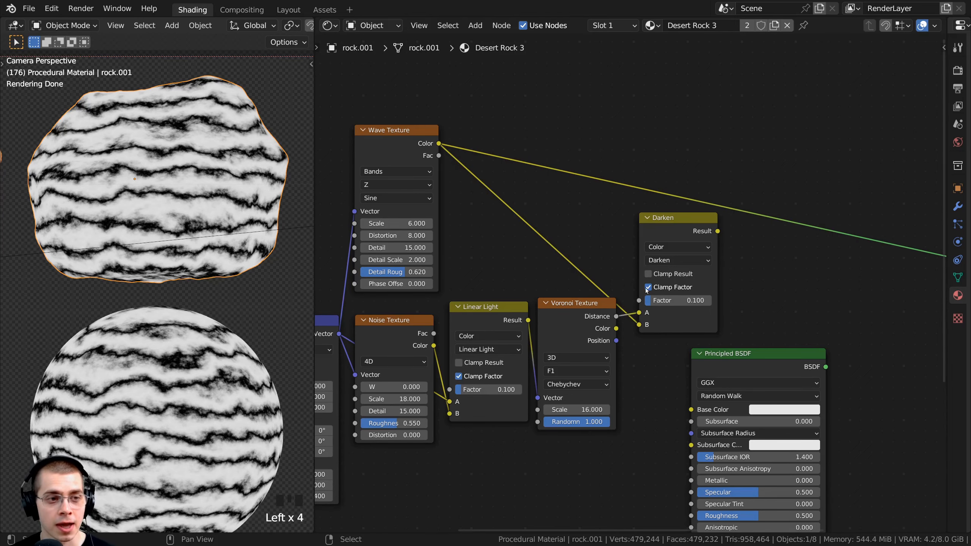
{"action": "left_click", "coordinate": [679, 221], "text": "ctrl+shift"}
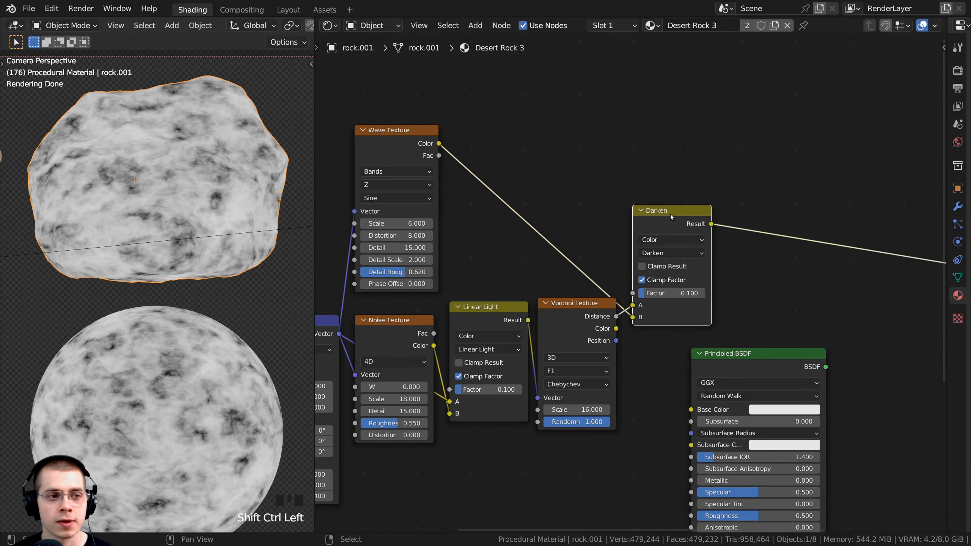
- Set the Darken node's factor to 1
{"action": "scroll", "coordinate": [651, 210], "scroll_direction": "up", "scroll_amount": 1}
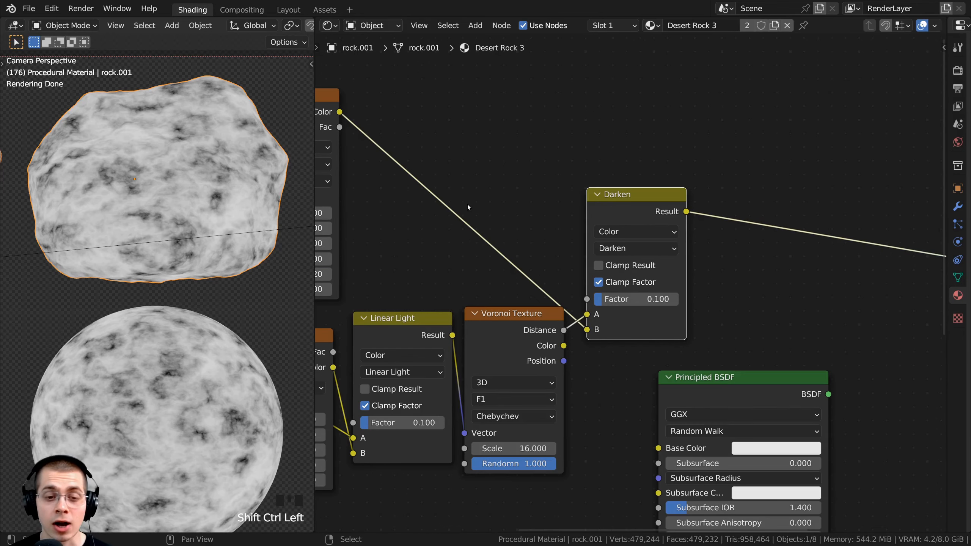
{"action": "left_click_drag", "start_coordinate": [628, 300], "coordinate": [679, 303]}
{"action": "scroll", "coordinate": [453, 180], "scroll_direction": "down", "scroll_amount": 6}
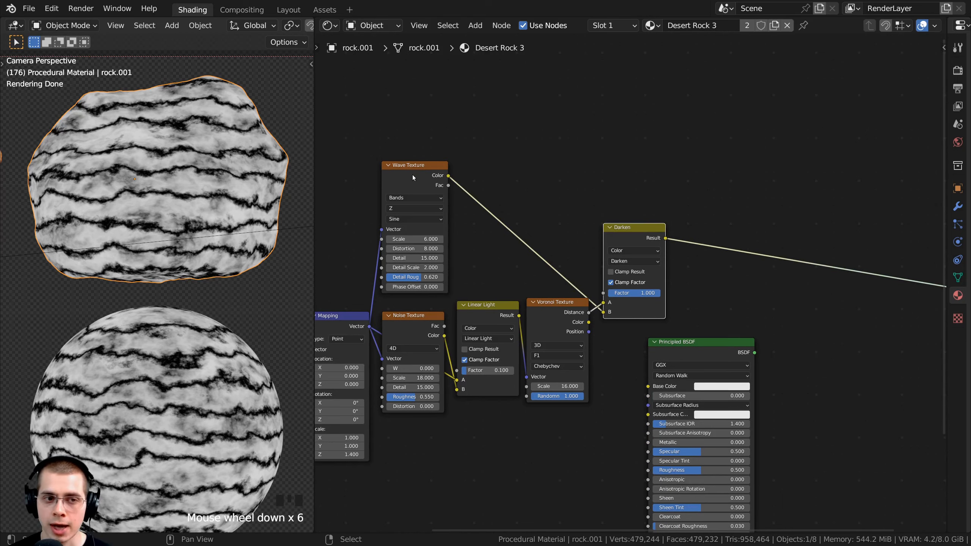
- Duplicate the Darken node onto the link to the Material Output and set the copy's blending mode to Mix
{"action": "scroll", "coordinate": [579, 244], "scroll_direction": "up", "scroll_amount": 3}
{"action": "middle_click_drag", "start_coordinate": [616, 293], "coordinate": [523, 319]}
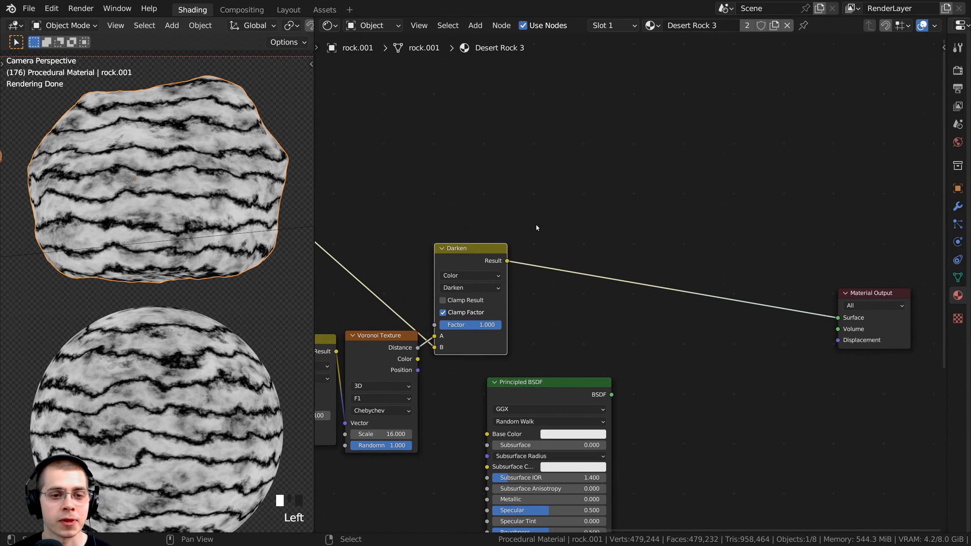
{"action": "right_click", "coordinate": [460, 257]}
{"action": "key", "text": "shift+d"}
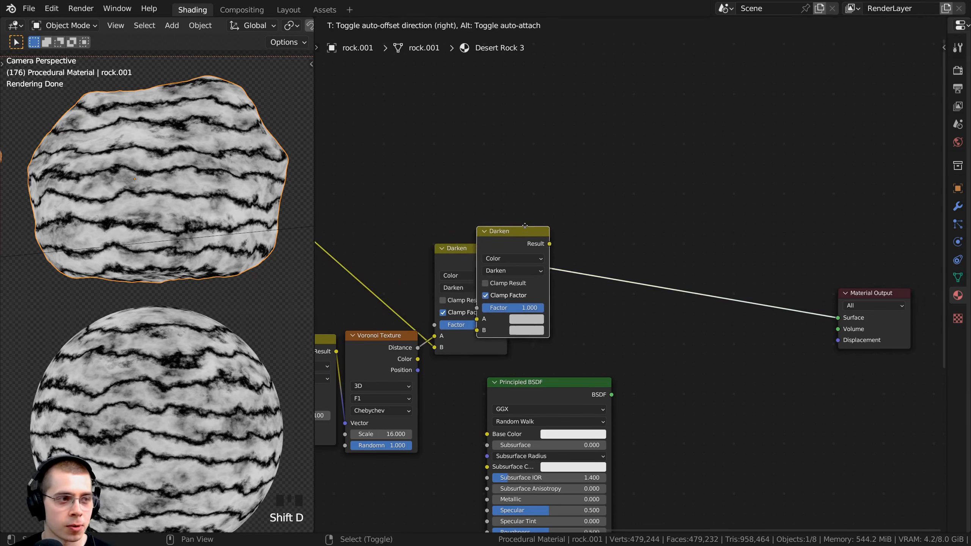
{"action": "left_click", "coordinate": [559, 247]}
{"action": "left_click", "coordinate": [557, 245]}
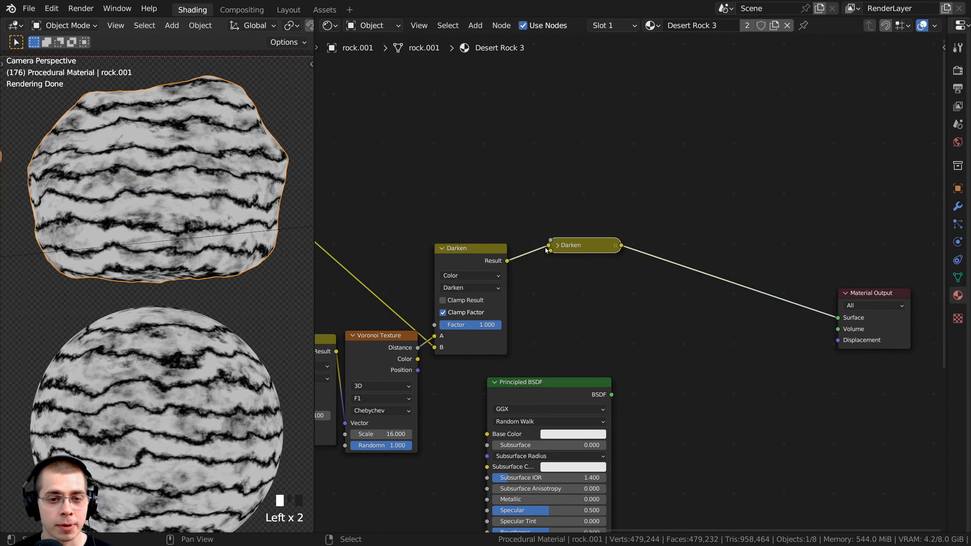
{"action": "left_click", "coordinate": [558, 250]}
{"action": "scroll", "coordinate": [554, 252], "scroll_direction": "up", "scroll_amount": 2}
{"action": "left_click", "coordinate": [545, 240]}
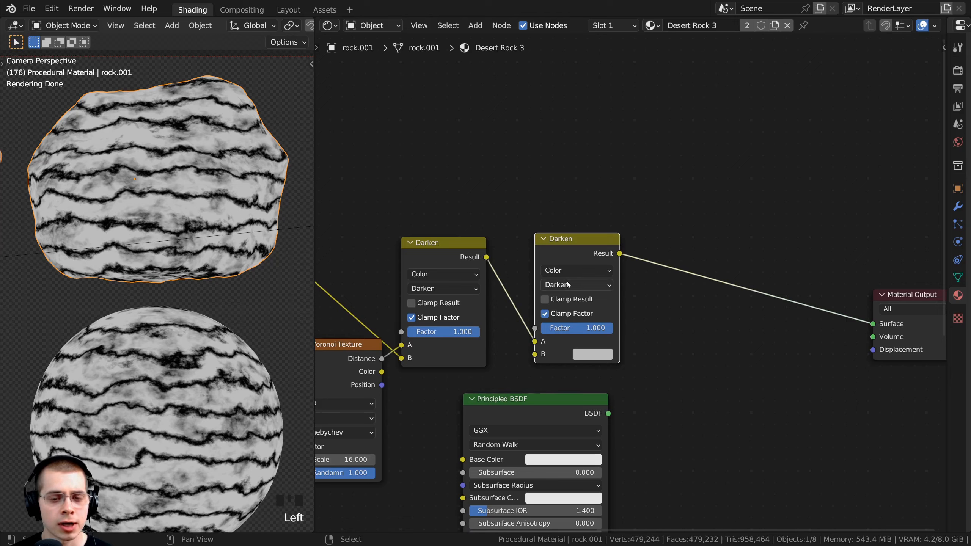
{"action": "left_click", "coordinate": [571, 286]}
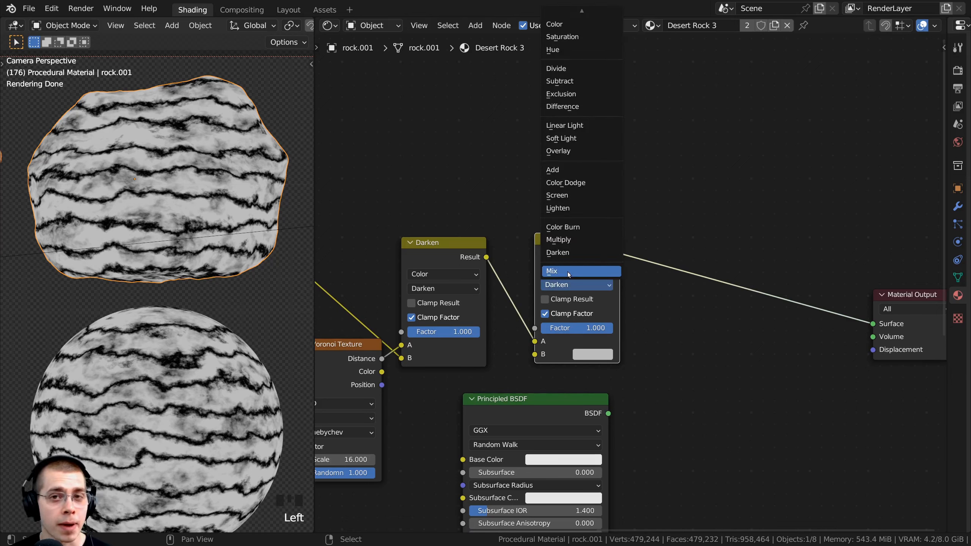
{"action": "left_click", "coordinate": [565, 273]}
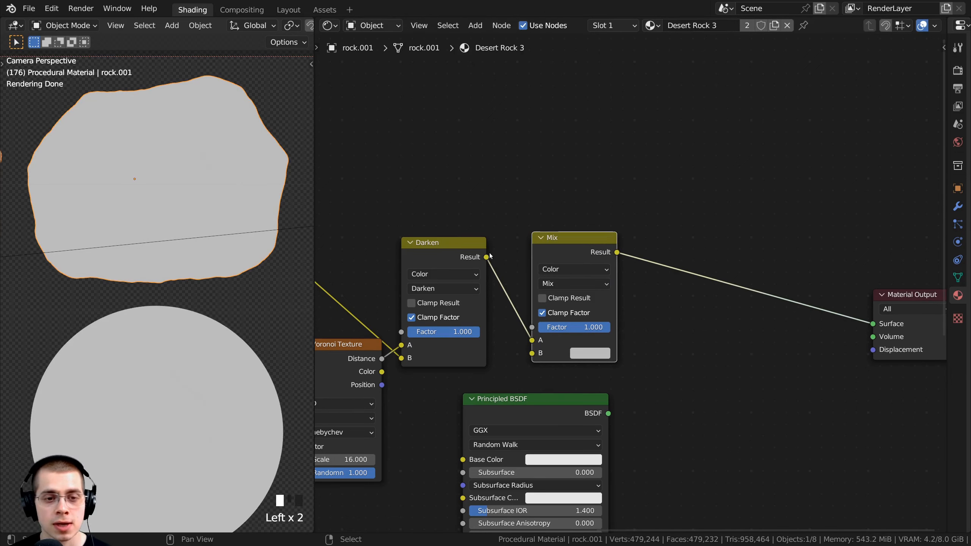
- Move the Darken Result link from the Mix node's A to its Factor, and preview the Darken node and the Mix node
{"action": "mouse_move", "coordinate": [532, 339]}
{"action": "left_mouse_down"}
{"action": "mouse_move", "coordinate": [505, 326]}
{"action": "mouse_move", "coordinate": [532, 327]}
{"action": "left_mouse_up"}
{"action": "left_click", "coordinate": [447, 247], "text": "ctrl+shift"}
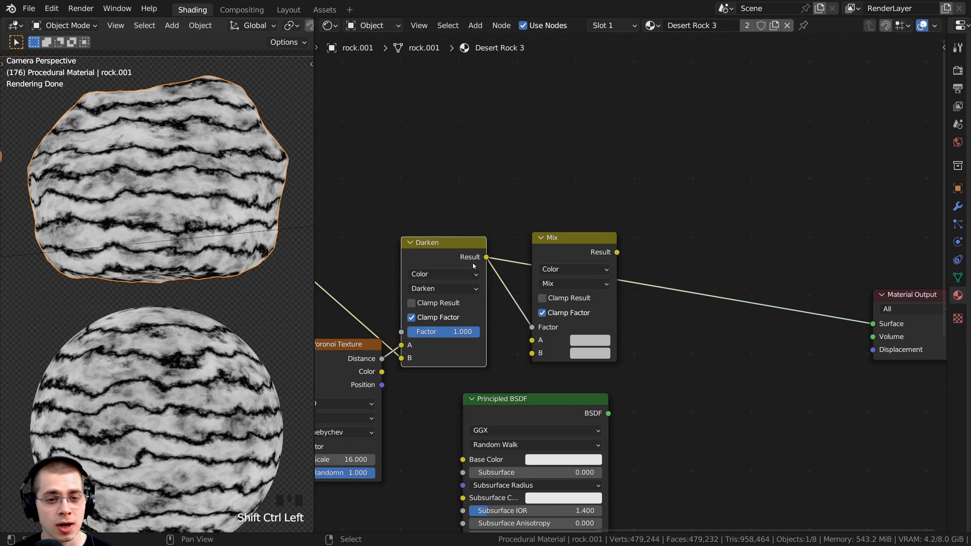
{"action": "left_click", "coordinate": [572, 252], "text": "ctrl+shift"}
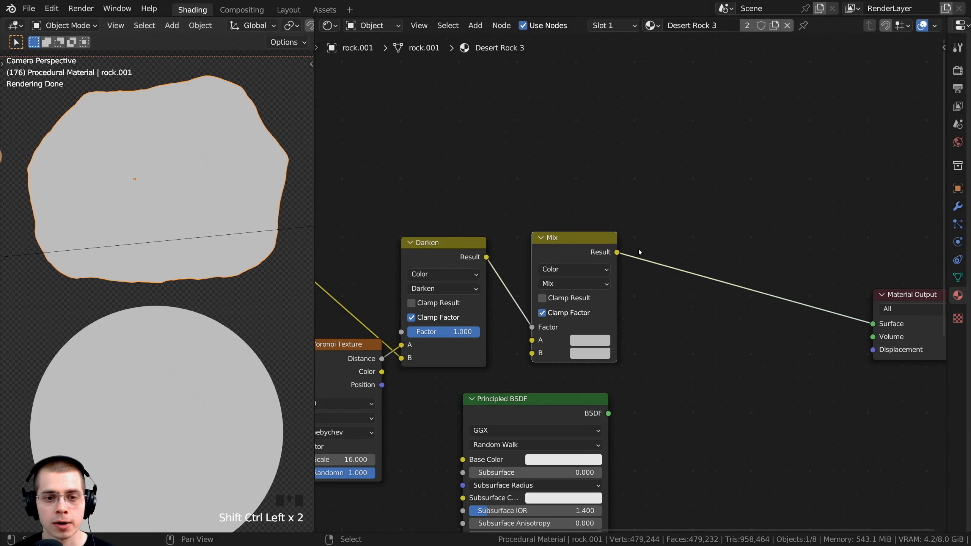
- Set the Mix node's A color to a light sandy orange
{"action": "scroll", "coordinate": [638, 248], "scroll_direction": "up", "scroll_amount": 2}
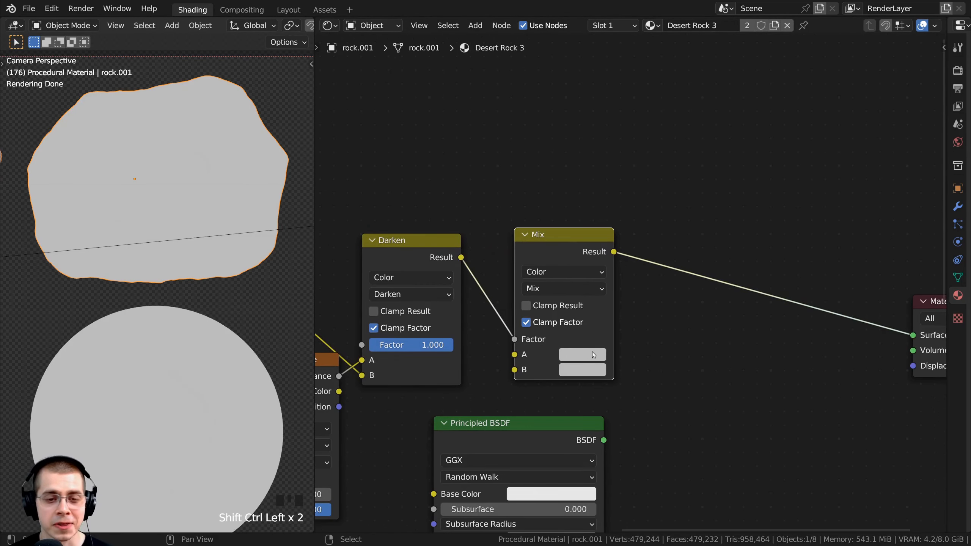
{"action": "left_click", "coordinate": [585, 353]}
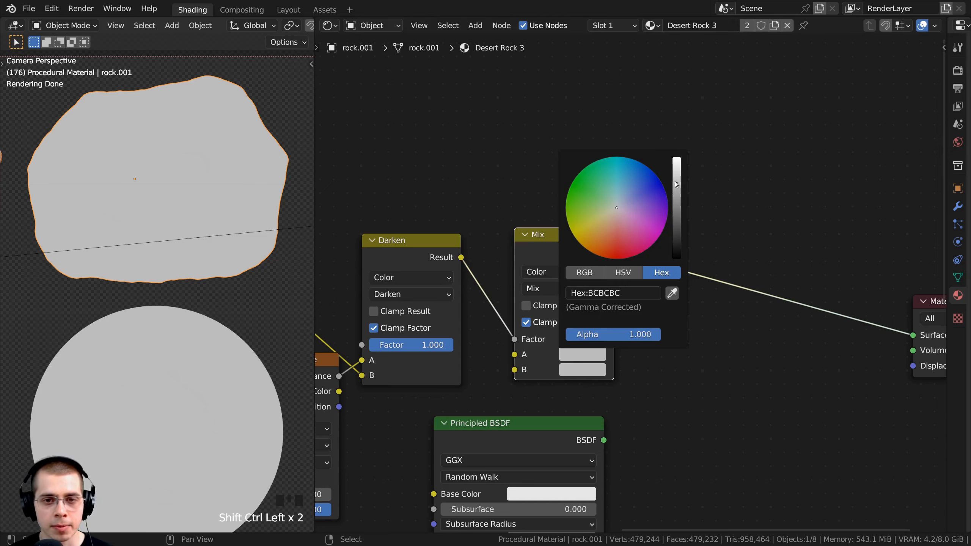
{"action": "left_click_drag", "start_coordinate": [676, 184], "coordinate": [676, 172]}
{"action": "left_click", "coordinate": [594, 236]}
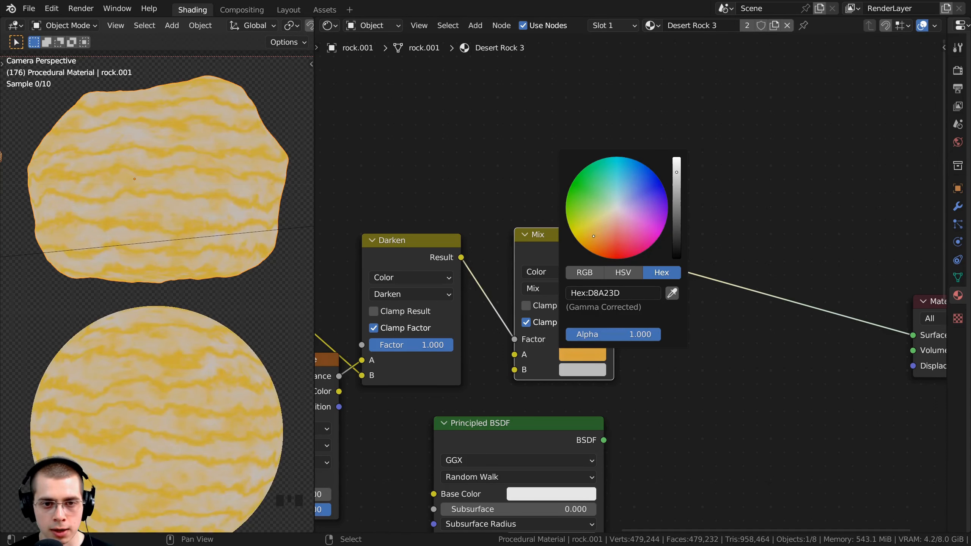
{"action": "left_click_drag", "start_coordinate": [593, 236], "coordinate": [595, 239]}
{"action": "key", "text": "ctrl+v"}
{"action": "key", "text": "ctrl+v"}
{"action": "key", "text": "ctrl+v"}
{"action": "key", "text": "ctrl+v"}
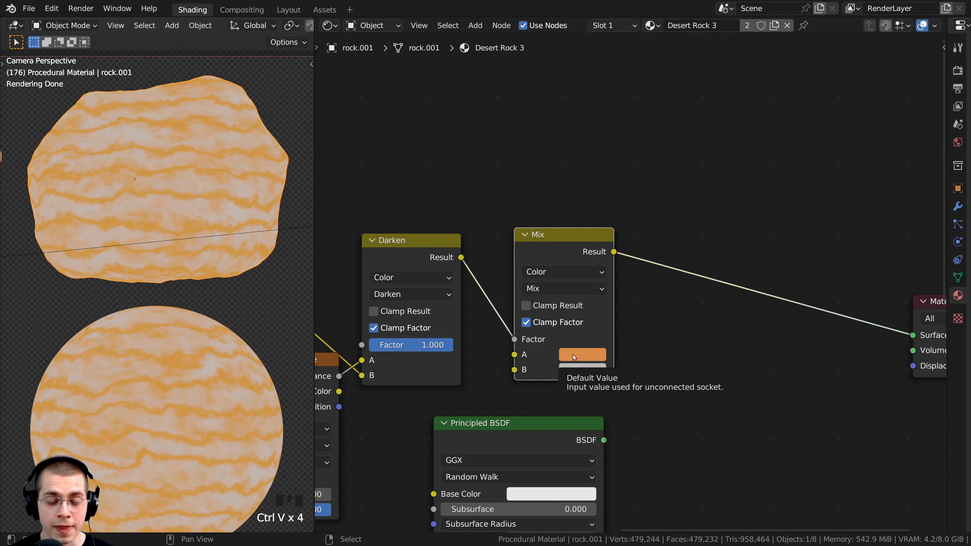
{"action": "left_click", "coordinate": [574, 360]}
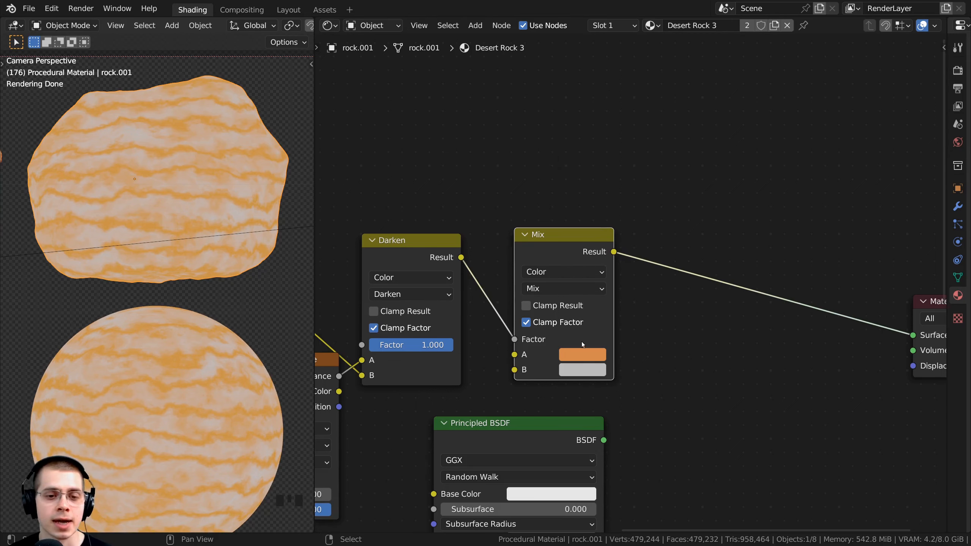
- Set the Mix node's B color to dark reddish brown, hex 4D1D13
{"action": "left_click", "coordinate": [570, 368]}
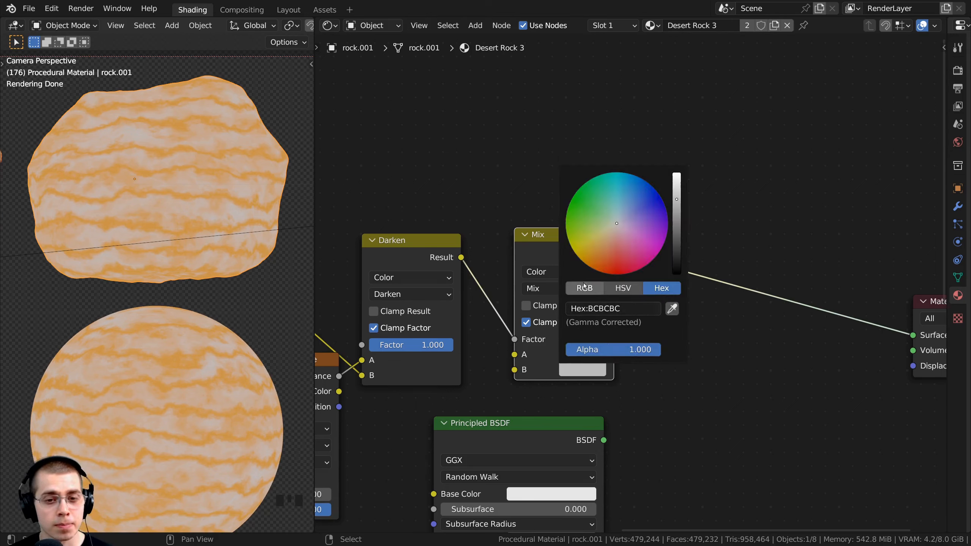
{"action": "left_click_drag", "start_coordinate": [613, 227], "coordinate": [603, 265]}
{"action": "left_click_drag", "start_coordinate": [676, 213], "coordinate": [677, 252]}
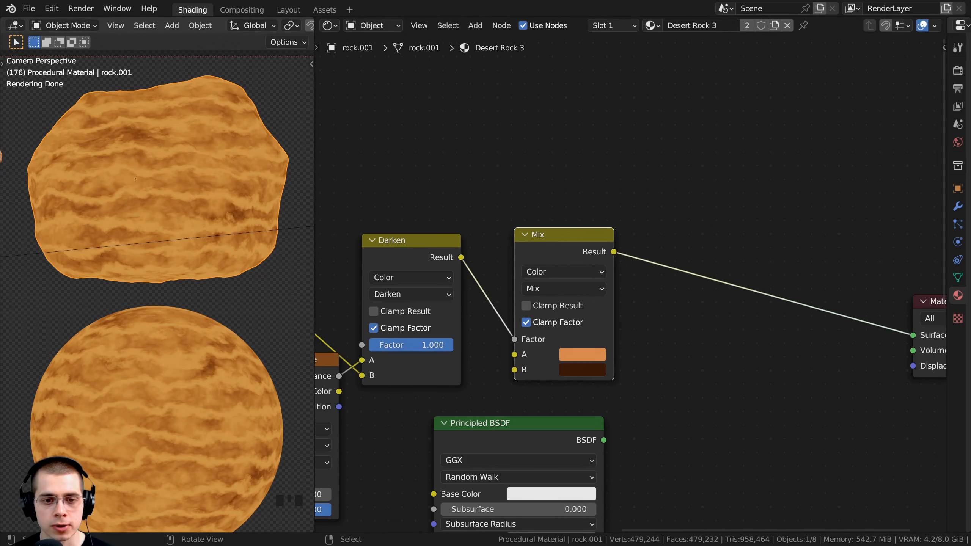
{"action": "scroll", "coordinate": [561, 404], "scroll_direction": "down", "scroll_amount": 3}
{"action": "left_click", "coordinate": [582, 394]}
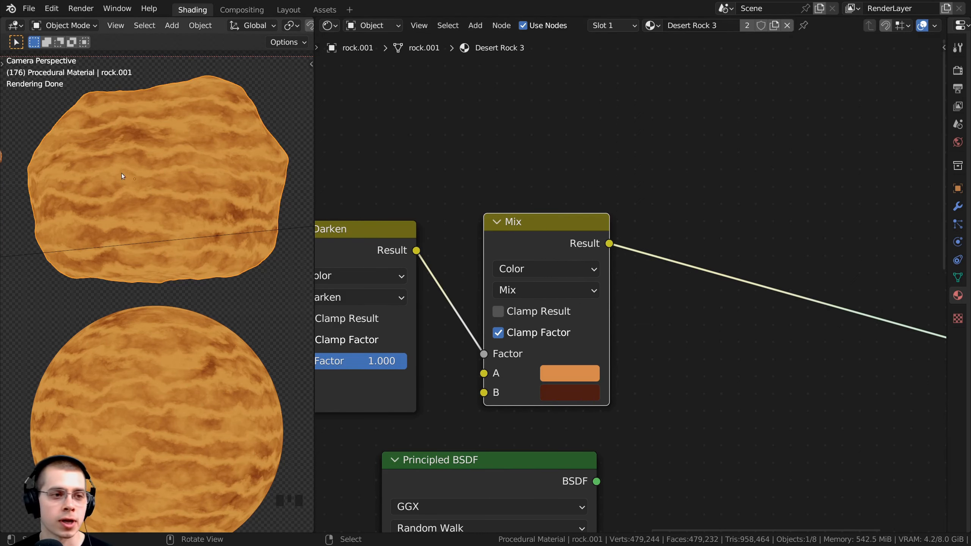
{"action": "mouse_move", "coordinate": [431, 291]}
{"action": "left_mouse_down"}
{"action": "mouse_move", "coordinate": [421, 291]}
{"action": "mouse_move", "coordinate": [429, 281]}
{"action": "mouse_move", "coordinate": [434, 289]}
{"action": "left_mouse_up"}
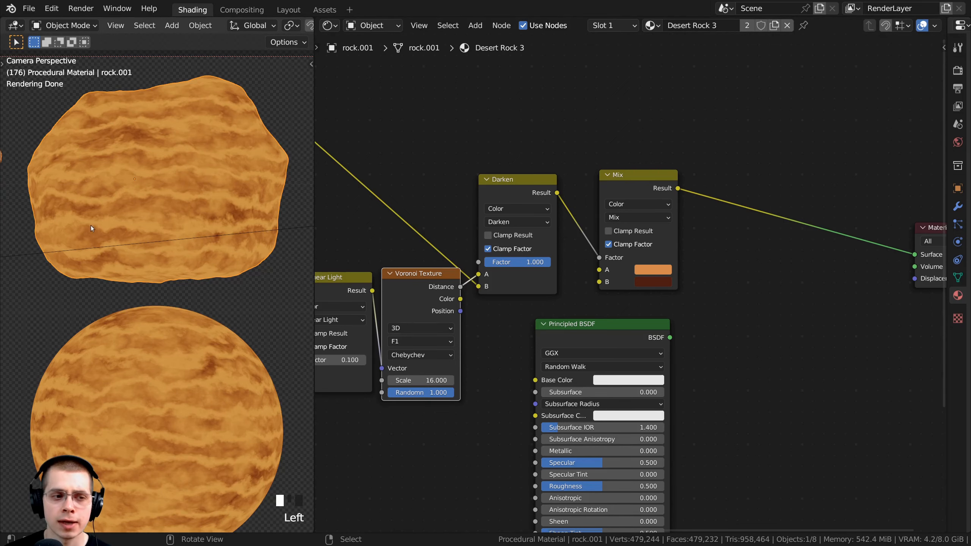
- Duplicate the Mix node and insert the copy on the link between the Mix node and the Material Output
{"action": "middle_click_drag", "start_coordinate": [142, 220], "coordinate": [181, 262], "text": "shift"}
{"action": "scroll", "coordinate": [118, 223], "scroll_direction": "up", "scroll_amount": 3}
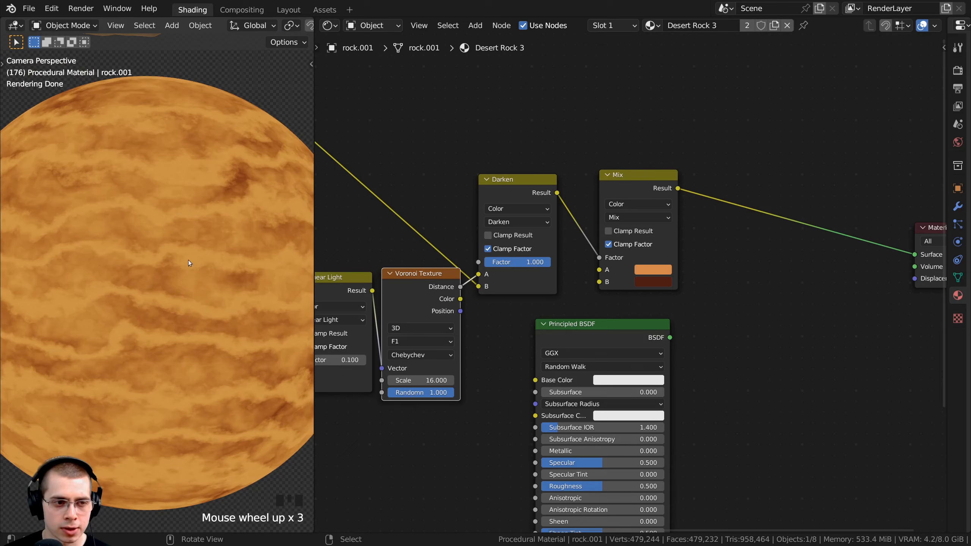
{"action": "scroll", "coordinate": [162, 279], "scroll_direction": "down", "scroll_amount": 3}
{"action": "scroll", "coordinate": [645, 238], "scroll_direction": "down", "scroll_amount": 1}
{"action": "middle_click_drag", "start_coordinate": [653, 233], "coordinate": [592, 272]}
{"action": "left_click_drag", "start_coordinate": [572, 231], "coordinate": [557, 230]}
{"action": "scroll", "coordinate": [558, 232], "scroll_direction": "up", "scroll_amount": 2}
{"action": "key", "text": "shift+d"}
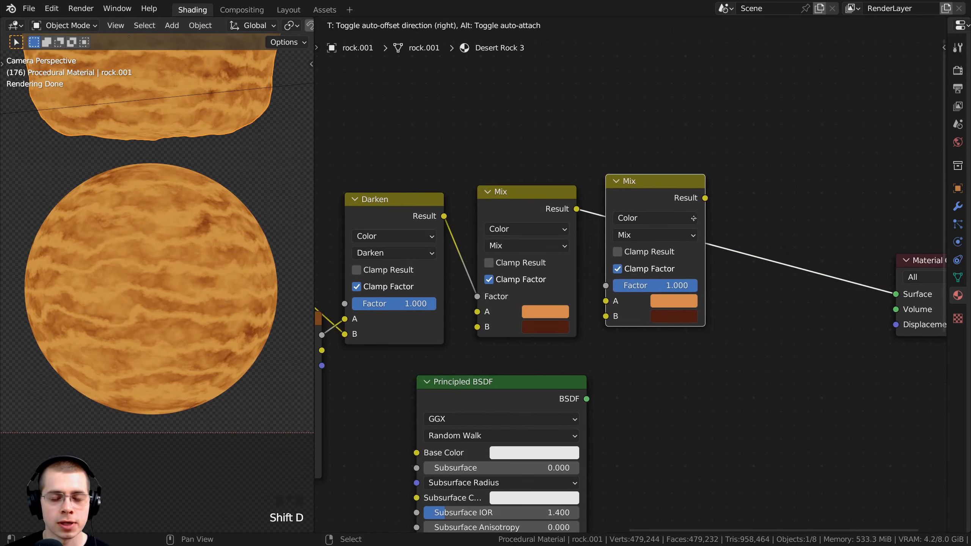
{"action": "left_click", "coordinate": [681, 217]}
{"action": "left_click_drag", "start_coordinate": [683, 207], "coordinate": [646, 227]}
- Connect the Voronoi Texture's Distance output to the second Mix node's Factor
{"action": "scroll", "coordinate": [659, 214], "scroll_direction": "down", "scroll_amount": 4}
{"action": "middle_click_drag", "start_coordinate": [645, 227], "coordinate": [702, 221]}
{"action": "scroll", "coordinate": [703, 221], "scroll_direction": "up", "scroll_amount": 1}
{"action": "left_click", "coordinate": [414, 305]}
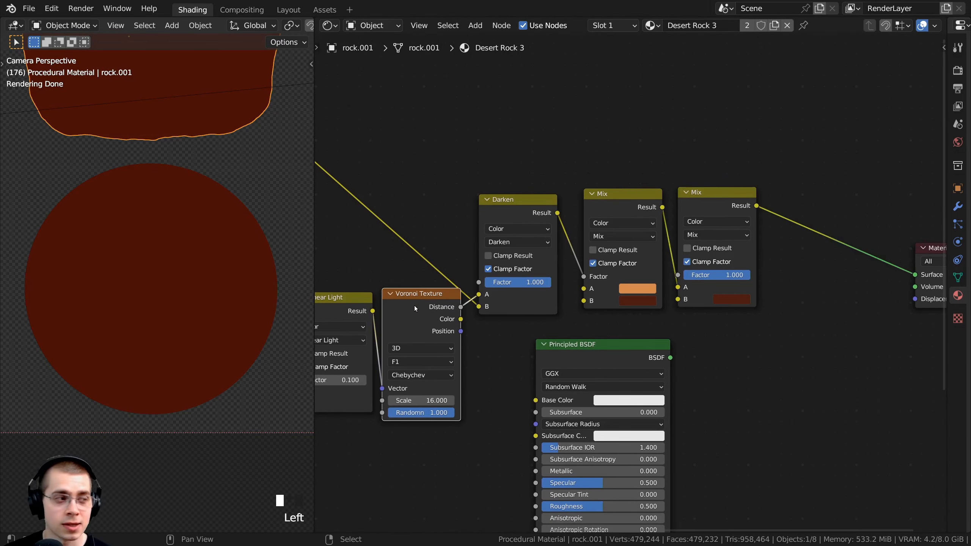
{"action": "left_click_drag", "start_coordinate": [460, 307], "coordinate": [681, 275]}
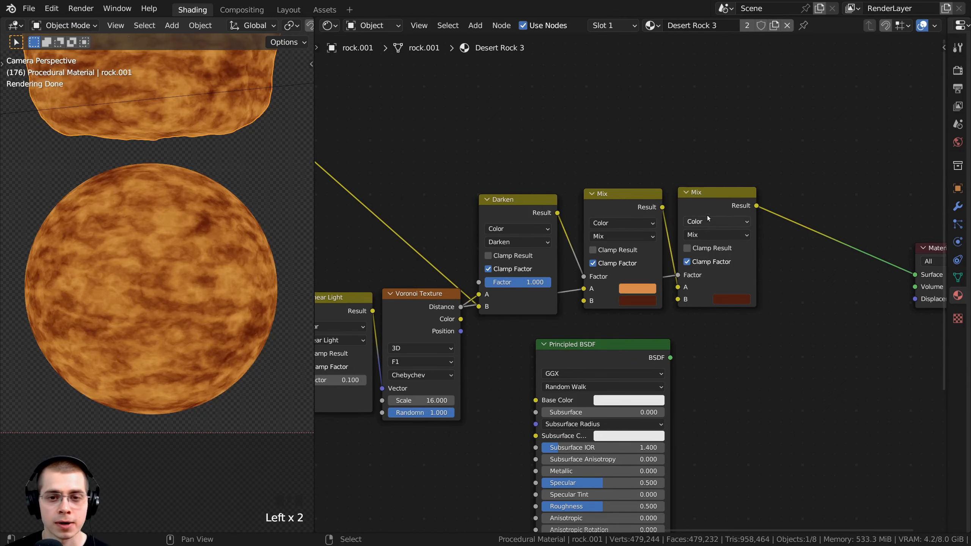
- Reposition the first Mix node and darken the second Mix node's B color to hex 3D160D
{"action": "scroll", "coordinate": [706, 216], "scroll_direction": "up", "scroll_amount": 1}
{"action": "mouse_move", "coordinate": [555, 203]}
{"action": "left_mouse_down"}
{"action": "mouse_move", "coordinate": [546, 199]}
{"action": "mouse_move", "coordinate": [561, 221]}
{"action": "left_mouse_up"}
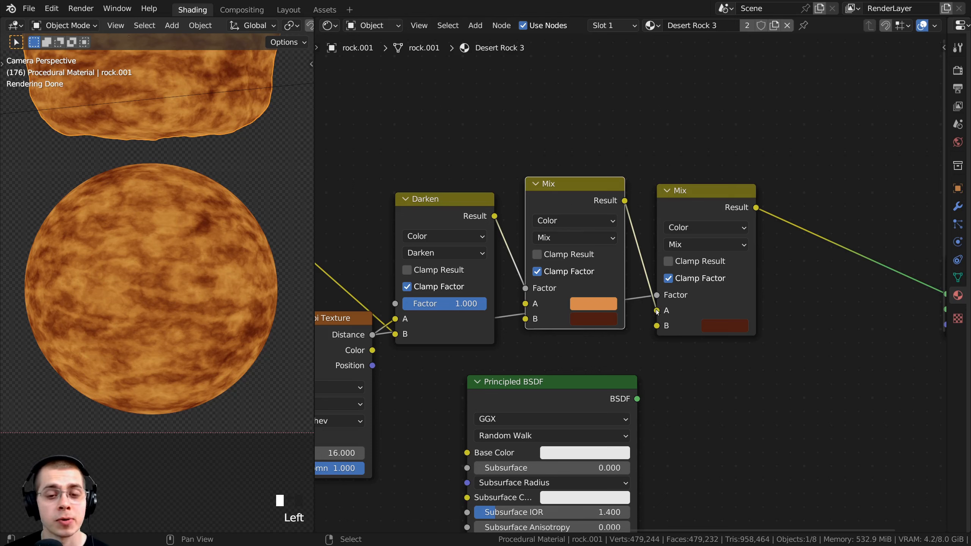
{"action": "left_click", "coordinate": [725, 325]}
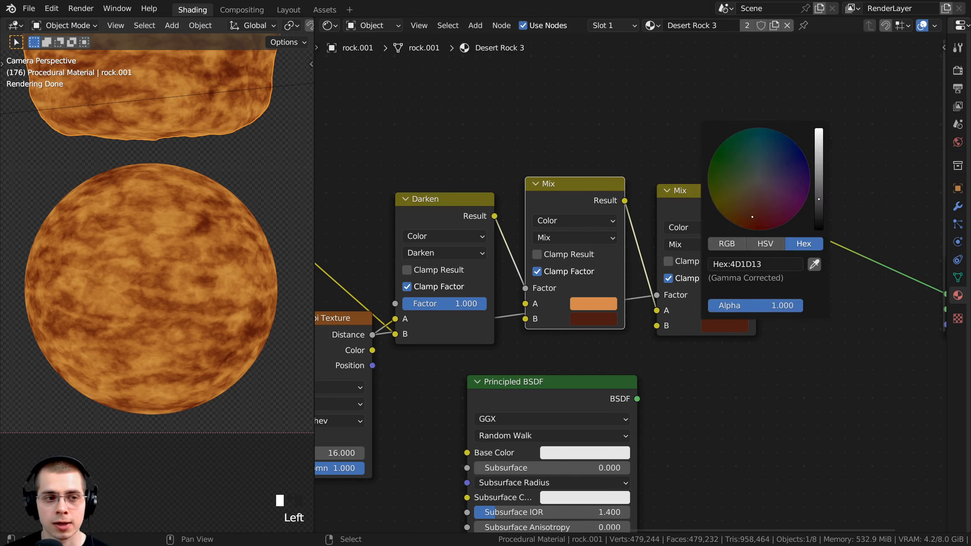
{"action": "left_click", "coordinate": [818, 196]}
{"action": "left_click_drag", "start_coordinate": [819, 201], "coordinate": [818, 203]}
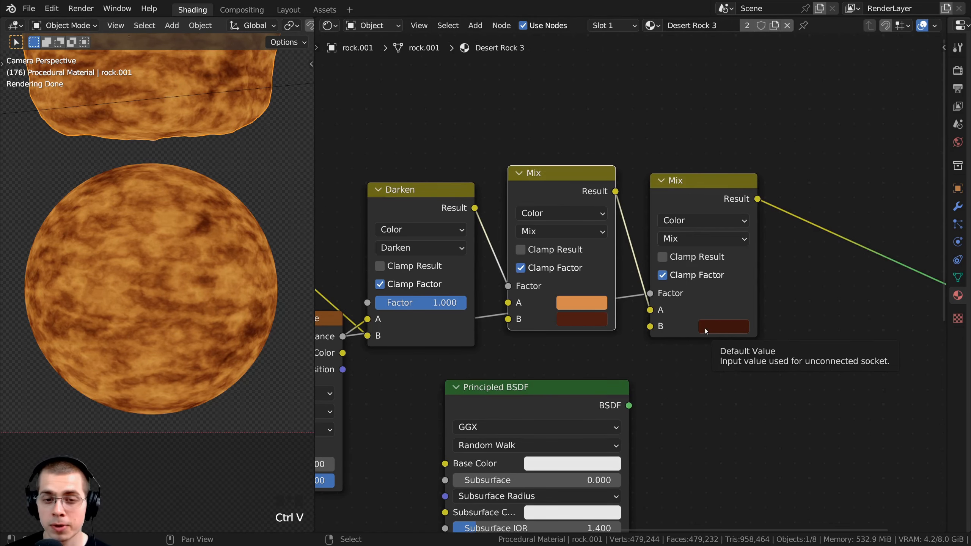
{"action": "left_click", "coordinate": [716, 328]}
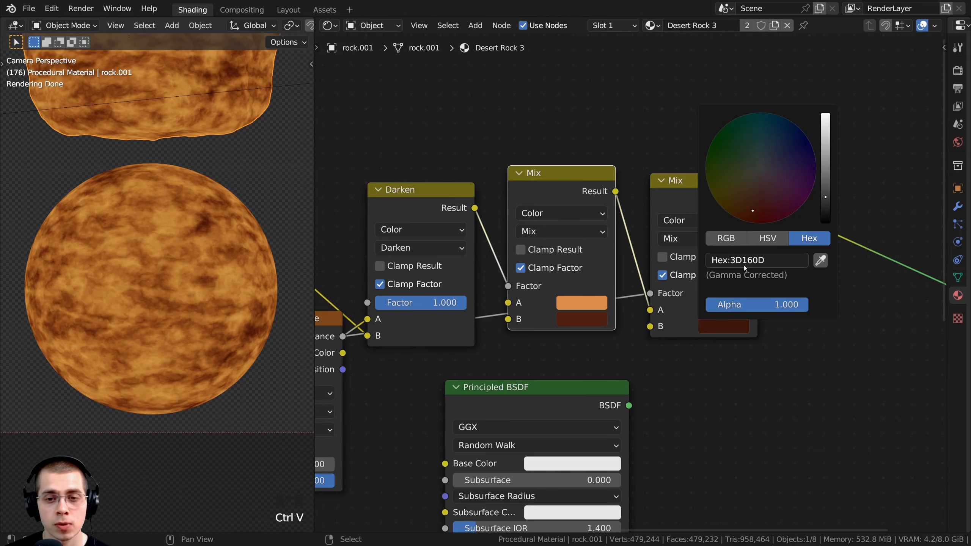
{"action": "middle_click_drag", "start_coordinate": [137, 195], "coordinate": [172, 353], "text": "shift"}
{"action": "scroll", "coordinate": [172, 354], "scroll_direction": "up", "scroll_amount": 4}
{"action": "middle_click_drag", "start_coordinate": [155, 194], "coordinate": [168, 247], "text": "shift"}
{"action": "scroll", "coordinate": [192, 394], "scroll_direction": "down", "scroll_amount": 2}
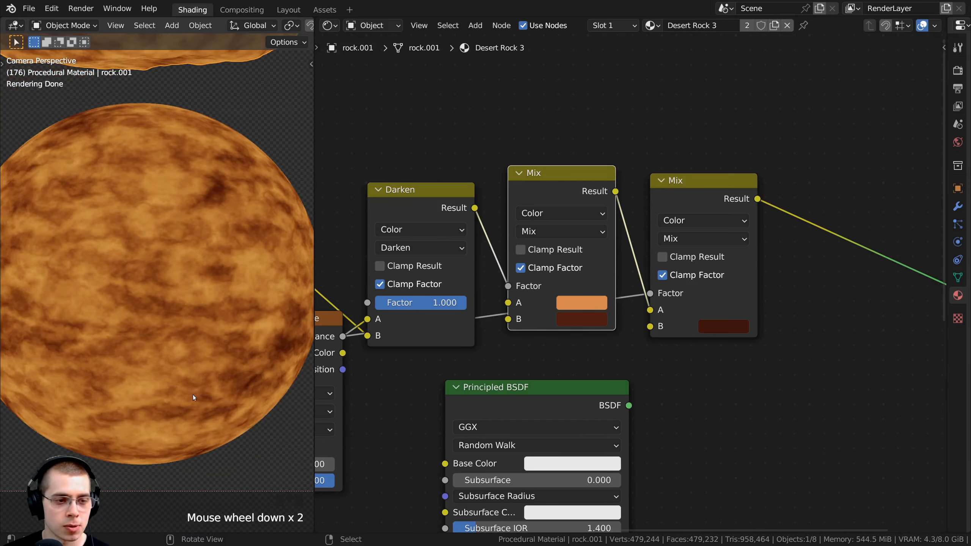
{"action": "scroll", "coordinate": [162, 245], "scroll_direction": "down", "scroll_amount": 1}
- Insert the Principled BSDF between the second Mix node and the Material Output, with the Mix Result feeding Base Color
{"action": "scroll", "coordinate": [642, 276], "scroll_direction": "down", "scroll_amount": 6}
{"action": "middle_click_drag", "start_coordinate": [747, 306], "coordinate": [645, 334]}
{"action": "key", "text": "a"}
{"action": "key", "text": "a"}
{"action": "key", "text": "a"}
{"action": "key", "text": "a"}
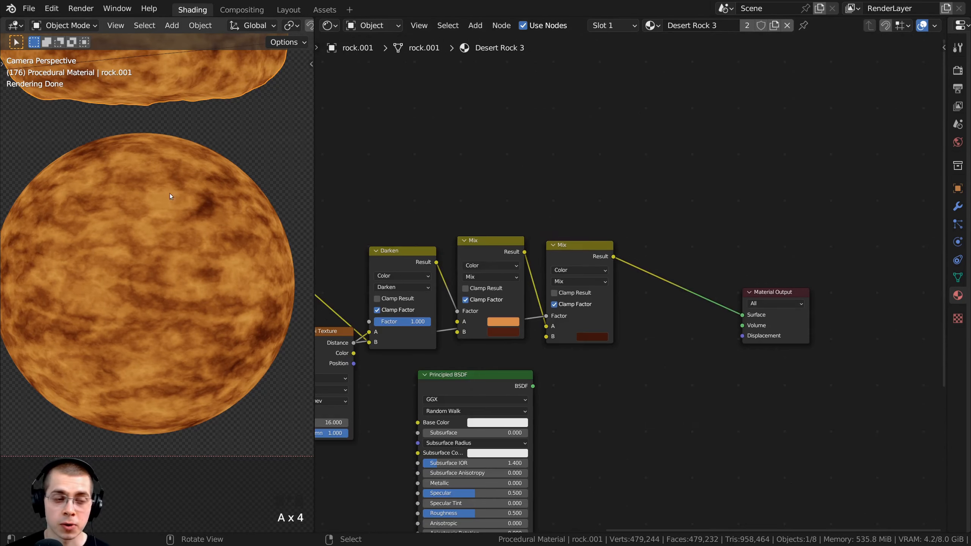
{"action": "middle_click_drag", "start_coordinate": [485, 425], "coordinate": [471, 424]}
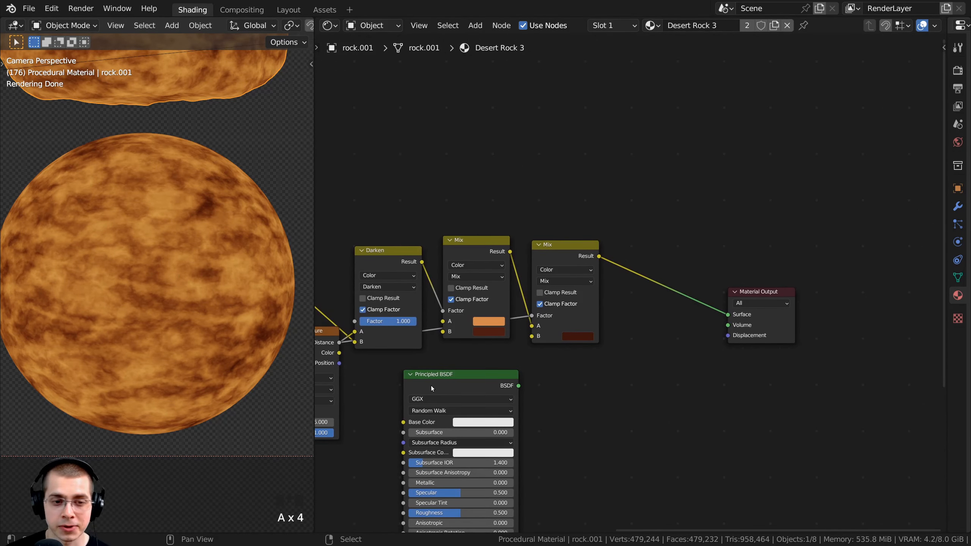
{"action": "left_click_drag", "start_coordinate": [432, 386], "coordinate": [665, 237]}
{"action": "scroll", "coordinate": [611, 234], "scroll_direction": "up", "scroll_amount": 2}
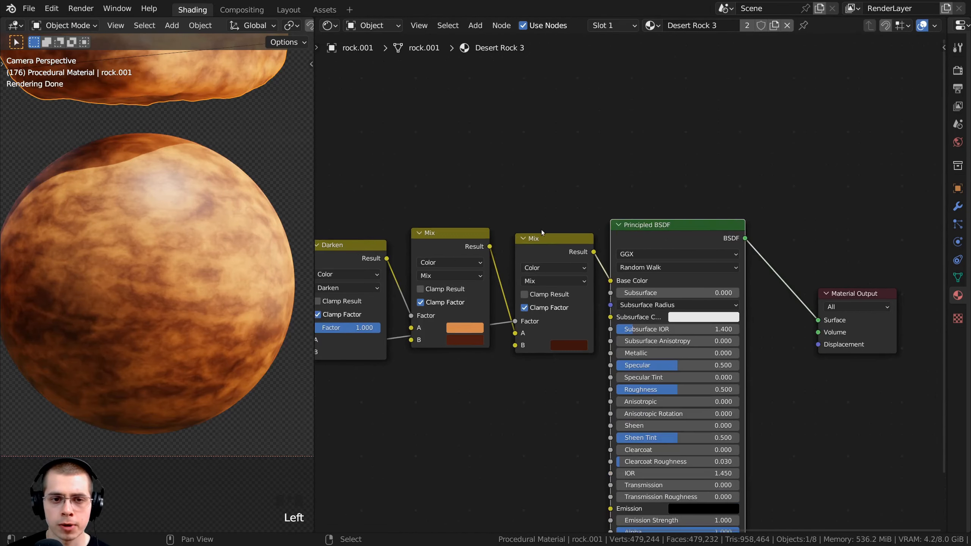
{"action": "left_click", "coordinate": [542, 236]}
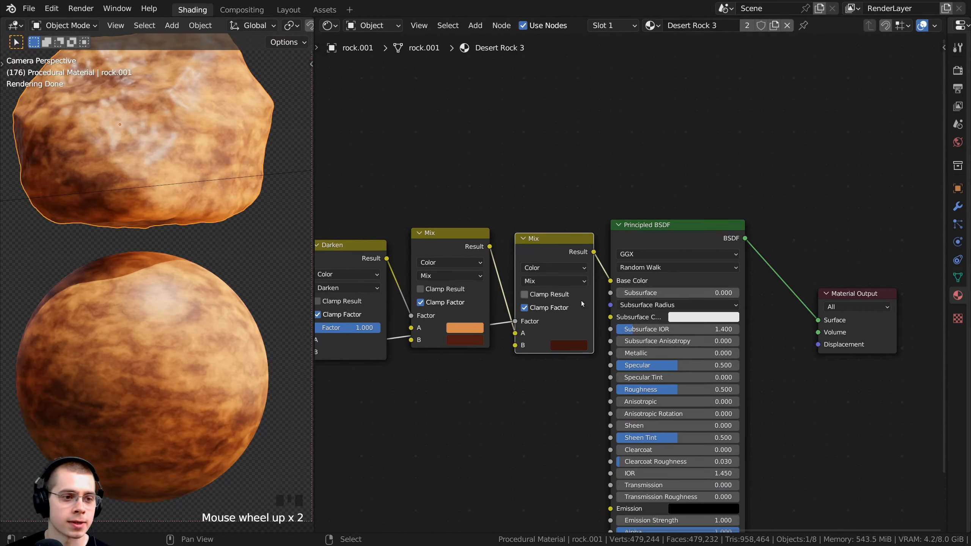
{"action": "scroll", "coordinate": [630, 290], "scroll_direction": "down", "scroll_amount": 2}
{"action": "middle_click_drag", "start_coordinate": [751, 304], "coordinate": [717, 312]}
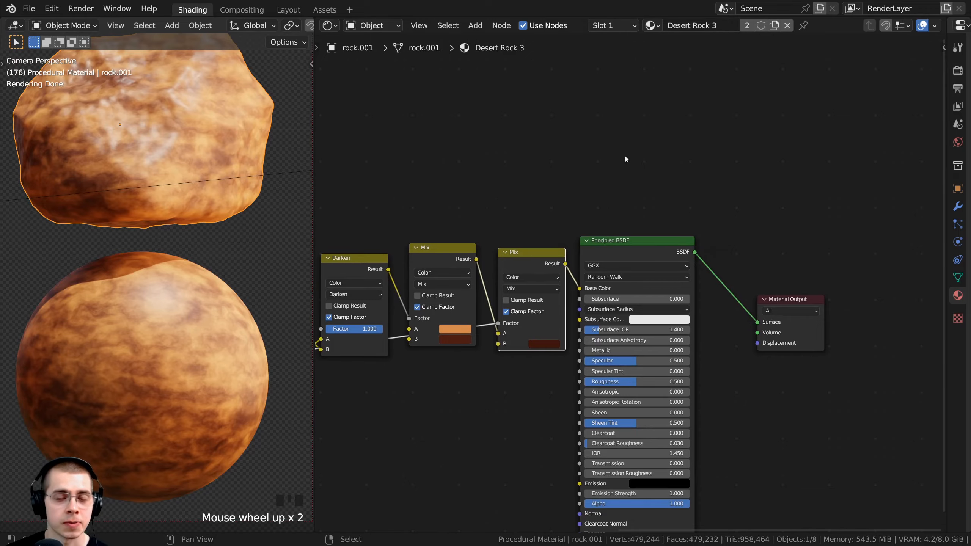
{"action": "middle_click_drag", "start_coordinate": [608, 381], "coordinate": [589, 327]}
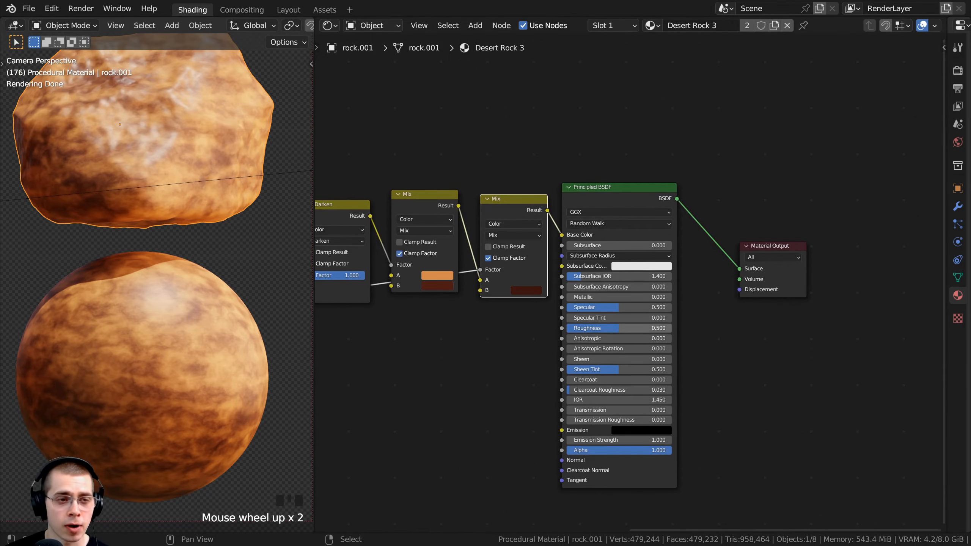
{"action": "left_click_drag", "start_coordinate": [618, 328], "coordinate": [598, 328]}
{"action": "right_click", "coordinate": [598, 328]}
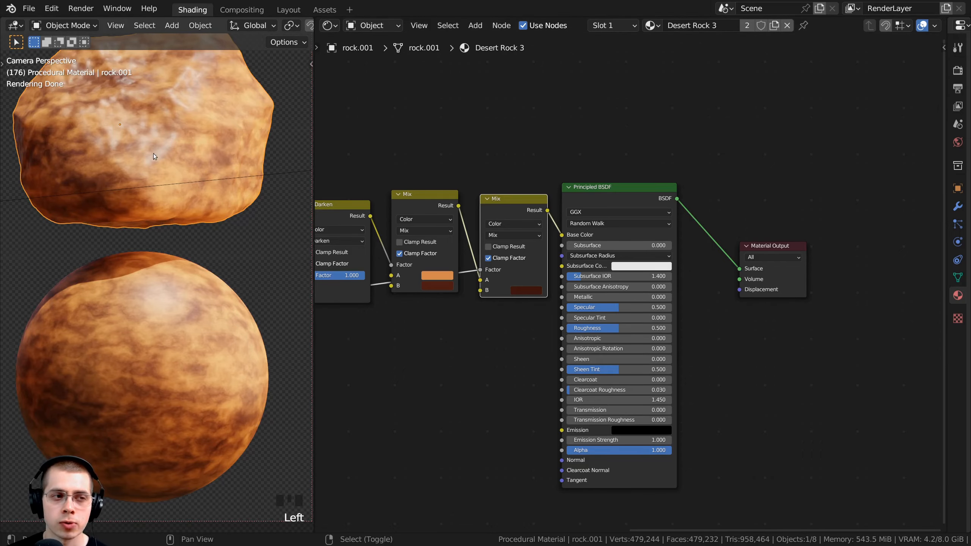
- Move the Principled BSDF and Material Output farther from the Mix nodes and connect the second Mix Result to Roughness
{"action": "middle_click_drag", "start_coordinate": [153, 153], "coordinate": [158, 185], "text": "shift"}
{"action": "middle_click_drag", "start_coordinate": [614, 138], "coordinate": [581, 158], "text": "shift"}
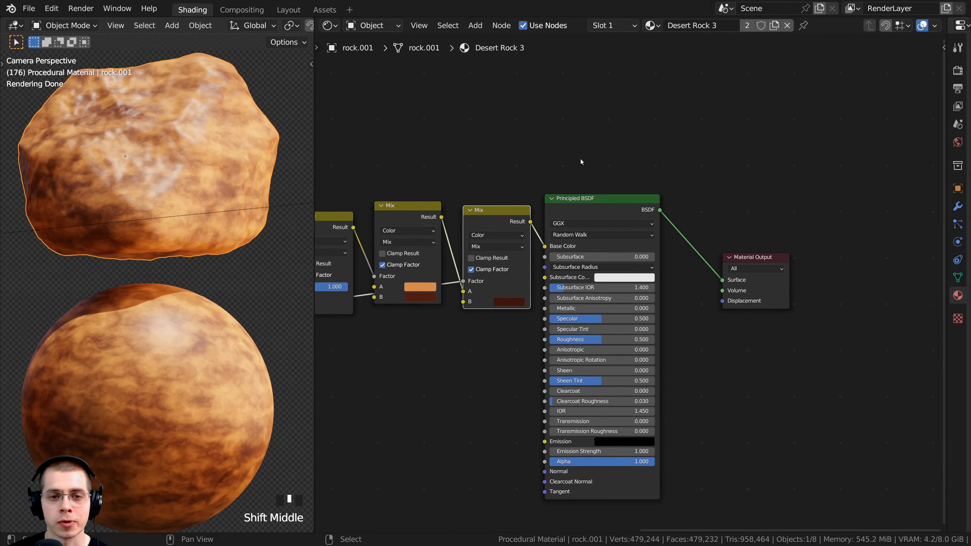
{"action": "left_click_drag", "start_coordinate": [582, 153], "coordinate": [826, 344]}
{"action": "key", "text": "g"}
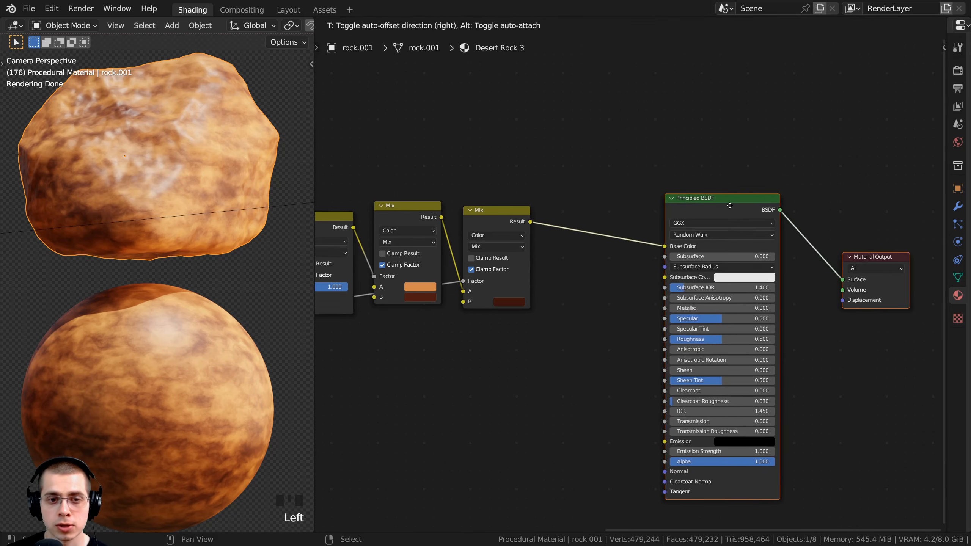
{"action": "left_click", "coordinate": [747, 206]}
{"action": "double_click", "coordinate": [520, 226]}
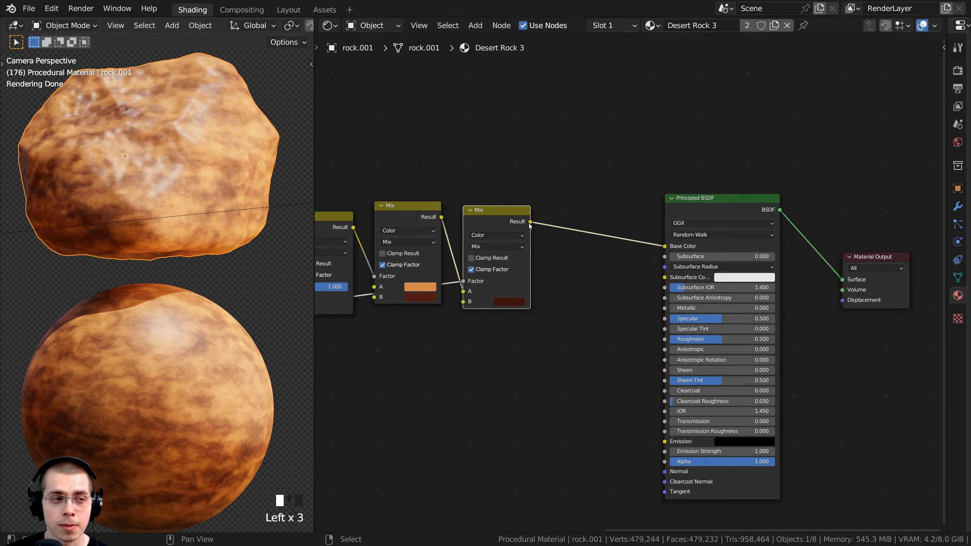
{"action": "left_click_drag", "start_coordinate": [530, 221], "coordinate": [665, 340]}
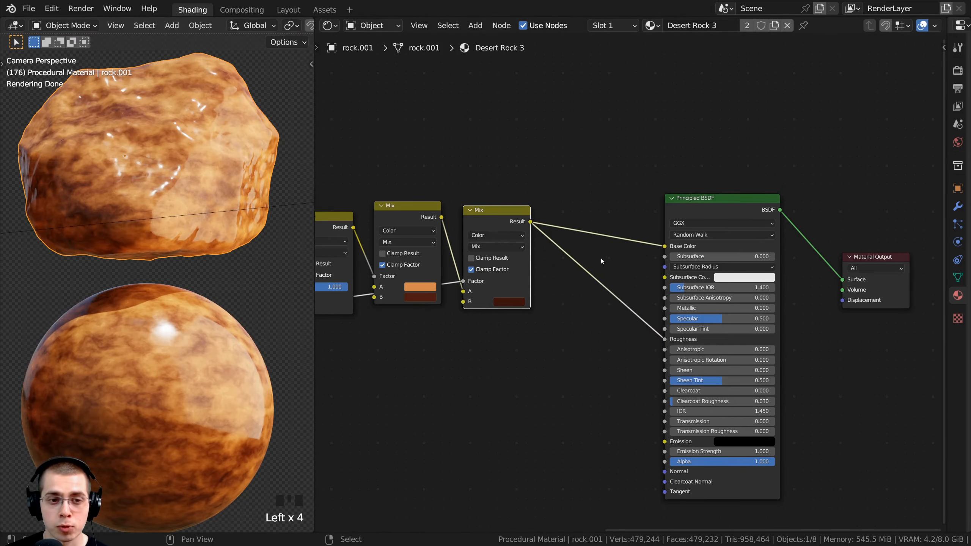
- Add a ColorRamp node on the link between the second Mix node's Result and the Principled BSDF's Roughness
{"action": "middle_click_drag", "start_coordinate": [601, 262], "coordinate": [598, 259]}
{"action": "key", "text": "shift+a"}
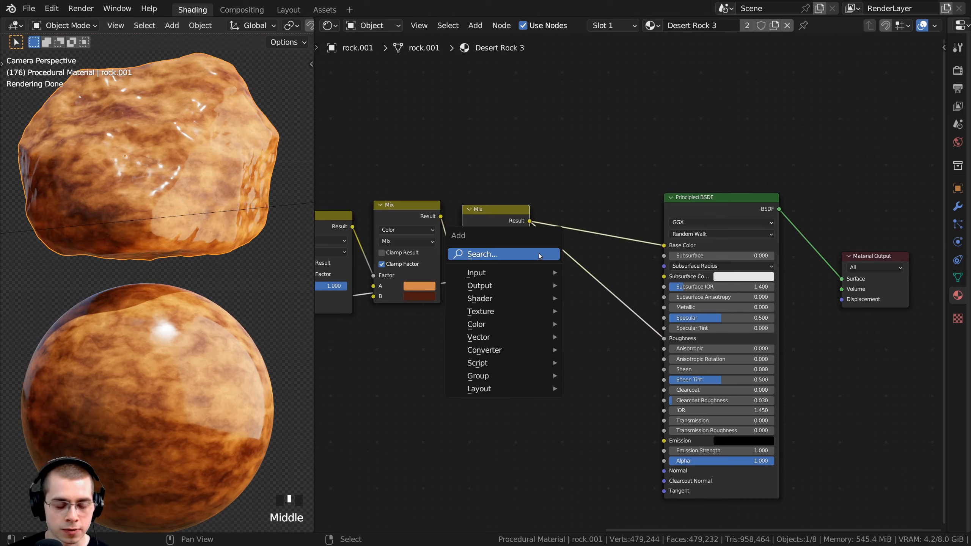
{"action": "type", "text": "col"}
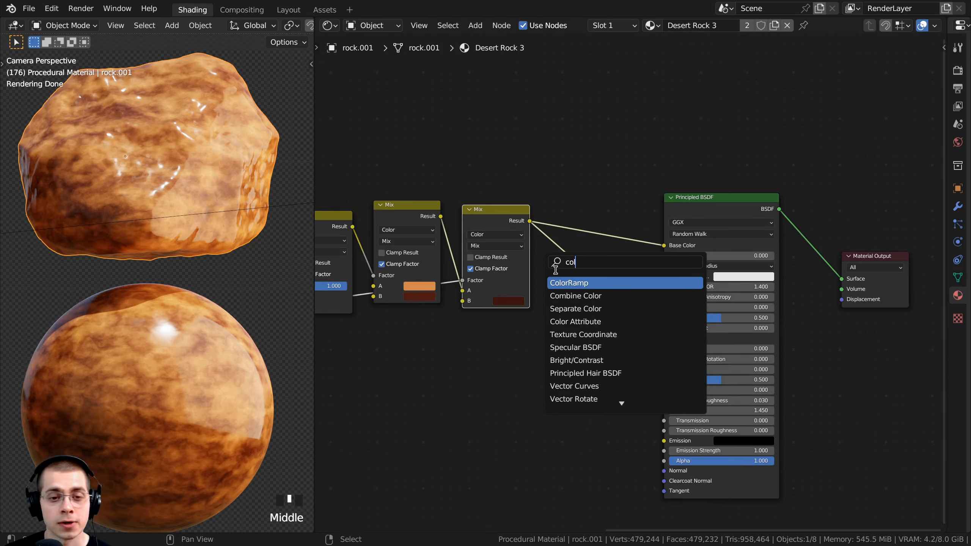
{"action": "left_click", "coordinate": [561, 282]}
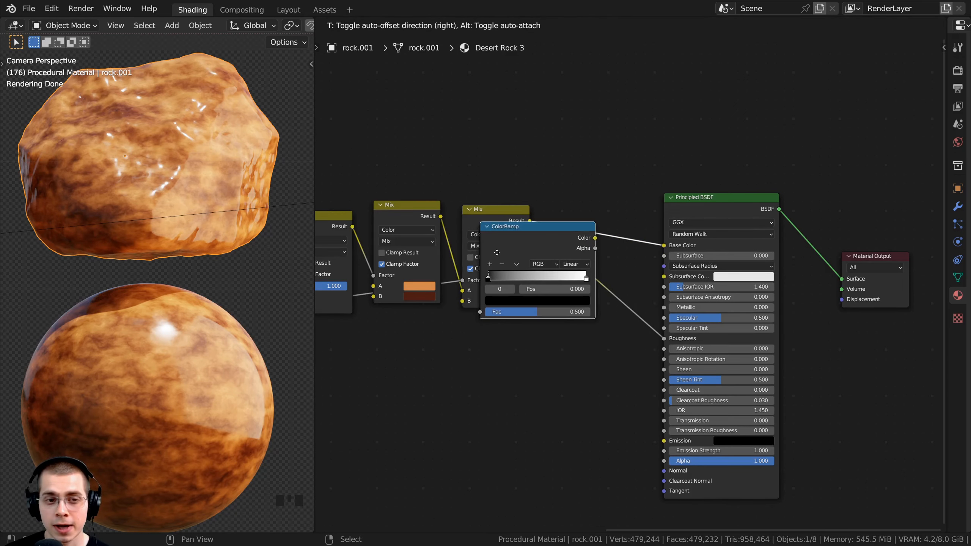
{"action": "left_click", "coordinate": [615, 311]}
- Arrange the ColorRamp stops so white sits at position 0 and black at position 0.208
{"action": "scroll", "coordinate": [615, 310], "scroll_direction": "up", "scroll_amount": 3}
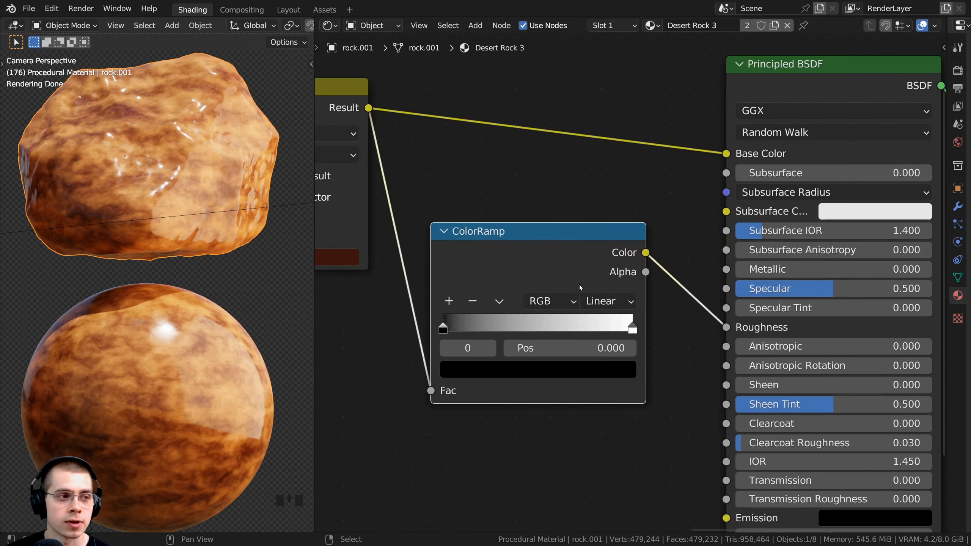
{"action": "scroll", "coordinate": [515, 329], "scroll_direction": "up", "scroll_amount": 1}
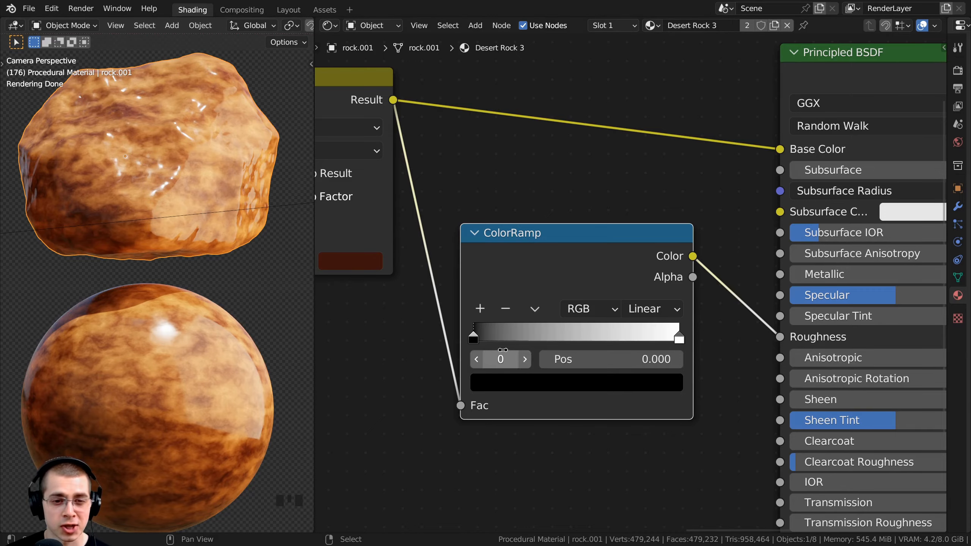
{"action": "left_click_drag", "start_coordinate": [475, 335], "coordinate": [508, 335]}
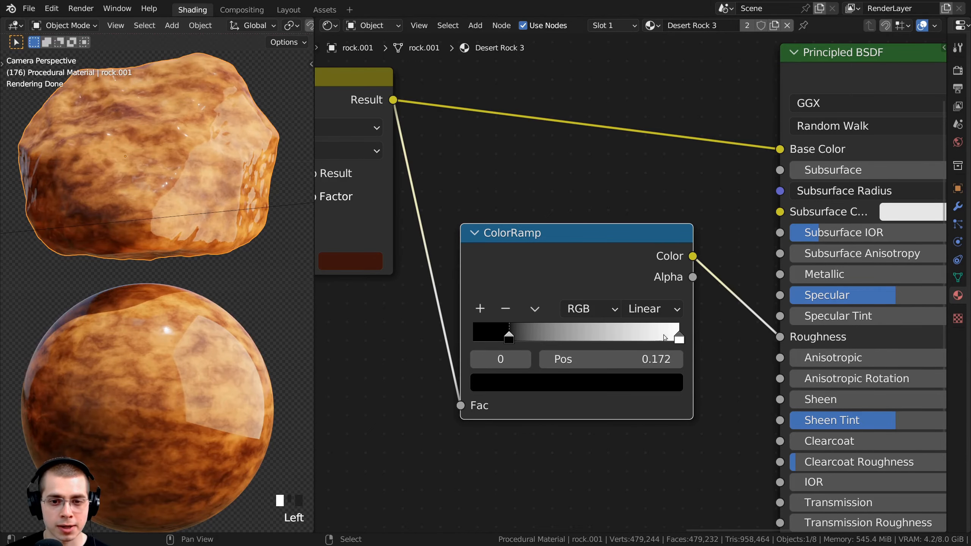
{"action": "left_click_drag", "start_coordinate": [676, 338], "coordinate": [516, 338]}
{"action": "scroll", "coordinate": [536, 387], "scroll_direction": "down", "scroll_amount": 2}
{"action": "middle_click_drag", "start_coordinate": [536, 387], "coordinate": [531, 406]}
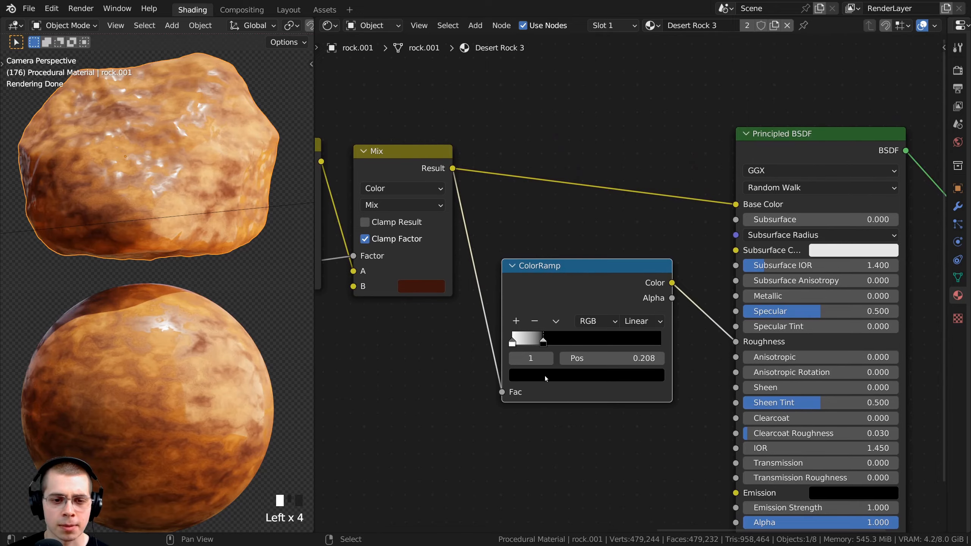
- Set the ColorRamp's black stop to light grey, hex BDBDBD
{"action": "left_click", "coordinate": [545, 375]}
{"action": "mouse_move", "coordinate": [624, 268]}
{"action": "left_mouse_down"}
{"action": "mouse_move", "coordinate": [626, 192]}
{"action": "mouse_move", "coordinate": [626, 204]}
{"action": "left_mouse_up"}
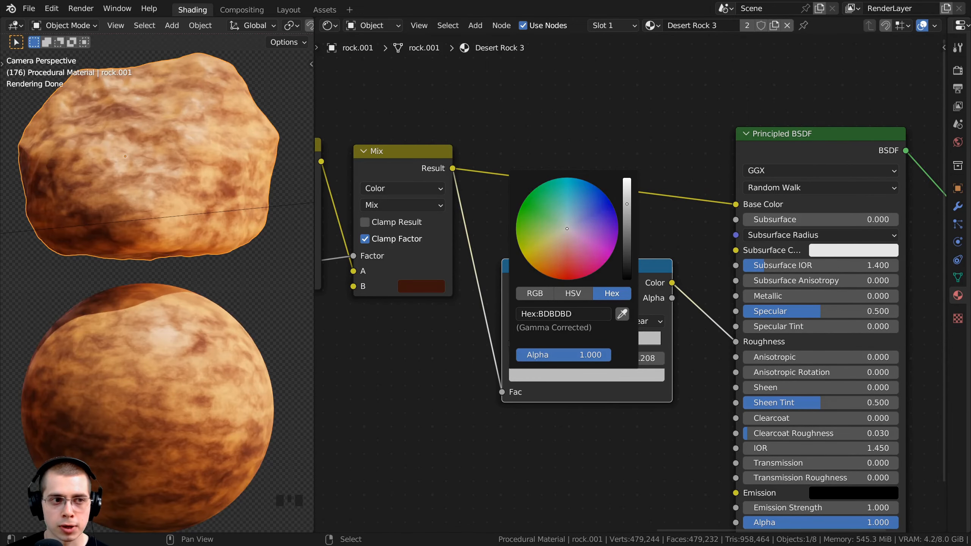
{"action": "key", "text": "ctrl+v"}
{"action": "scroll", "coordinate": [630, 284], "scroll_direction": "up", "scroll_amount": 4}
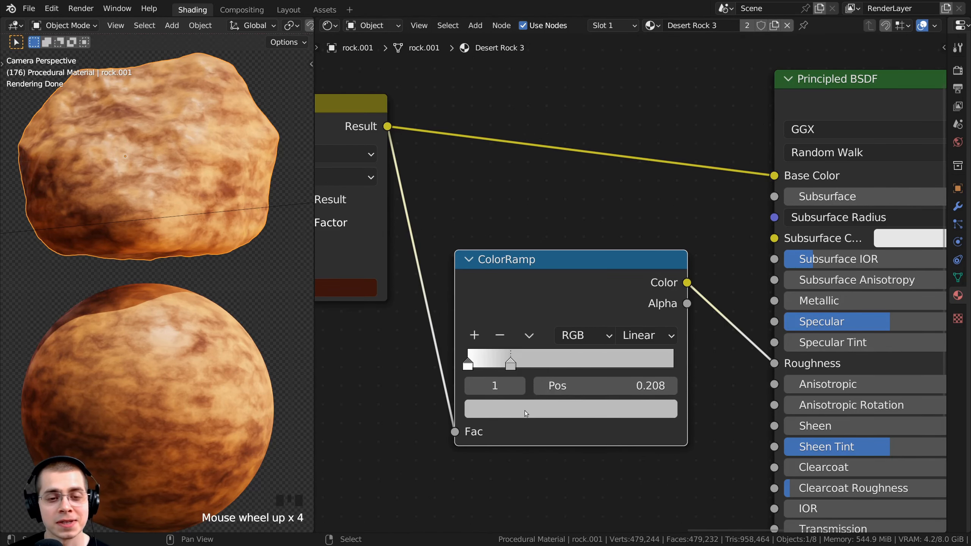
{"action": "left_click", "coordinate": [526, 413]}
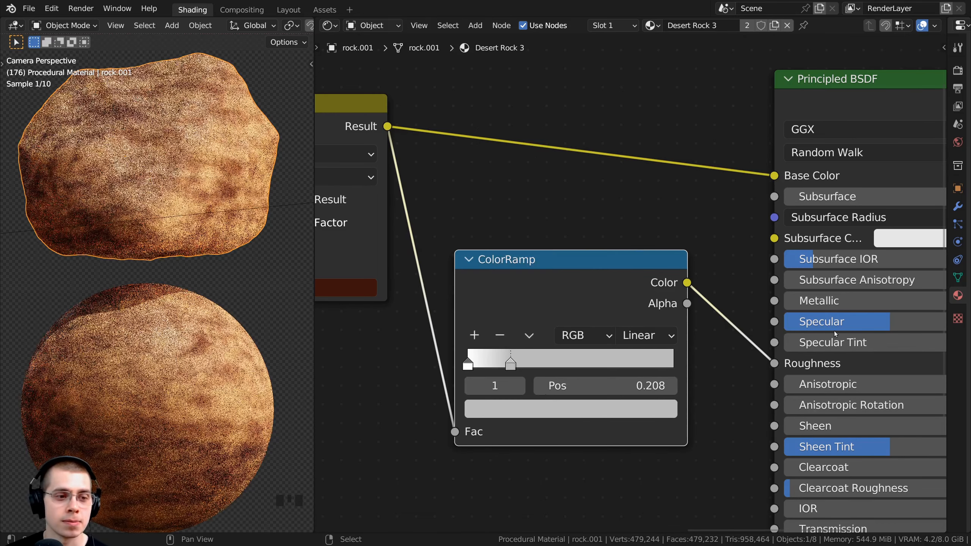
- Add a Hue Saturation Value node on the link between the ColorRamp's Color and the Principled BSDF's Roughness
{"action": "scroll", "coordinate": [587, 300], "scroll_direction": "down", "scroll_amount": 1}
{"action": "middle_click_drag", "start_coordinate": [622, 276], "coordinate": [590, 280]}
{"action": "left_click_drag", "start_coordinate": [590, 280], "coordinate": [571, 283]}
{"action": "middle_click_drag", "start_coordinate": [567, 278], "coordinate": [507, 292]}
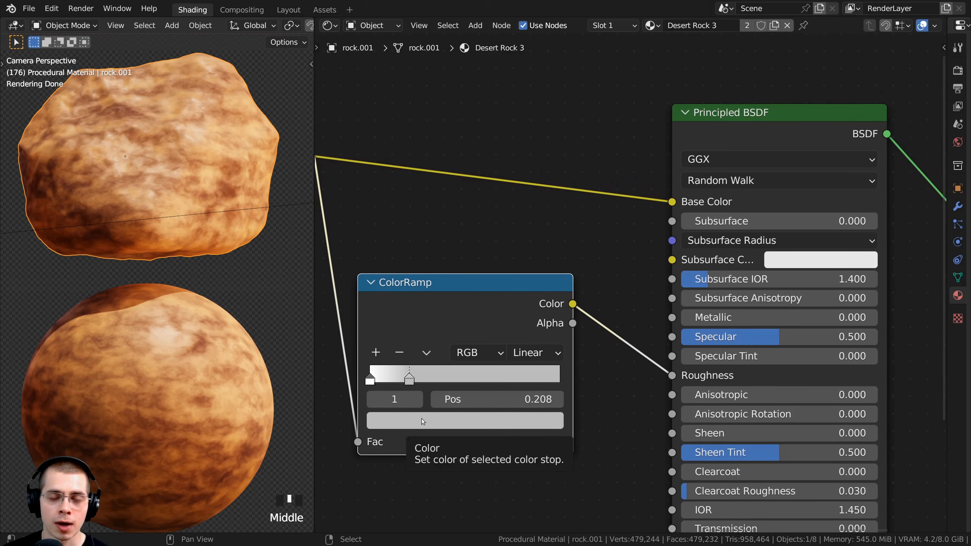
{"action": "middle_click_drag", "start_coordinate": [503, 310], "coordinate": [492, 310]}
{"action": "key", "text": "shift+a"}
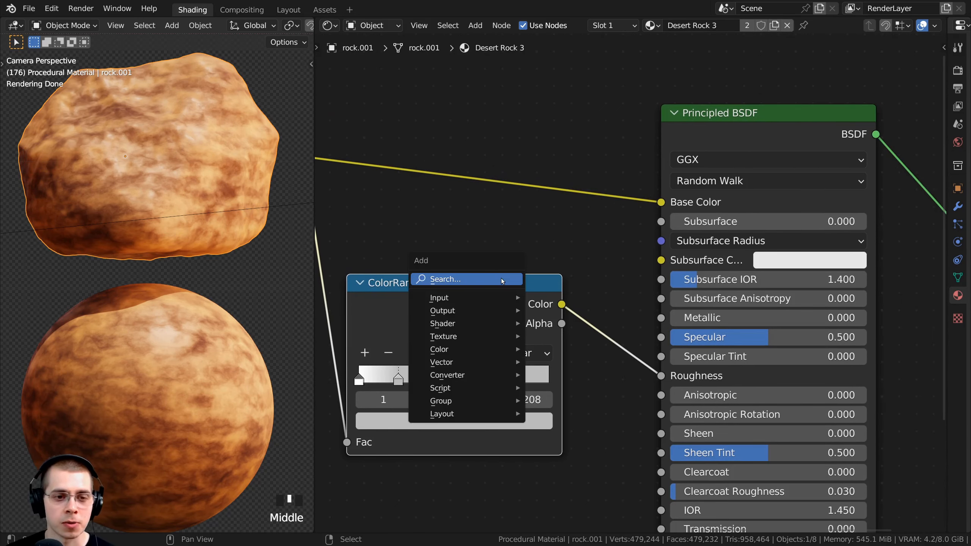
{"action": "left_click", "coordinate": [501, 279]}
{"action": "type", "text": "hue"}
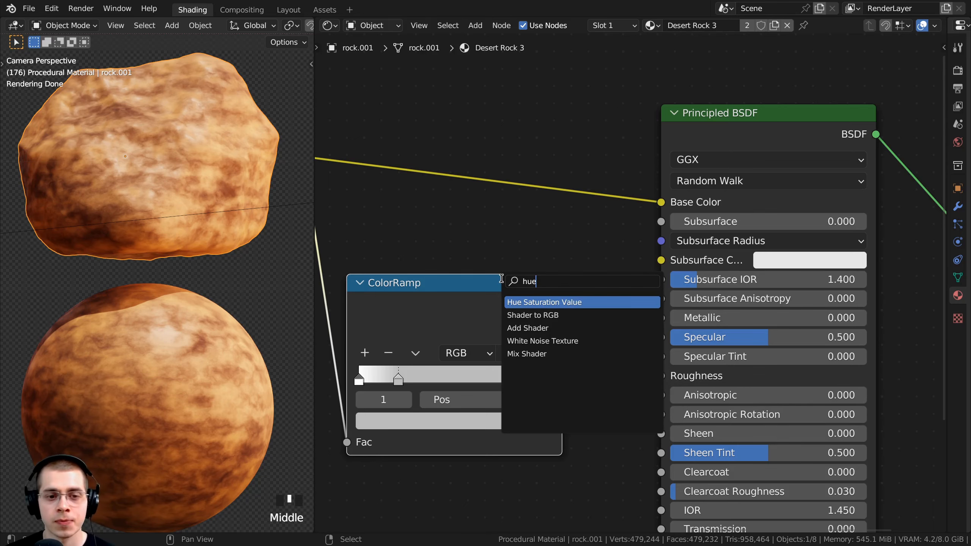
{"action": "left_click", "coordinate": [529, 302]}
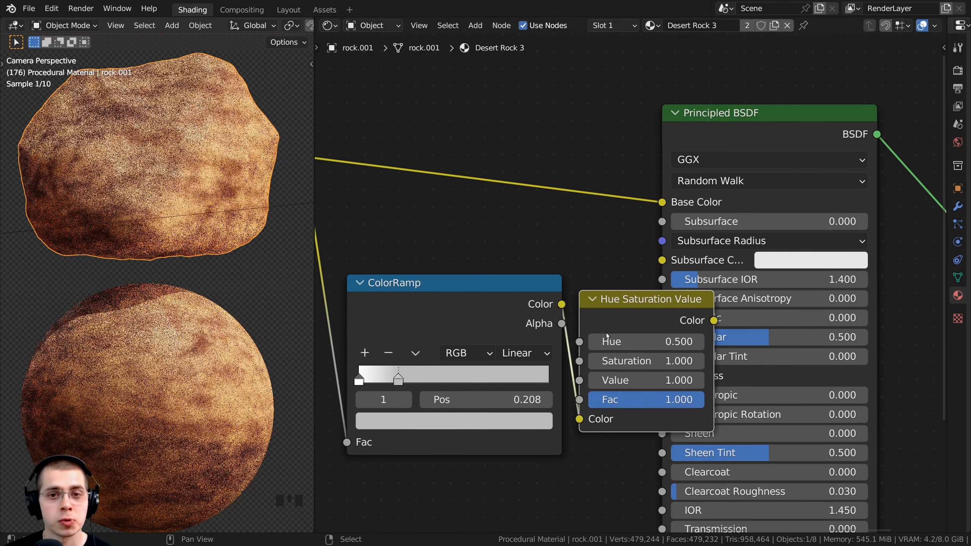
{"action": "left_click", "coordinate": [660, 324]}
{"action": "middle_click_drag", "start_coordinate": [673, 317], "coordinate": [626, 327]}
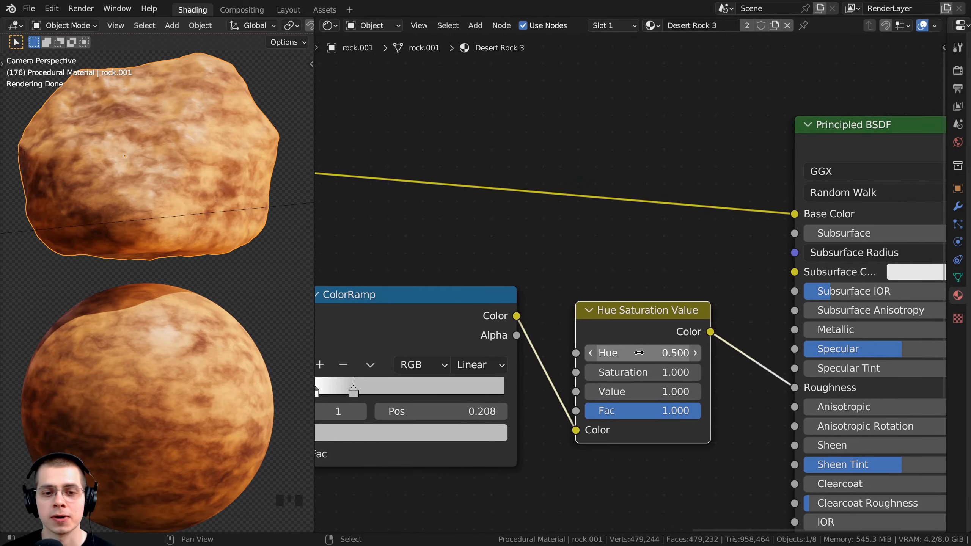
{"action": "mouse_move", "coordinate": [627, 392]}
{"action": "left_mouse_down"}
{"action": "mouse_move", "coordinate": [588, 393]}
{"action": "mouse_move", "coordinate": [650, 392]}
{"action": "mouse_move", "coordinate": [622, 387]}
{"action": "left_mouse_up"}
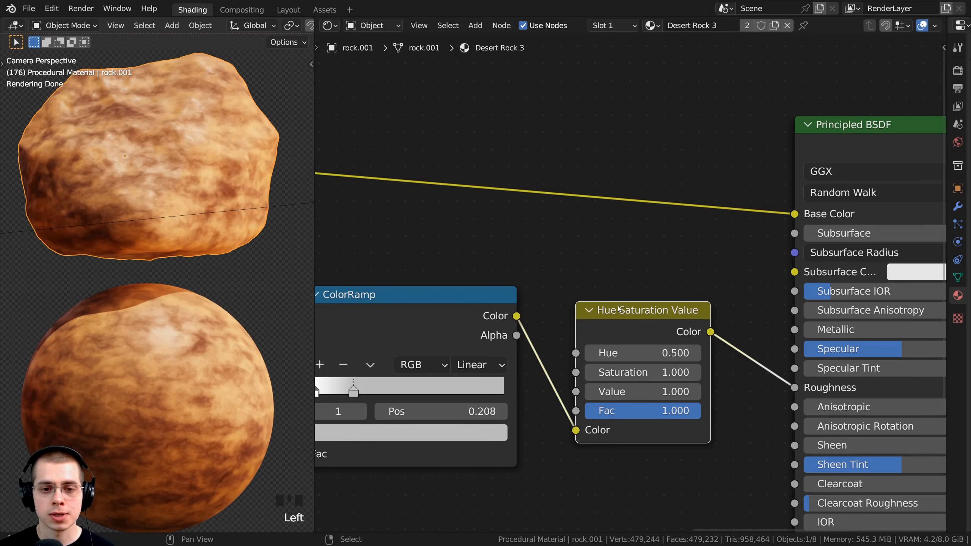
- Tuck the Hue Saturation Value node beside the ColorRamp and bring the Principled BSDF and Material Output closer to it
{"action": "scroll", "coordinate": [629, 281], "scroll_direction": "down", "scroll_amount": 4}
{"action": "left_click_drag", "start_coordinate": [656, 301], "coordinate": [629, 293]}
{"action": "scroll", "coordinate": [631, 288], "scroll_direction": "down", "scroll_amount": 5}
{"action": "left_click", "coordinate": [682, 269]}
{"action": "left_click_drag", "start_coordinate": [697, 173], "coordinate": [891, 353]}
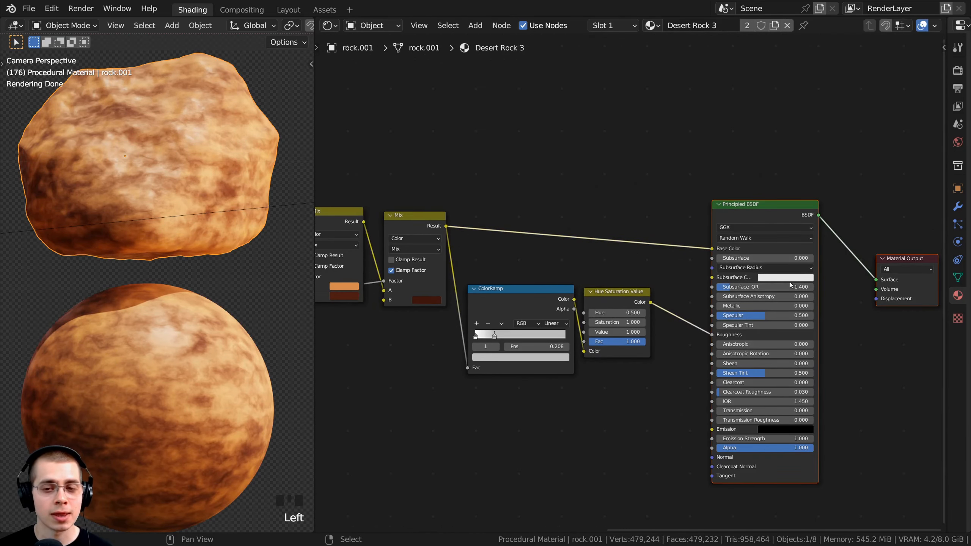
{"action": "key", "text": "g"}
{"action": "left_click", "coordinate": [751, 273]}
- Move the Material Output node right next to the Principled BSDF's BSDF output
{"action": "key", "text": "a"}
{"action": "key", "text": "a"}
{"action": "key", "text": "b"}
{"action": "left_click_drag", "start_coordinate": [840, 225], "coordinate": [864, 269]}
{"action": "key", "text": "g"}
{"action": "left_click", "coordinate": [824, 236]}
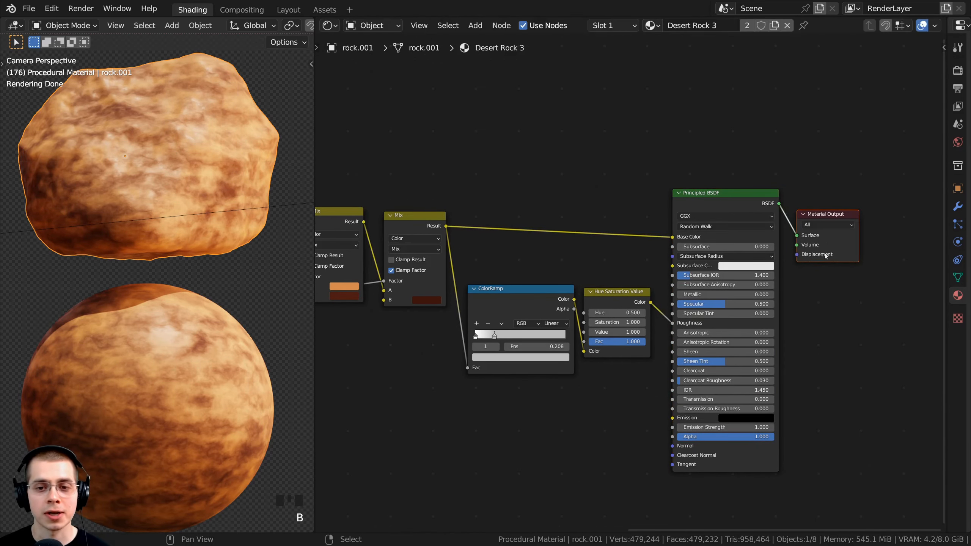
- Connect the Noise Texture's Fac output to the Principled BSDF's Normal input
{"action": "middle_click_drag", "start_coordinate": [161, 369], "coordinate": [178, 364], "text": "shift"}
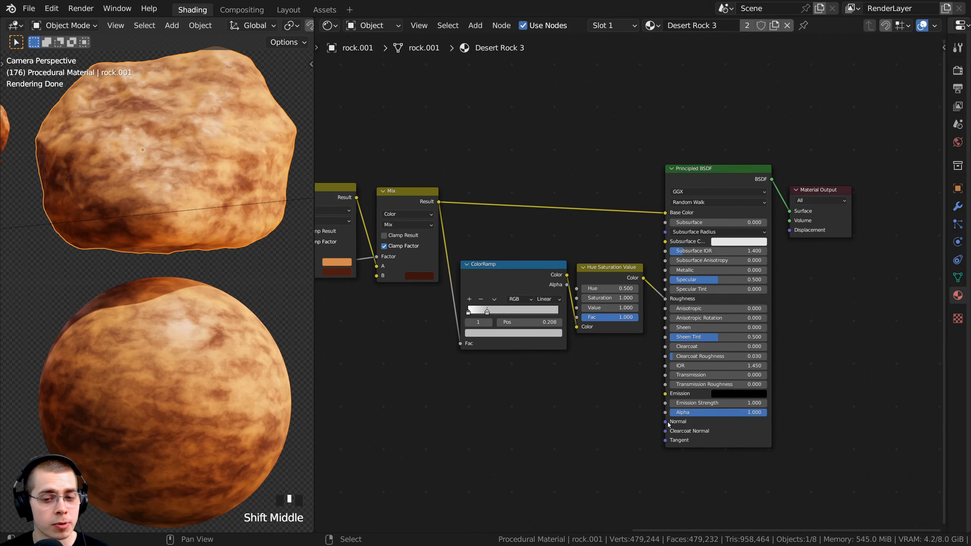
{"action": "left_click_drag", "start_coordinate": [665, 422], "coordinate": [482, 390]}
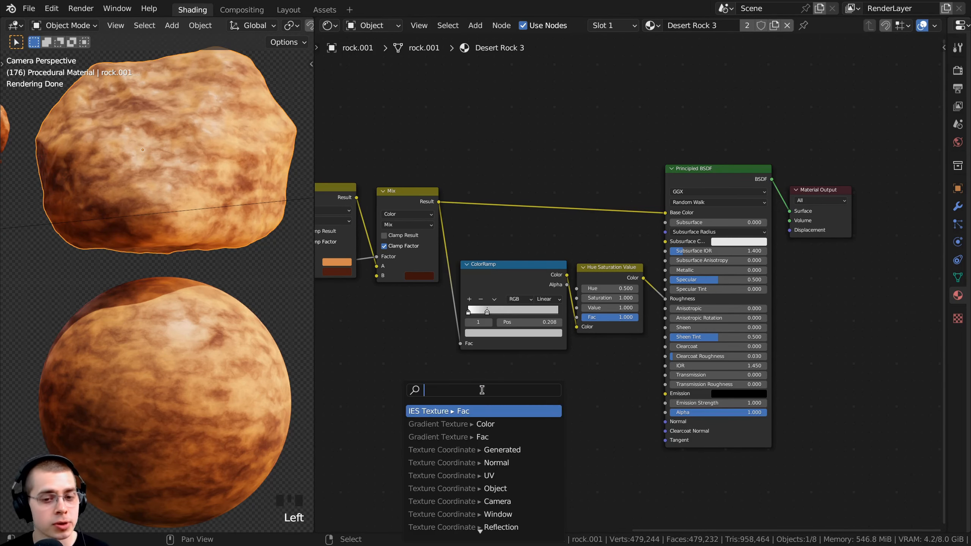
{"action": "left_click", "coordinate": [349, 360]}
{"action": "middle_click_drag", "start_coordinate": [351, 359], "coordinate": [699, 332]}
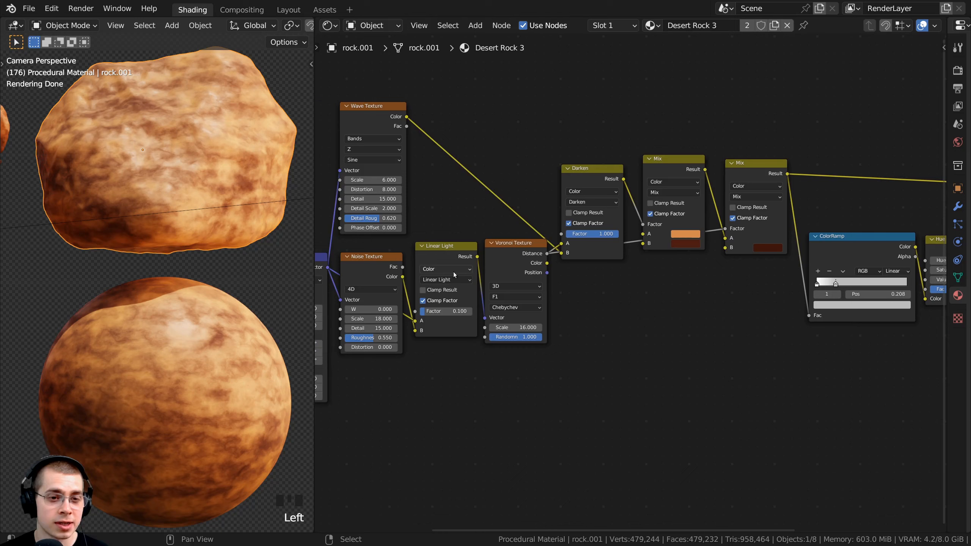
{"action": "left_click", "coordinate": [366, 271]}
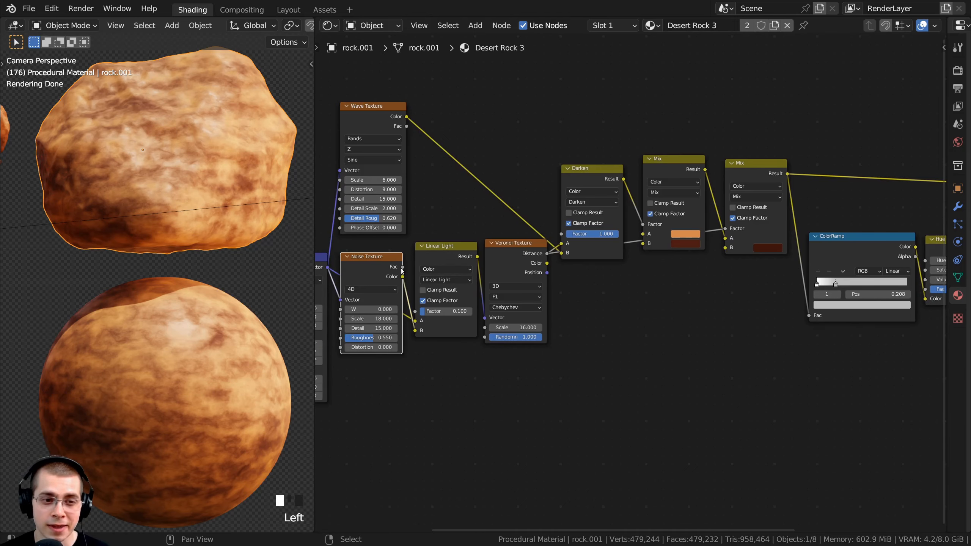
{"action": "left_click_drag", "start_coordinate": [403, 267], "coordinate": [775, 390]}
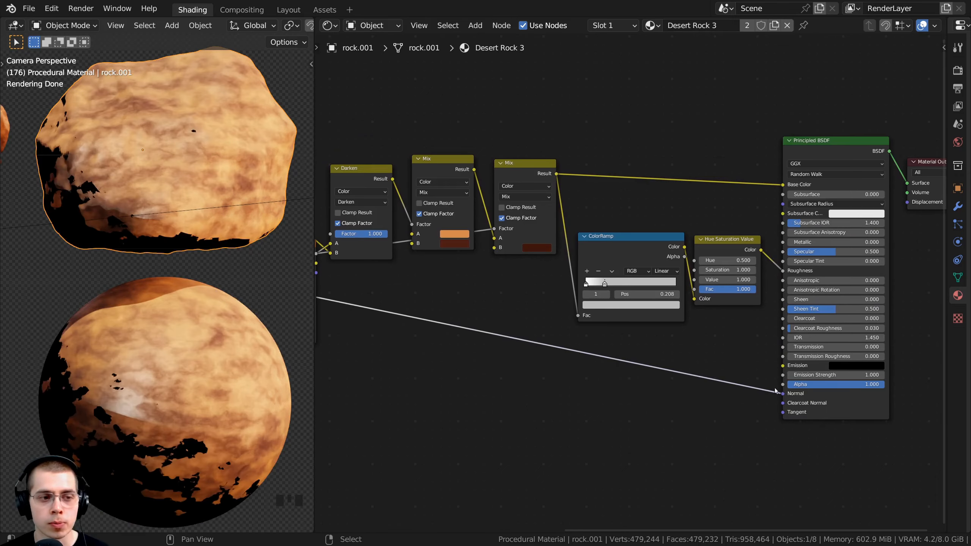
- Add a Bump node on the link between the Noise Texture's Fac and the Principled BSDF's Normal
{"action": "middle_click_drag", "start_coordinate": [552, 326], "coordinate": [892, 365]}
{"action": "scroll", "coordinate": [577, 334], "scroll_direction": "up", "scroll_amount": 8}
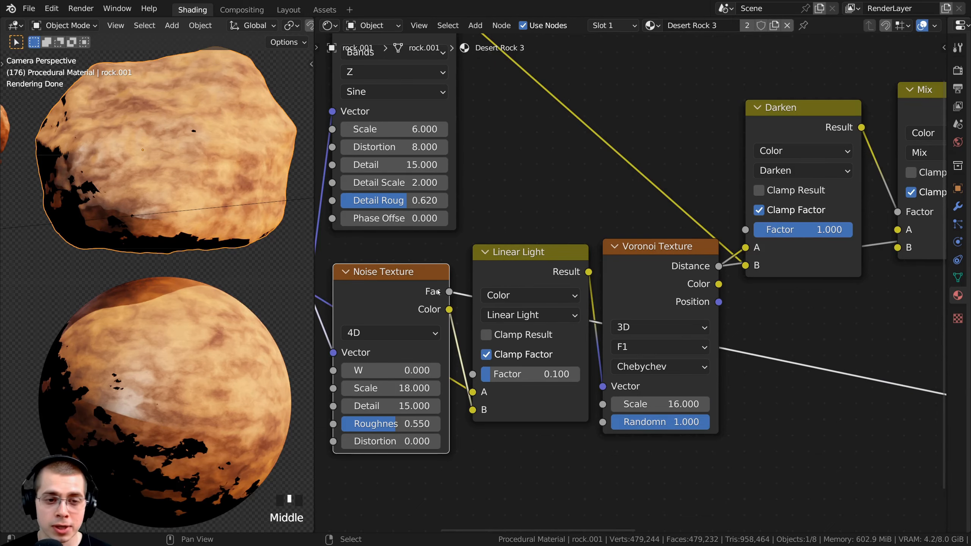
{"action": "scroll", "coordinate": [626, 248], "scroll_direction": "down", "scroll_amount": 4}
{"action": "middle_click_drag", "start_coordinate": [803, 310], "coordinate": [336, 224]}
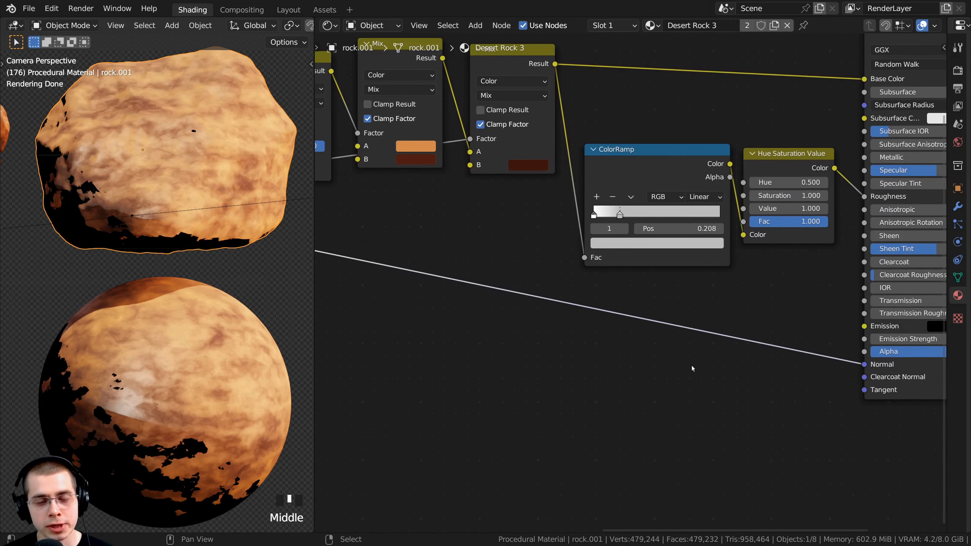
{"action": "middle_click_drag", "start_coordinate": [691, 368], "coordinate": [714, 375]}
{"action": "key", "text": "shift+a"}
{"action": "type", "text": "bum"}
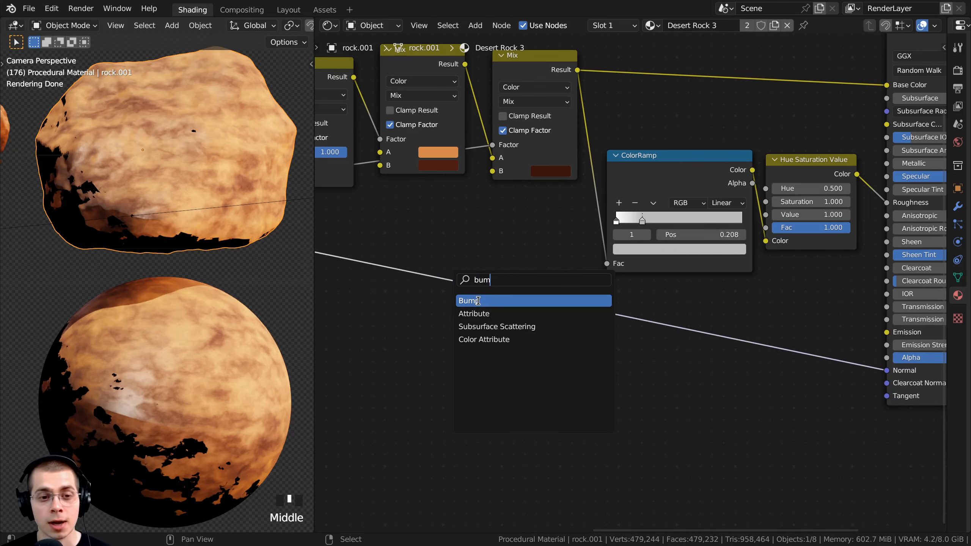
{"action": "left_click", "coordinate": [478, 301]}
{"action": "left_click", "coordinate": [652, 348]}
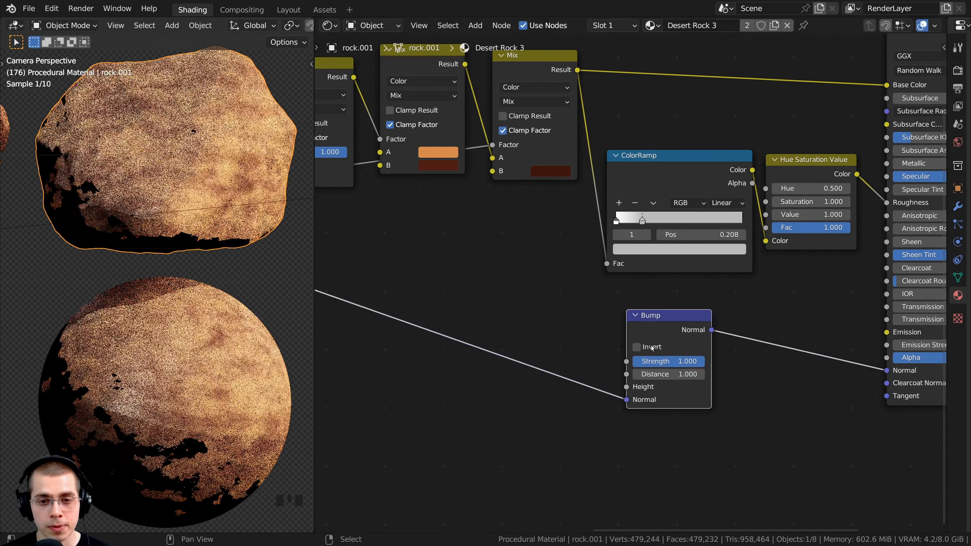
{"action": "left_click_drag", "start_coordinate": [651, 337], "coordinate": [661, 335]}
- Move the incoming Noise Texture link on the Bump node from its Normal input to its Height input
{"action": "scroll", "coordinate": [431, 275], "scroll_direction": "down", "scroll_amount": 6}
{"action": "middle_click_drag", "start_coordinate": [366, 264], "coordinate": [630, 311]}
{"action": "scroll", "coordinate": [630, 311], "scroll_direction": "up", "scroll_amount": 3}
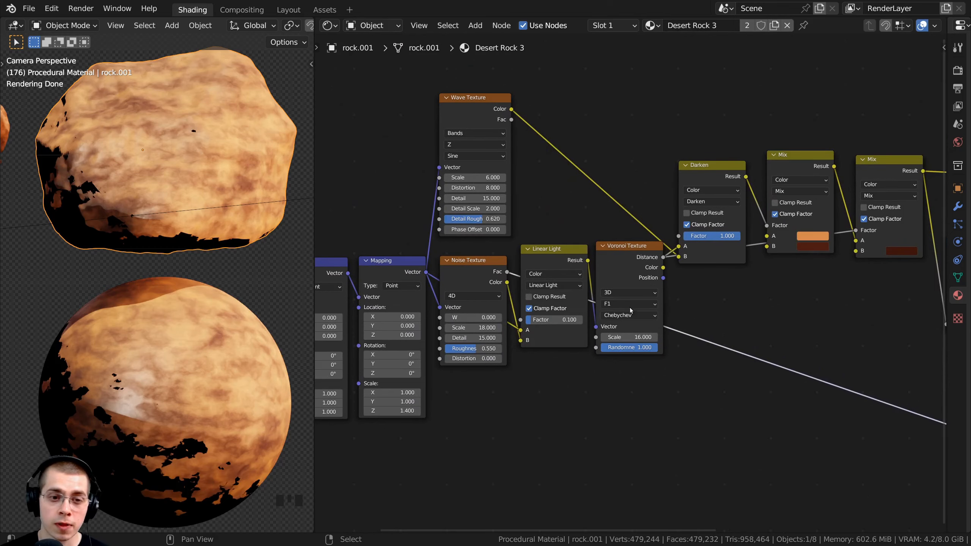
{"action": "middle_click_drag", "start_coordinate": [733, 309], "coordinate": [427, 268]}
{"action": "scroll", "coordinate": [657, 367], "scroll_direction": "up", "scroll_amount": 2}
{"action": "left_click_drag", "start_coordinate": [666, 406], "coordinate": [665, 395]}
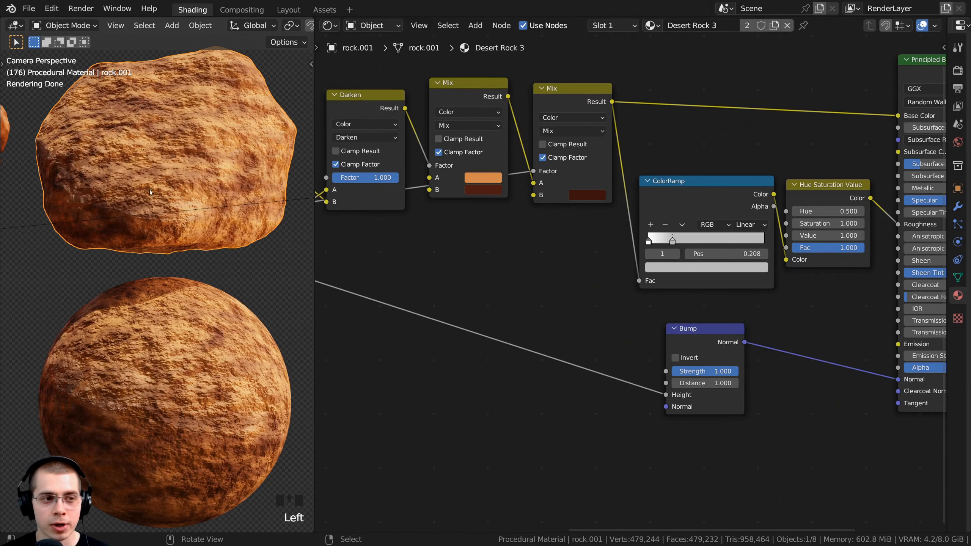
- Shift the Bump node under the ColorRamp, set its Strength to 0.1, and inspect the bump detail up close on the sphere
{"action": "middle_click_drag", "start_coordinate": [641, 354], "coordinate": [569, 337]}
{"action": "left_click_drag", "start_coordinate": [671, 326], "coordinate": [624, 322]}
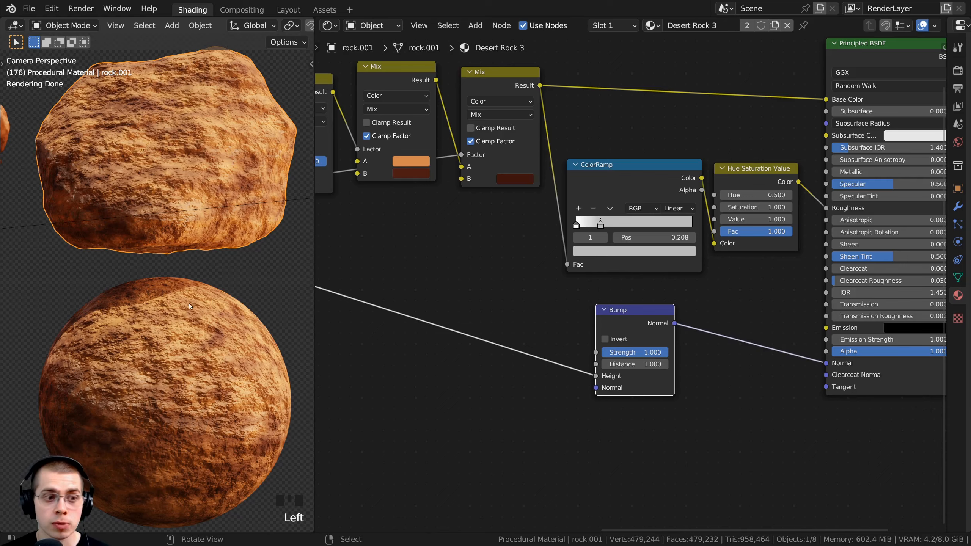
{"action": "scroll", "coordinate": [217, 337], "scroll_direction": "up", "scroll_amount": 2}
{"action": "double_click", "coordinate": [633, 353]}
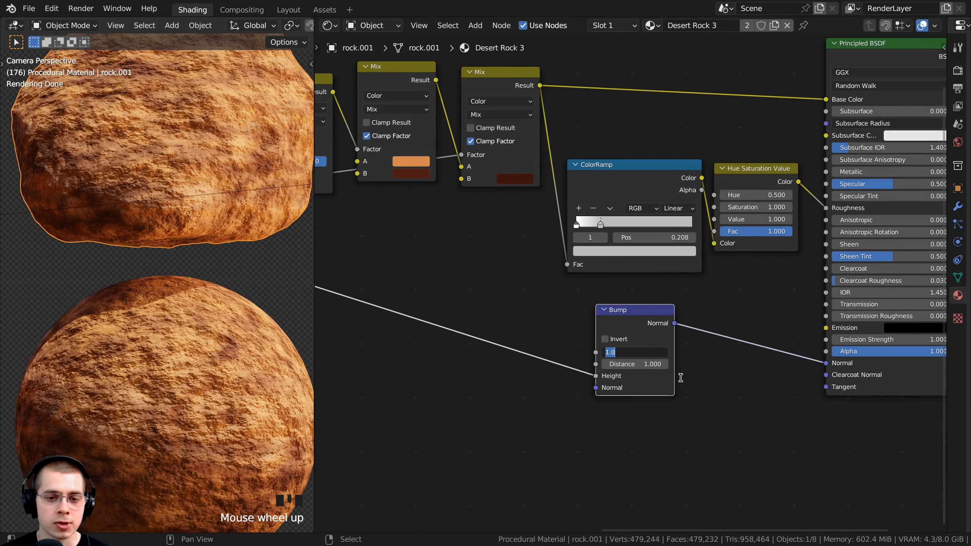
{"action": "type", "text": "0.1"}
{"action": "left_click", "coordinate": [679, 378]}
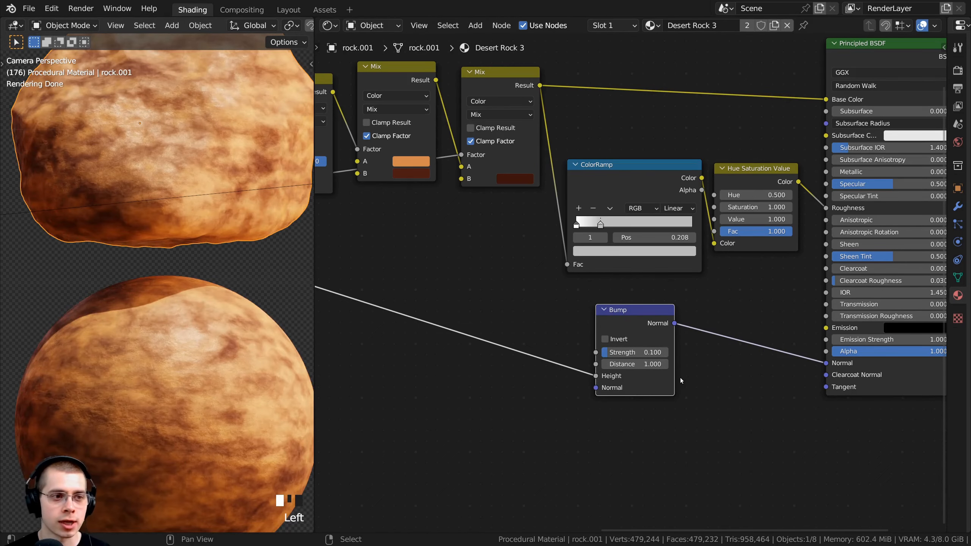
{"action": "scroll", "coordinate": [122, 304], "scroll_direction": "up", "scroll_amount": 2}
{"action": "scroll", "coordinate": [123, 310], "scroll_direction": "up", "scroll_amount": 3}
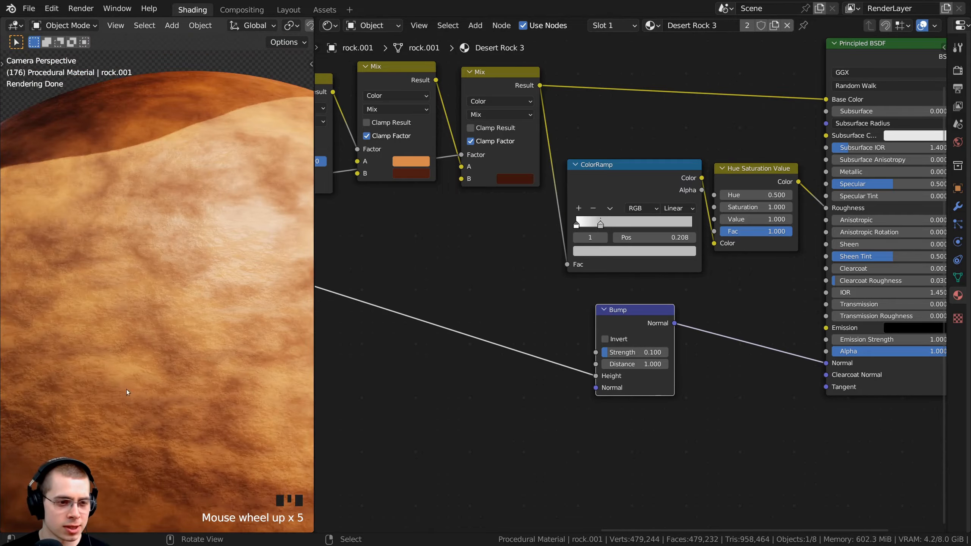
{"action": "scroll", "coordinate": [151, 350], "scroll_direction": "down", "scroll_amount": 8}
{"action": "scroll", "coordinate": [189, 275], "scroll_direction": "up", "scroll_amount": 1}
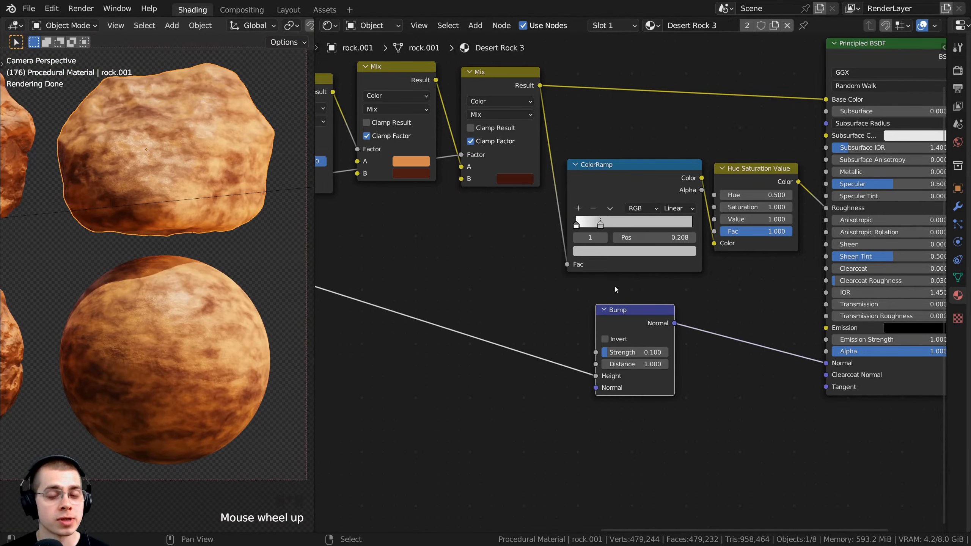
- Duplicate the Wave Texture with its incoming Mapping link kept and place the copy directly beneath the Noise Texture
{"action": "left_click_drag", "start_coordinate": [631, 317], "coordinate": [622, 318]}
{"action": "scroll", "coordinate": [627, 305], "scroll_direction": "down", "scroll_amount": 2}
{"action": "middle_click_drag", "start_coordinate": [627, 306], "coordinate": [651, 331]}
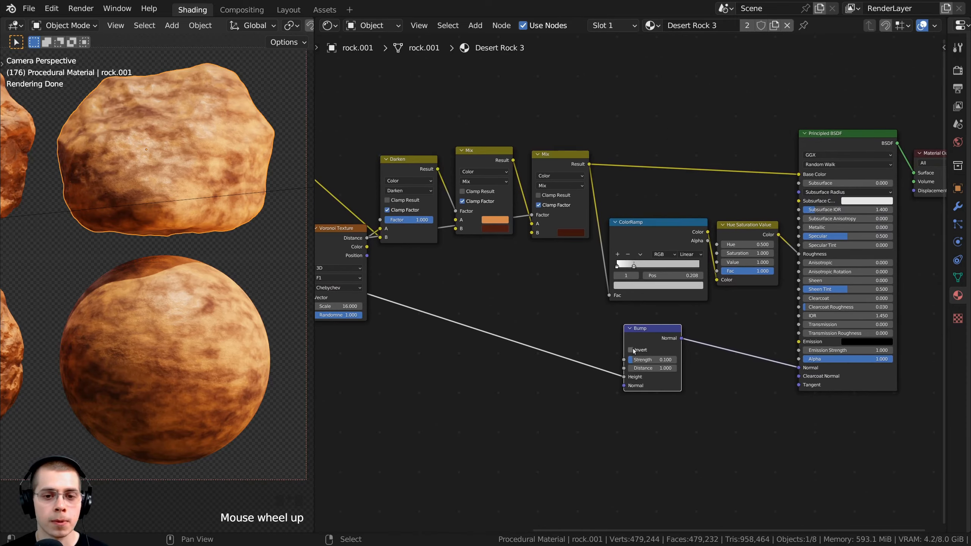
{"action": "scroll", "coordinate": [161, 285], "scroll_direction": "up", "scroll_amount": 3}
{"action": "middle_click_drag", "start_coordinate": [168, 306], "coordinate": [162, 285], "text": "shift"}
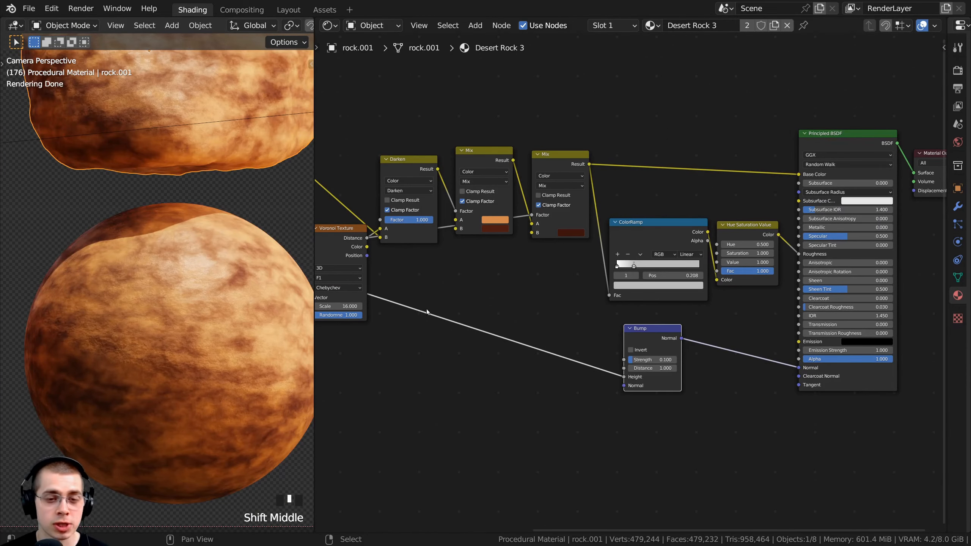
{"action": "middle_click_drag", "start_coordinate": [308, 251], "coordinate": [681, 253], "text": "shift"}
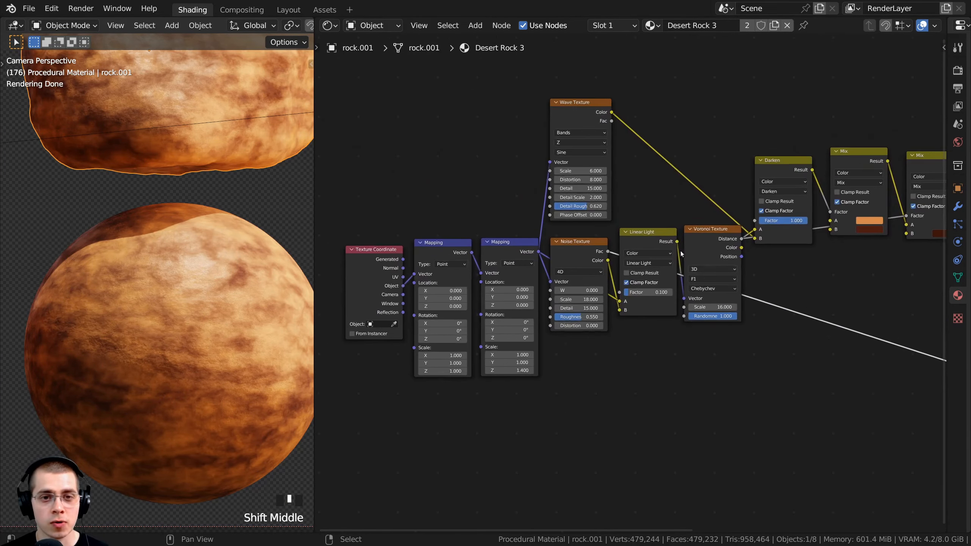
{"action": "left_click", "coordinate": [568, 114]}
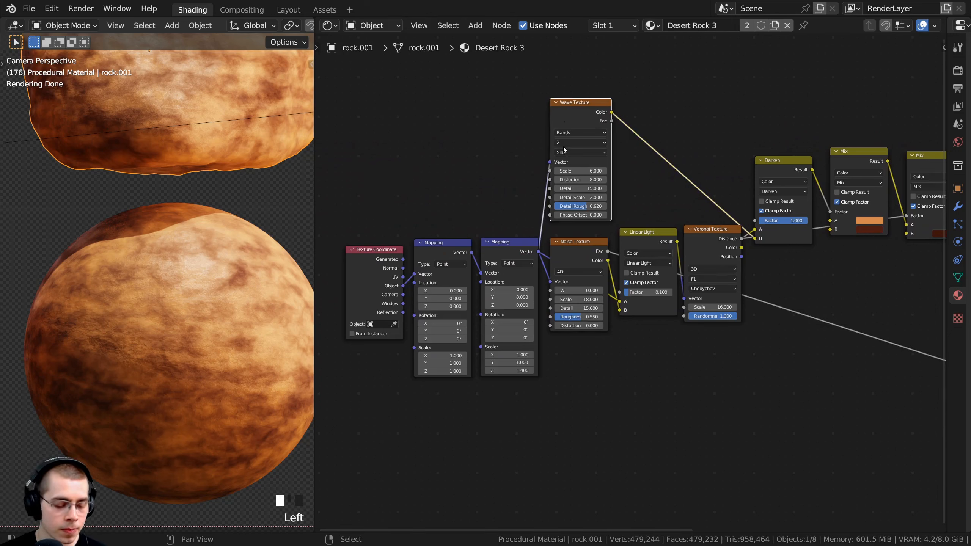
{"action": "key", "text": "ctrl+shift+d"}
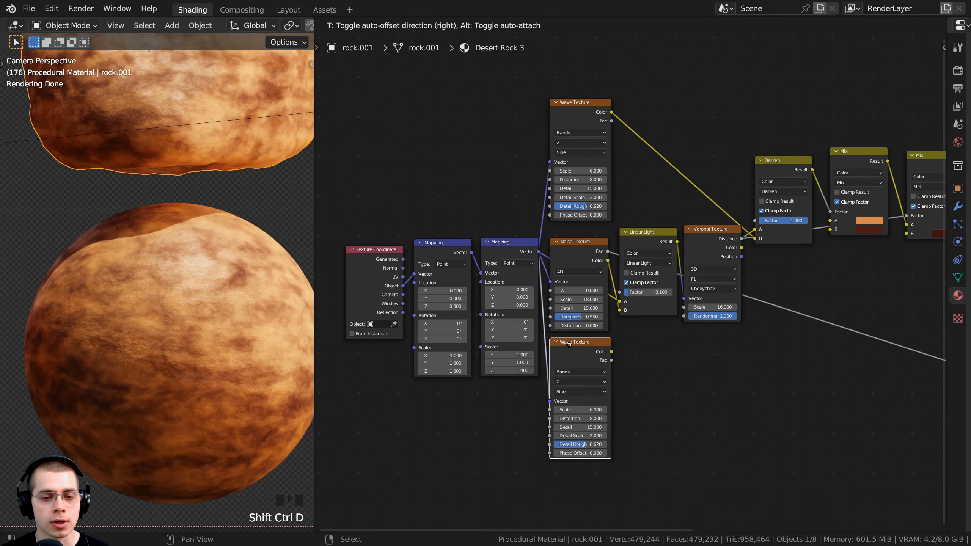
{"action": "left_click", "coordinate": [568, 345]}
- Preview the duplicated Wave Texture's Color output on the rock and sphere
{"action": "middle_click_drag", "start_coordinate": [566, 349], "coordinate": [540, 327]}
{"action": "scroll", "coordinate": [539, 327], "scroll_direction": "up", "scroll_amount": 1}
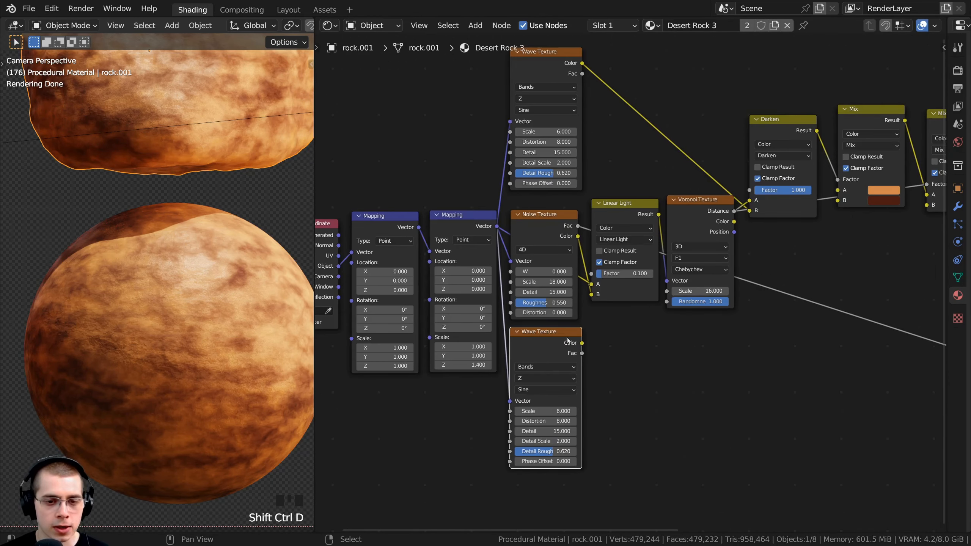
{"action": "left_click", "coordinate": [556, 343], "text": "ctrl+shift"}
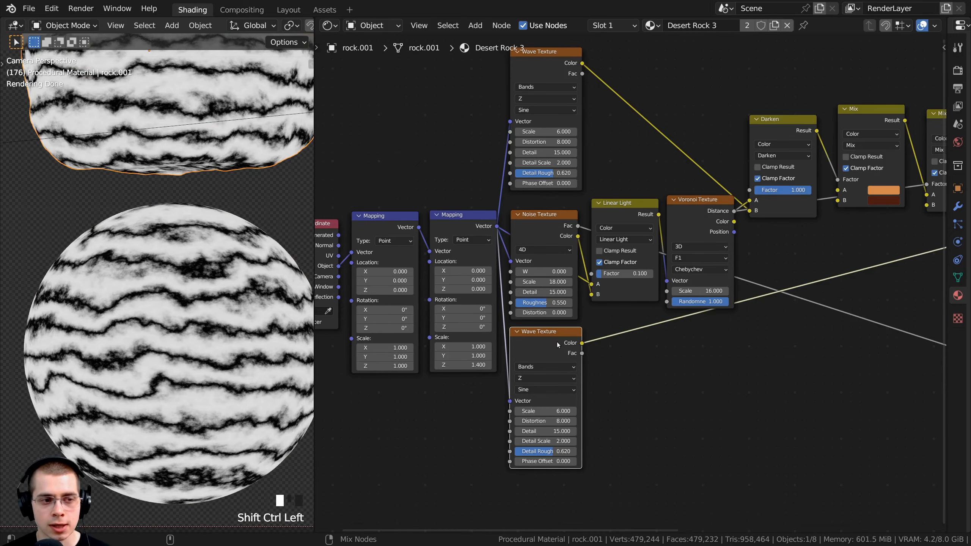
{"action": "middle_click_drag", "start_coordinate": [179, 302], "coordinate": [144, 235], "text": "shift"}
{"action": "middle_click_drag", "start_coordinate": [526, 403], "coordinate": [550, 300], "text": "shift"}
{"action": "scroll", "coordinate": [512, 376], "scroll_direction": "up", "scroll_amount": 1}
{"action": "scroll", "coordinate": [550, 300], "scroll_direction": "up", "scroll_amount": 2}
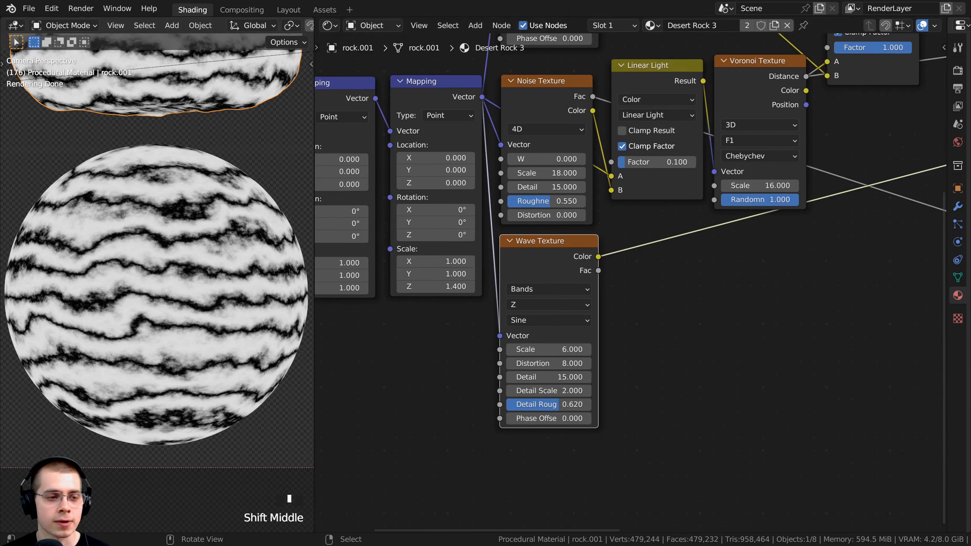
- Set the lower Wave Texture's Scale to 4 and Distortion to 20
{"action": "left_click", "coordinate": [562, 350]}
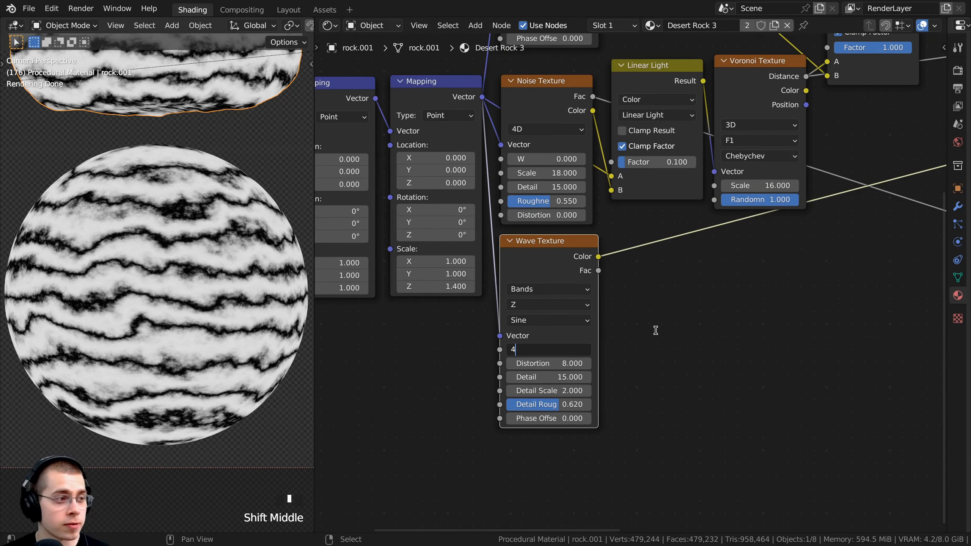
{"action": "type", "text": "4"}
{"action": "left_click", "coordinate": [654, 330]}
{"action": "left_click", "coordinate": [550, 363]}
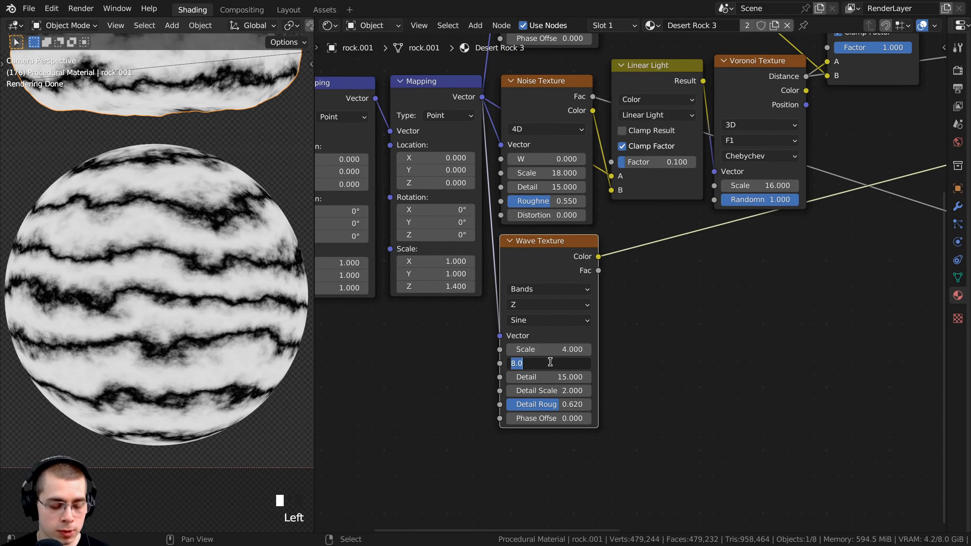
{"action": "type", "text": "20"}
{"action": "key", "text": "Return"}
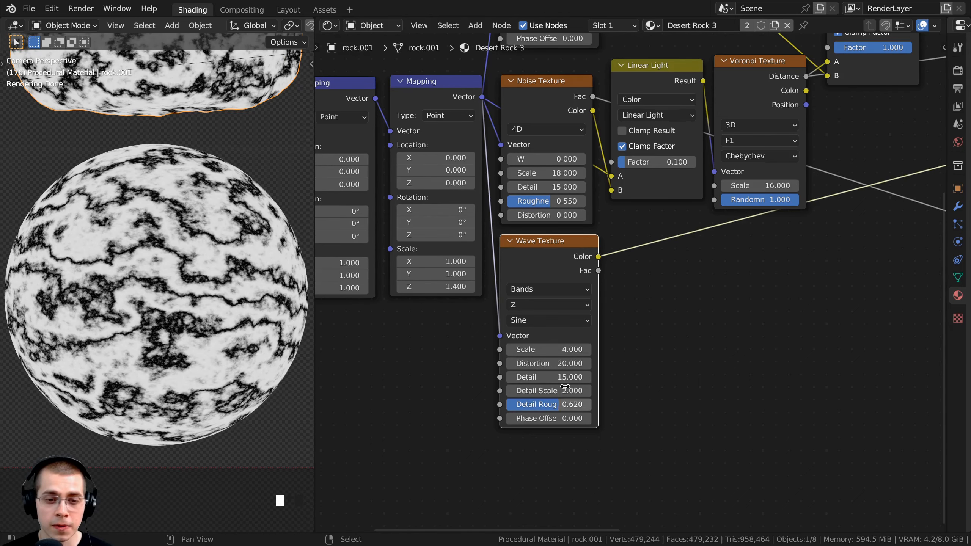
- Duplicate the roughness ColorRamp and insert the copy on the link leaving the lower Wave Texture
{"action": "scroll", "coordinate": [658, 226], "scroll_direction": "down", "scroll_amount": 2}
{"action": "middle_click_drag", "start_coordinate": [658, 225], "coordinate": [569, 260]}
{"action": "scroll", "coordinate": [160, 237], "scroll_direction": "up", "scroll_amount": 1}
{"action": "scroll", "coordinate": [569, 260], "scroll_direction": "down", "scroll_amount": 4}
{"action": "scroll", "coordinate": [569, 258], "scroll_direction": "down", "scroll_amount": 2}
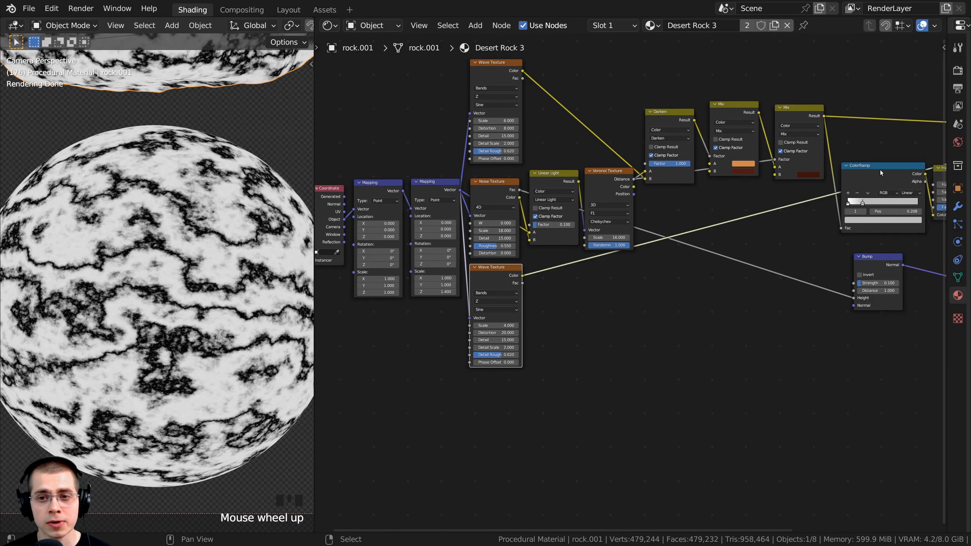
{"action": "right_click", "coordinate": [880, 170]}
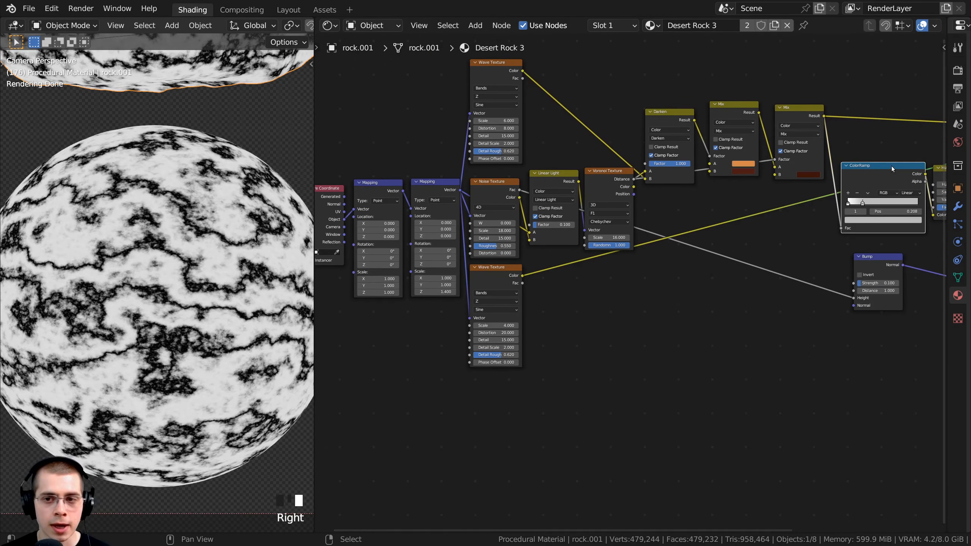
{"action": "key", "text": "shift+d"}
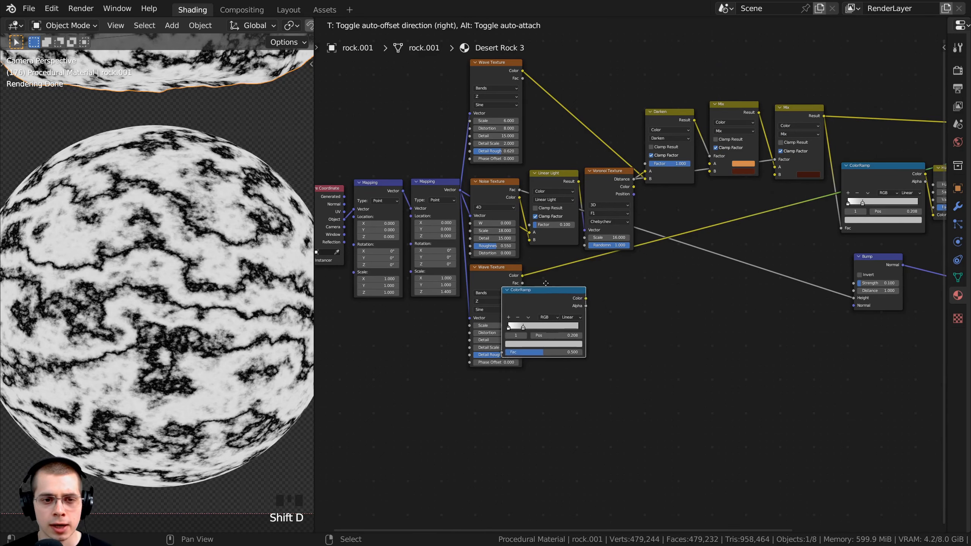
{"action": "left_click", "coordinate": [580, 272]}
{"action": "key", "text": "g"}
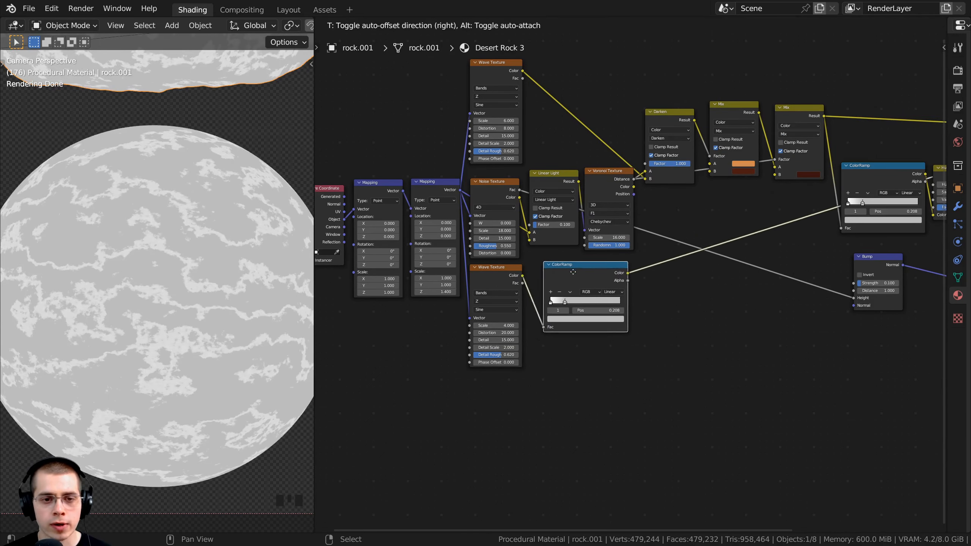
{"action": "left_click", "coordinate": [585, 271]}
- Reset the ColorRamp beside the lower Wave Texture to its default black-to-white gradient
{"action": "scroll", "coordinate": [570, 275], "scroll_direction": "up", "scroll_amount": 6}
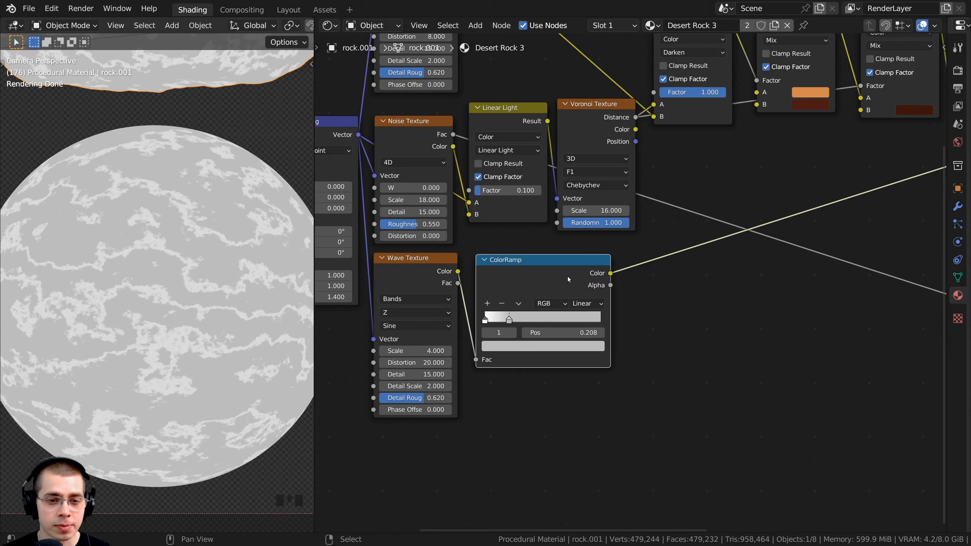
{"action": "key", "text": "BackSpace"}
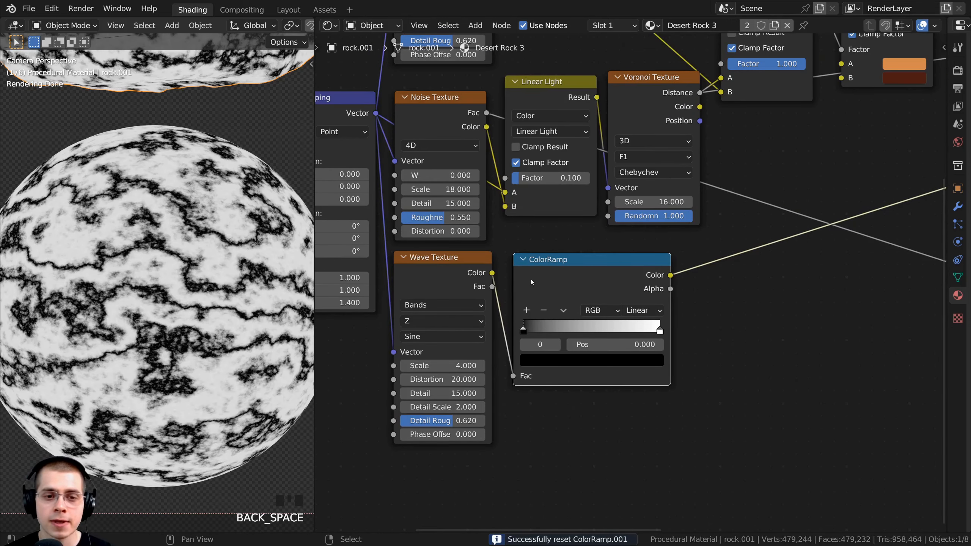
{"action": "scroll", "coordinate": [623, 283], "scroll_direction": "up", "scroll_amount": 1}
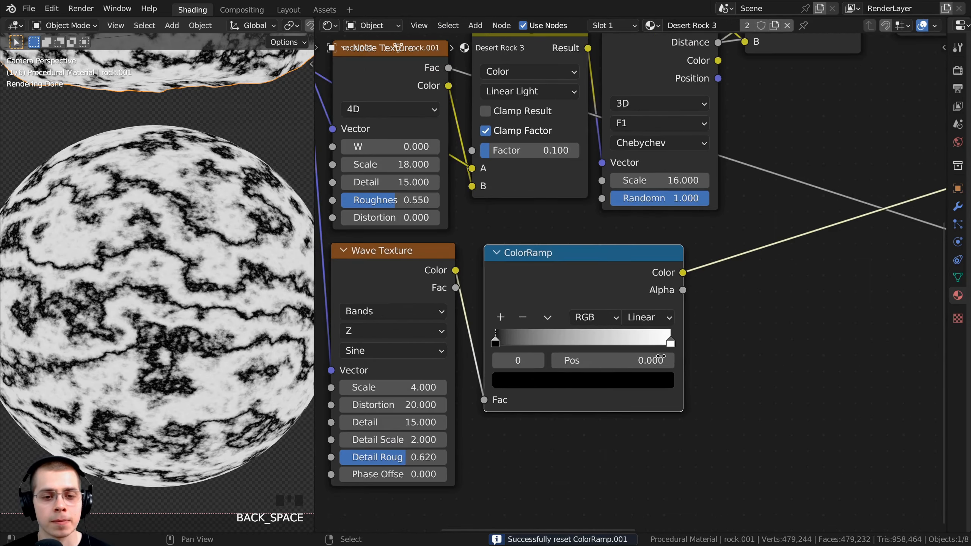
- Move the white stop of the lower Wave Texture's ColorRamp to position 0.059 and save the file
{"action": "scroll", "coordinate": [221, 263], "scroll_direction": "up", "scroll_amount": 5}
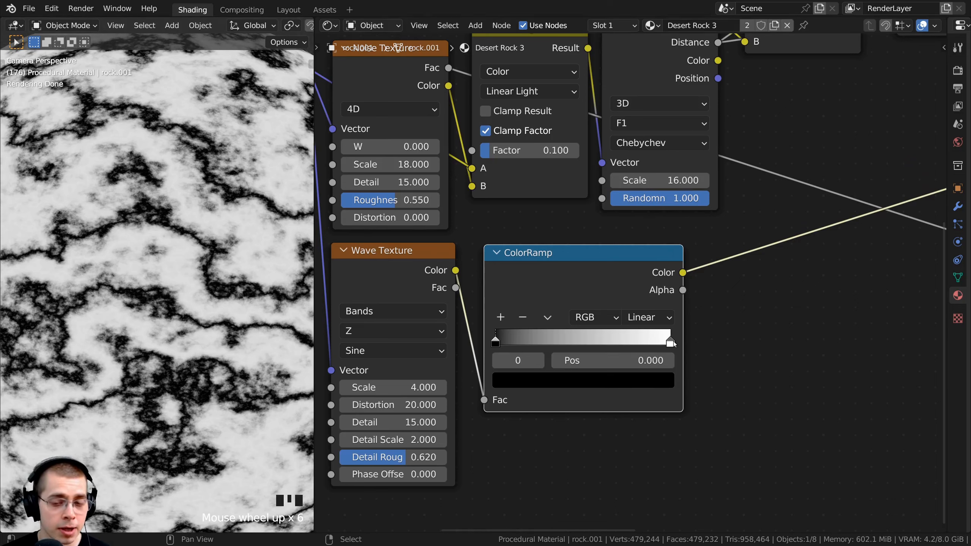
{"action": "left_click", "coordinate": [673, 342]}
{"action": "left_click_drag", "start_coordinate": [669, 342], "coordinate": [505, 331]}
{"action": "middle_click_drag", "start_coordinate": [505, 330], "coordinate": [572, 332]}
{"action": "scroll", "coordinate": [573, 332], "scroll_direction": "up", "scroll_amount": 6}
{"action": "left_click_drag", "start_coordinate": [580, 344], "coordinate": [568, 341]}
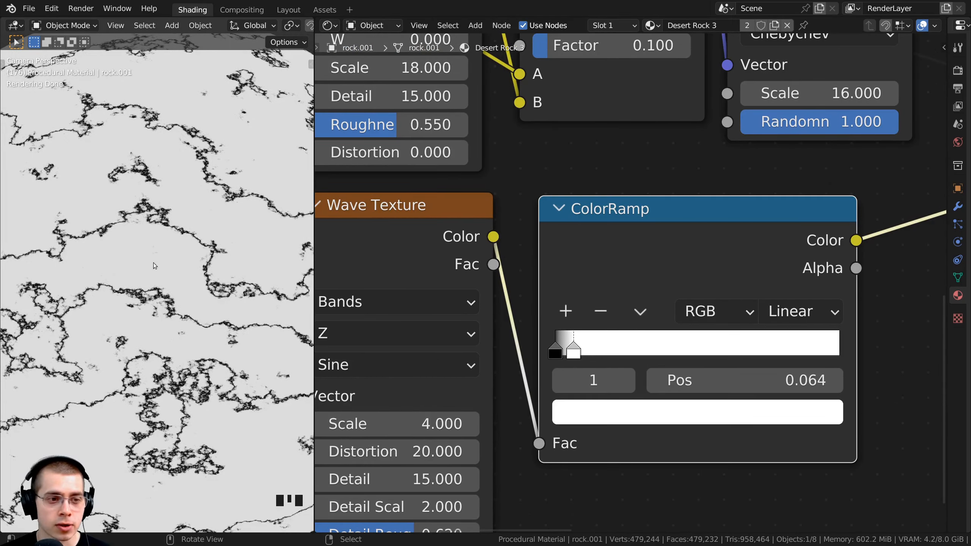
{"action": "scroll", "coordinate": [172, 291], "scroll_direction": "down", "scroll_amount": 4}
{"action": "middle_click_drag", "start_coordinate": [576, 348], "coordinate": [572, 353]}
{"action": "left_click_drag", "start_coordinate": [571, 352], "coordinate": [570, 353]}
{"action": "key", "text": "ctrl+s"}
{"action": "scroll", "coordinate": [596, 289], "scroll_direction": "down", "scroll_amount": 5}
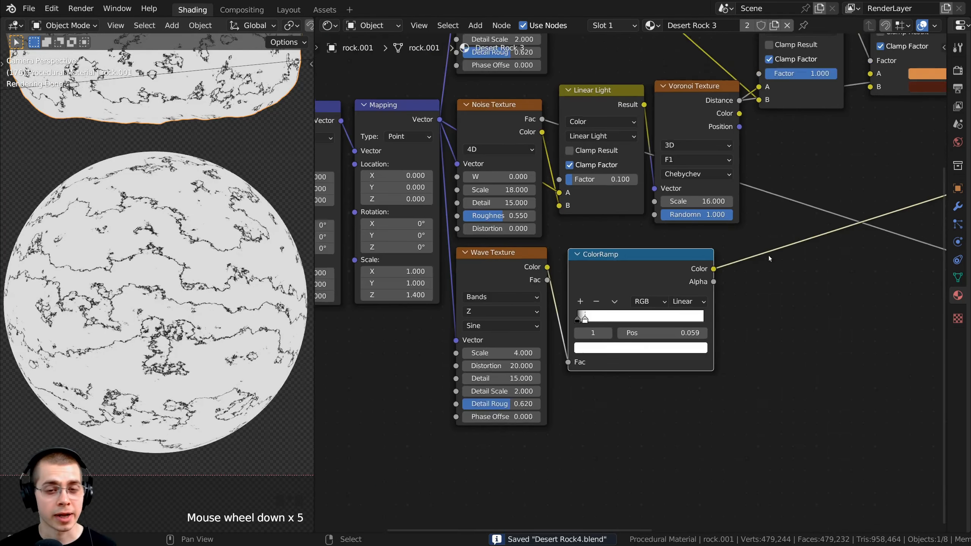
- Duplicate the Bump node and insert the copy between the first Bump and the Principled BSDF's Normal input
{"action": "middle_click_drag", "start_coordinate": [661, 283], "coordinate": [440, 282]}
{"action": "middle_click_drag", "start_coordinate": [873, 247], "coordinate": [729, 232]}
{"action": "left_click_drag", "start_coordinate": [729, 228], "coordinate": [699, 231]}
{"action": "key", "text": "shift+d"}
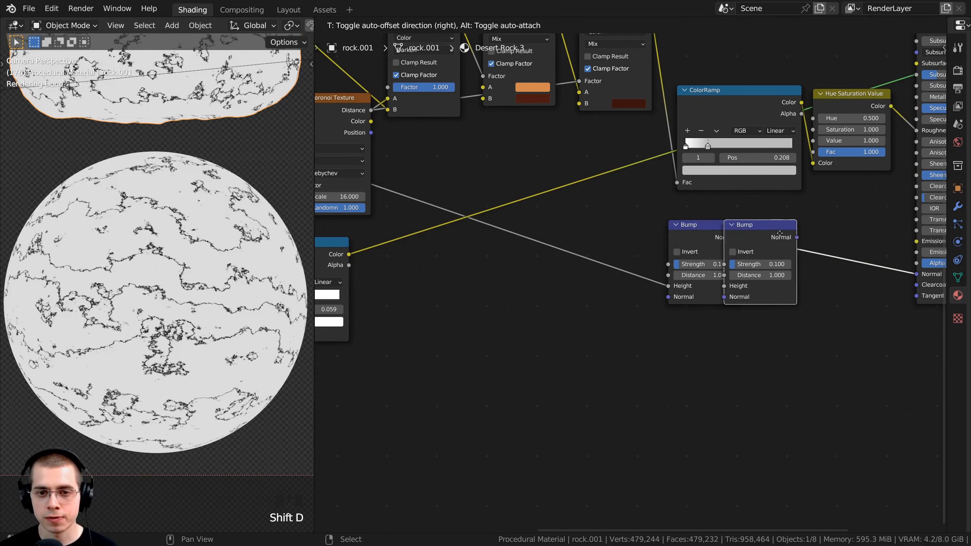
{"action": "left_click", "coordinate": [809, 240]}
{"action": "left_click_drag", "start_coordinate": [809, 240], "coordinate": [797, 239]}
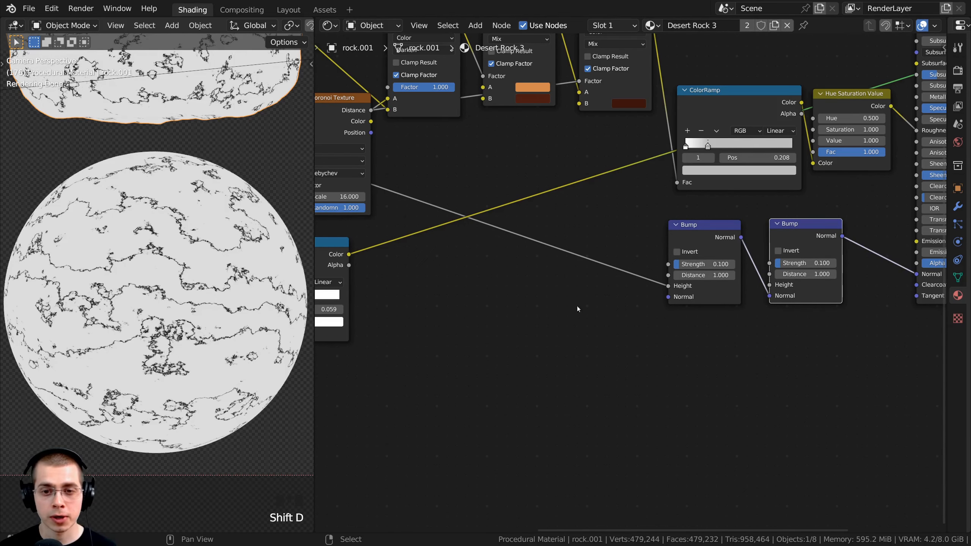
- Connect the Color output of the lower Wave Texture's ColorRamp to the second Bump node's Height input
{"action": "middle_click_drag", "start_coordinate": [577, 309], "coordinate": [631, 310]}
{"action": "middle_click_drag", "start_coordinate": [388, 256], "coordinate": [415, 261]}
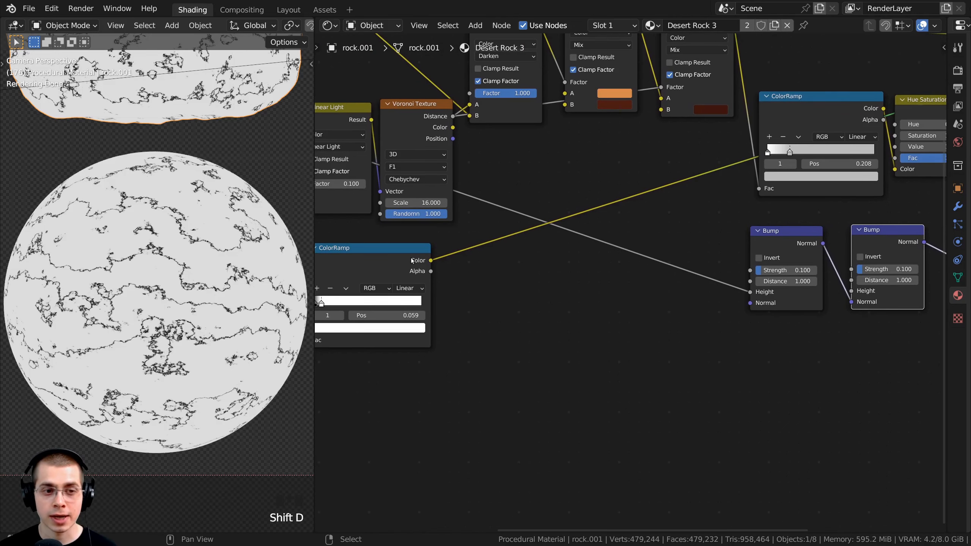
{"action": "left_click", "coordinate": [430, 260]}
{"action": "left_click_drag", "start_coordinate": [431, 260], "coordinate": [858, 291]}
{"action": "scroll", "coordinate": [803, 268], "scroll_direction": "up", "scroll_amount": 4}
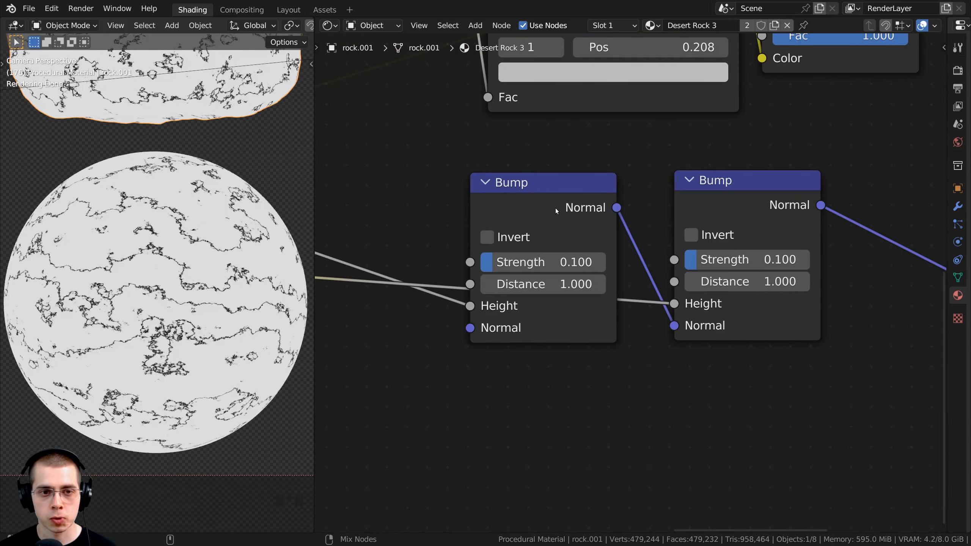
- Compare the previews of the first and second Bump nodes up close on the sphere
{"action": "left_click", "coordinate": [555, 208], "text": "ctrl+shift"}
{"action": "scroll", "coordinate": [191, 268], "scroll_direction": "up", "scroll_amount": 4}
{"action": "left_click", "coordinate": [744, 182], "text": "ctrl+shift"}
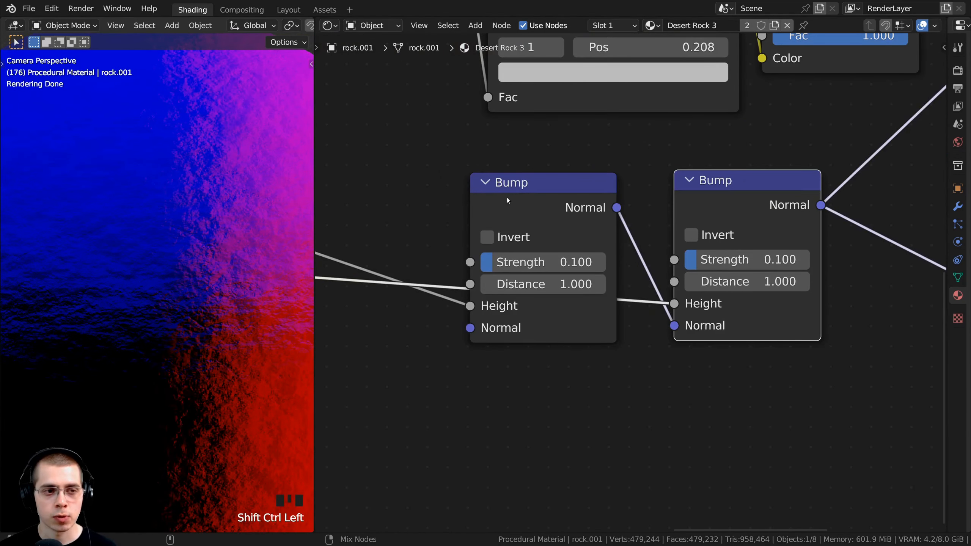
{"action": "left_click", "coordinate": [506, 197], "text": "ctrl+shift"}
{"action": "left_click", "coordinate": [727, 201], "text": "ctrl+shift"}
- Raise the second Bump node's Strength to 0.6, checking its preview against the first Bump node
{"action": "mouse_move", "coordinate": [749, 260]}
{"action": "left_mouse_down"}
{"action": "mouse_move", "coordinate": [775, 260]}
{"action": "mouse_move", "coordinate": [734, 259]}
{"action": "mouse_move", "coordinate": [742, 259]}
{"action": "left_mouse_up"}
{"action": "left_click", "coordinate": [697, 196], "text": "ctrl+shift"}
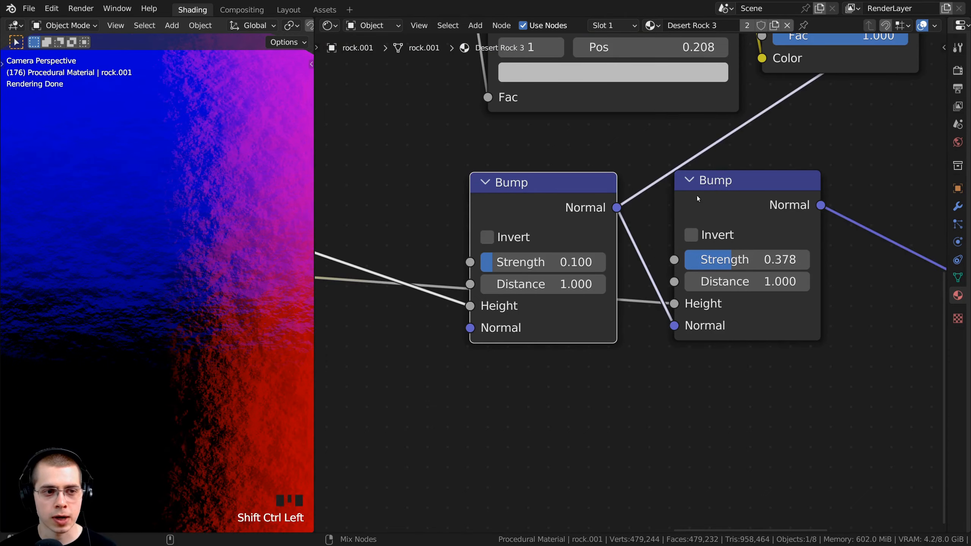
{"action": "left_click", "coordinate": [593, 197], "text": "ctrl+shift"}
{"action": "scroll", "coordinate": [176, 230], "scroll_direction": "down", "scroll_amount": 3}
{"action": "scroll", "coordinate": [726, 268], "scroll_direction": "up", "scroll_amount": 1}
{"action": "middle_click_drag", "start_coordinate": [746, 264], "coordinate": [701, 269], "text": "shift"}
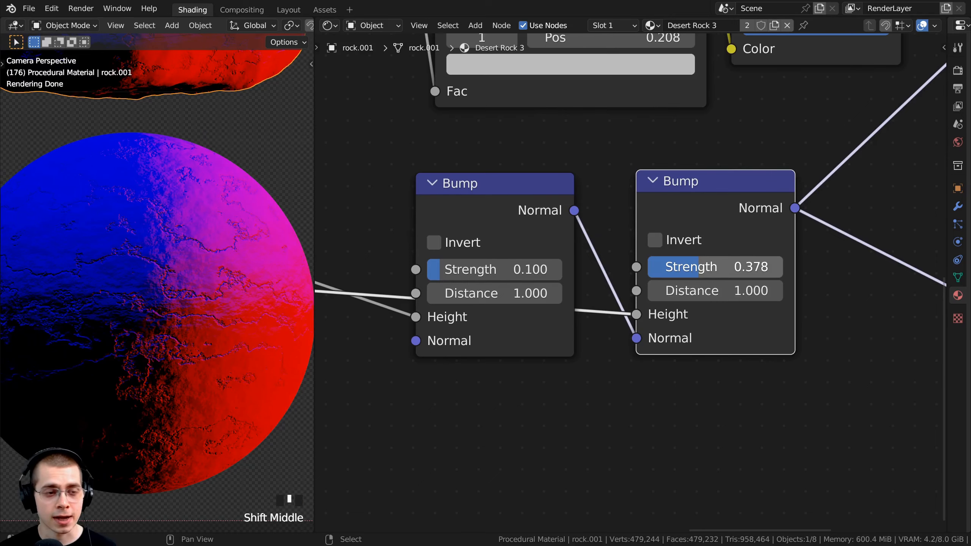
{"action": "left_click", "coordinate": [700, 267]}
{"action": "type", "text": "."}
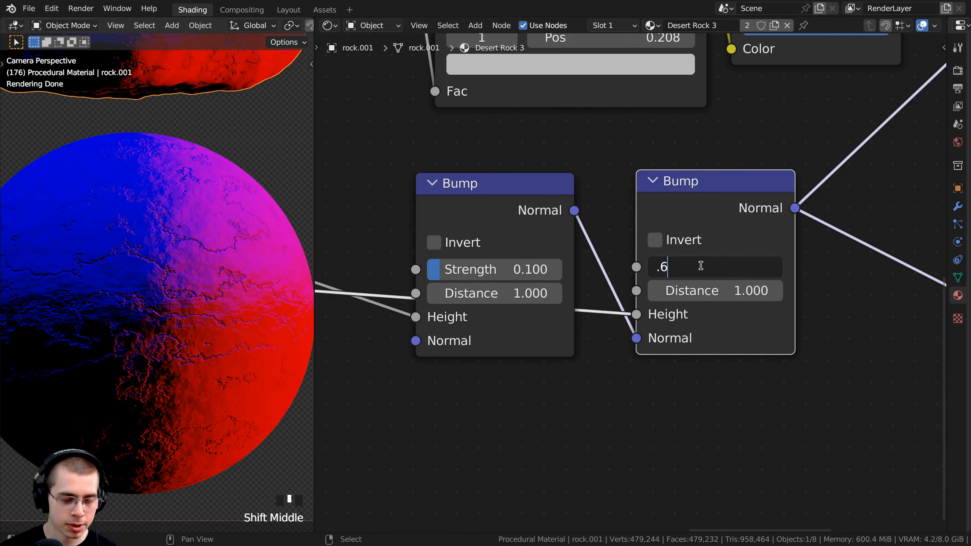
{"action": "type", "text": "6"}
{"action": "left_click", "coordinate": [701, 265]}
{"action": "scroll", "coordinate": [153, 306], "scroll_direction": "down", "scroll_amount": 1}
{"action": "scroll", "coordinate": [762, 227], "scroll_direction": "down", "scroll_amount": 2}
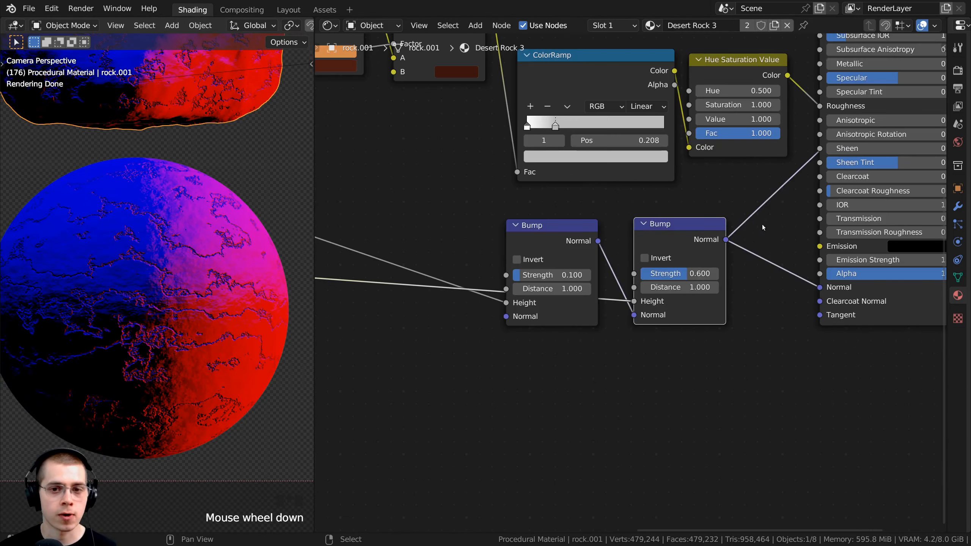
- Return the preview to the Principled BSDF and inspect the layered bump detail on the rock and sphere
{"action": "scroll", "coordinate": [762, 227], "scroll_direction": "down", "scroll_amount": 7}
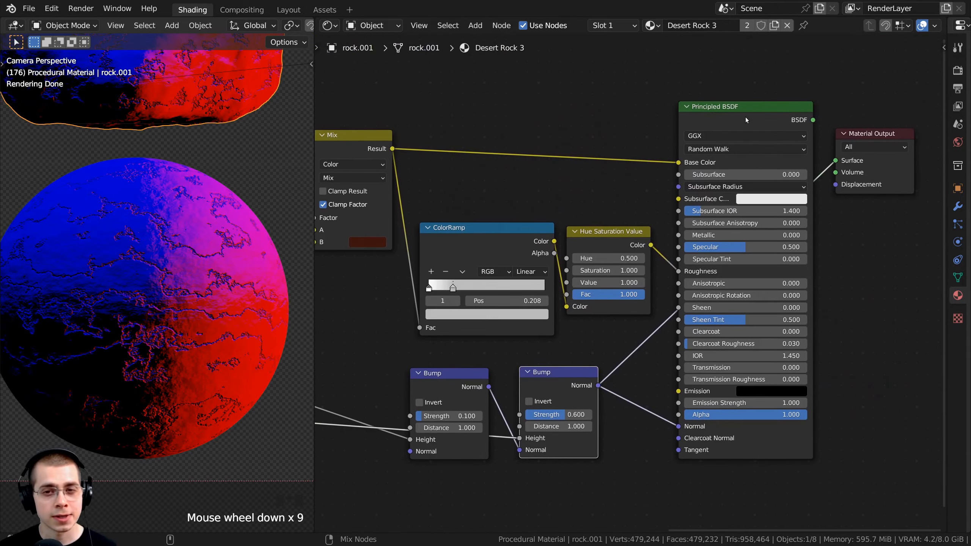
{"action": "left_click", "coordinate": [744, 117], "text": "ctrl+shift"}
{"action": "middle_click_drag", "start_coordinate": [165, 115], "coordinate": [167, 225], "text": "shift"}
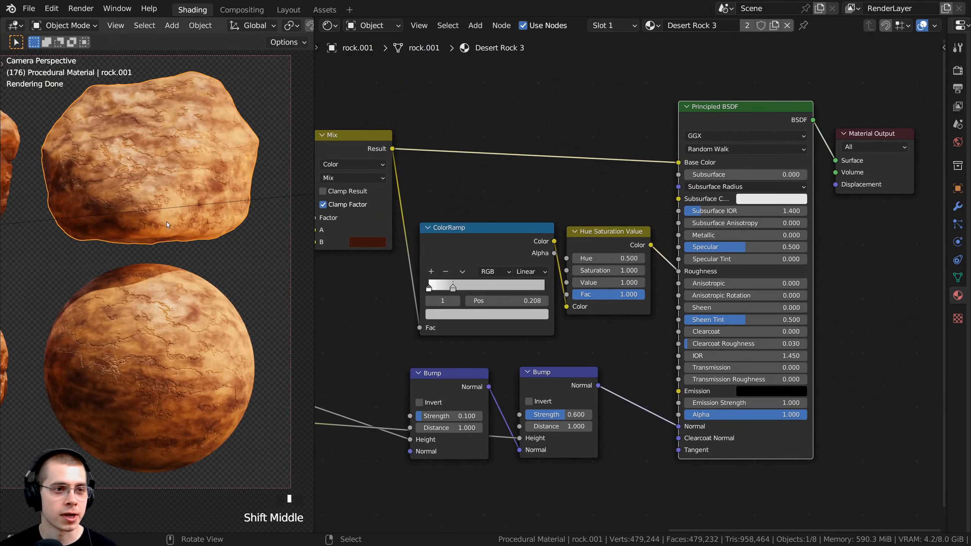
{"action": "scroll", "coordinate": [167, 225], "scroll_direction": "up", "scroll_amount": 2}
{"action": "scroll", "coordinate": [557, 368], "scroll_direction": "down", "scroll_amount": 2}
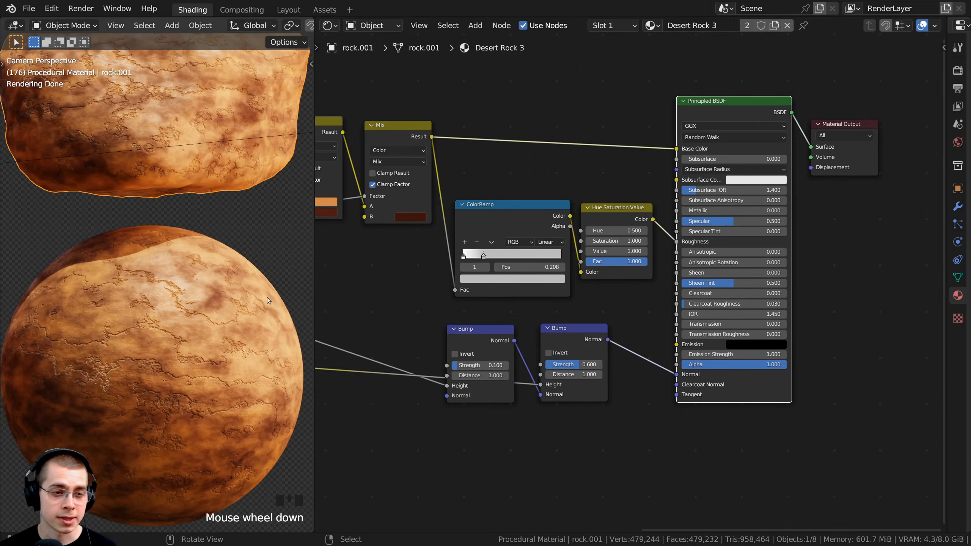
{"action": "scroll", "coordinate": [268, 300], "scroll_direction": "down", "scroll_amount": 2}
{"action": "middle_click_drag", "start_coordinate": [95, 291], "coordinate": [122, 305], "text": "shift"}
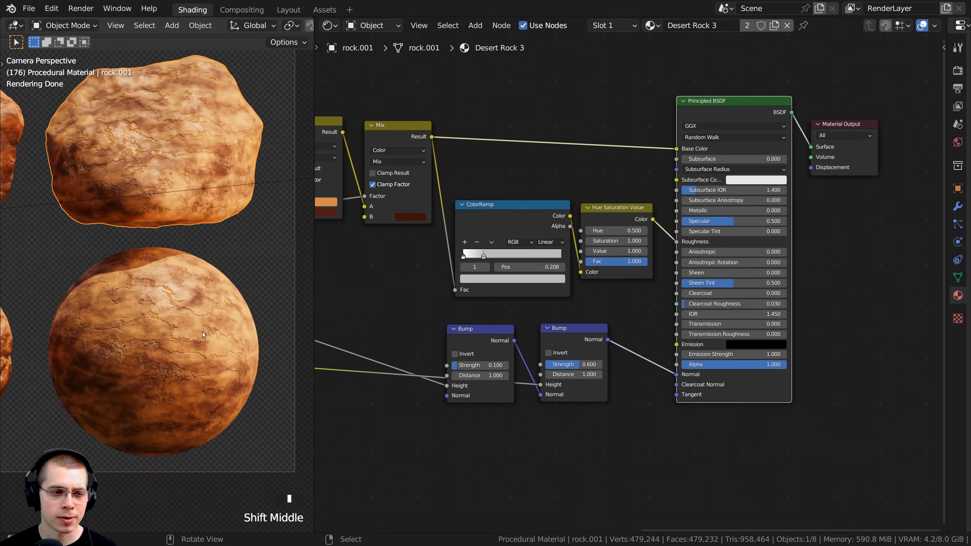
{"action": "scroll", "coordinate": [406, 350], "scroll_direction": "down", "scroll_amount": 1}
{"action": "middle_click_drag", "start_coordinate": [425, 346], "coordinate": [679, 329], "text": "shift"}
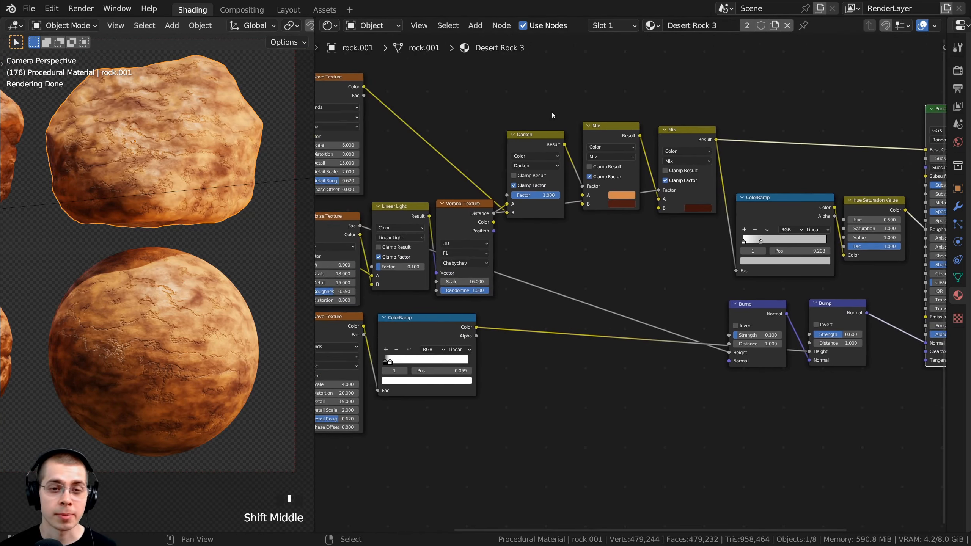
- Connect the Darken node's Result to the Material Output's Displacement input and restore the Principled BSDF as the surface shader
{"action": "left_click", "coordinate": [531, 141]}
{"action": "left_click", "coordinate": [533, 138], "text": "ctrl+shift"}
{"action": "middle_click_drag", "start_coordinate": [548, 143], "coordinate": [409, 157], "text": "shift"}
{"action": "left_click_drag", "start_coordinate": [391, 144], "coordinate": [867, 166]}
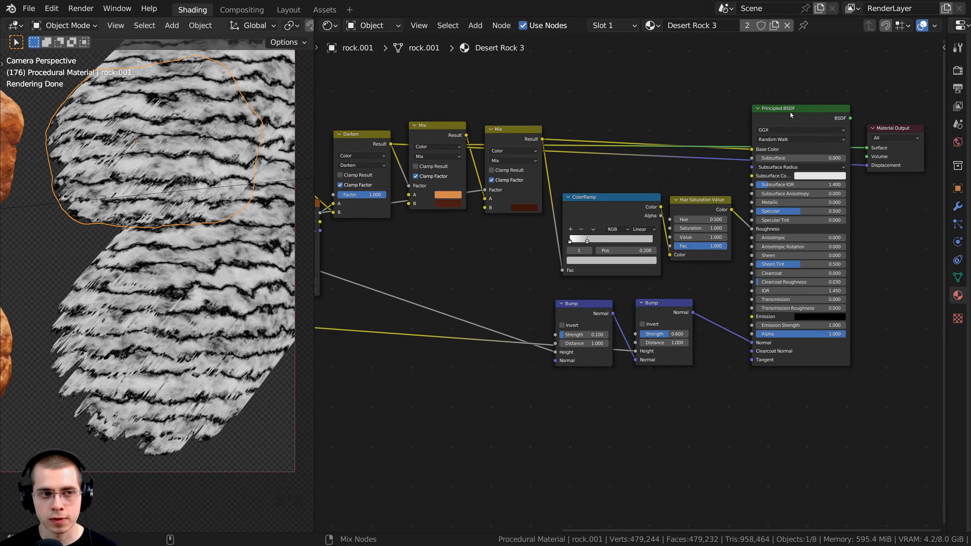
{"action": "left_click", "coordinate": [790, 112], "text": "ctrl+shift"}
{"action": "middle_click_drag", "start_coordinate": [469, 320], "coordinate": [719, 360]}
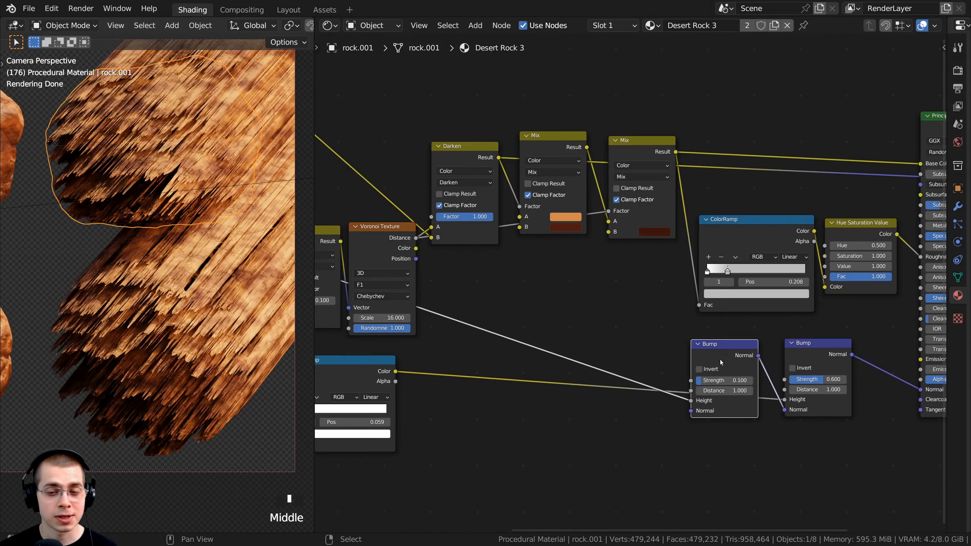
{"action": "key", "text": "g"}
{"action": "right_click", "coordinate": [714, 299]}
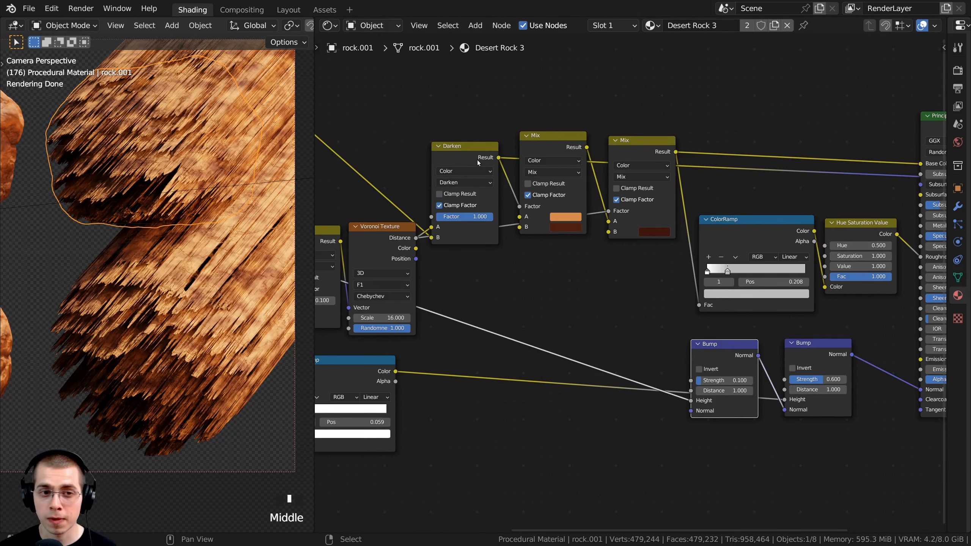
{"action": "left_click_drag", "start_coordinate": [498, 158], "coordinate": [915, 183]}
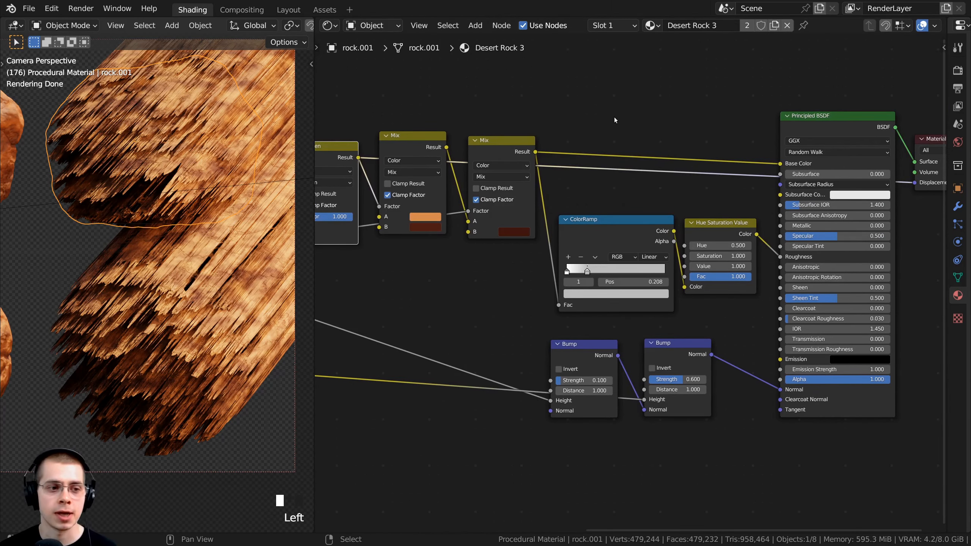
- Insert a Displacement node into the link between the Darken node and the Material Output, and place it below the Principled BSDF
{"action": "key", "text": "shift+a"}
{"action": "type", "text": "dis"}
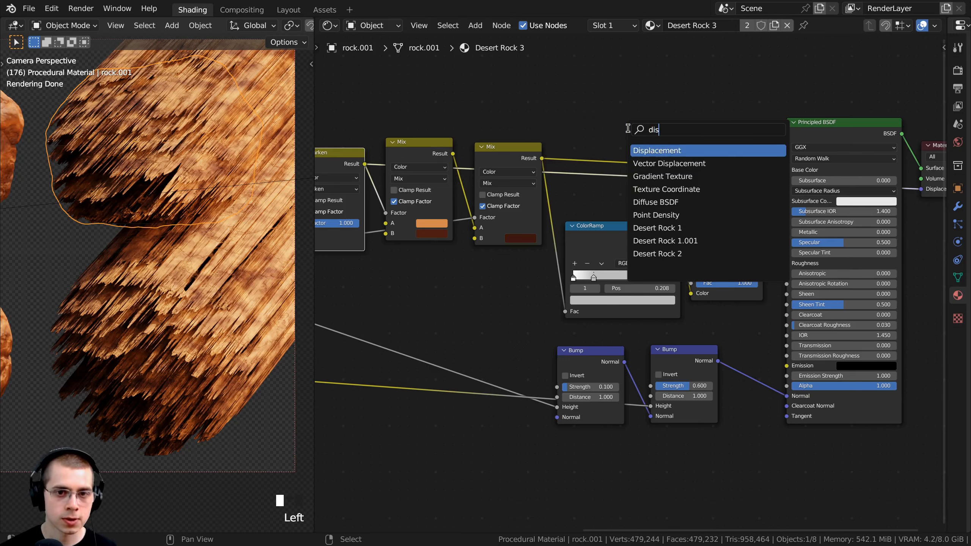
{"action": "left_click", "coordinate": [650, 150]}
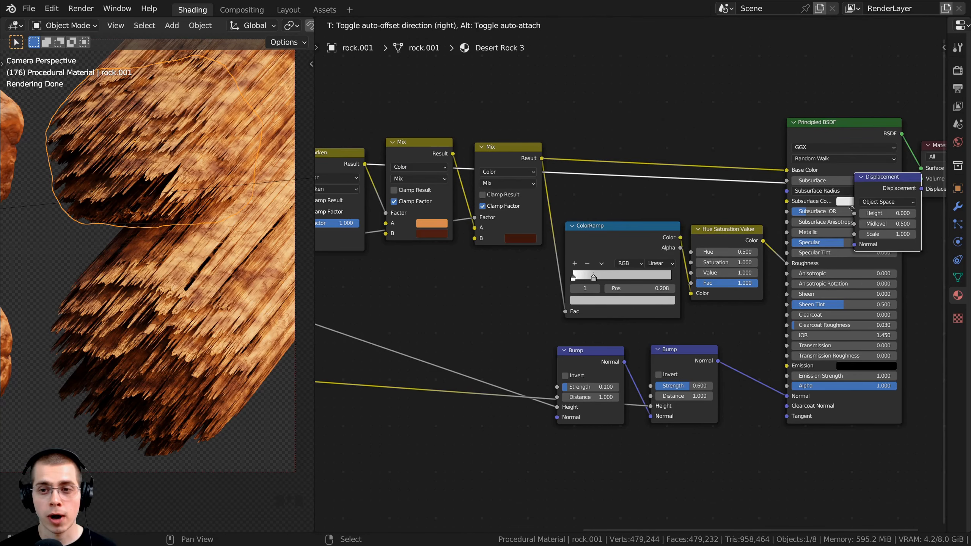
{"action": "left_click", "coordinate": [660, 209]}
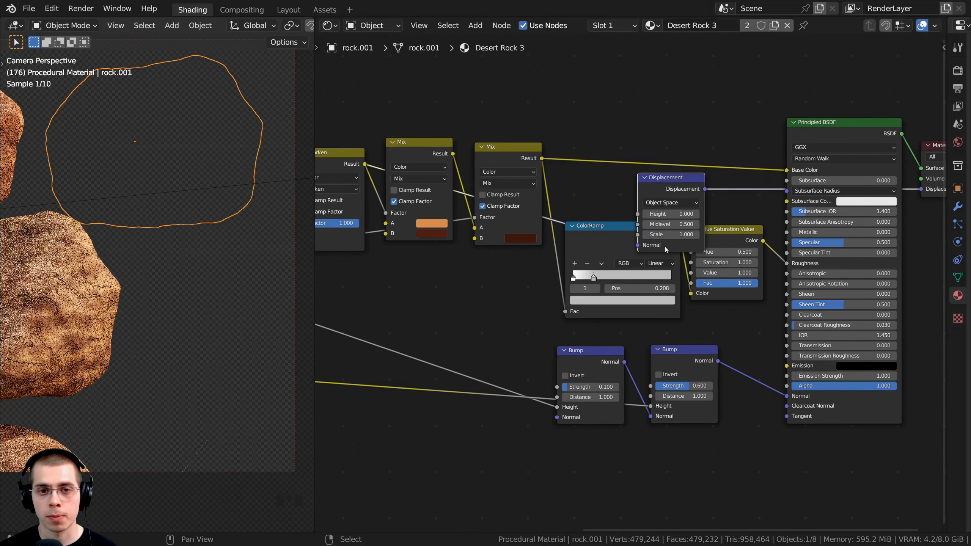
{"action": "middle_click_drag", "start_coordinate": [664, 247], "coordinate": [636, 222]}
{"action": "left_click_drag", "start_coordinate": [647, 169], "coordinate": [853, 427]}
{"action": "key", "text": "a"}
{"action": "middle_click_drag", "start_coordinate": [599, 299], "coordinate": [630, 264]}
{"action": "scroll", "coordinate": [630, 264], "scroll_direction": "down", "scroll_amount": 2}
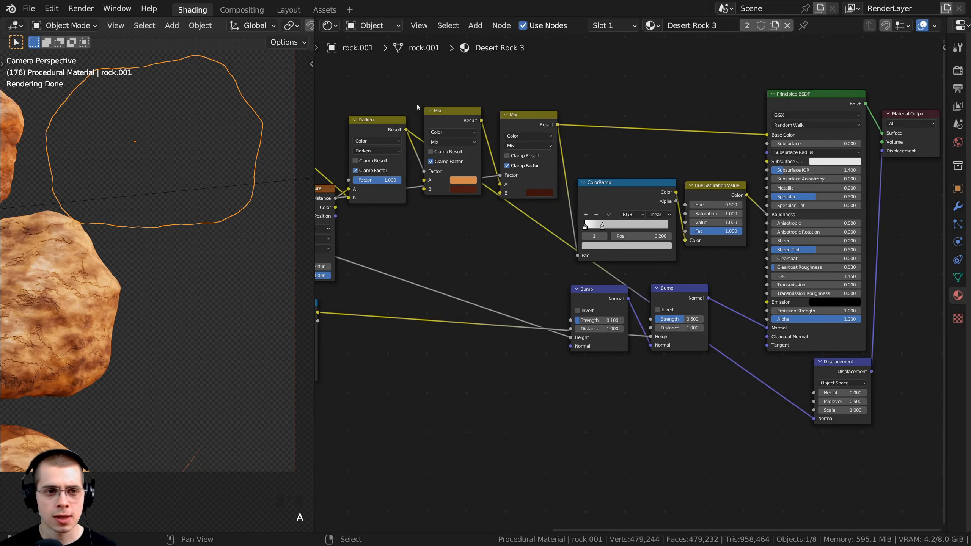
{"action": "middle_click_drag", "start_coordinate": [612, 330], "coordinate": [600, 327]}
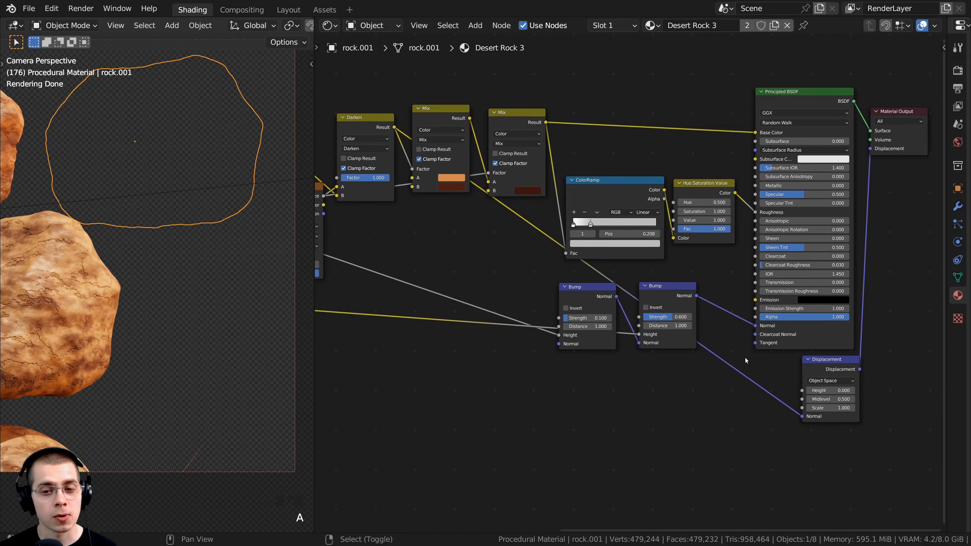
- Add a reroute point to the link feeding the Displacement node and move it down, clear of the Bump nodes
{"action": "right_click_drag", "start_coordinate": [735, 345], "coordinate": [659, 402], "text": "ctrl"}
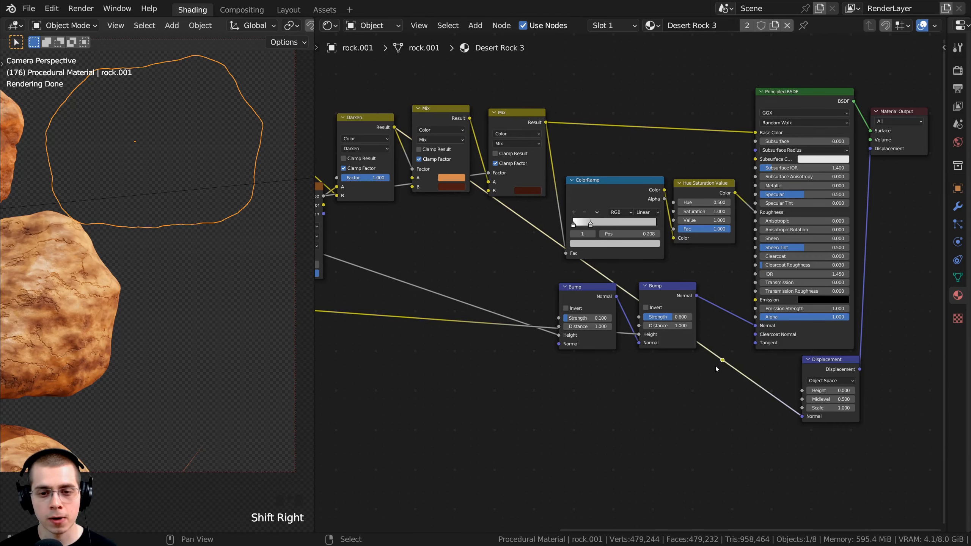
{"action": "key", "text": "g"}
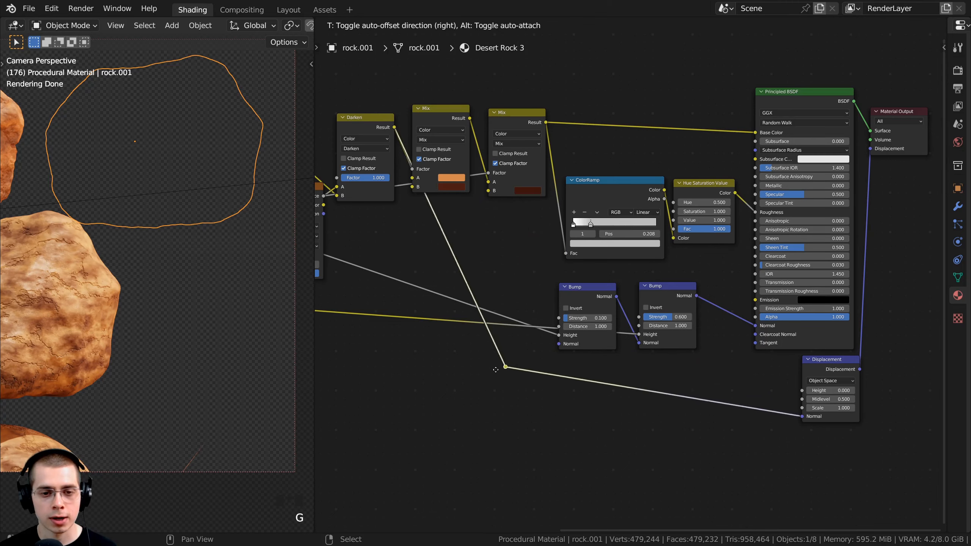
{"action": "left_click", "coordinate": [442, 406]}
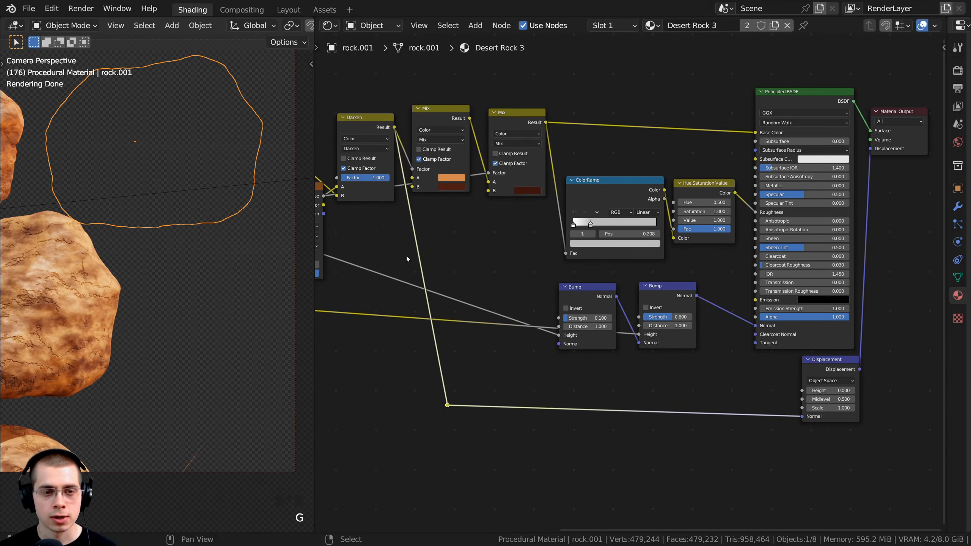
{"action": "middle_click_drag", "start_coordinate": [780, 419], "coordinate": [744, 416]}
{"action": "key", "text": "a"}
{"action": "key", "text": "a"}
{"action": "middle_click_drag", "start_coordinate": [617, 390], "coordinate": [613, 367]}
{"action": "scroll", "coordinate": [178, 297], "scroll_direction": "down", "scroll_amount": 2}
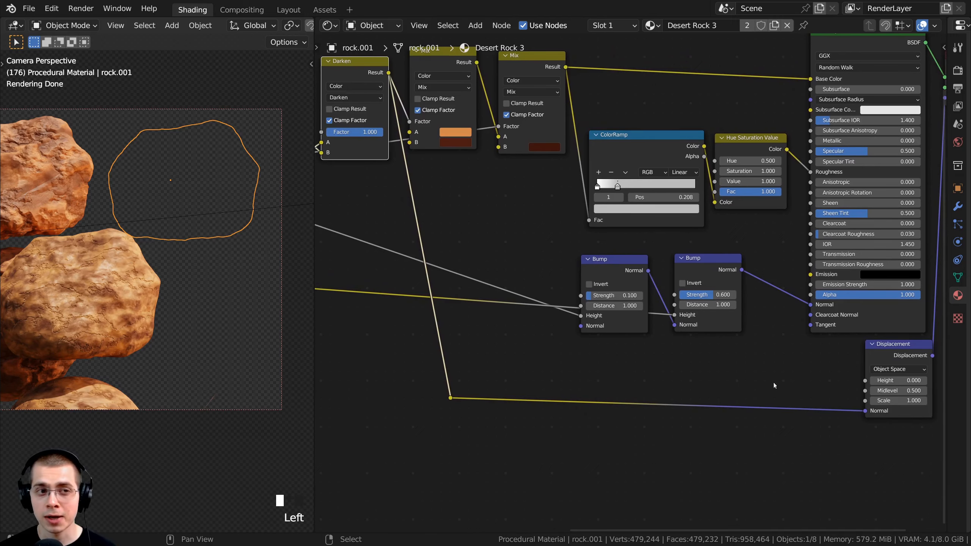
- Move the incoming link on the Displacement node from its Normal input to its Height input
{"action": "scroll", "coordinate": [773, 384], "scroll_direction": "up", "scroll_amount": 1}
{"action": "left_click_drag", "start_coordinate": [796, 436], "coordinate": [795, 398]}
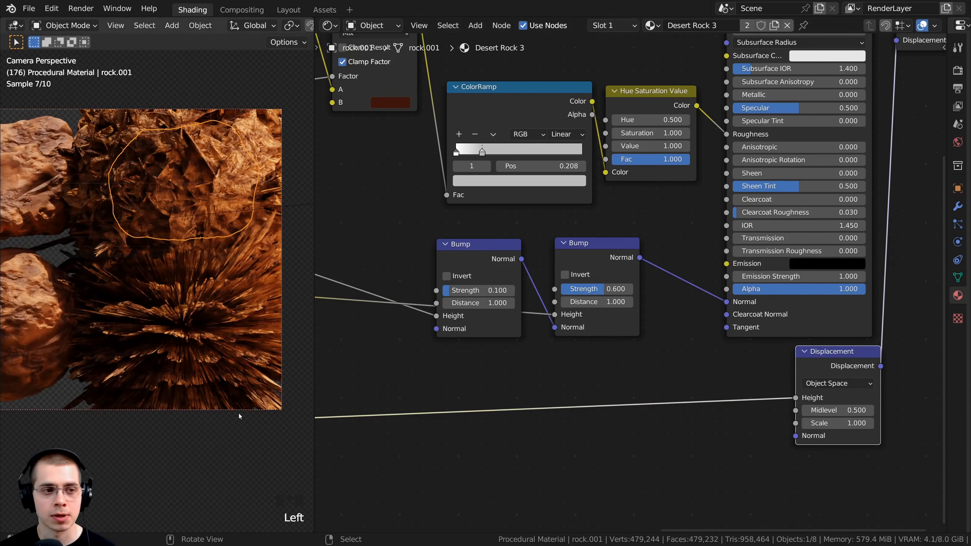
{"action": "scroll", "coordinate": [198, 286], "scroll_direction": "down", "scroll_amount": 1}
{"action": "middle_click_drag", "start_coordinate": [198, 286], "coordinate": [182, 288], "text": "shift"}
- Make sure the render engine is Cycles and set the material's displacement method to Displacement and Bump
{"action": "left_click_drag", "start_coordinate": [948, 226], "coordinate": [742, 216]}
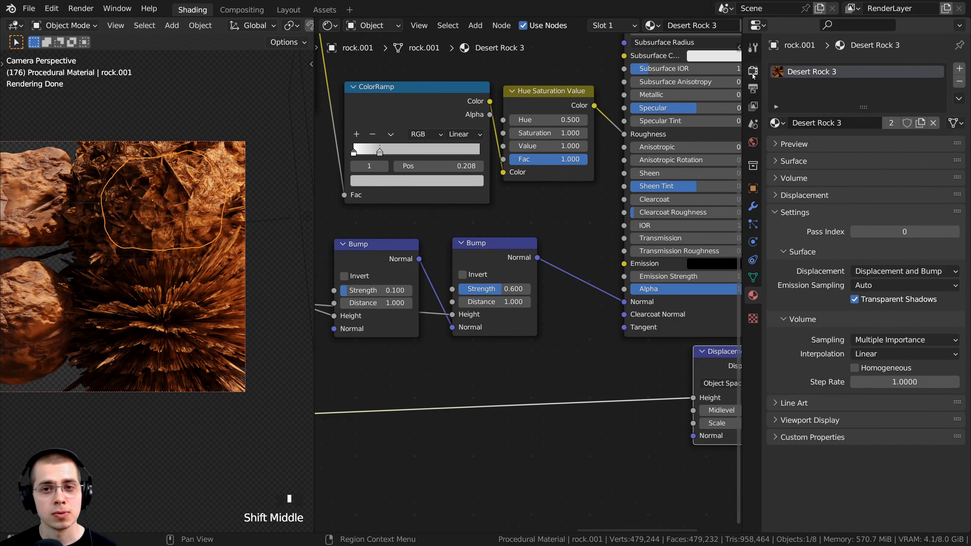
{"action": "left_click", "coordinate": [752, 73]}
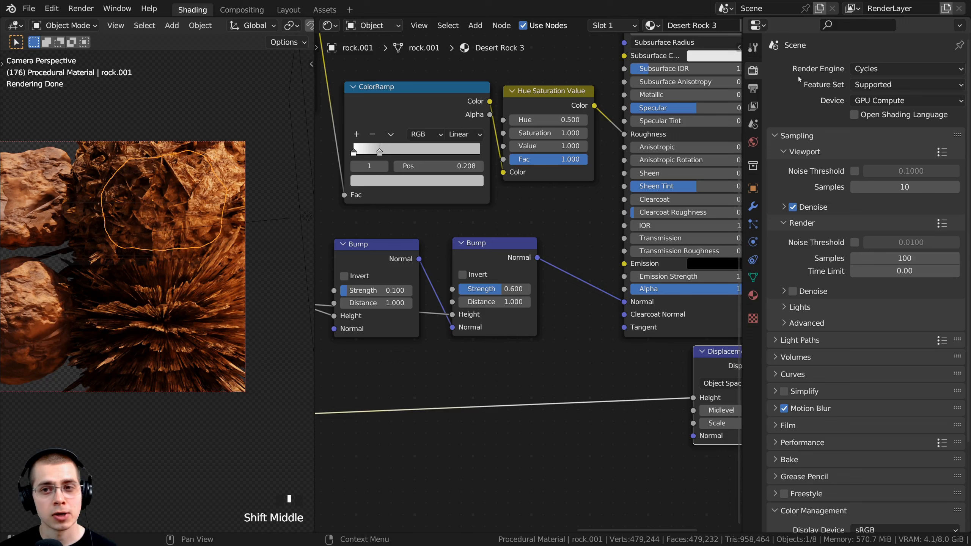
{"action": "left_click", "coordinate": [865, 70]}
{"action": "left_click", "coordinate": [868, 69]}
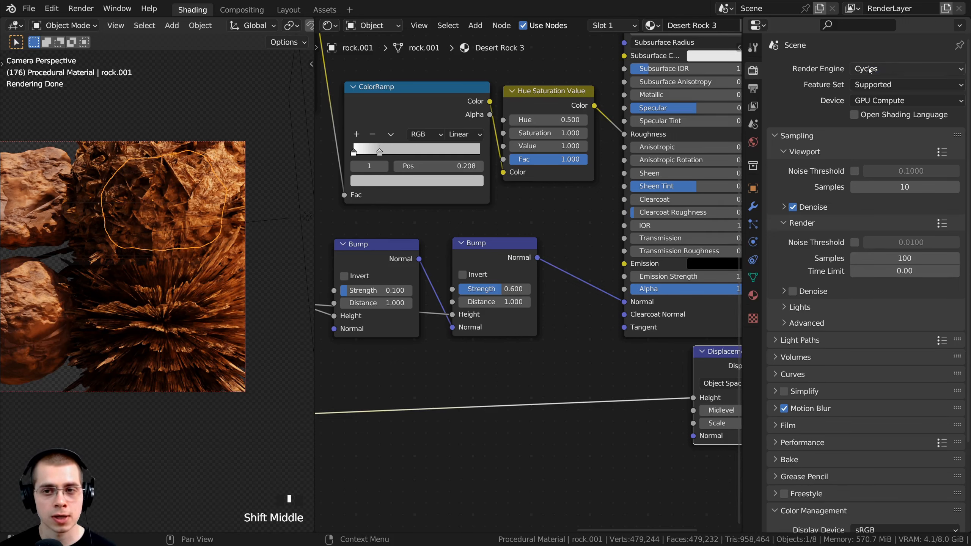
{"action": "left_click", "coordinate": [753, 296]}
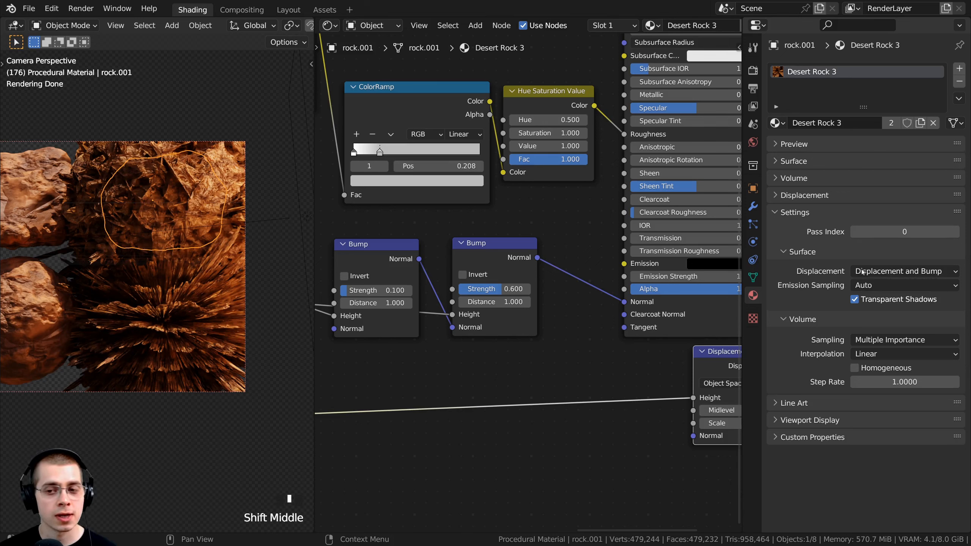
{"action": "left_click", "coordinate": [889, 272]}
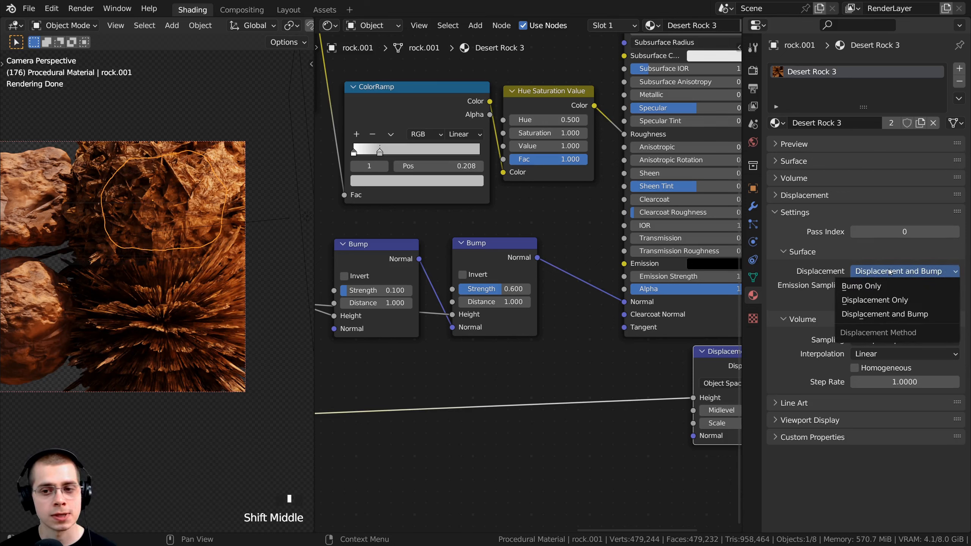
{"action": "left_click", "coordinate": [896, 317]}
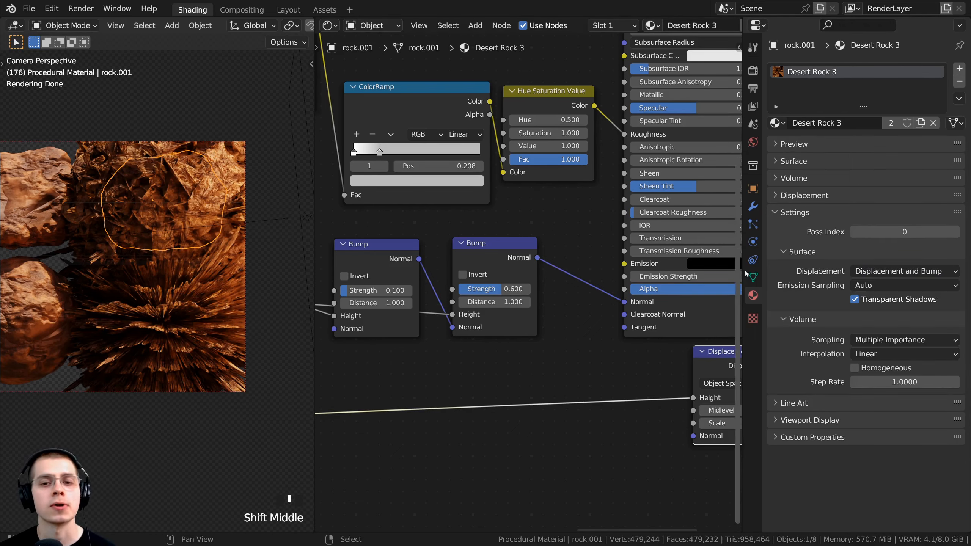
{"action": "left_click_drag", "start_coordinate": [742, 266], "coordinate": [944, 269]}
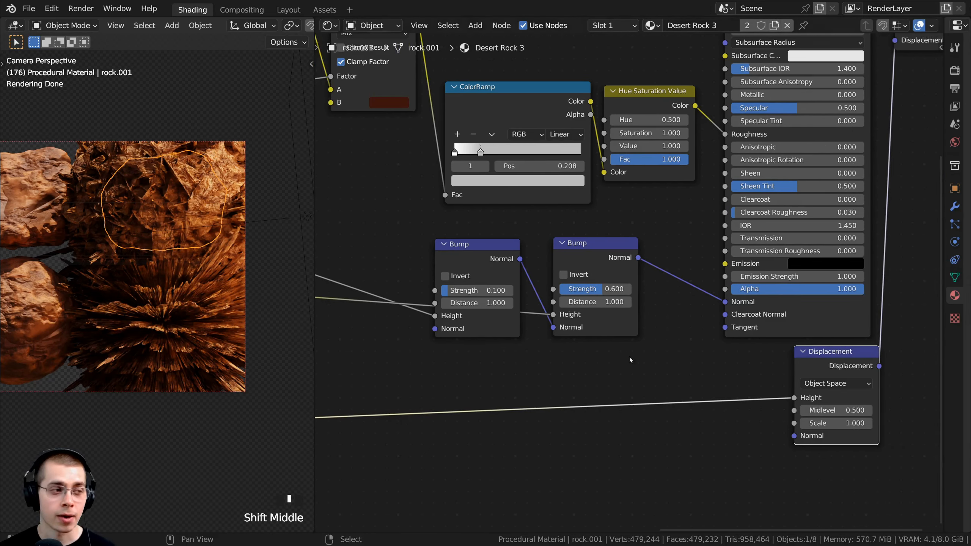
- Set the Displacement node's Scale to 0.008 and inspect the displaced surface on the sphere
{"action": "middle_click_drag", "start_coordinate": [644, 348], "coordinate": [393, 266], "text": "shift"}
{"action": "scroll", "coordinate": [587, 365], "scroll_direction": "up", "scroll_amount": 1}
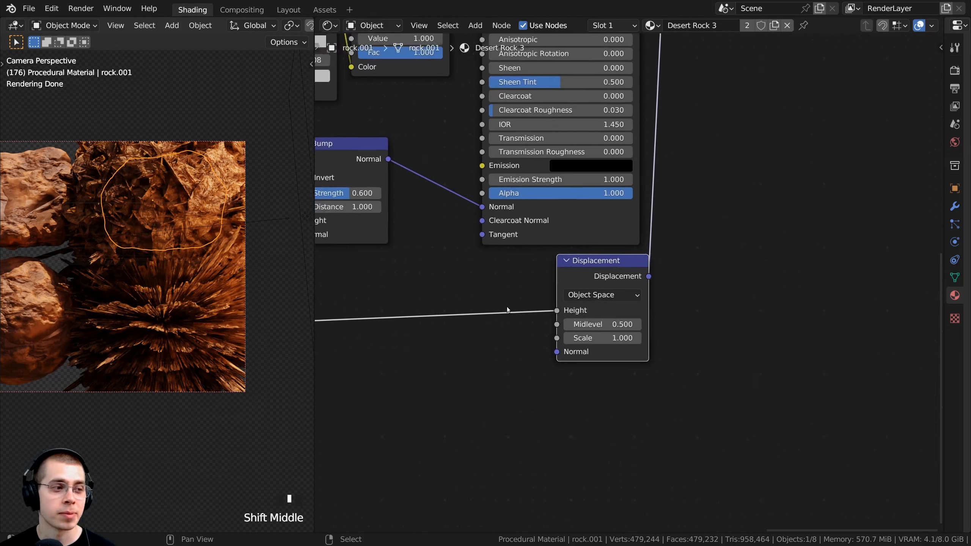
{"action": "left_click", "coordinate": [622, 343]}
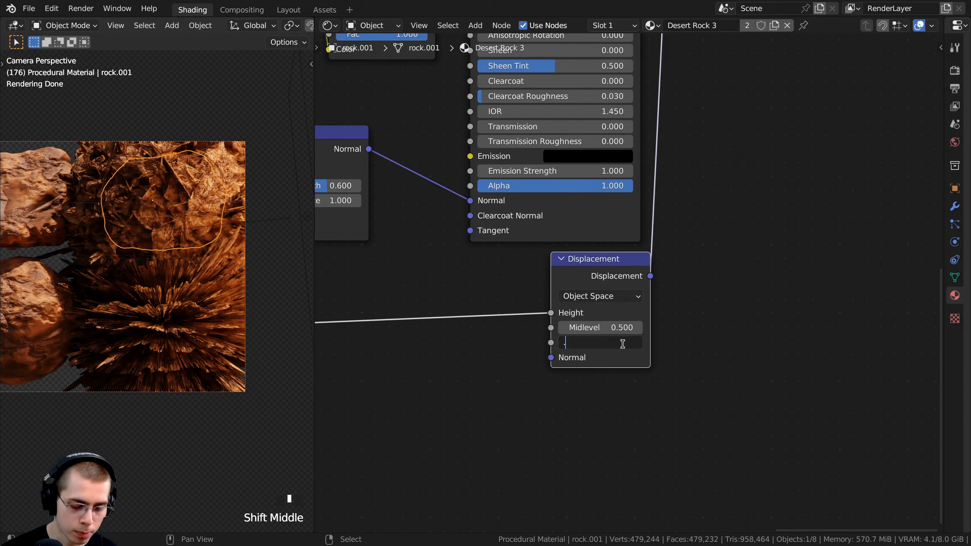
{"action": "key", "text": "Return"}
{"action": "middle_click_drag", "start_coordinate": [622, 344], "coordinate": [676, 359], "text": "shift"}
{"action": "scroll", "coordinate": [168, 267], "scroll_direction": "up", "scroll_amount": 4}
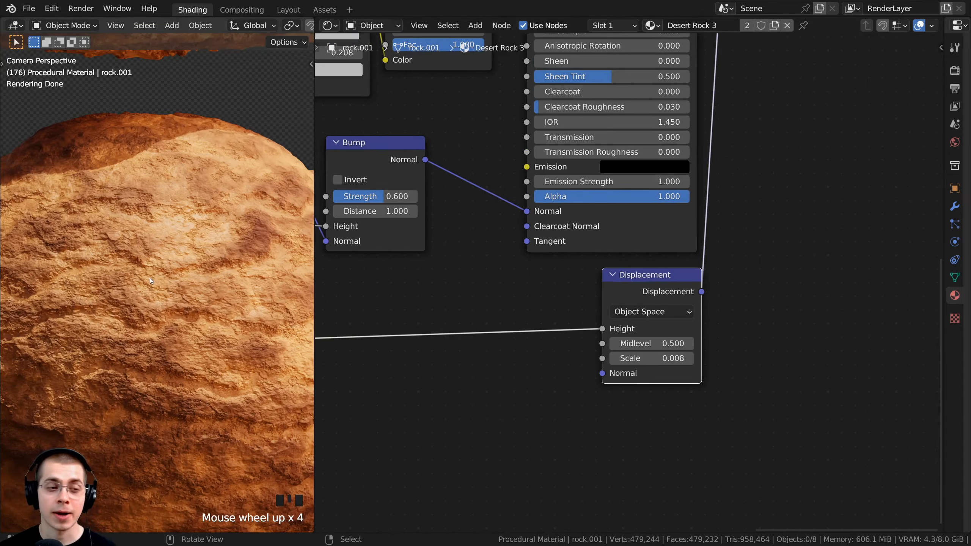
{"action": "scroll", "coordinate": [168, 267], "scroll_direction": "down", "scroll_amount": 3}
{"action": "middle_click_drag", "start_coordinate": [458, 291], "coordinate": [482, 315], "text": "shift"}
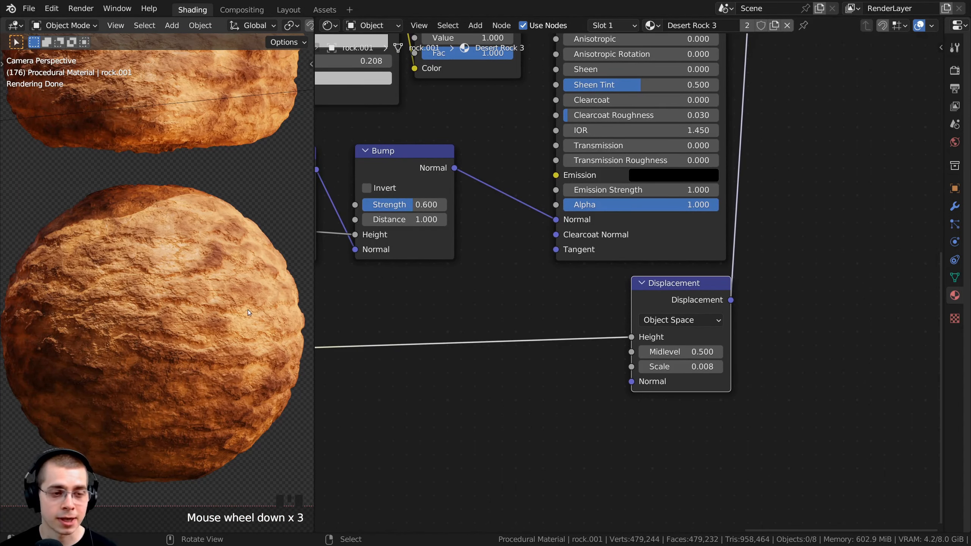
{"action": "scroll", "coordinate": [237, 307], "scroll_direction": "up", "scroll_amount": 2}
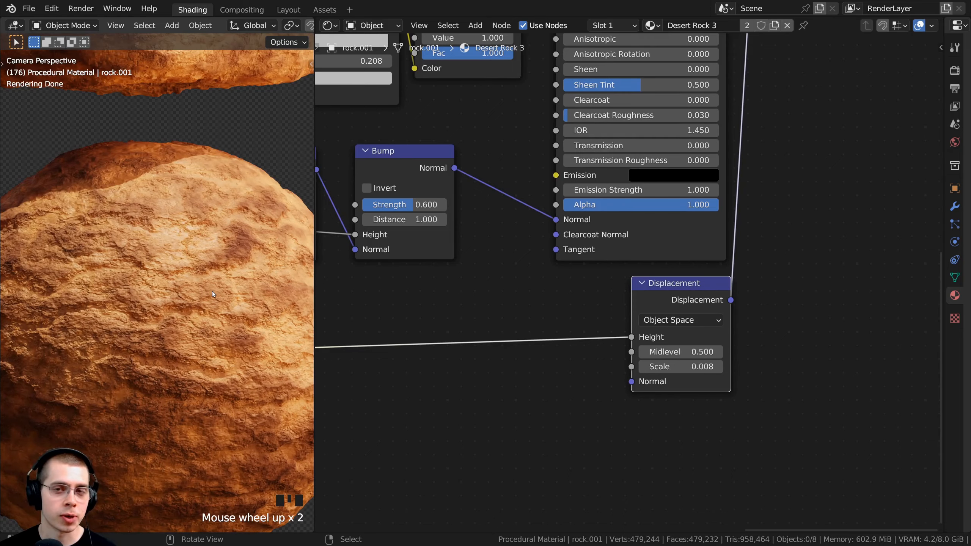
- Insert an Invert node on the link into the Displacement node's Height and inspect the result on the rock and sphere
{"action": "middle_click_drag", "start_coordinate": [513, 289], "coordinate": [564, 288]}
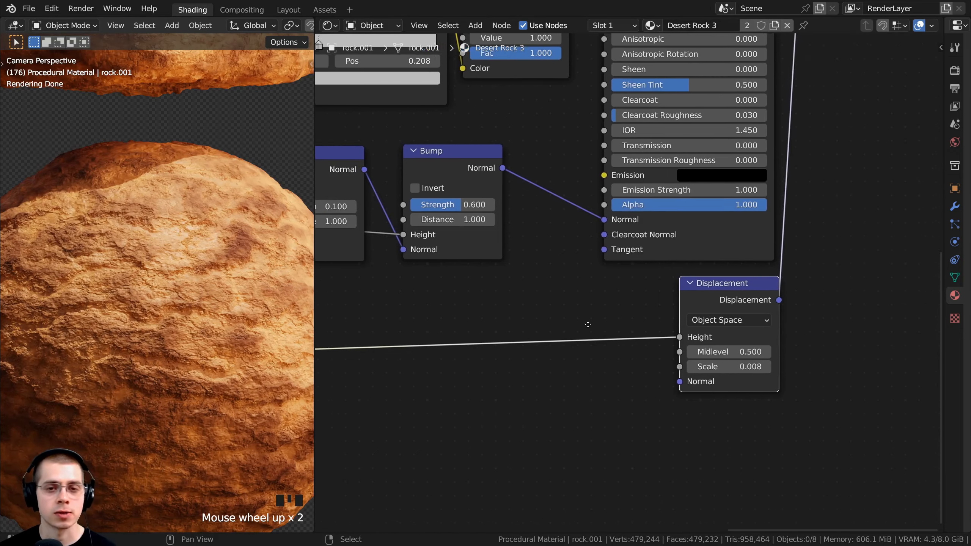
{"action": "key", "text": "shift+a"}
{"action": "left_click", "coordinate": [544, 279]}
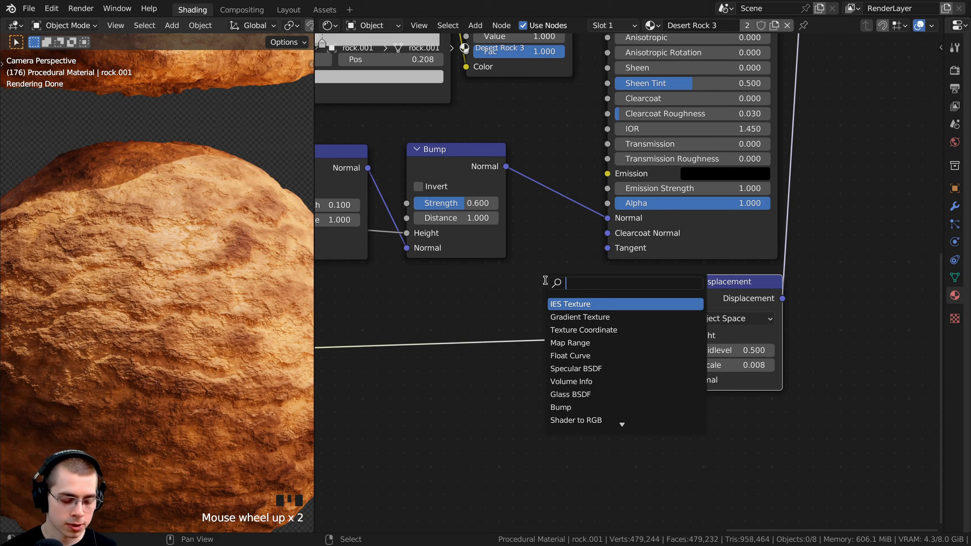
{"action": "type", "text": "in"}
{"action": "key", "text": "Return"}
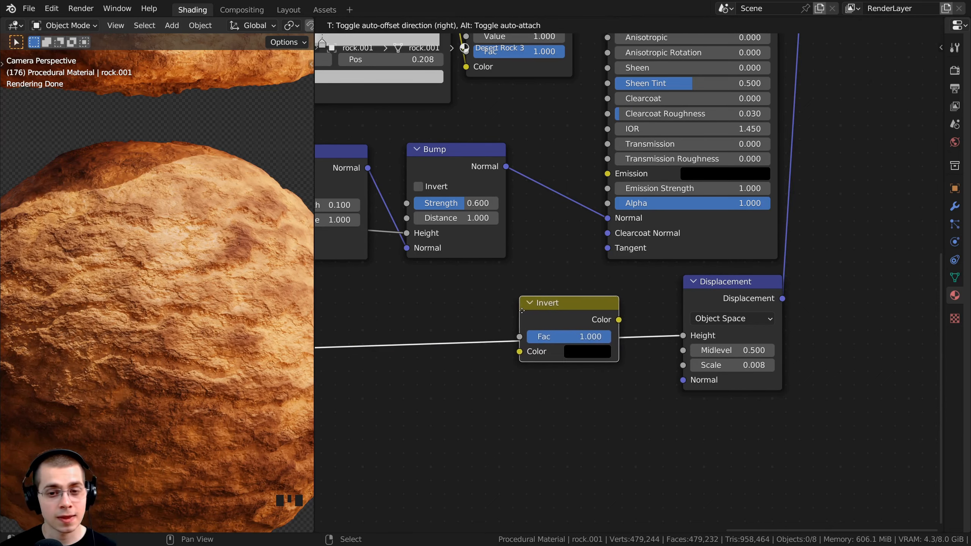
{"action": "left_click", "coordinate": [553, 304]}
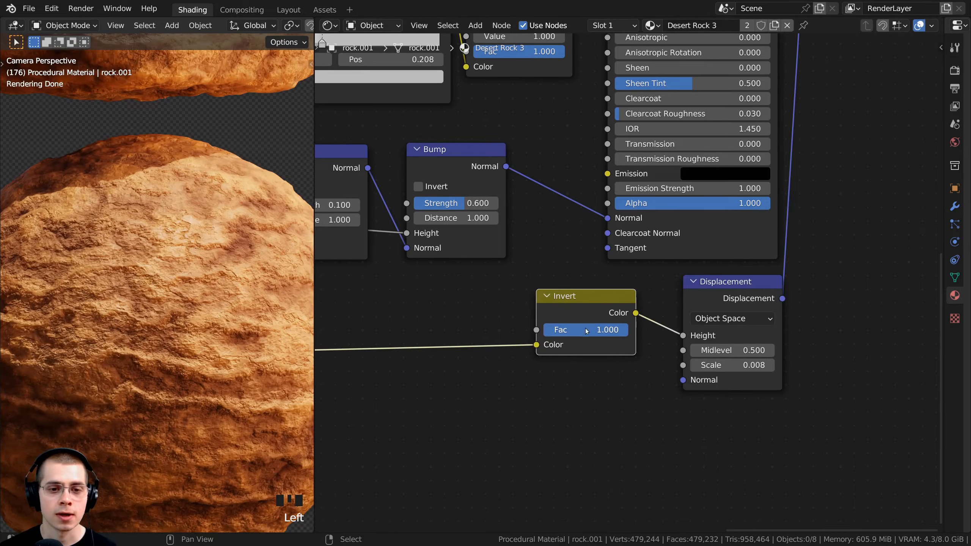
{"action": "scroll", "coordinate": [80, 308], "scroll_direction": "up", "scroll_amount": 2}
{"action": "scroll", "coordinate": [255, 323], "scroll_direction": "down", "scroll_amount": 4}
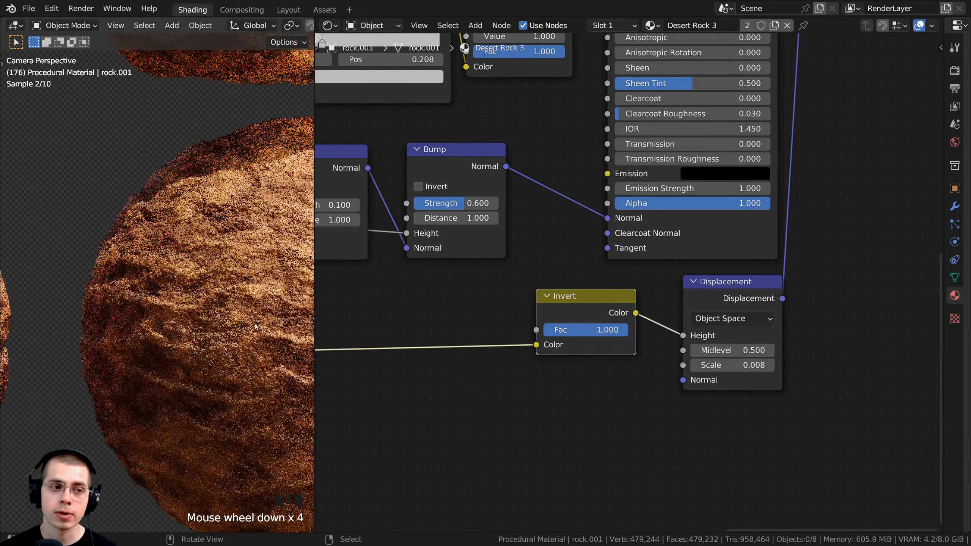
{"action": "middle_click_drag", "start_coordinate": [255, 323], "coordinate": [191, 321], "text": "shift"}
{"action": "scroll", "coordinate": [186, 304], "scroll_direction": "down", "scroll_amount": 1}
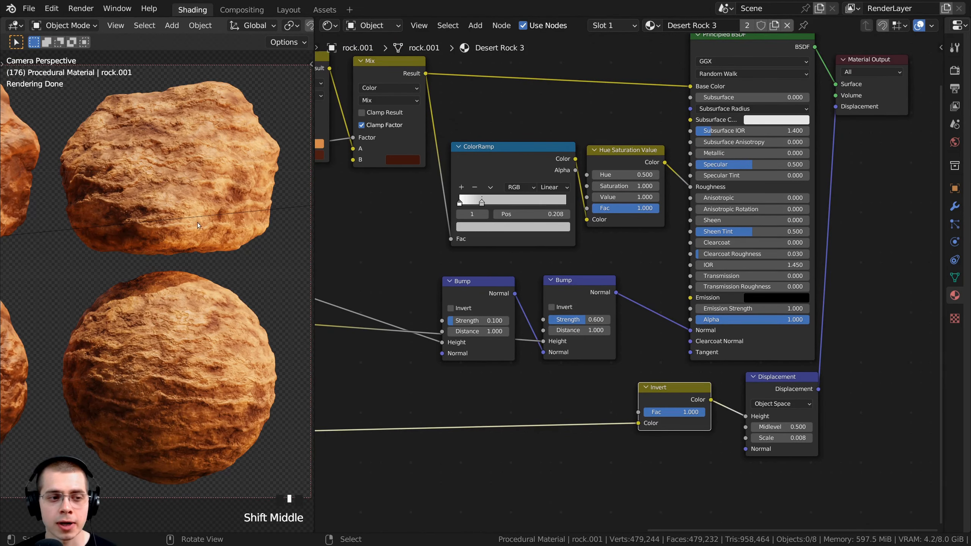
{"action": "scroll", "coordinate": [472, 281], "scroll_direction": "down", "scroll_amount": 1}
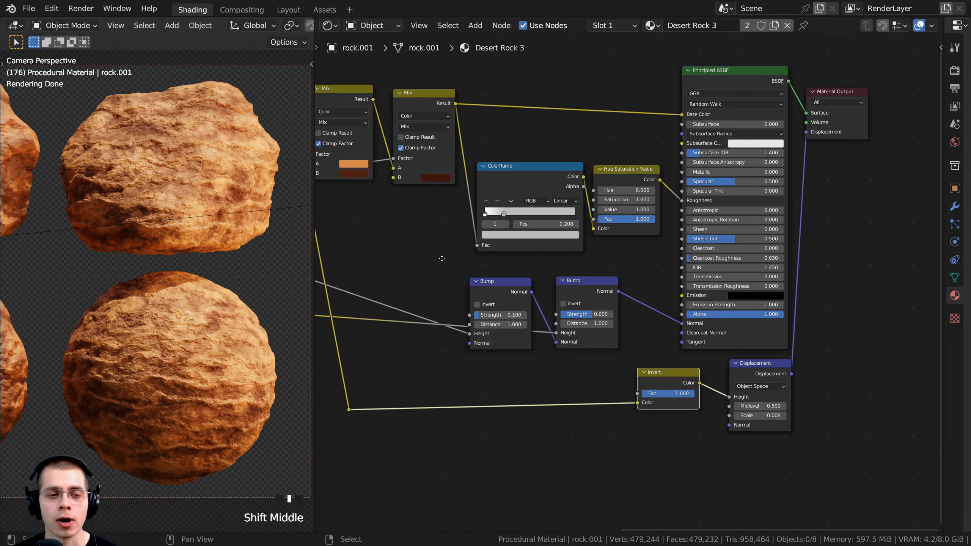
- Insert an RGB Curves node on the link from the upper Wave Texture's Color to the Darken node
{"action": "middle_click_drag", "start_coordinate": [453, 266], "coordinate": [564, 321], "text": "shift"}
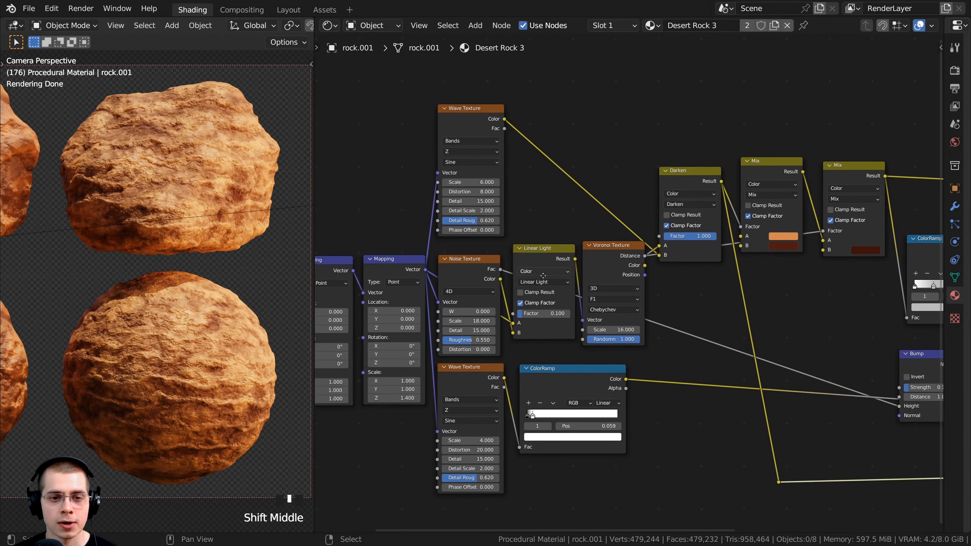
{"action": "scroll", "coordinate": [531, 253], "scroll_direction": "up", "scroll_amount": 1}
{"action": "middle_click_drag", "start_coordinate": [533, 252], "coordinate": [552, 266], "text": "shift"}
{"action": "key", "text": "shift+a"}
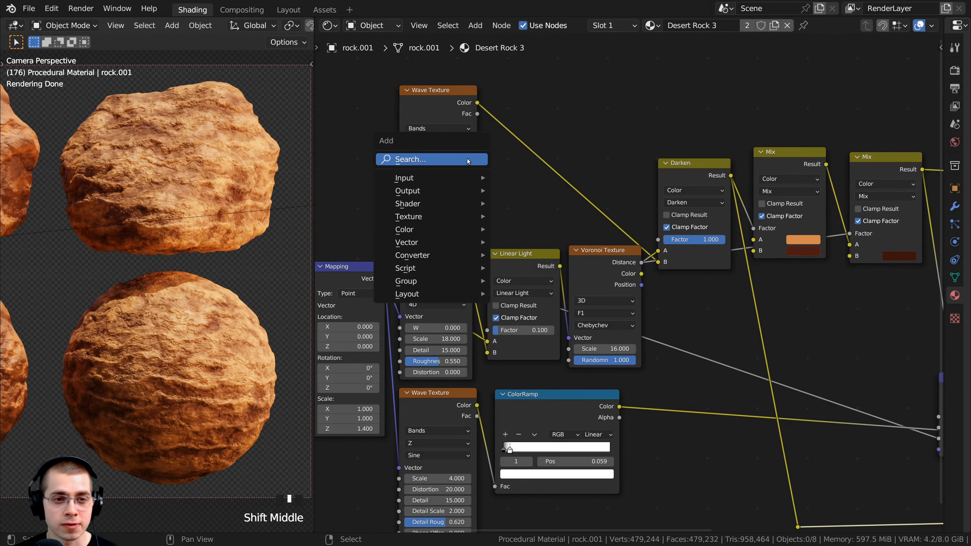
{"action": "left_click", "coordinate": [467, 160]}
{"action": "type", "text": "rgb"}
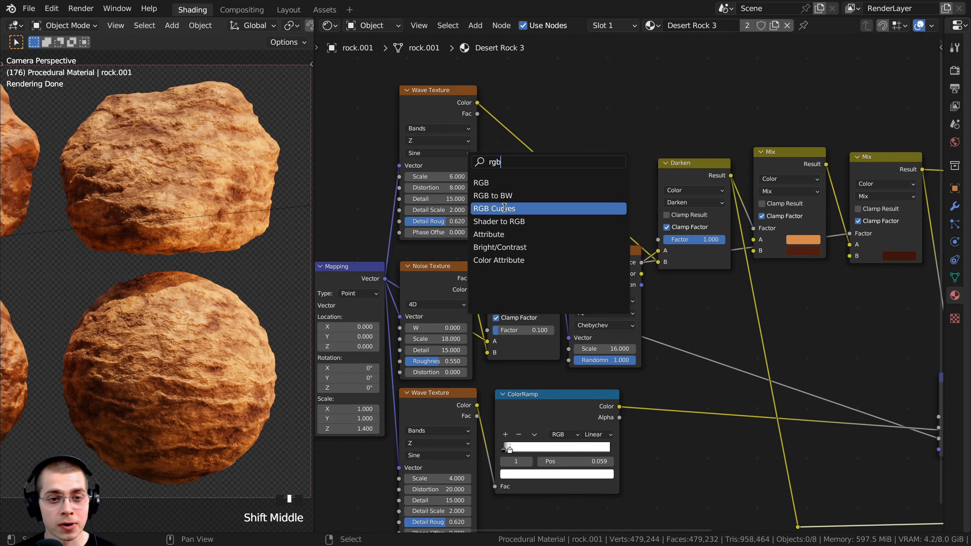
{"action": "left_click", "coordinate": [474, 195]}
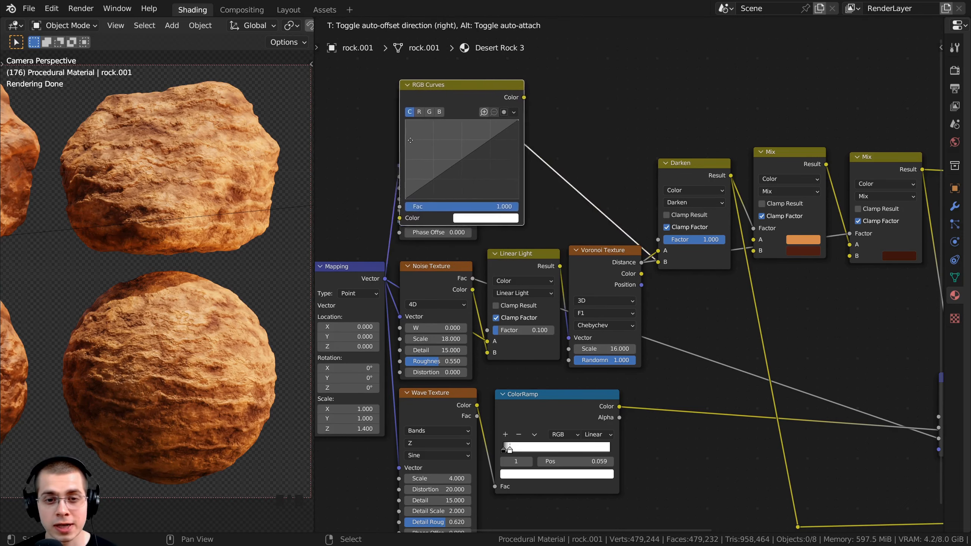
{"action": "left_click", "coordinate": [535, 123]}
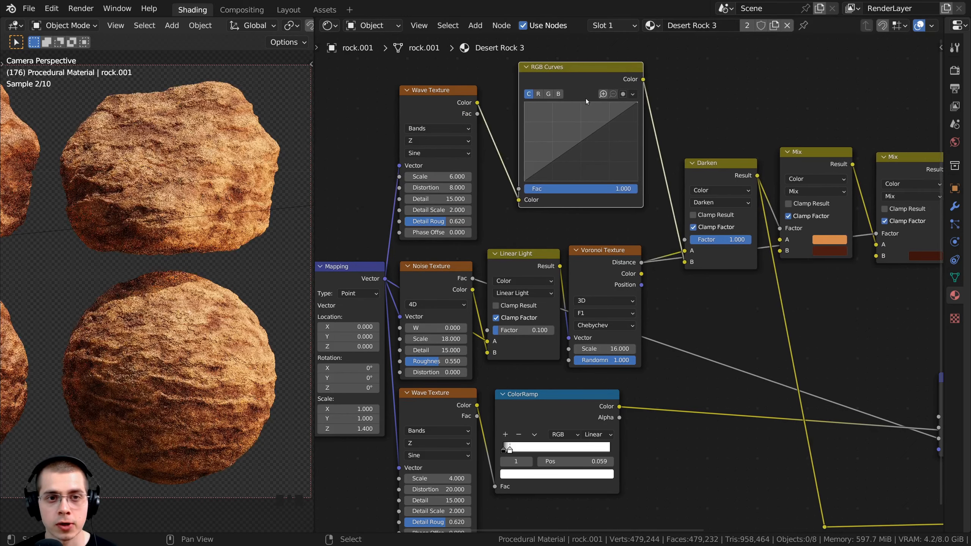
- Inspect the sphere's surface up close and raise a point on the RGB Curves curve to about 0.59, 0.74
{"action": "scroll", "coordinate": [584, 224], "scroll_direction": "up", "scroll_amount": 1}
{"action": "scroll", "coordinate": [598, 214], "scroll_direction": "up", "scroll_amount": 1}
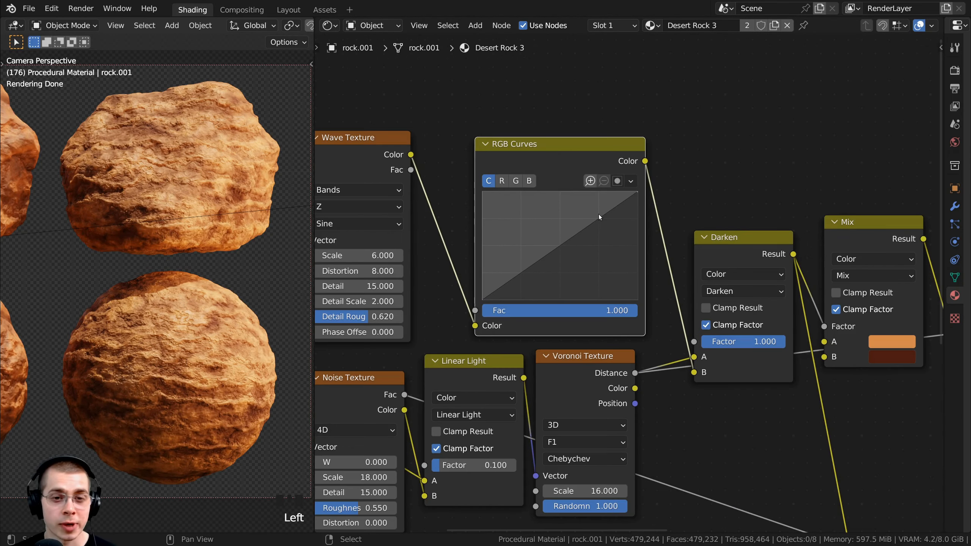
{"action": "scroll", "coordinate": [222, 214], "scroll_direction": "up", "scroll_amount": 2}
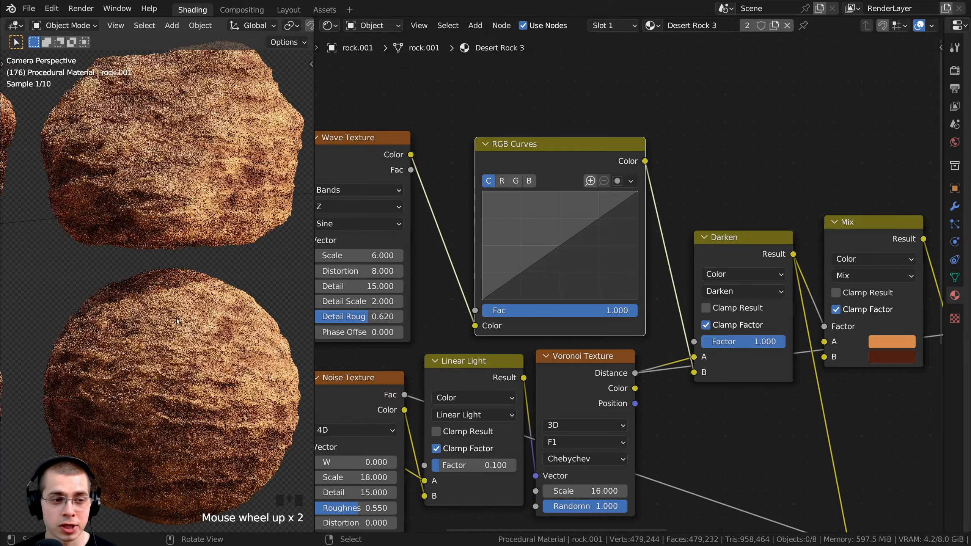
{"action": "middle_click_drag", "start_coordinate": [253, 353], "coordinate": [171, 228], "text": "shift"}
{"action": "scroll", "coordinate": [191, 262], "scroll_direction": "up", "scroll_amount": 6}
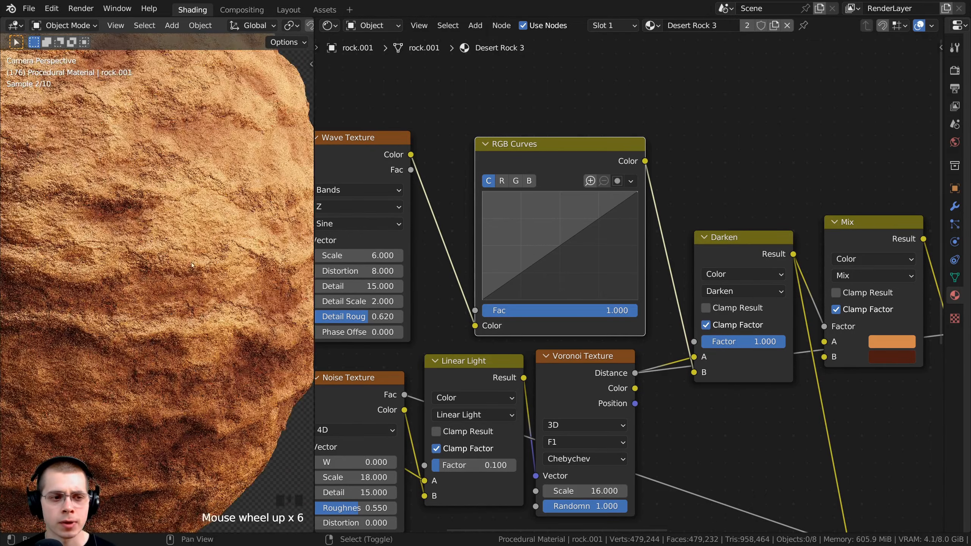
{"action": "middle_click_drag", "start_coordinate": [191, 263], "coordinate": [340, 299], "text": "shift"}
{"action": "scroll", "coordinate": [248, 272], "scroll_direction": "up", "scroll_amount": 2}
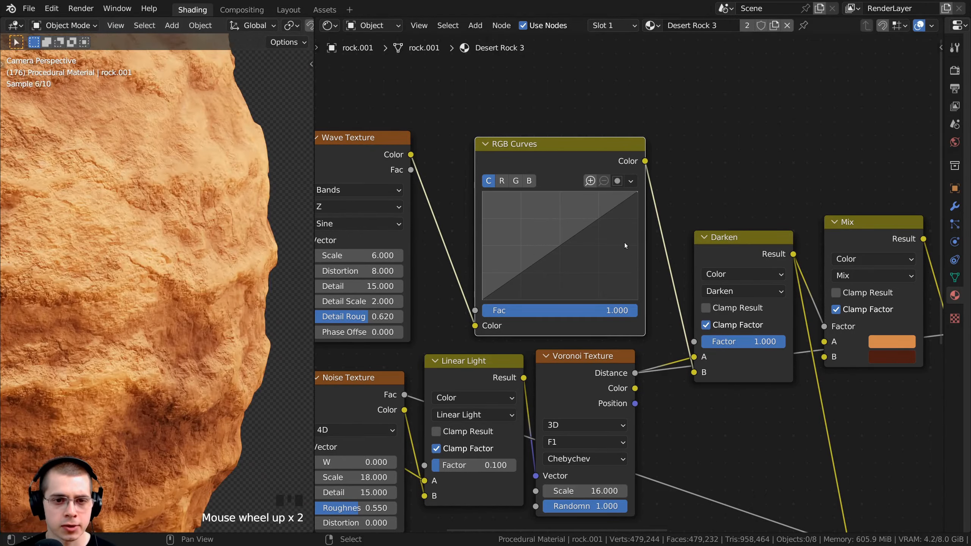
{"action": "scroll", "coordinate": [588, 245], "scroll_direction": "up", "scroll_amount": 1}
{"action": "left_click_drag", "start_coordinate": [573, 223], "coordinate": [565, 208]}
{"action": "left_click", "coordinate": [565, 209]}
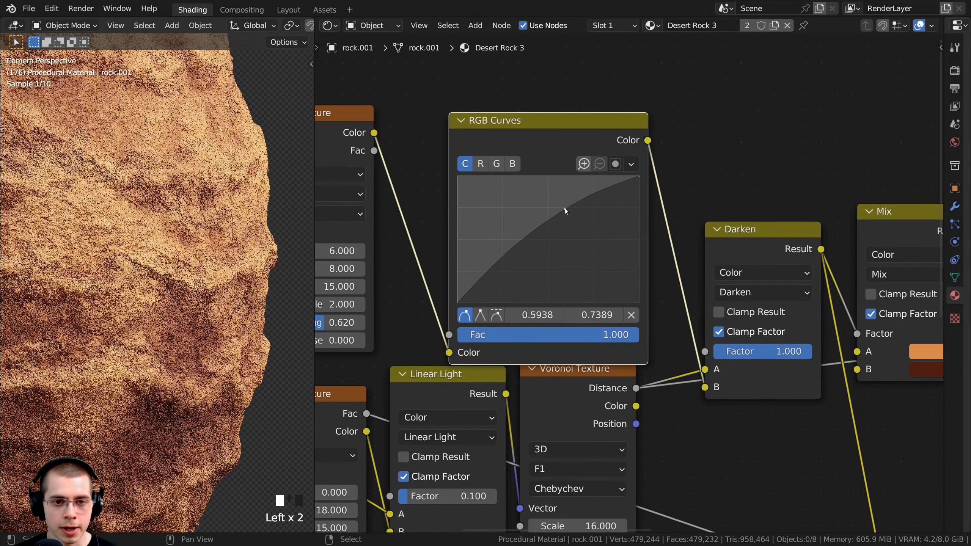
- Add two more points to the RGB Curves curve, at about 0.49, 0.39 and about 0.22, 0.28
{"action": "left_click", "coordinate": [528, 236]}
{"action": "left_click_drag", "start_coordinate": [527, 237], "coordinate": [545, 254]}
{"action": "left_click", "coordinate": [545, 254]}
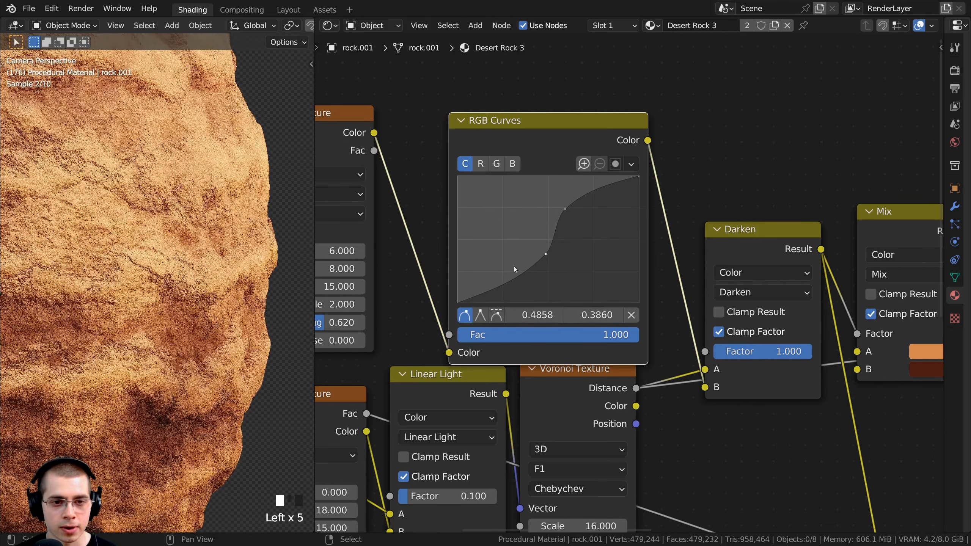
{"action": "left_click", "coordinate": [507, 282]}
{"action": "left_click_drag", "start_coordinate": [506, 282], "coordinate": [497, 266]}
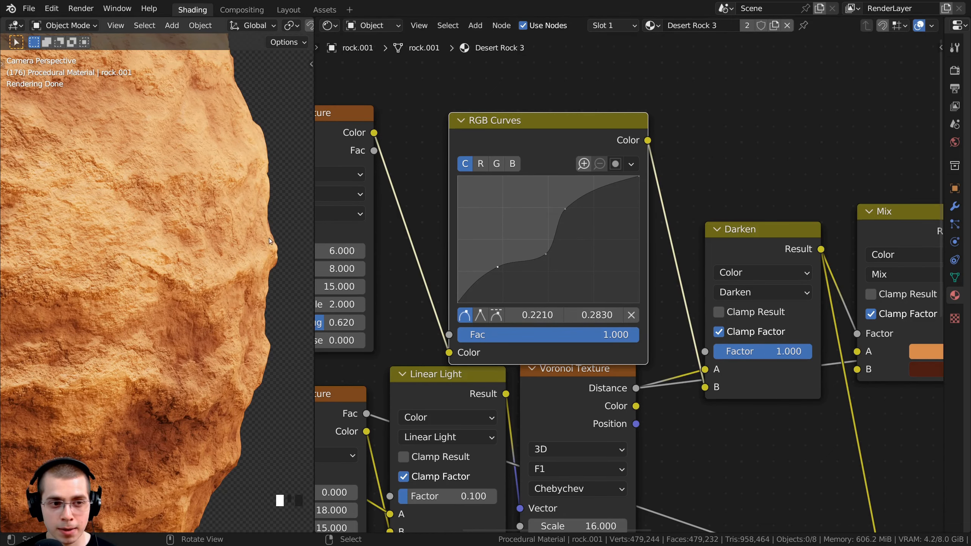
- Nudge the RGB Curves node beside the Wave Texture and fine-tune the Displacement node's Scale to about 0.008
{"action": "scroll", "coordinate": [338, 185], "scroll_direction": "down", "scroll_amount": 3}
{"action": "middle_click_drag", "start_coordinate": [349, 144], "coordinate": [449, 166]}
{"action": "scroll", "coordinate": [527, 203], "scroll_direction": "down", "scroll_amount": 6}
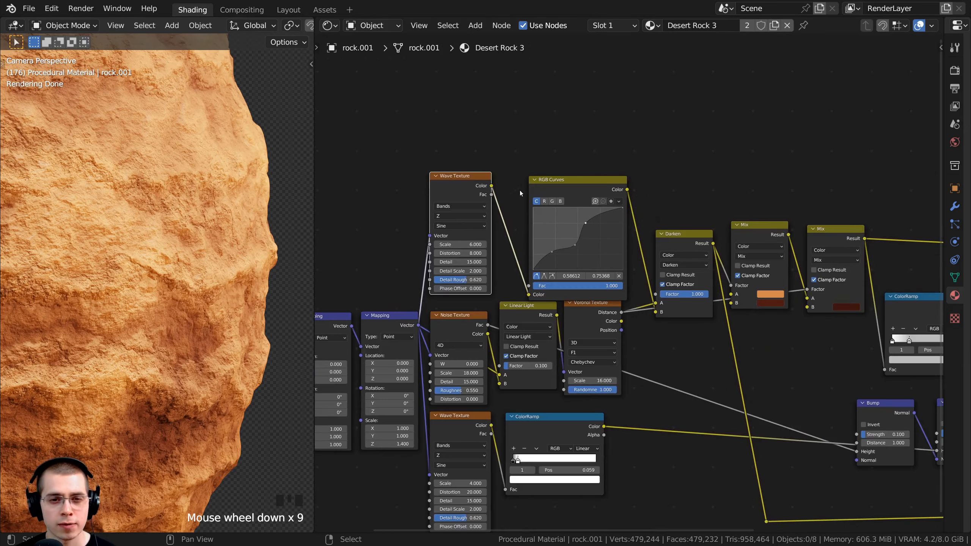
{"action": "left_click_drag", "start_coordinate": [538, 181], "coordinate": [537, 176]}
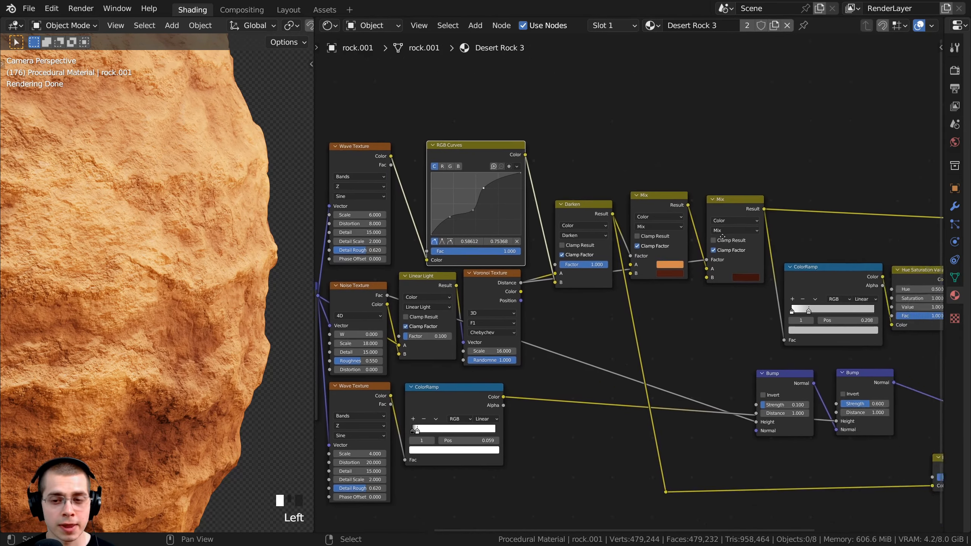
{"action": "middle_click_drag", "start_coordinate": [722, 237], "coordinate": [417, 148]}
{"action": "scroll", "coordinate": [508, 325], "scroll_direction": "up", "scroll_amount": 3}
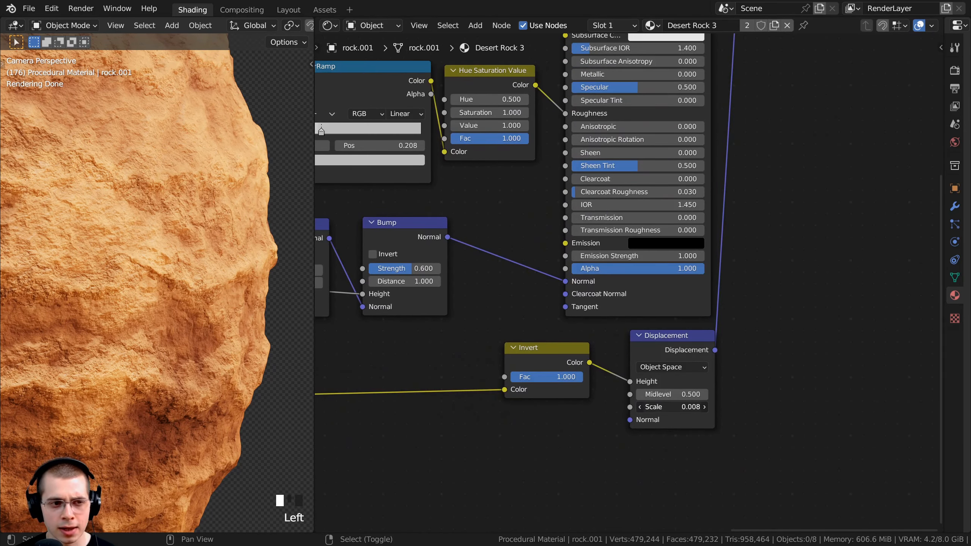
{"action": "mouse_move", "coordinate": [672, 406]}
{"action": "left_mouse_down", "text": "shift"}
{"action": "mouse_move", "coordinate": [684, 406]}
{"action": "mouse_move", "coordinate": [670, 407]}
{"action": "left_mouse_up", "text": "shift"}
- Move the RGB Curves node up, clear of the Linear Light and Voronoi Texture nodes
{"action": "scroll", "coordinate": [401, 198], "scroll_direction": "down", "scroll_amount": 3}
{"action": "mouse_move", "coordinate": [378, 184]}
{"action": "middle_mouse_down"}
{"action": "mouse_move", "coordinate": [727, 334]}
{"action": "mouse_move", "coordinate": [830, 353]}
{"action": "middle_mouse_up"}
{"action": "middle_click_drag", "start_coordinate": [661, 314], "coordinate": [794, 335]}
{"action": "scroll", "coordinate": [286, 262], "scroll_direction": "down", "scroll_amount": 1}
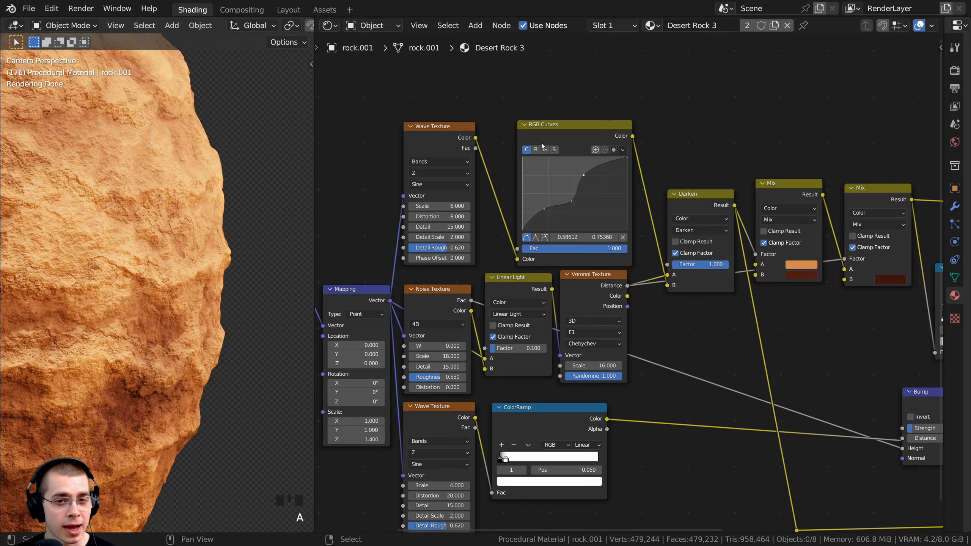
{"action": "right_click", "coordinate": [546, 141]}
{"action": "scroll", "coordinate": [563, 202], "scroll_direction": "up", "scroll_amount": 1}
{"action": "middle_click_drag", "start_coordinate": [574, 287], "coordinate": [546, 289]}
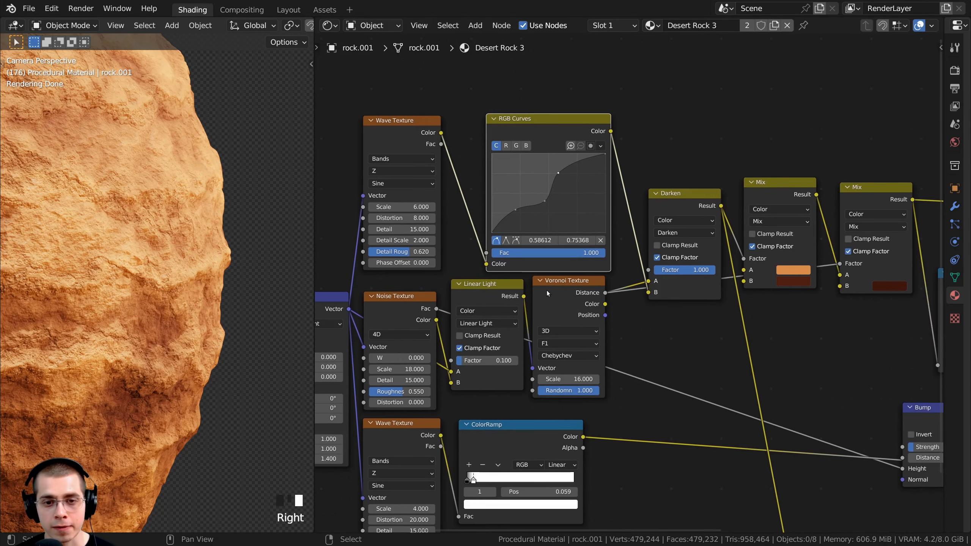
{"action": "right_click_drag", "start_coordinate": [549, 127], "coordinate": [551, 114]}
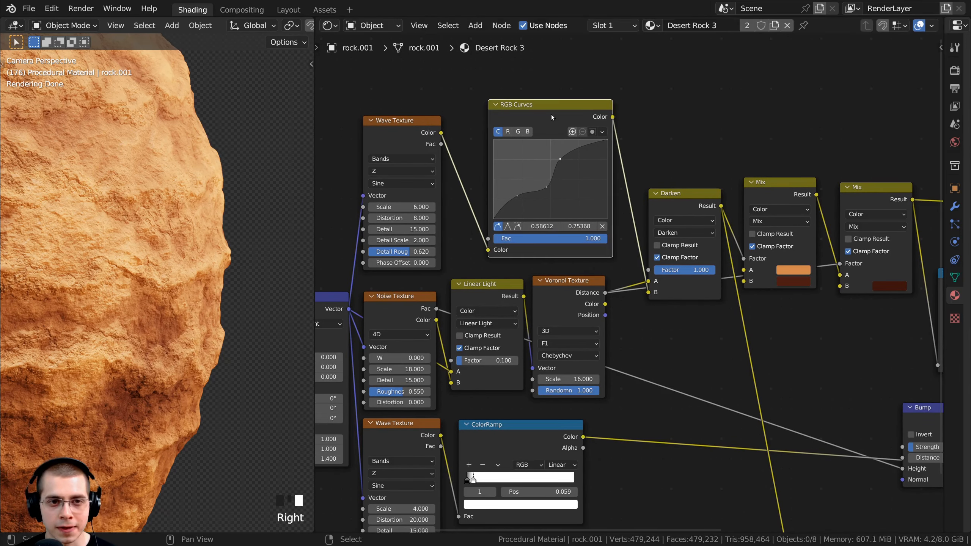
{"action": "scroll", "coordinate": [534, 91], "scroll_direction": "up", "scroll_amount": 2}
- Duplicate the RGB Curves node and insert the copy on the link from Voronoi Texture Distance to the Darken node's A input
{"action": "key", "text": "shift+d"}
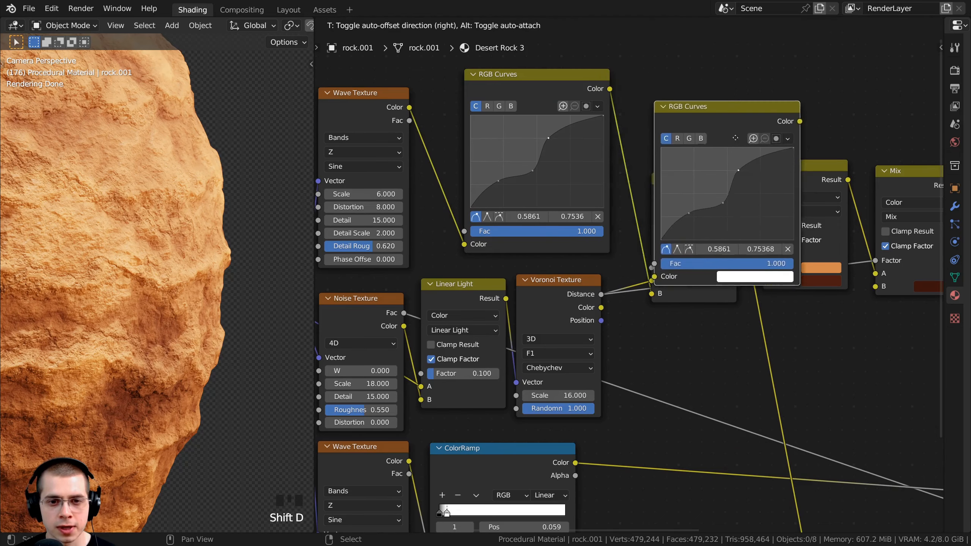
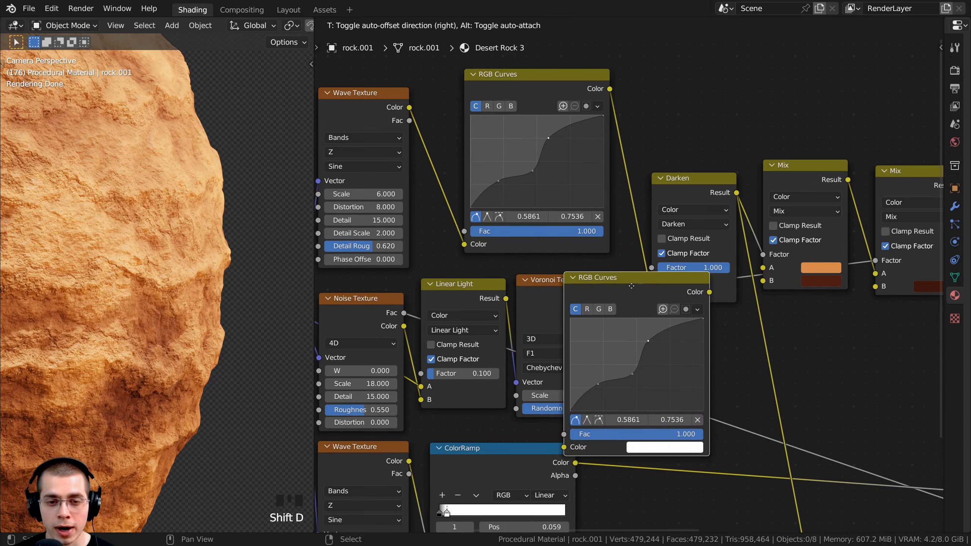
{"action": "left_click", "coordinate": [711, 285]}
{"action": "middle_click_drag", "start_coordinate": [666, 298], "coordinate": [623, 267]}
{"action": "scroll", "coordinate": [623, 267], "scroll_direction": "up", "scroll_amount": 2}
{"action": "left_click", "coordinate": [463, 226]}
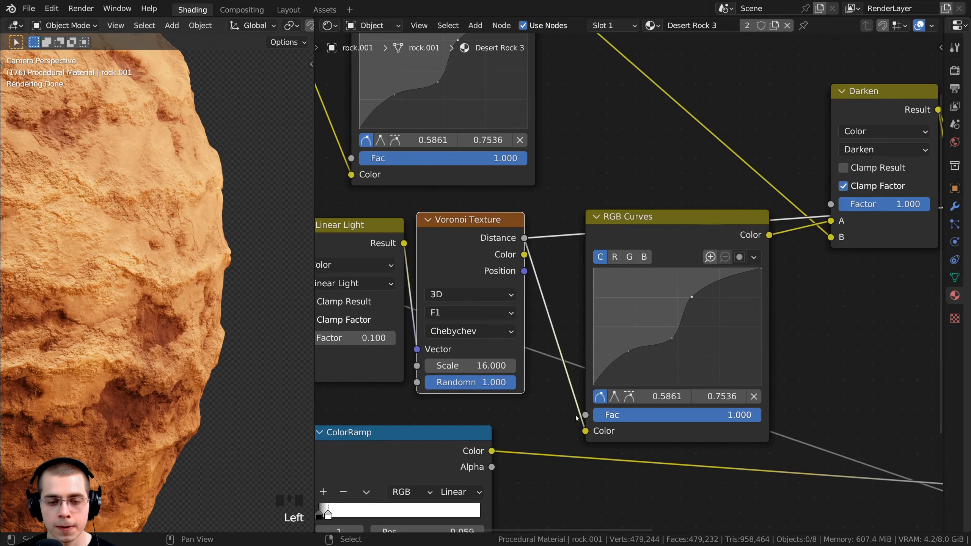
- Rearrange both RGB Curves nodes, the Darken node and the lower ColorRamp into a compact layout without overlaps
{"action": "middle_click_drag", "start_coordinate": [751, 237], "coordinate": [723, 244]}
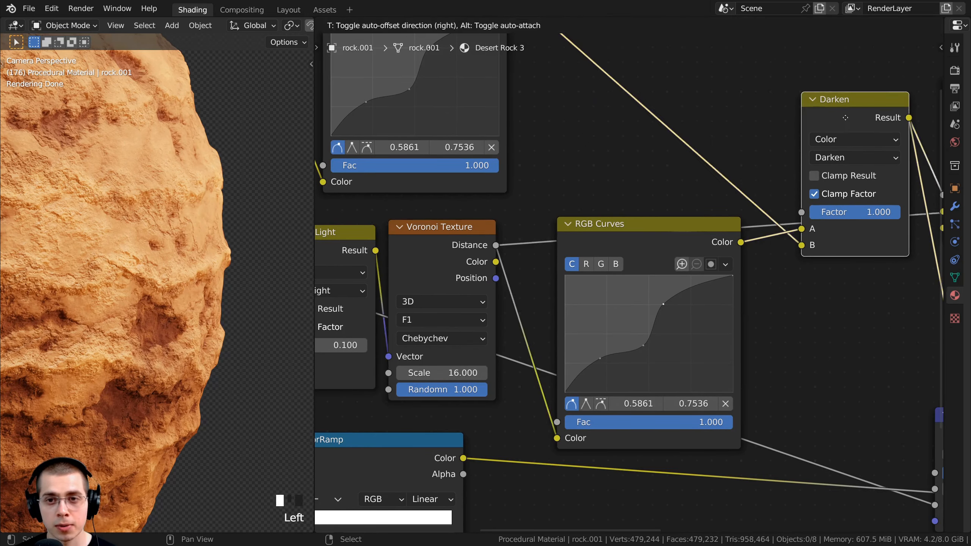
{"action": "scroll", "coordinate": [673, 250], "scroll_direction": "down", "scroll_amount": 3}
{"action": "scroll", "coordinate": [583, 307], "scroll_direction": "down", "scroll_amount": 2}
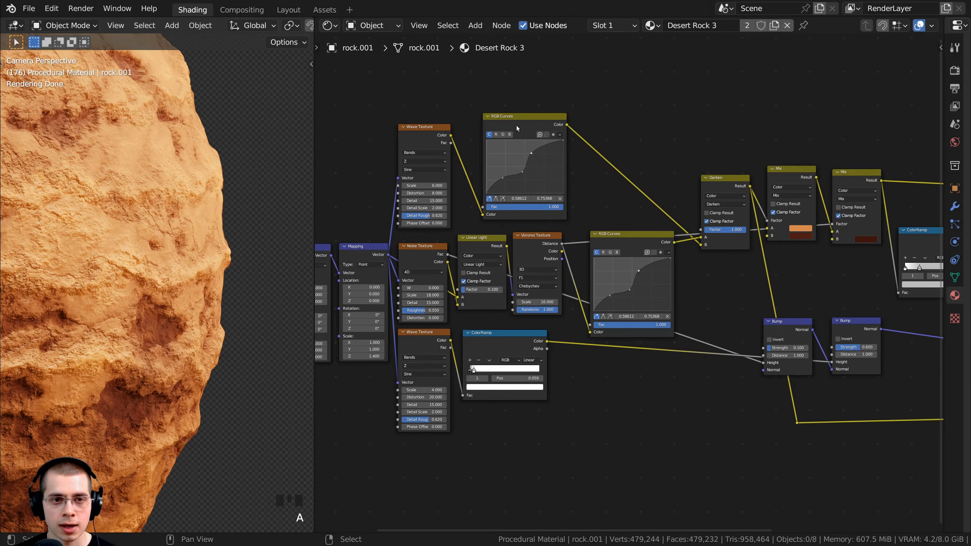
{"action": "left_click_drag", "start_coordinate": [524, 207], "coordinate": [608, 246]}
{"action": "left_click_drag", "start_coordinate": [625, 211], "coordinate": [613, 223]}
{"action": "left_click_drag", "start_coordinate": [743, 182], "coordinate": [730, 184]}
{"action": "left_click_drag", "start_coordinate": [503, 341], "coordinate": [507, 356]}
{"action": "left_click_drag", "start_coordinate": [586, 234], "coordinate": [600, 231]}
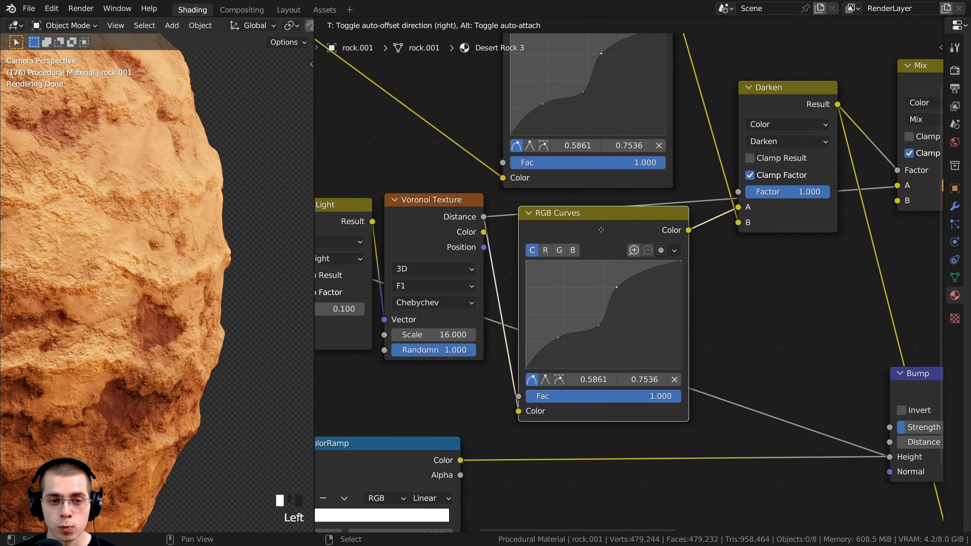
- Reset the duplicated RGB Curves node to its default curve and raise one new point to about 0.50, 0.81
{"action": "middle_click_drag", "start_coordinate": [603, 246], "coordinate": [588, 258]}
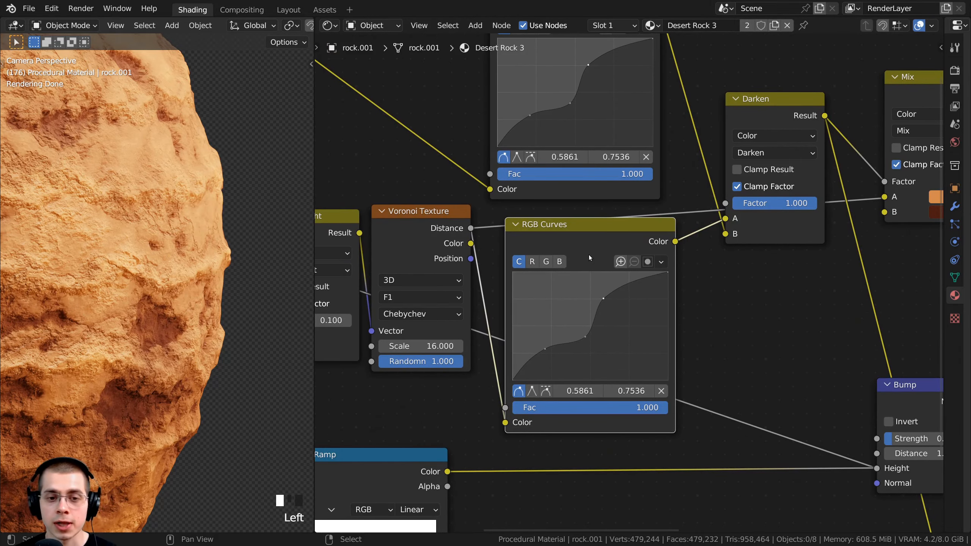
{"action": "key", "text": "BackSpace"}
{"action": "middle_click_drag", "start_coordinate": [182, 261], "coordinate": [99, 287], "text": "shift"}
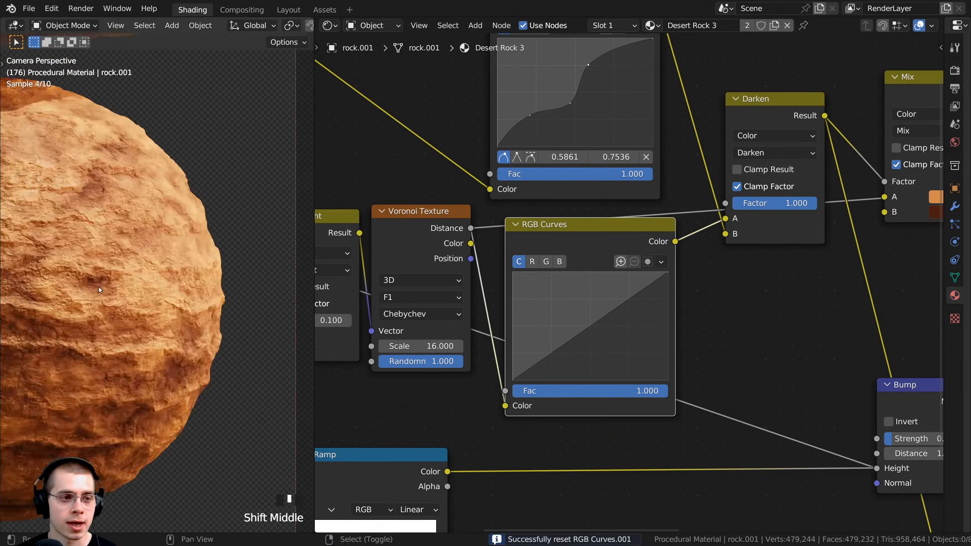
{"action": "left_click", "coordinate": [607, 307]}
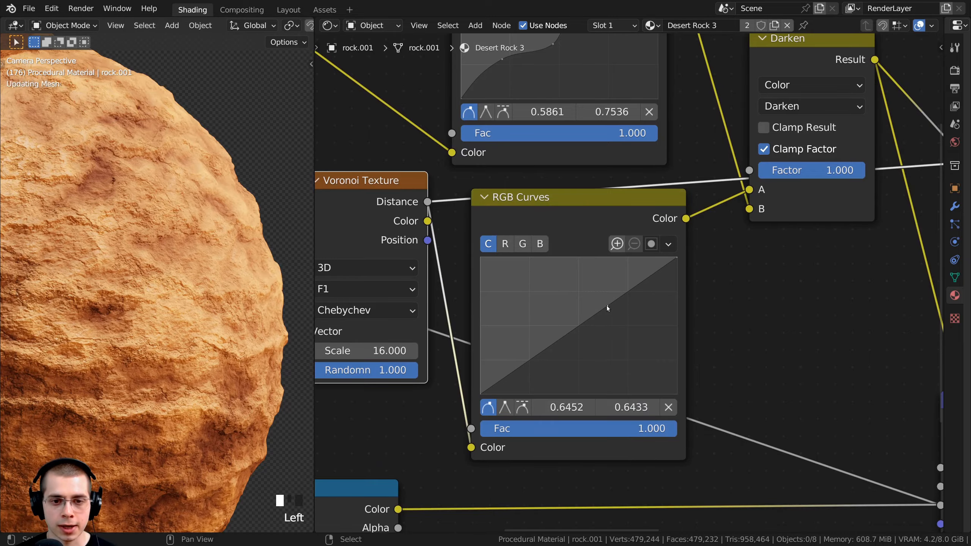
{"action": "left_click_drag", "start_coordinate": [607, 305], "coordinate": [580, 284]}
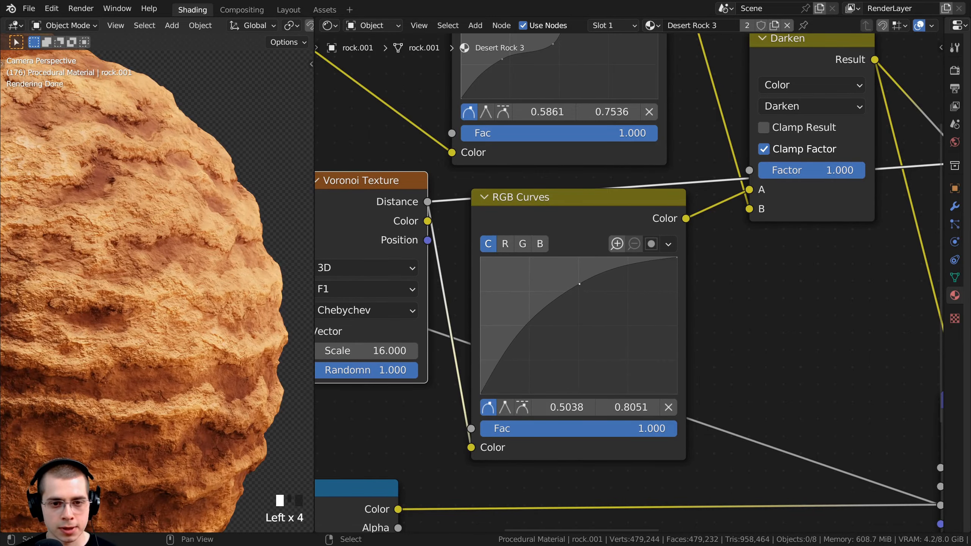
- Mute the Invert node feeding the Displacement node's Height and inspect the sphere's surface up close
{"action": "scroll", "coordinate": [751, 430], "scroll_direction": "down", "scroll_amount": 3}
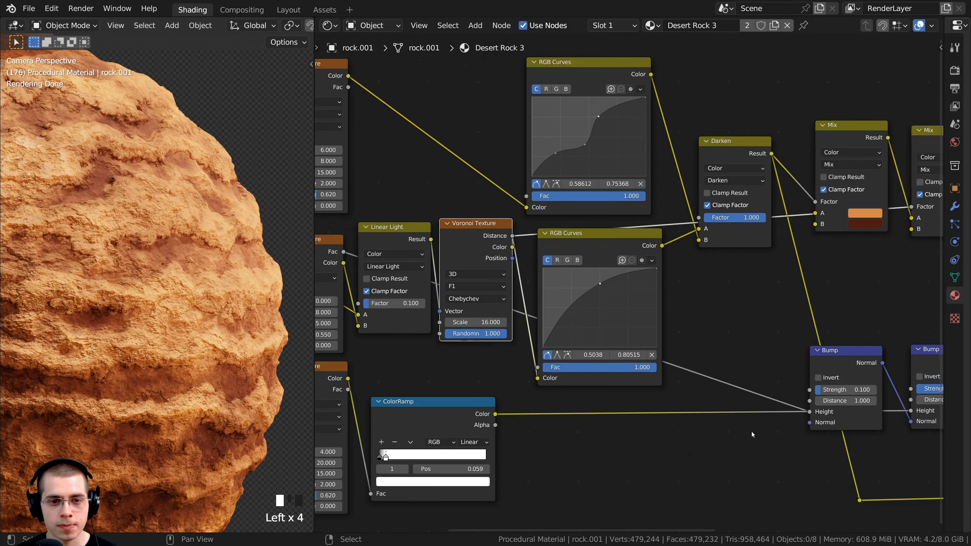
{"action": "scroll", "coordinate": [751, 430], "scroll_direction": "down", "scroll_amount": 3}
{"action": "middle_click_drag", "start_coordinate": [865, 406], "coordinate": [573, 292]}
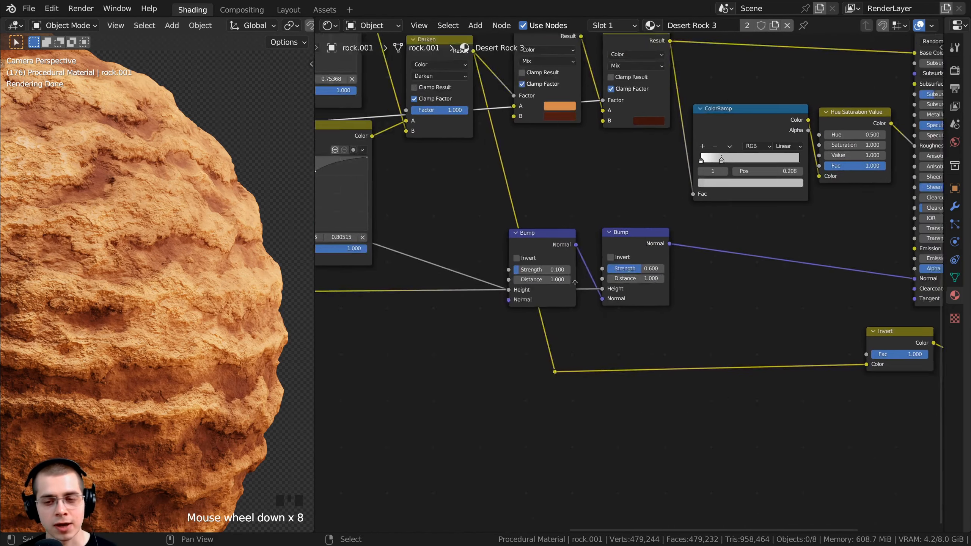
{"action": "middle_click_drag", "start_coordinate": [826, 359], "coordinate": [699, 328]}
{"action": "left_click", "coordinate": [748, 327]}
{"action": "left_click_drag", "start_coordinate": [730, 323], "coordinate": [740, 330]}
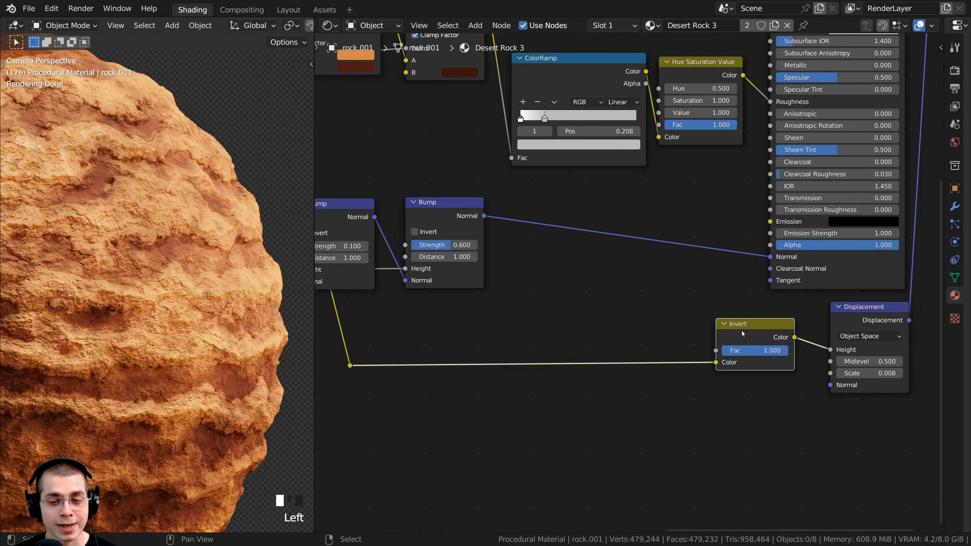
{"action": "key", "text": "m"}
{"action": "scroll", "coordinate": [179, 194], "scroll_direction": "up", "scroll_amount": 3}
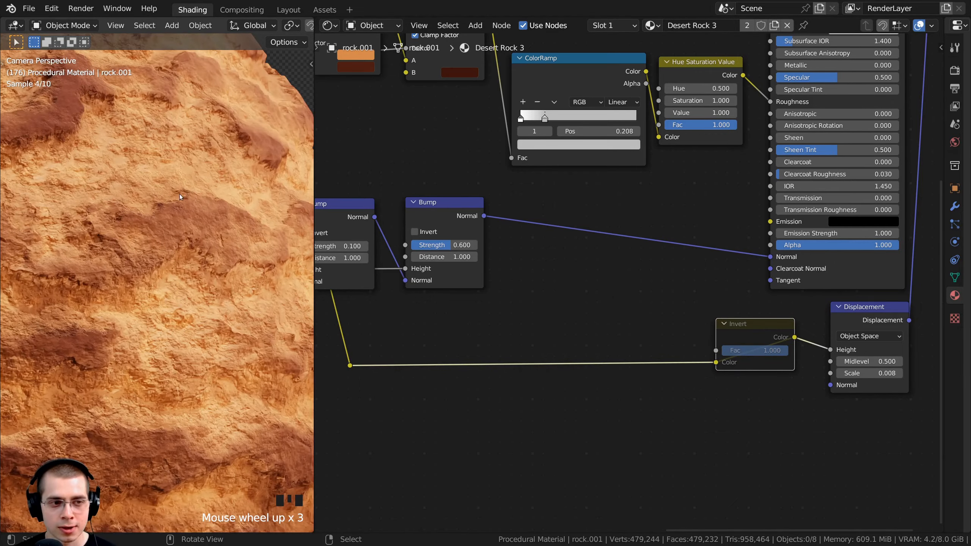
- Revisit the second RGB Curves node and move the muted Invert node slightly further away from the Displacement node
{"action": "scroll", "coordinate": [544, 291], "scroll_direction": "down", "scroll_amount": 5}
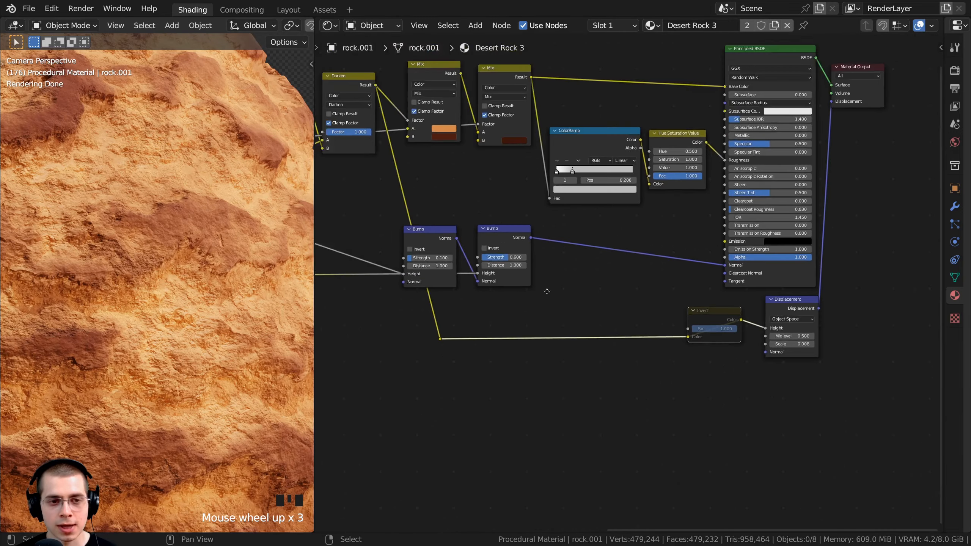
{"action": "scroll", "coordinate": [568, 274], "scroll_direction": "up", "scroll_amount": 5}
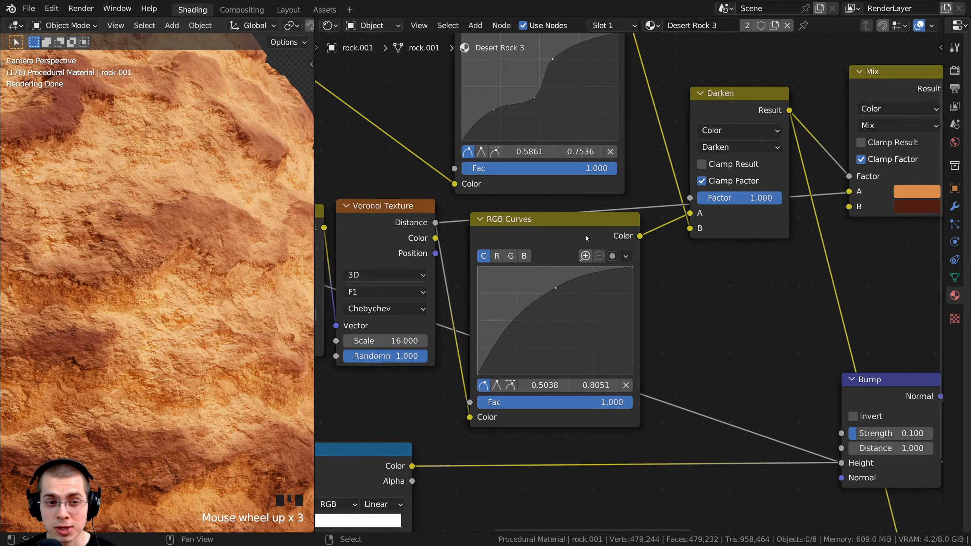
{"action": "scroll", "coordinate": [635, 281], "scroll_direction": "down", "scroll_amount": 6}
{"action": "middle_click_drag", "start_coordinate": [906, 329], "coordinate": [590, 282]}
{"action": "middle_click_drag", "start_coordinate": [680, 314], "coordinate": [620, 290]}
{"action": "left_click_drag", "start_coordinate": [731, 377], "coordinate": [724, 378]}
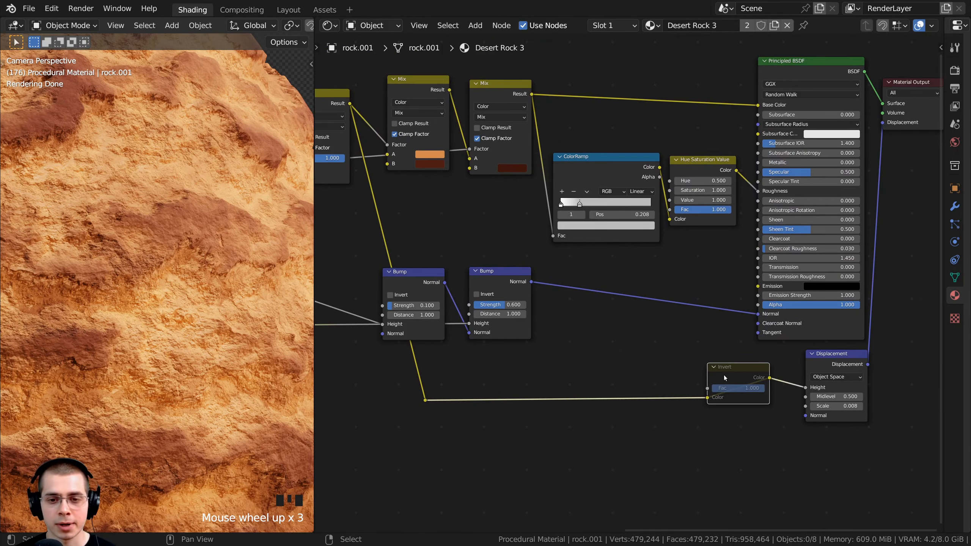
- Unmute the Invert node before the Displacement node and nudge the lower RGB Curves node's point to about 0.49, 0.82
{"action": "middle_click_drag", "start_coordinate": [730, 381], "coordinate": [697, 358]}
{"action": "key", "text": "m"}
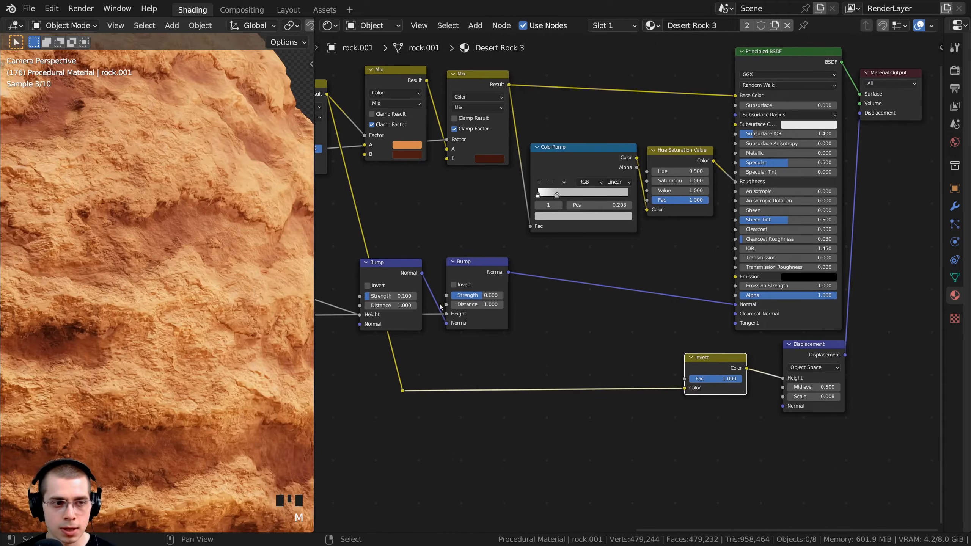
{"action": "middle_click_drag", "start_coordinate": [388, 288], "coordinate": [704, 290]}
{"action": "scroll", "coordinate": [537, 293], "scroll_direction": "up", "scroll_amount": 1}
{"action": "middle_click_drag", "start_coordinate": [537, 293], "coordinate": [692, 338]}
{"action": "scroll", "coordinate": [645, 270], "scroll_direction": "up", "scroll_amount": 4}
{"action": "middle_click_drag", "start_coordinate": [646, 269], "coordinate": [649, 269]}
{"action": "scroll", "coordinate": [649, 272], "scroll_direction": "up", "scroll_amount": 1}
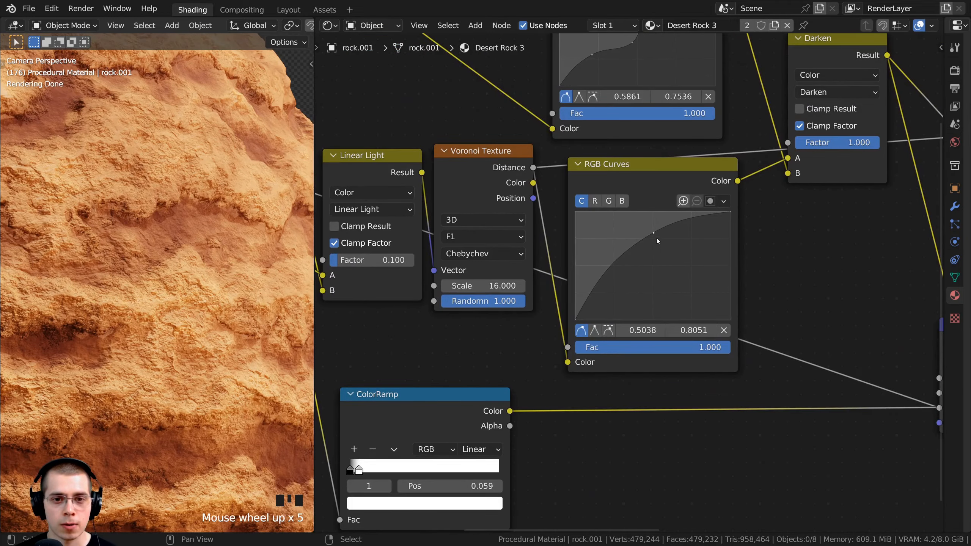
{"action": "left_click_drag", "start_coordinate": [653, 232], "coordinate": [651, 231]}
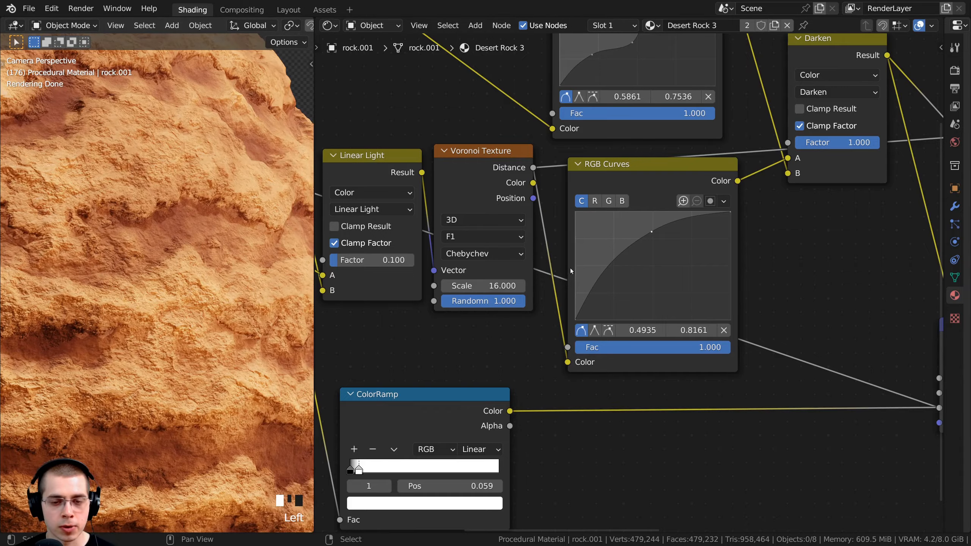
- Shape the lower RGB Curves node into a steep S-curve with points at about 0.34, 0.15 and 0.46, 0.84
{"action": "scroll", "coordinate": [594, 270], "scroll_direction": "up", "scroll_amount": 2}
{"action": "left_click", "coordinate": [598, 271]}
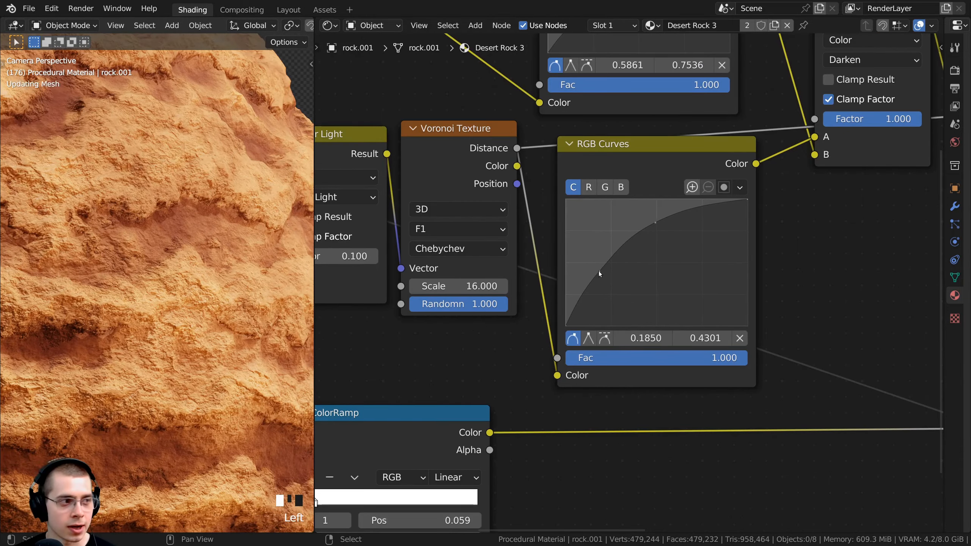
{"action": "left_click_drag", "start_coordinate": [598, 270], "coordinate": [620, 298]}
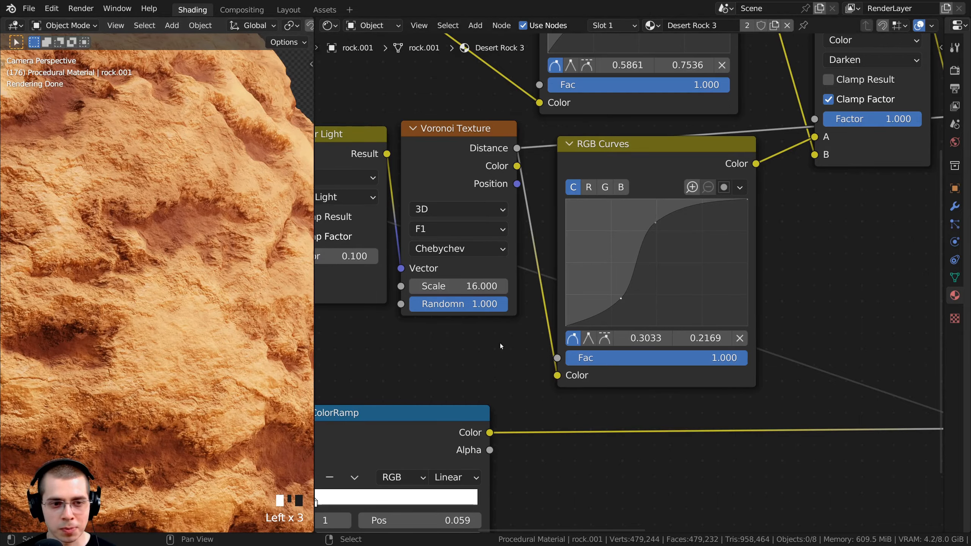
{"action": "left_click_drag", "start_coordinate": [624, 301], "coordinate": [625, 305]}
{"action": "left_click_drag", "start_coordinate": [653, 219], "coordinate": [649, 215]}
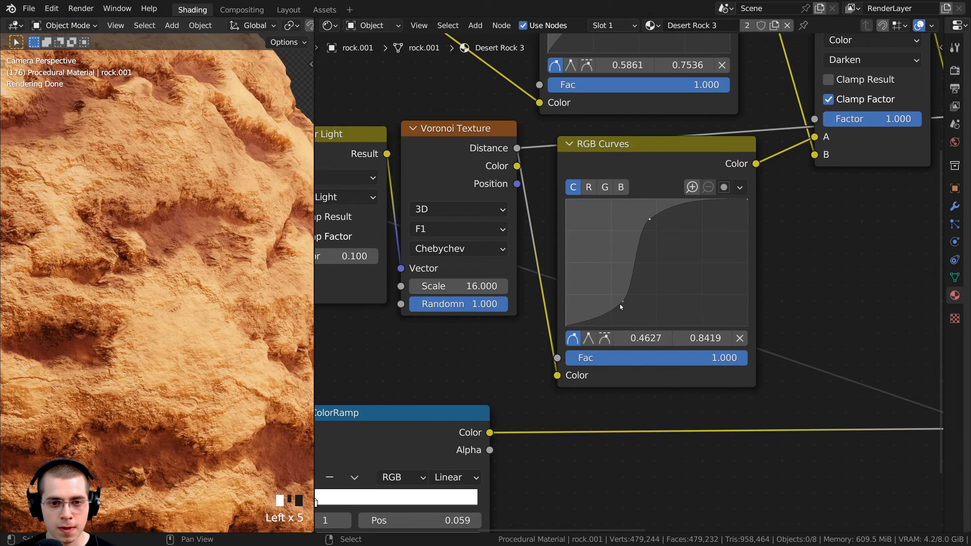
{"action": "left_click_drag", "start_coordinate": [622, 302], "coordinate": [627, 307]}
{"action": "scroll", "coordinate": [153, 225], "scroll_direction": "down", "scroll_amount": 4}
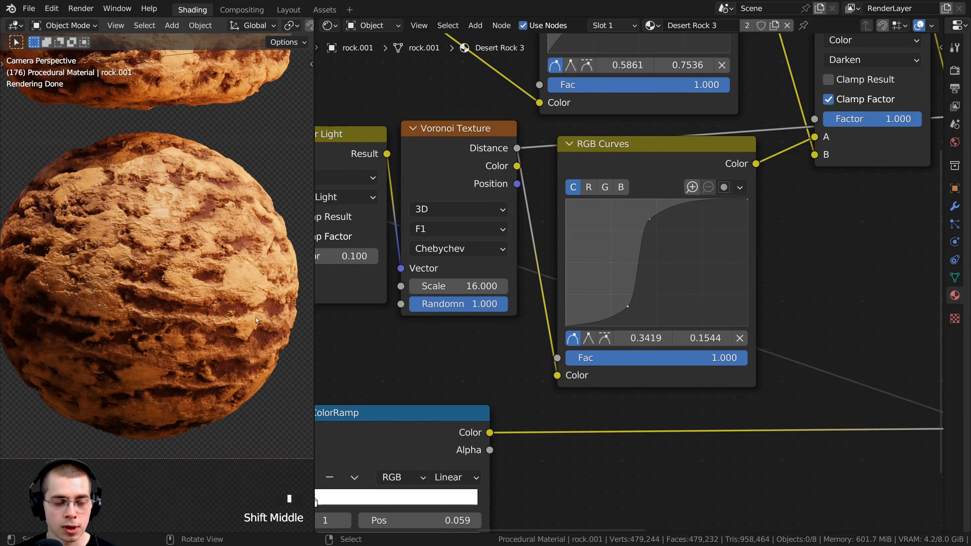
- Soften the S-curve by moving its upper point to about 0.61, 0.76 and its lower point to about 0.35, 0.15
{"action": "scroll", "coordinate": [609, 288], "scroll_direction": "up", "scroll_amount": 1}
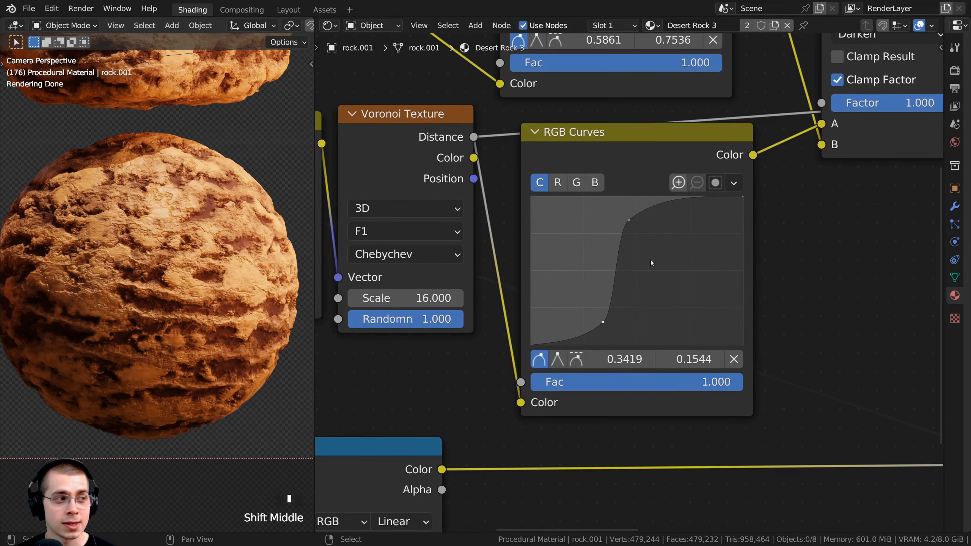
{"action": "left_click_drag", "start_coordinate": [628, 220], "coordinate": [662, 230]}
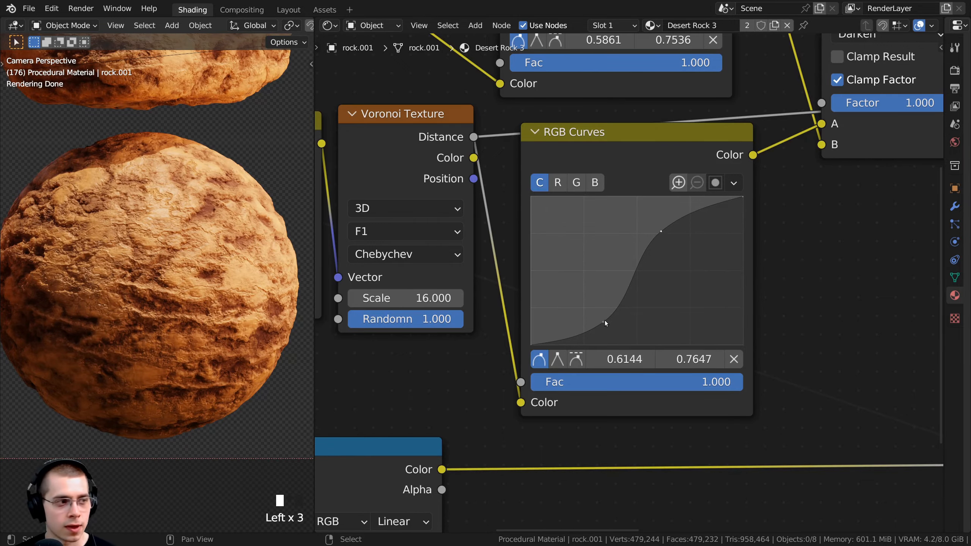
{"action": "left_click", "coordinate": [604, 322]}
{"action": "left_click_drag", "start_coordinate": [604, 323], "coordinate": [603, 322]}
{"action": "left_click", "coordinate": [603, 322]}
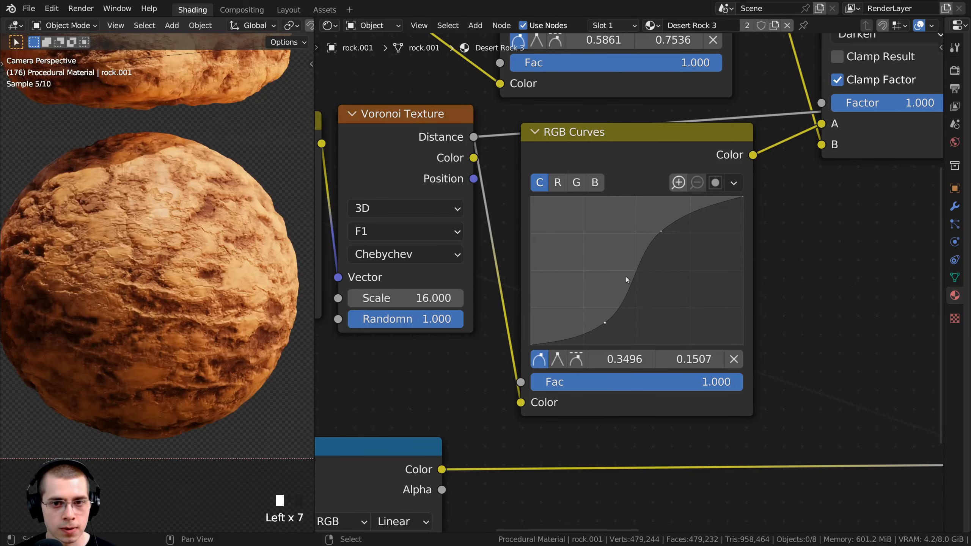
- Combine all material nodes except the Material Output into one node group
{"action": "middle_click_drag", "start_coordinate": [654, 290], "coordinate": [579, 295], "text": "shift"}
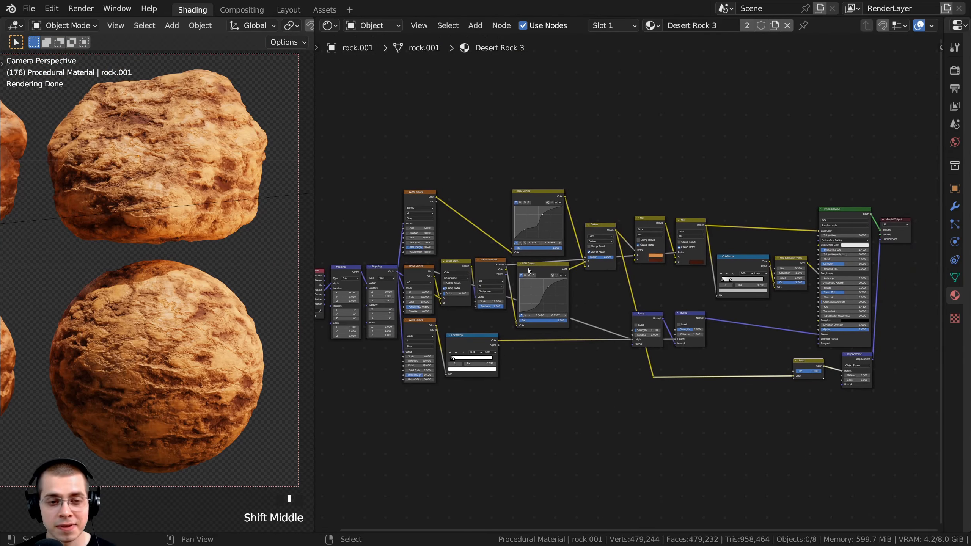
{"action": "scroll", "coordinate": [527, 268], "scroll_direction": "down", "scroll_amount": 1}
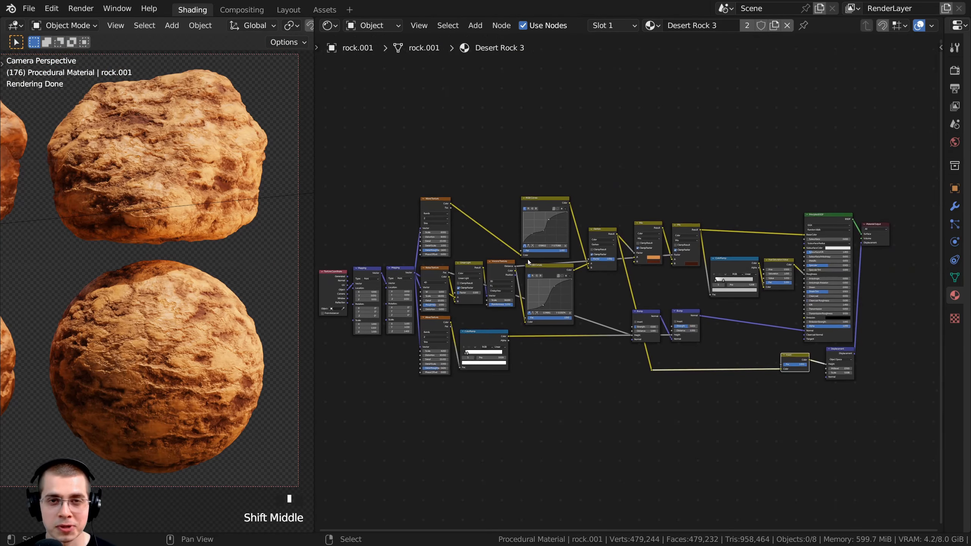
{"action": "scroll", "coordinate": [516, 195], "scroll_direction": "down", "scroll_amount": 1}
{"action": "middle_click_drag", "start_coordinate": [512, 207], "coordinate": [520, 192], "text": "shift"}
{"action": "key", "text": "a"}
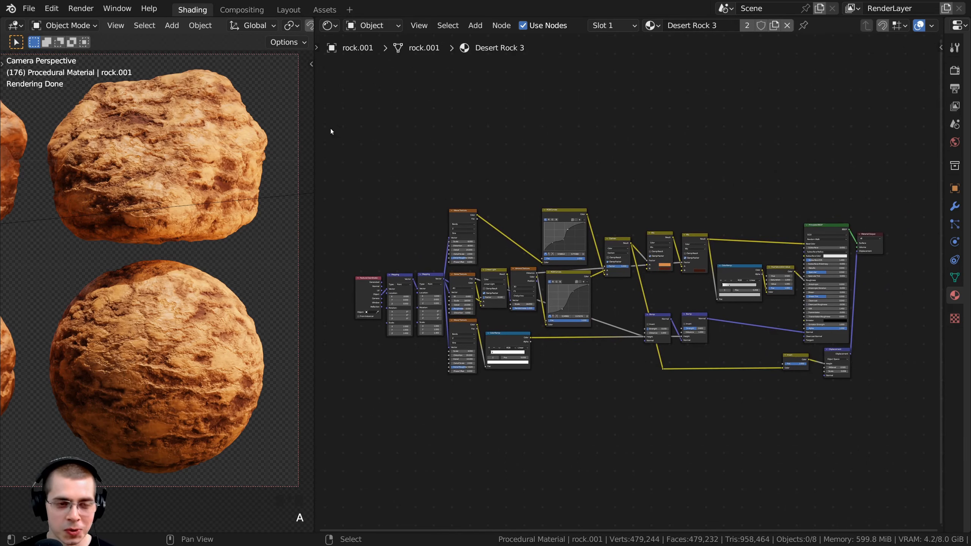
{"action": "left_click_drag", "start_coordinate": [336, 129], "coordinate": [839, 413]}
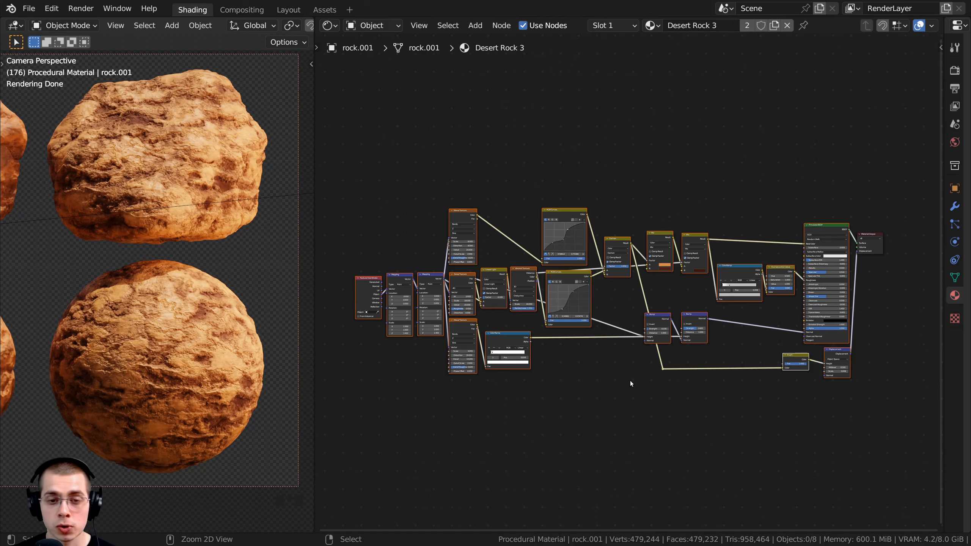
{"action": "key", "text": "ctrl+g"}
- Rename the node group's BSDF output as Shader
{"action": "middle_click_drag", "start_coordinate": [602, 227], "coordinate": [636, 270]}
{"action": "middle_click_drag", "start_coordinate": [713, 246], "coordinate": [643, 231]}
{"action": "scroll", "coordinate": [643, 230], "scroll_direction": "up", "scroll_amount": 3}
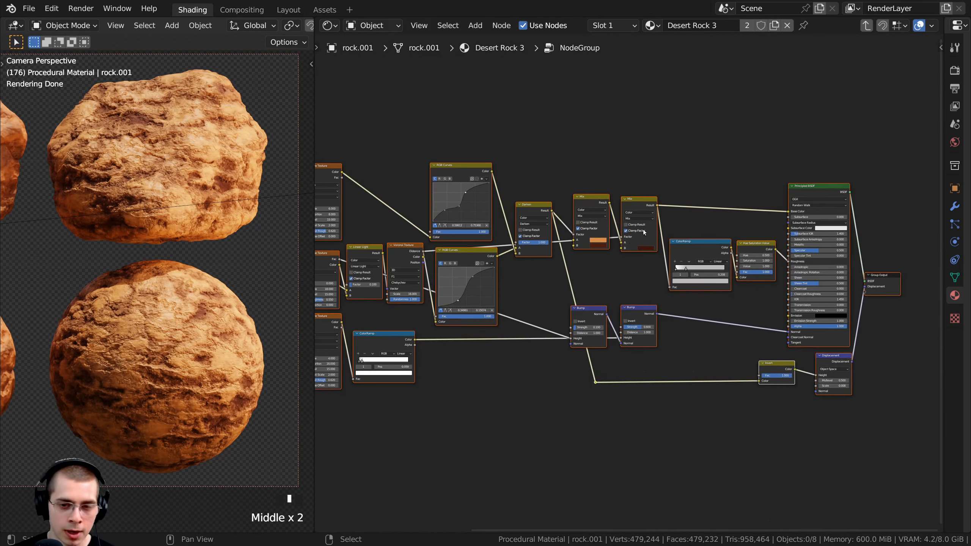
{"action": "key", "text": "n"}
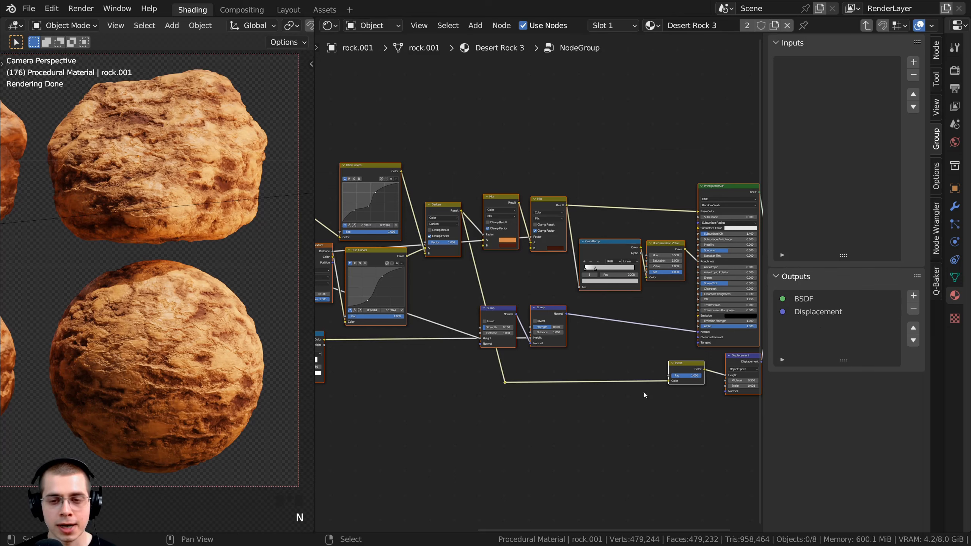
{"action": "middle_click_drag", "start_coordinate": [642, 395], "coordinate": [545, 386]}
{"action": "scroll", "coordinate": [707, 347], "scroll_direction": "up", "scroll_amount": 1}
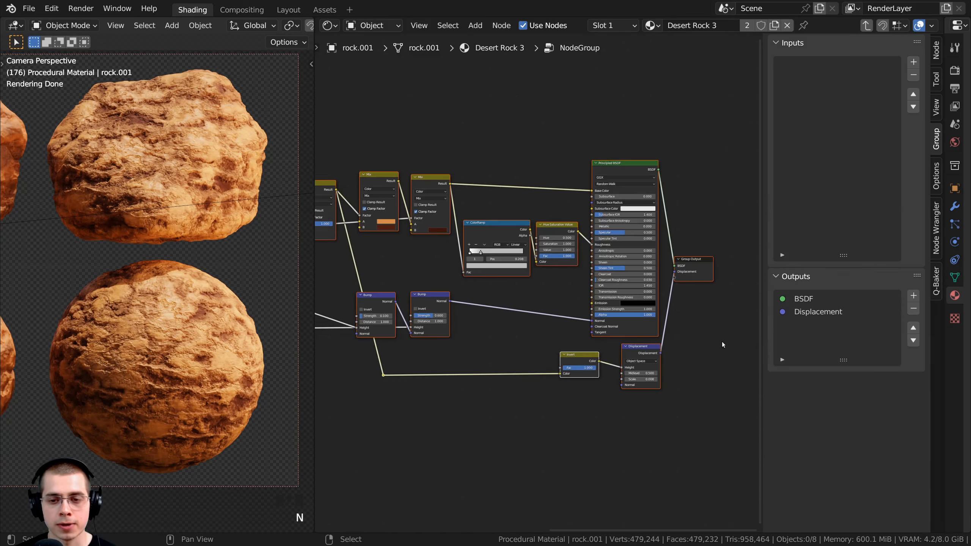
{"action": "double_click", "coordinate": [814, 300]}
{"action": "type", "text": "Shader"}
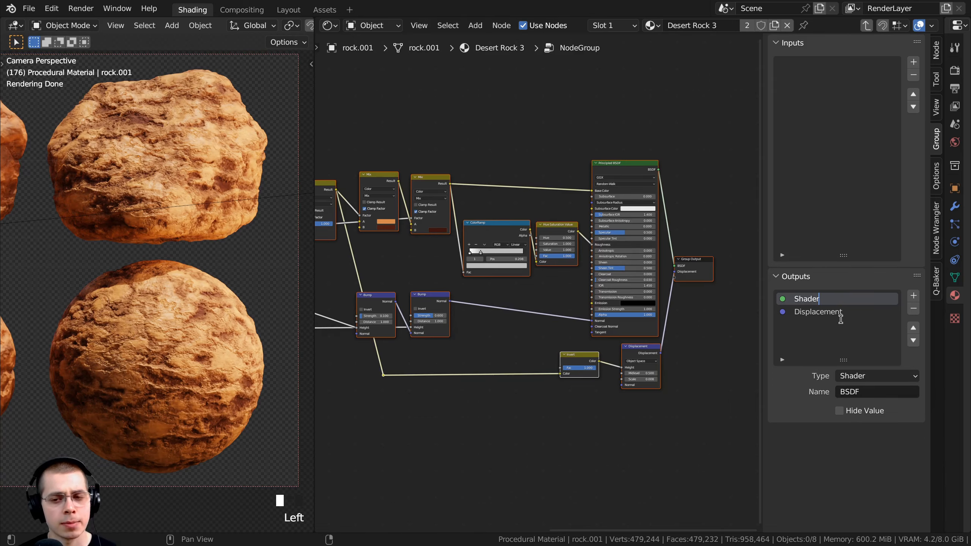
{"action": "key", "text": "Return"}
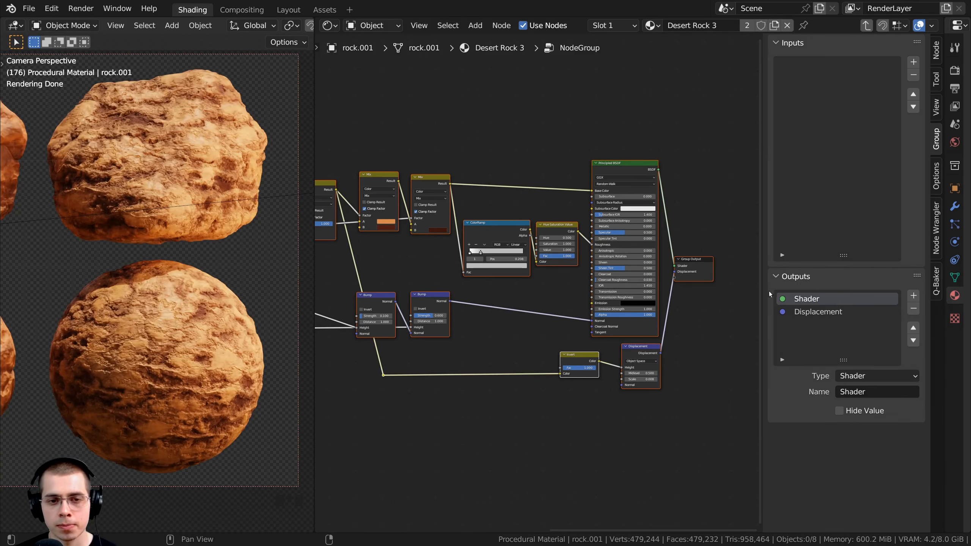
- Exit to the top-level node tree and widen the group node until its full name fits
{"action": "middle_click_drag", "start_coordinate": [629, 250], "coordinate": [641, 263]}
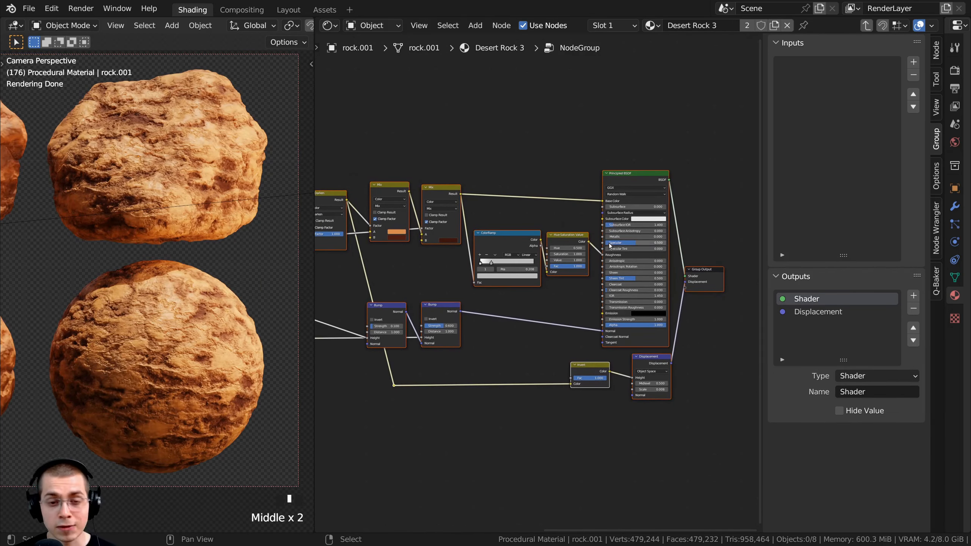
{"action": "key", "text": "Tab"}
{"action": "scroll", "coordinate": [542, 285], "scroll_direction": "up", "scroll_amount": 4}
{"action": "scroll", "coordinate": [468, 312], "scroll_direction": "down", "scroll_amount": 4}
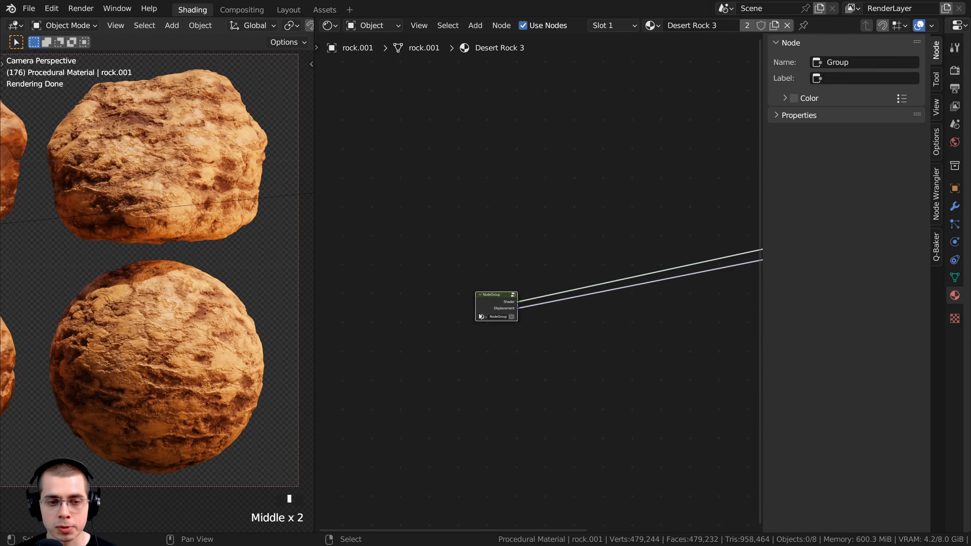
{"action": "middle_click_drag", "start_coordinate": [474, 310], "coordinate": [458, 305]}
{"action": "key", "text": "Tab"}
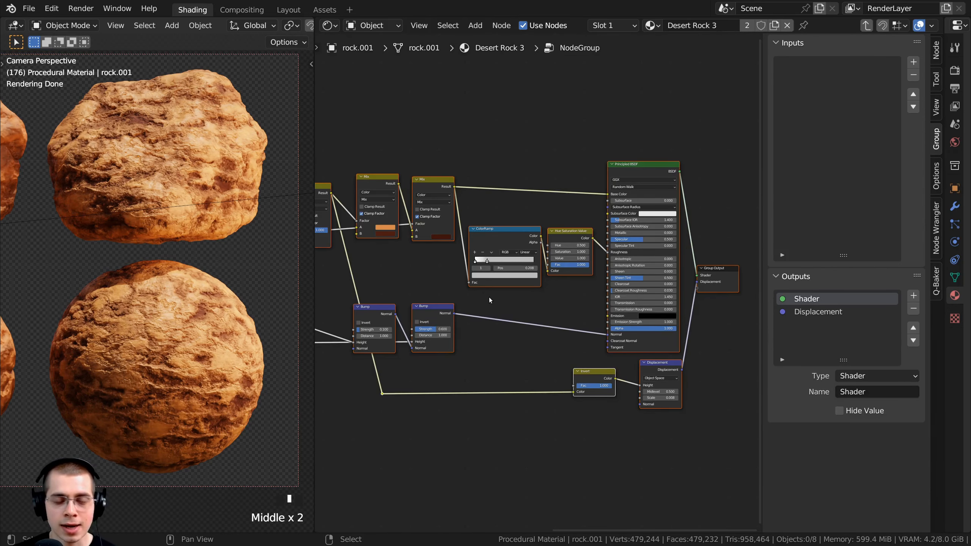
{"action": "key", "text": "Tab"}
{"action": "scroll", "coordinate": [475, 312], "scroll_direction": "up", "scroll_amount": 4}
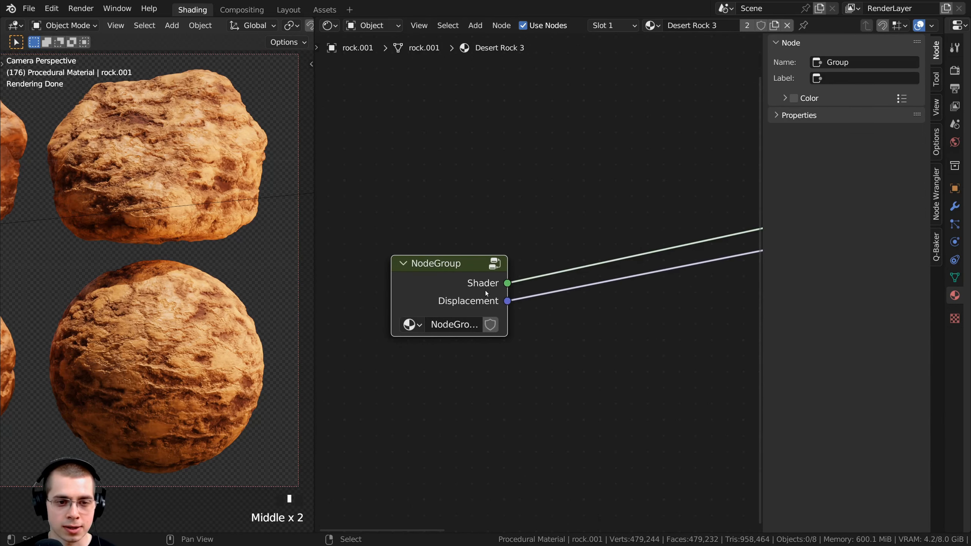
{"action": "left_click_drag", "start_coordinate": [507, 270], "coordinate": [579, 268]}
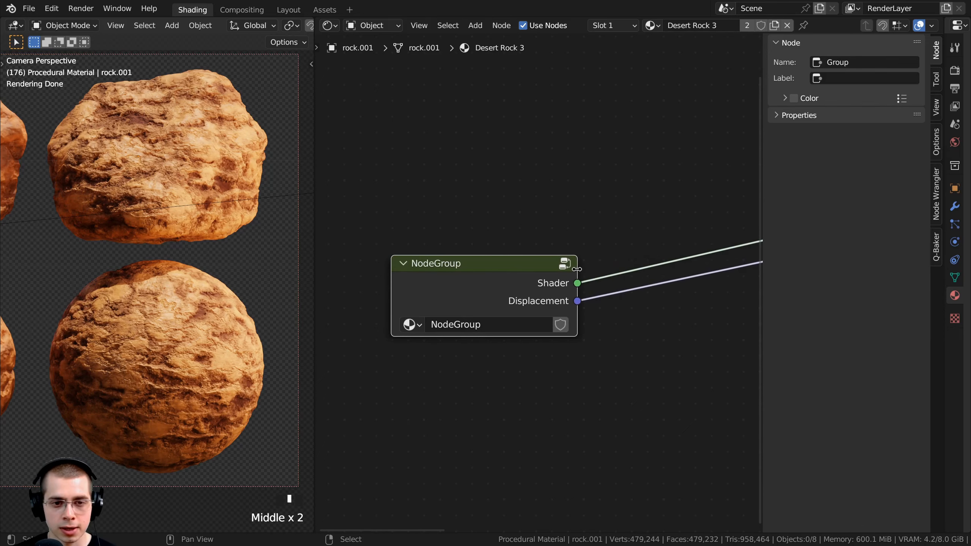
- Move the Material Output node right beside the group node
{"action": "scroll", "coordinate": [726, 231], "scroll_direction": "down", "scroll_amount": 4}
{"action": "scroll", "coordinate": [726, 222], "scroll_direction": "down", "scroll_amount": 10, "text": "ctrl"}
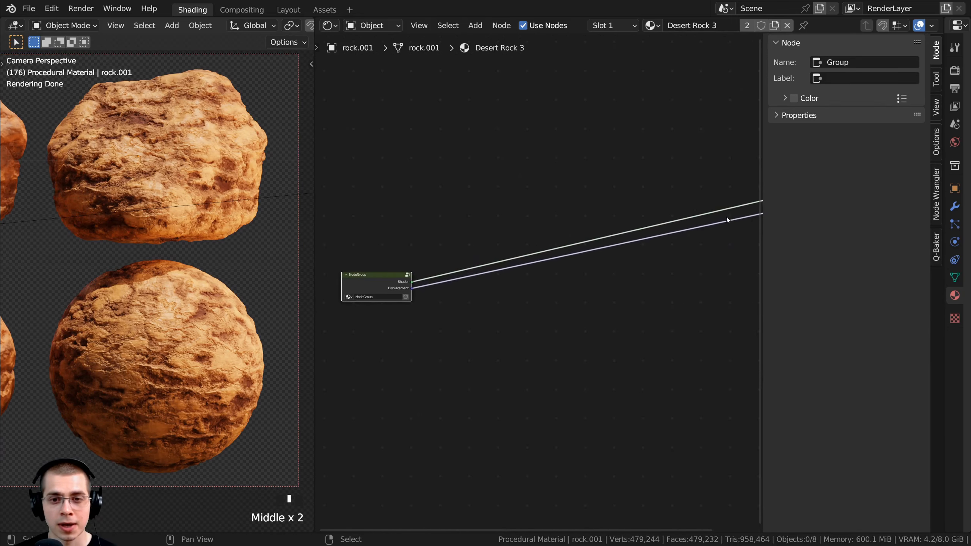
{"action": "left_click", "coordinate": [695, 216]}
{"action": "left_click_drag", "start_coordinate": [694, 216], "coordinate": [436, 292]}
{"action": "middle_click_drag", "start_coordinate": [415, 295], "coordinate": [636, 259]}
{"action": "scroll", "coordinate": [637, 259], "scroll_direction": "up", "scroll_amount": 6}
{"action": "left_click_drag", "start_coordinate": [651, 249], "coordinate": [492, 269]}
{"action": "middle_click_drag", "start_coordinate": [402, 279], "coordinate": [472, 279]}
{"action": "scroll", "coordinate": [473, 279], "scroll_direction": "up", "scroll_amount": 4}
{"action": "left_click_drag", "start_coordinate": [473, 278], "coordinate": [469, 277]}
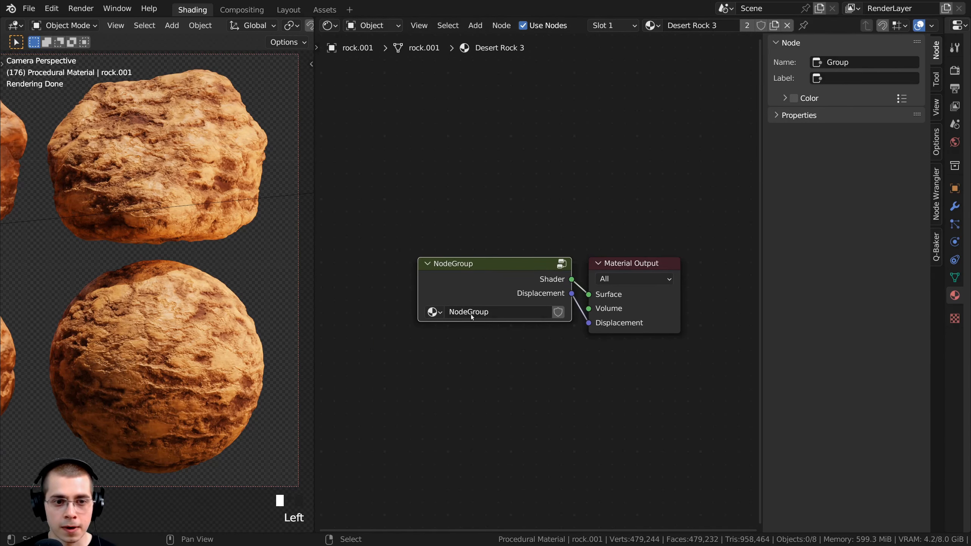
- Copy the material's name and rename the node group as Desert Rock 3
{"action": "left_click", "coordinate": [690, 27]}
{"action": "key", "text": "ctrl+c"}
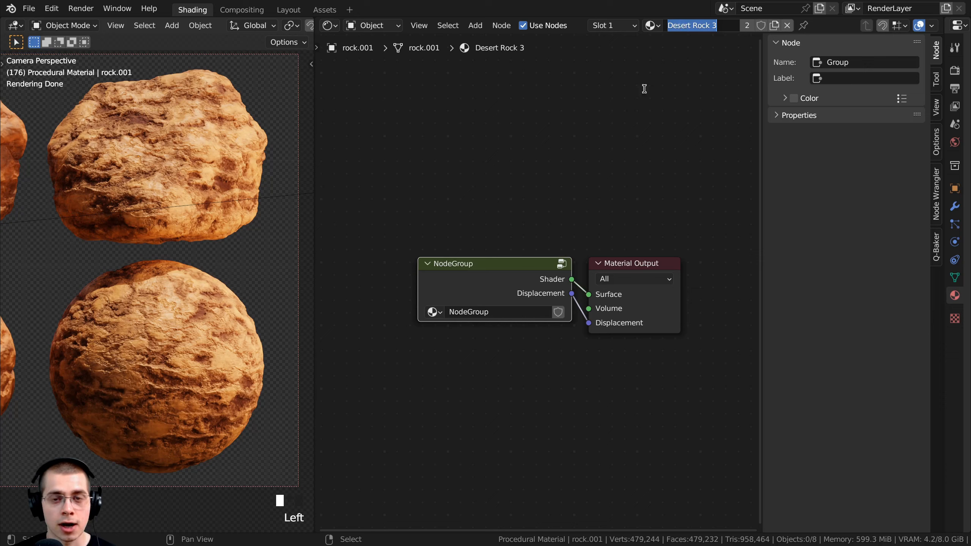
{"action": "left_click", "coordinate": [491, 311]}
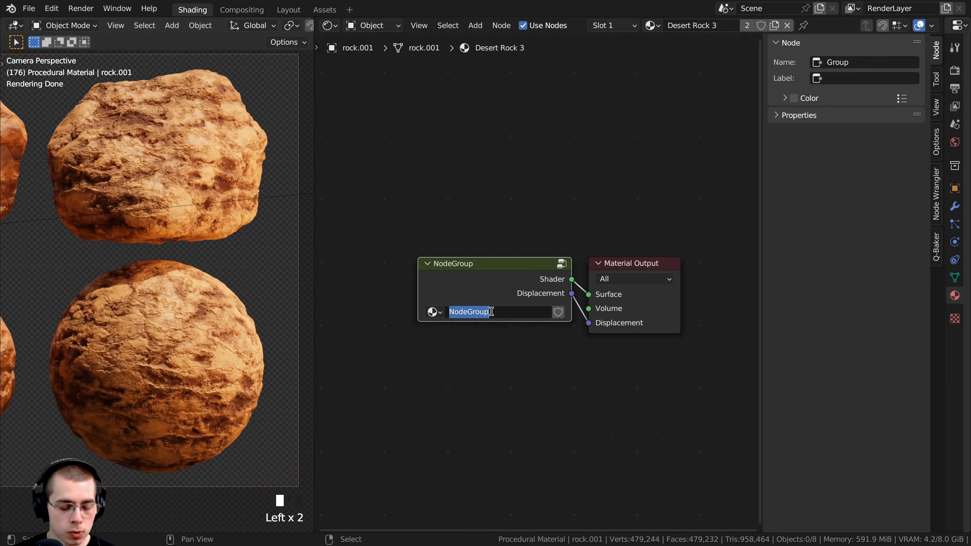
{"action": "key", "text": "ctrl+v"}
{"action": "key", "text": "Return"}
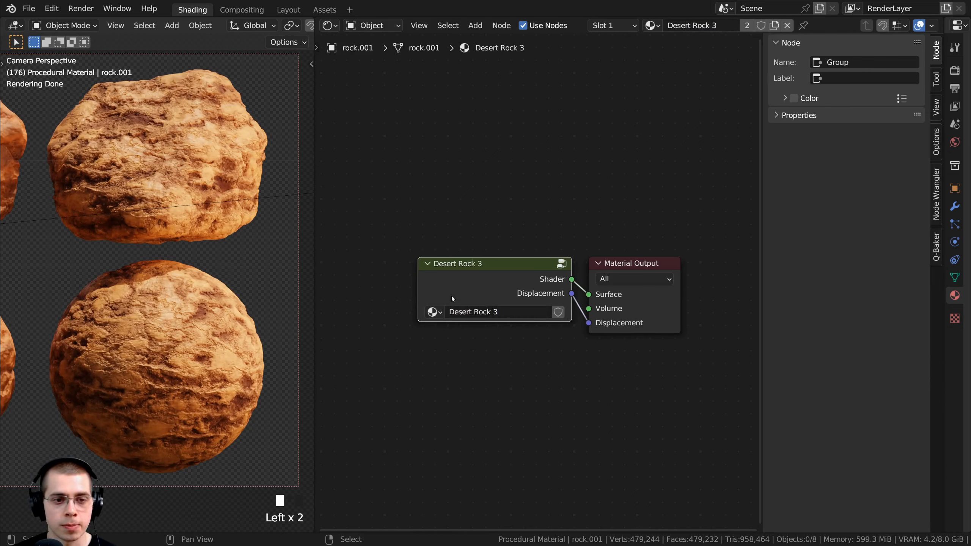
- Widen the Desert Rock 3 group node slightly and shift it a little away from the Material Output node
{"action": "left_click_drag", "start_coordinate": [420, 289], "coordinate": [414, 288]}
{"action": "middle_click_drag", "start_coordinate": [463, 283], "coordinate": [461, 286]}
{"action": "left_click_drag", "start_coordinate": [461, 287], "coordinate": [455, 289]}
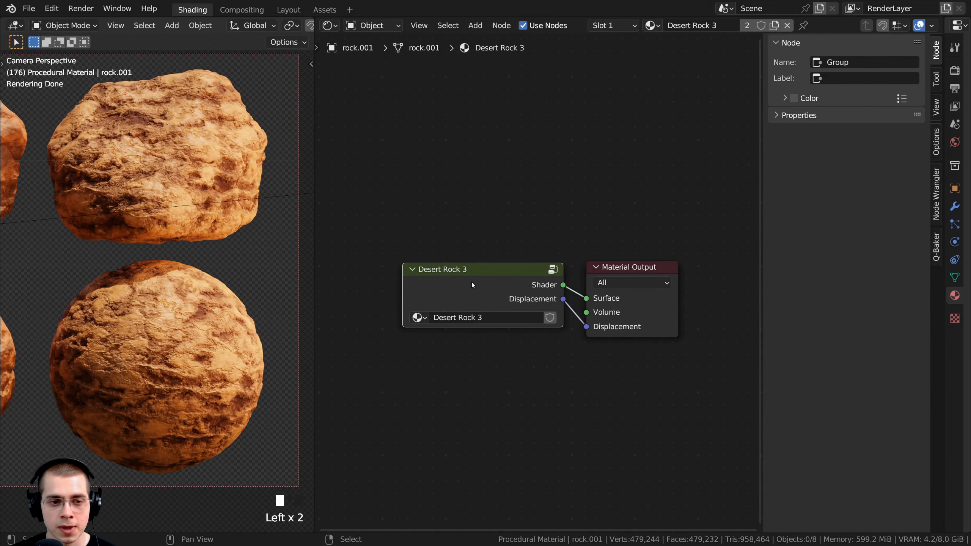
- Inside the Desert Rock 3 group, place Group Input below Texture Coordinate and expose the first Mapping node's Scale as a group input
{"action": "key", "text": "Tab"}
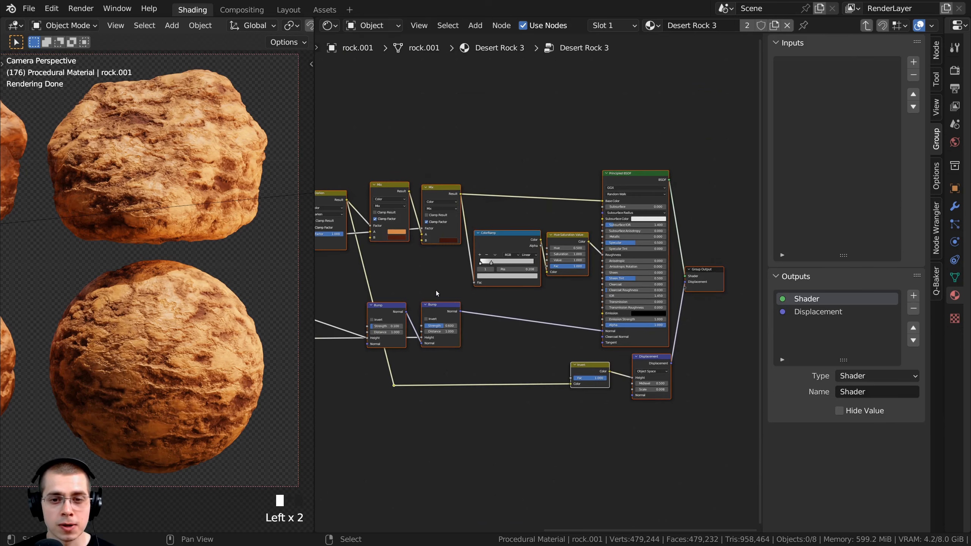
{"action": "middle_click_drag", "start_coordinate": [435, 290], "coordinate": [514, 273]}
{"action": "scroll", "coordinate": [515, 273], "scroll_direction": "up", "scroll_amount": 2}
{"action": "left_click", "coordinate": [513, 245]}
{"action": "scroll", "coordinate": [497, 246], "scroll_direction": "up", "scroll_amount": 1}
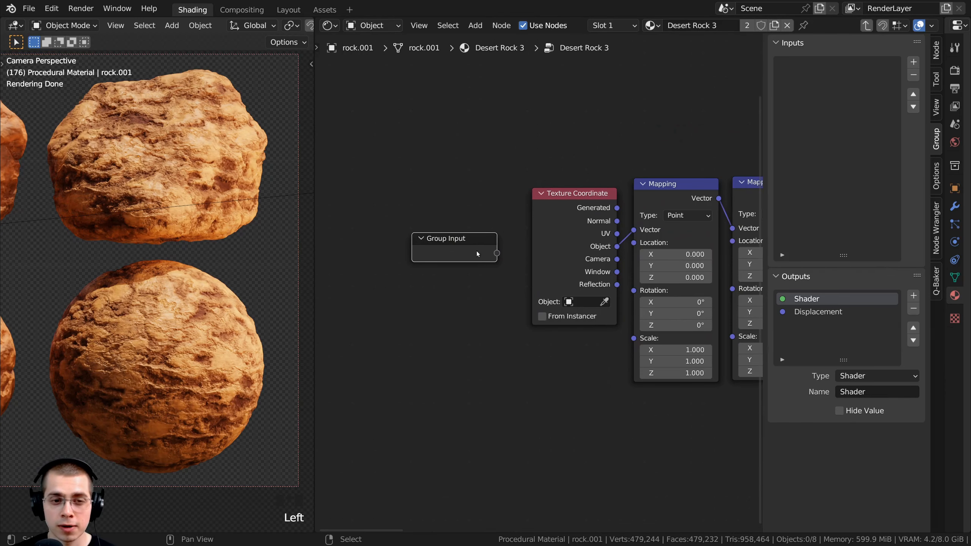
{"action": "left_click_drag", "start_coordinate": [476, 237], "coordinate": [474, 247]}
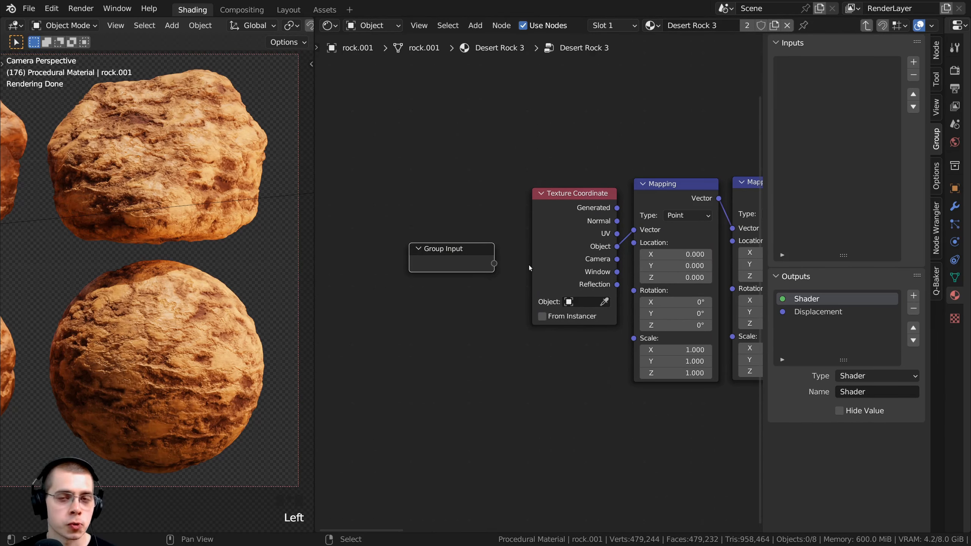
{"action": "scroll", "coordinate": [532, 264], "scroll_direction": "up", "scroll_amount": 1}
{"action": "middle_click_drag", "start_coordinate": [532, 264], "coordinate": [463, 253]}
{"action": "left_click_drag", "start_coordinate": [396, 254], "coordinate": [480, 374]}
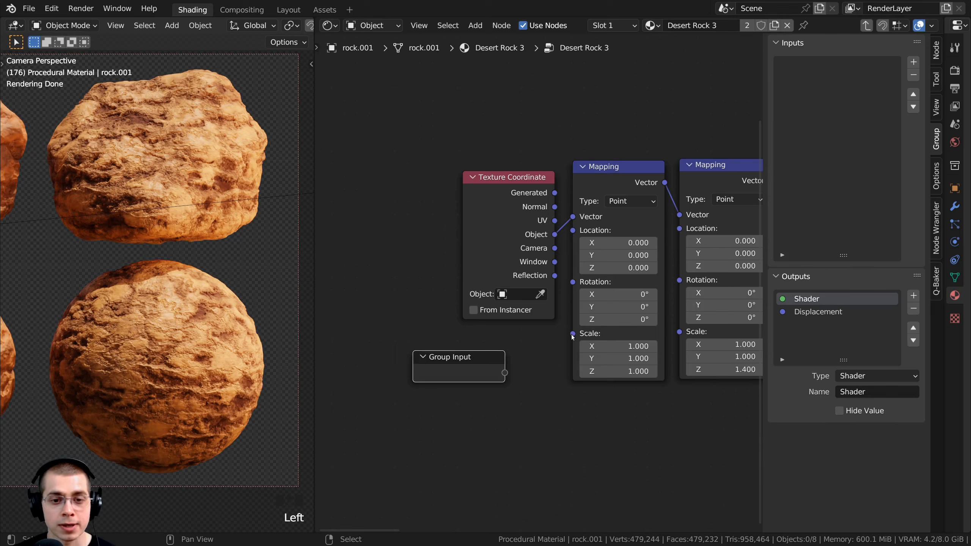
{"action": "left_click_drag", "start_coordinate": [572, 335], "coordinate": [502, 377]}
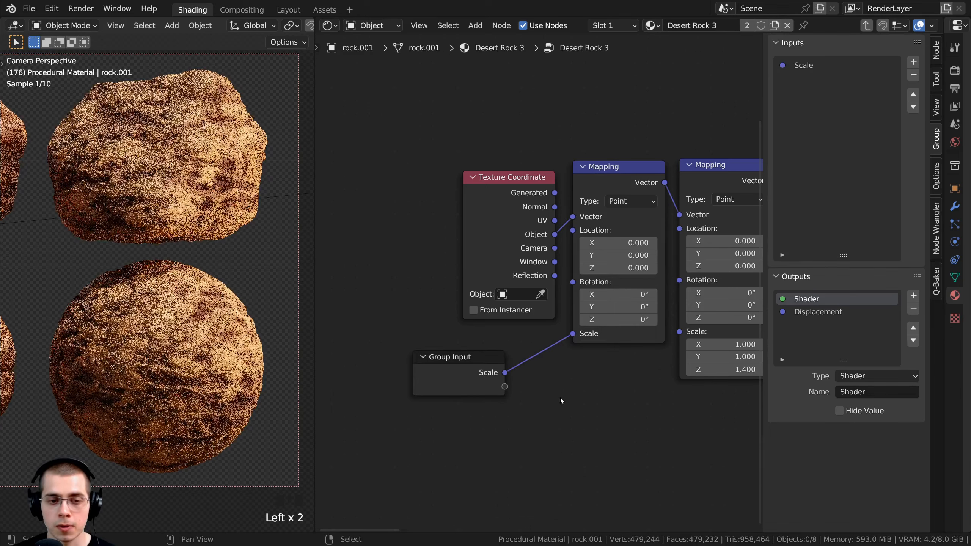
- Change the Scale group input's type to Float and set its default value to 1
{"action": "left_click", "coordinate": [795, 66]}
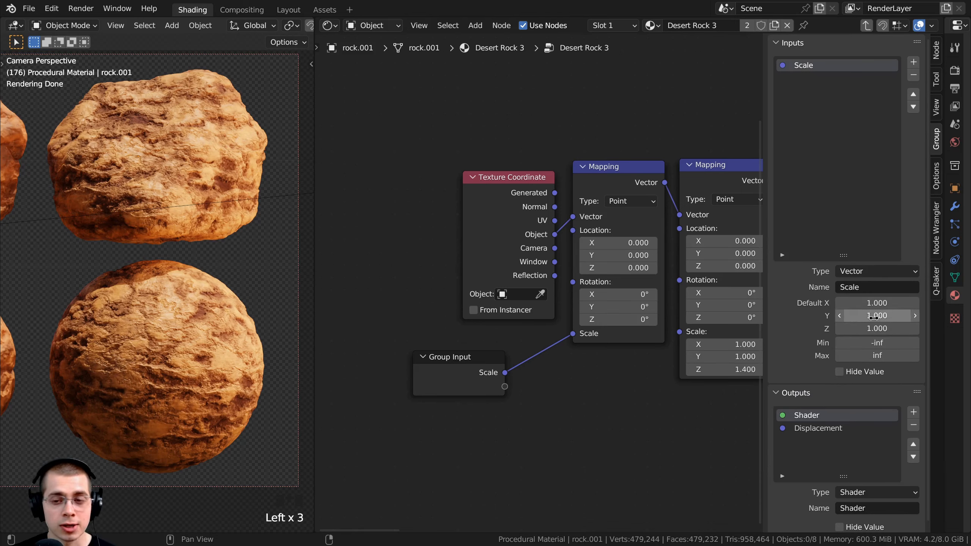
{"action": "left_click", "coordinate": [857, 271]}
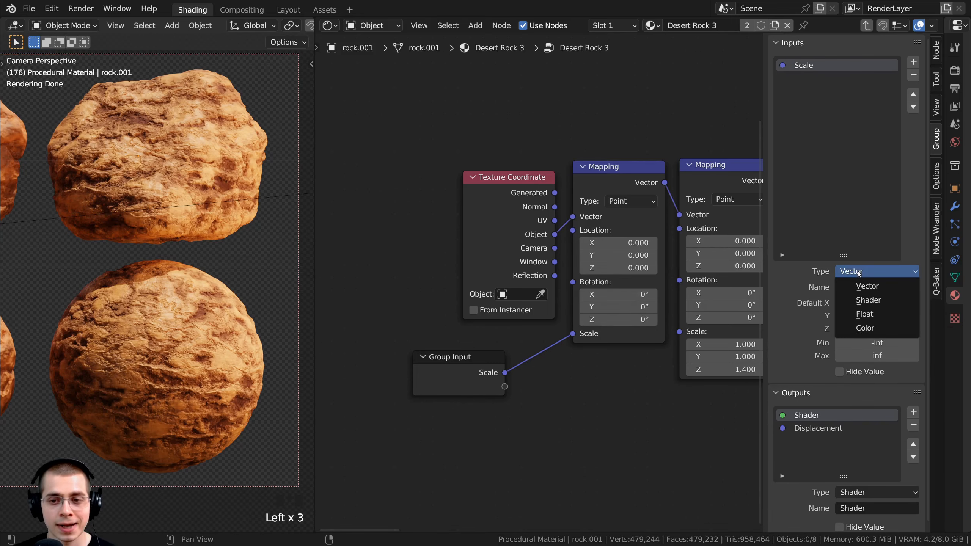
{"action": "left_click", "coordinate": [858, 314]}
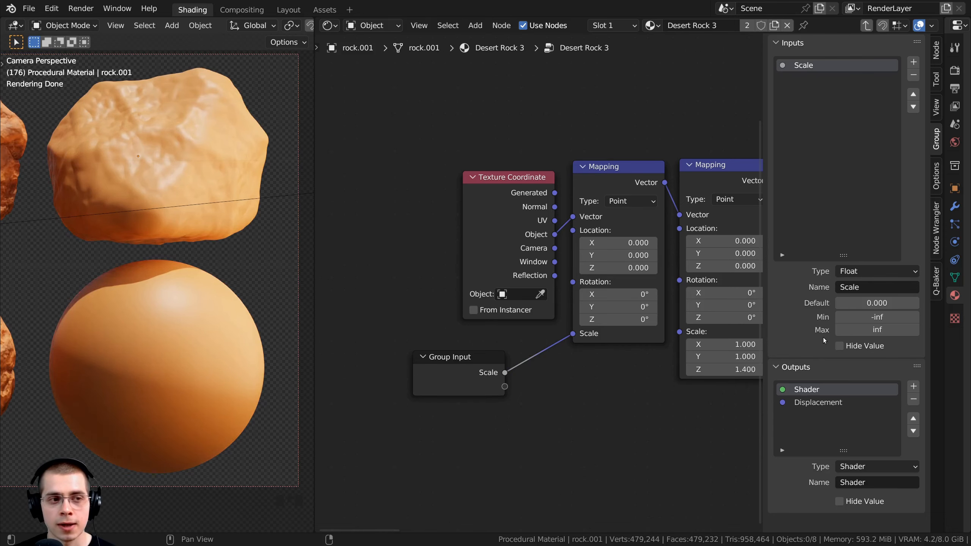
{"action": "left_click", "coordinate": [875, 303]}
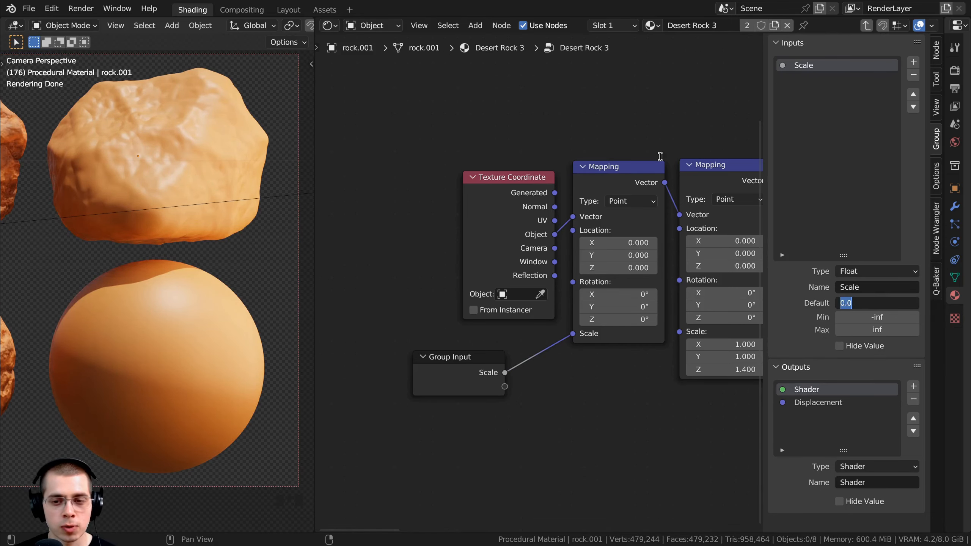
{"action": "type", "text": "1"}
{"action": "key", "text": "Return"}
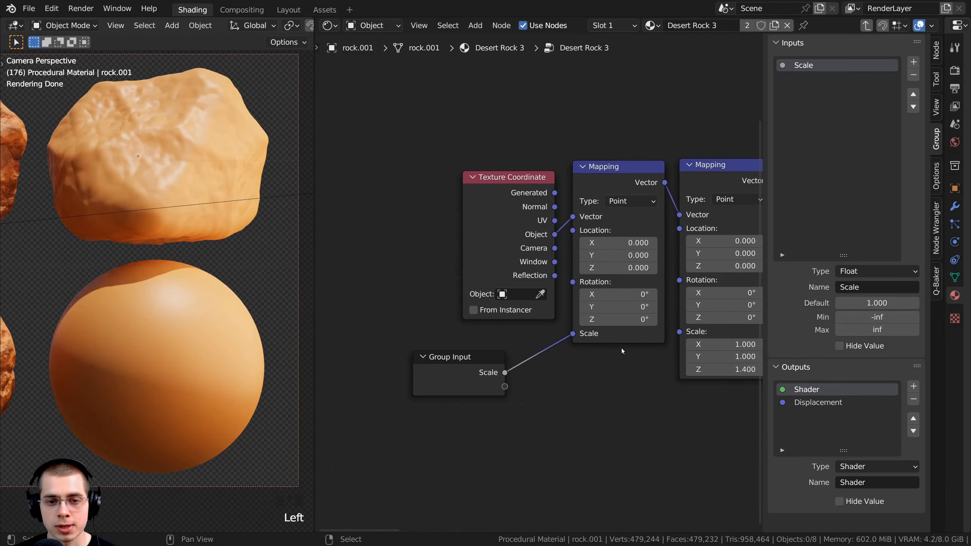
{"action": "middle_click_drag", "start_coordinate": [612, 347], "coordinate": [587, 353]}
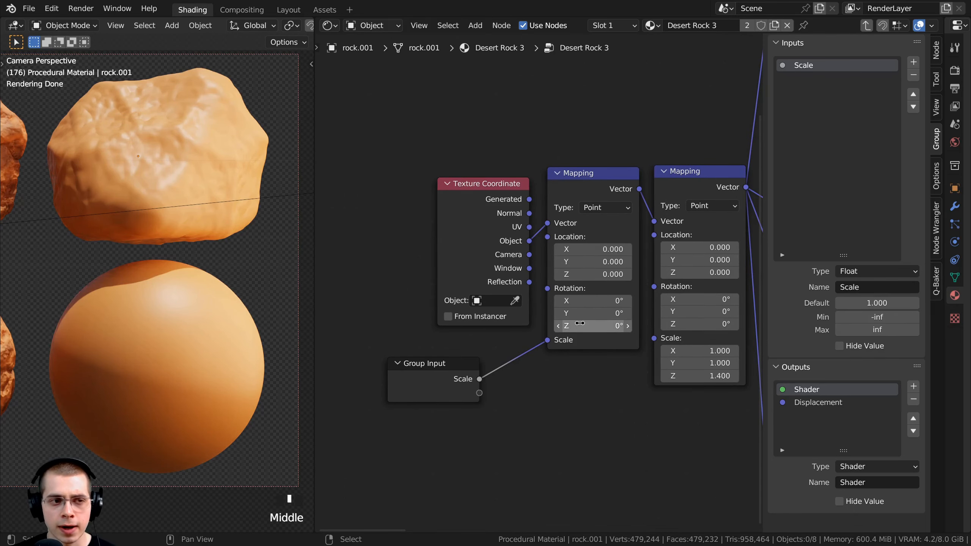
- Exit the group and set the Scale on the Desert Rock 3 group node to 1
{"action": "key", "text": "Tab"}
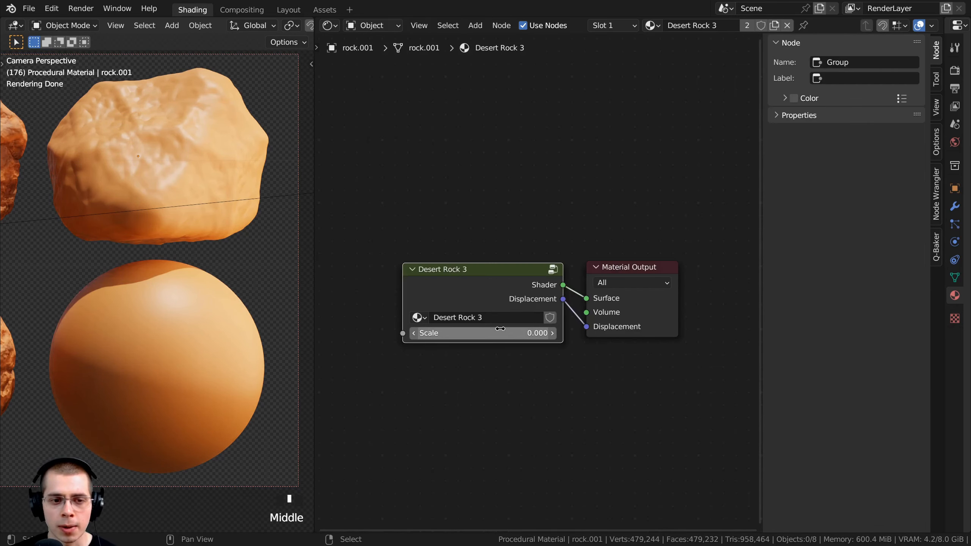
{"action": "left_click", "coordinate": [486, 333]}
{"action": "type", "text": "1"}
{"action": "key", "text": "Return"}
{"action": "mouse_move", "coordinate": [473, 332]}
{"action": "left_mouse_down"}
{"action": "mouse_move", "coordinate": [500, 332]}
{"action": "mouse_move", "coordinate": [476, 332]}
{"action": "left_mouse_up"}
{"action": "left_click", "coordinate": [478, 286]}
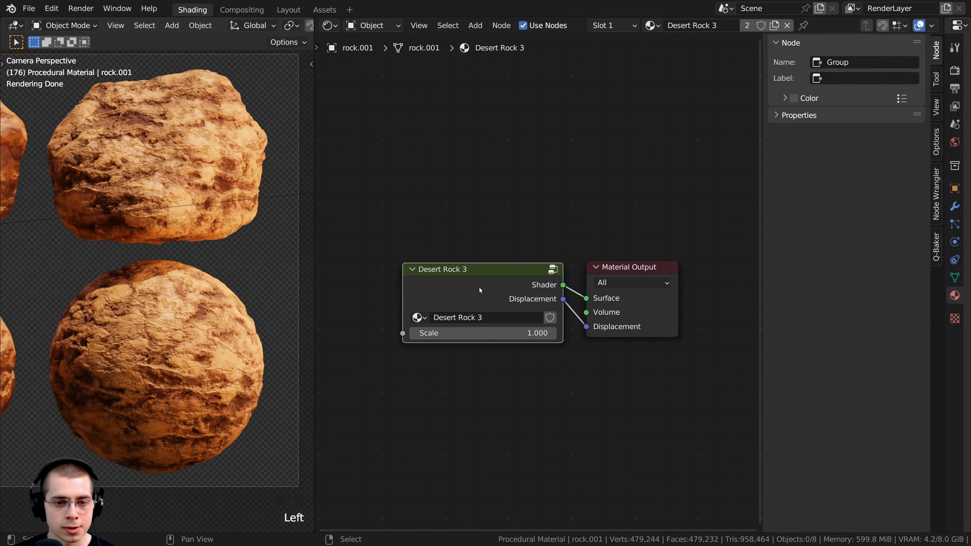
- Reenter the Desert Rock 3 group and move the Group Input node just before the two Mix nodes, above the Darken node
{"action": "key", "text": "Tab"}
{"action": "scroll", "coordinate": [467, 306], "scroll_direction": "down", "scroll_amount": 2}
{"action": "left_click", "coordinate": [447, 343]}
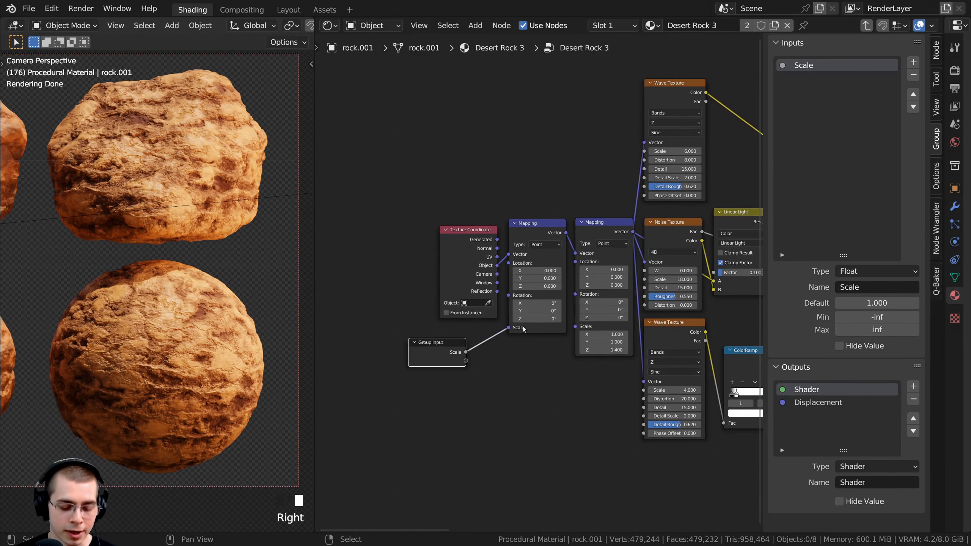
{"action": "scroll", "coordinate": [522, 329], "scroll_direction": "down", "scroll_amount": 2}
{"action": "key", "text": "g"}
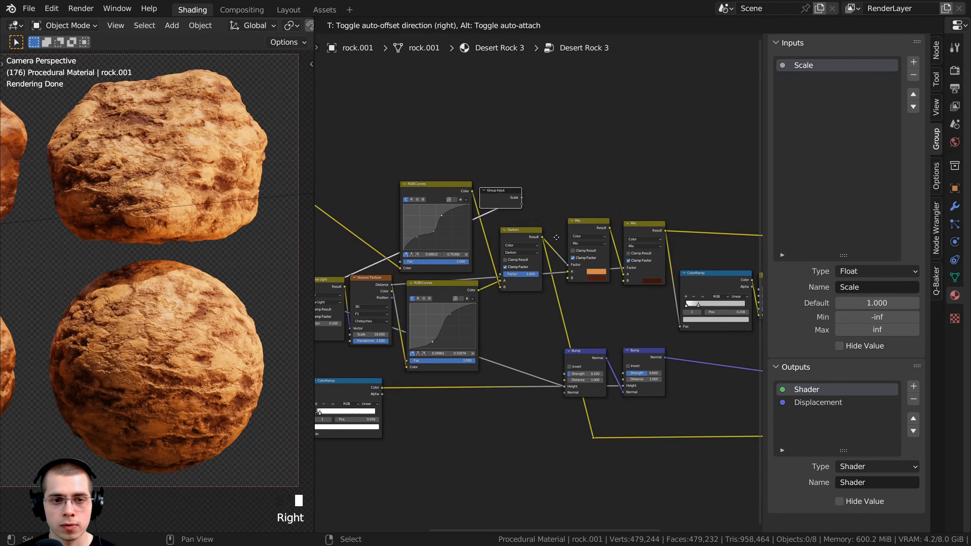
{"action": "left_click", "coordinate": [592, 254]}
{"action": "scroll", "coordinate": [588, 254], "scroll_direction": "up", "scroll_amount": 2}
{"action": "middle_click_drag", "start_coordinate": [508, 276], "coordinate": [497, 296]}
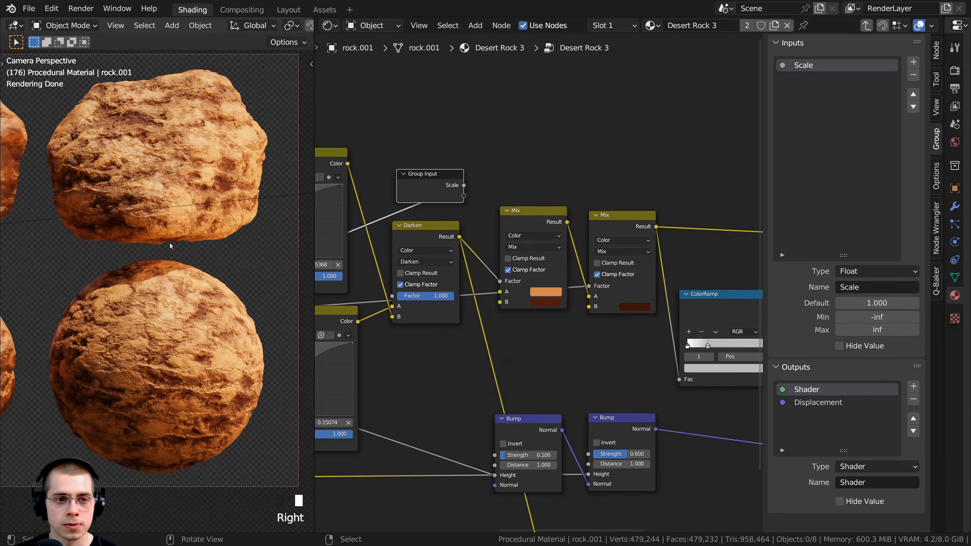
{"action": "scroll", "coordinate": [520, 321], "scroll_direction": "up", "scroll_amount": 2}
- Expose the first Mix node's A and B colors and the second Mix node's B color as group inputs
{"action": "left_click_drag", "start_coordinate": [518, 321], "coordinate": [474, 199]}
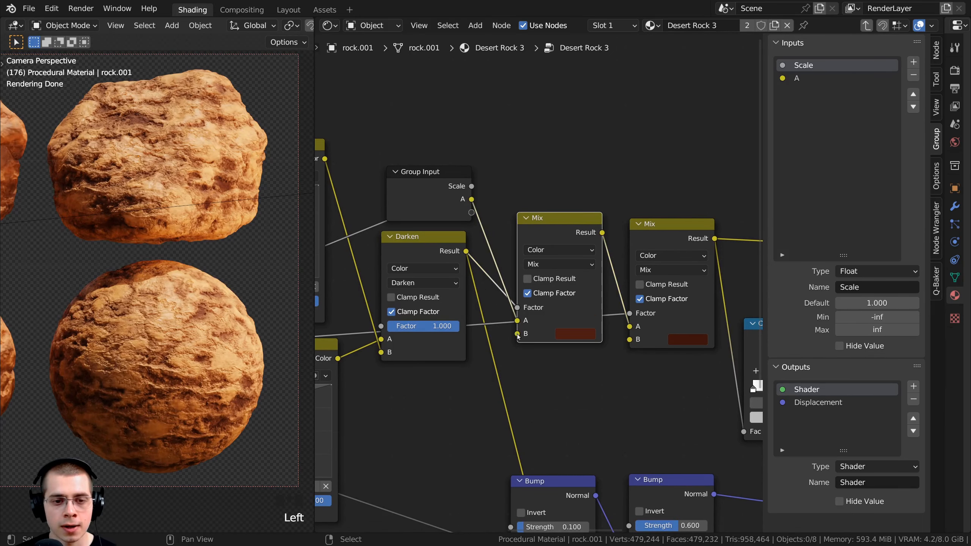
{"action": "left_click_drag", "start_coordinate": [517, 333], "coordinate": [472, 213]}
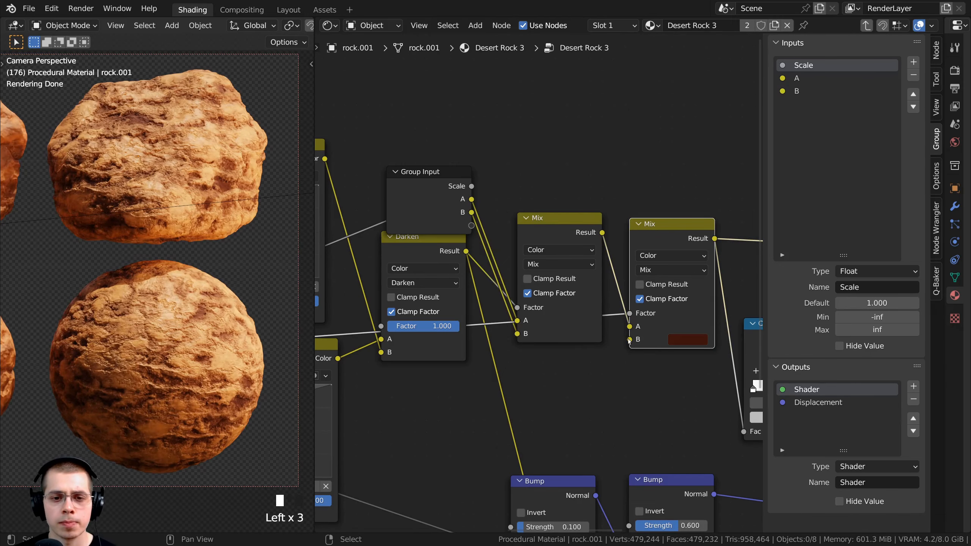
{"action": "left_click_drag", "start_coordinate": [629, 339], "coordinate": [472, 226]}
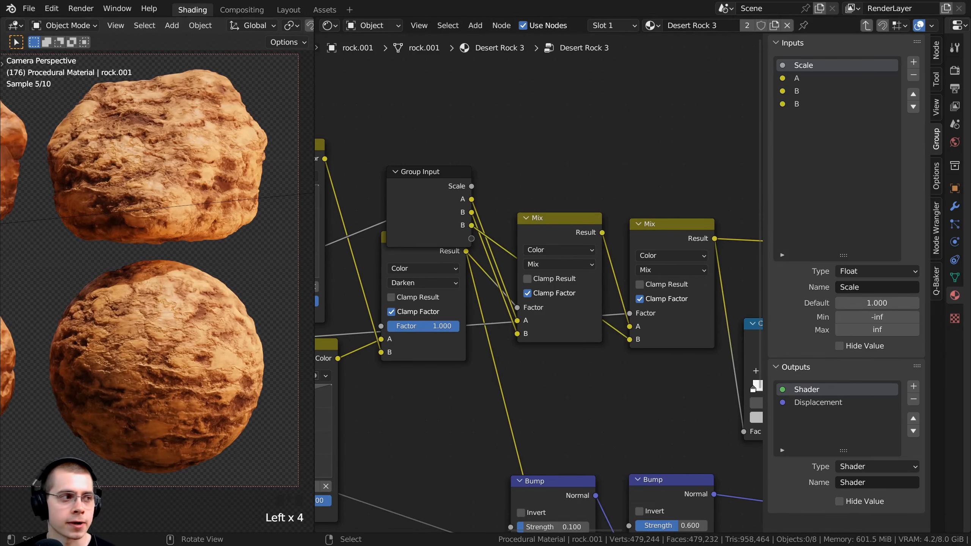
- Rename the three exposed color inputs as Color 1, Color 2 and Color 3
{"action": "double_click", "coordinate": [798, 78]}
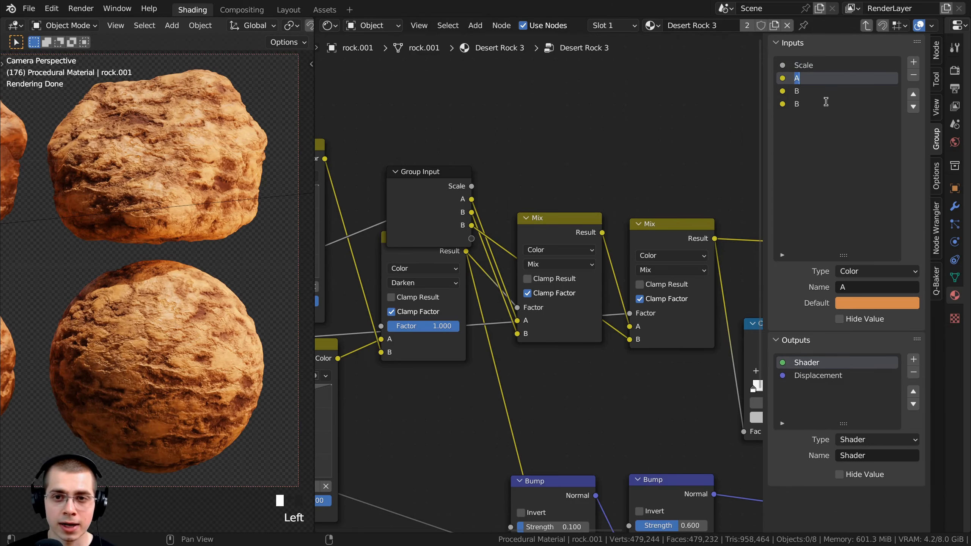
{"action": "type", "text": "Color 1"}
{"action": "left_click", "coordinate": [825, 102]}
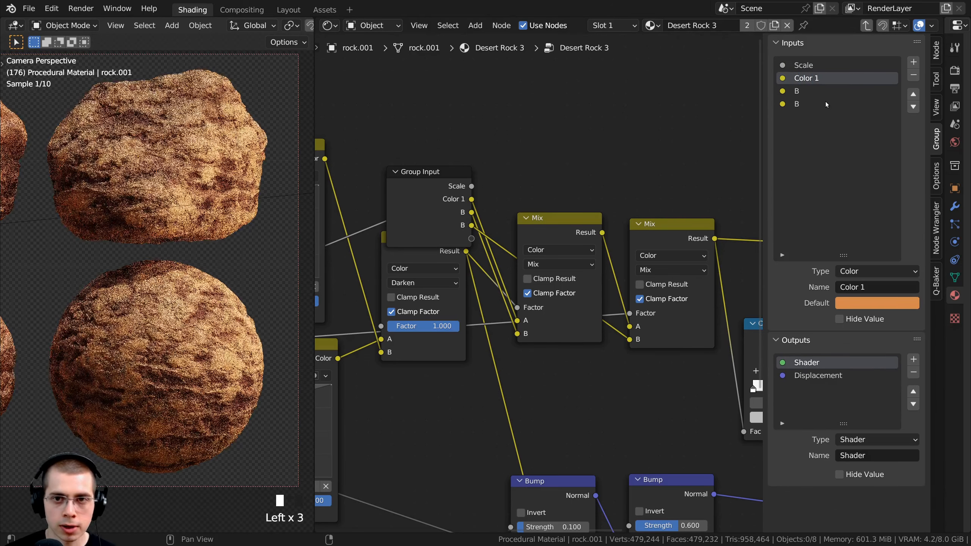
{"action": "left_click", "coordinate": [796, 91]}
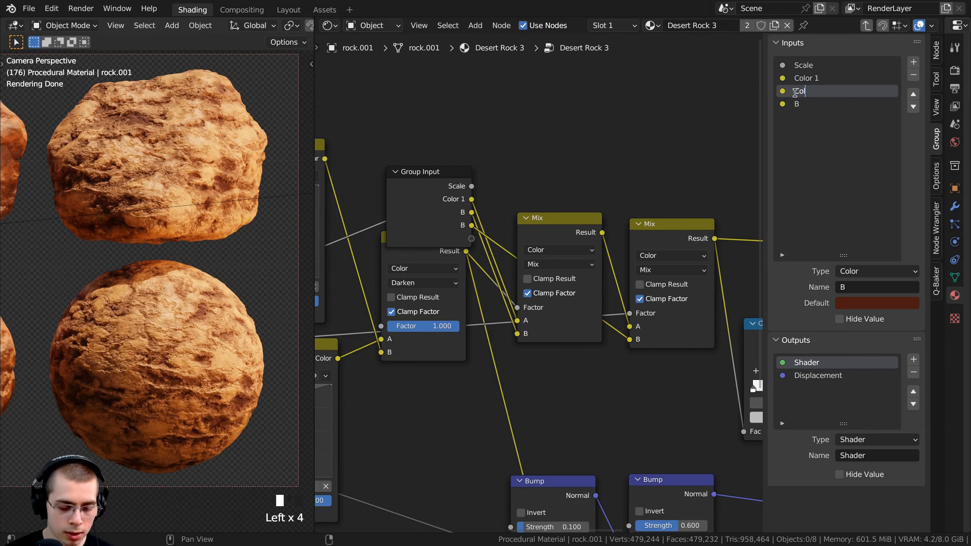
{"action": "left_click", "coordinate": [800, 104]}
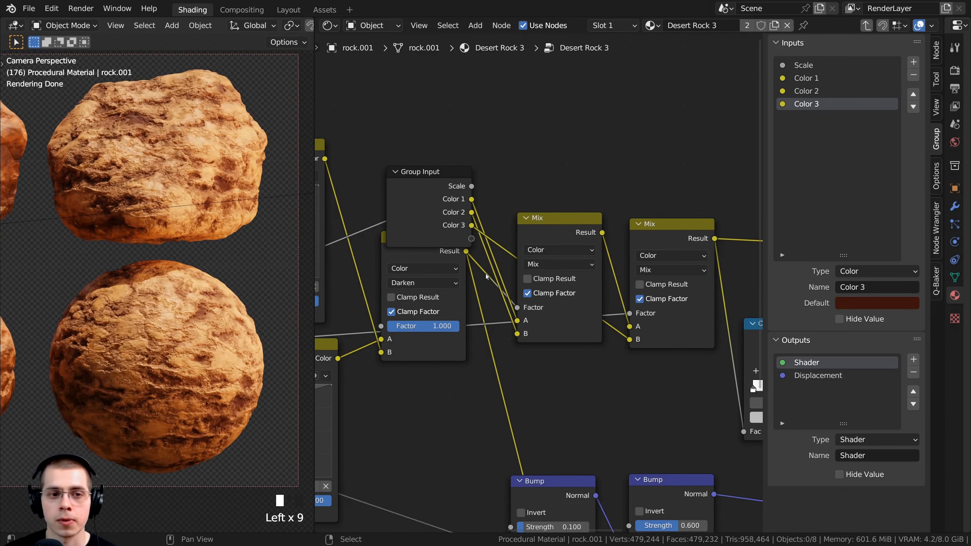
- Move the Group Input node back to the start of the node tree, just above the Mapping nodes
{"action": "scroll", "coordinate": [486, 276], "scroll_direction": "down", "scroll_amount": 7}
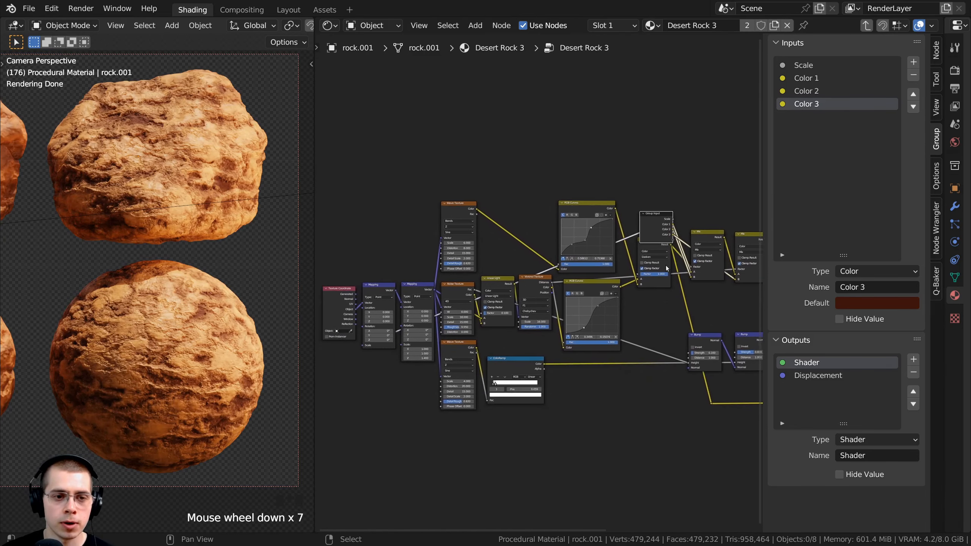
{"action": "key", "text": "g"}
{"action": "left_click", "coordinate": [415, 284]}
{"action": "middle_click_drag", "start_coordinate": [465, 281], "coordinate": [586, 310]}
{"action": "scroll", "coordinate": [480, 281], "scroll_direction": "up", "scroll_amount": 6}
{"action": "scroll", "coordinate": [497, 286], "scroll_direction": "up", "scroll_amount": 1}
{"action": "key", "text": "g"}
{"action": "left_click", "coordinate": [514, 283]}
{"action": "scroll", "coordinate": [513, 283], "scroll_direction": "up", "scroll_amount": 2}
{"action": "left_click_drag", "start_coordinate": [454, 208], "coordinate": [437, 254]}
{"action": "scroll", "coordinate": [472, 301], "scroll_direction": "up", "scroll_amount": 3}
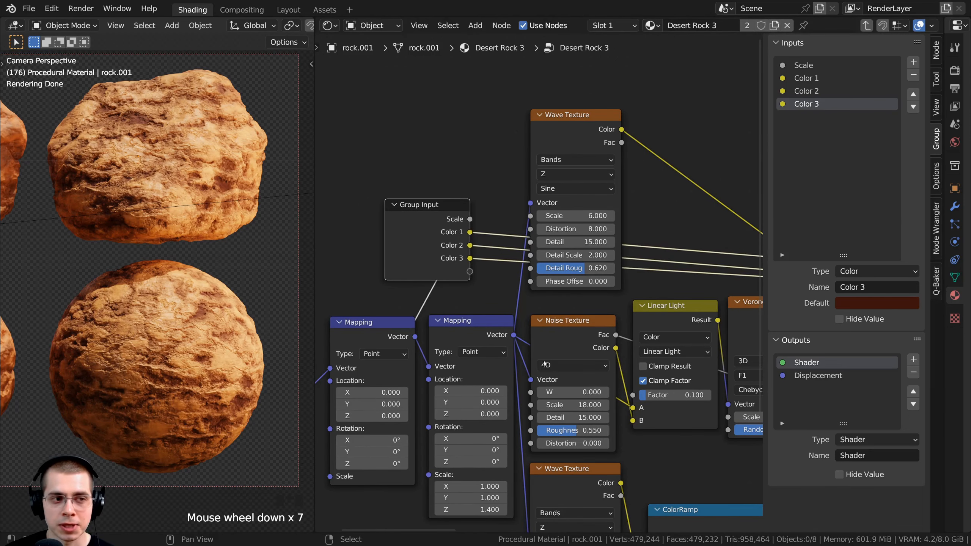
- Expose the Noise Texture's Scale as a group input and rename it Noise Scale
{"action": "middle_click_drag", "start_coordinate": [566, 369], "coordinate": [570, 337]}
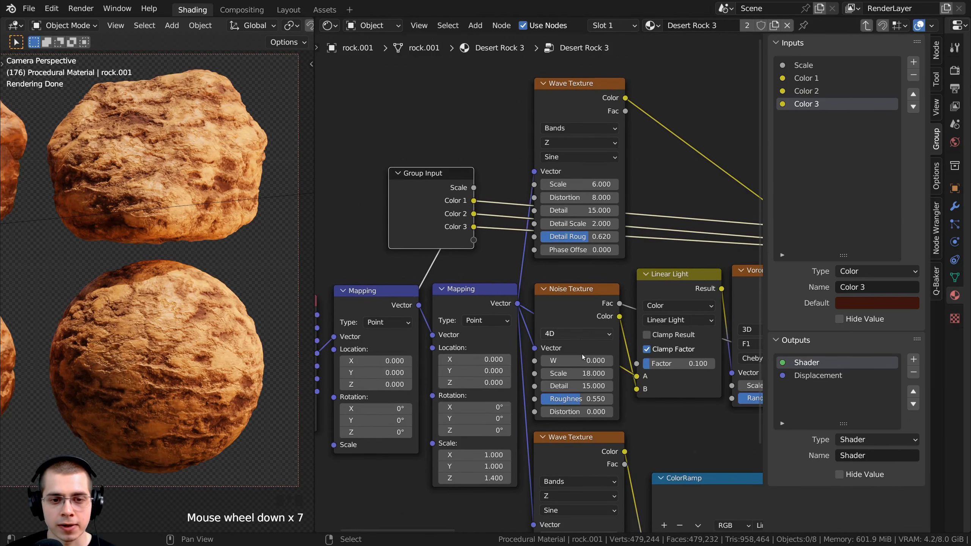
{"action": "left_click", "coordinate": [538, 376]}
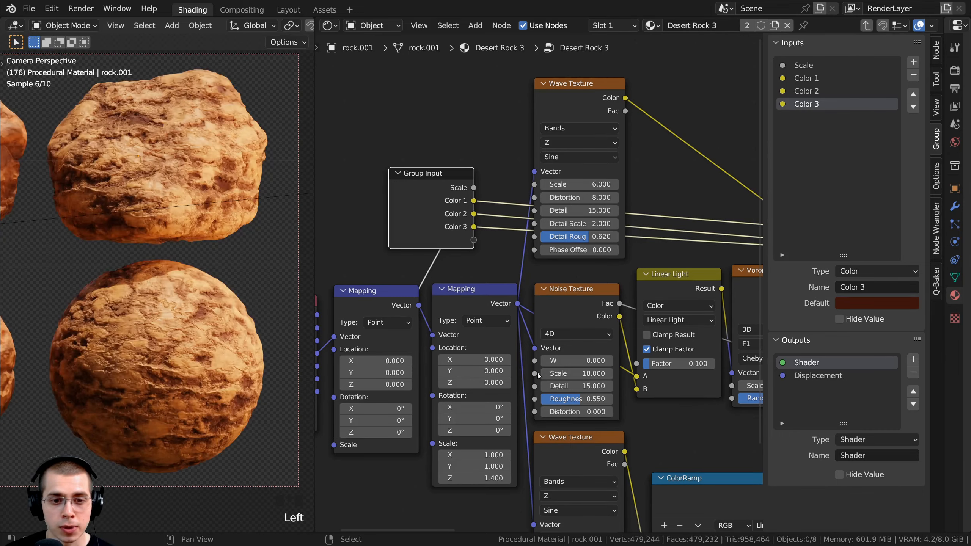
{"action": "left_click_drag", "start_coordinate": [534, 374], "coordinate": [534, 308]}
{"action": "left_click_drag", "start_coordinate": [475, 243], "coordinate": [474, 240]}
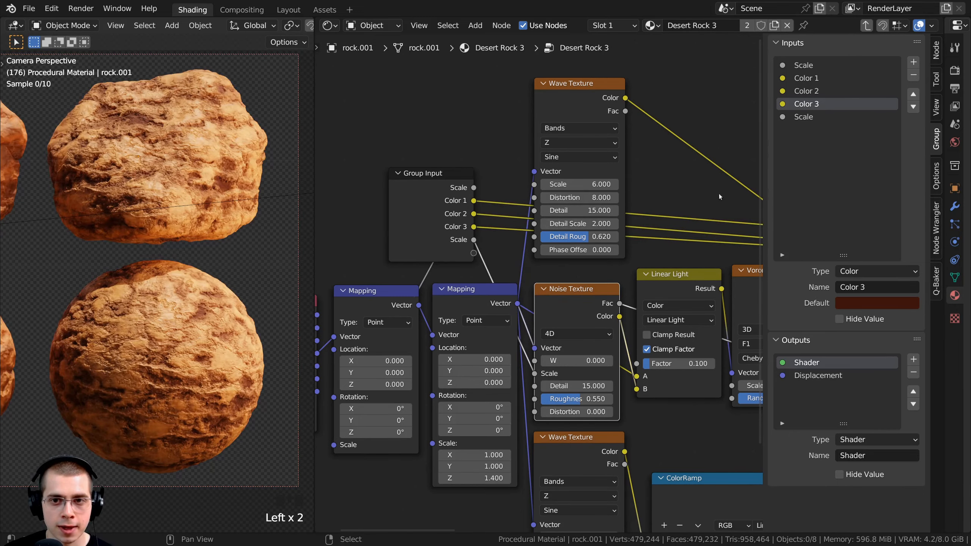
{"action": "double_click", "coordinate": [799, 117]}
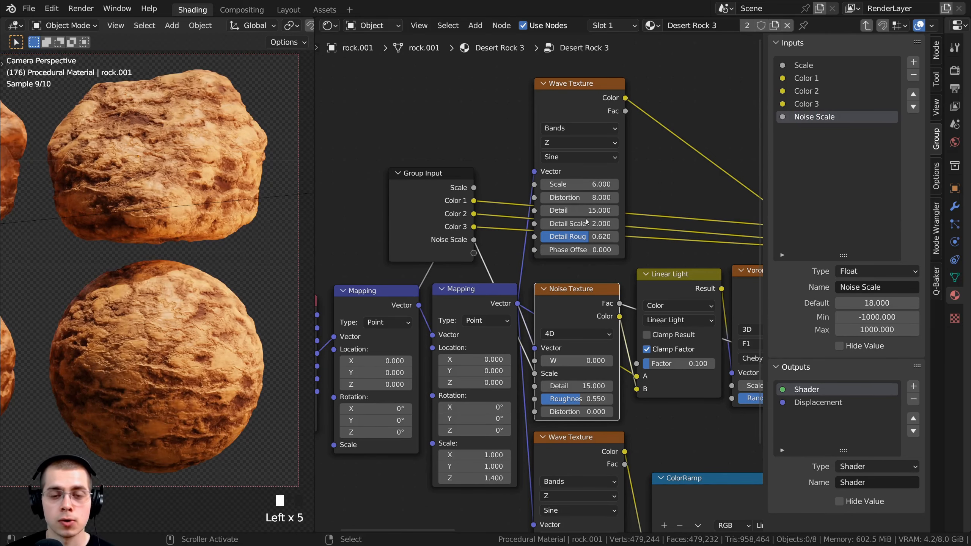
- Expose the Voronoi Texture's Scale as a group input and rename it Voronoi Scale
{"action": "scroll", "coordinate": [587, 222], "scroll_direction": "down", "scroll_amount": 2}
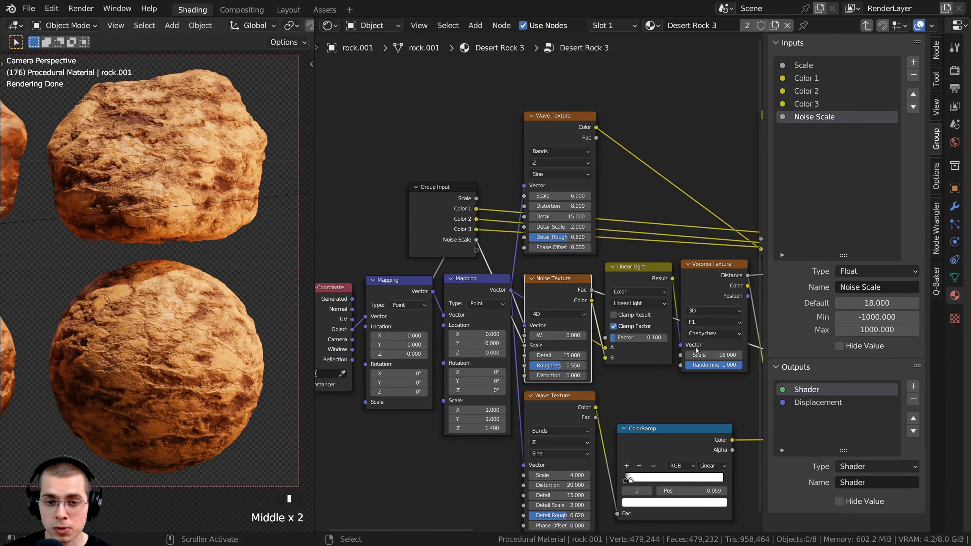
{"action": "left_click_drag", "start_coordinate": [704, 354], "coordinate": [564, 194]}
{"action": "right_click", "coordinate": [730, 354]}
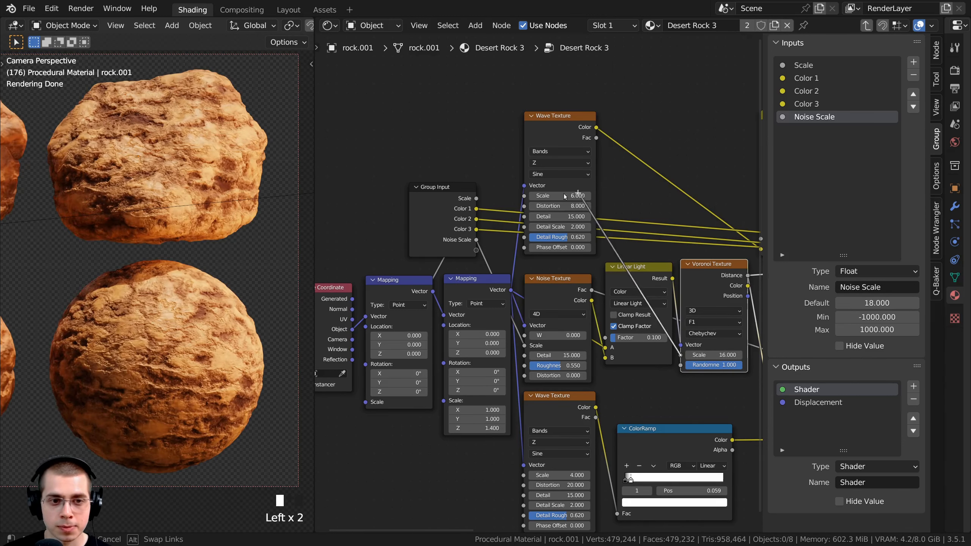
{"action": "left_click_drag", "start_coordinate": [479, 253], "coordinate": [477, 252]}
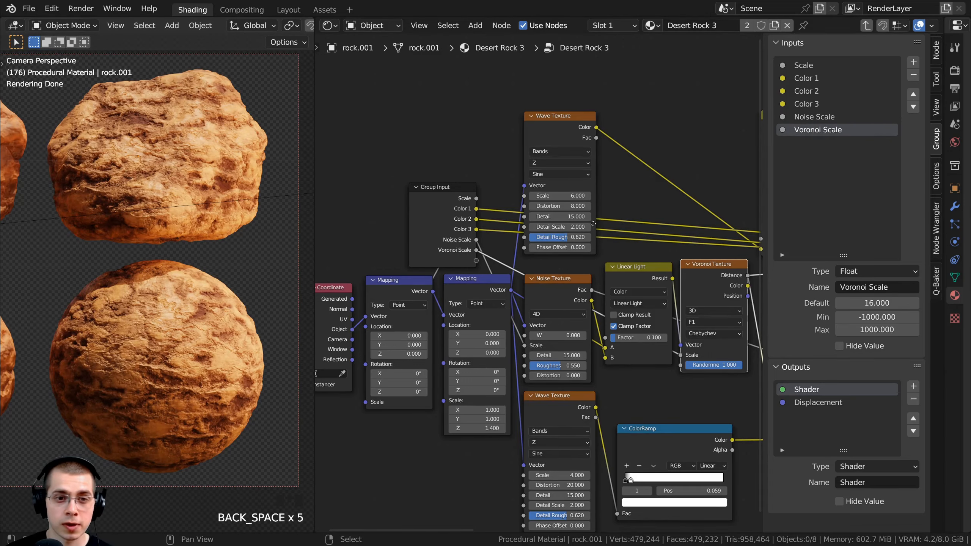
- Expose the upper Wave Texture's Scale as a group input named Wave Scale and move Group Input up, clear of the Mapping nodes
{"action": "scroll", "coordinate": [593, 223], "scroll_direction": "up", "scroll_amount": 5}
{"action": "mouse_move", "coordinate": [596, 215]}
{"action": "left_mouse_down"}
{"action": "mouse_move", "coordinate": [620, 215]}
{"action": "mouse_move", "coordinate": [609, 214]}
{"action": "left_mouse_up"}
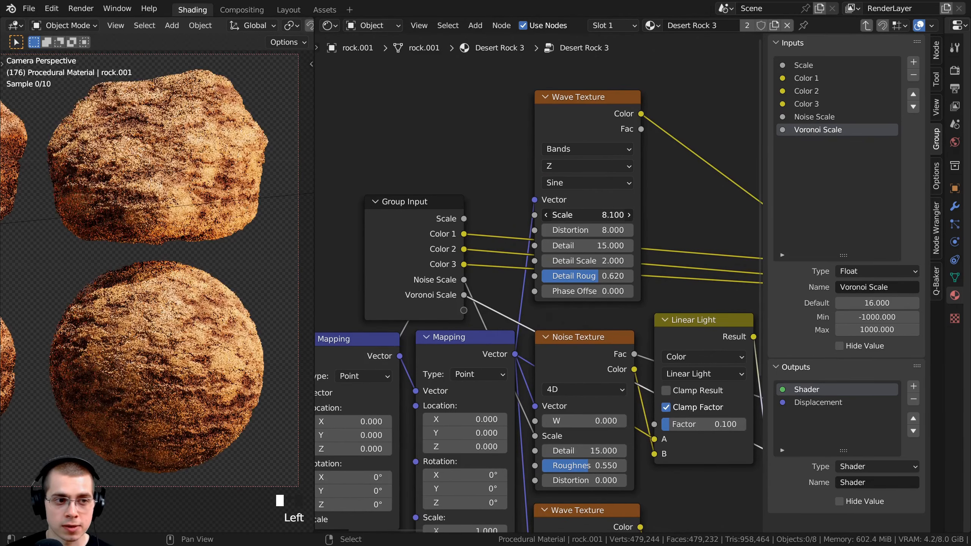
{"action": "right_click", "coordinate": [609, 214]}
{"action": "left_click_drag", "start_coordinate": [534, 214], "coordinate": [454, 264]}
{"action": "left_click_drag", "start_coordinate": [459, 313], "coordinate": [460, 313]}
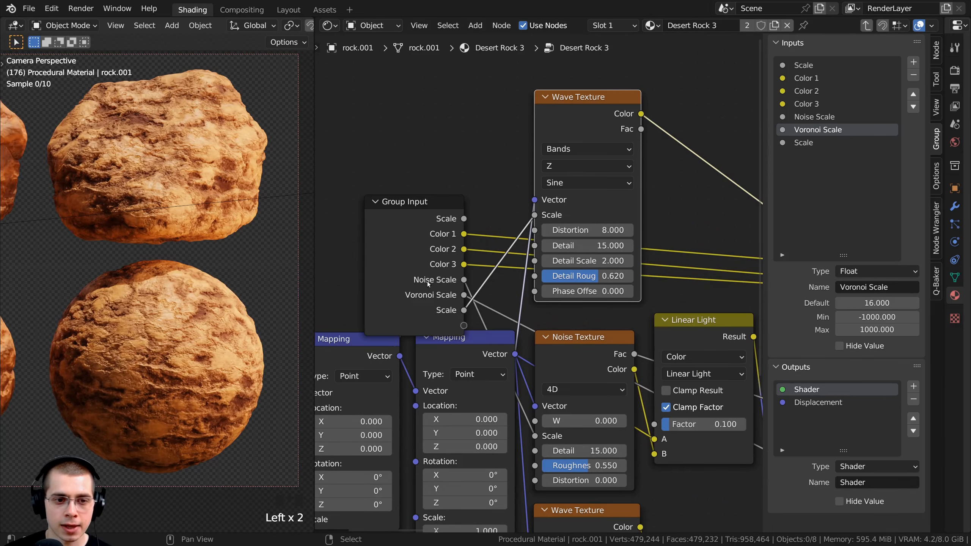
{"action": "left_click_drag", "start_coordinate": [420, 277], "coordinate": [399, 221]}
{"action": "left_click", "coordinate": [794, 142]}
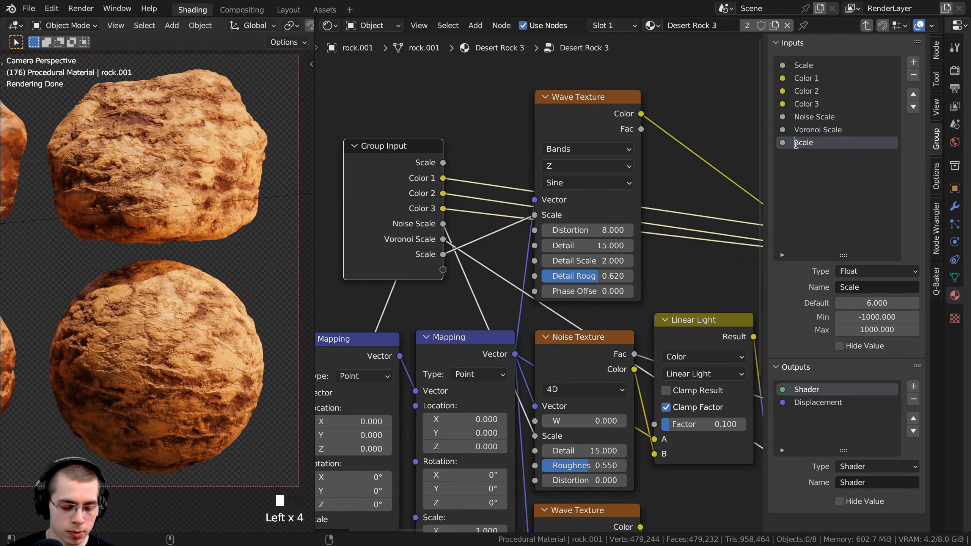
- Expose the lower Wave Texture's Scale as a group input and rename it Cracks Scale
{"action": "scroll", "coordinate": [544, 301], "scroll_direction": "down", "scroll_amount": 3}
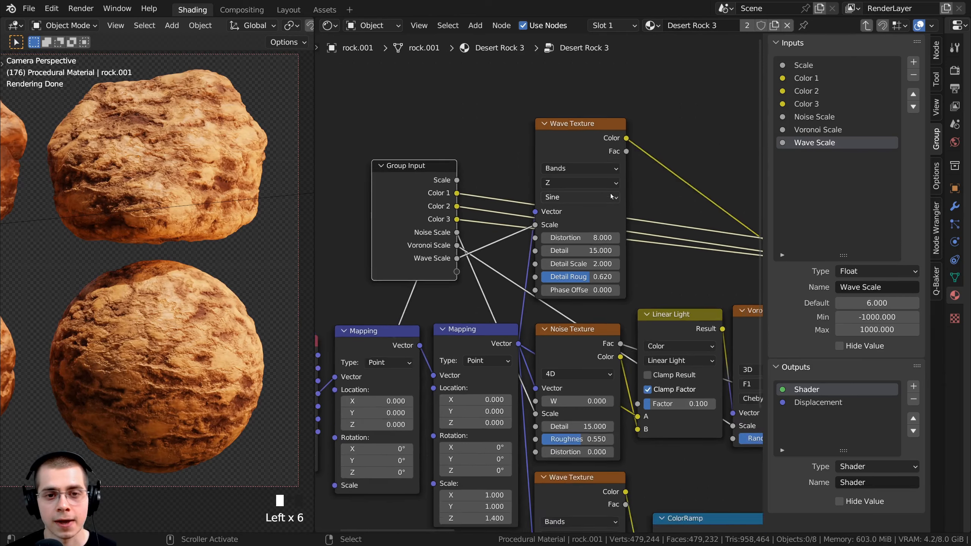
{"action": "scroll", "coordinate": [544, 301], "scroll_direction": "up", "scroll_amount": 1}
{"action": "middle_click_drag", "start_coordinate": [544, 301], "coordinate": [544, 289]}
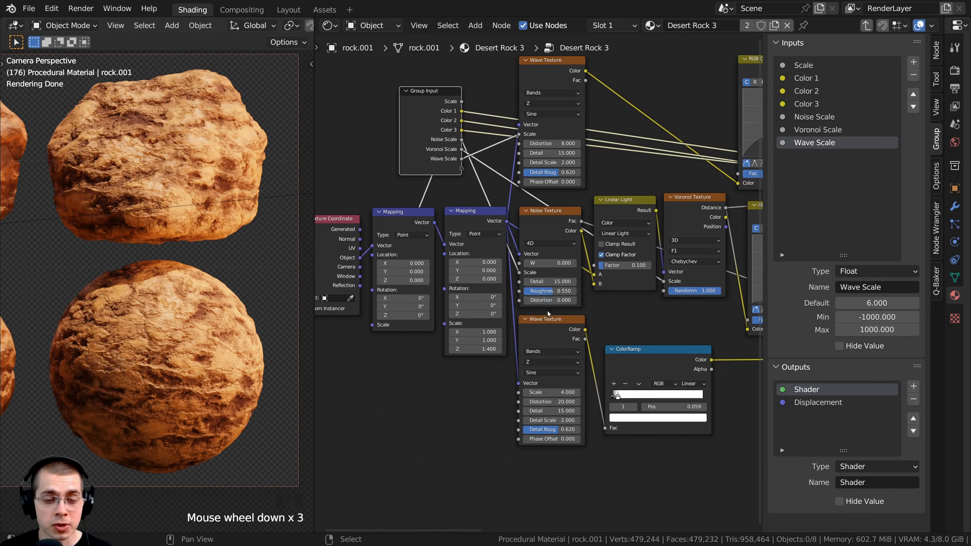
{"action": "scroll", "coordinate": [540, 335], "scroll_direction": "up", "scroll_amount": 3}
{"action": "middle_click_drag", "start_coordinate": [557, 361], "coordinate": [561, 313]}
{"action": "left_click", "coordinate": [558, 299]}
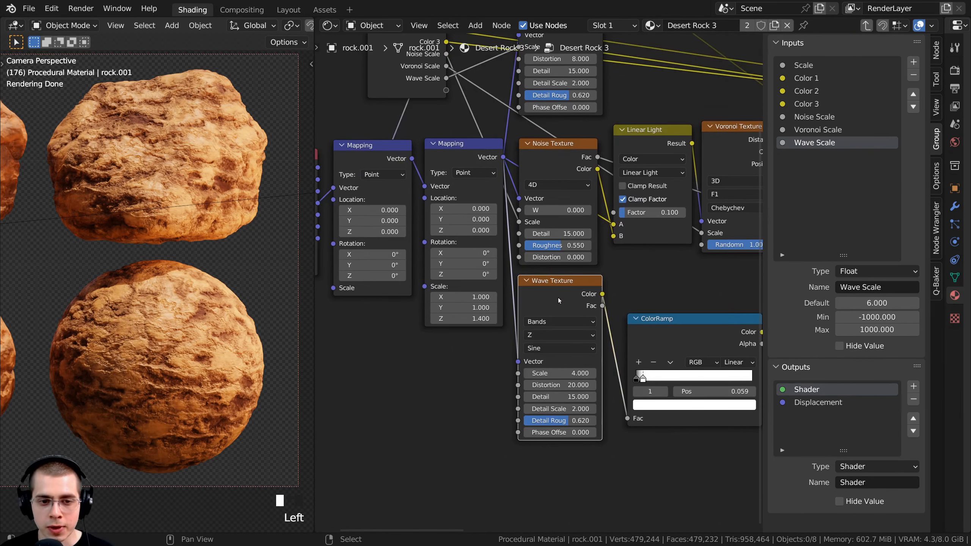
{"action": "left_click_drag", "start_coordinate": [562, 373], "coordinate": [553, 373]}
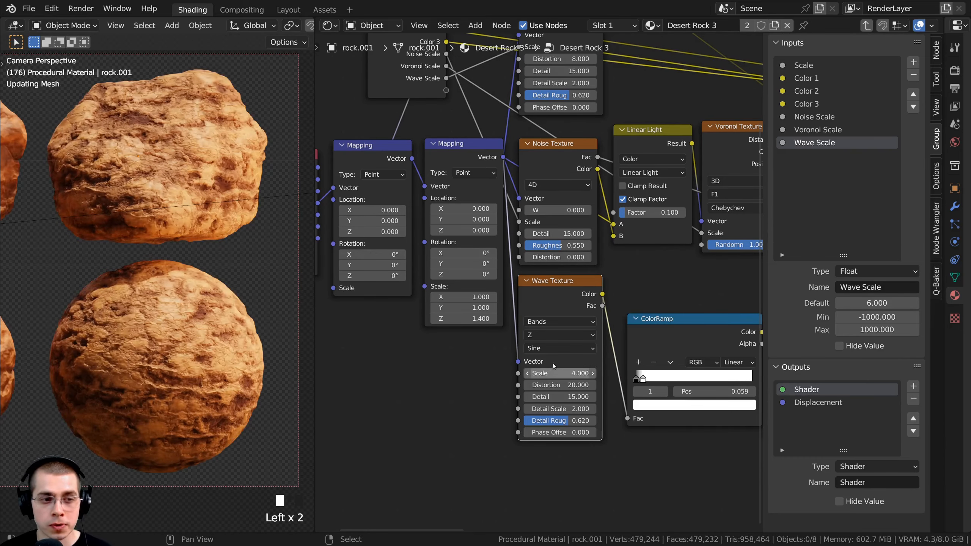
{"action": "scroll", "coordinate": [542, 364], "scroll_direction": "up", "scroll_amount": 1}
{"action": "middle_click_drag", "start_coordinate": [542, 364], "coordinate": [553, 415]}
{"action": "left_click_drag", "start_coordinate": [528, 425], "coordinate": [450, 121]}
{"action": "middle_click_drag", "start_coordinate": [449, 120], "coordinate": [460, 195]}
{"action": "left_click", "coordinate": [795, 160]}
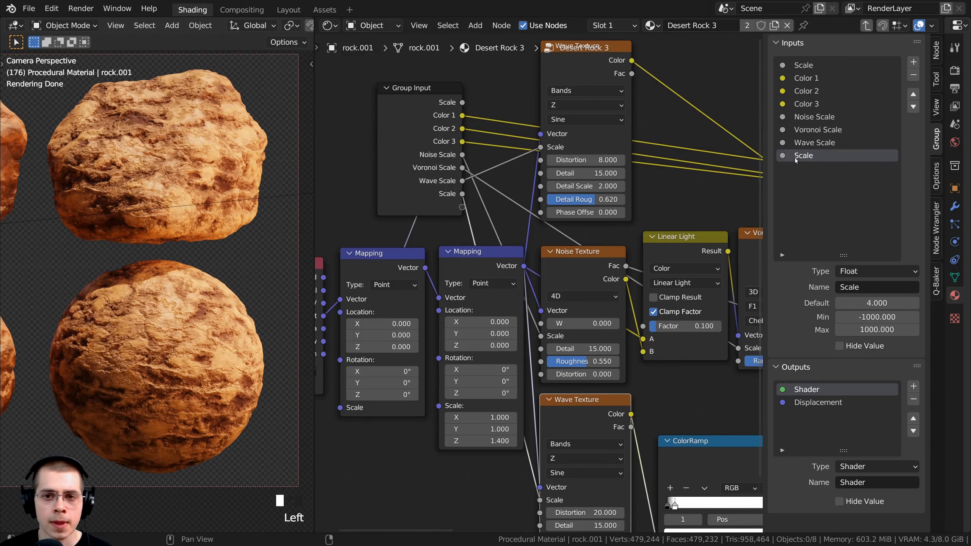
{"action": "type", "text": "Cracks"}
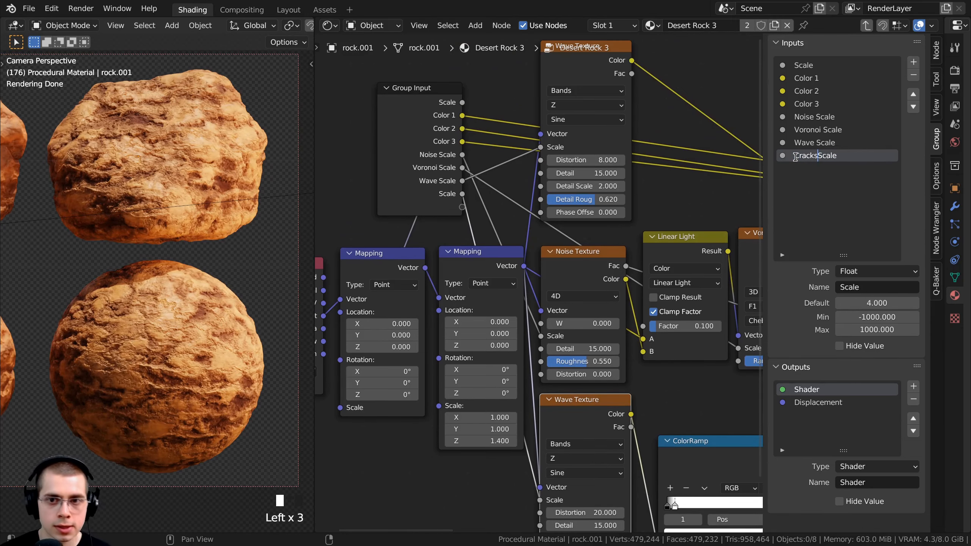
{"action": "key", "text": "Return"}
- Expose the upper Wave Texture's Detail as a group input and link the Noise Texture's and lower Wave Texture's Detail to it
{"action": "scroll", "coordinate": [540, 126], "scroll_direction": "down", "scroll_amount": 1}
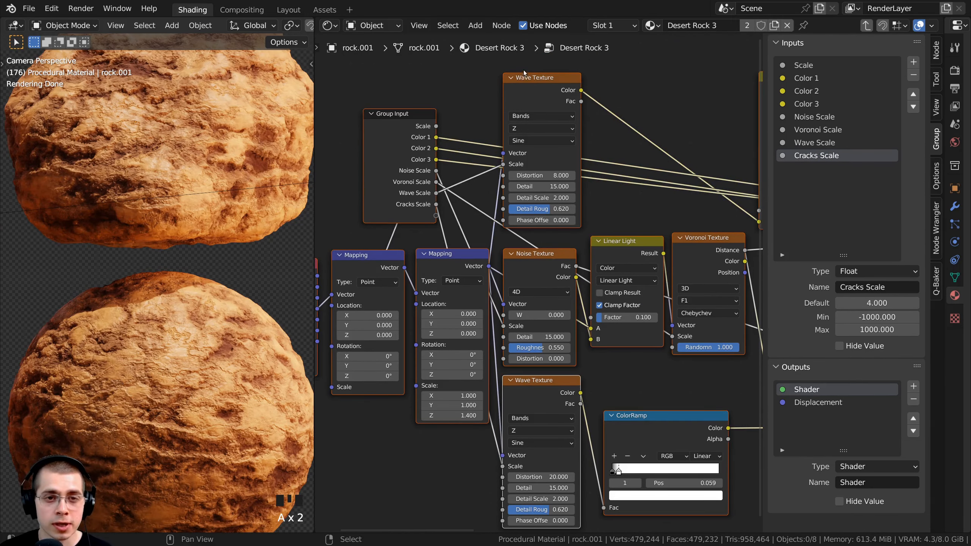
{"action": "left_click_drag", "start_coordinate": [519, 59], "coordinate": [564, 417]}
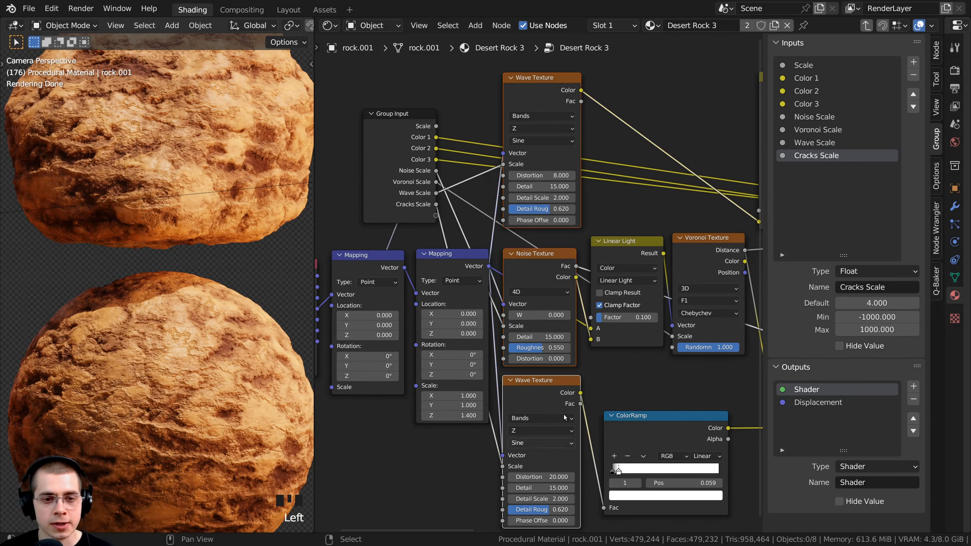
{"action": "scroll", "coordinate": [527, 270], "scroll_direction": "up", "scroll_amount": 1}
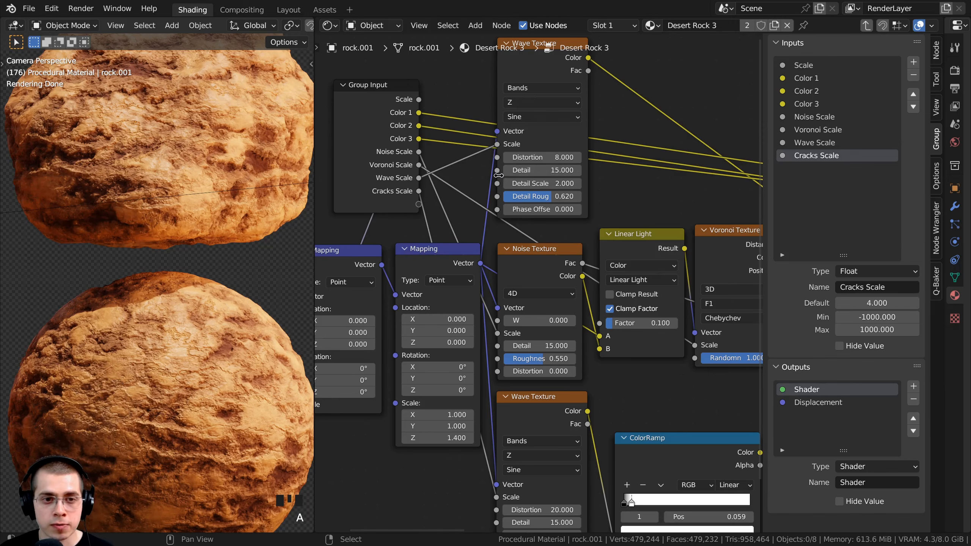
{"action": "left_click_drag", "start_coordinate": [496, 173], "coordinate": [420, 205]}
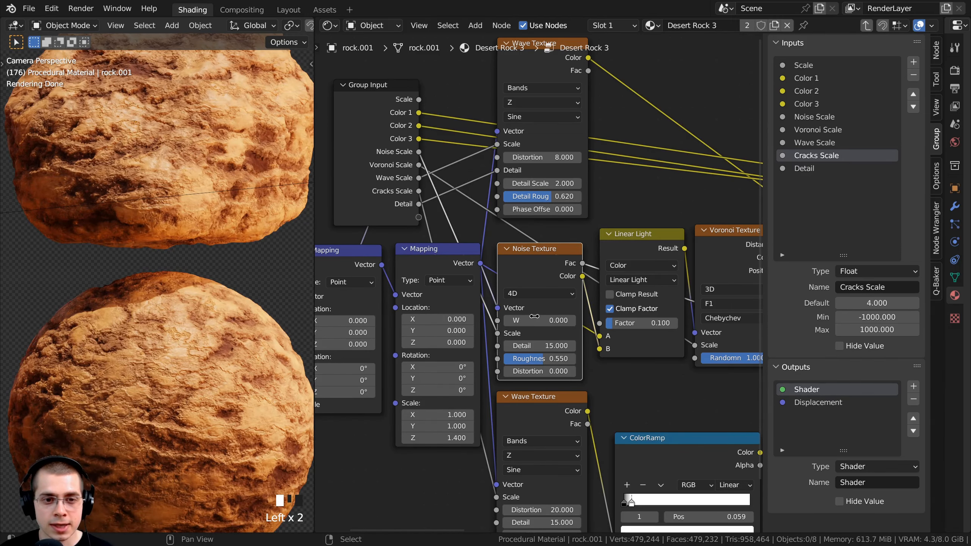
{"action": "left_click_drag", "start_coordinate": [498, 347], "coordinate": [419, 207]}
{"action": "middle_click_drag", "start_coordinate": [495, 501], "coordinate": [505, 419]}
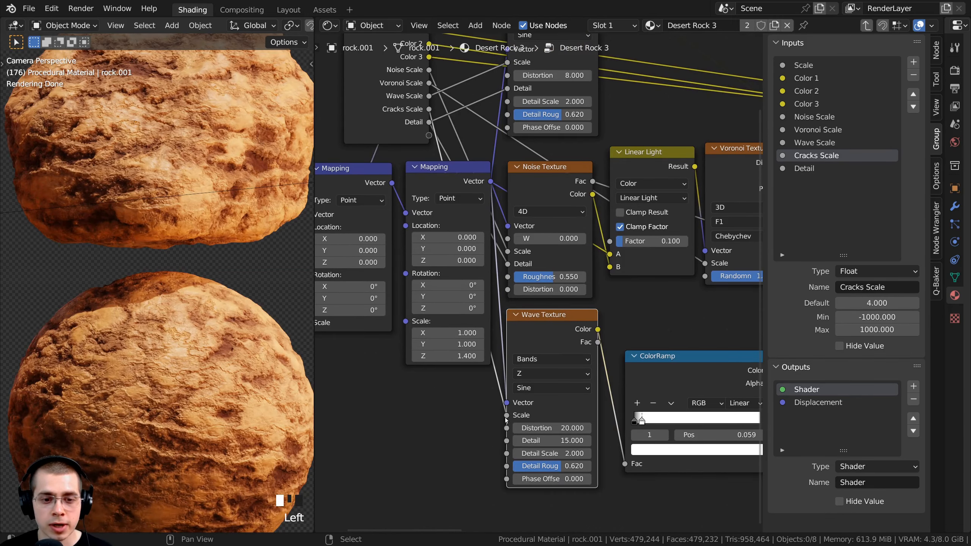
{"action": "left_click_drag", "start_coordinate": [507, 442], "coordinate": [502, 225]}
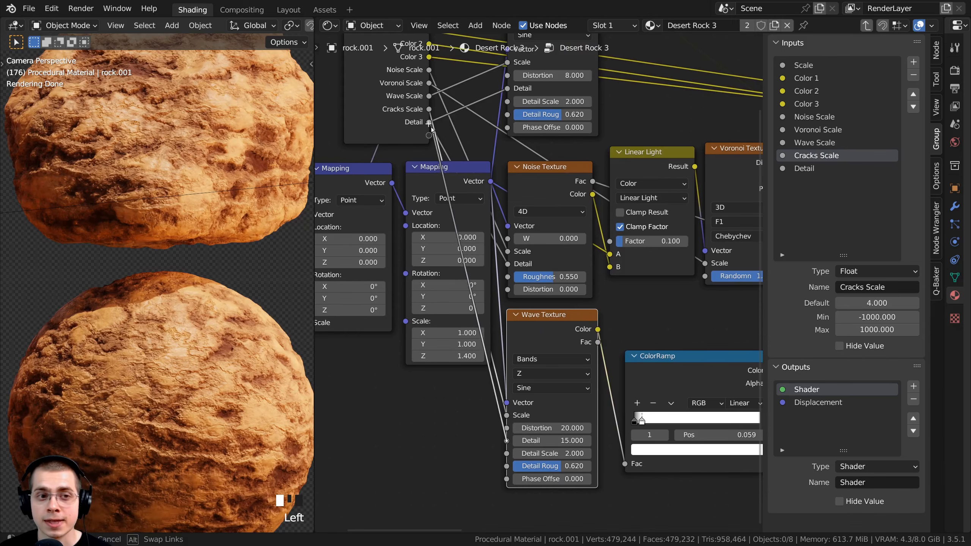
{"action": "left_click_drag", "start_coordinate": [430, 125], "coordinate": [430, 125]}
- Shift the Group Input node slightly away from the texture nodes and rename its shared Detail input Texture Detail
{"action": "middle_click_drag", "start_coordinate": [395, 121], "coordinate": [433, 209]}
{"action": "right_click_drag", "start_coordinate": [436, 209], "coordinate": [412, 207]}
{"action": "scroll", "coordinate": [419, 207], "scroll_direction": "up", "scroll_amount": 8}
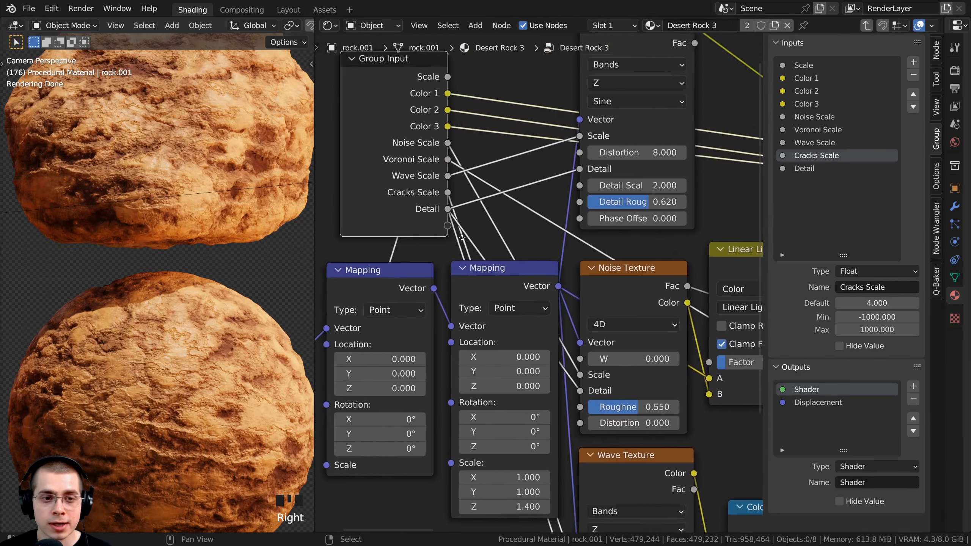
{"action": "middle_click_drag", "start_coordinate": [441, 233], "coordinate": [450, 245]}
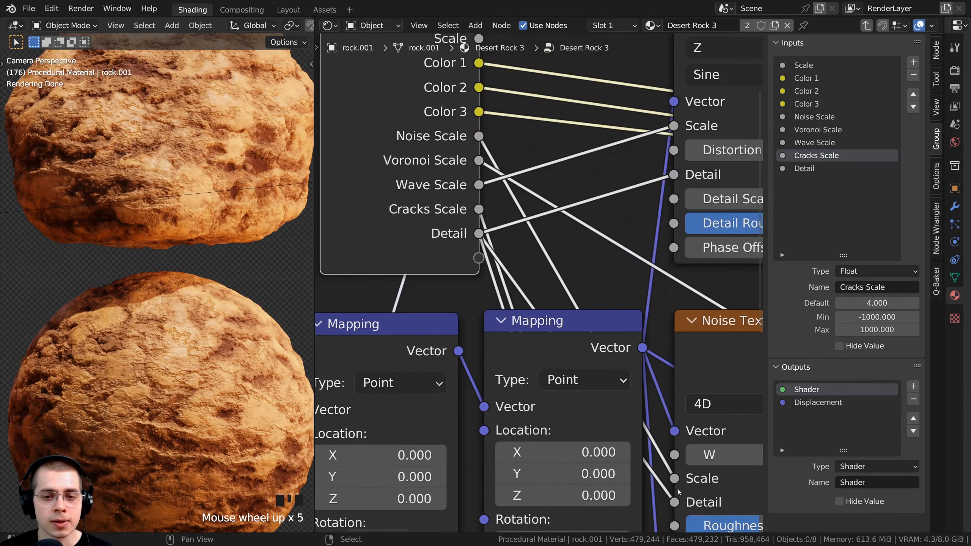
{"action": "double_click", "coordinate": [794, 169]}
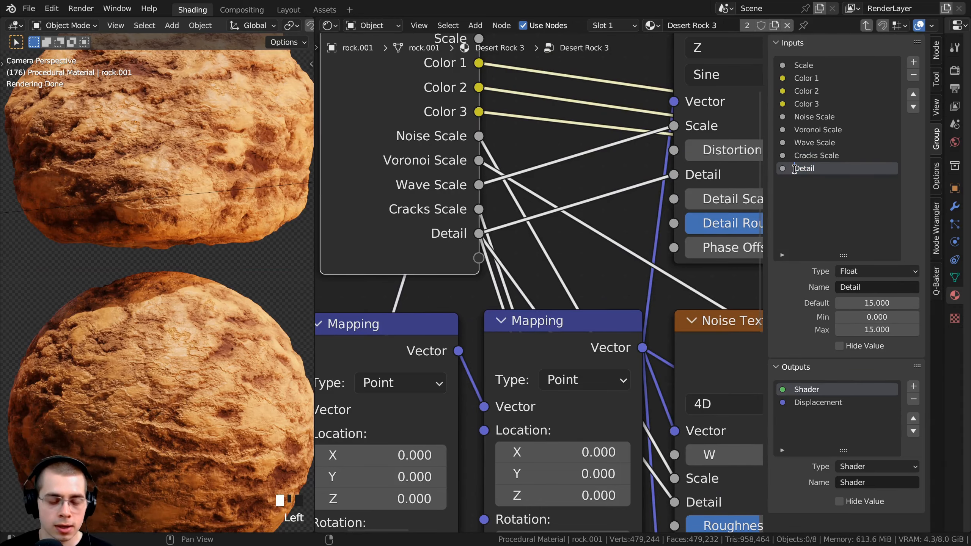
{"action": "type", "text": "Texture"}
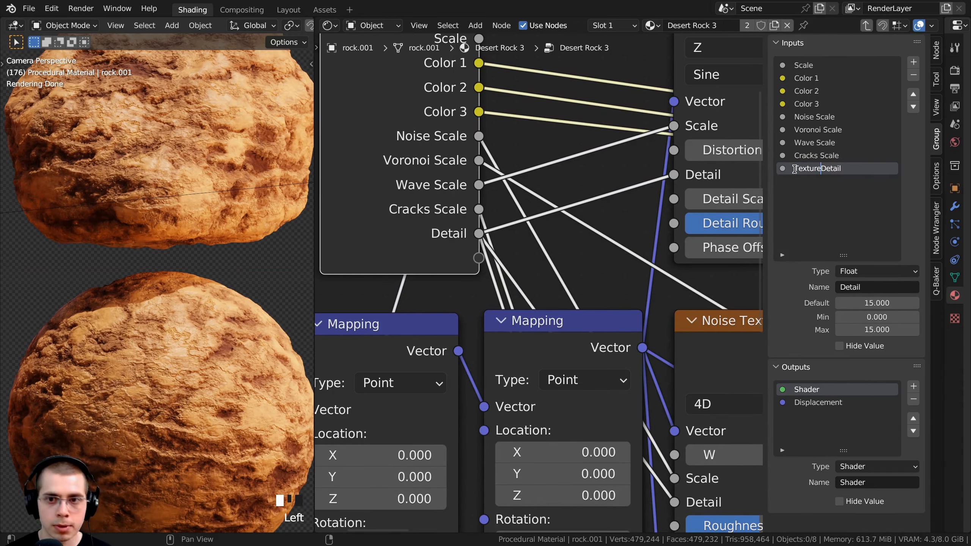
{"action": "key", "text": "Return"}
- Move the Group Input node along the tree to just before the two Bump nodes
{"action": "scroll", "coordinate": [485, 210], "scroll_direction": "down", "scroll_amount": 4}
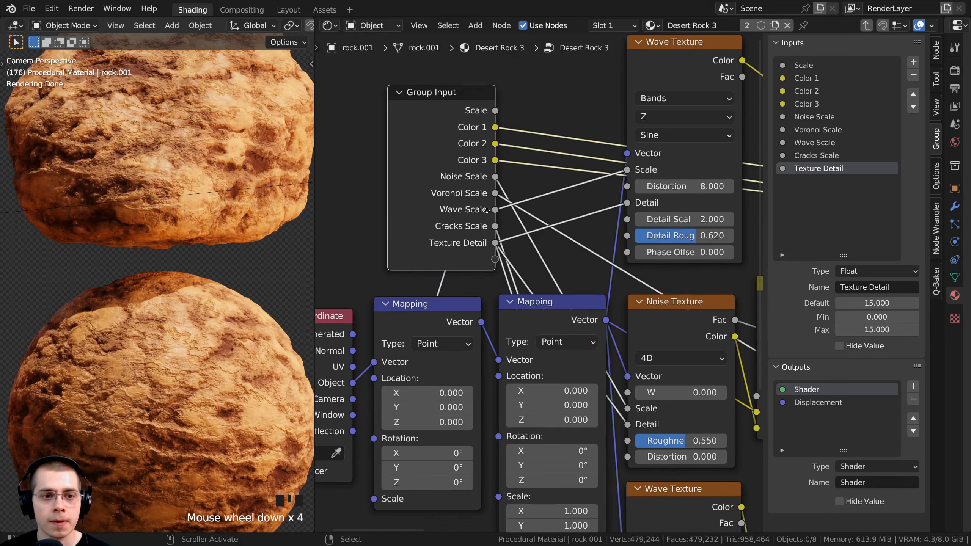
{"action": "scroll", "coordinate": [486, 210], "scroll_direction": "down", "scroll_amount": 9}
{"action": "middle_click_drag", "start_coordinate": [494, 213], "coordinate": [459, 175]}
{"action": "scroll", "coordinate": [459, 174], "scroll_direction": "down", "scroll_amount": 6}
{"action": "middle_click_drag", "start_coordinate": [512, 197], "coordinate": [402, 165]}
{"action": "right_click_drag", "start_coordinate": [386, 183], "coordinate": [606, 310]}
{"action": "middle_click_drag", "start_coordinate": [605, 310], "coordinate": [453, 310]}
{"action": "scroll", "coordinate": [453, 310], "scroll_direction": "up", "scroll_amount": 4}
{"action": "right_click_drag", "start_coordinate": [452, 310], "coordinate": [470, 306]}
{"action": "middle_click_drag", "start_coordinate": [626, 282], "coordinate": [564, 283]}
{"action": "scroll", "coordinate": [564, 283], "scroll_direction": "up", "scroll_amount": 4}
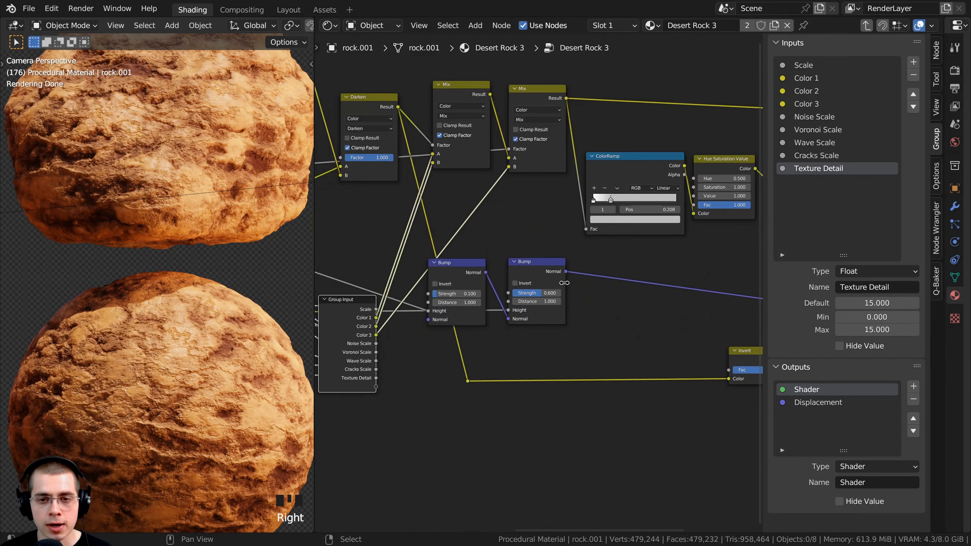
{"action": "right_click_drag", "start_coordinate": [354, 302], "coordinate": [356, 301]}
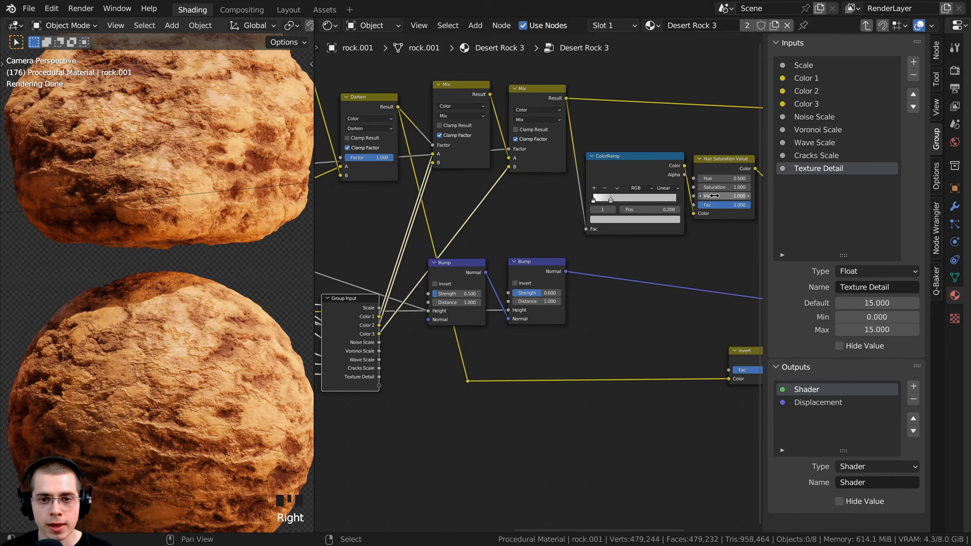
- Expose the Hue Saturation Value node's Value as a group input and rename it Roughness
{"action": "left_click_drag", "start_coordinate": [693, 195], "coordinate": [534, 237]}
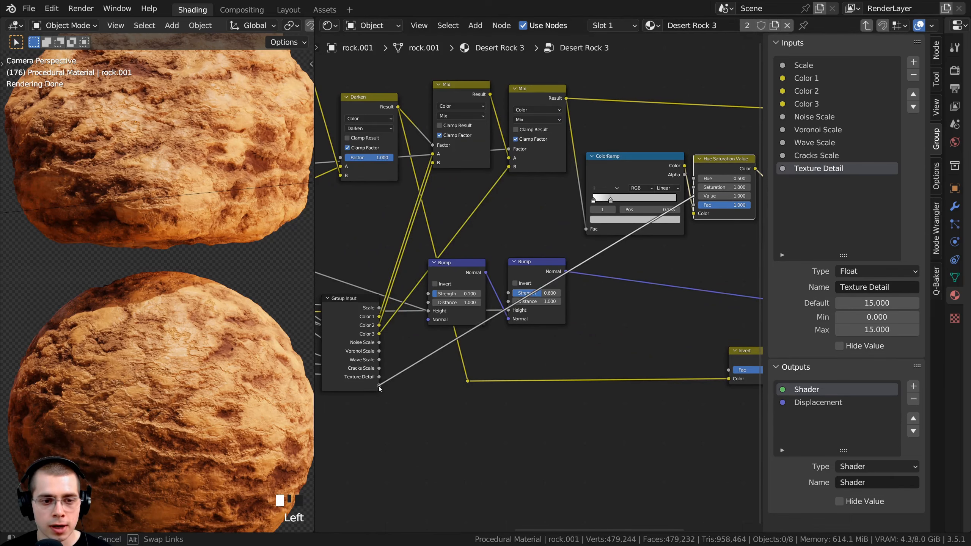
{"action": "left_click_drag", "start_coordinate": [379, 388], "coordinate": [379, 385]}
{"action": "double_click", "coordinate": [807, 182]}
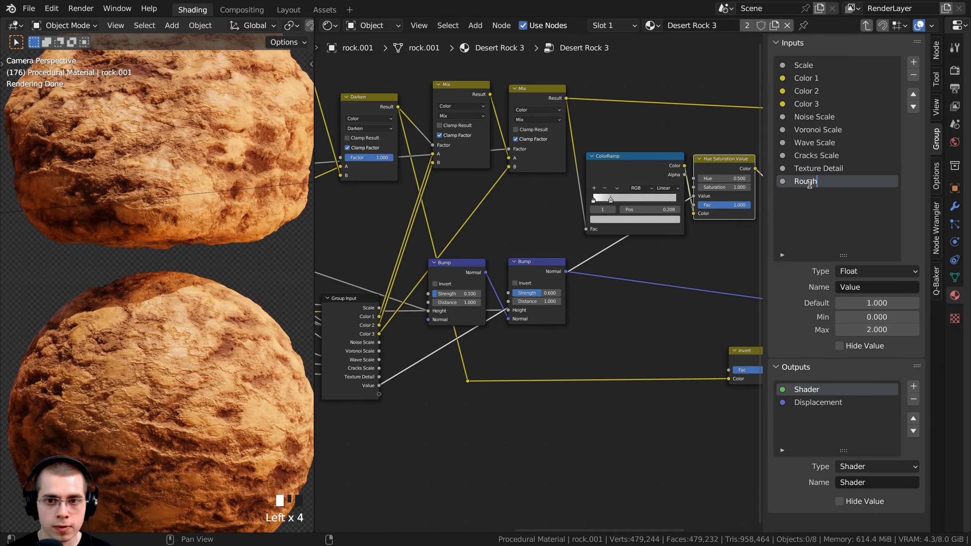
{"action": "type", "text": "Roughness"}
{"action": "key", "text": "Return"}
- Expose the first Bump node's Strength as a group input and rename it Noise Bump Strength
{"action": "scroll", "coordinate": [538, 260], "scroll_direction": "up", "scroll_amount": 3}
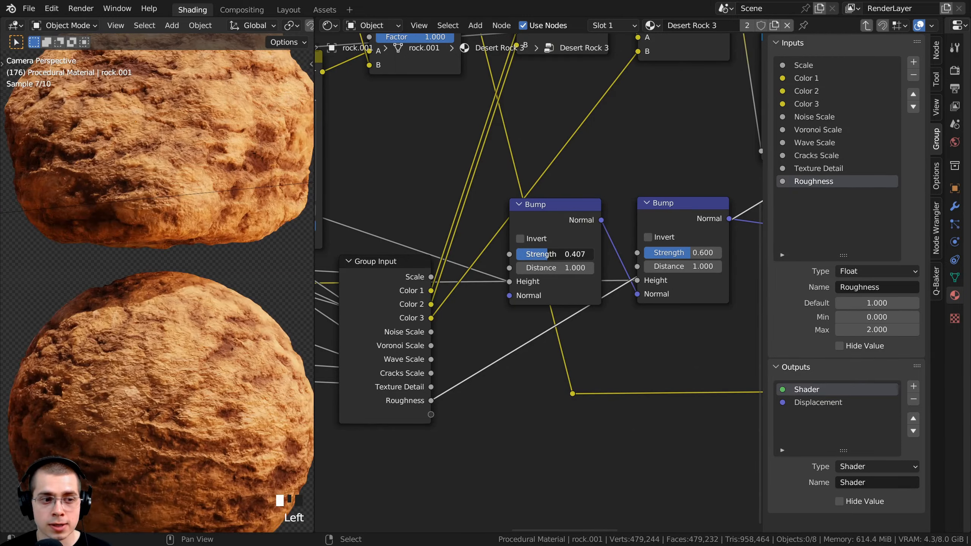
{"action": "left_click_drag", "start_coordinate": [558, 254], "coordinate": [476, 364]}
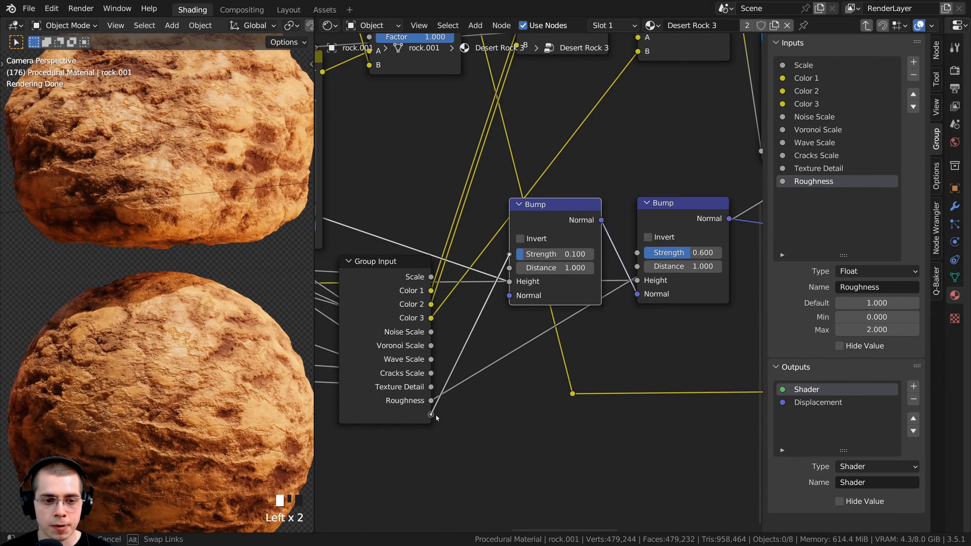
{"action": "left_click_drag", "start_coordinate": [436, 418], "coordinate": [432, 415]}
{"action": "left_click", "coordinate": [805, 194]}
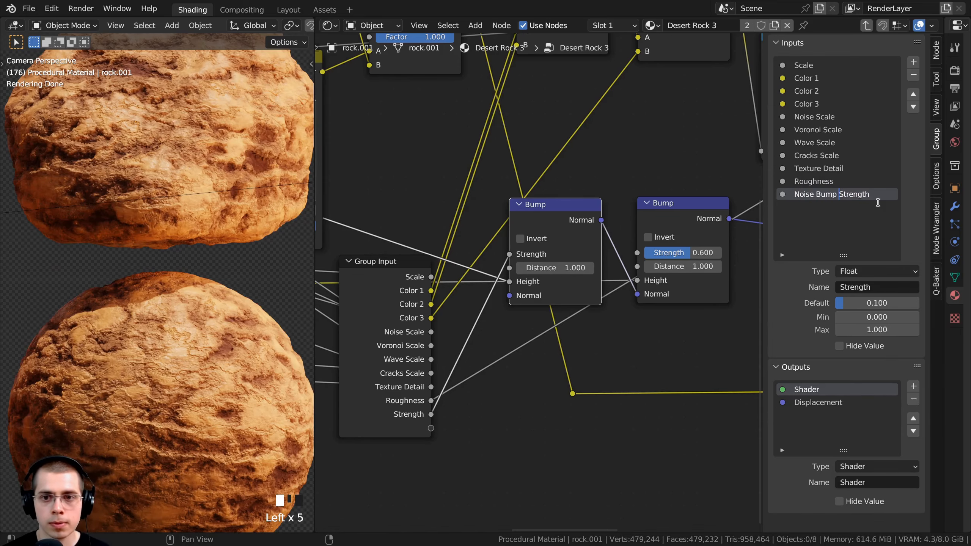
{"action": "key", "text": "Return"}
- Expose the second Bump node's Strength as a group input and rename it Cracks Bump Strength
{"action": "middle_click_drag", "start_coordinate": [695, 223], "coordinate": [658, 208]}
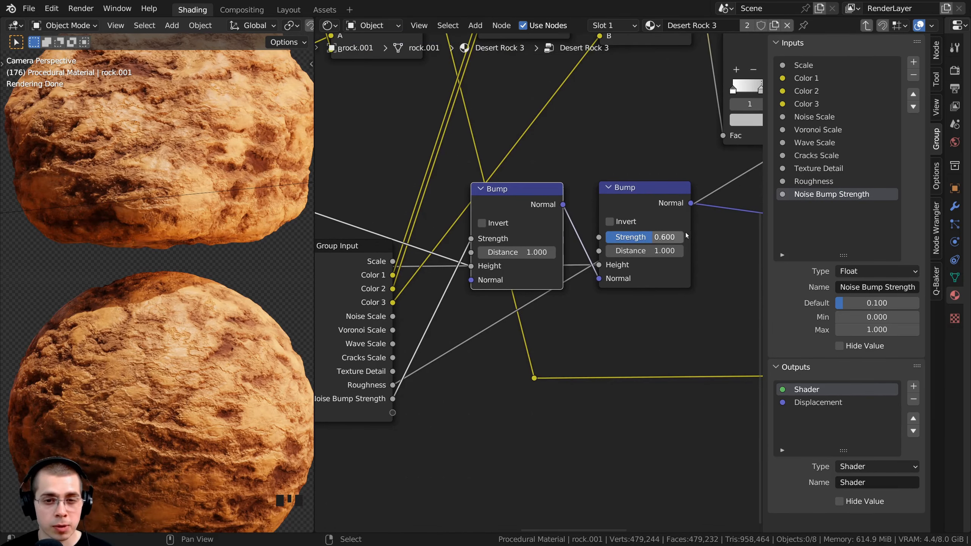
{"action": "left_click_drag", "start_coordinate": [608, 237], "coordinate": [457, 376]}
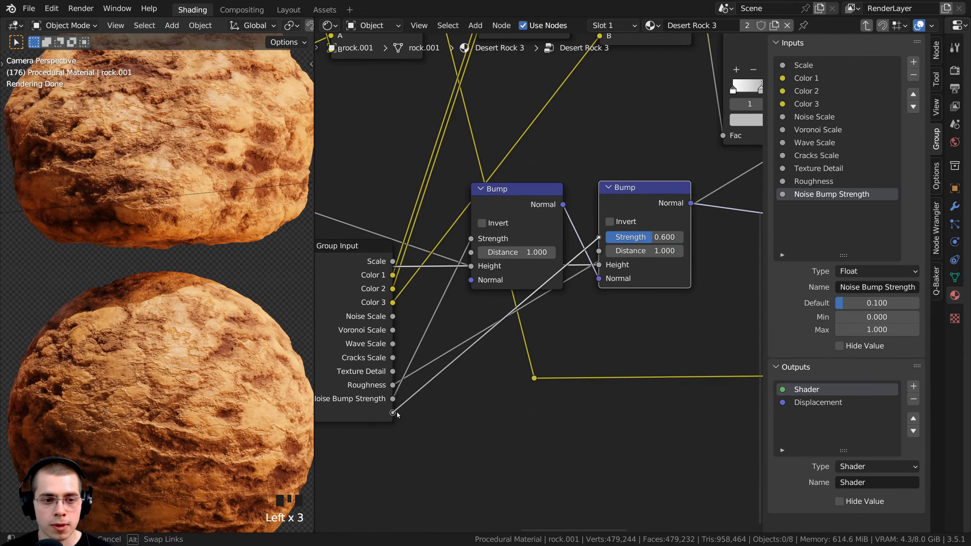
{"action": "left_click_drag", "start_coordinate": [398, 415], "coordinate": [393, 413]}
{"action": "double_click", "coordinate": [795, 207]}
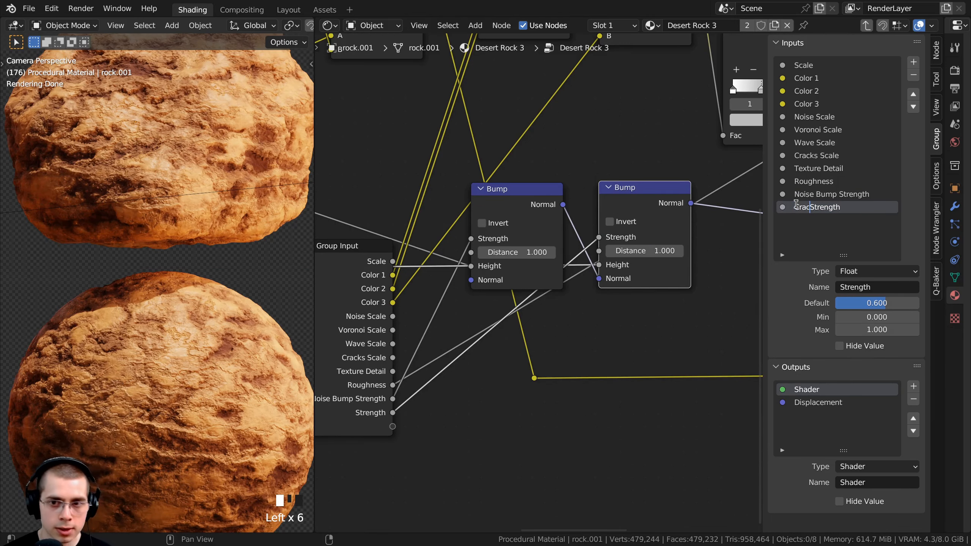
{"action": "type", "text": "Cracks B"}
{"action": "type", "text": "ump"}
{"action": "key", "text": "Return"}
- Move the Group Input node to the end of the tree, just before the Invert and Displacement nodes
{"action": "scroll", "coordinate": [665, 279], "scroll_direction": "down", "scroll_amount": 2}
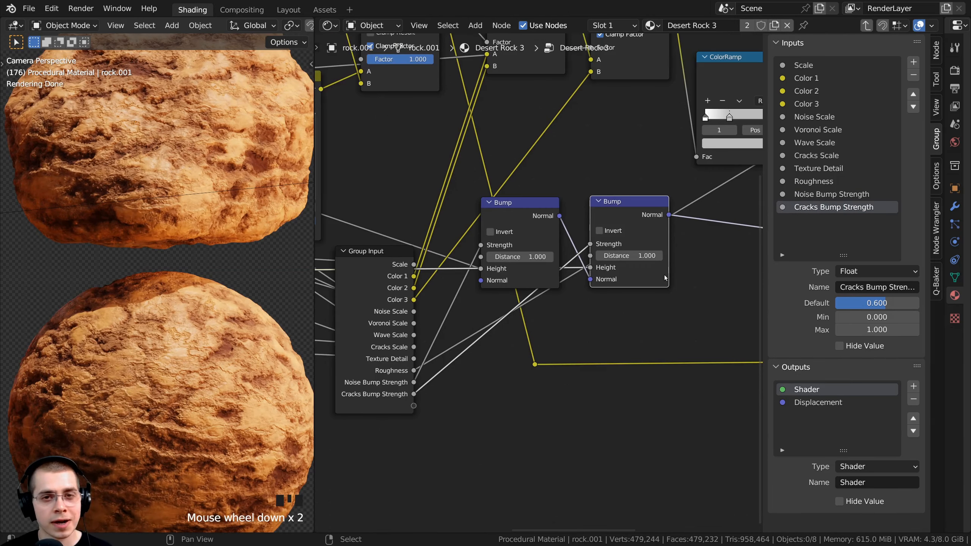
{"action": "middle_click_drag", "start_coordinate": [665, 278], "coordinate": [623, 334]}
{"action": "scroll", "coordinate": [634, 359], "scroll_direction": "down", "scroll_amount": 4}
{"action": "middle_click_drag", "start_coordinate": [735, 397], "coordinate": [613, 329]}
{"action": "middle_click_drag", "start_coordinate": [537, 341], "coordinate": [669, 277]}
{"action": "scroll", "coordinate": [670, 278], "scroll_direction": "down", "scroll_amount": 4}
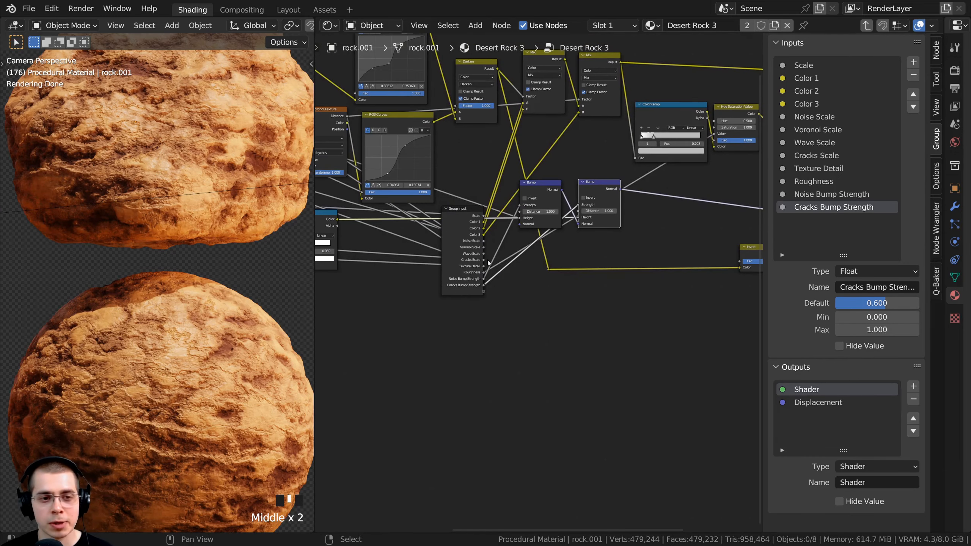
{"action": "right_click", "coordinate": [475, 243]}
{"action": "middle_click_drag", "start_coordinate": [475, 243], "coordinate": [363, 235]}
{"action": "right_click_drag", "start_coordinate": [363, 235], "coordinate": [591, 263]}
{"action": "middle_click_drag", "start_coordinate": [664, 255], "coordinate": [494, 252]}
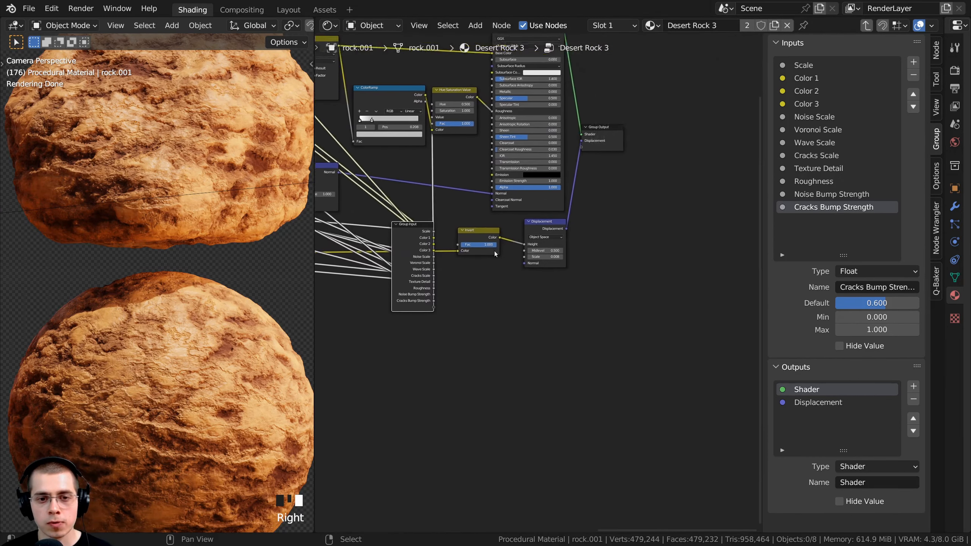
- Expose the Displacement node's Scale as a group input and rename it Displacement Strength
{"action": "scroll", "coordinate": [489, 273], "scroll_direction": "up", "scroll_amount": 8}
{"action": "middle_click_drag", "start_coordinate": [553, 257], "coordinate": [621, 266]}
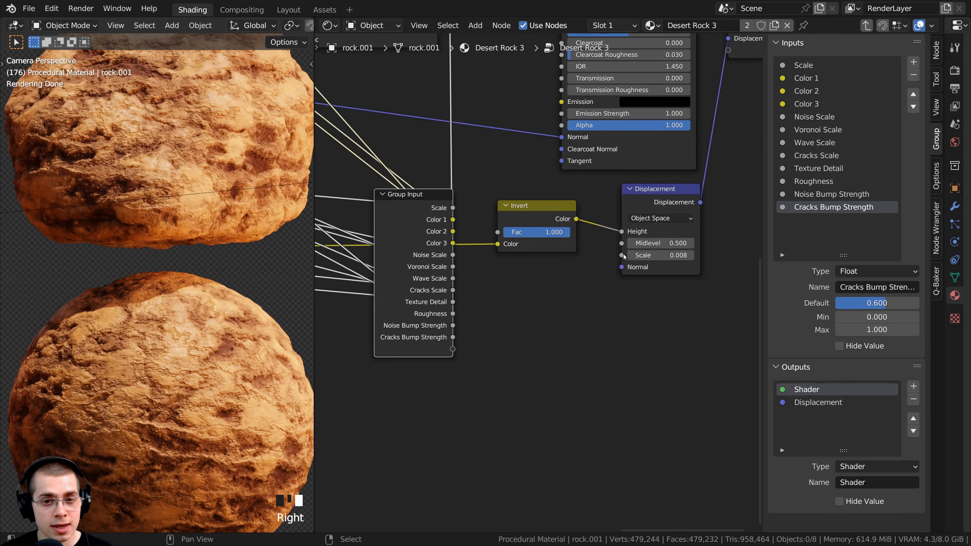
{"action": "left_click_drag", "start_coordinate": [622, 255], "coordinate": [516, 258]}
{"action": "left_click_drag", "start_coordinate": [454, 349], "coordinate": [453, 349]}
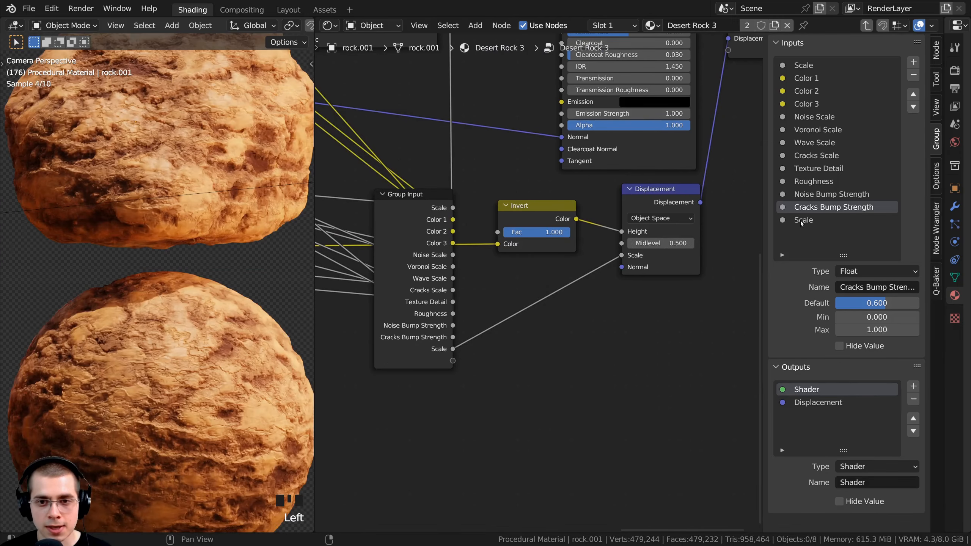
{"action": "double_click", "coordinate": [801, 220]}
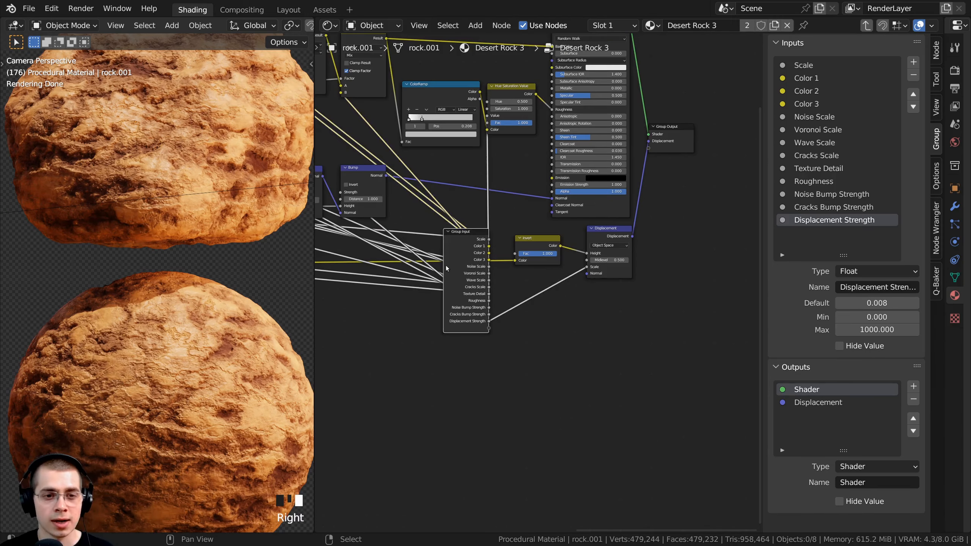
- Move the Group Input node back to the start of the tree, directly below the Texture Coordinate node
{"action": "scroll", "coordinate": [607, 271], "scroll_direction": "down", "scroll_amount": 2}
{"action": "middle_click_drag", "start_coordinate": [447, 268], "coordinate": [716, 281]}
{"action": "right_click_drag", "start_coordinate": [722, 283], "coordinate": [371, 308]}
{"action": "middle_click_drag", "start_coordinate": [379, 306], "coordinate": [732, 316]}
{"action": "right_click_drag", "start_coordinate": [755, 317], "coordinate": [597, 242]}
{"action": "scroll", "coordinate": [612, 307], "scroll_direction": "up", "scroll_amount": 2}
{"action": "middle_click_drag", "start_coordinate": [604, 245], "coordinate": [492, 307]}
{"action": "scroll", "coordinate": [492, 308], "scroll_direction": "up", "scroll_amount": 1}
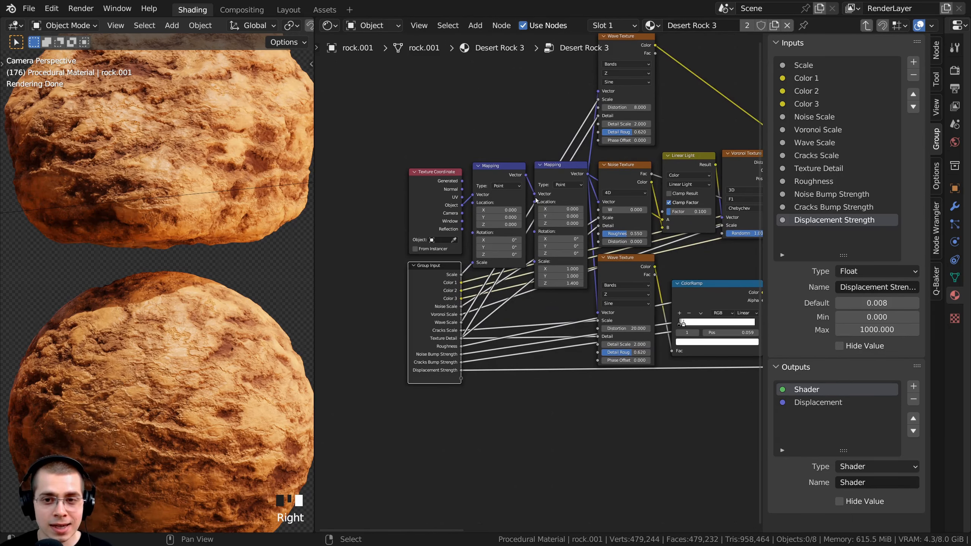
- Hide the node editor's sidebar and leave the Desert Rock 3 group to return to the top-level material
{"action": "key", "text": "n"}
{"action": "middle_click_drag", "start_coordinate": [535, 197], "coordinate": [516, 226]}
{"action": "key", "text": "Tab"}
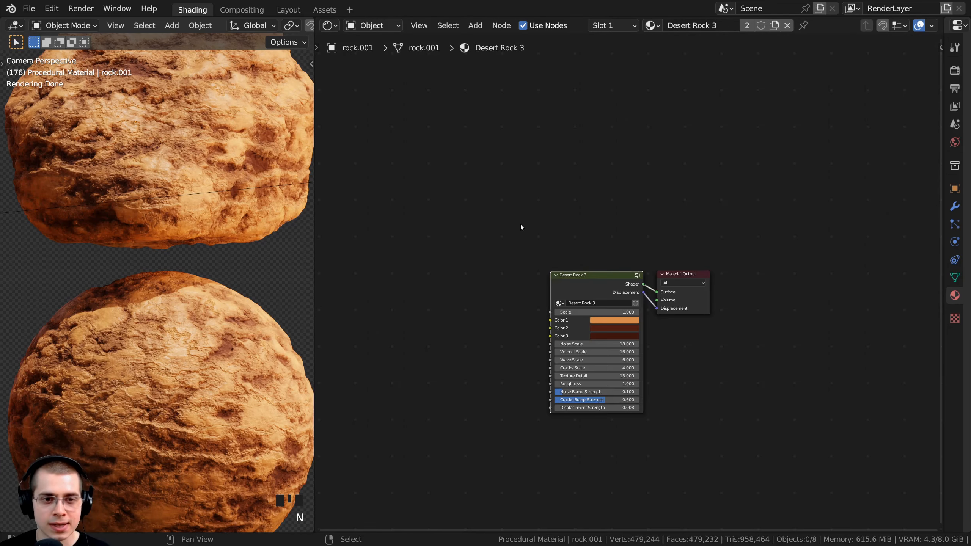
- Examine the exposed scale, color, detail, roughness, bump and displacement inputs of the Desert Rock 3 group node alongside the rendered rocks
{"action": "scroll", "coordinate": [520, 225], "scroll_direction": "up", "scroll_amount": 5}
{"action": "middle_click_drag", "start_coordinate": [576, 262], "coordinate": [525, 120]}
{"action": "left_click", "coordinate": [588, 172]}
{"action": "scroll", "coordinate": [245, 170], "scroll_direction": "down", "scroll_amount": 4}
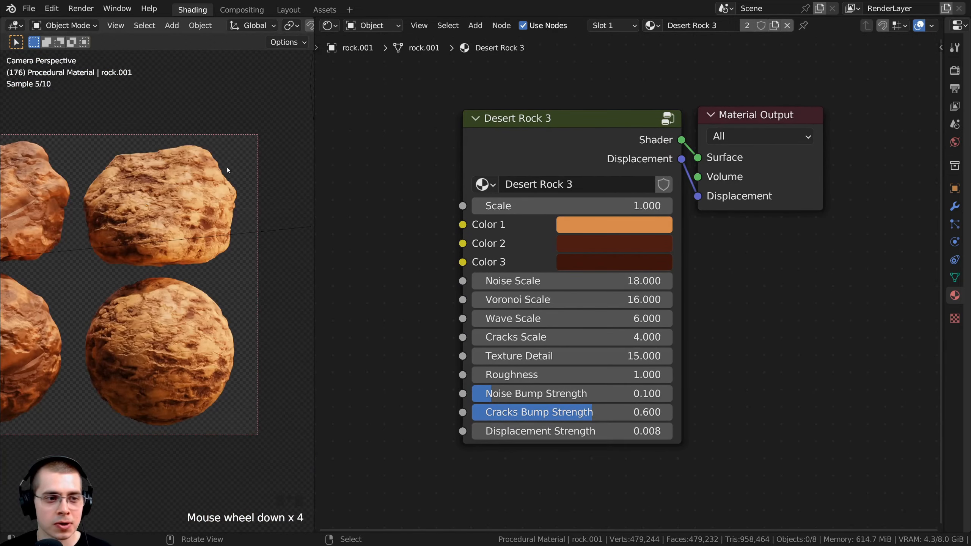
{"action": "scroll", "coordinate": [230, 169], "scroll_direction": "up", "scroll_amount": 3}
{"action": "left_click_drag", "start_coordinate": [574, 206], "coordinate": [577, 229]}
{"action": "left_click", "coordinate": [577, 229]}
{"action": "left_click", "coordinate": [618, 282]}
{"action": "left_click_drag", "start_coordinate": [619, 282], "coordinate": [619, 283]}
{"action": "right_click", "coordinate": [619, 283]}
{"action": "left_click_drag", "start_coordinate": [504, 283], "coordinate": [541, 337]}
{"action": "middle_click_drag", "start_coordinate": [568, 360], "coordinate": [570, 351]}
{"action": "left_click_drag", "start_coordinate": [570, 351], "coordinate": [533, 389]}
{"action": "left_click_drag", "start_coordinate": [565, 422], "coordinate": [287, 298], "text": "shift"}
{"action": "scroll", "coordinate": [288, 297], "scroll_direction": "down", "scroll_amount": 6}
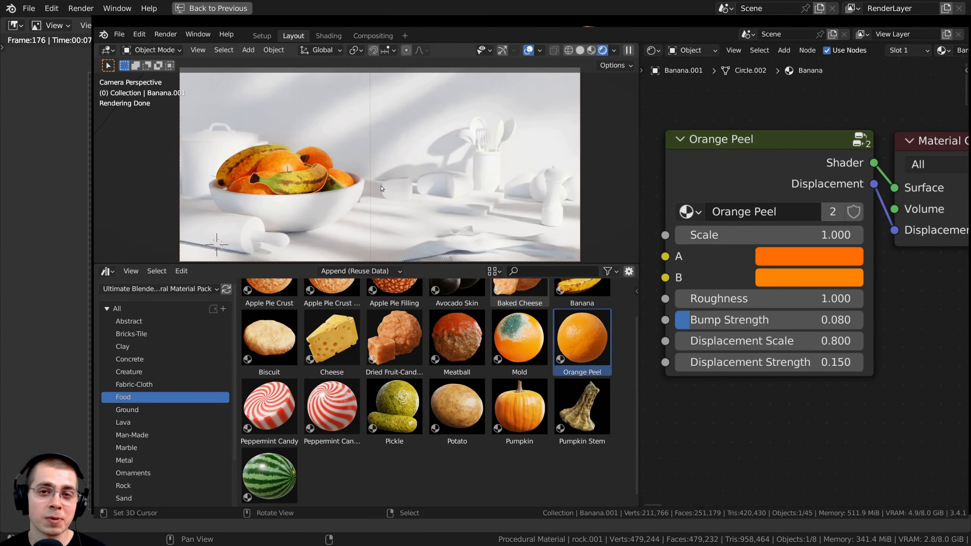
- In the kitchen scene, assign the Cheese material to the cheese, search the assets for "gra" and assign White Granite to the countertop
{"action": "left_click_drag", "start_coordinate": [332, 337], "coordinate": [376, 230]}
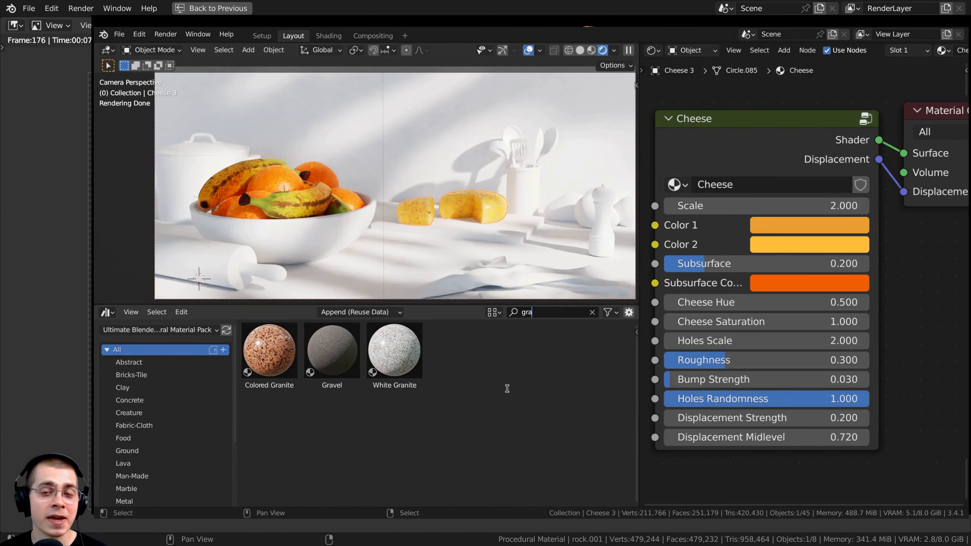
{"action": "left_click_drag", "start_coordinate": [394, 348], "coordinate": [355, 282]}
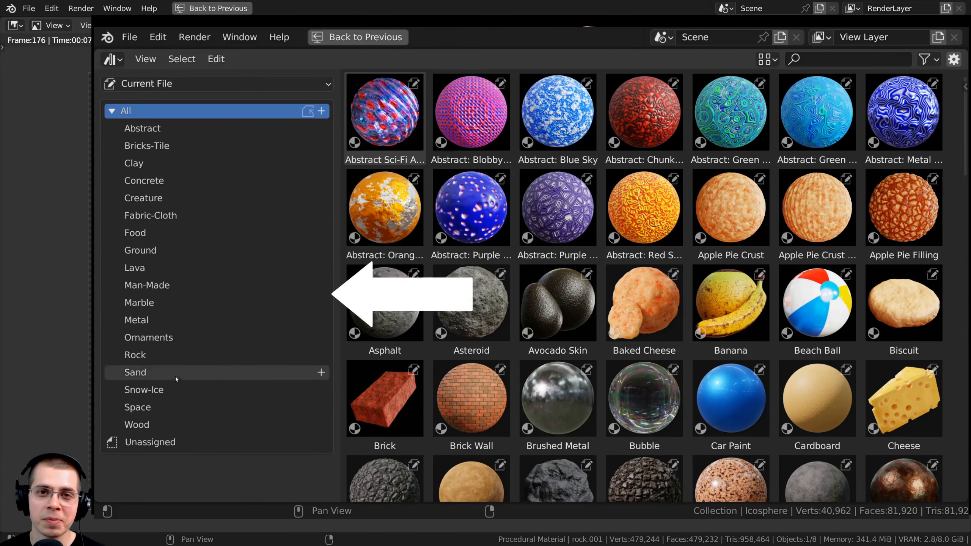
- Browse the material library's Rock, Lava, Space, Ground, Abstract, Food, Wood and Ornaments catalogs
{"action": "left_click", "coordinate": [157, 353]}
{"action": "left_click", "coordinate": [150, 273]}
{"action": "left_click", "coordinate": [154, 412]}
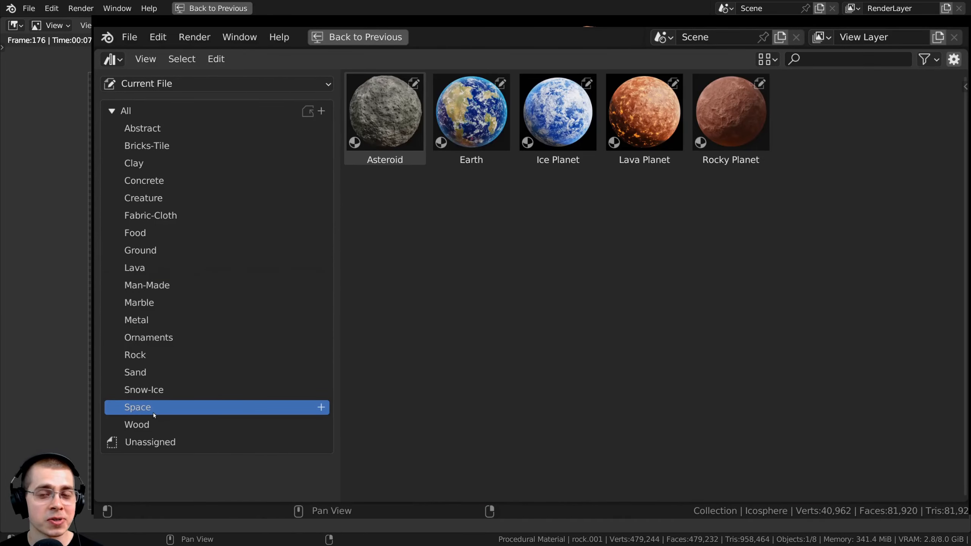
{"action": "left_click", "coordinate": [173, 250]}
{"action": "left_click", "coordinate": [196, 132]}
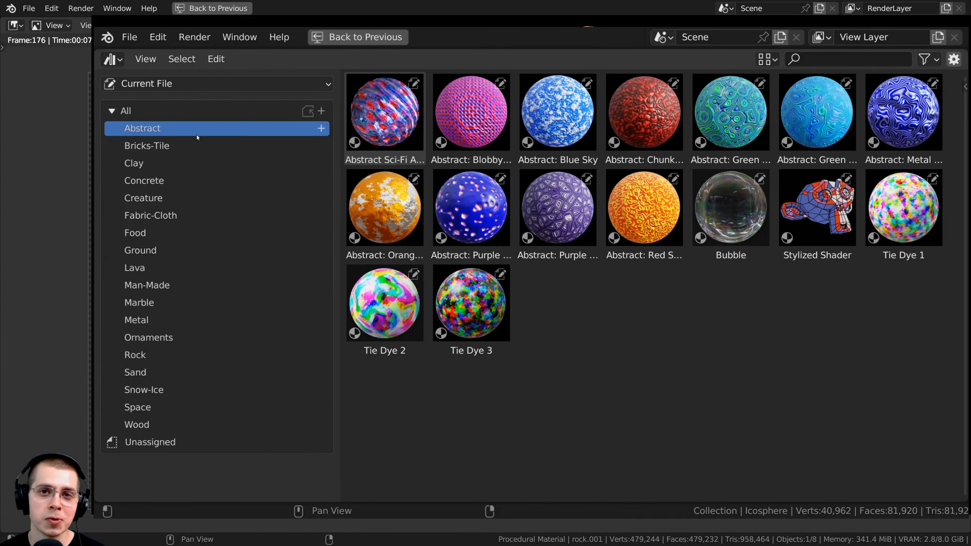
{"action": "left_click", "coordinate": [178, 233]}
{"action": "left_click", "coordinate": [168, 422]}
{"action": "left_click", "coordinate": [175, 342]}
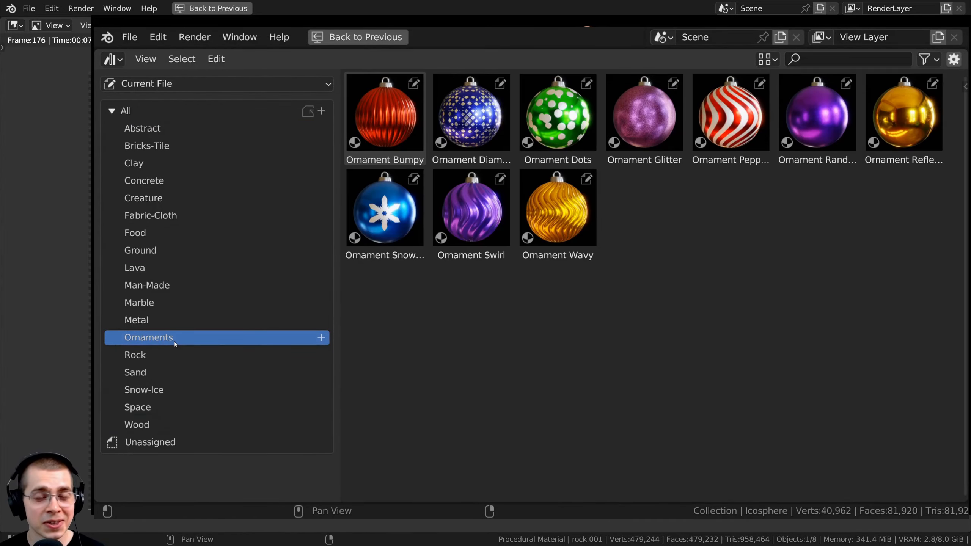